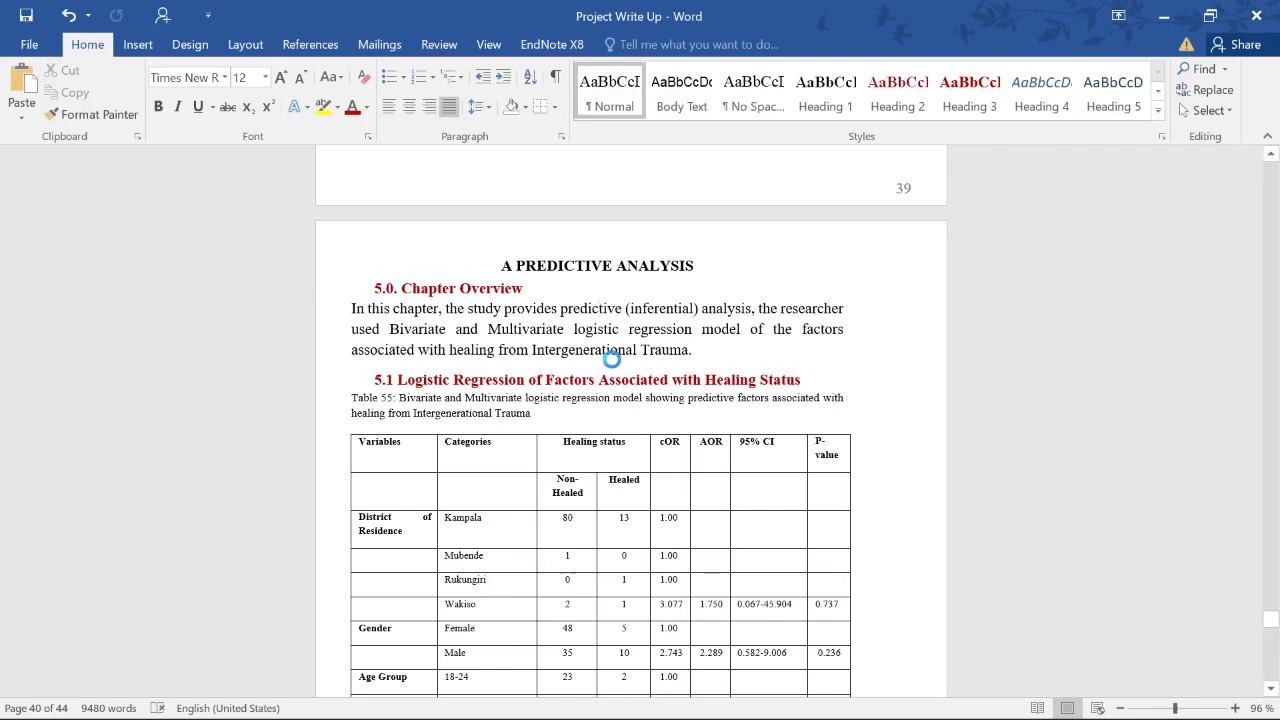
- Review the chapter 5 overview and the table of logistic regression factors associated with healing status
click(610, 349)
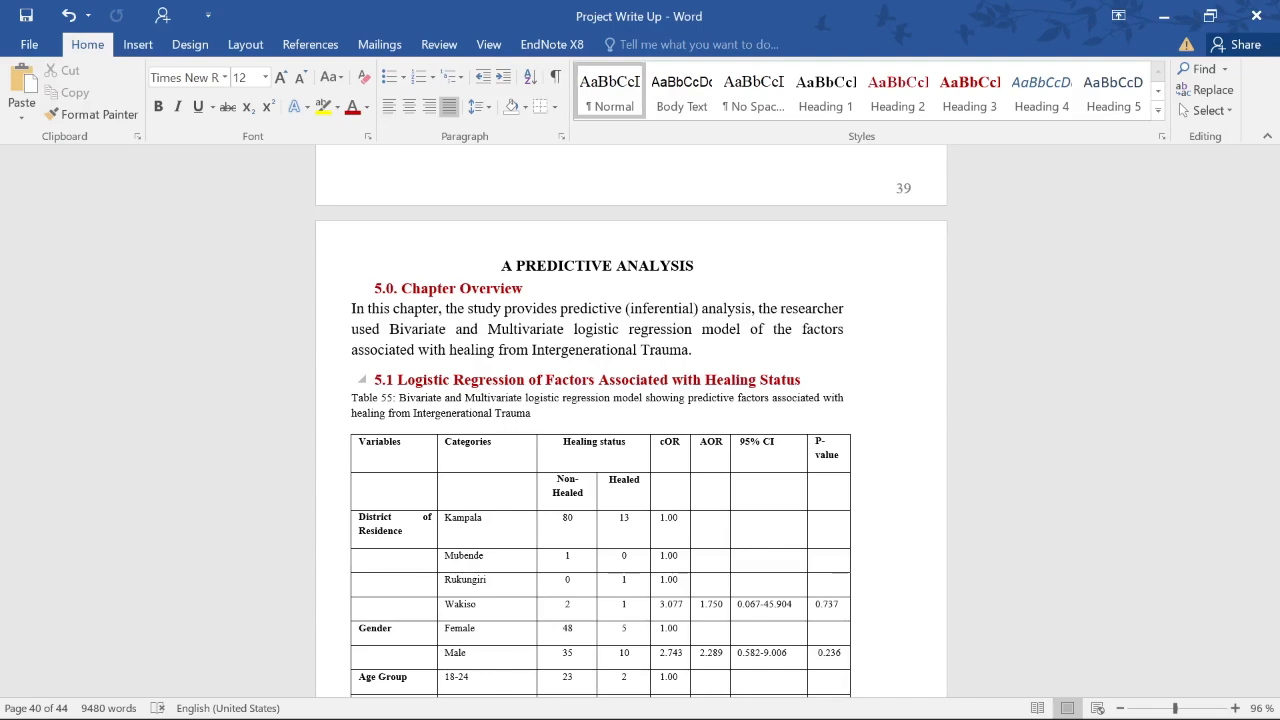
click(612, 378)
scroll(612, 378, down, 3)
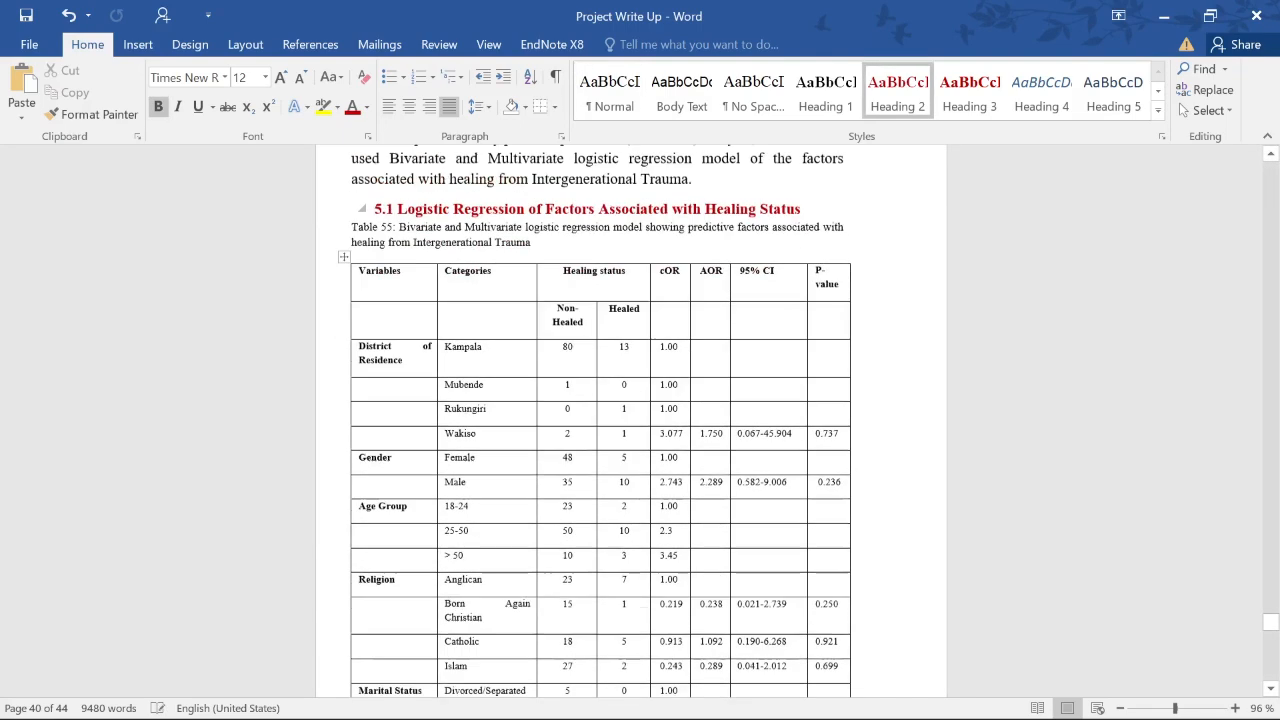
click(528, 216)
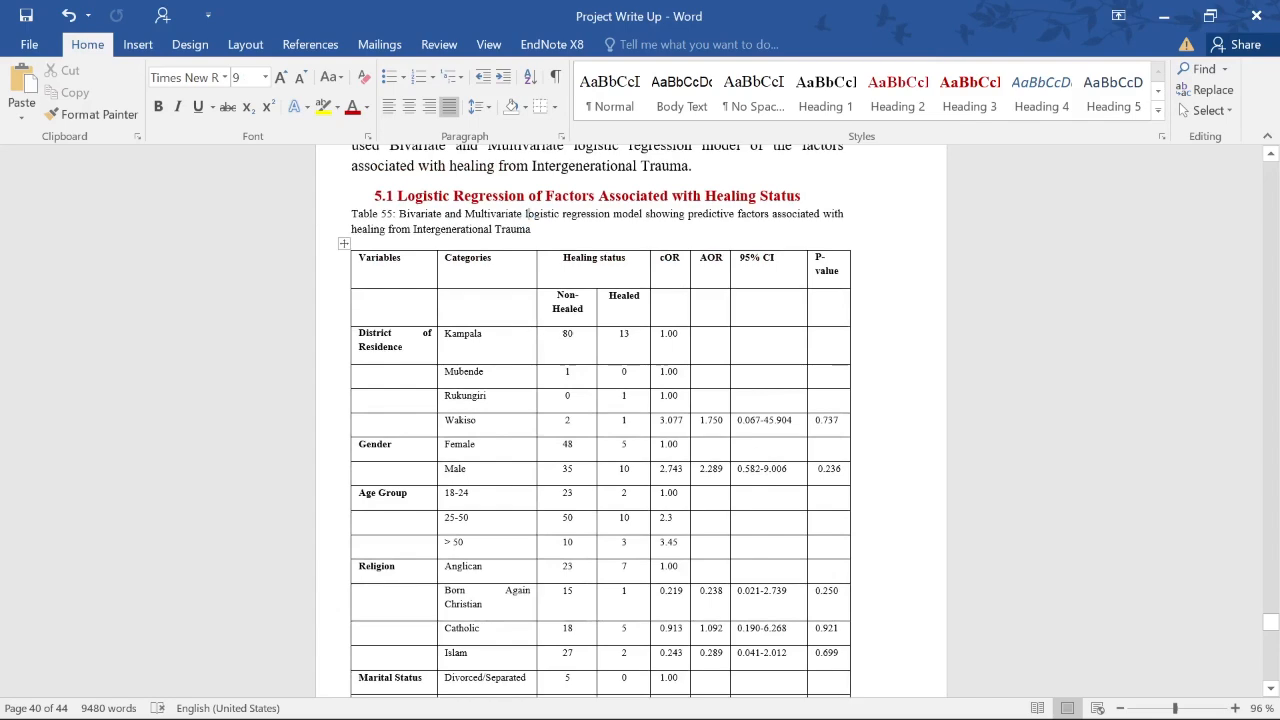
- Switch to the Datasets SPSS workbook in Excel and open the Model sheet
mouse_move(820, 716)
click(790, 700)
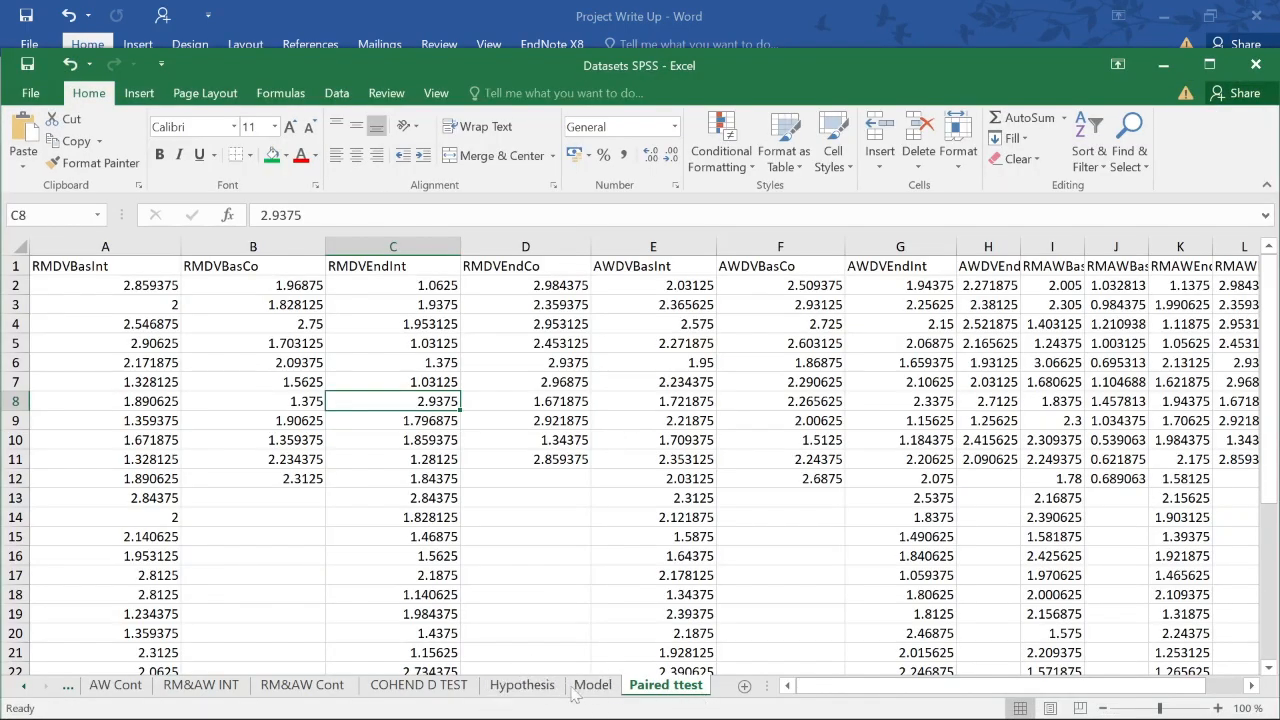
click(592, 685)
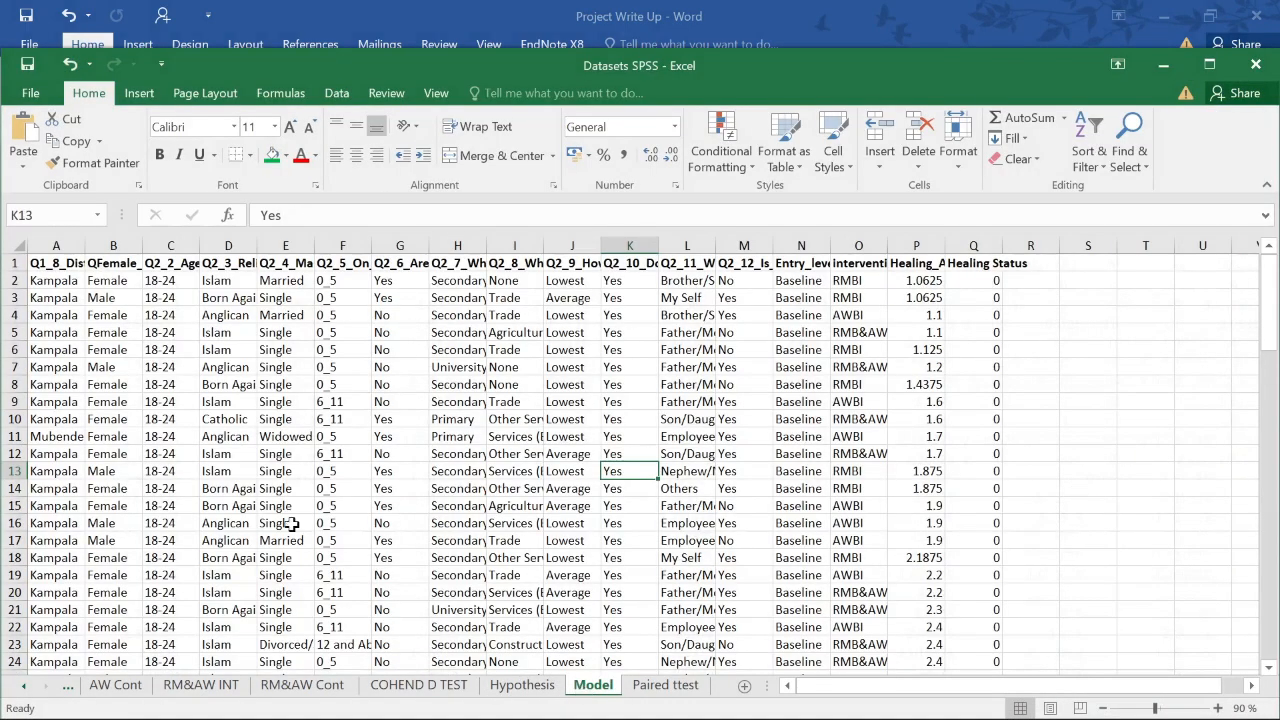
- Widen the district and gender columns A and B and dismiss the Internet Download Manager trial notice
click(58, 246)
drag(88, 246, 213, 246)
click(75, 281)
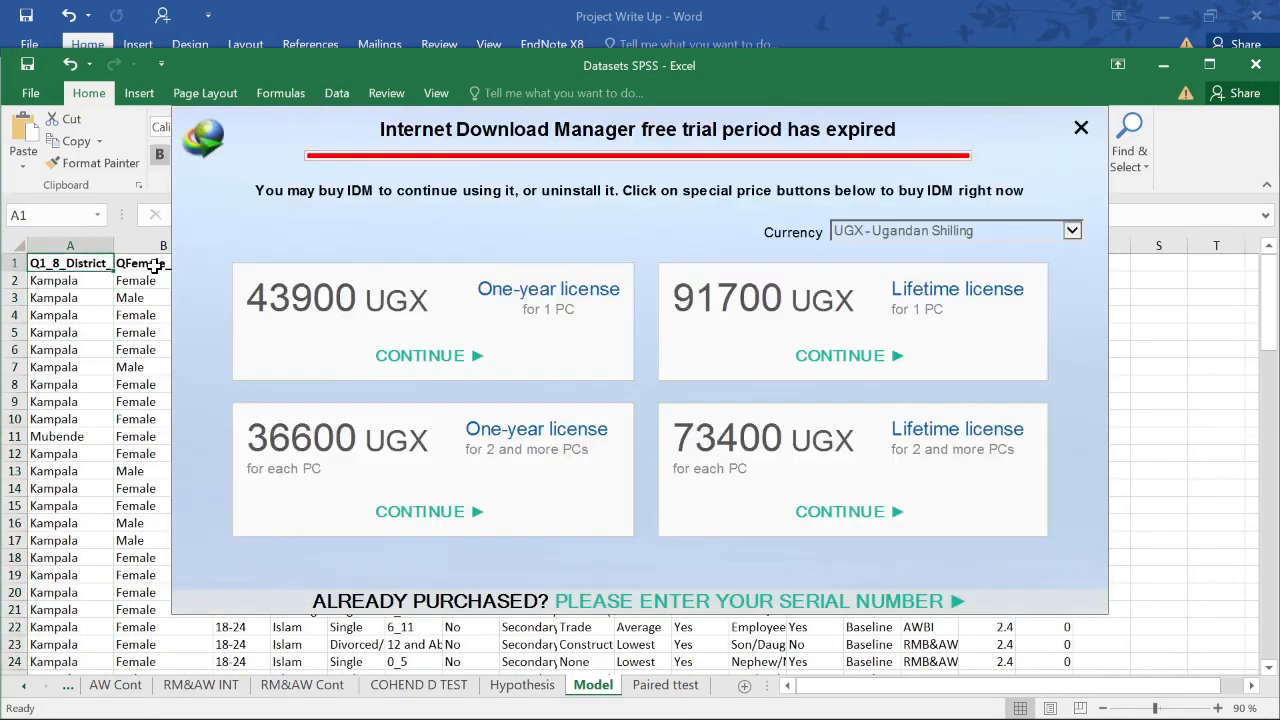
click(150, 264)
click(1086, 127)
click(170, 296)
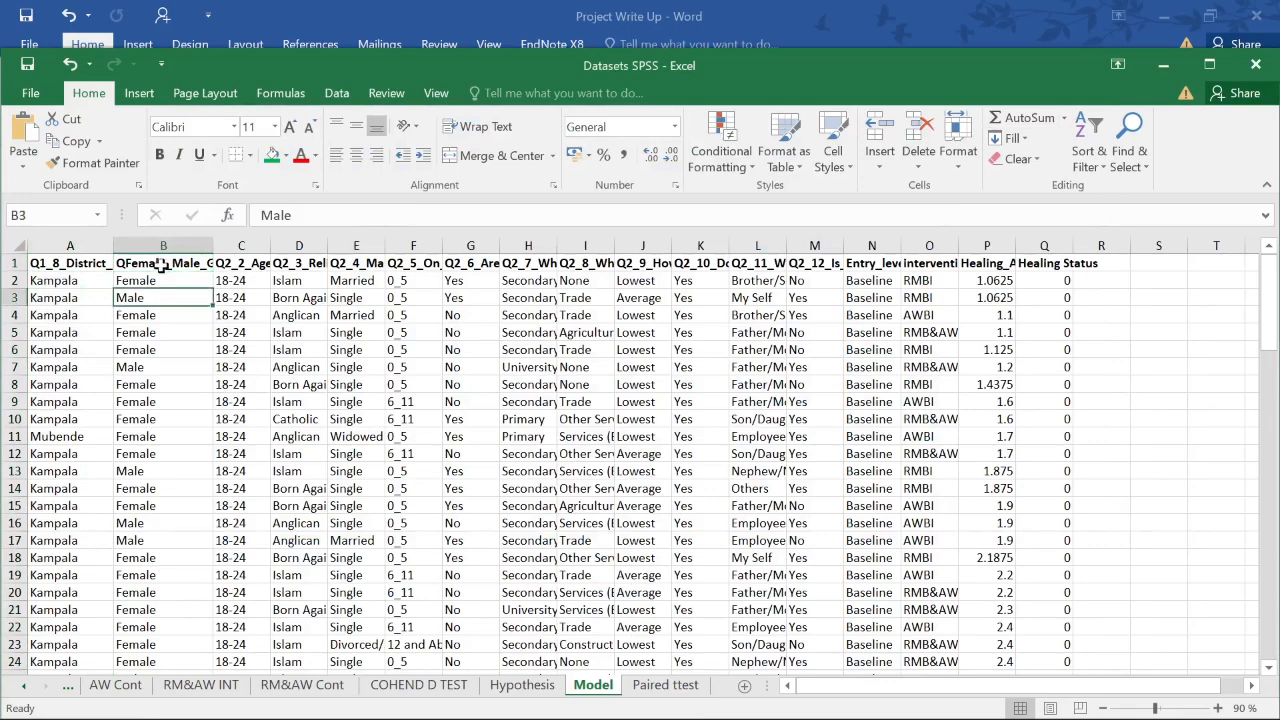
- Examine the district, gender, age and religion predictor columns and the codes in the Healing Status column
click(158, 265)
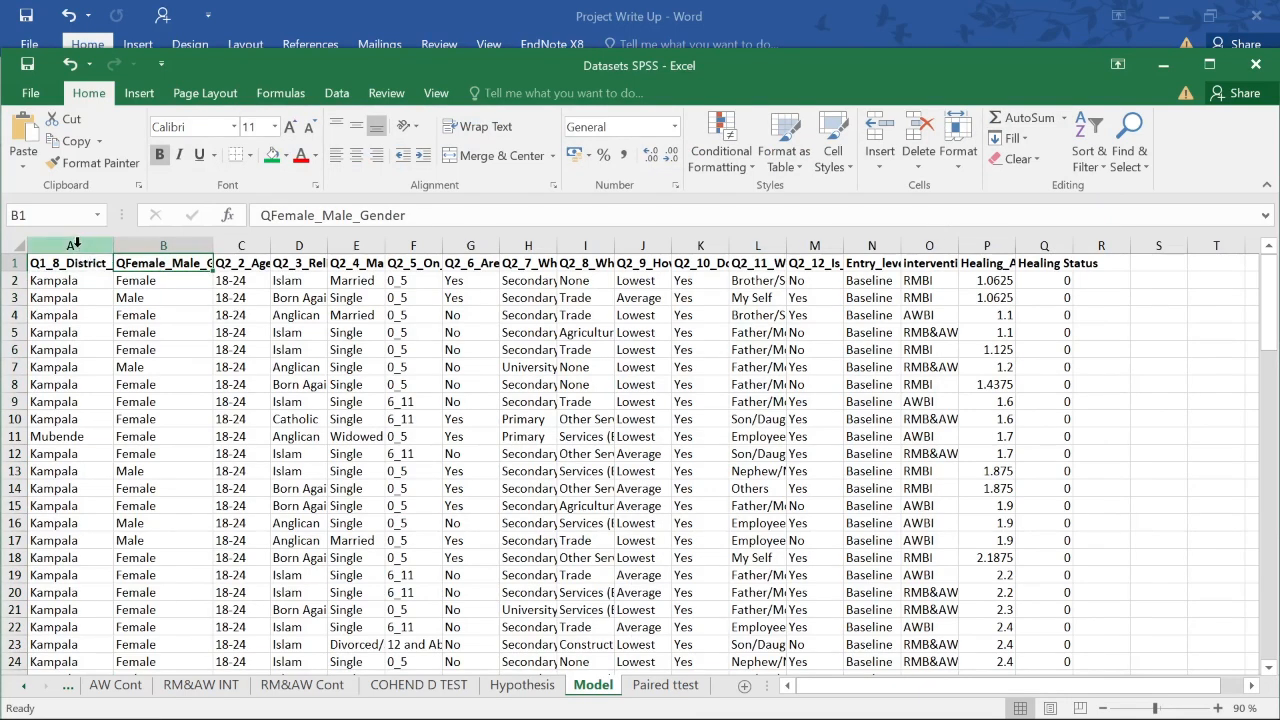
click(74, 245)
click(163, 245)
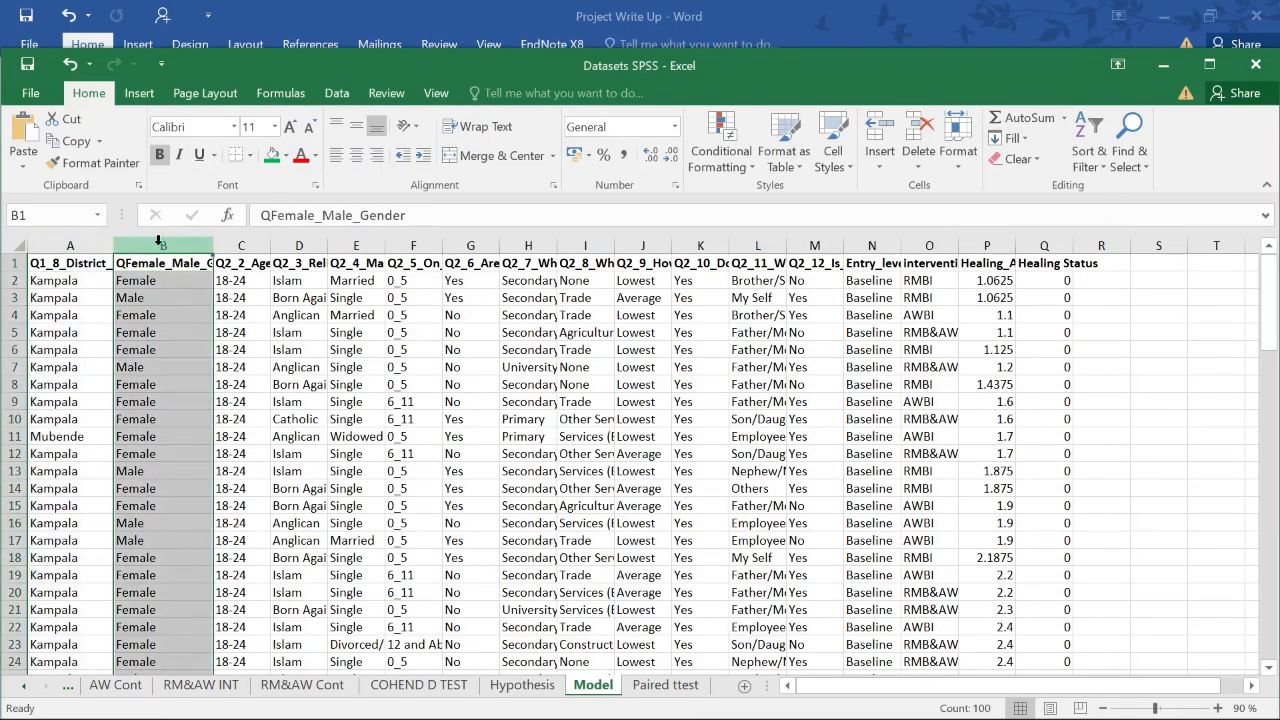
click(245, 245)
click(292, 245)
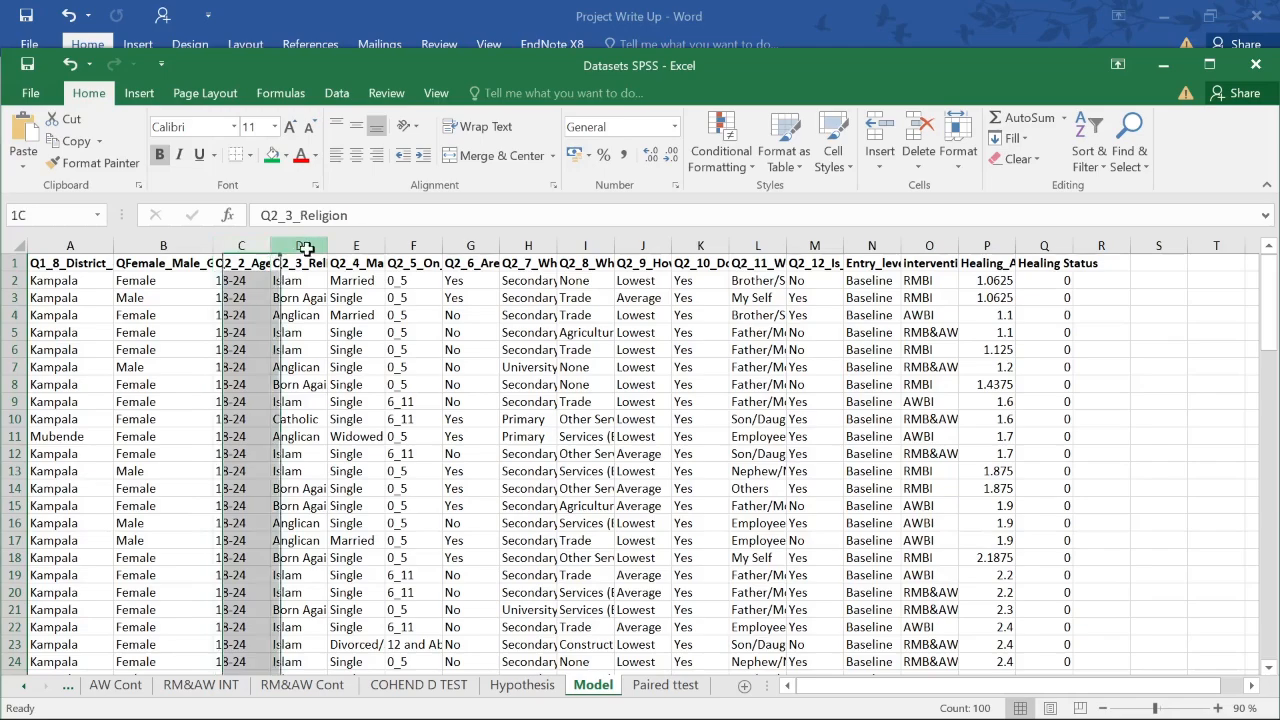
click(1044, 419)
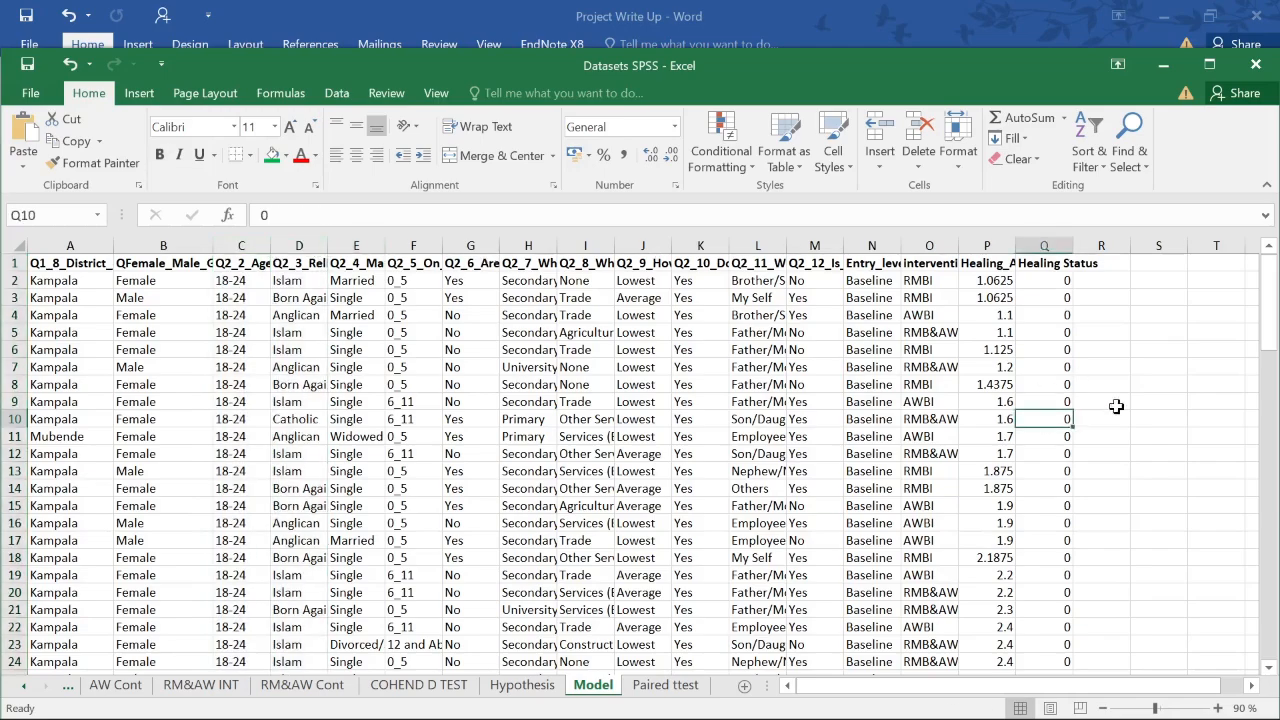
drag(1266, 340, 1275, 225)
click(1045, 331)
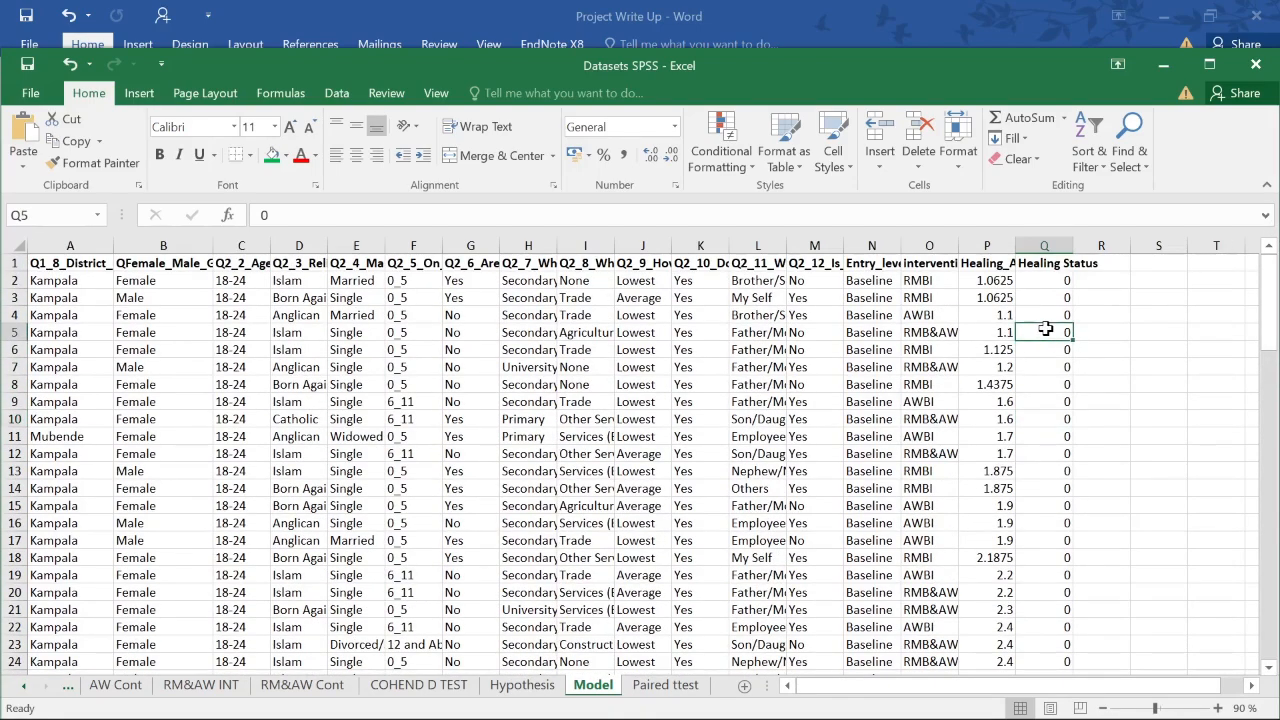
drag(1268, 300, 1270, 600)
click(1050, 502)
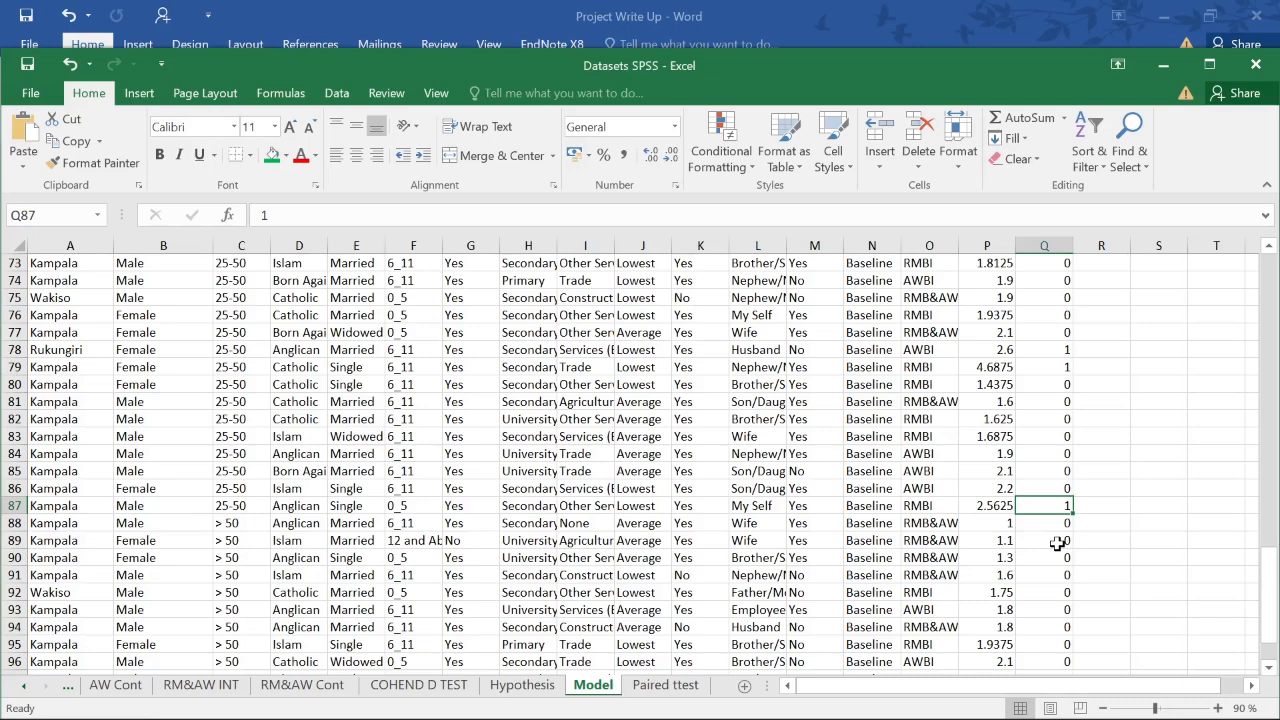
- Widen columns H and I, holding education level and household income source, and check their categories
drag(552, 246, 762, 255)
scroll(748, 348, up, 10)
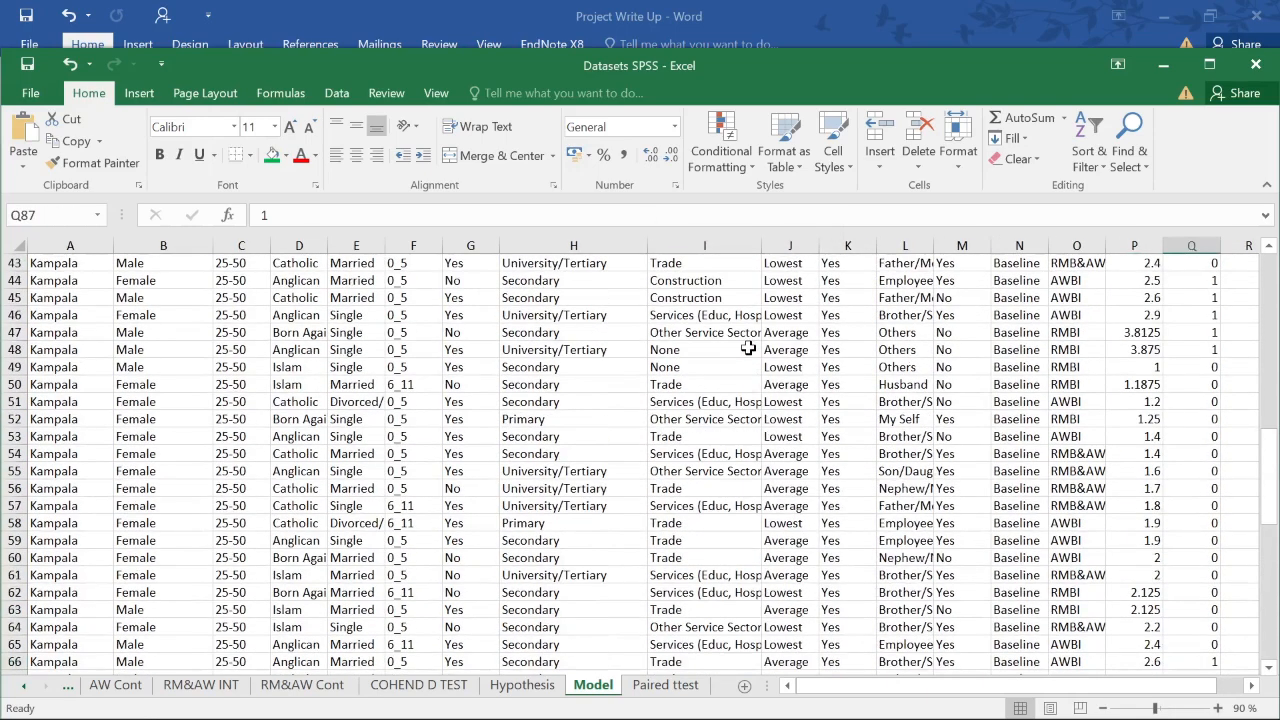
scroll(748, 348, up, 14)
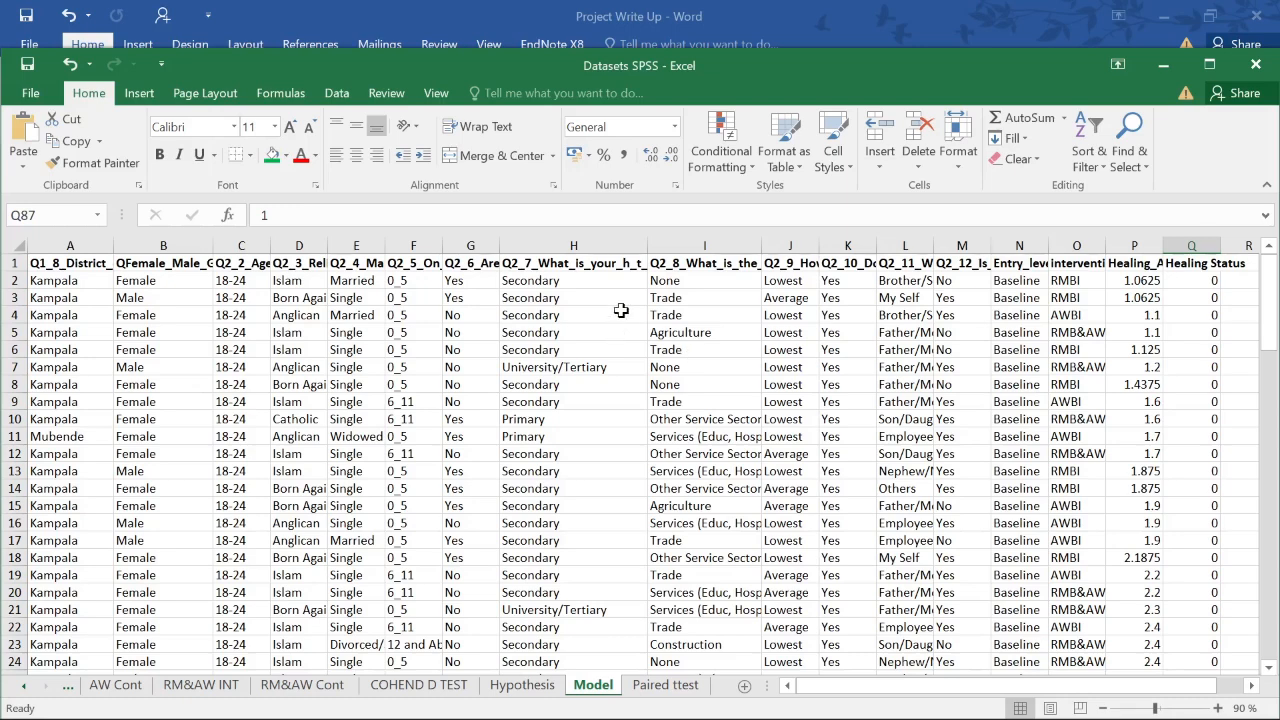
click(688, 265)
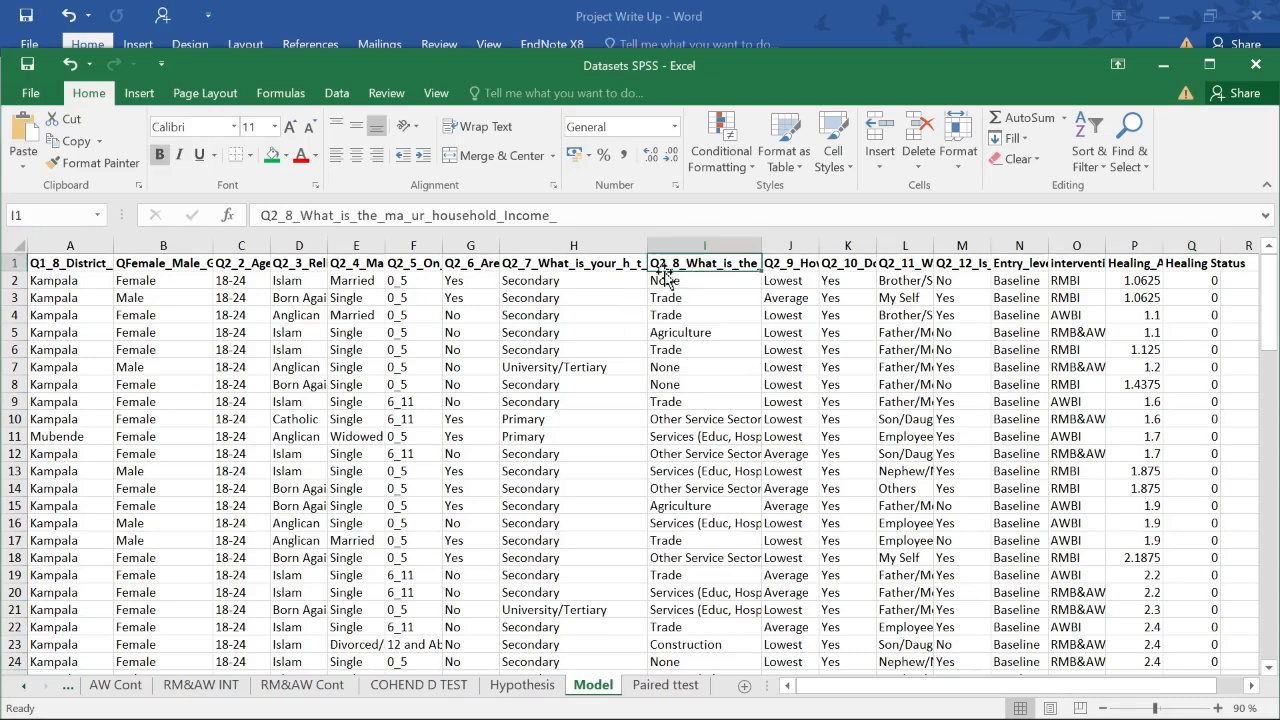
click(748, 420)
scroll(748, 466, down, 4)
scroll(733, 462, up, 4)
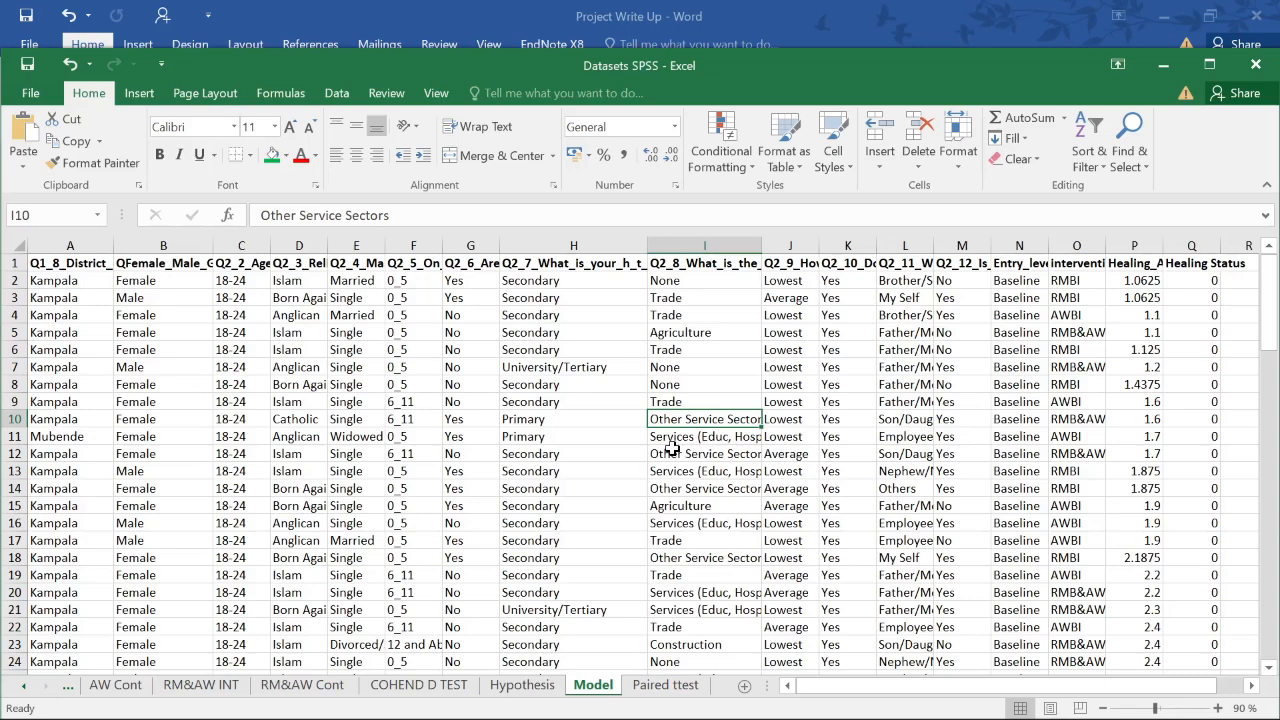
- Widen the Q2_11 relationship column L and check its categories down the sheet
drag(934, 247, 978, 247)
click(966, 266)
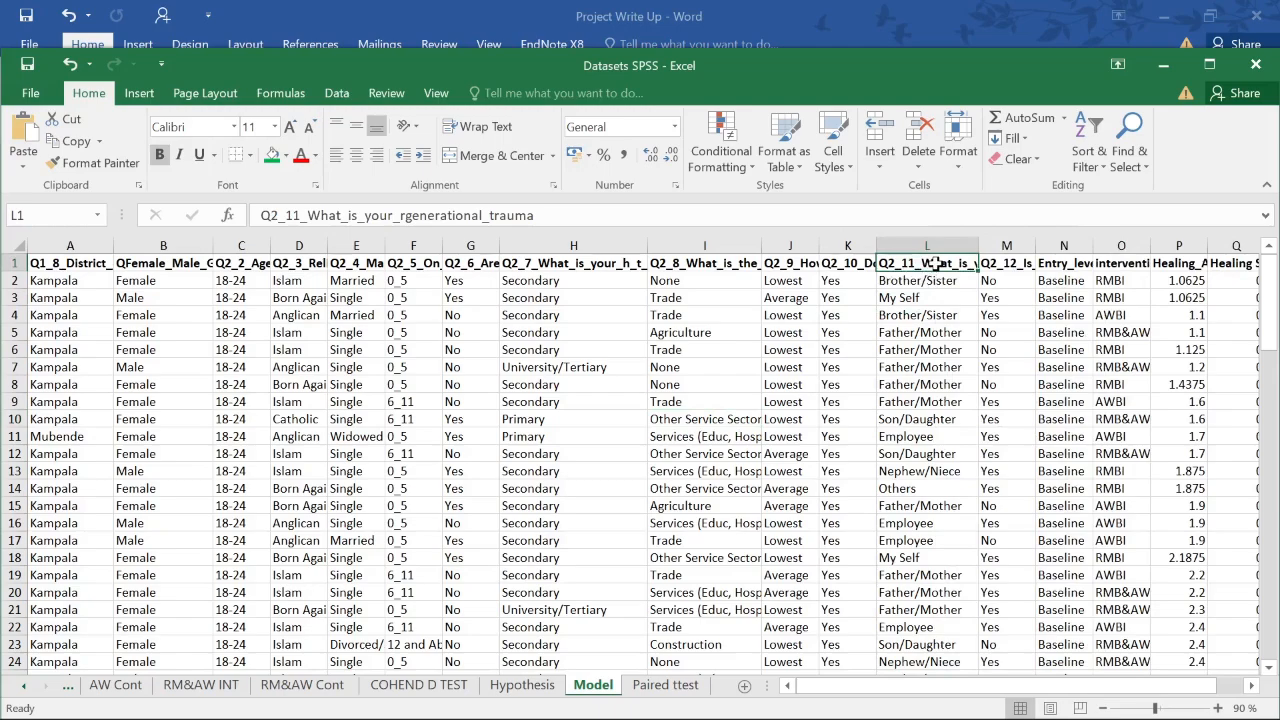
scroll(930, 400, down, 10)
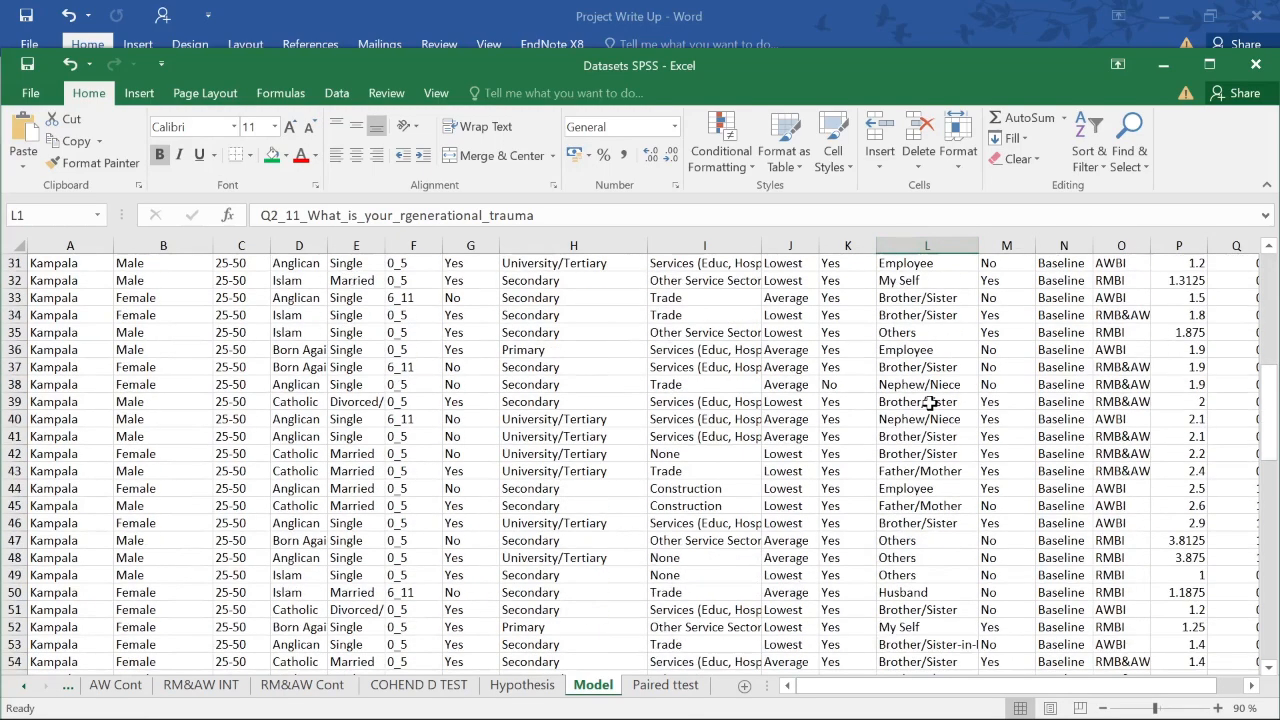
scroll(930, 403, down, 10)
mouse_move(1268, 608)
mouse_down()
mouse_move(1265, 648)
mouse_move(1266, 600)
mouse_up()
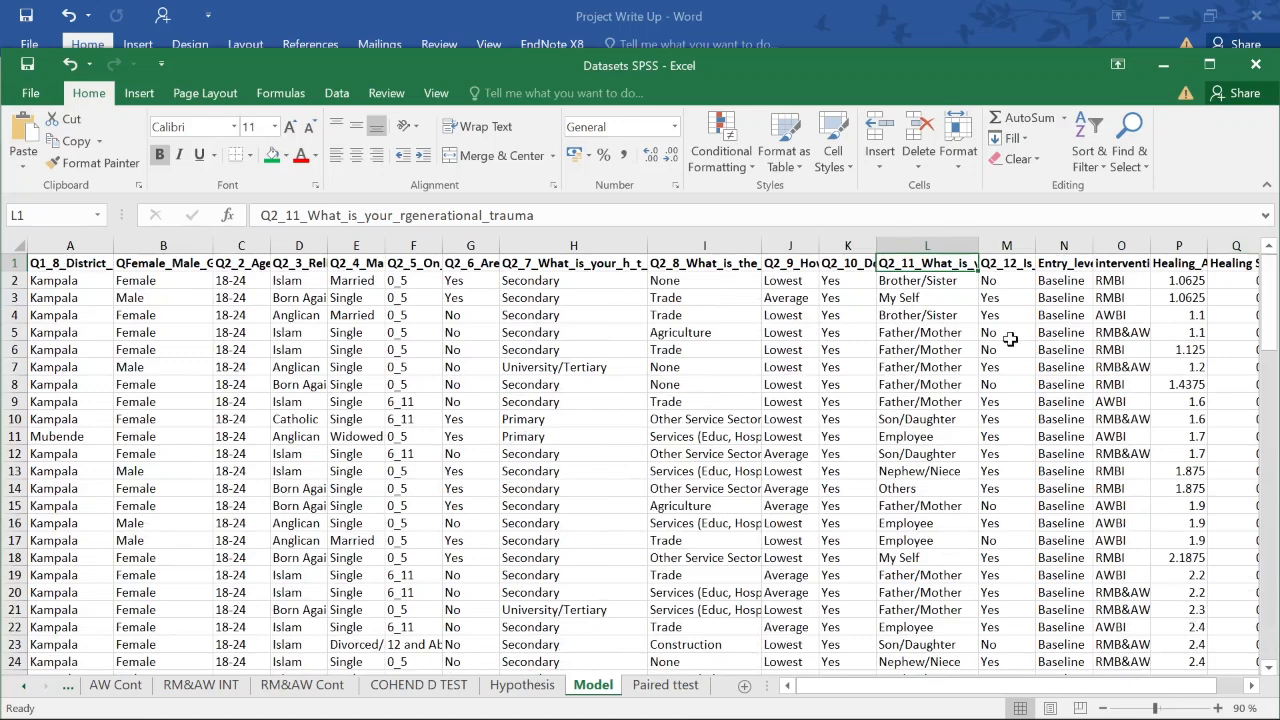
click(972, 333)
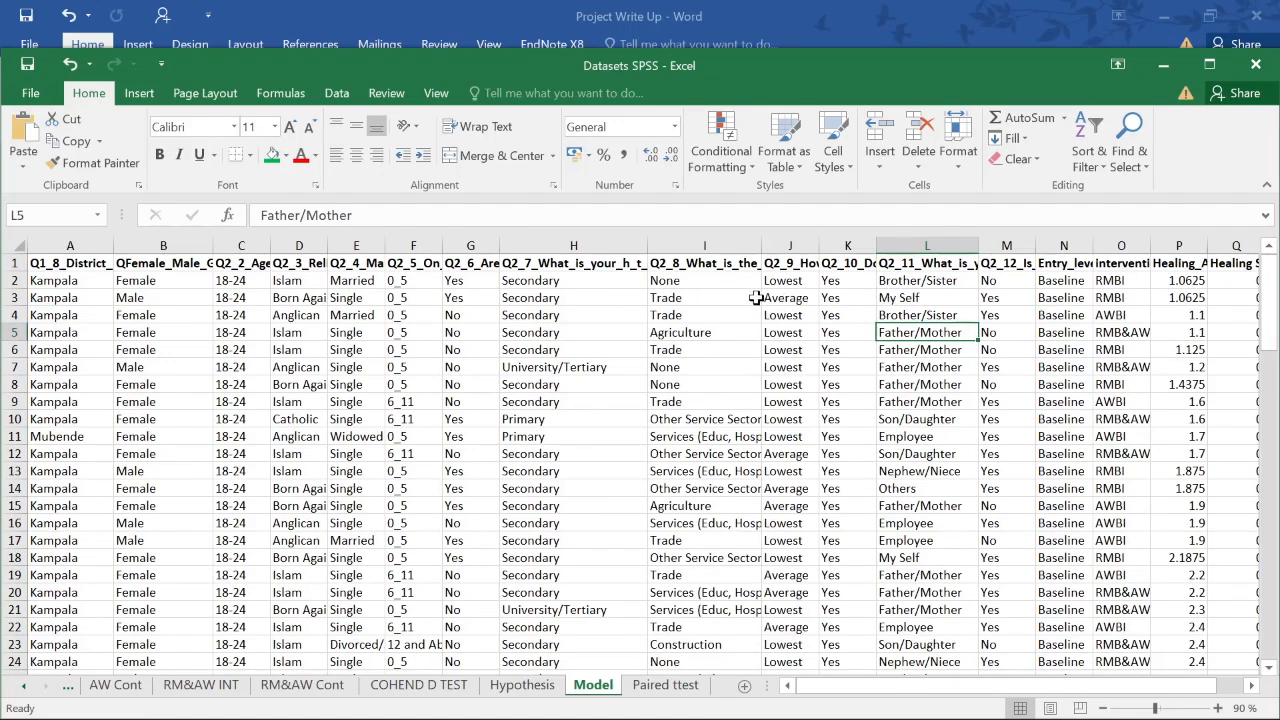
- Widen the Entry_level and Intervention columns so their headers and values show in full
drag(1092, 260, 1118, 260)
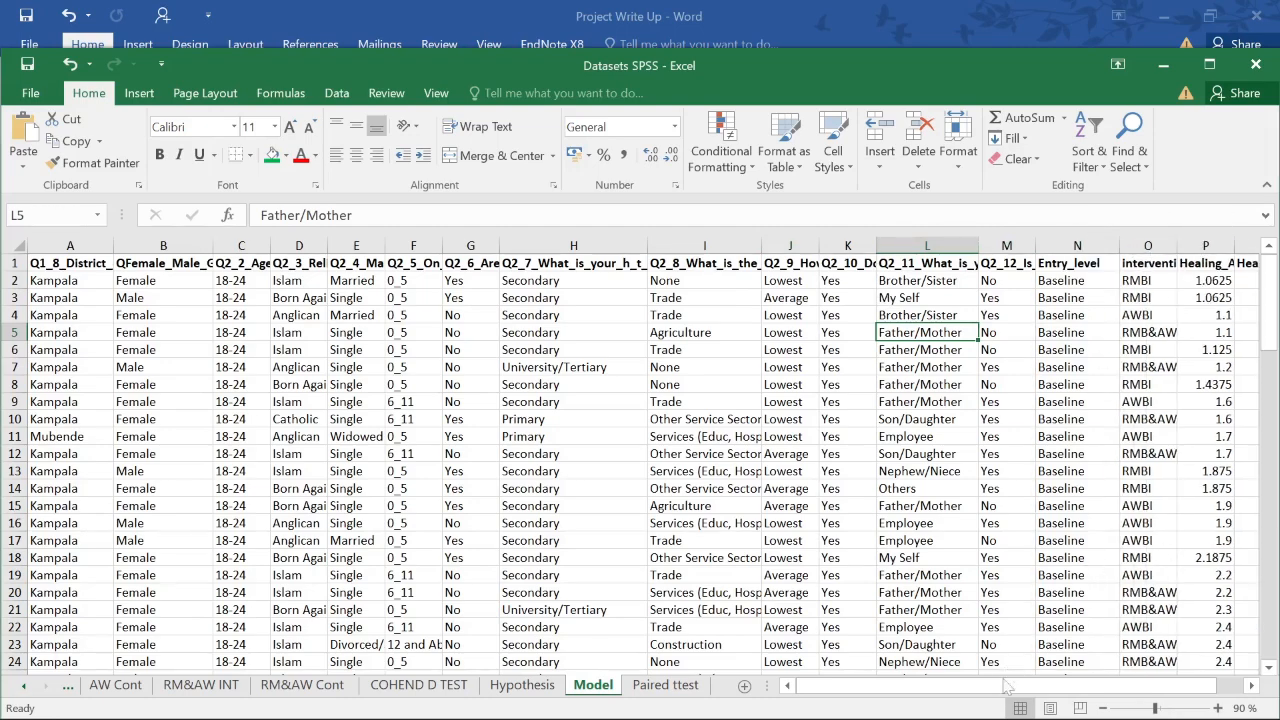
drag(1005, 685, 1041, 690)
click(991, 245)
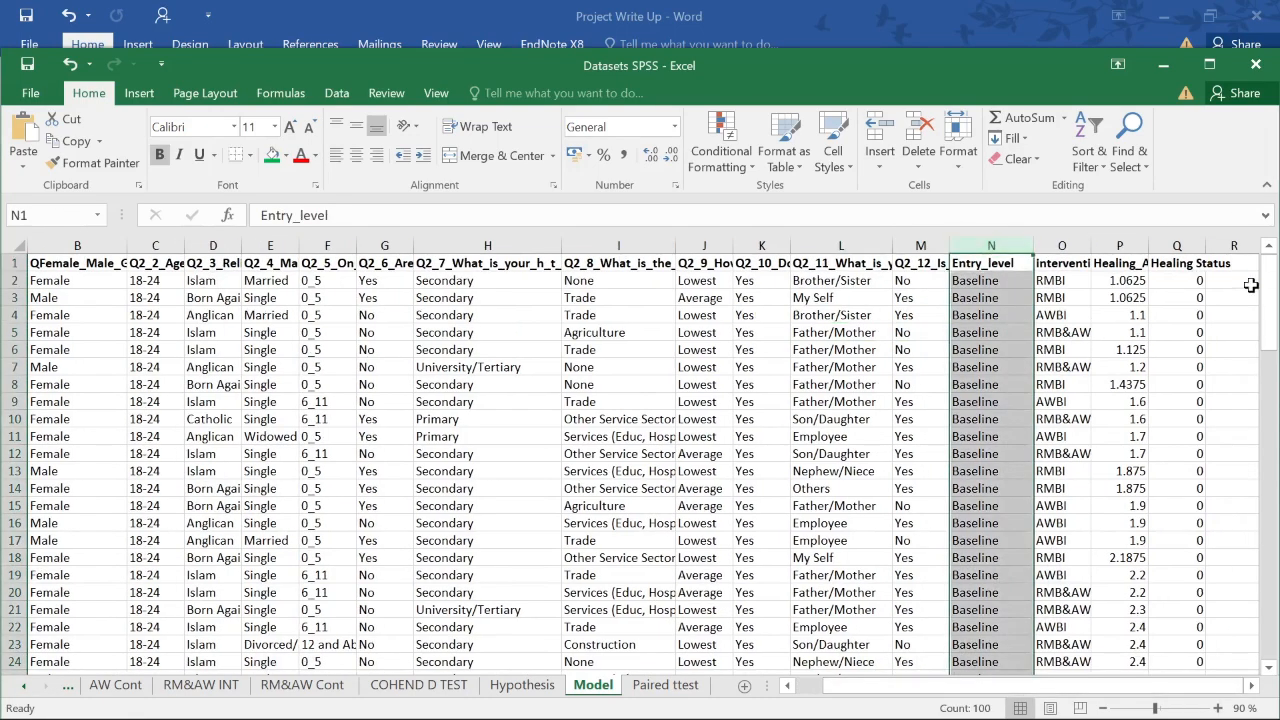
drag(1268, 300, 1268, 256)
drag(1094, 250, 1115, 250)
click(1066, 315)
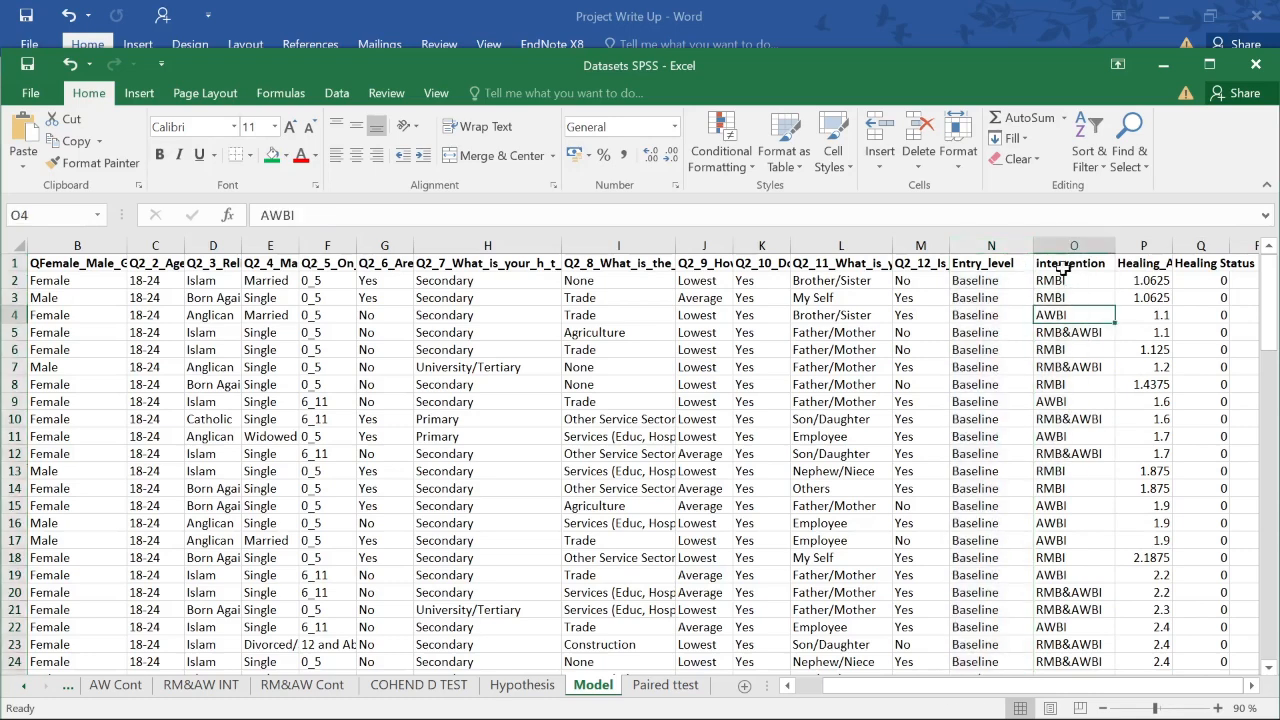
- Examine the Intervention categories, the healing scores in column P and the Healing Status codes in column Q
click(1066, 263)
click(1085, 315)
click(1086, 350)
click(1088, 333)
drag(1085, 280, 1095, 314)
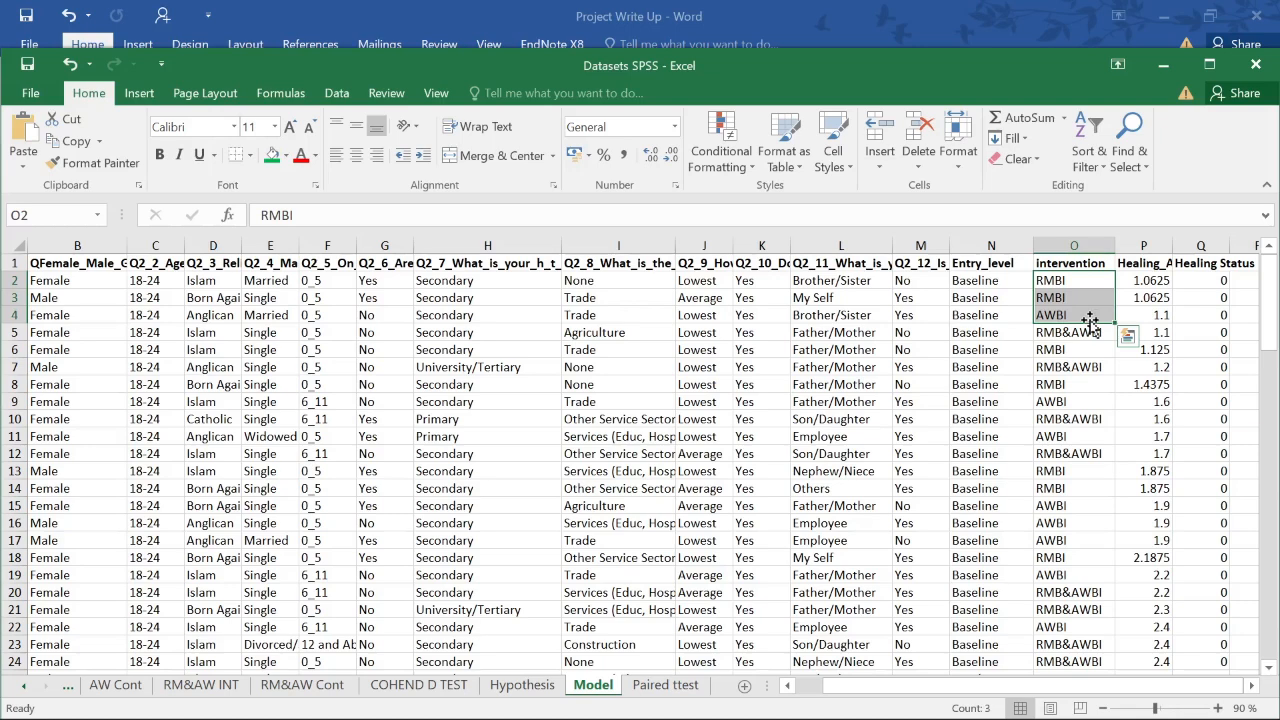
click(1128, 366)
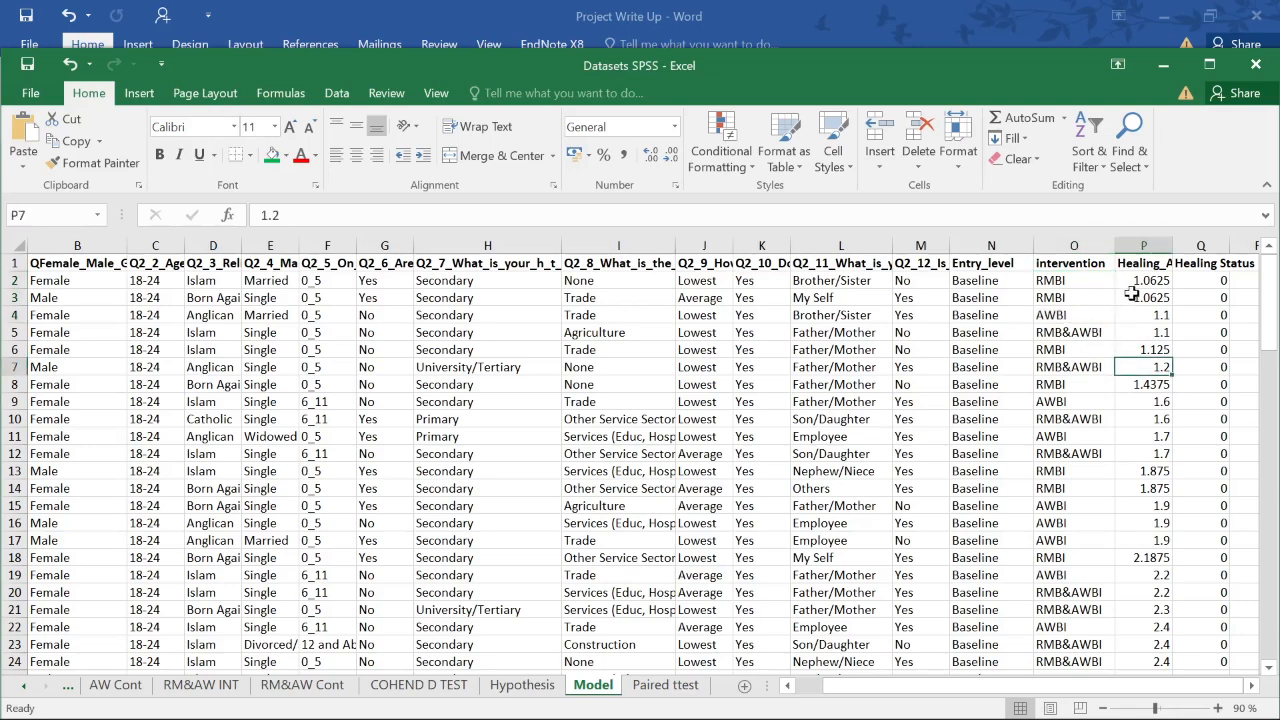
click(1146, 258)
drag(1074, 246, 1150, 664)
click(1144, 246)
click(1150, 558)
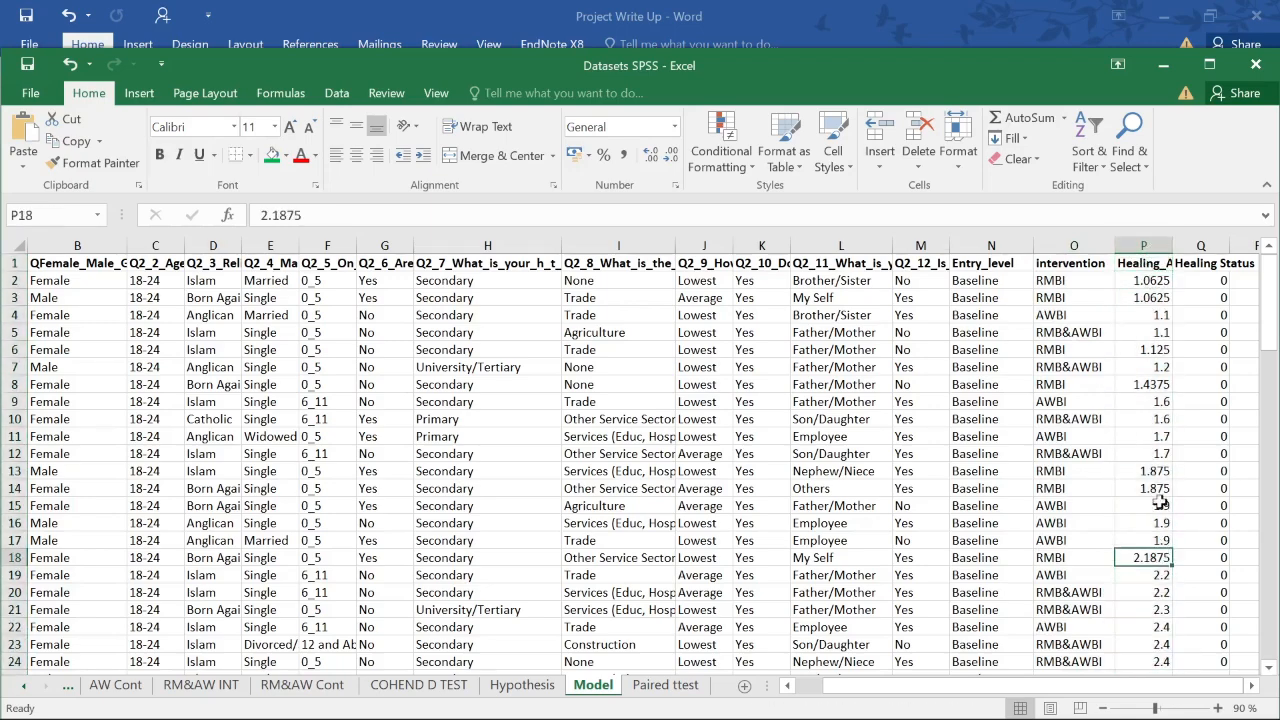
click(1150, 366)
click(1210, 246)
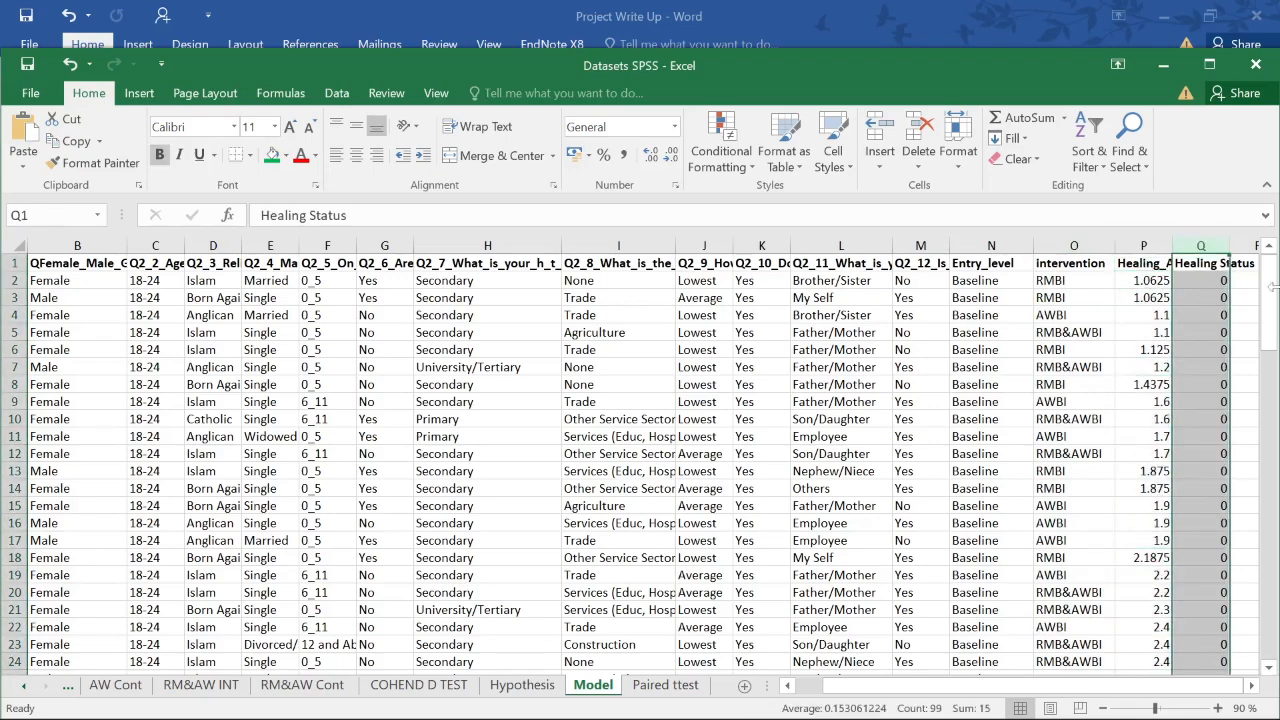
mouse_move(1268, 292)
mouse_down()
mouse_move(1253, 710)
mouse_move(1267, 270)
mouse_up()
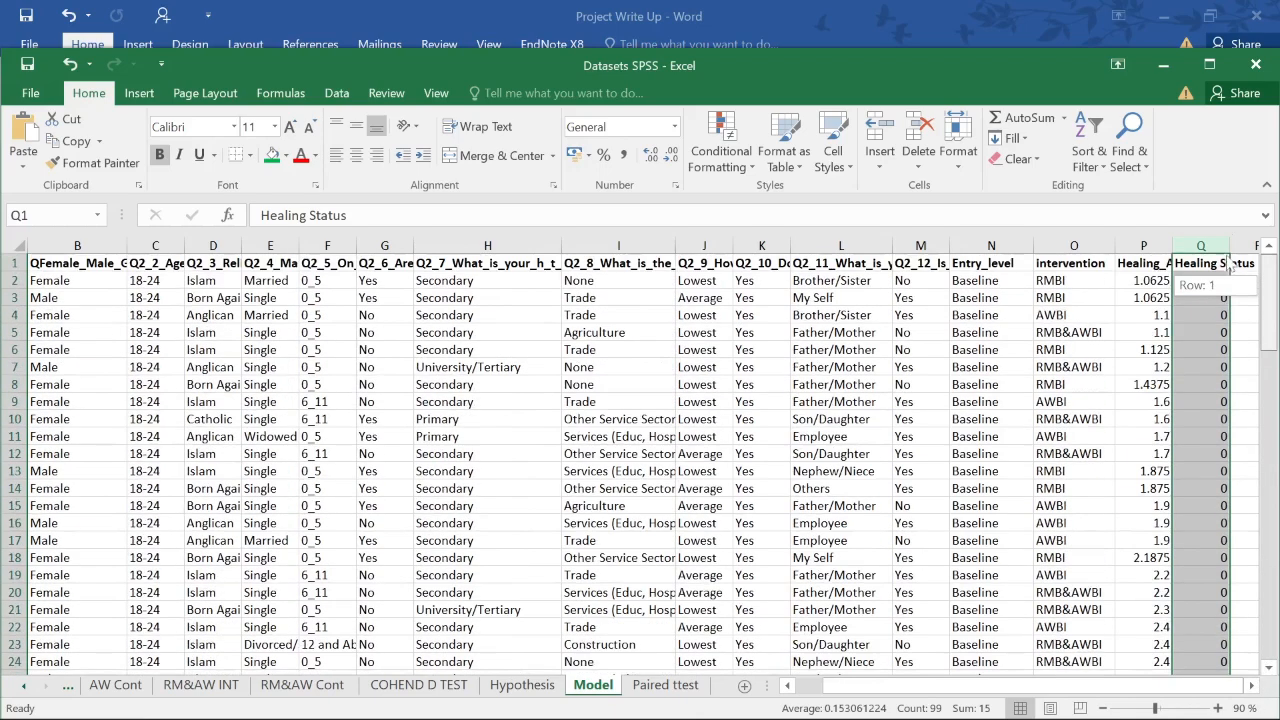
- Look through the Model sheet's records down to the last data row
click(818, 402)
scroll(826, 409, down, 1)
scroll(826, 409, up, 1)
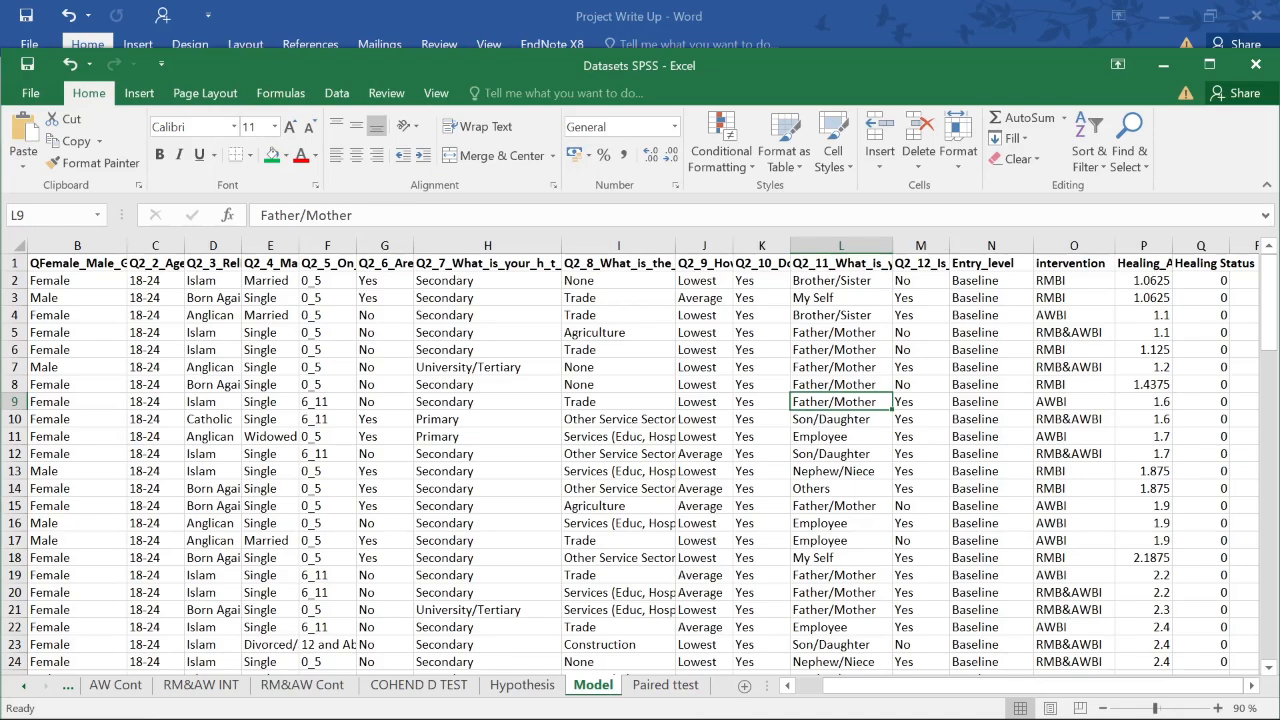
mouse_move(707, 700)
click(784, 400)
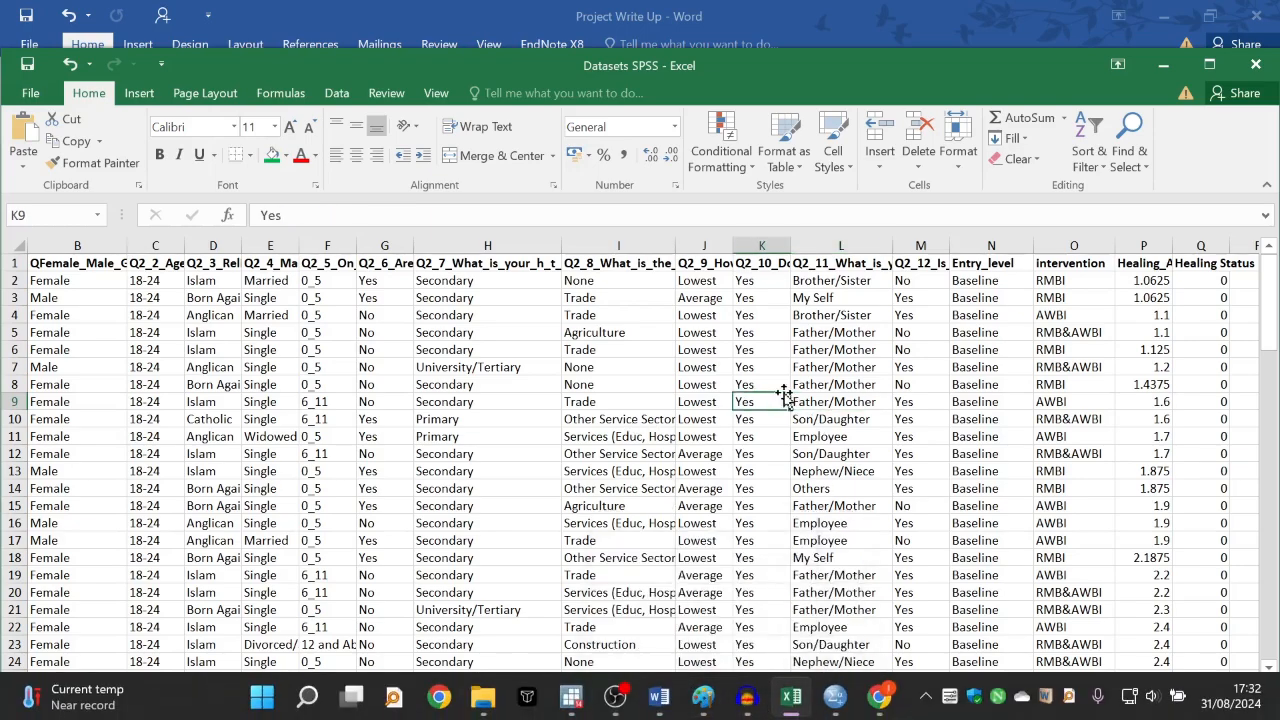
scroll(895, 435, down, 10)
scroll(457, 451, down, 10)
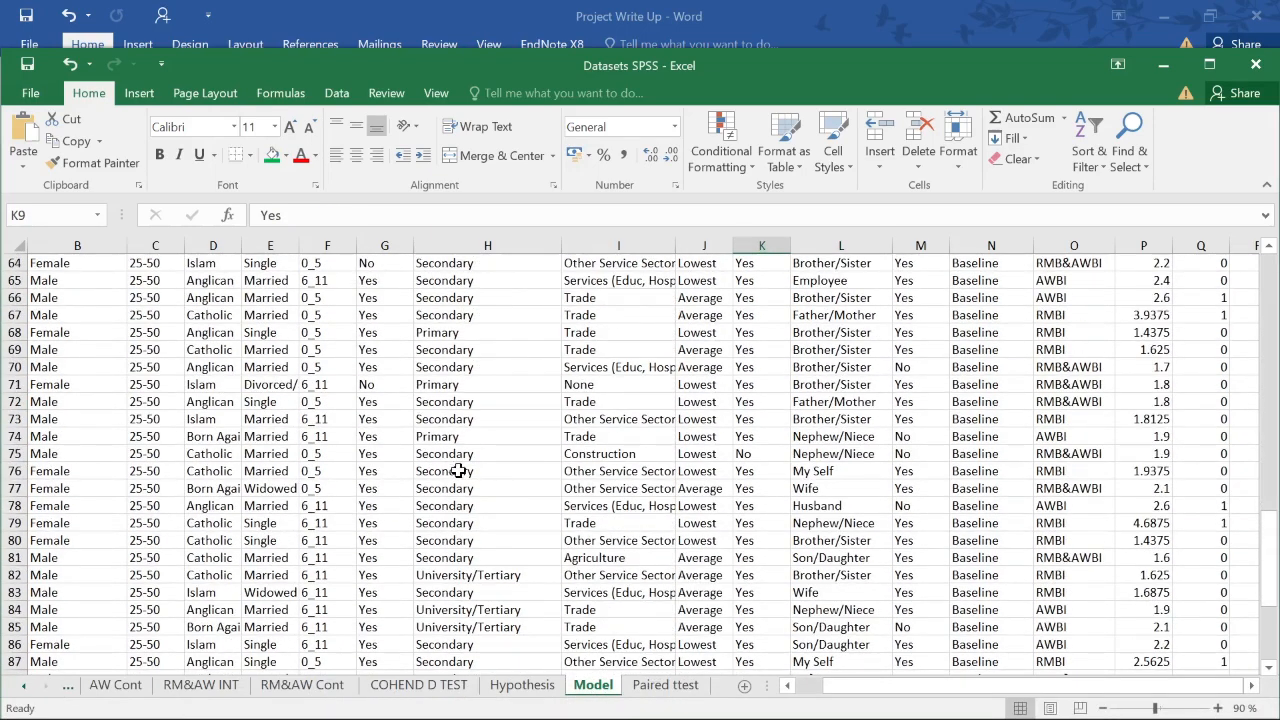
scroll(612, 596, down, 6)
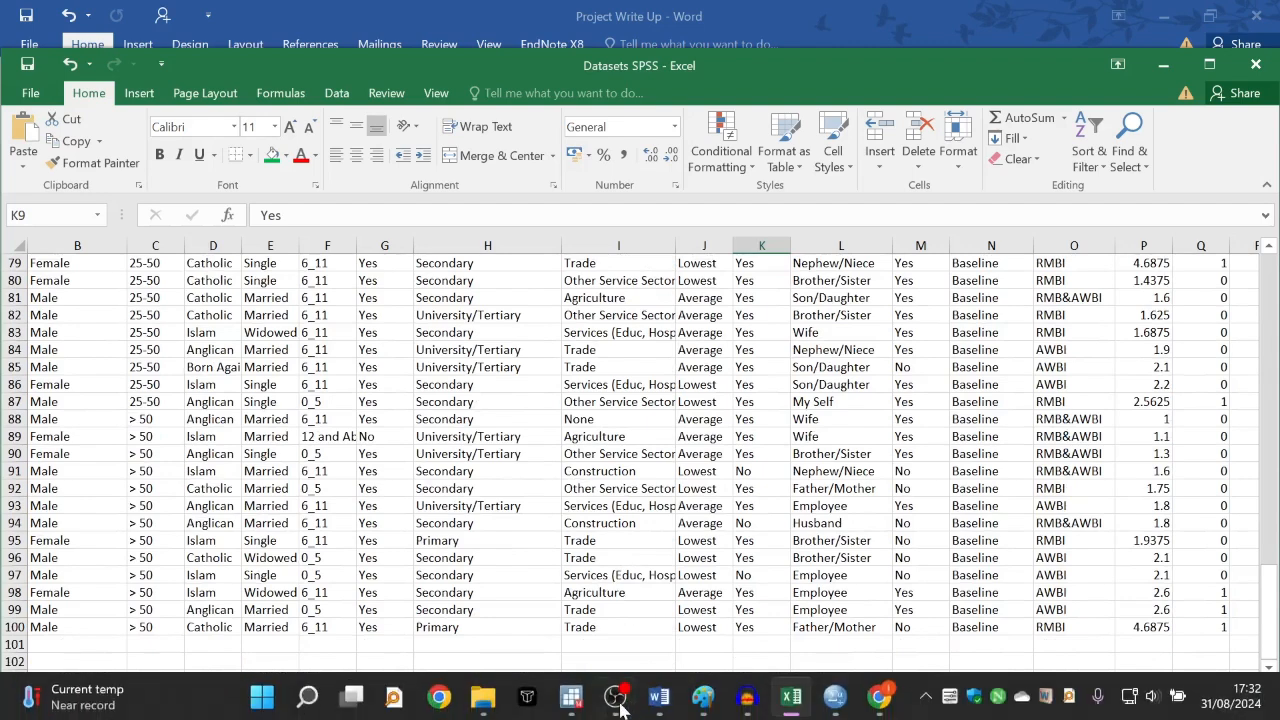
- Open the logistic regression.smcl file from the Mindfulness Study folder in Stata
mouse_move(483, 706)
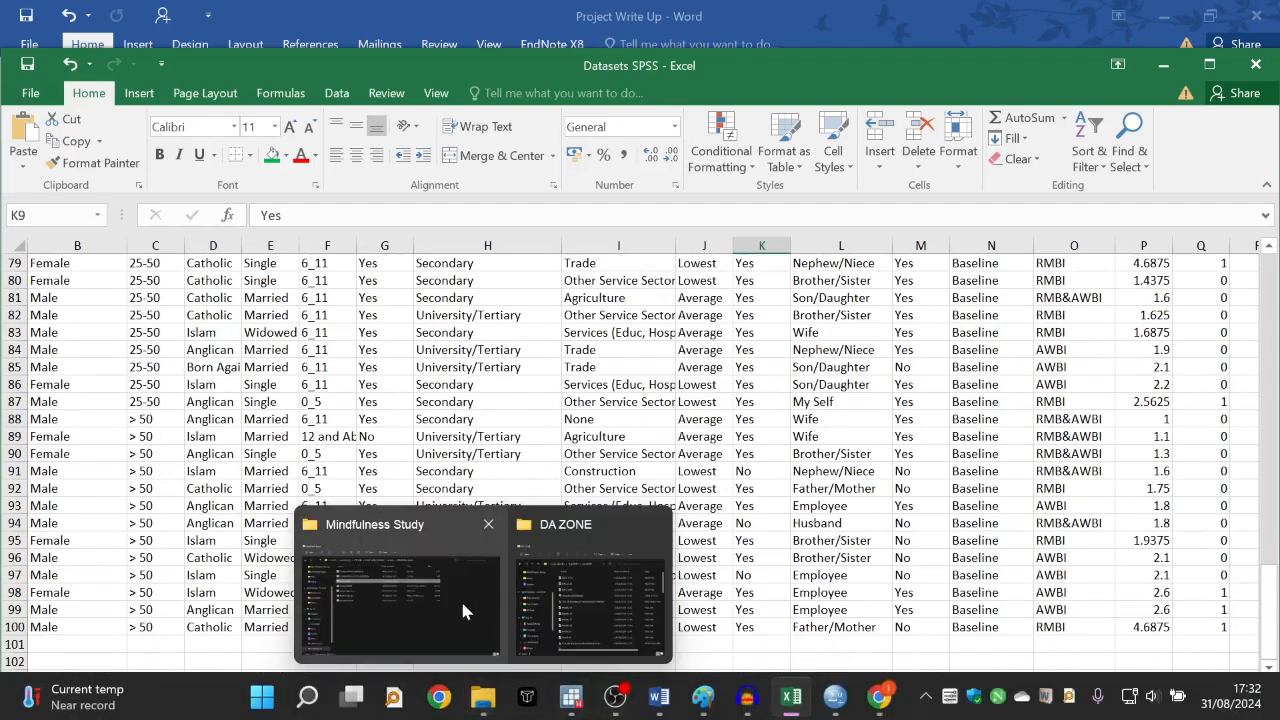
click(461, 595)
double_click(325, 299)
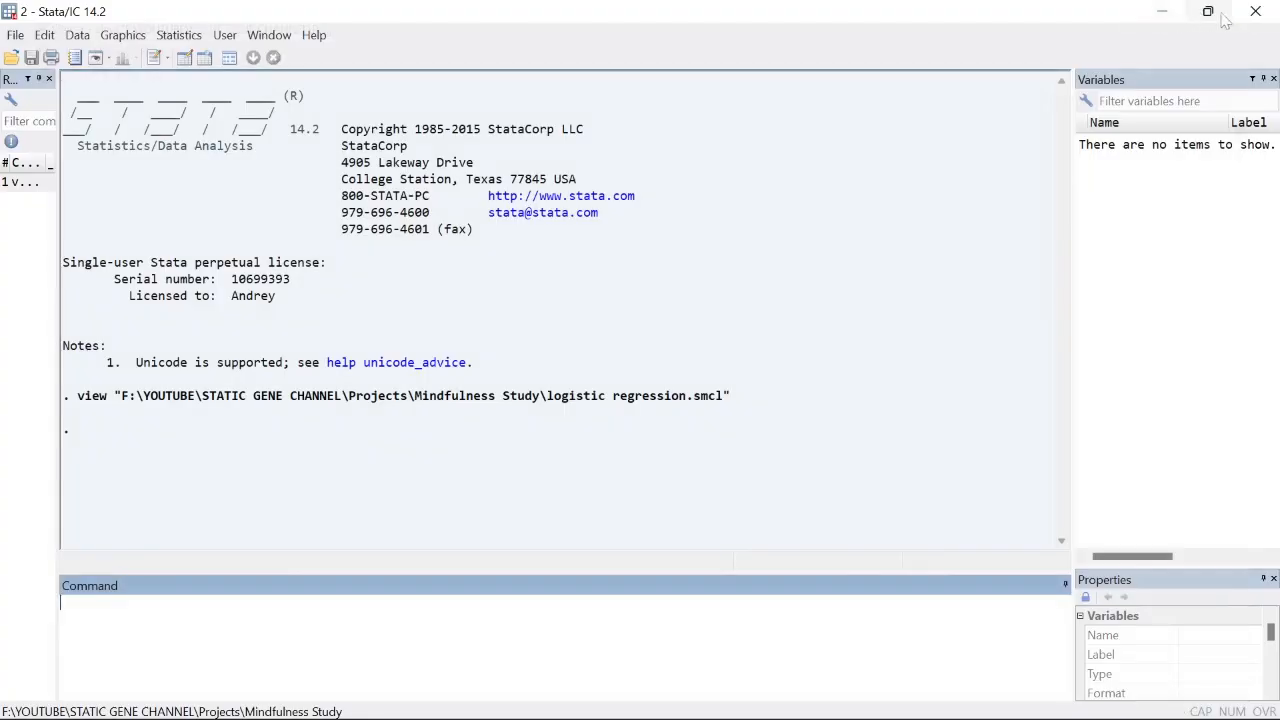
- Leave the logistic regression output and bring up the 22 Nov 2023 model commands do-file in a maximized Do-file Editor
click(1252, 14)
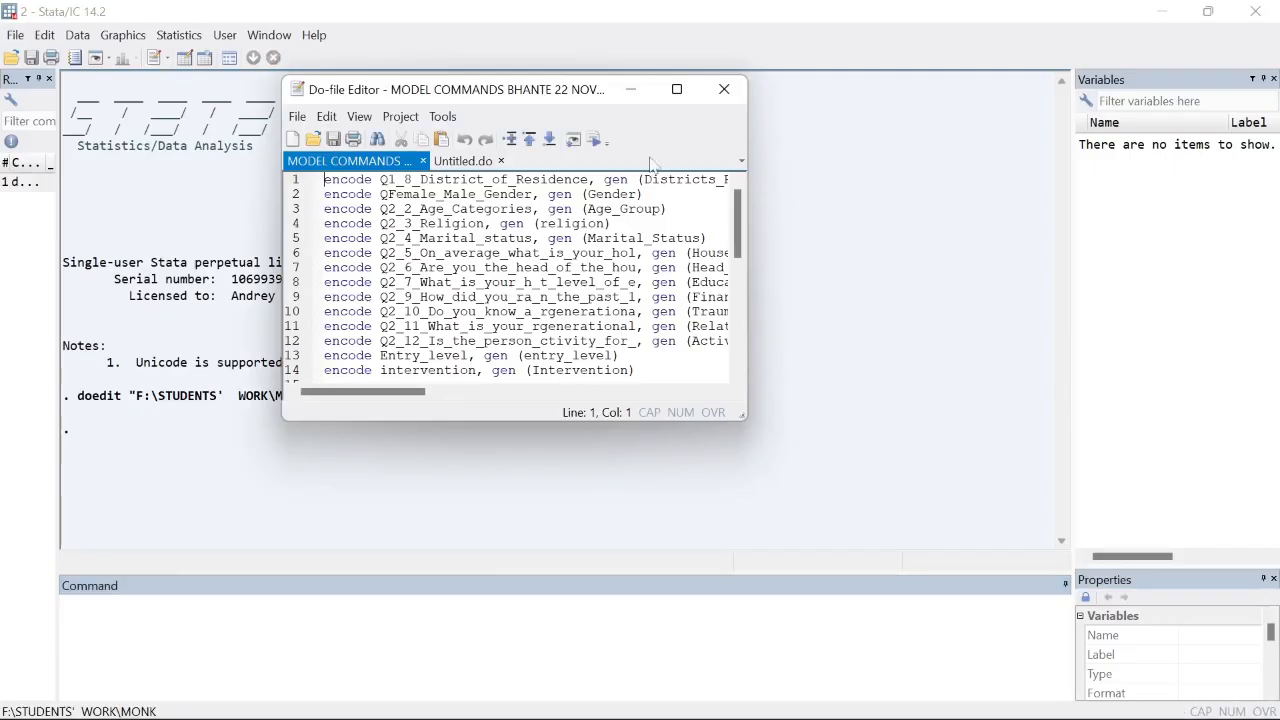
click(677, 90)
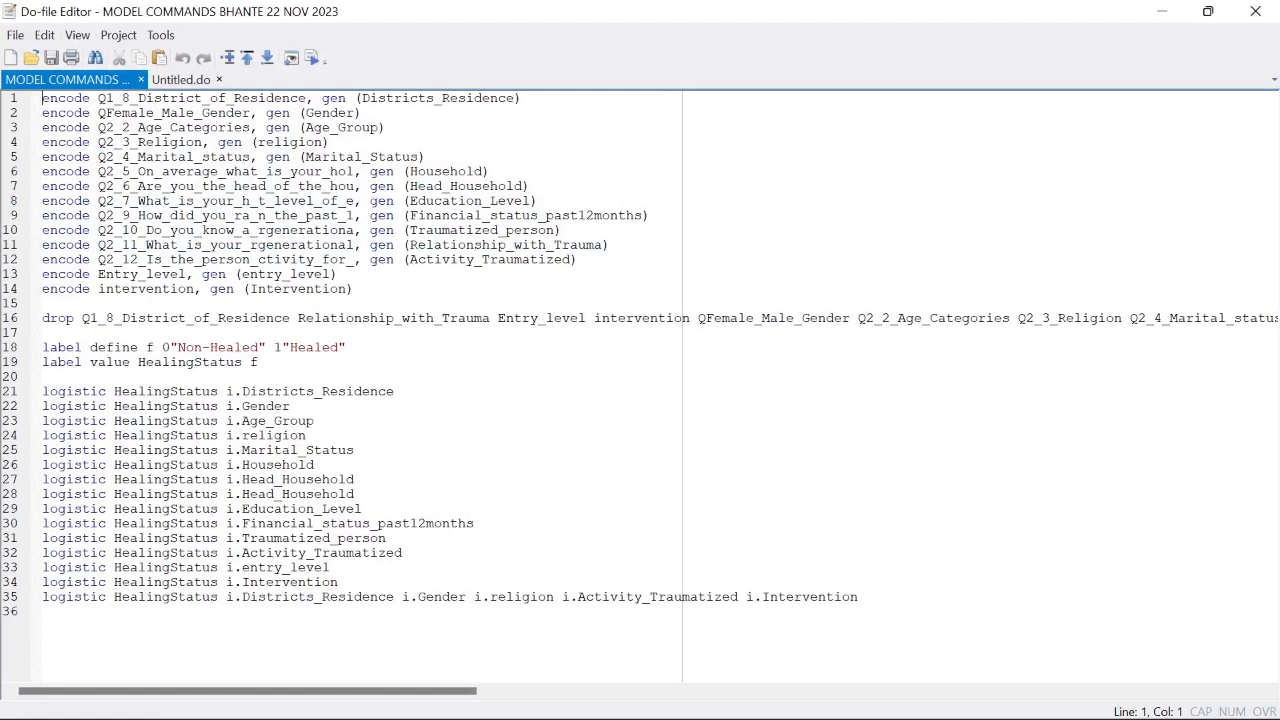
- Examine the first encode command, covering its source variable Q1_8_District_of_Residence and its gen option, leaving the code as it was
key(shift+Right)
key(shift+Right)
key(shift+Right)
key(shift+Right)
key(shift+Right)
key(shift+Right)
key(shift+Right)
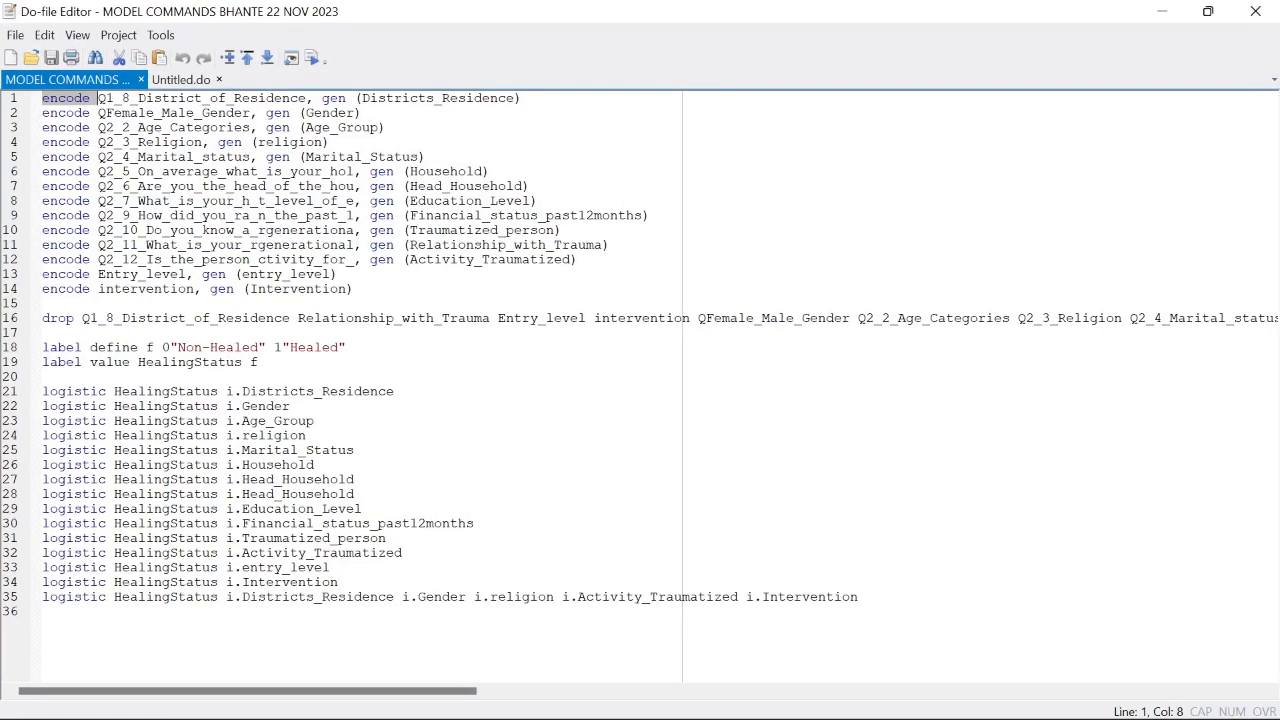
key(Right)
key(shift+Right)
key(shift+Right)
key(shift+Right)
key(shift+Right)
key(shift+Right)
key(shift+Right)
key(shift+Right)
key(shift+Right)
key(shift+Right)
key(shift+Right)
key(shift+Right)
key(shift+Right)
key(shift+Right)
key(shift+Right)
key(shift+Right)
key(shift+Right)
key(shift+Right)
key(shift+Right)
key(shift+Right)
key(shift+Right)
key(Right)
key(Right)
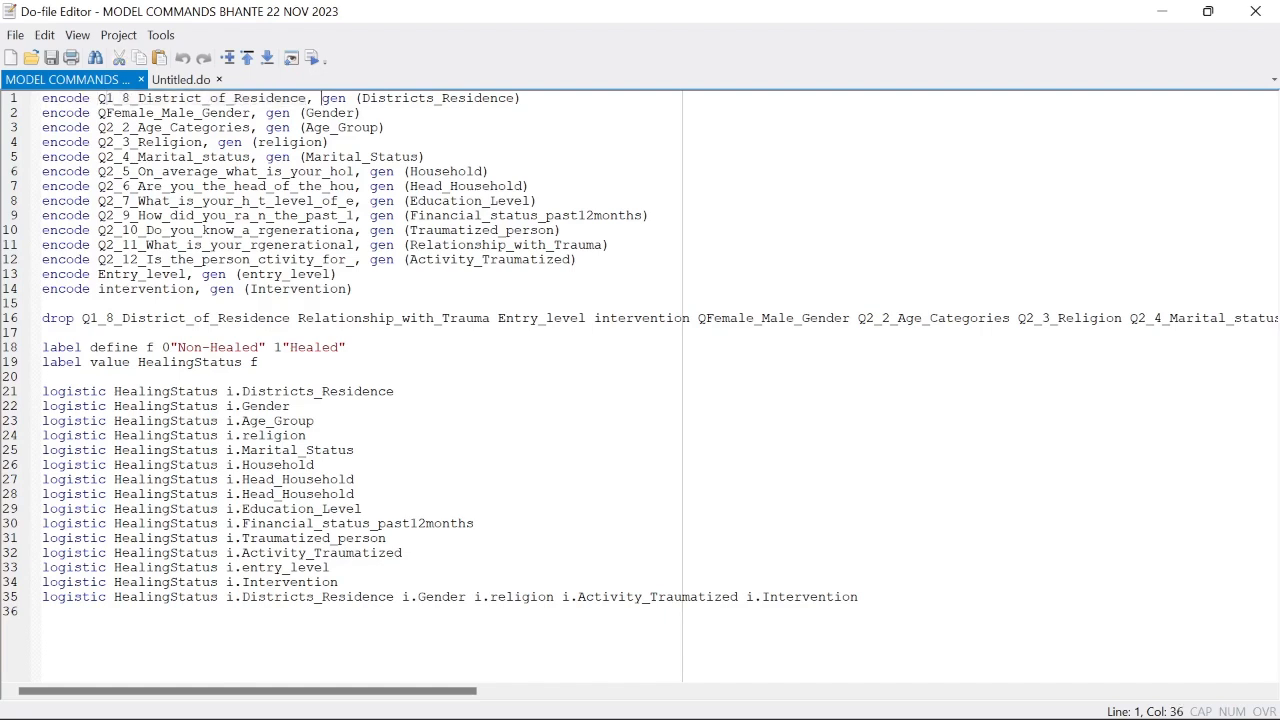
drag(322, 98, 354, 98)
click(202, 113)
drag(98, 98, 306, 98)
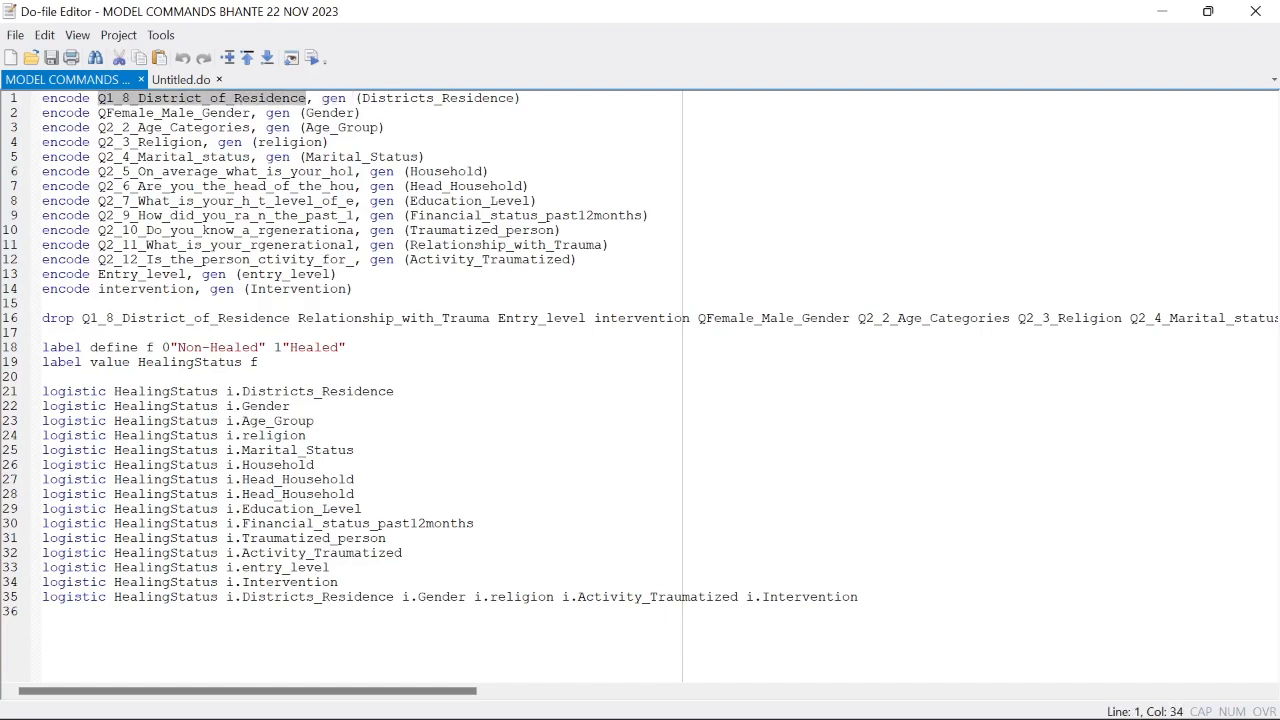
key(Right)
key(Right)
key(Right)
key(shift+Right)
key(shift+Right)
key(shift+Right)
key(shift+Right)
key(shift+Right)
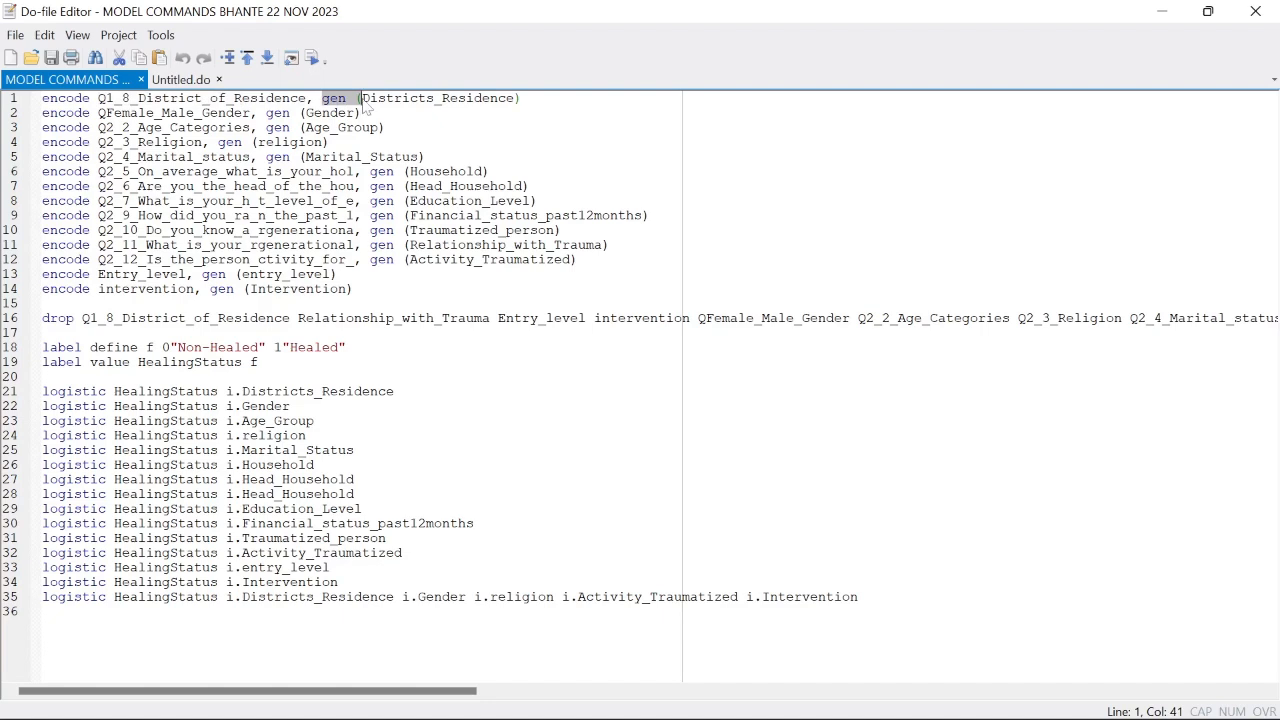
mouse_move(363, 101)
mouse_down()
mouse_move(522, 104)
mouse_move(346, 113)
mouse_up()
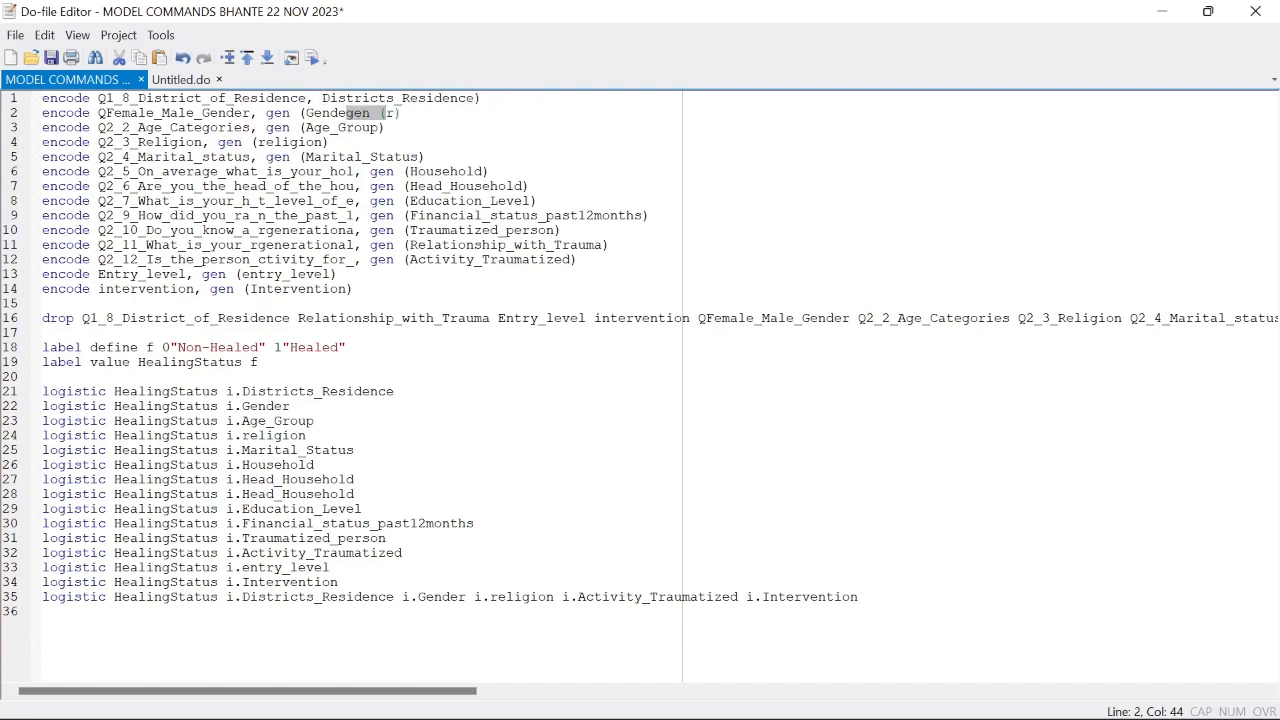
key(ctrl+z)
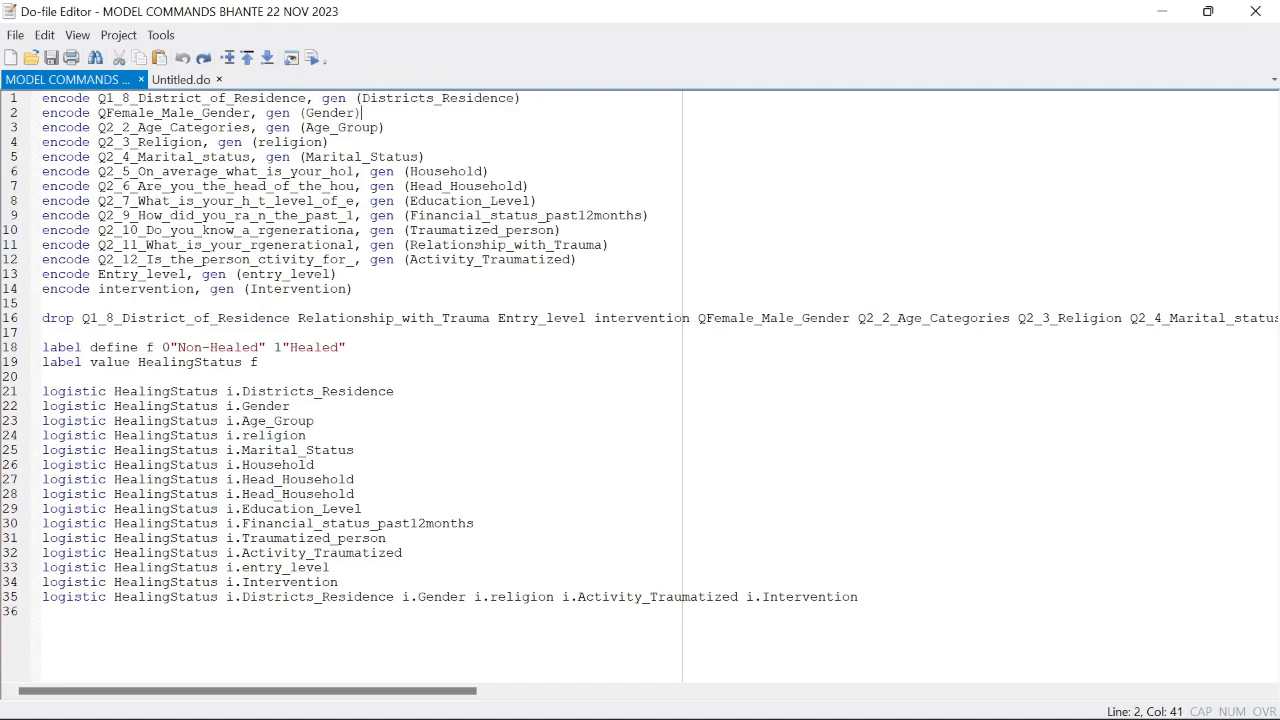
- Review the remaining encode commands, the drop command on line 16 and the HealingStatus label commands on lines 18 and 19
drag(50, 113, 226, 173)
drag(114, 200, 226, 216)
drag(154, 260, 186, 260)
click(162, 260)
click(42, 303)
drag(42, 318, 906, 318)
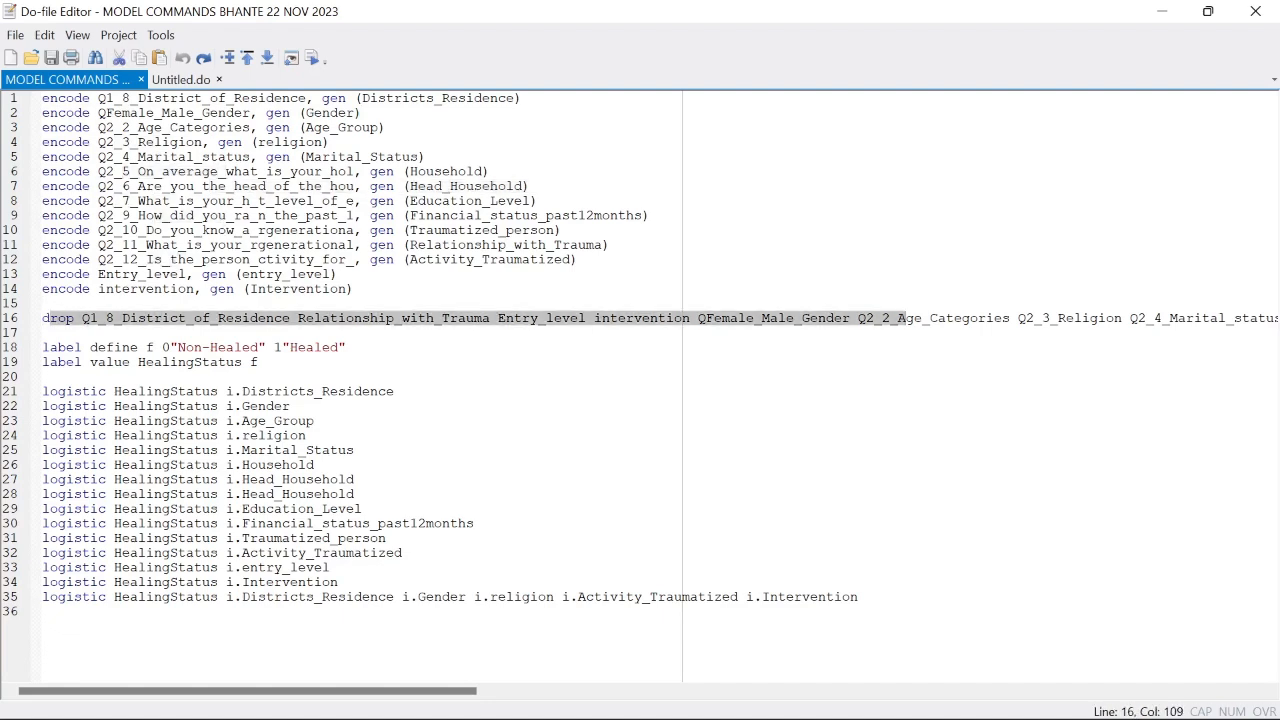
click(346, 347)
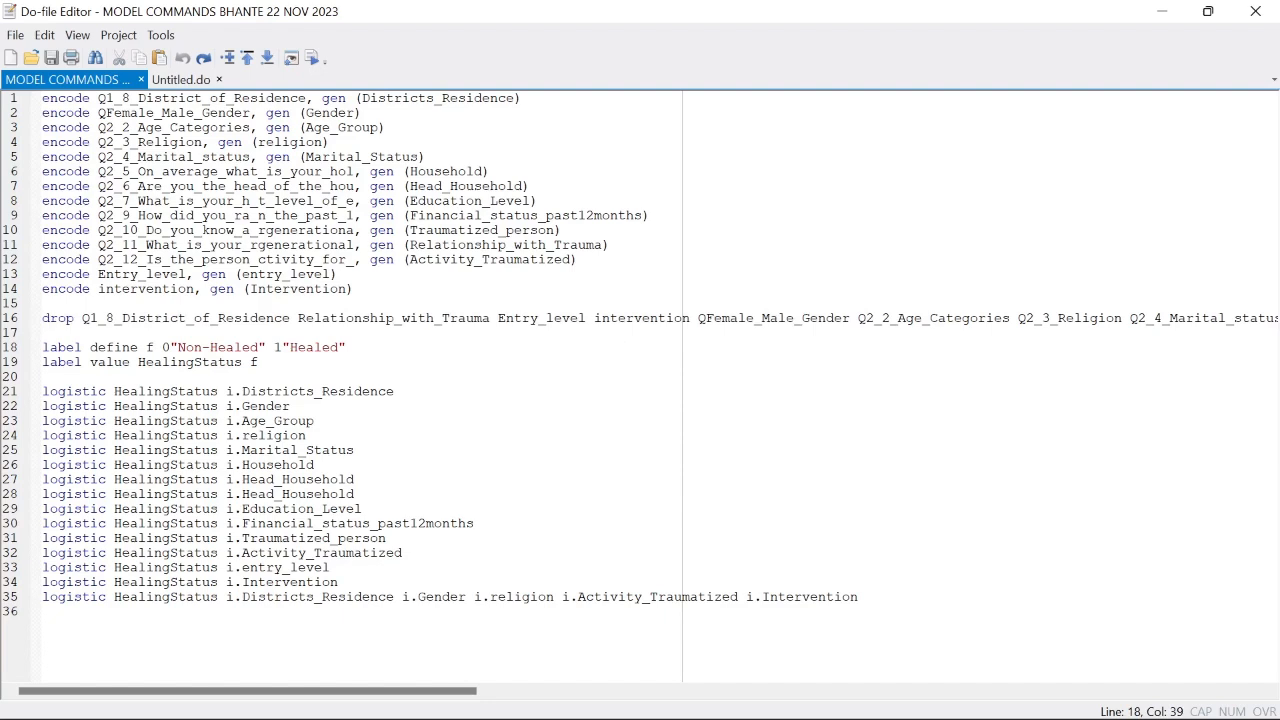
click(40, 348)
click(106, 362)
drag(42, 347, 259, 362)
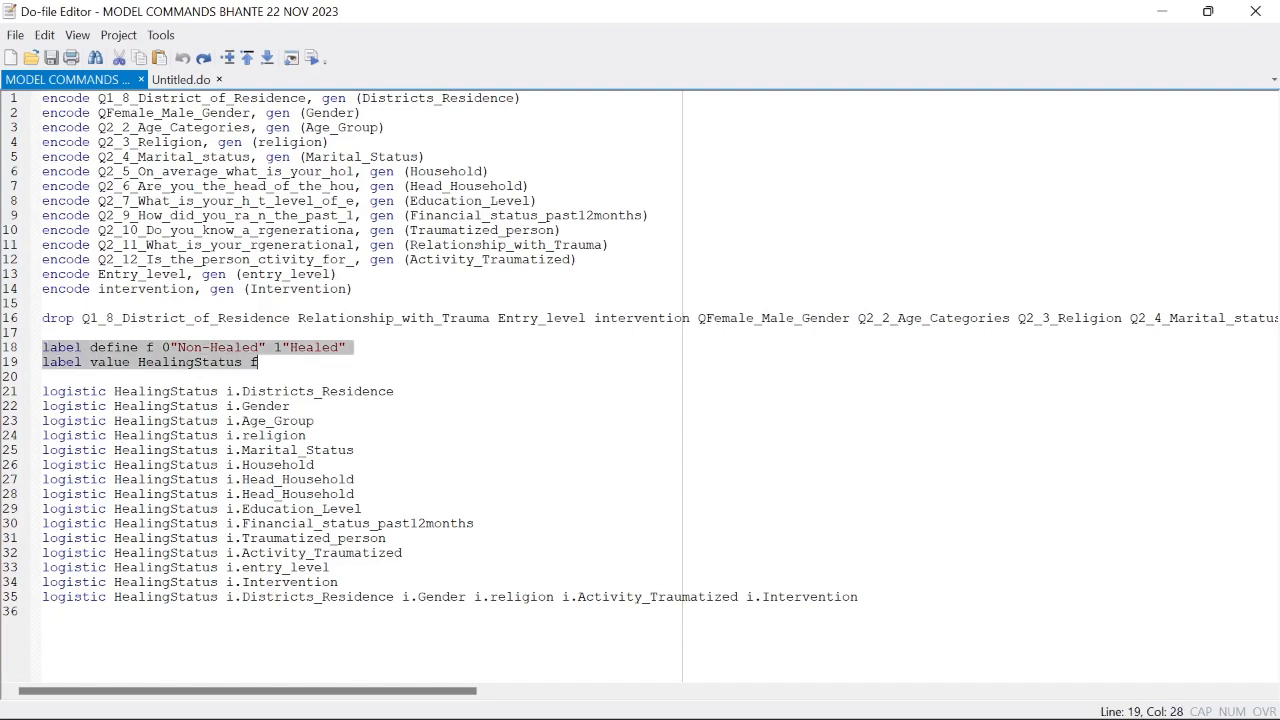
- Examine the single-predictor logistic commands on lines 21 to 34 and the combined HealingStatus model on line 35
click(43, 377)
drag(42, 391, 338, 582)
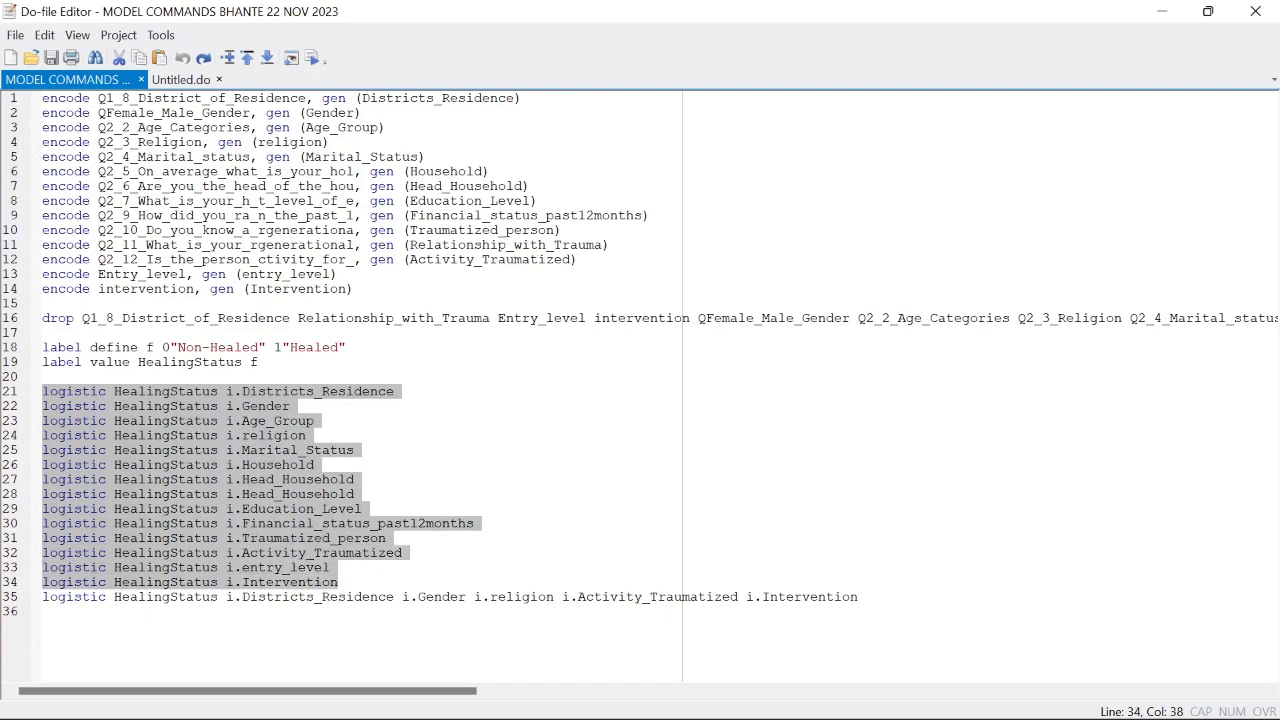
click(216, 494)
drag(114, 391, 394, 391)
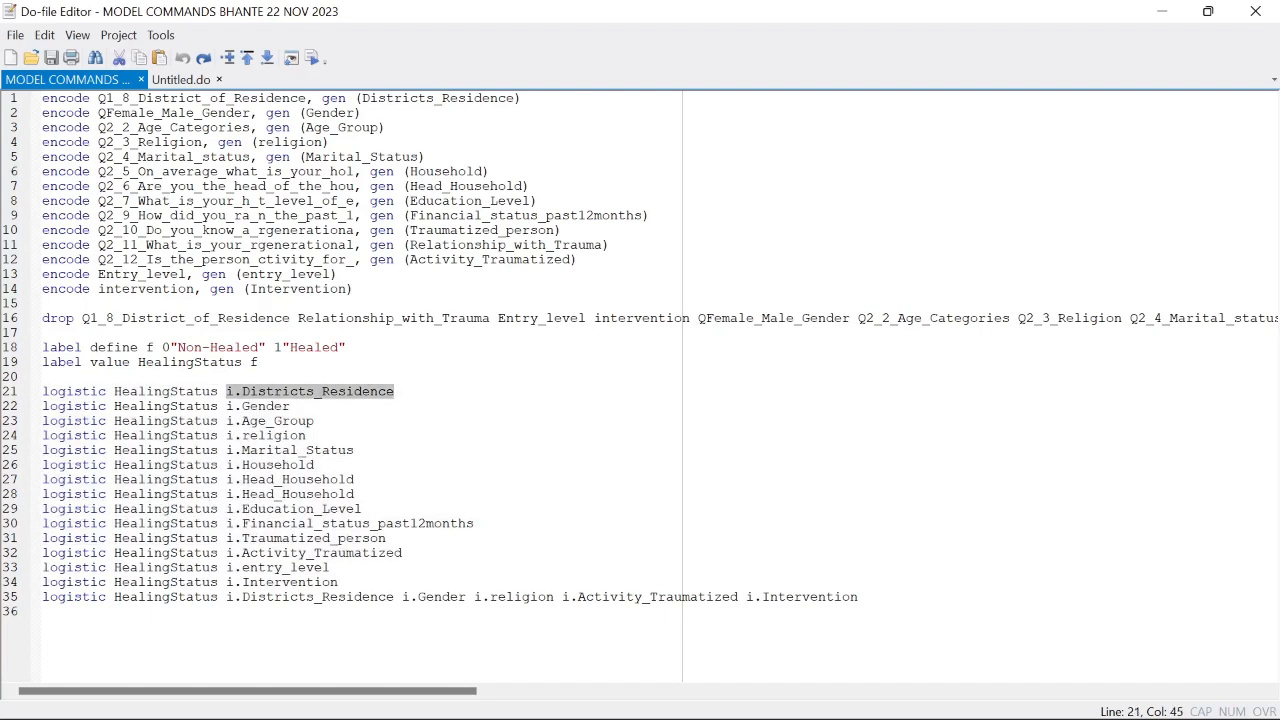
click(290, 406)
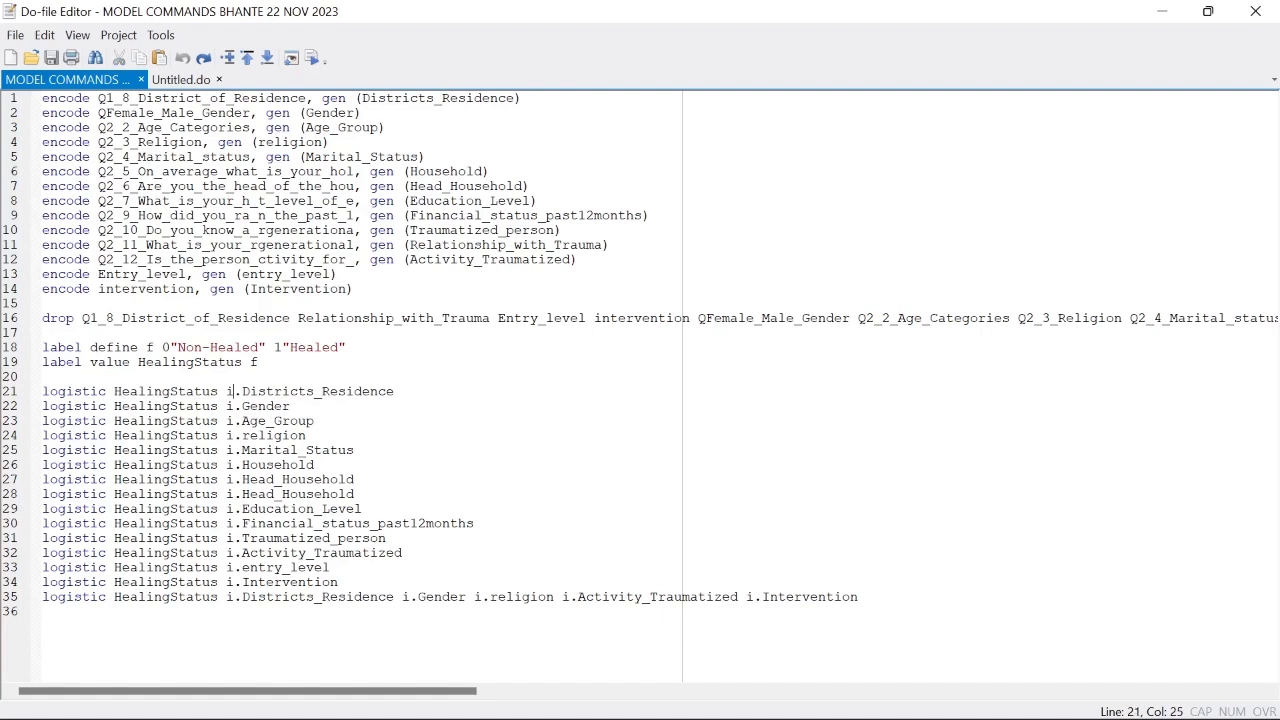
drag(226, 391, 242, 391)
drag(42, 597, 42, 391)
click(98, 450)
drag(42, 597, 858, 597)
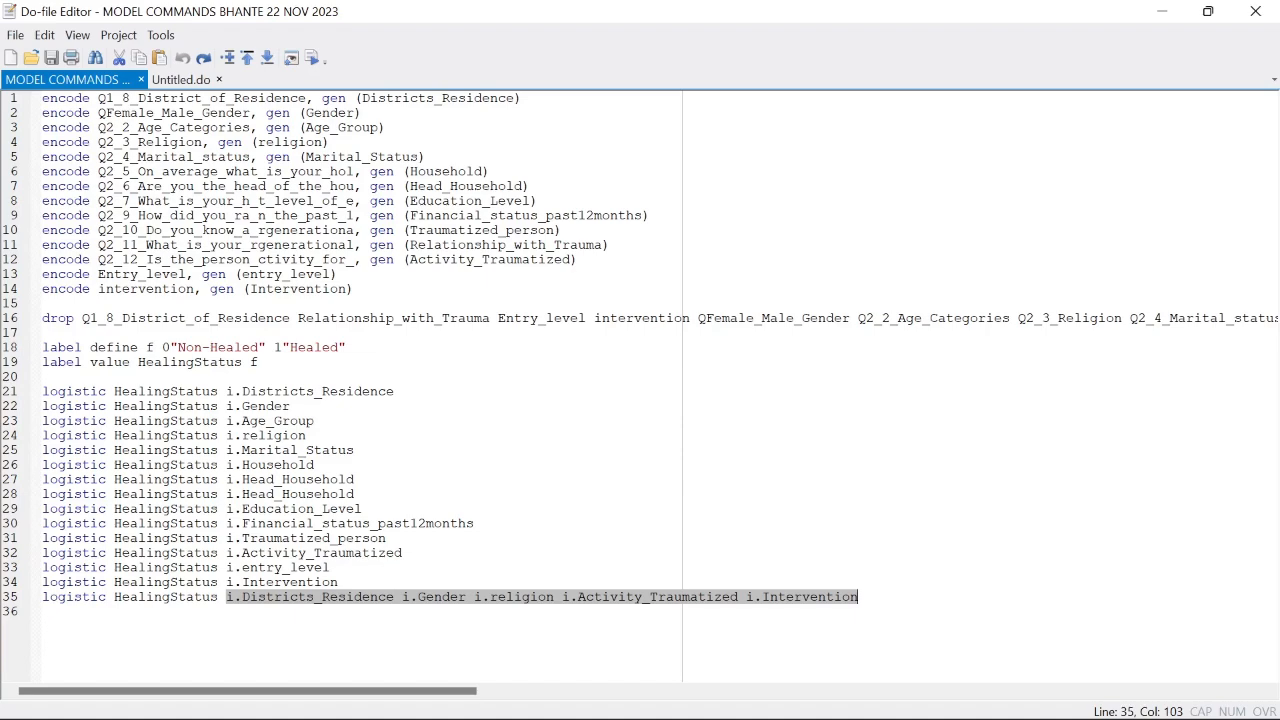
click(300, 318)
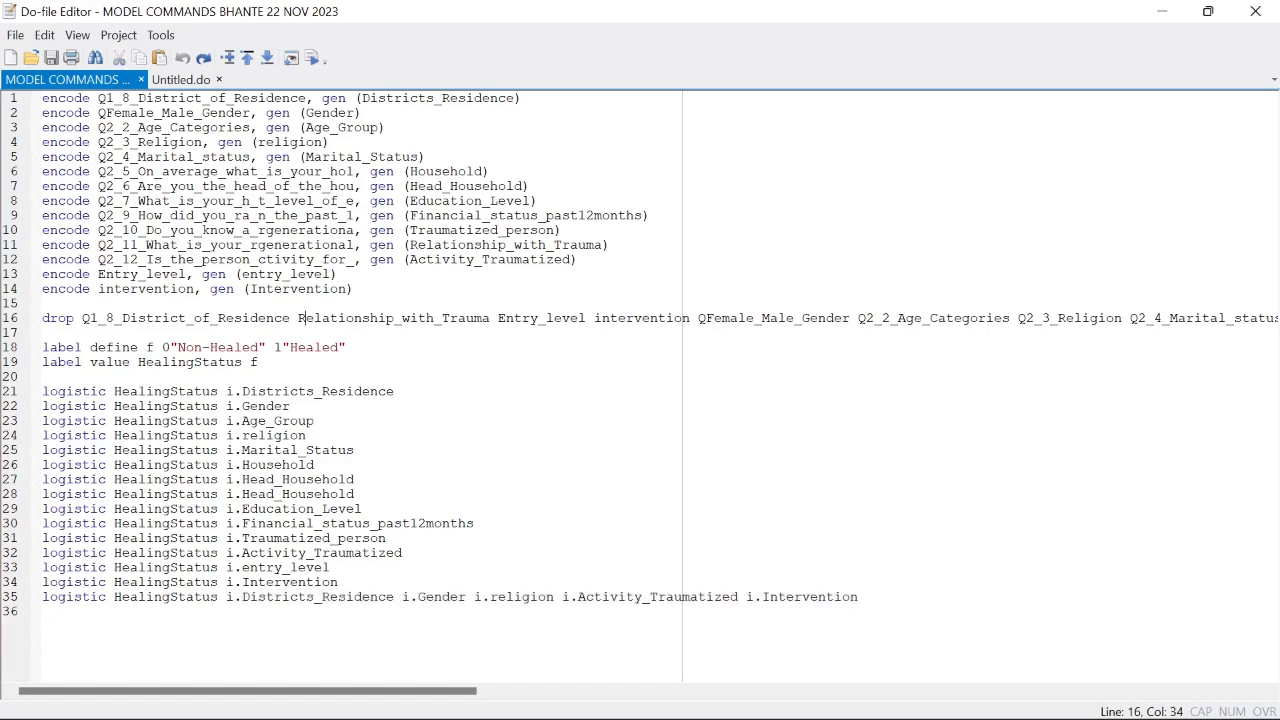
- Minimize the Do-file Editor, the Stata window and the Everything file search
click(1162, 11)
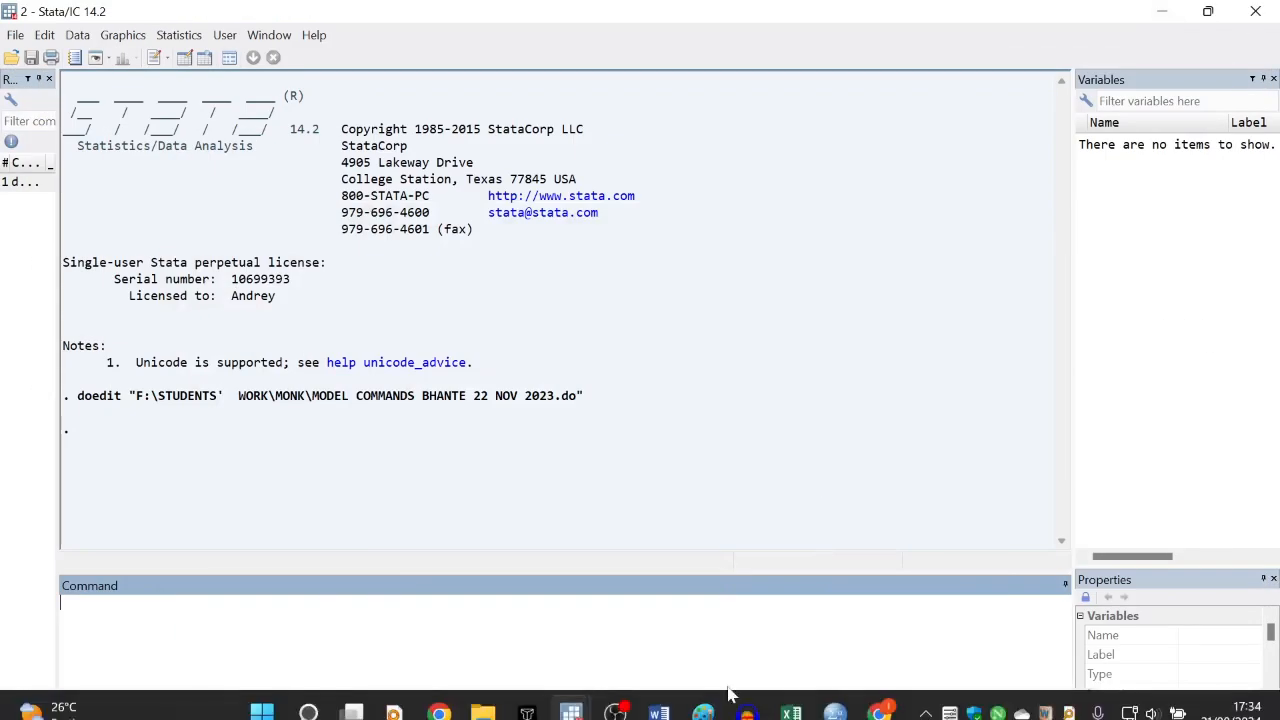
click(1162, 12)
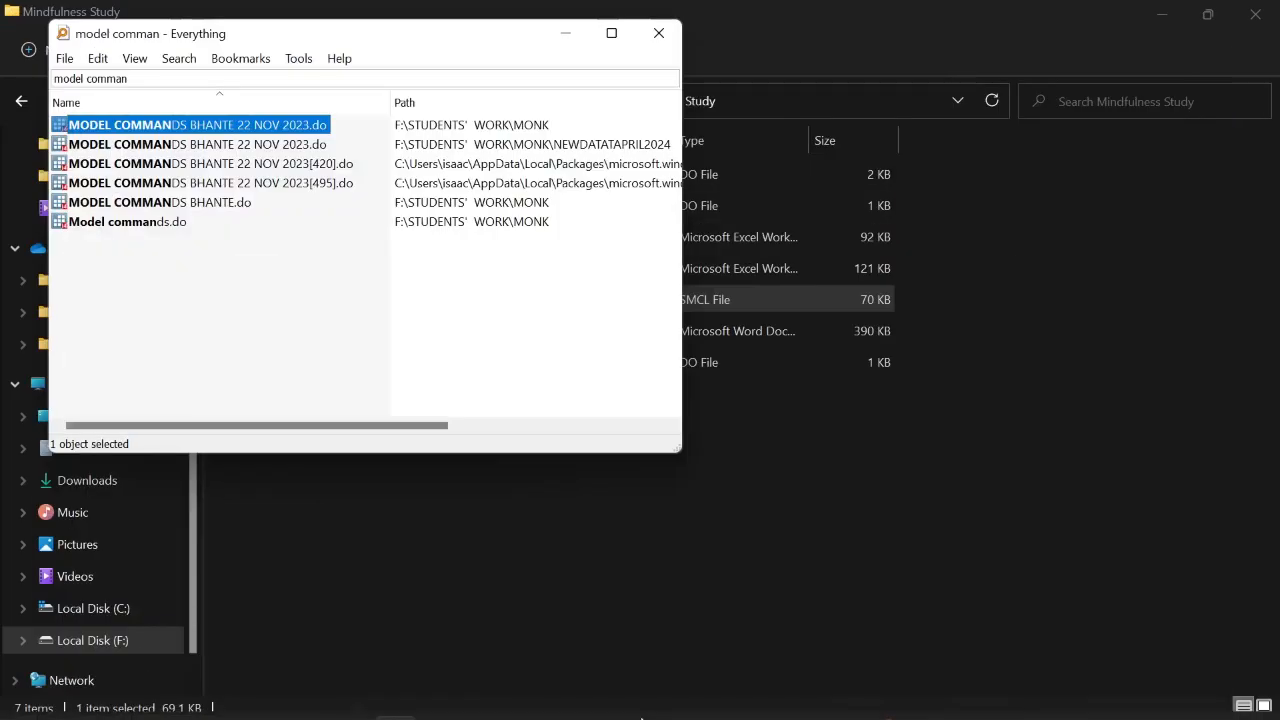
click(587, 40)
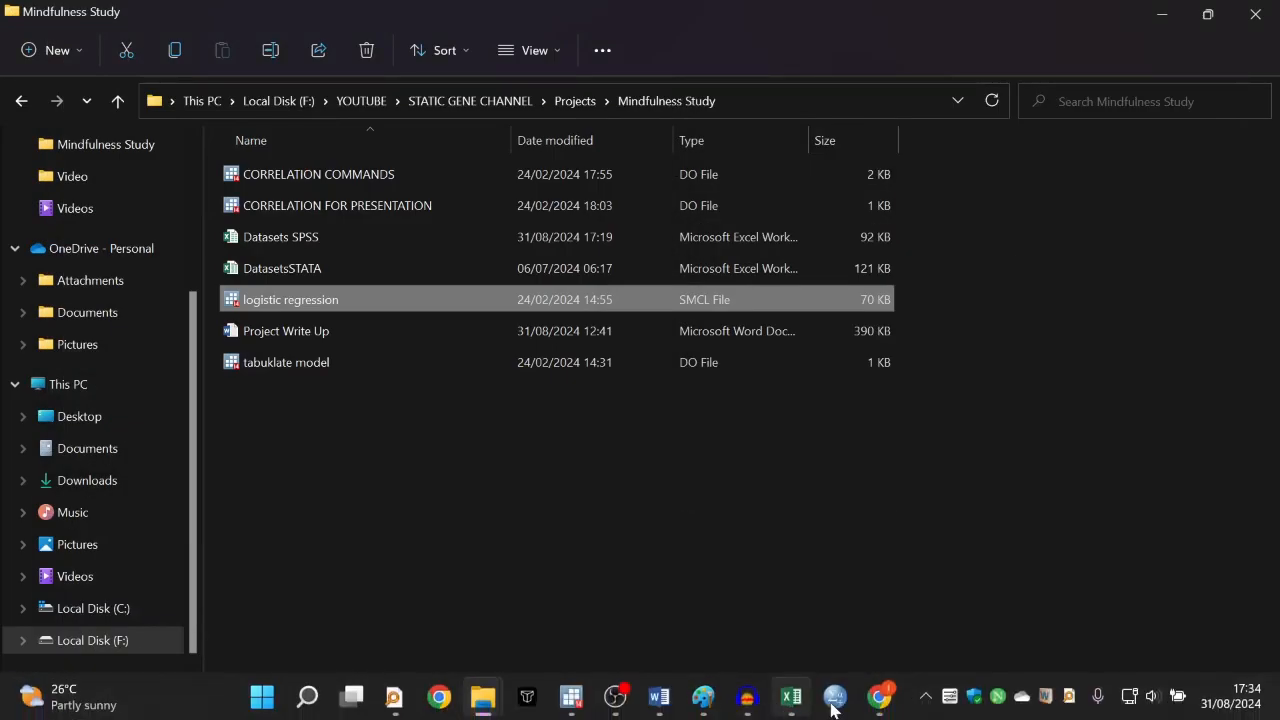
- Switch to SPSS and close the Untitled9 dataset without saving its changes
mouse_move(835, 697)
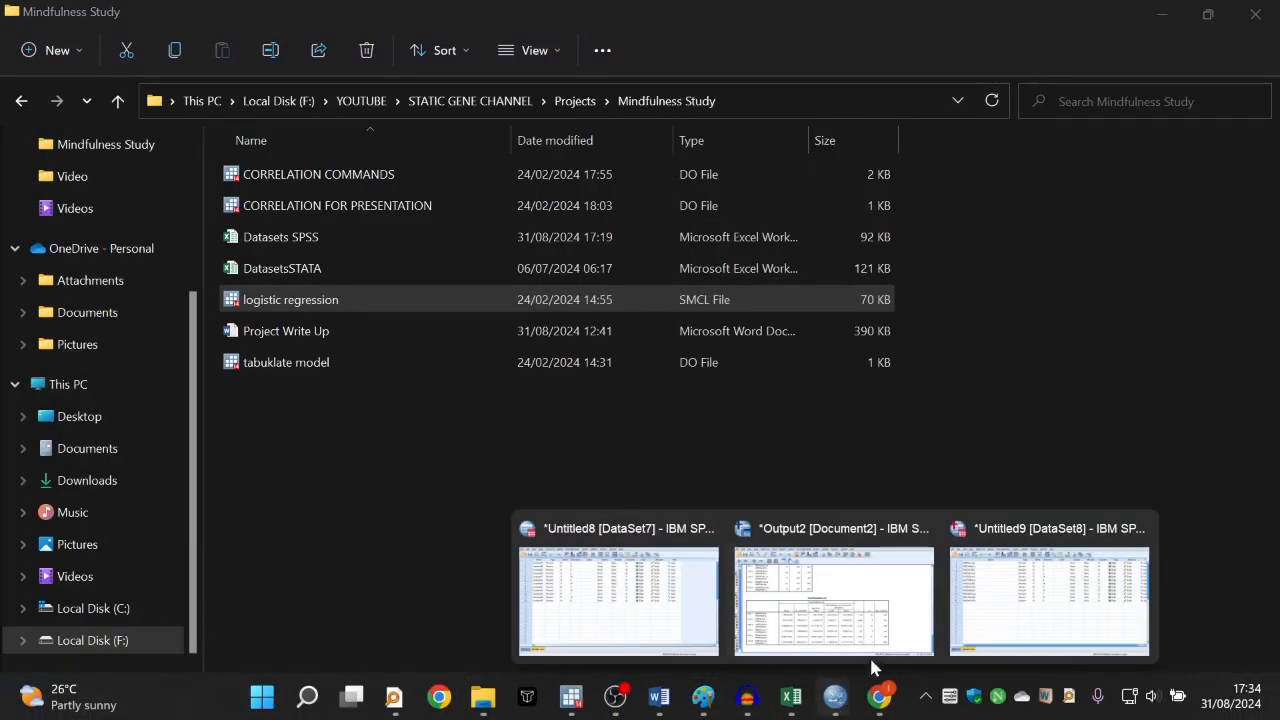
click(1036, 566)
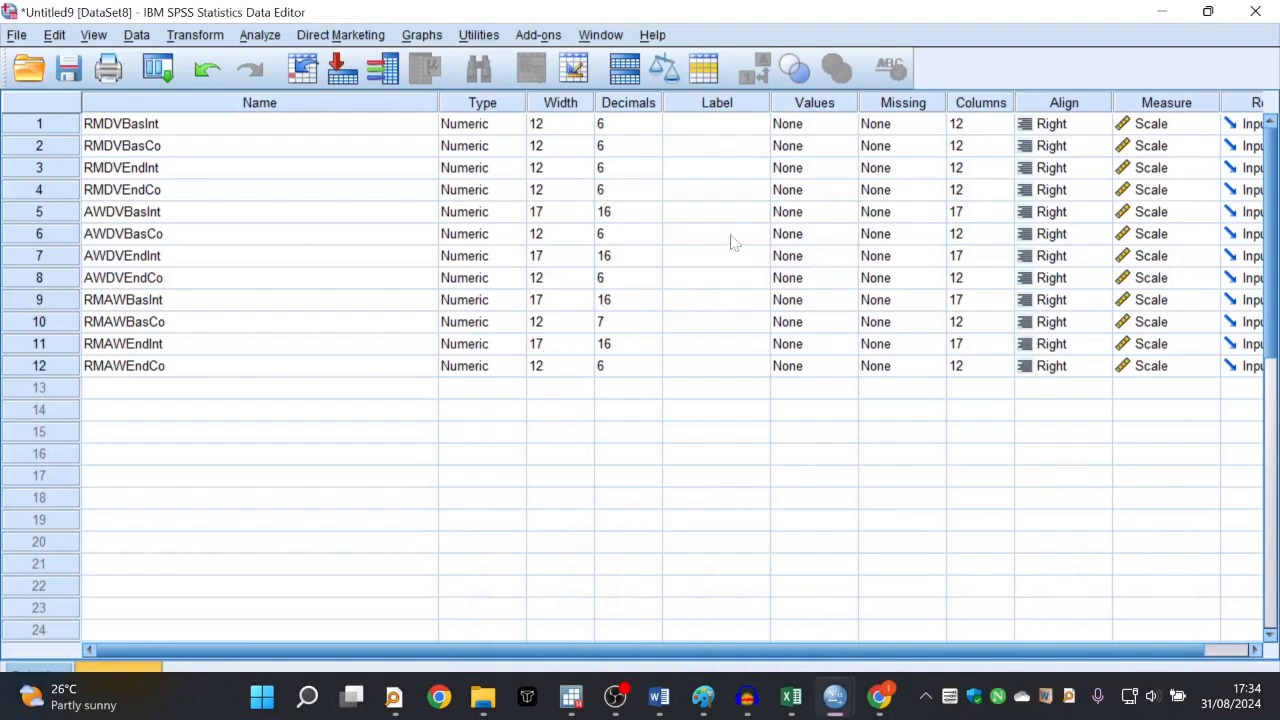
click(1255, 11)
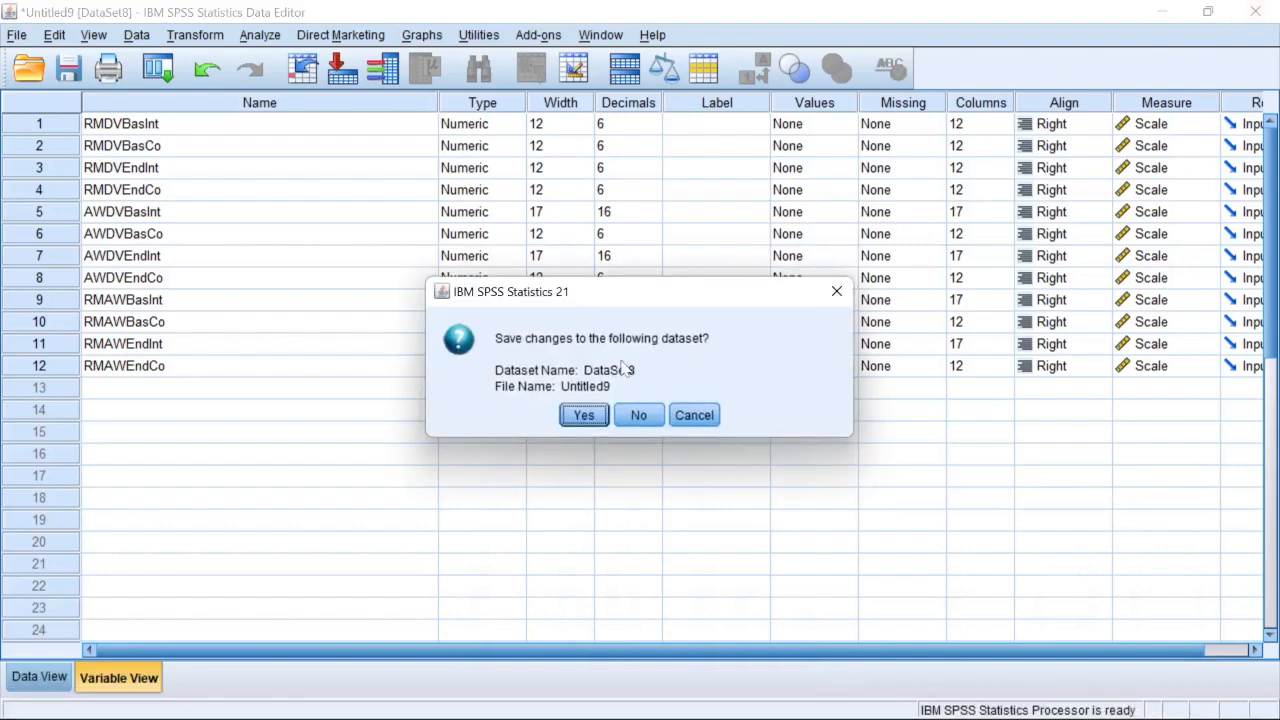
click(636, 420)
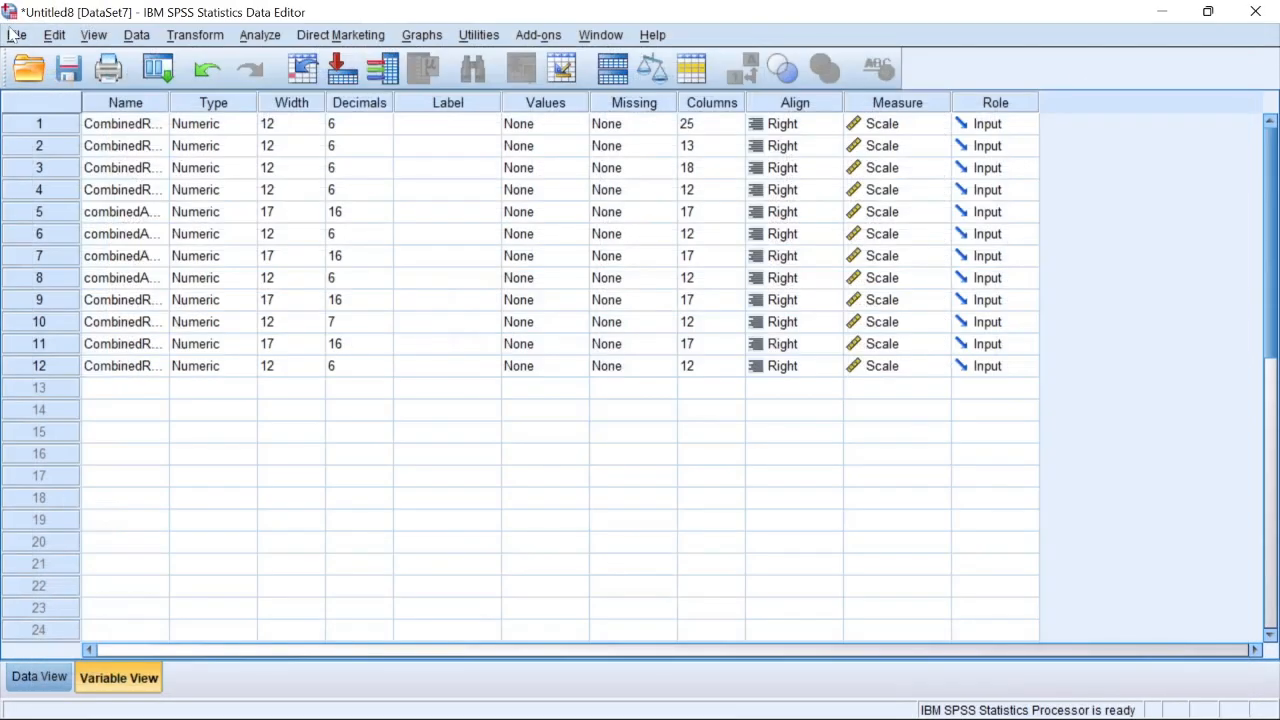
- Open the Excel file Datasets SPSS.xlsx from the Mindfulness Study folder as a data source
click(16, 35)
mouse_move(150, 84)
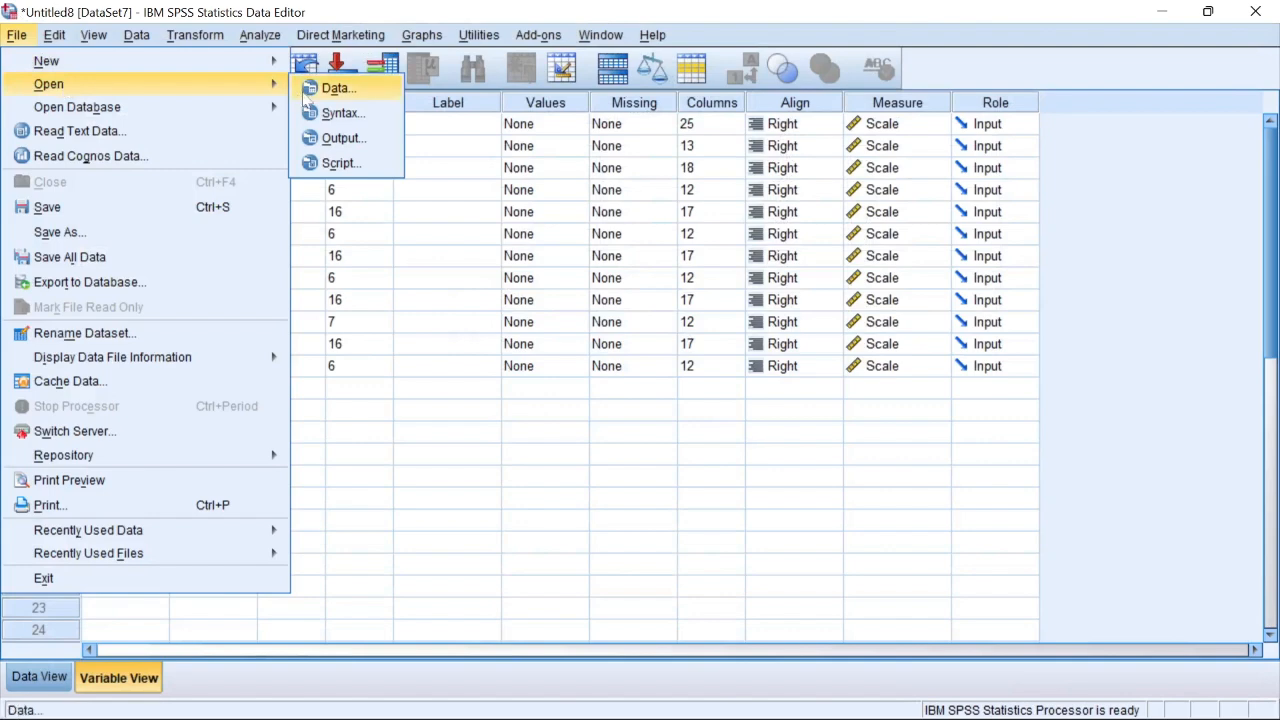
key(Return)
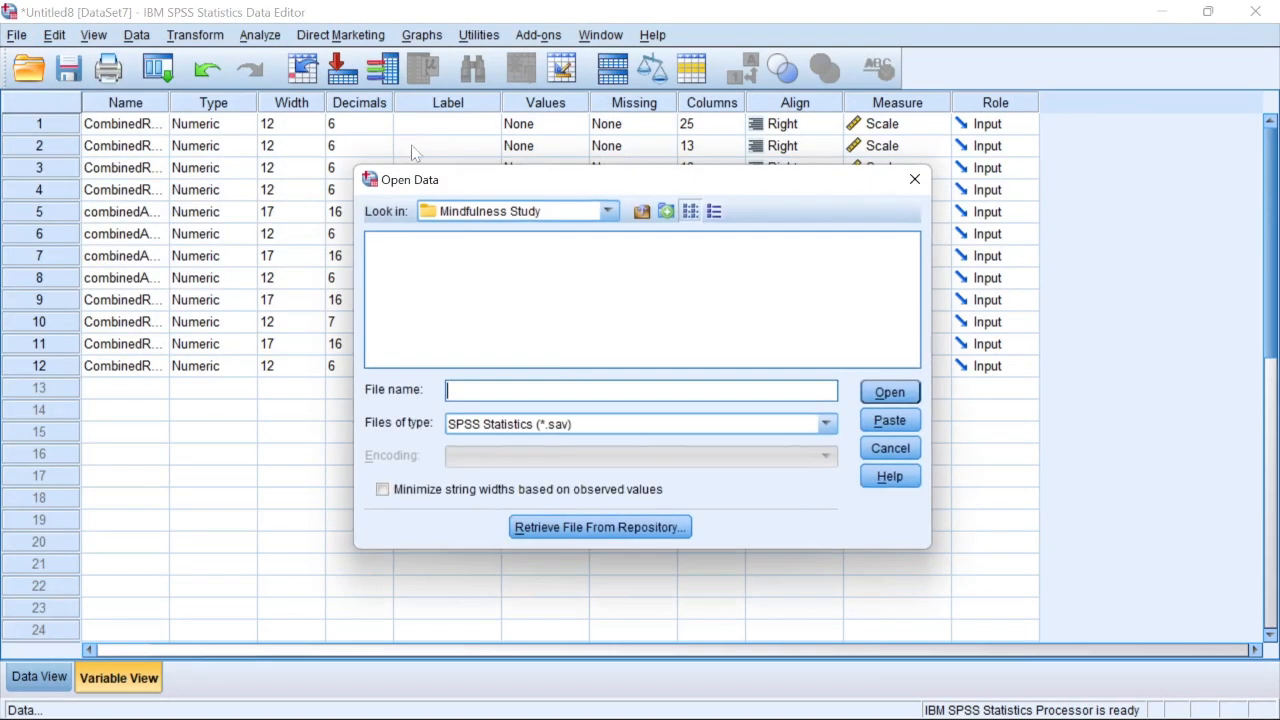
click(826, 424)
click(478, 516)
click(478, 244)
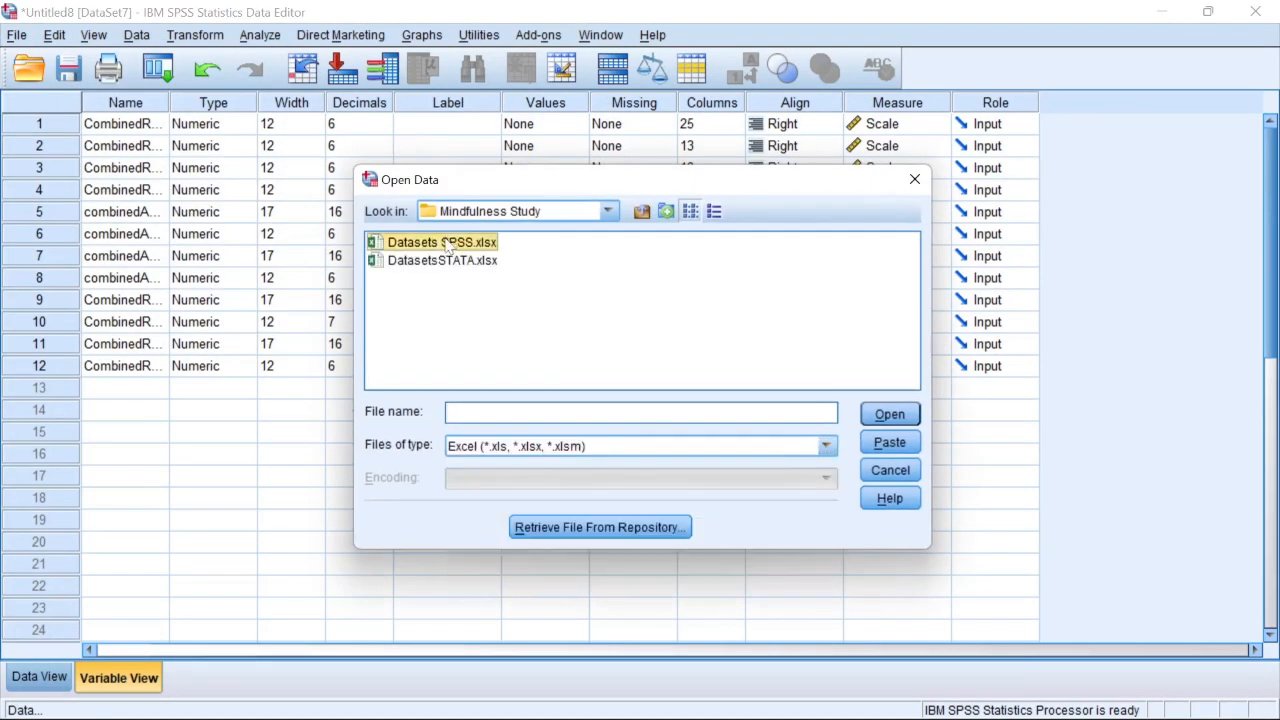
double_click(443, 245)
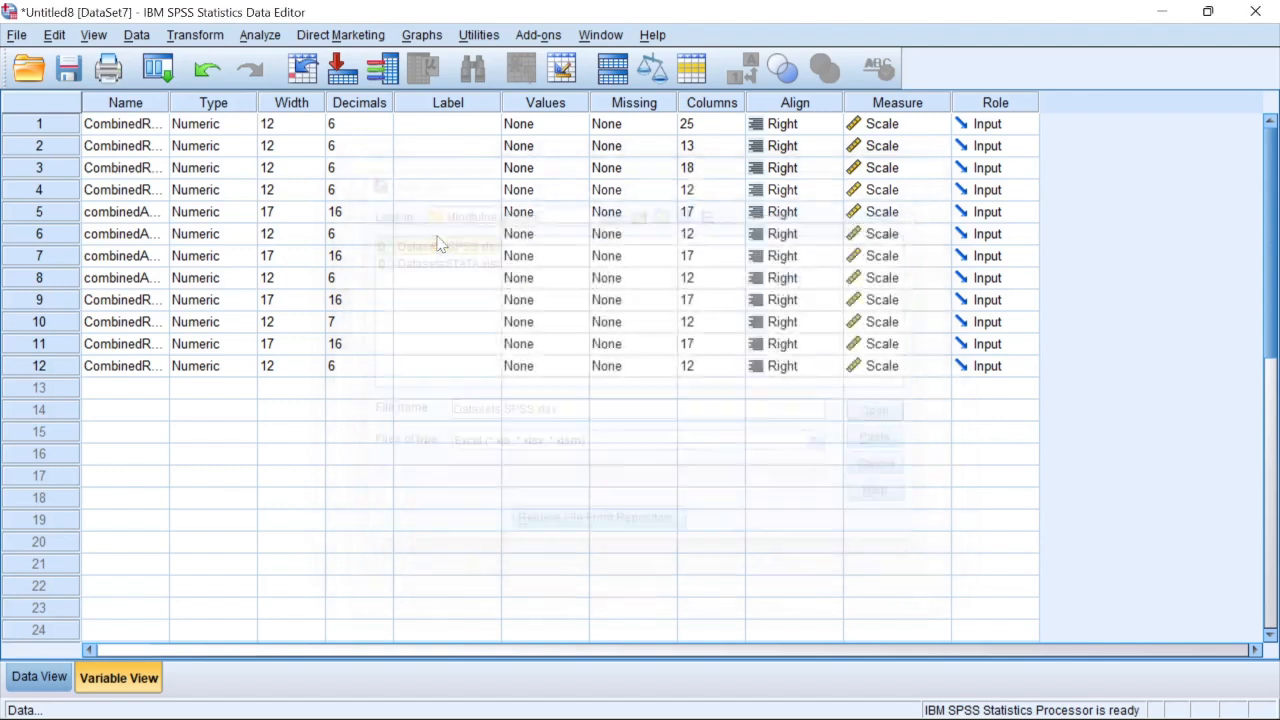
- Import the Model worksheet (A1:Q100), reading variable names from the first row of data
click(572, 357)
scroll(575, 465, down, 1)
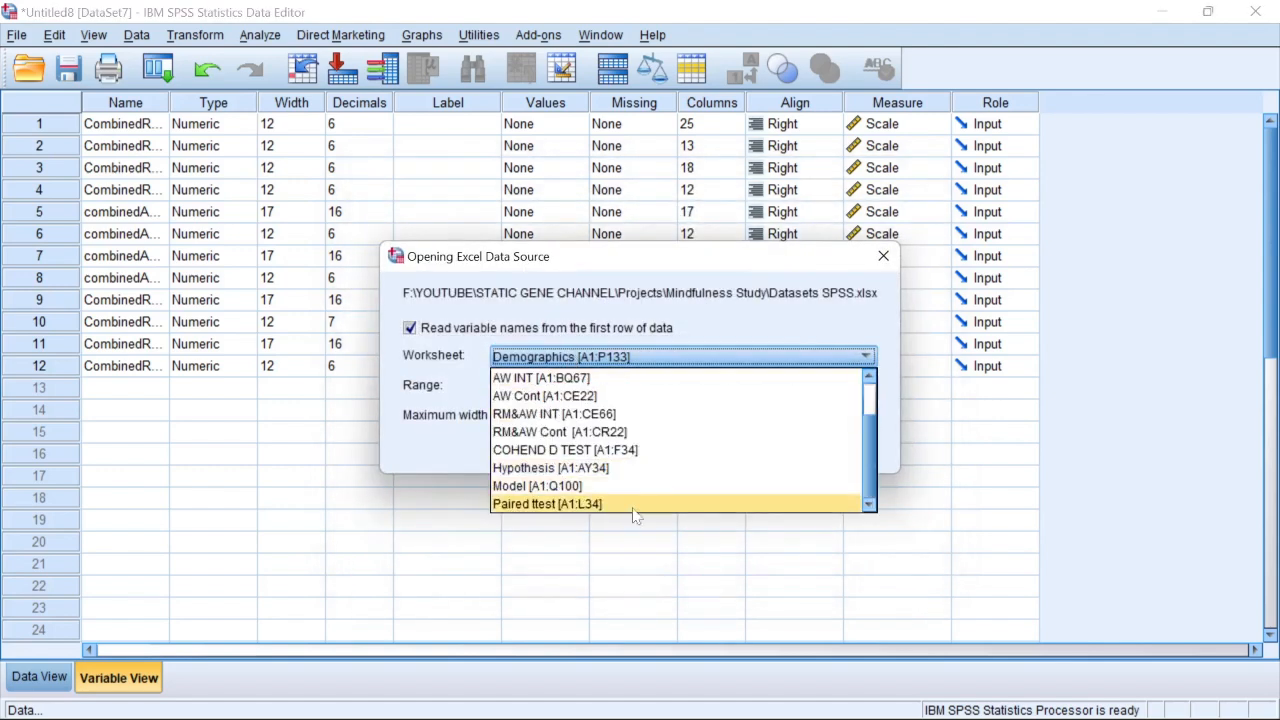
click(575, 484)
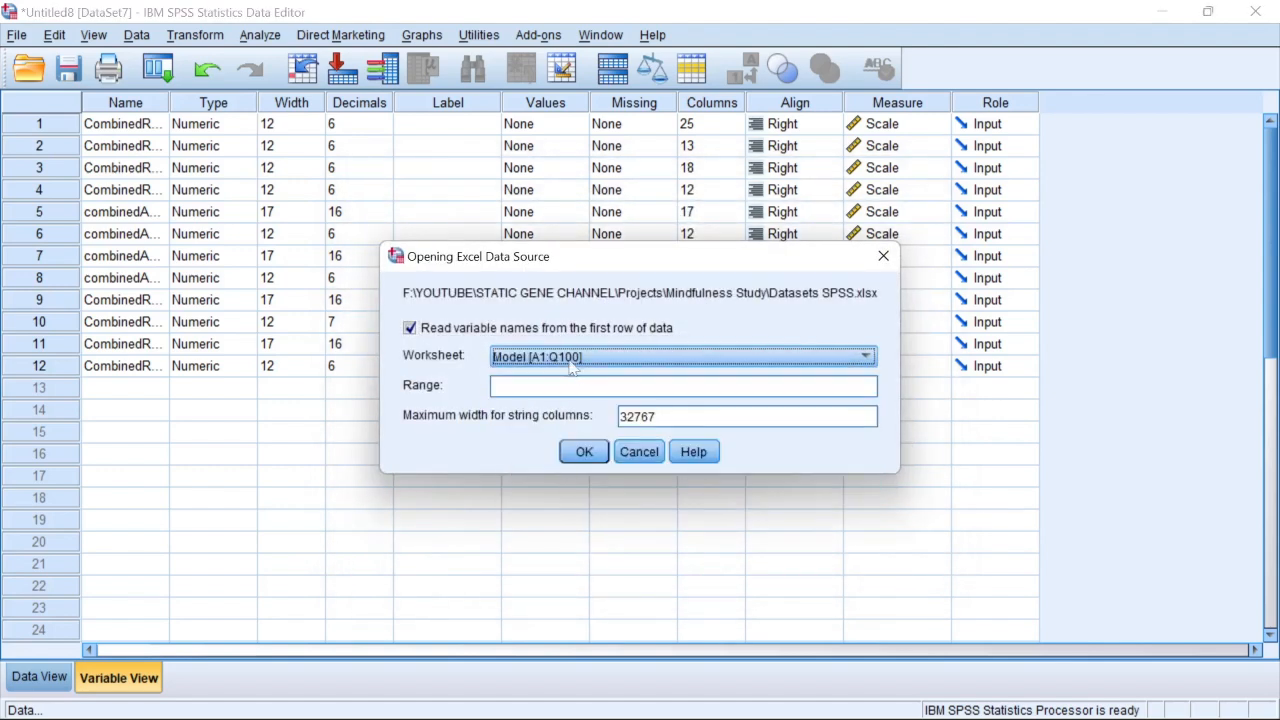
click(583, 452)
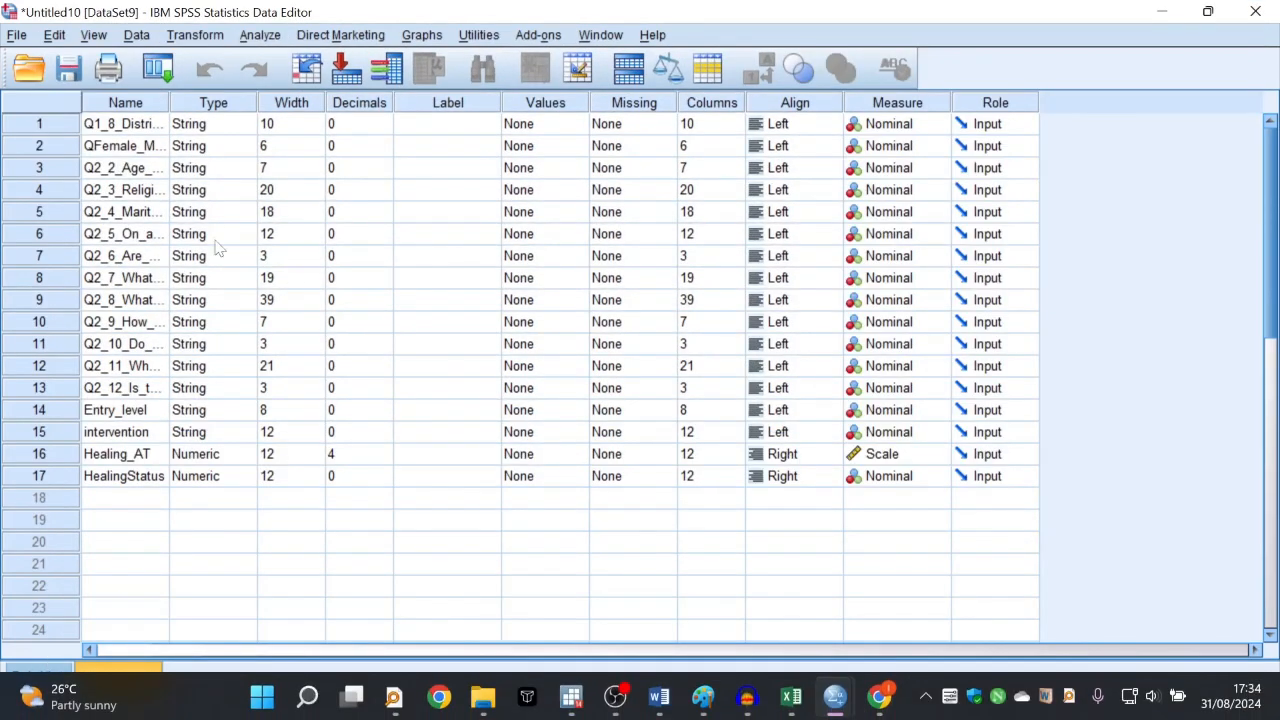
- Widen the Name column so that more of the imported variable names can be read
click(160, 102)
drag(170, 102, 242, 102)
drag(281, 145, 297, 140)
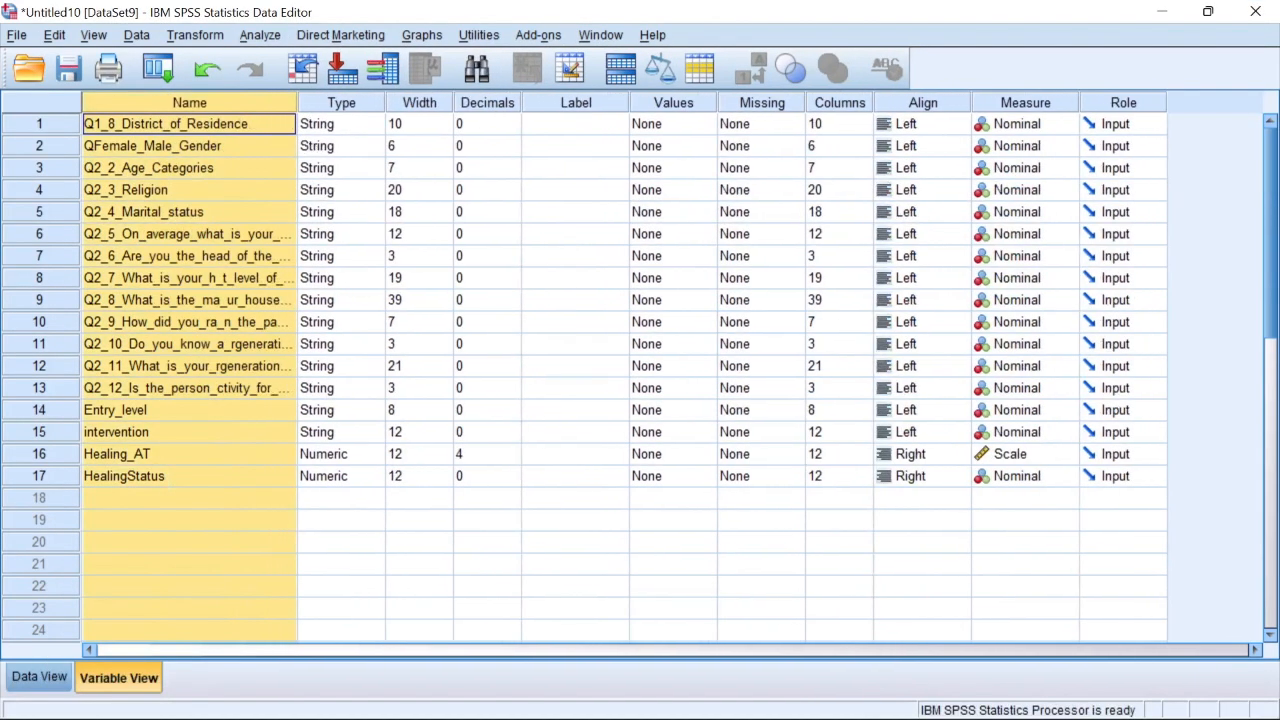
- Close the Output2 viewer window and return to the imported Model dataset
mouse_move(835, 697)
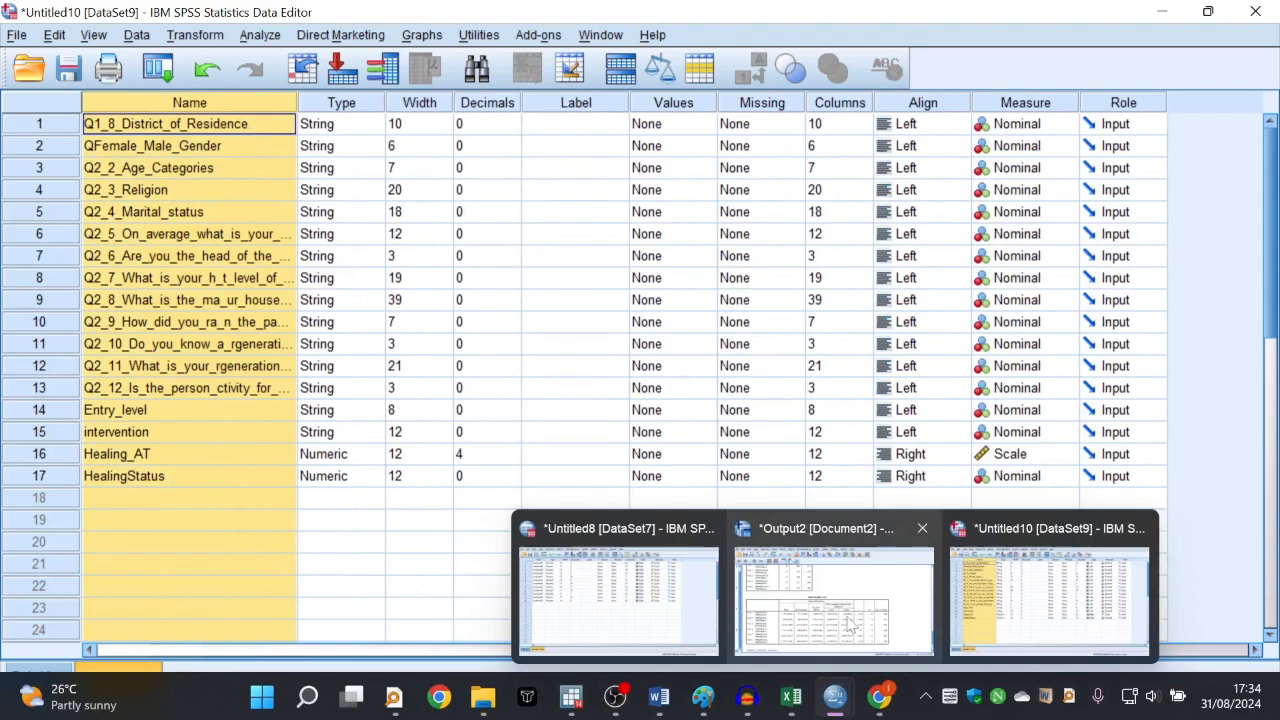
click(922, 528)
click(642, 397)
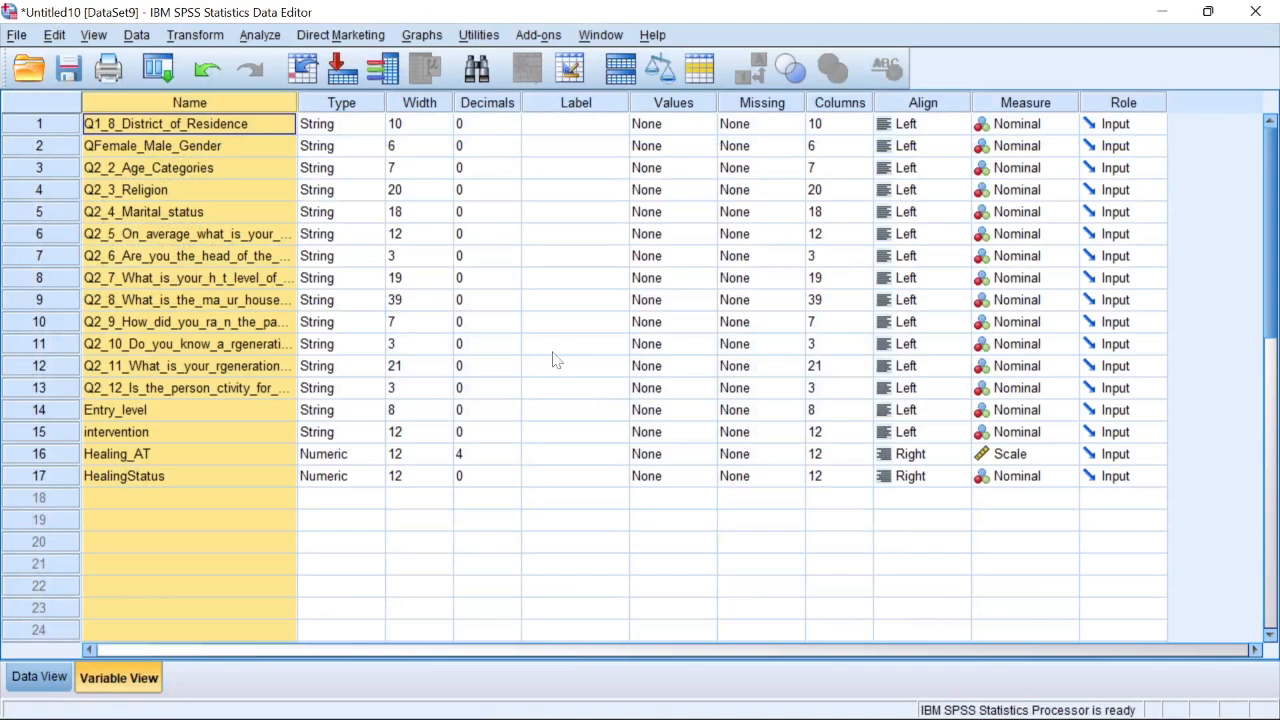
- Check the names and data types of the imported variables from Q1_8_District_of_Residence through HealingStatus
click(302, 240)
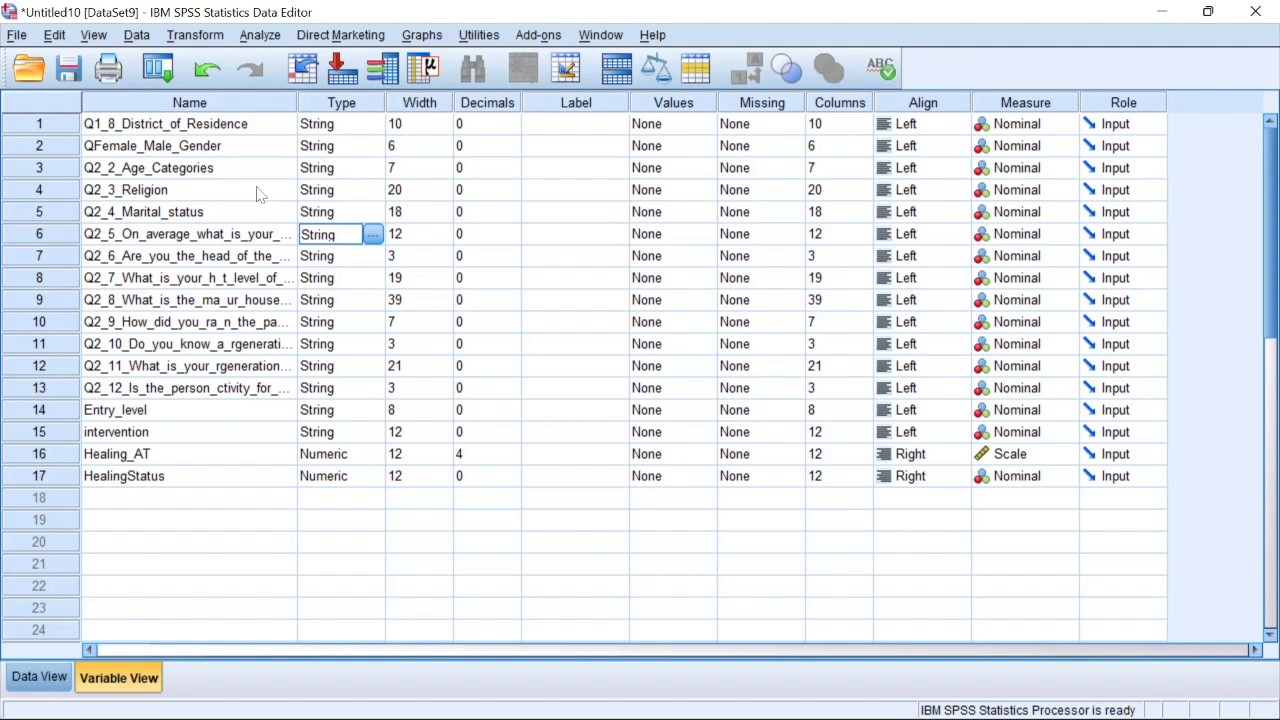
drag(295, 104, 296, 104)
click(365, 497)
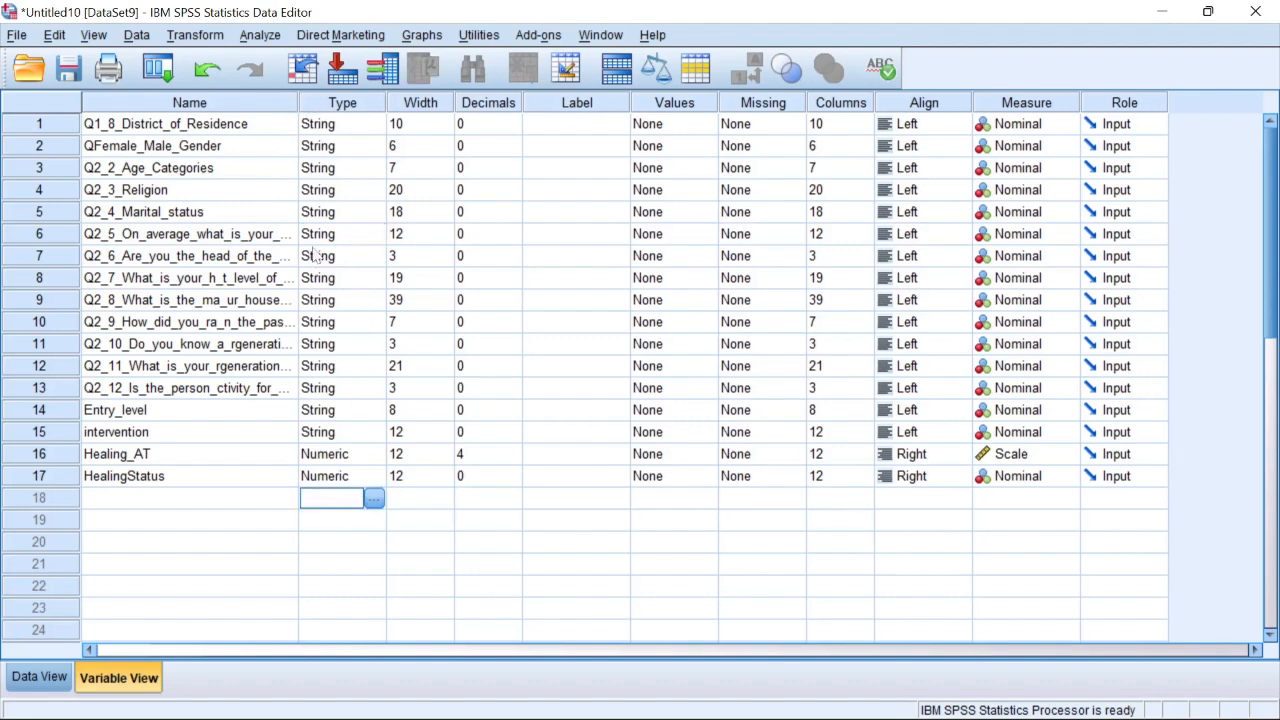
- Examine the available variable type options for Q1_8_District_of_Residence and close them without applying a change
click(336, 128)
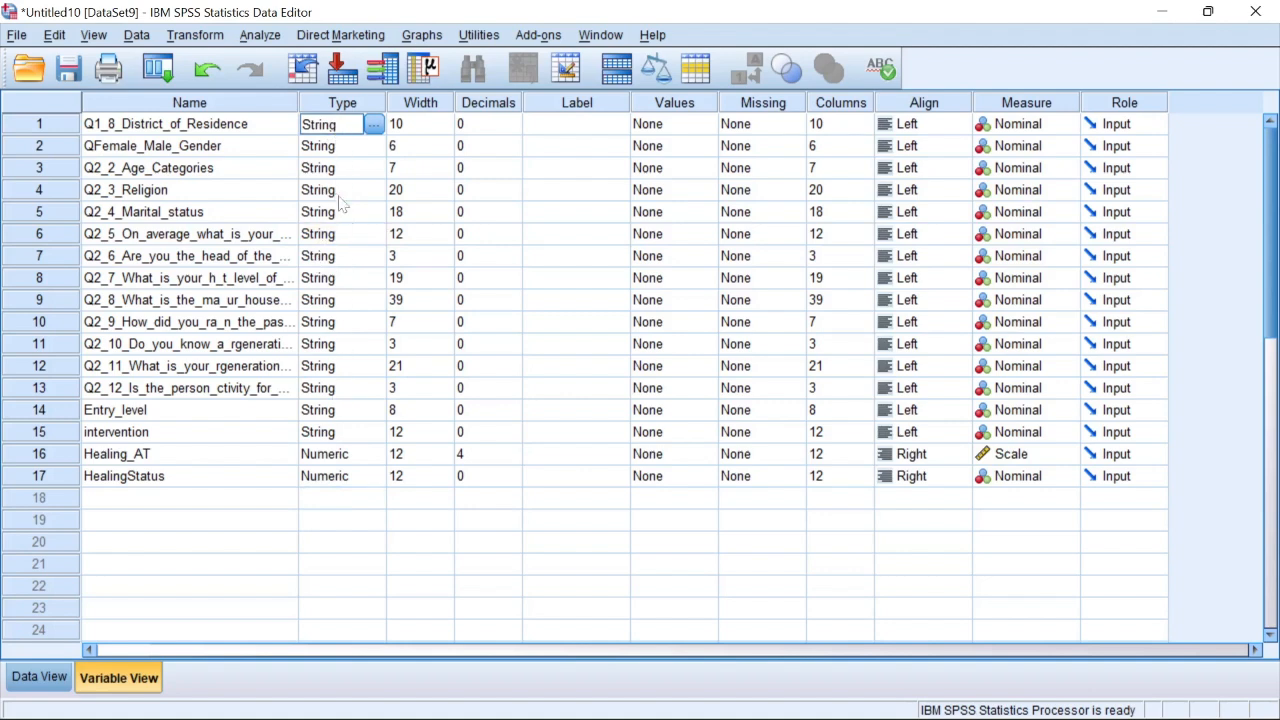
click(373, 124)
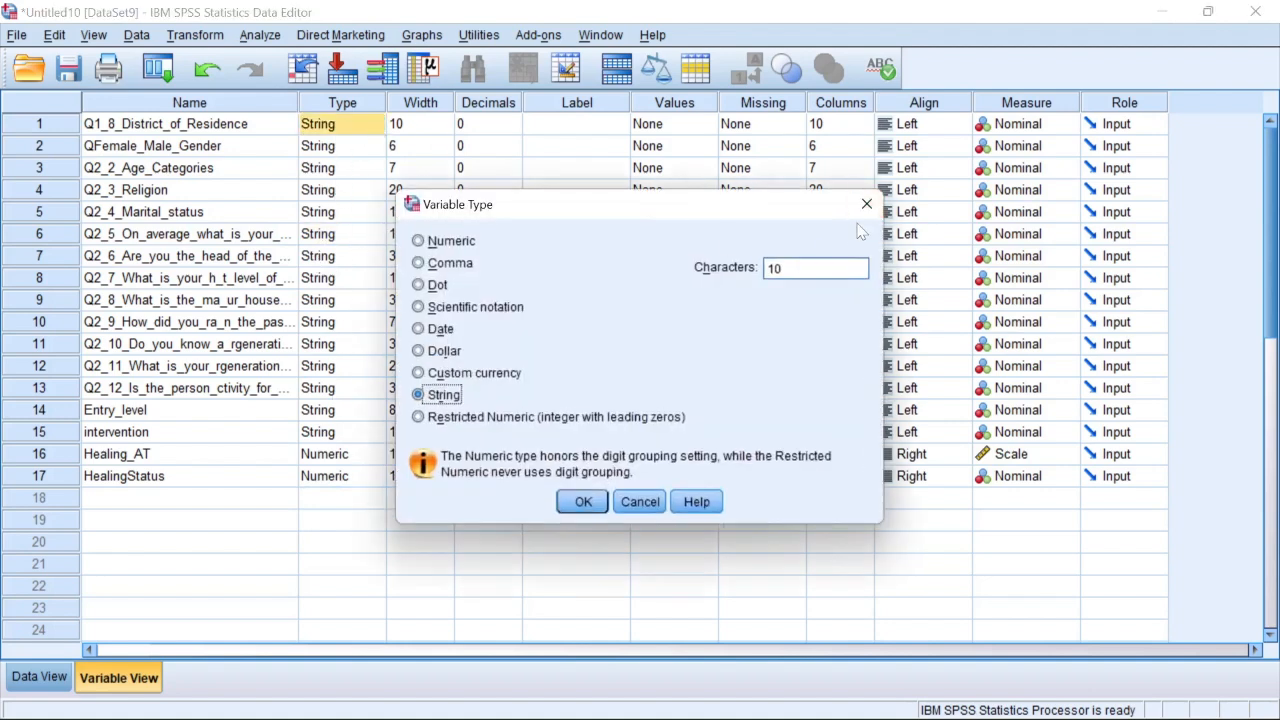
click(865, 205)
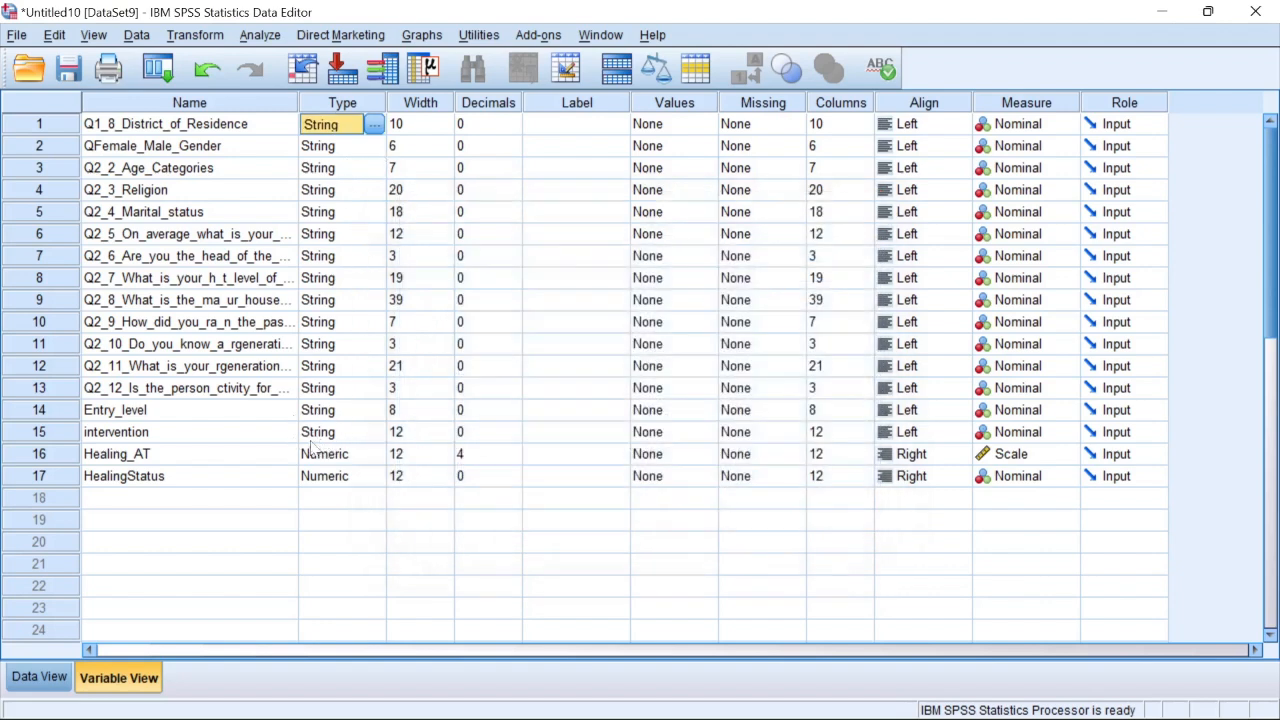
- Open Automatic Recode and look through the list of source variables available for recoding
click(46, 480)
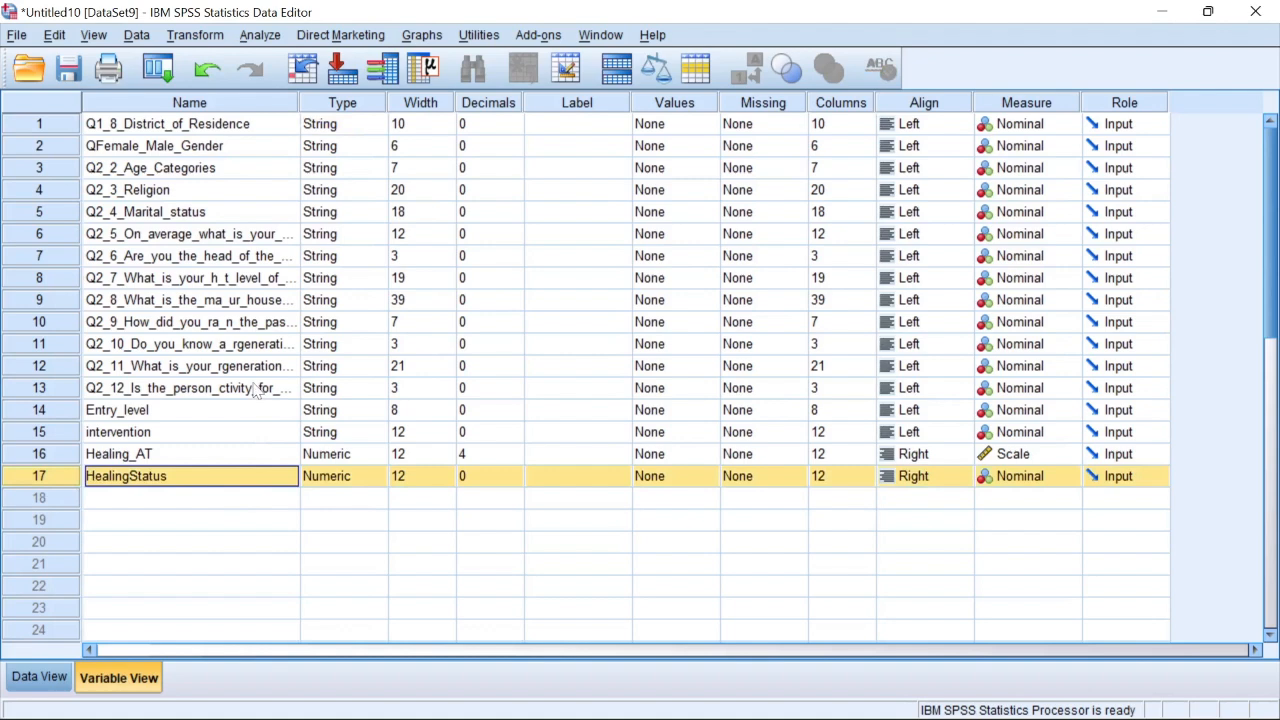
click(199, 38)
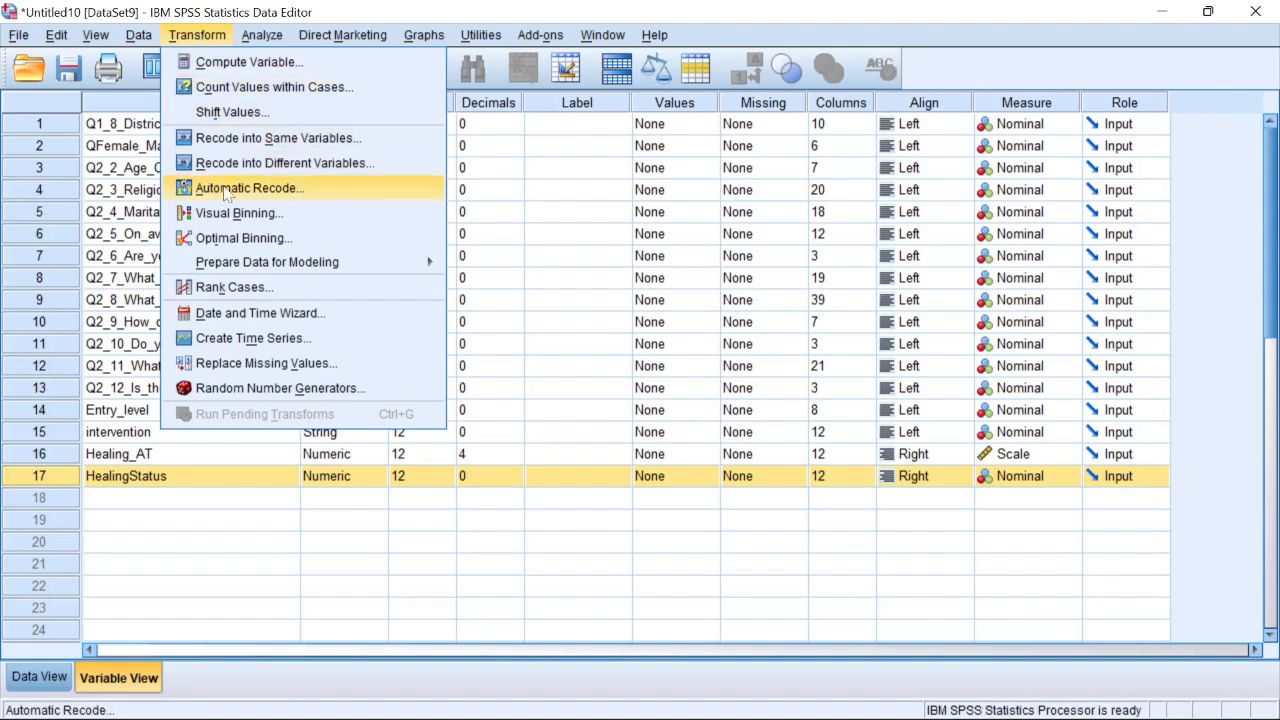
click(228, 192)
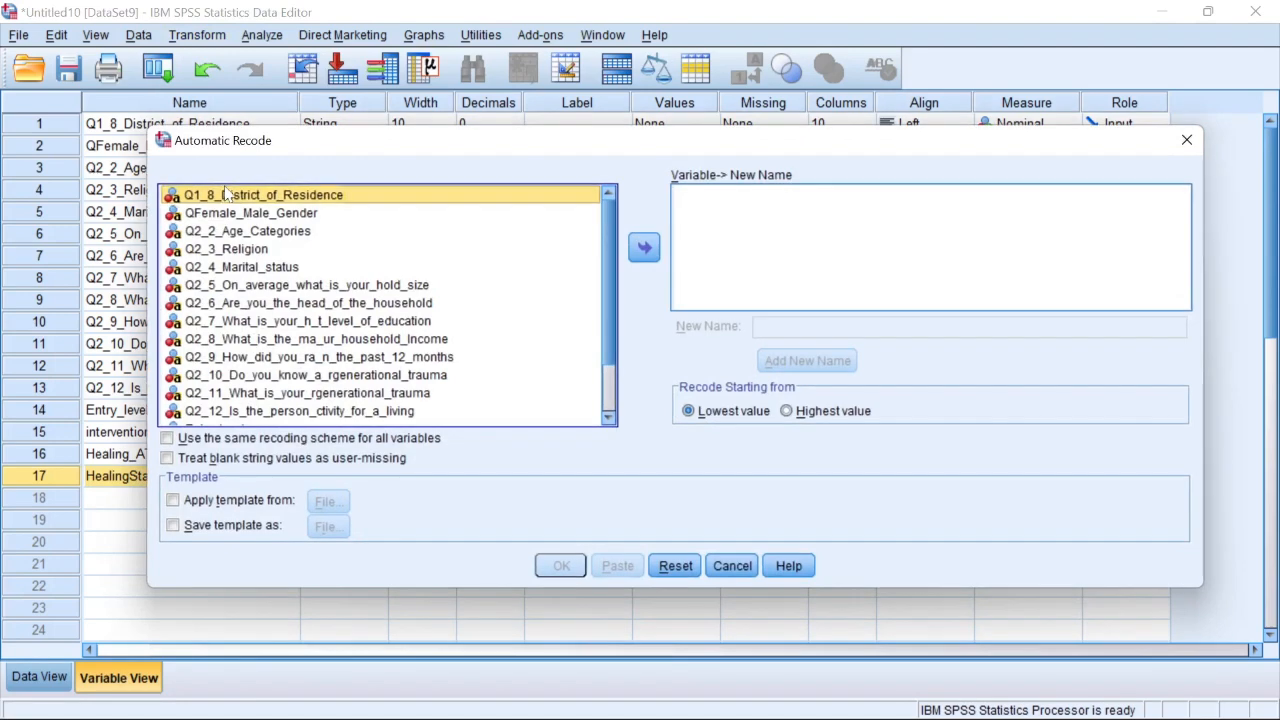
scroll(606, 250, down, 2)
scroll(604, 243, up, 2)
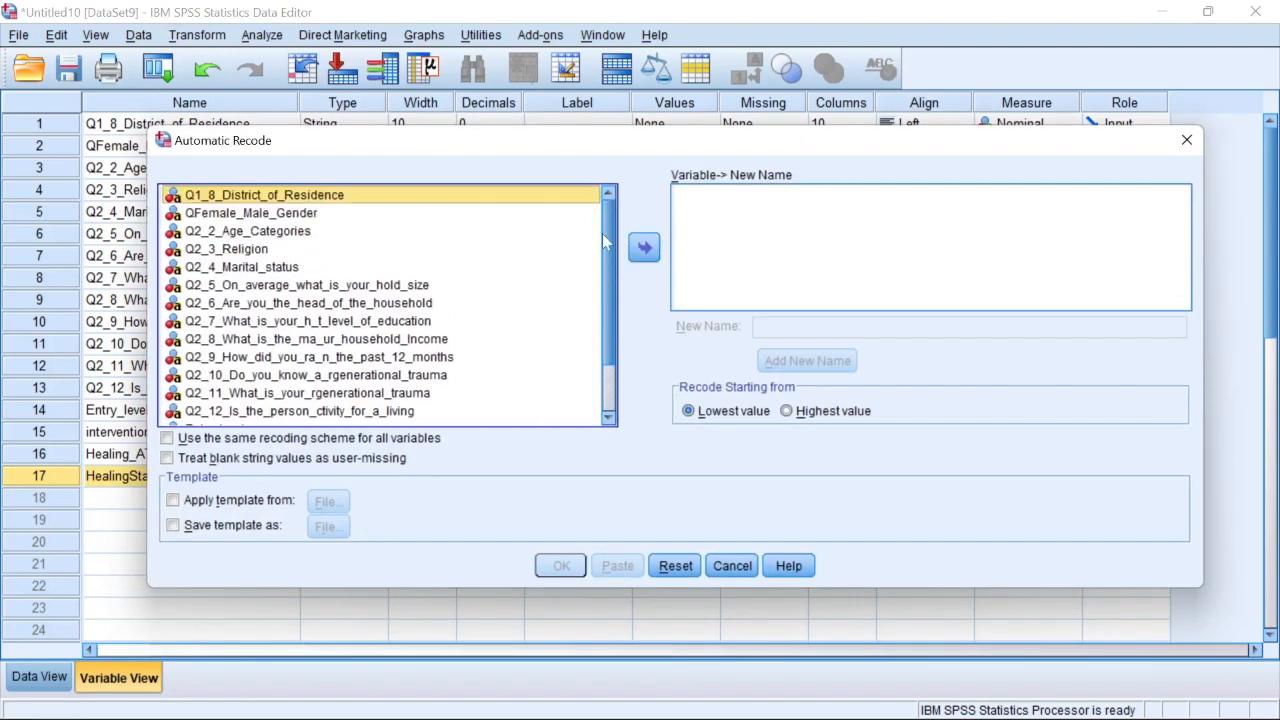
scroll(608, 265, down, 2)
scroll(600, 262, up, 2)
scroll(340, 260, down, 2)
scroll(340, 272, up, 2)
- Add Q1_8_District_of_Residence to the automatic recode and name its new variable Residence
click(644, 248)
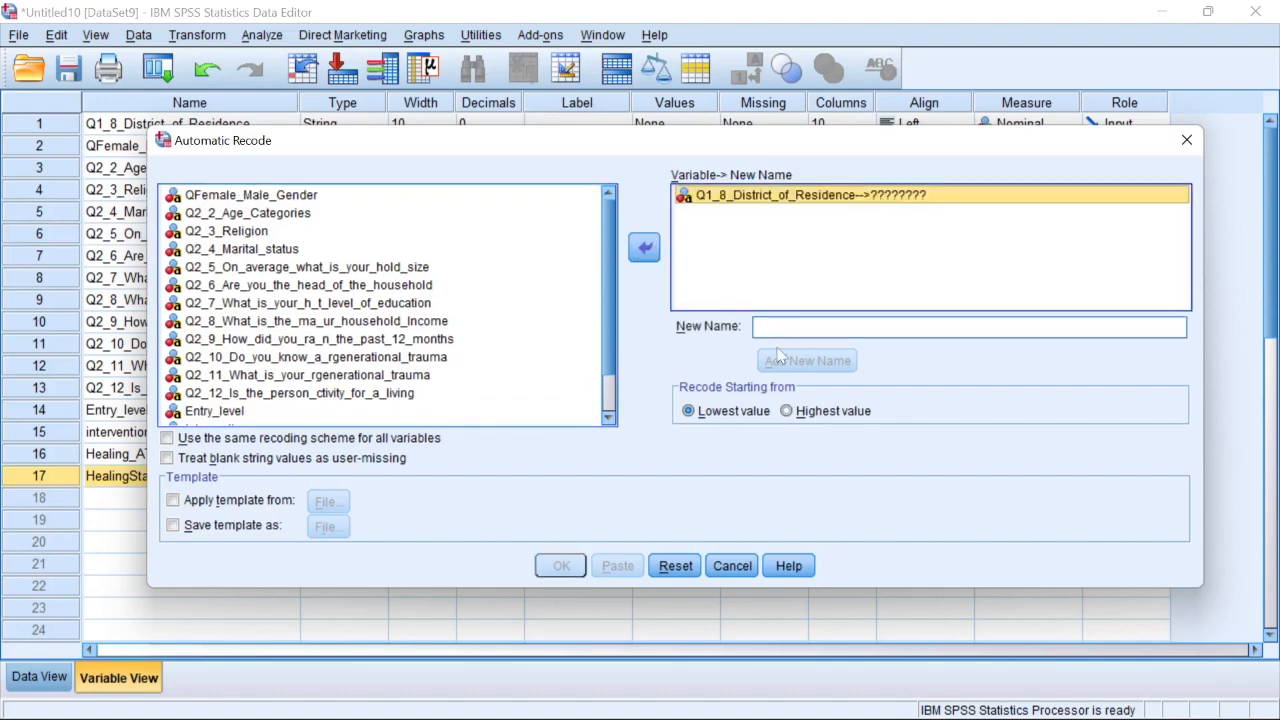
key(Tab)
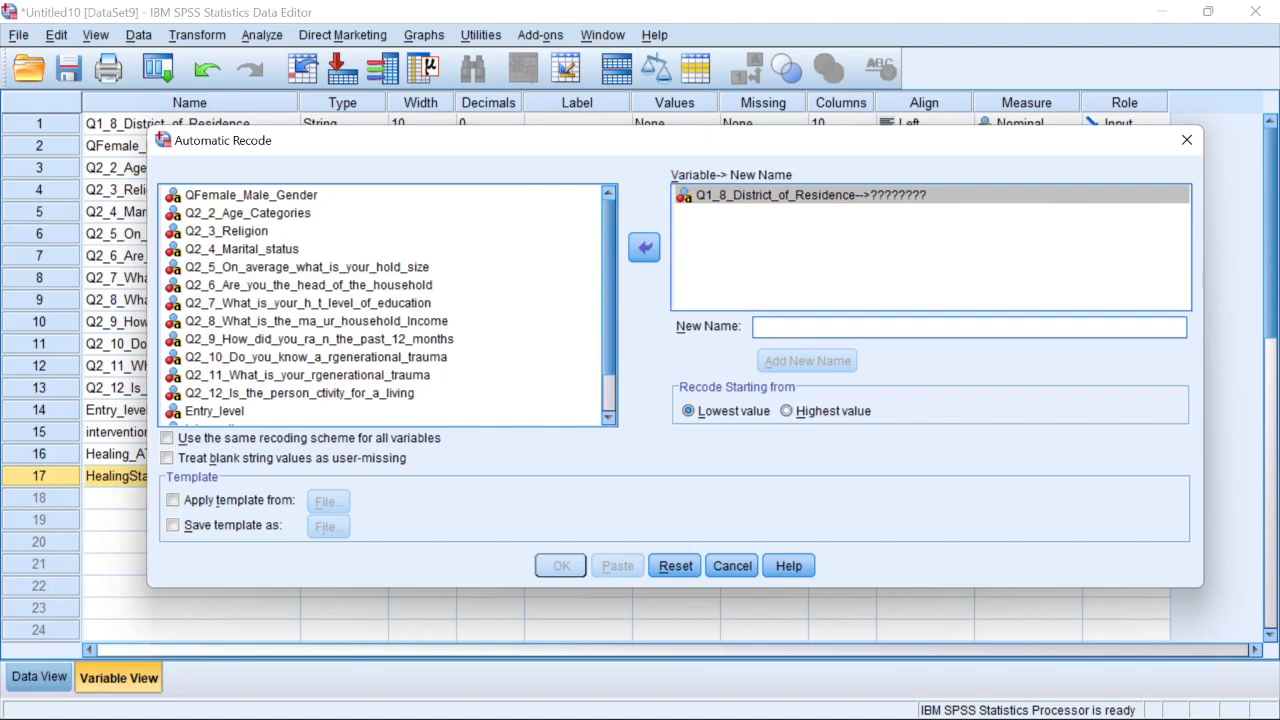
text(R)
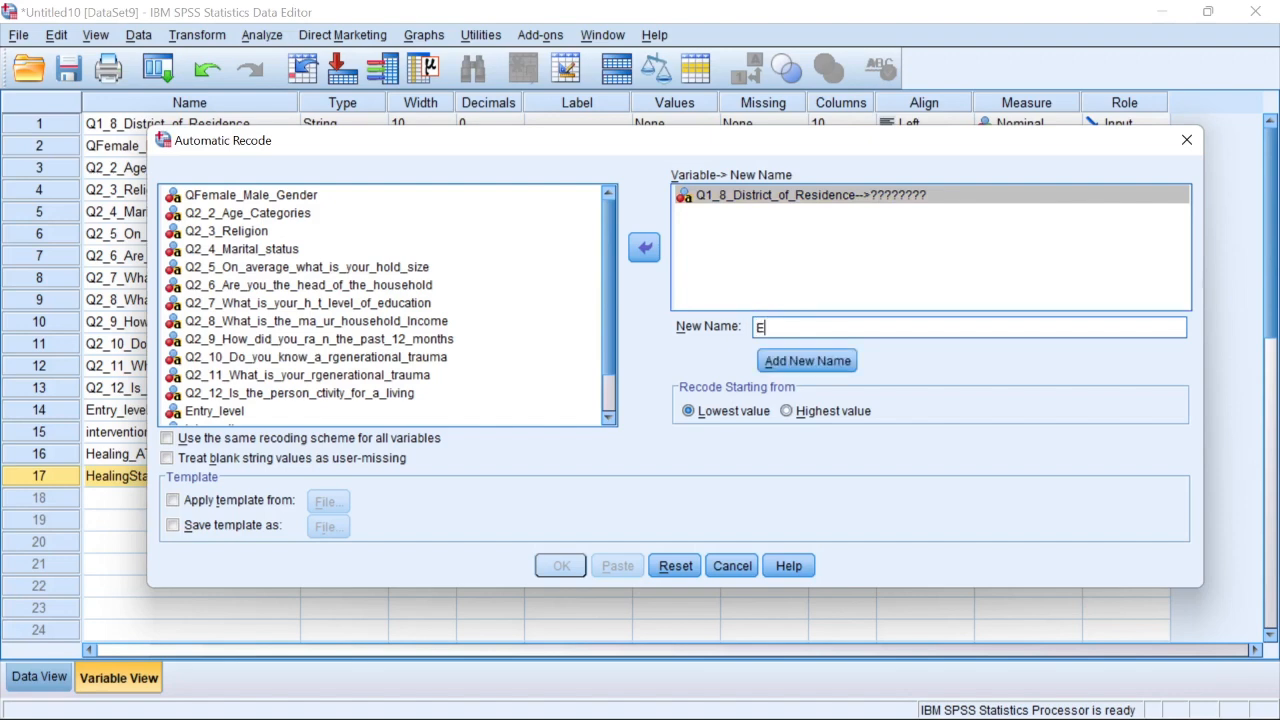
key(BackSpace)
text(Residence)
click(806, 362)
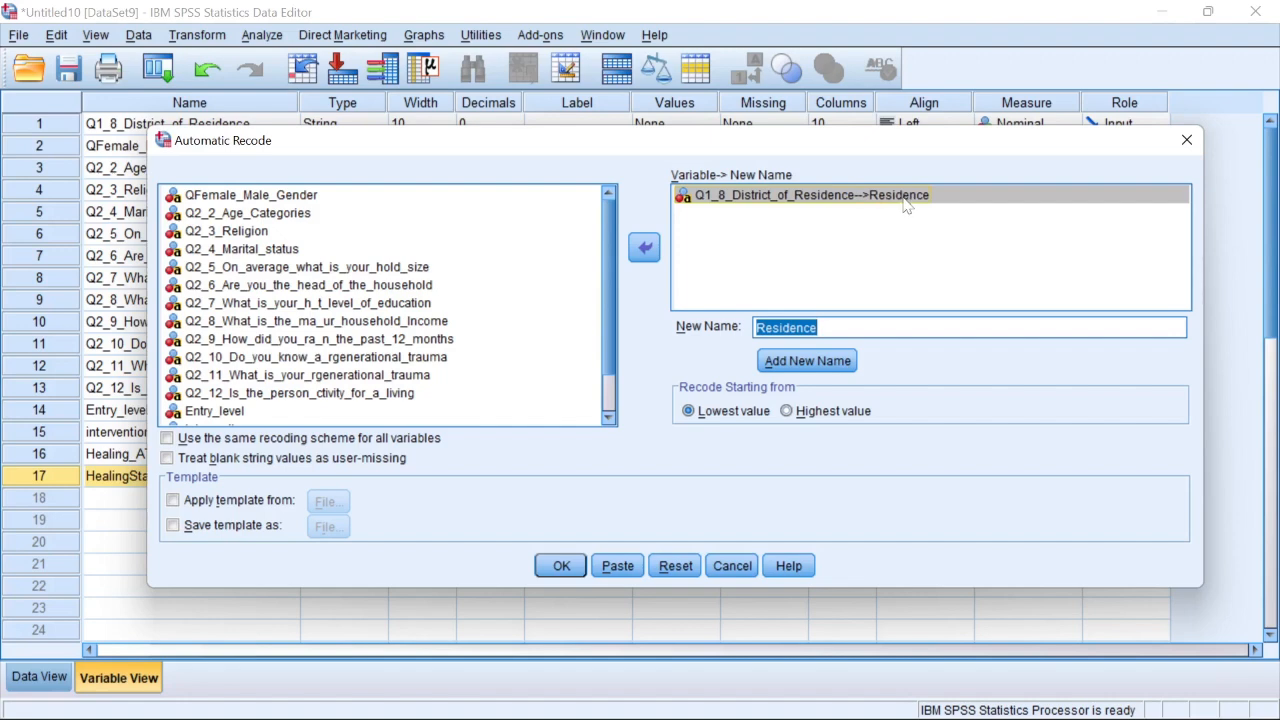
- Add QFemale_Male_Gender to the automatic recode and name its new variable Gender
click(300, 196)
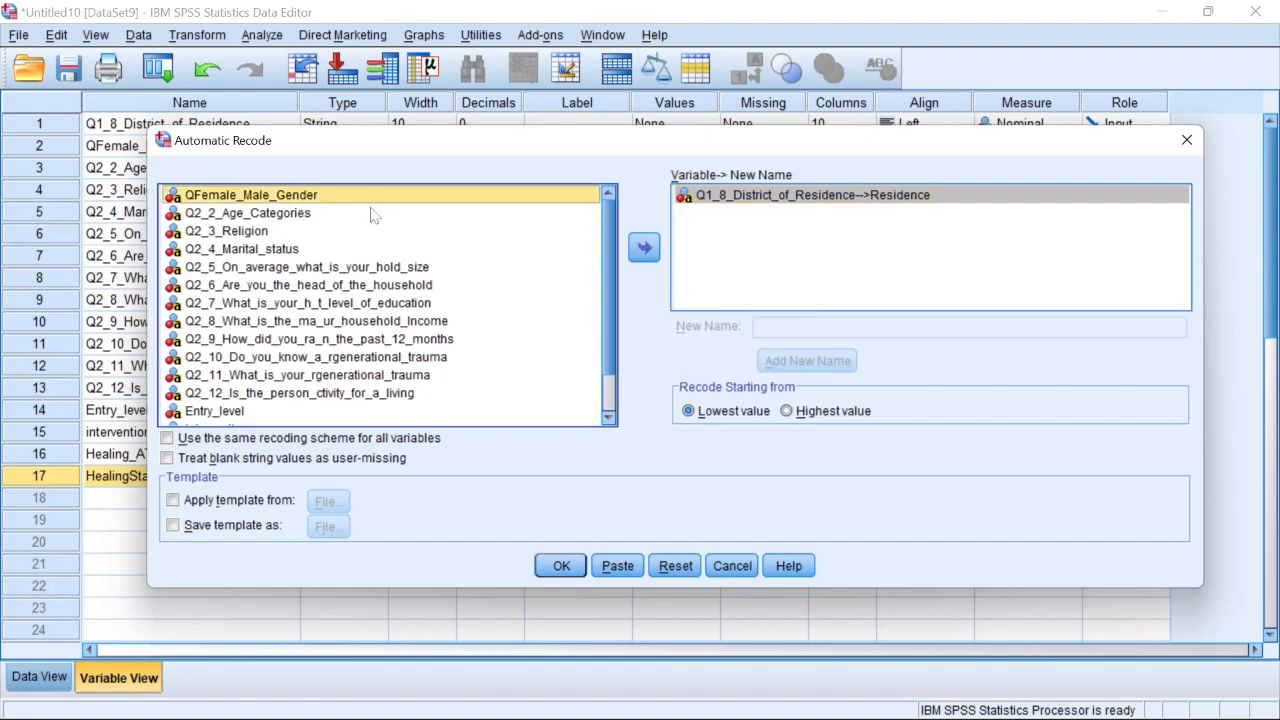
click(644, 247)
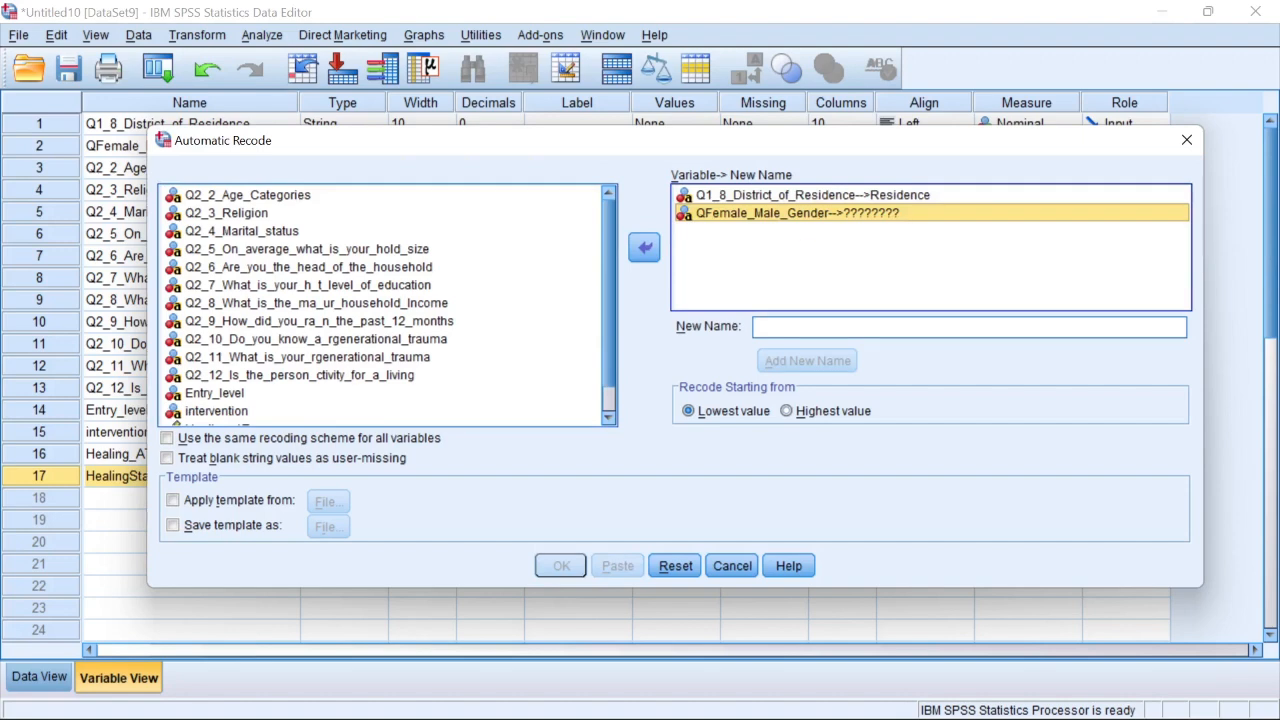
text(Gender)
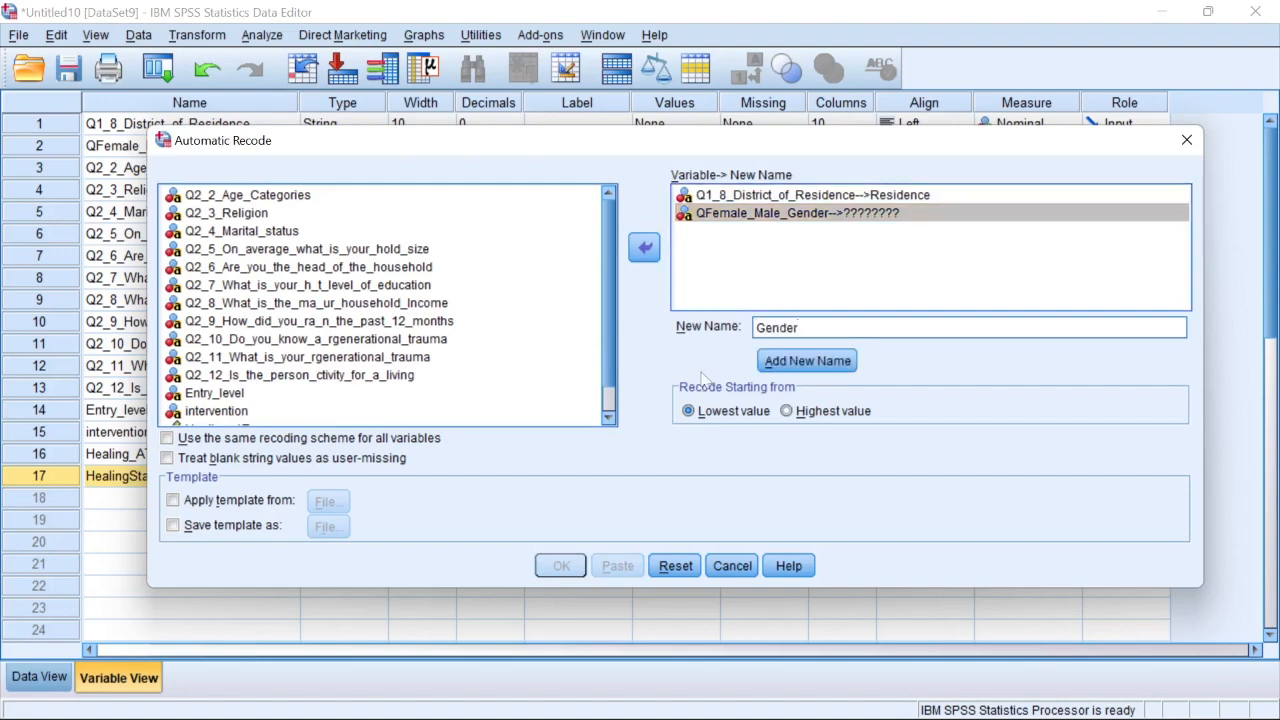
click(790, 361)
- Add Q2_4_Marital_status to the automatic recode and name its new variable Marital_Status
click(236, 231)
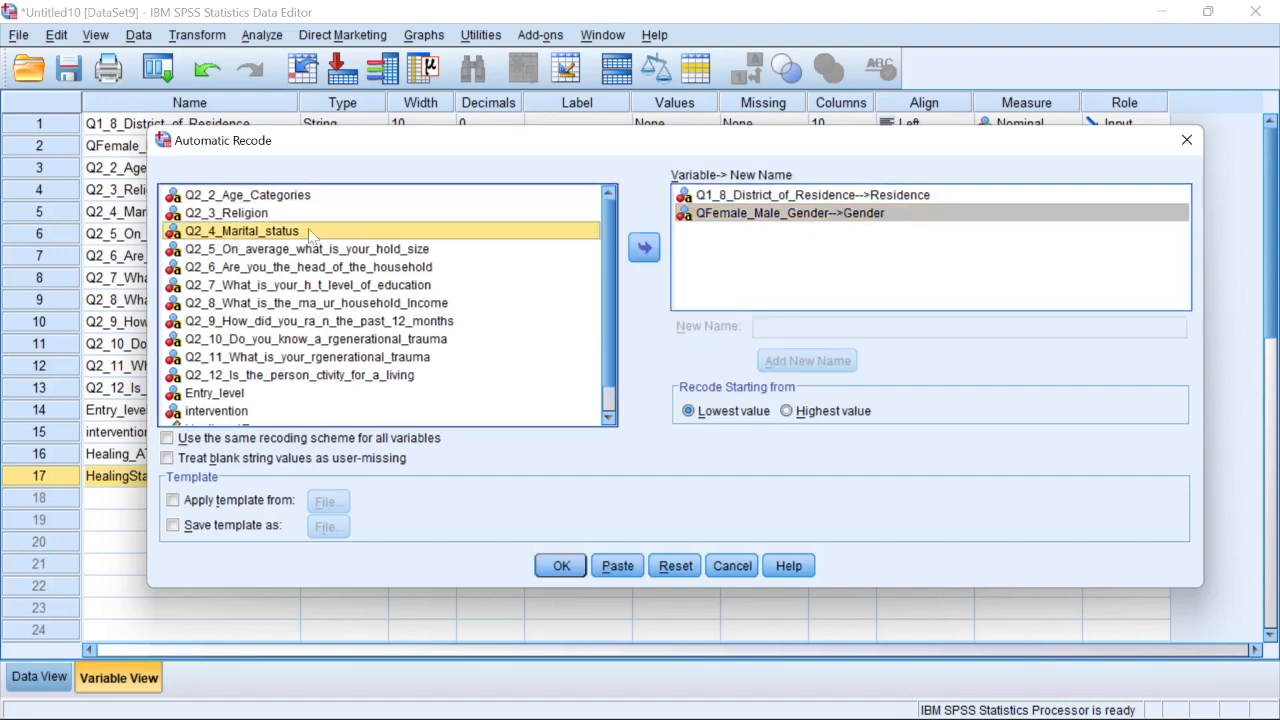
click(644, 250)
click(765, 327)
text(M)
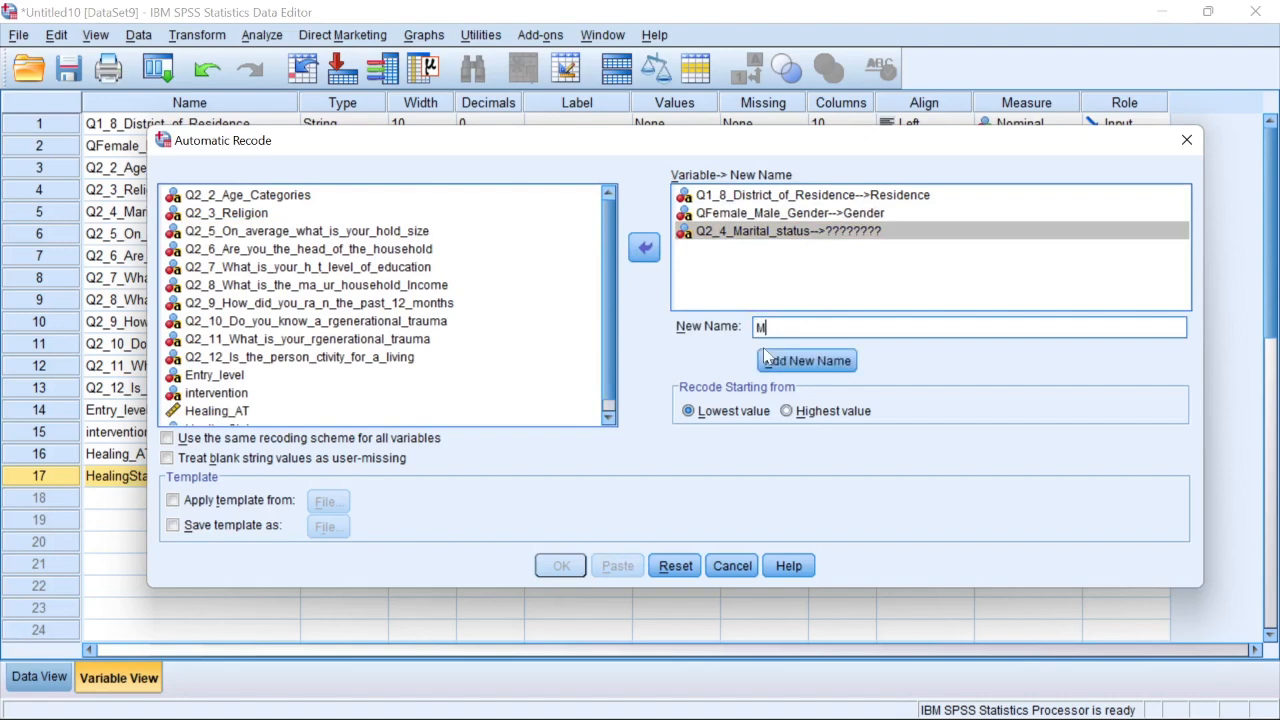
text(arital_Stautus)
click(765, 358)
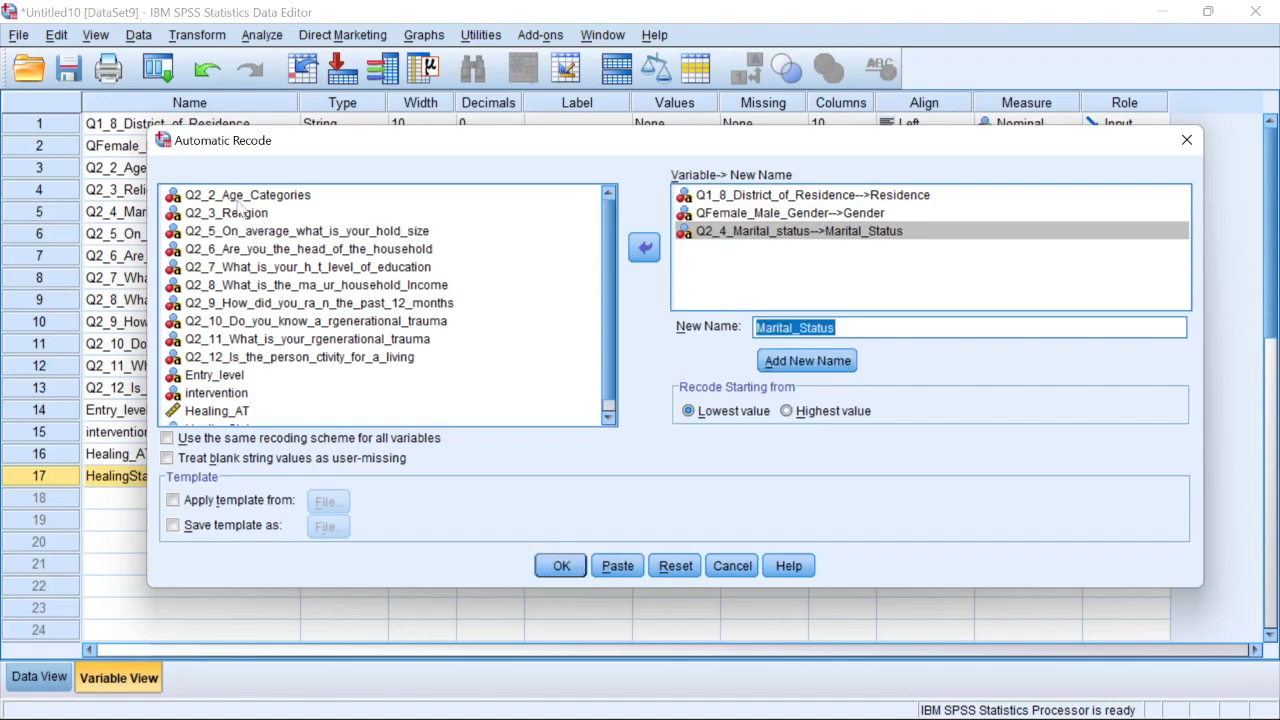
- Add Q2_2_Age_Categories to the automatic recode and try to name its new variable "Age Group" with a space
click(260, 201)
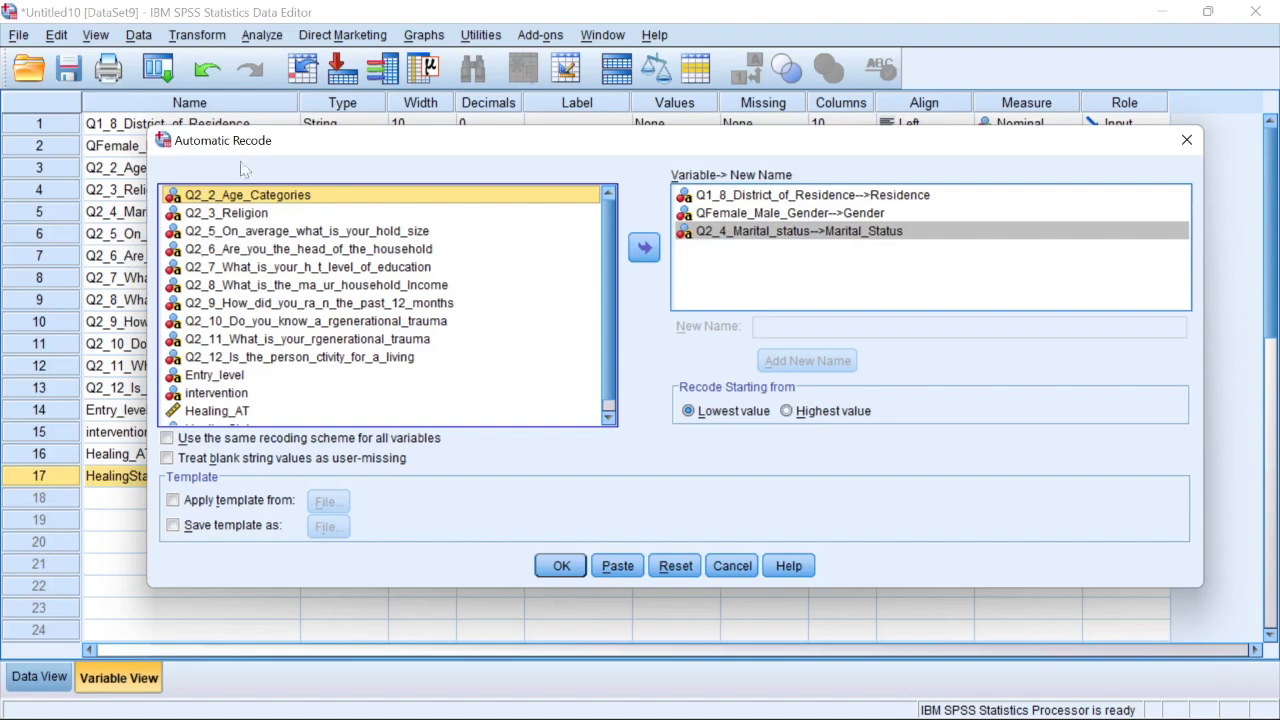
click(644, 248)
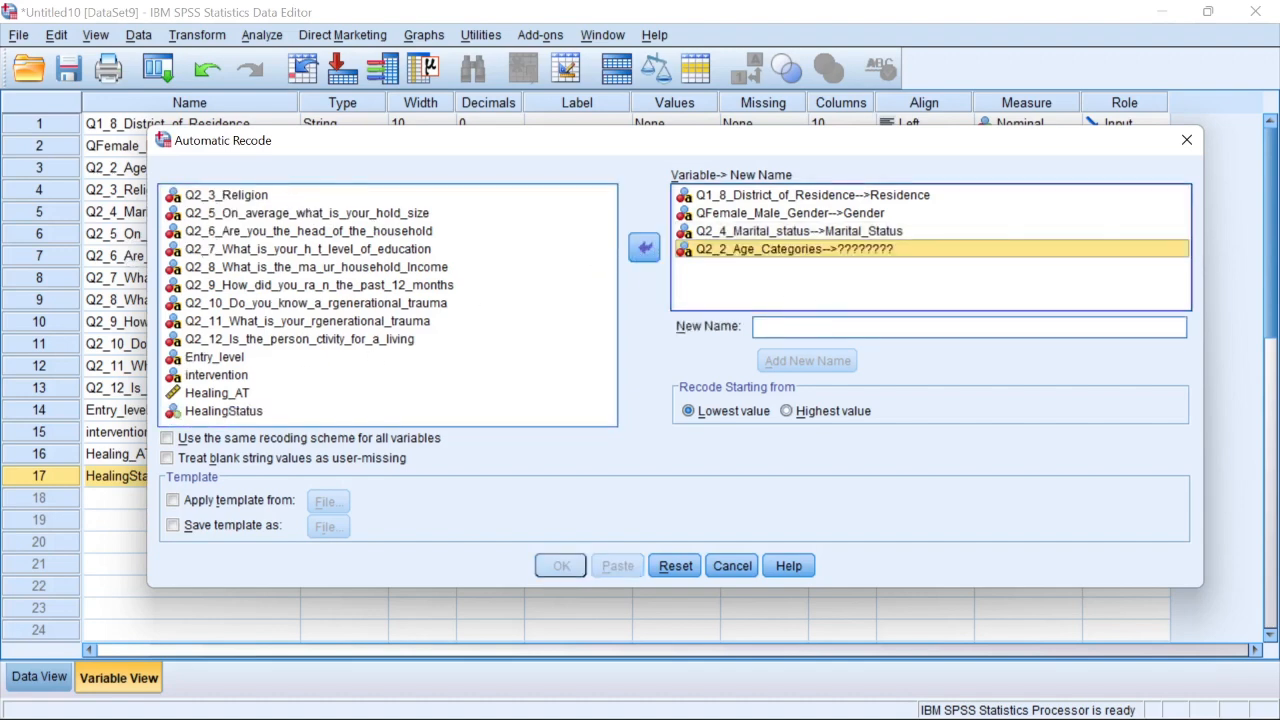
click(790, 326)
text(a)
key(BackSpace)
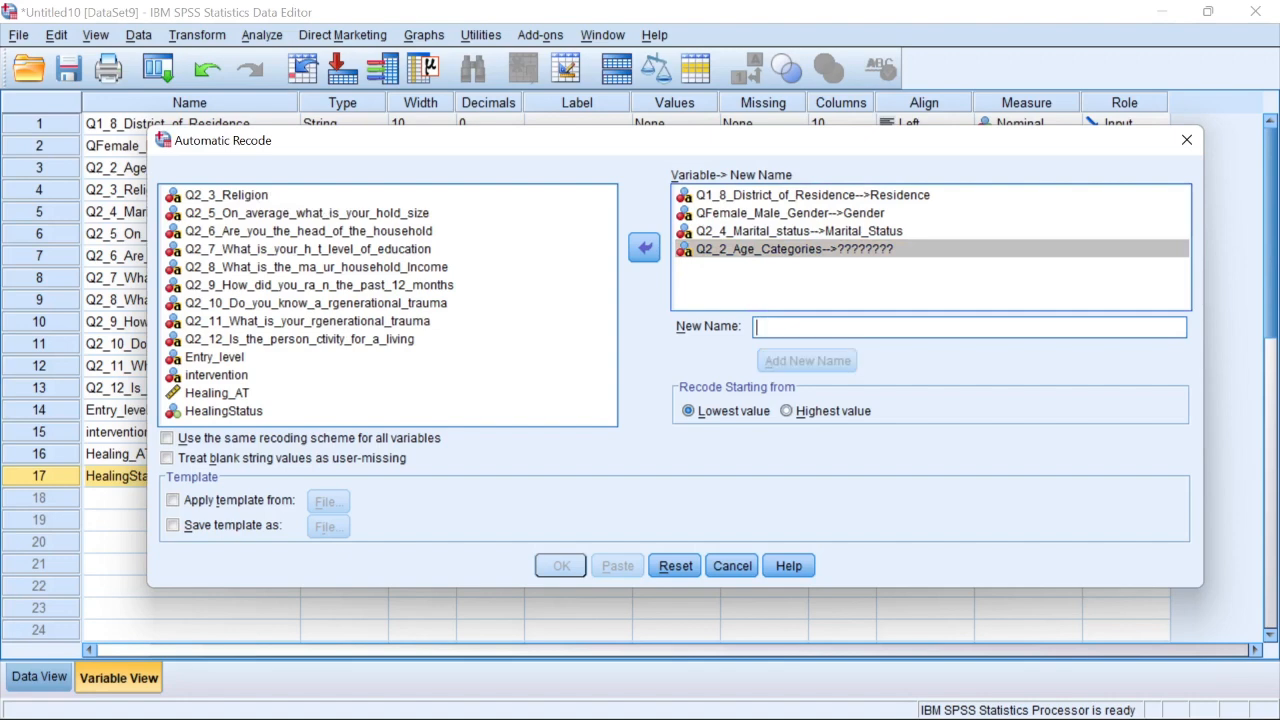
text(Age )
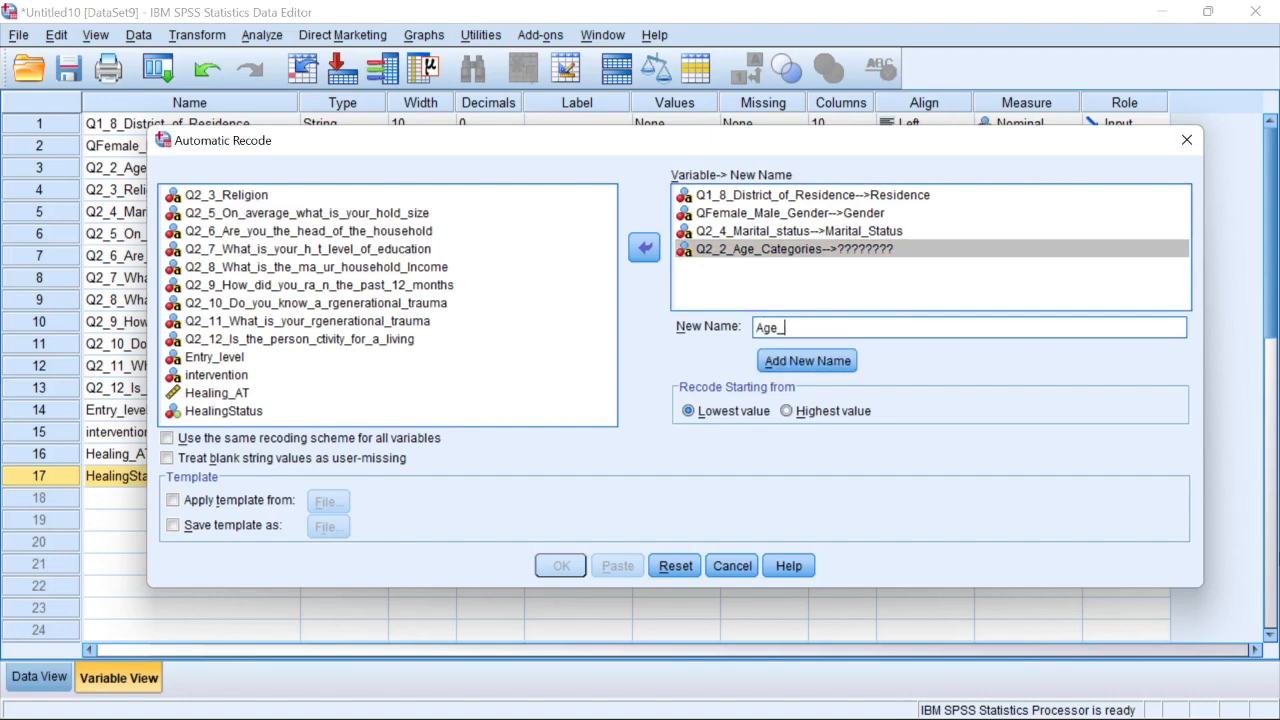
text(Group)
click(806, 363)
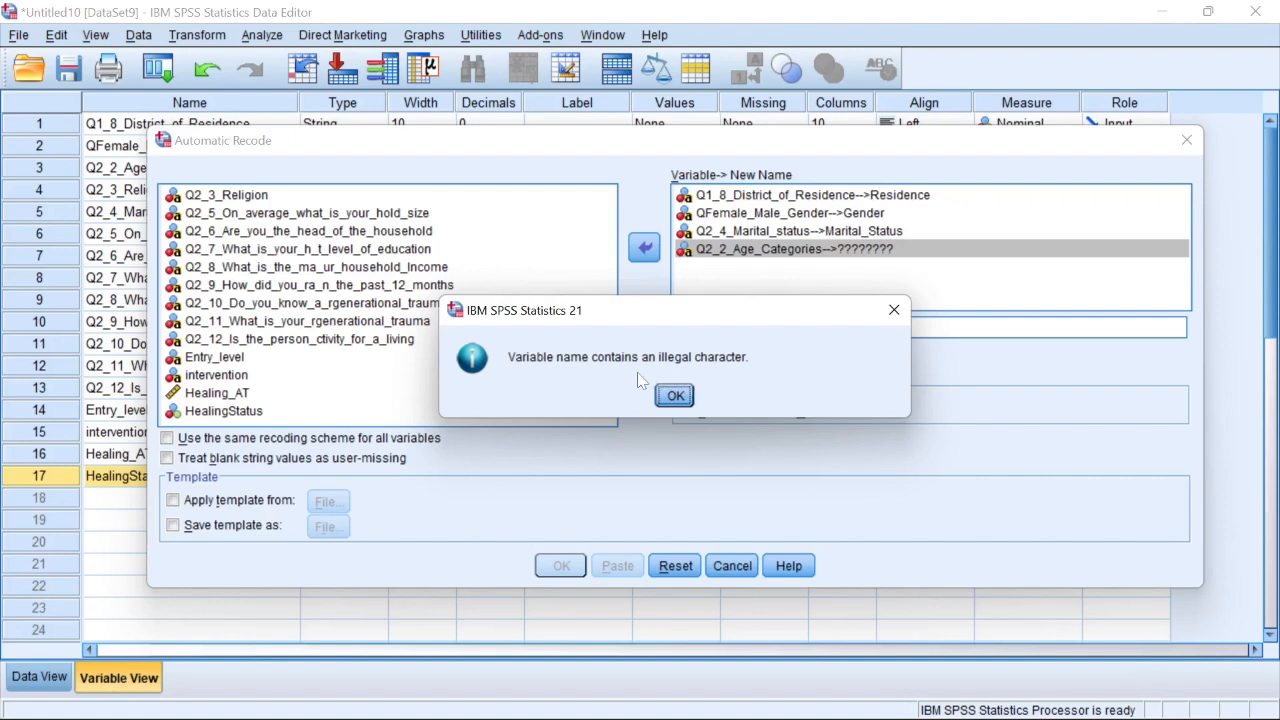
click(675, 395)
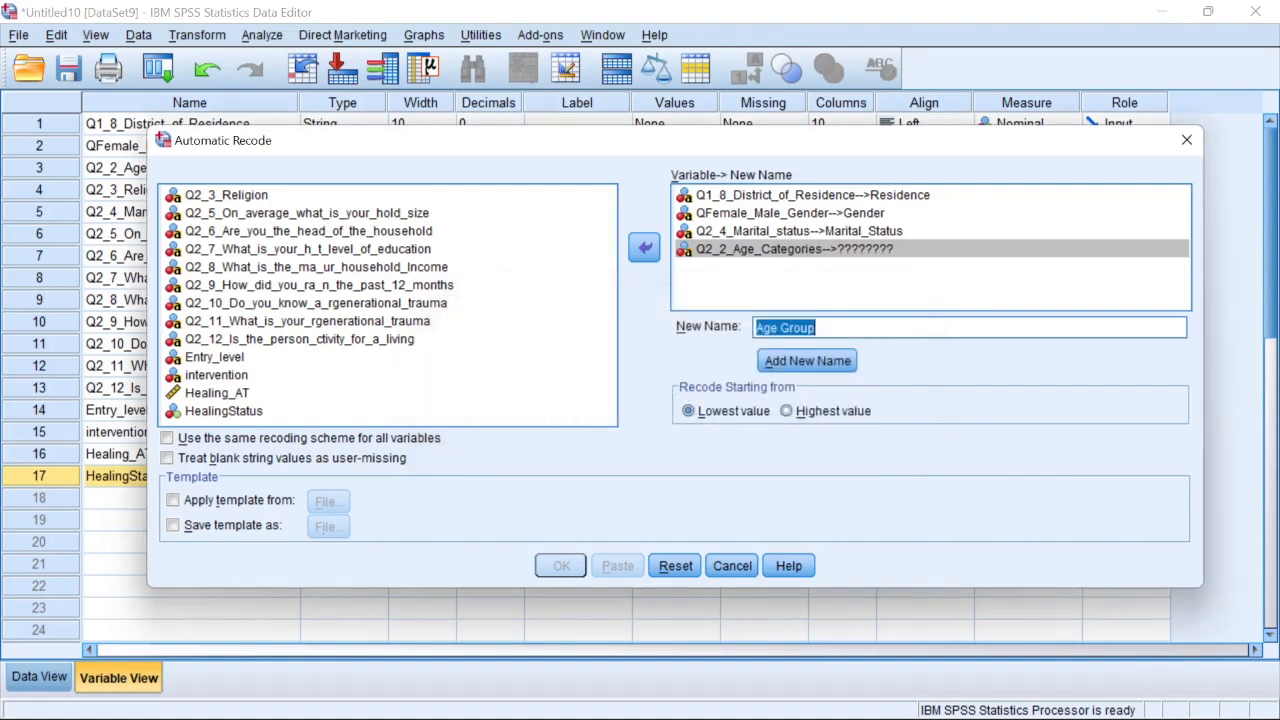
- Try the hyphenated name Age-Group for the recoded age categories variable
click(790, 327)
key(BackSpace)
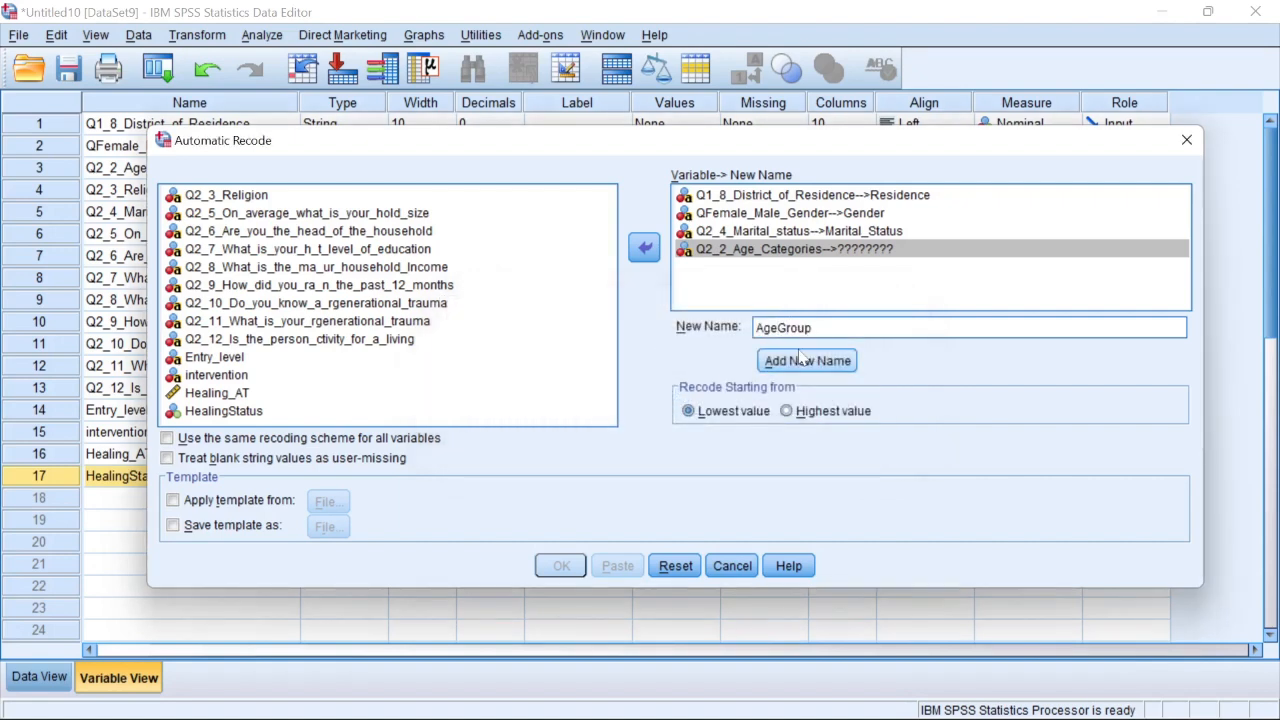
text(_)
key(BackSpace)
text(-)
click(802, 360)
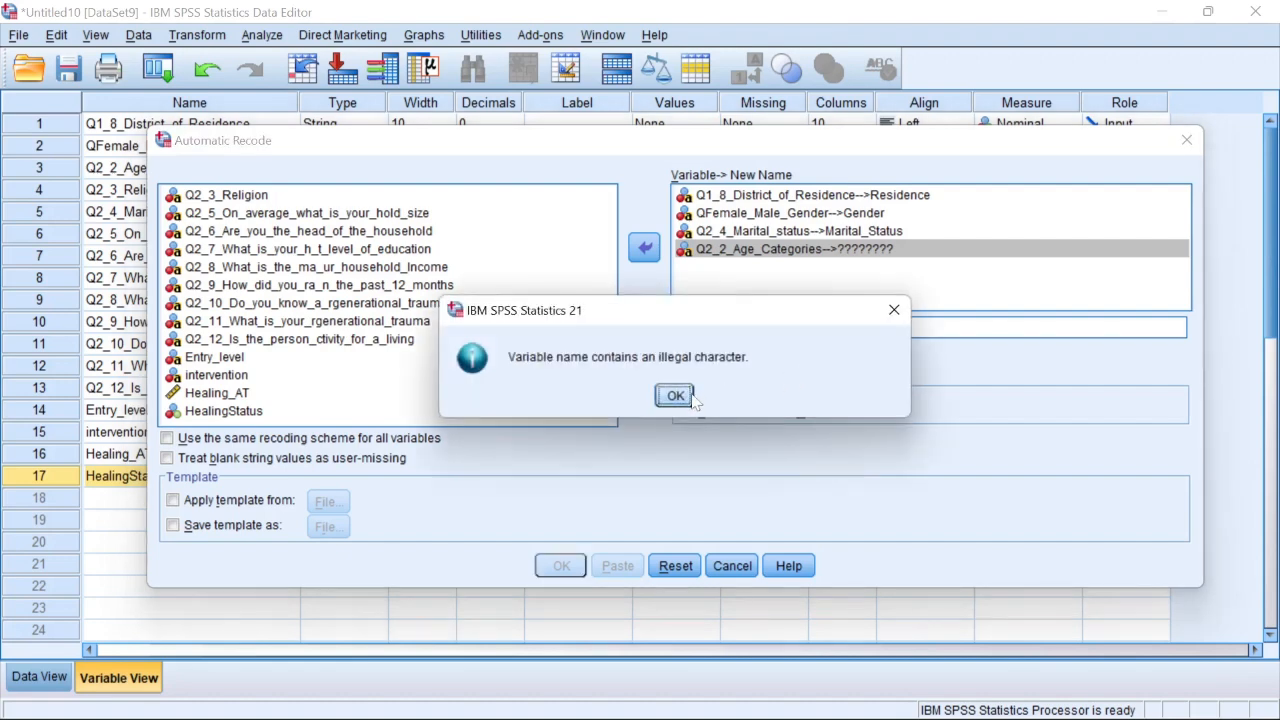
click(682, 393)
- Name the recoded age categories variable Age_Group, using an underscore between the two words
click(778, 327)
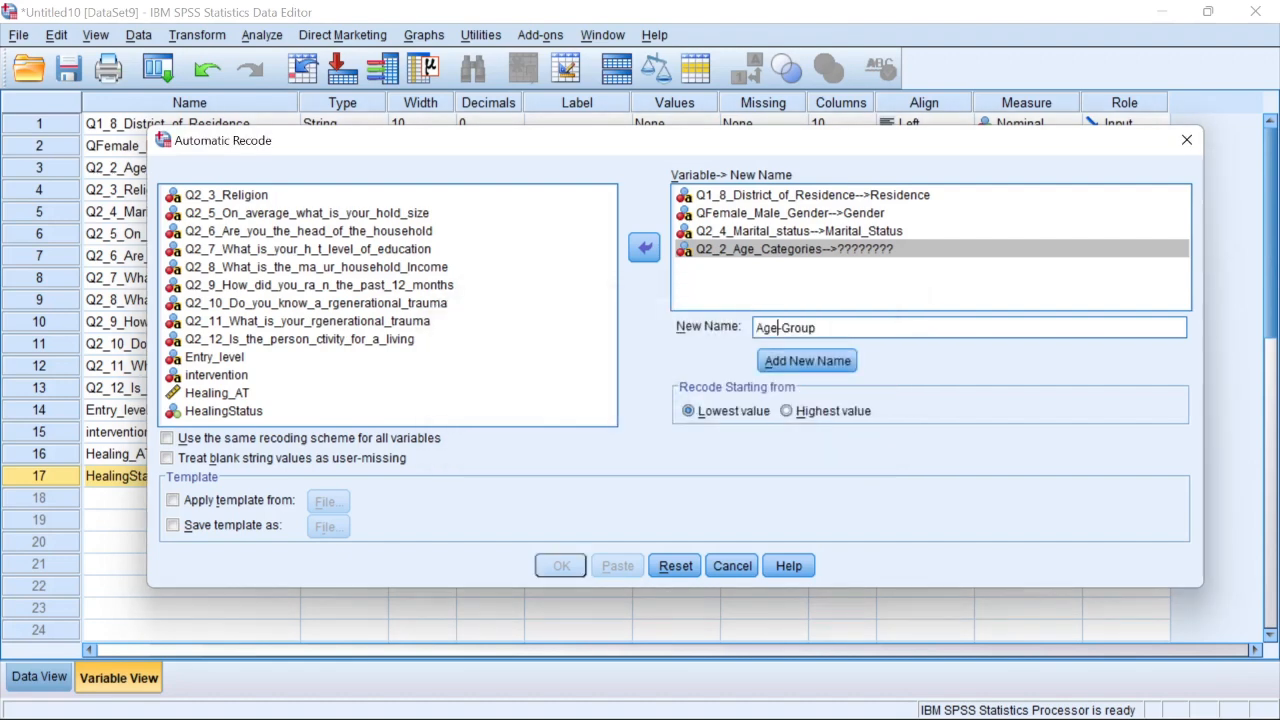
double_click(778, 327)
click(779, 327)
text(_)
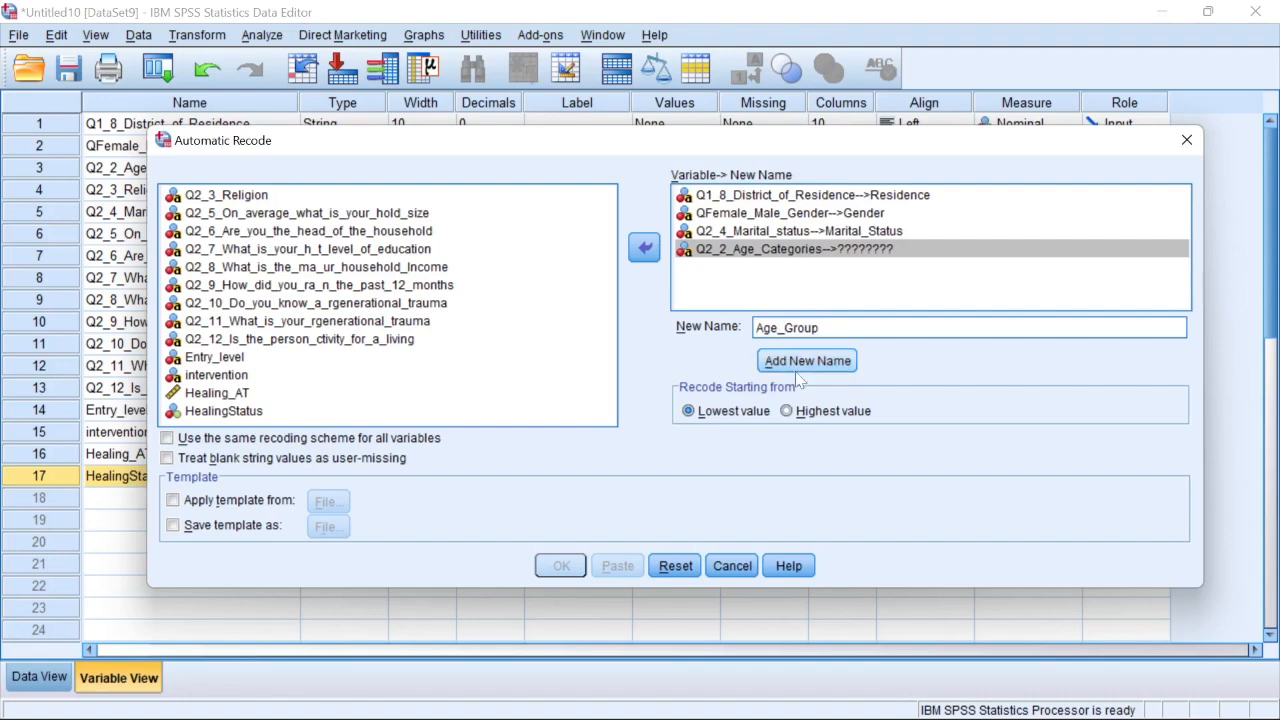
click(800, 366)
- Add Q2_3_Religion to the automatic recode and name its new variable Religion
click(225, 195)
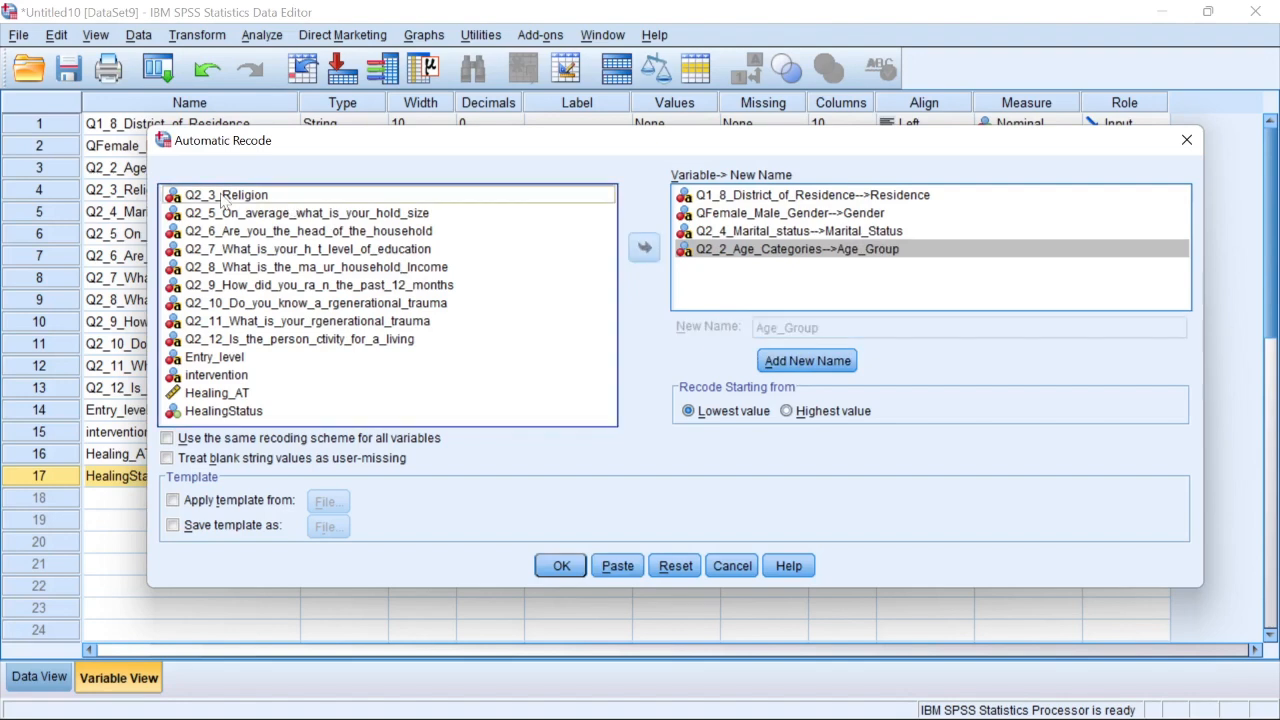
click(641, 243)
text(R)
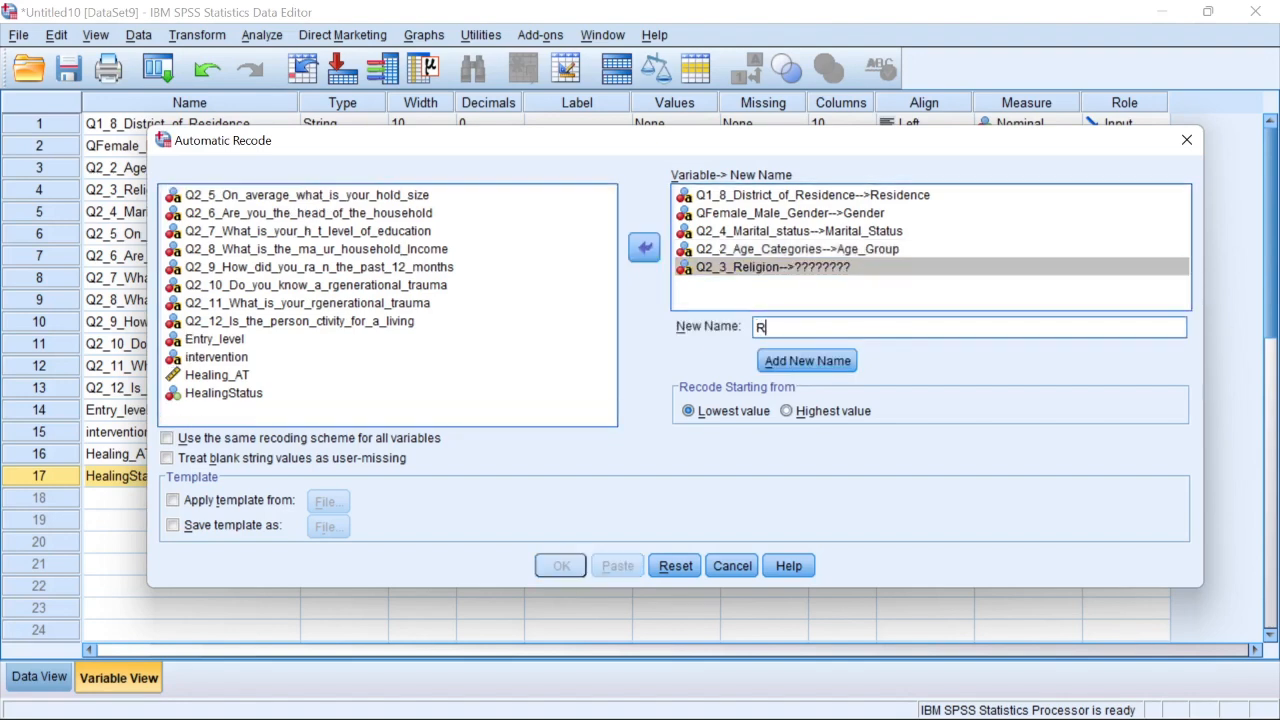
text(elision)
key(BackSpace)
key(BackSpace)
key(BackSpace)
key(BackSpace)
text(gio)
click(808, 358)
- Add Q2_5_On_average_what_is_your_hold_size to the automatic recode and name its new variable Household_Size
click(290, 195)
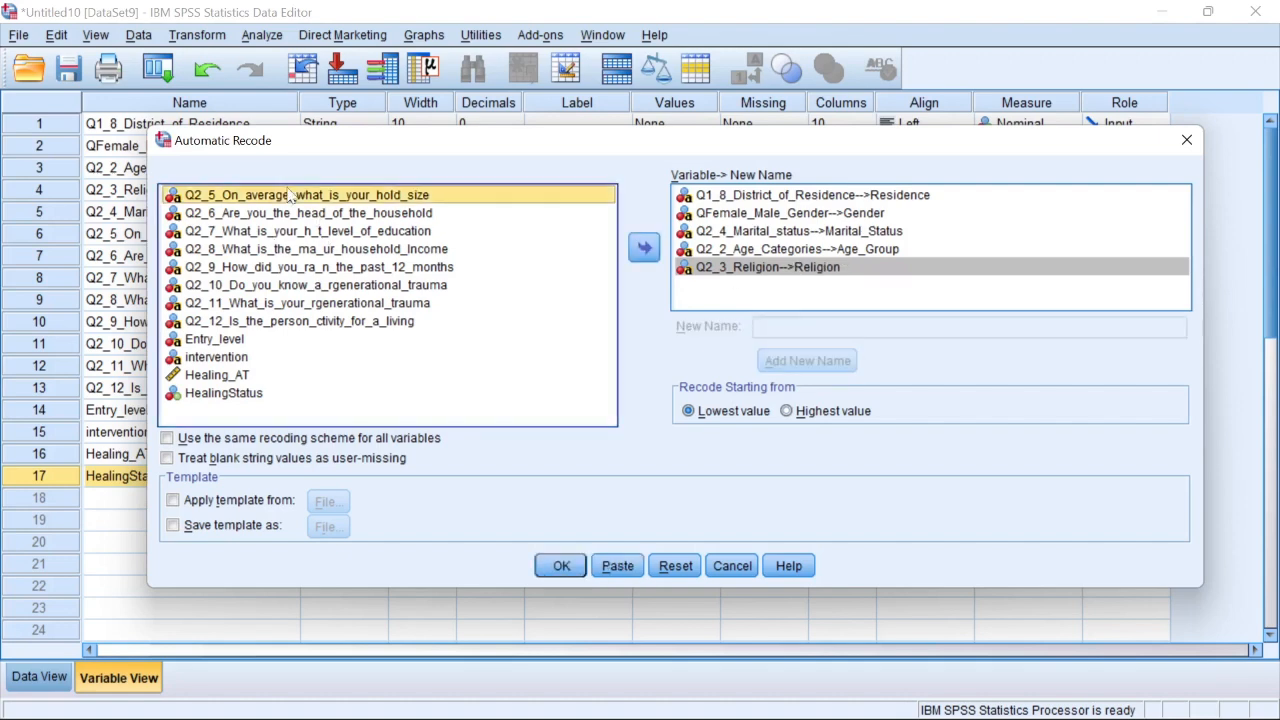
click(644, 248)
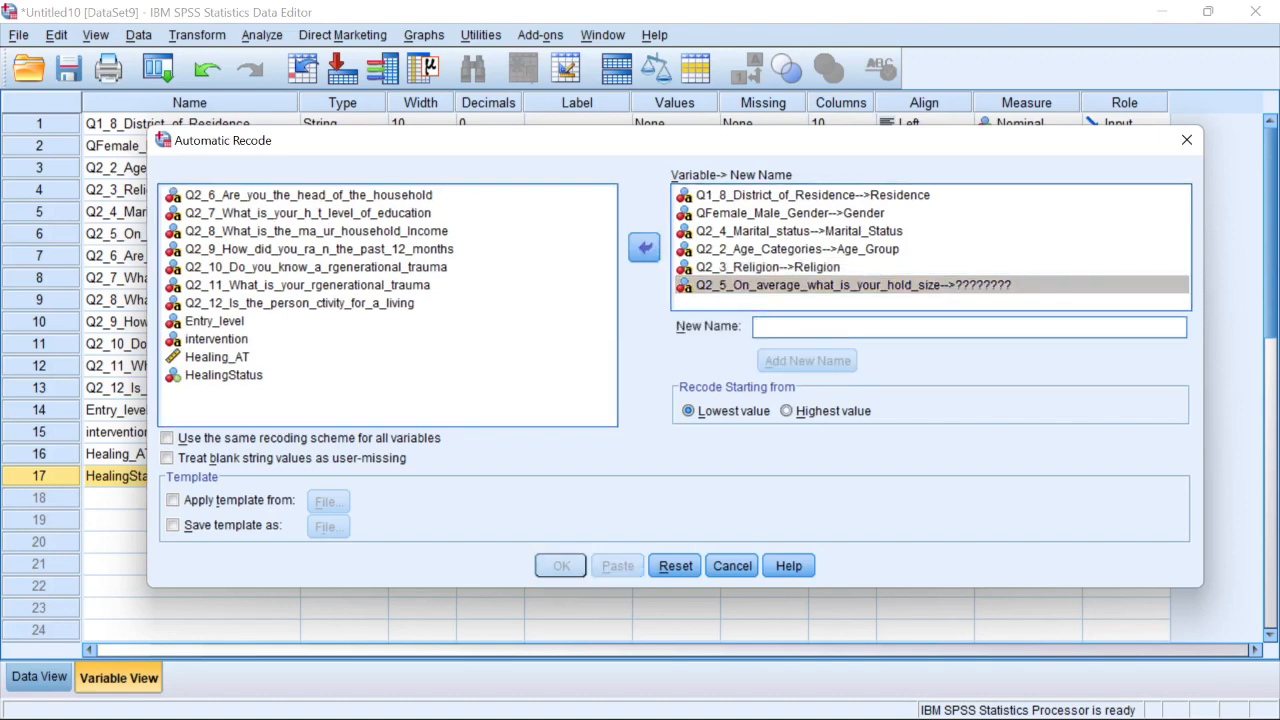
text(Household)
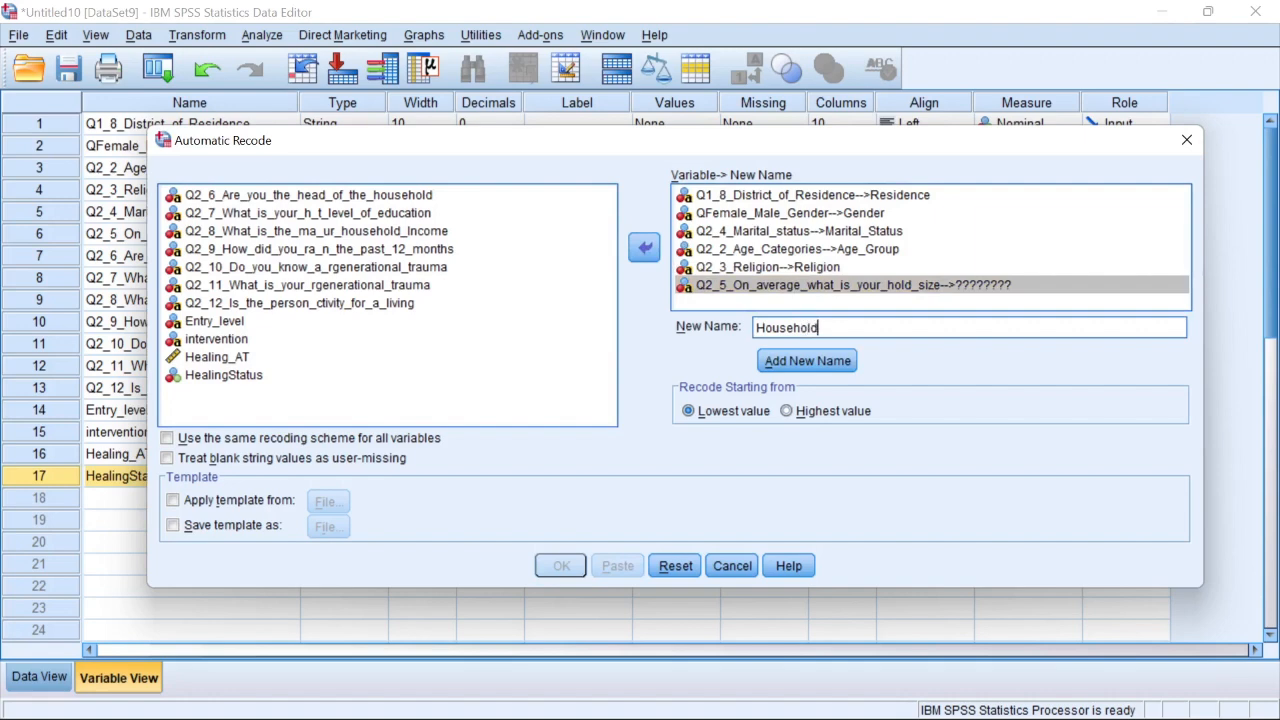
text(_Size)
click(808, 361)
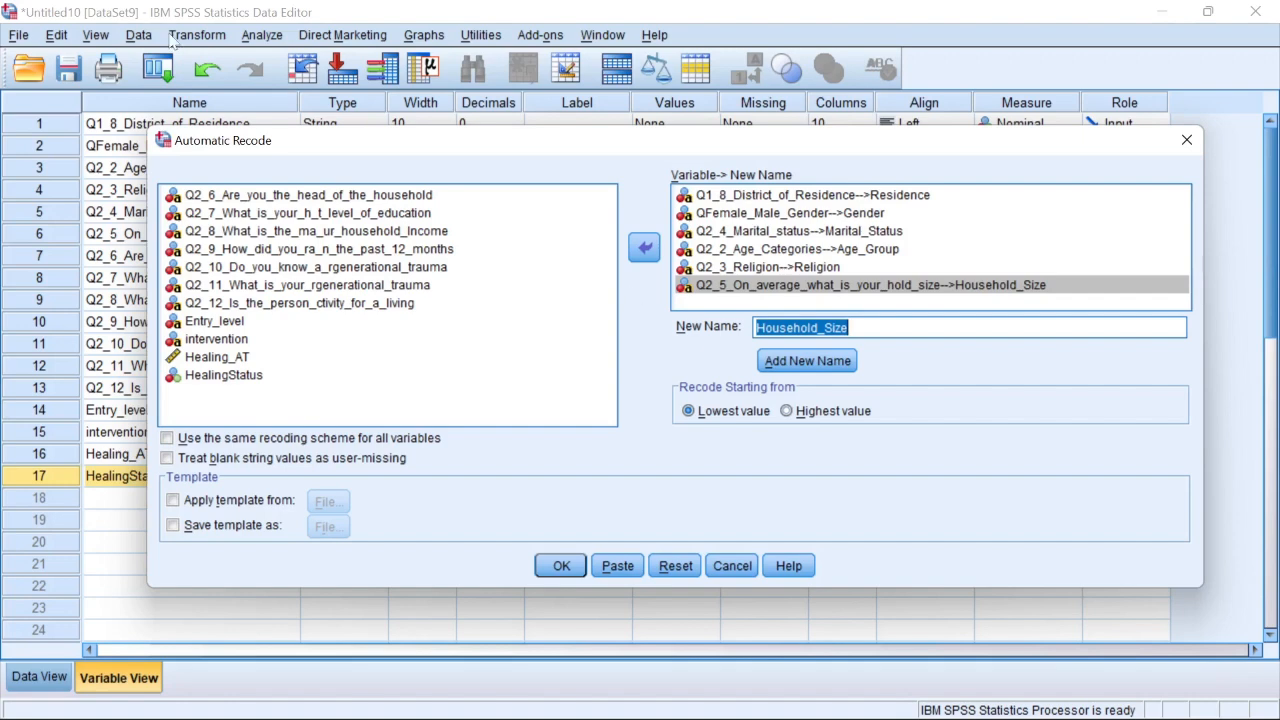
- Add Q2_6_Are_you_the_head_of_the_household to the automatic recode and name its new variable Head_of_Head
click(308, 195)
click(644, 250)
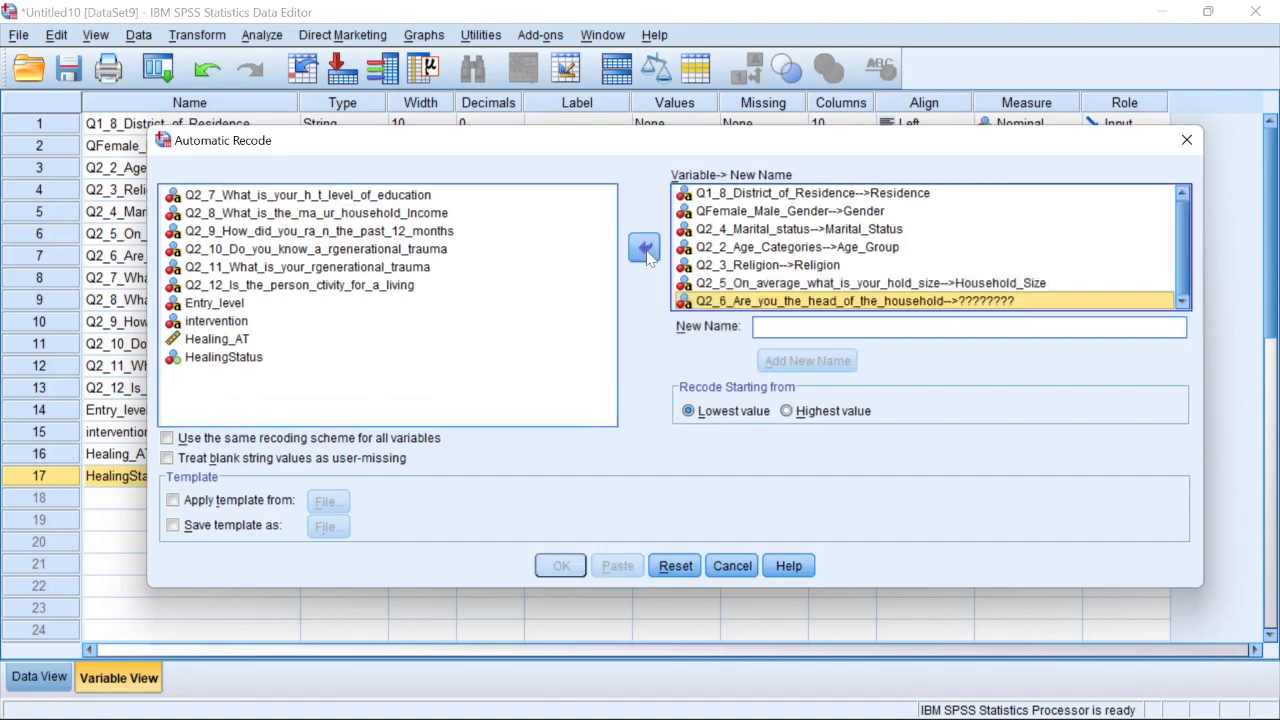
click(760, 327)
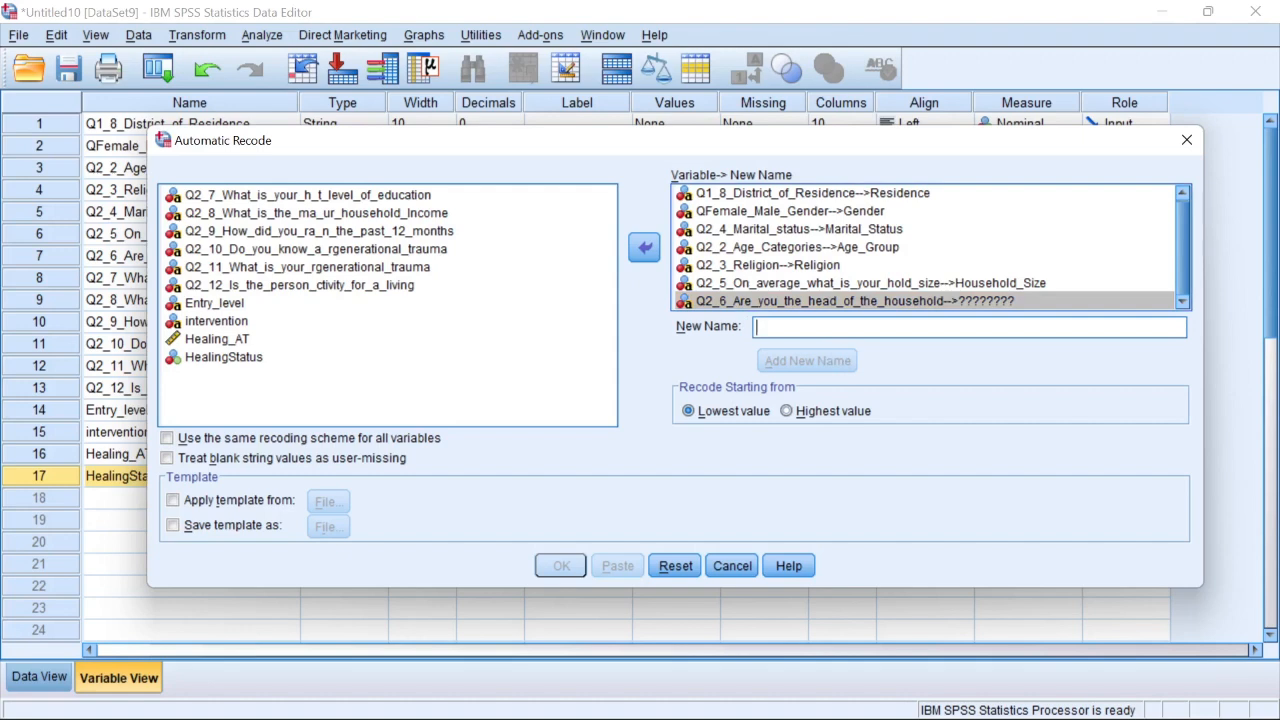
text(Head_)
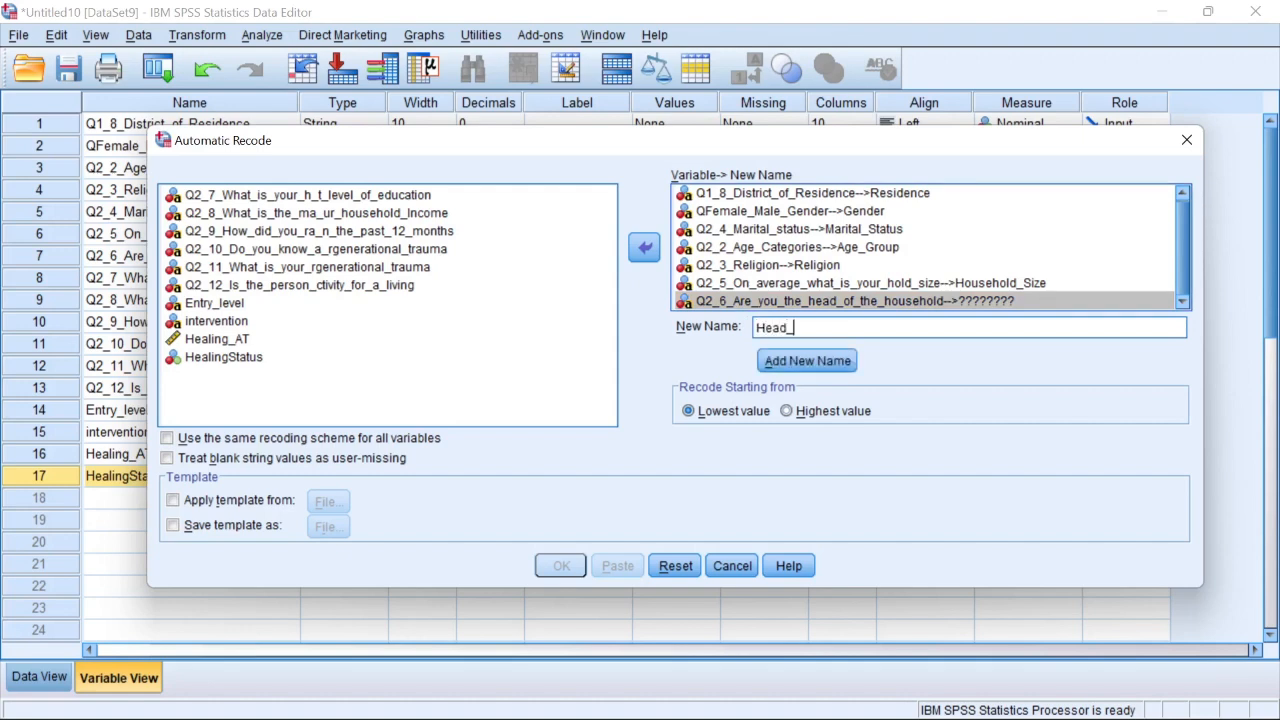
text(O)
key(BackSpace)
key(BackSpace)
text(of_Head)
click(827, 365)
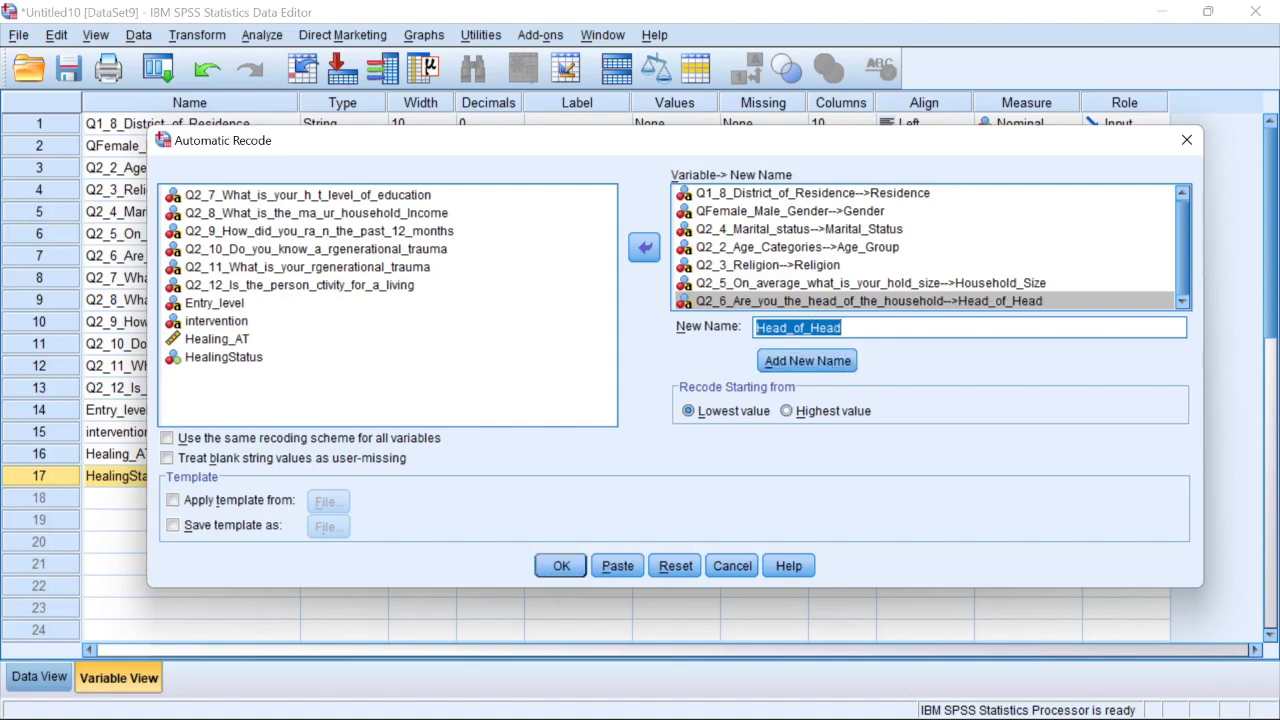
- Add Q2_7_What_is_your_h_t_level_of_education to the automatic recode and name its new variable Education_Level
click(345, 198)
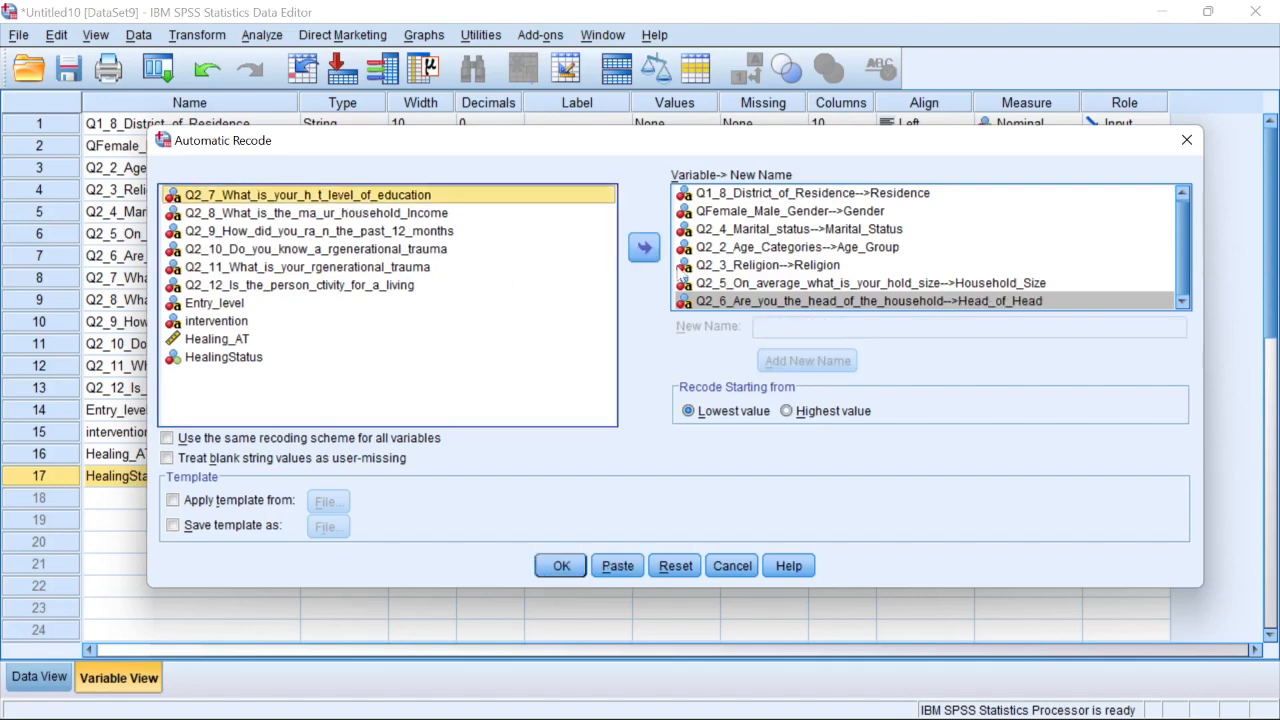
click(644, 248)
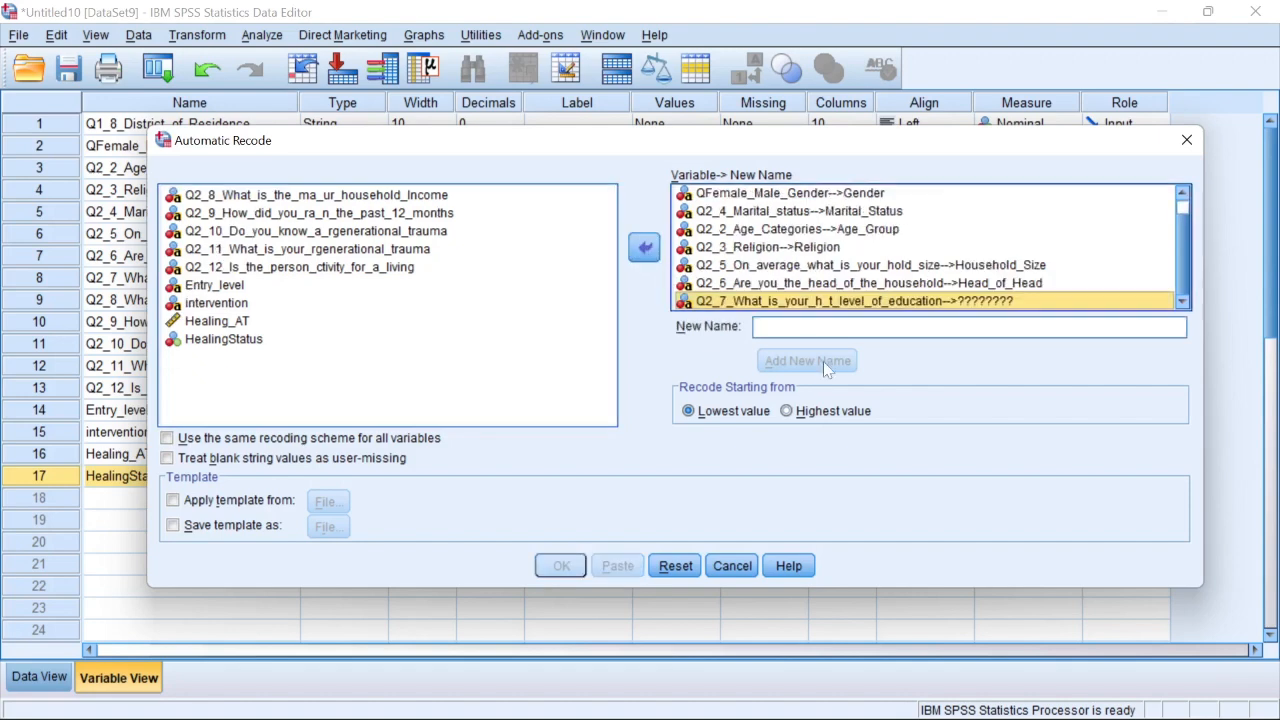
key(Tab)
text(Educa)
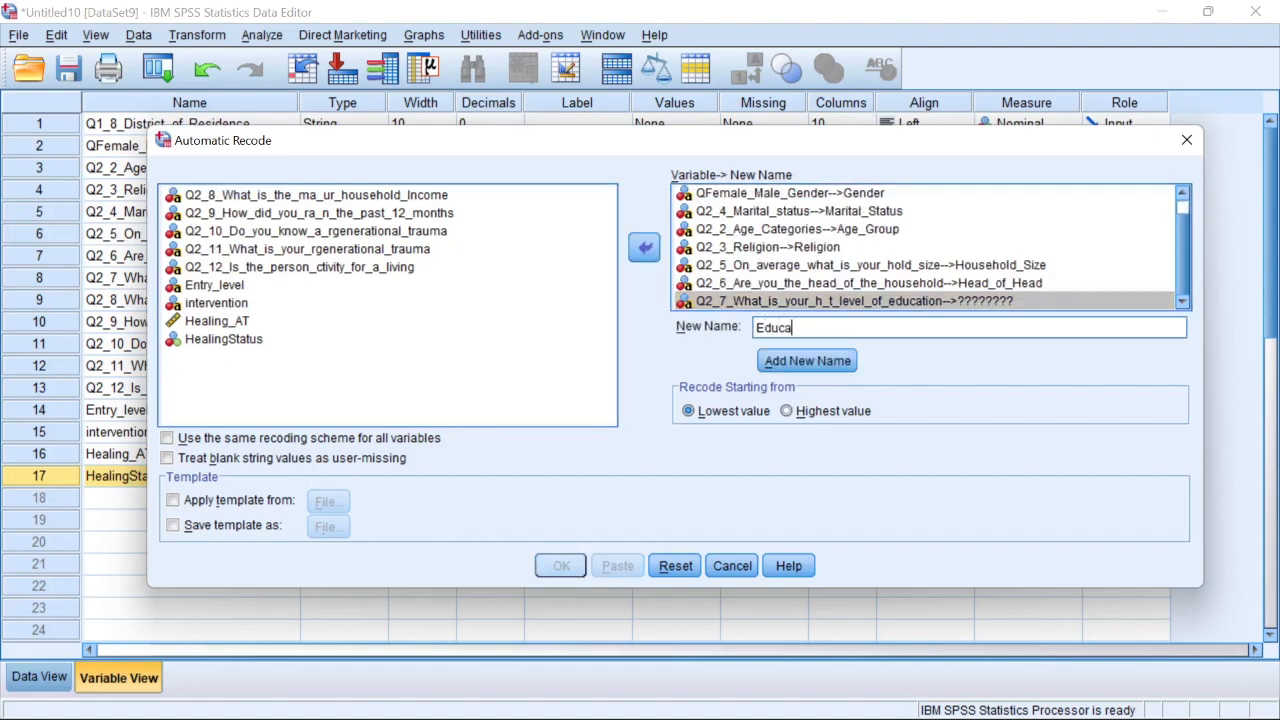
text(tion_Level)
click(840, 360)
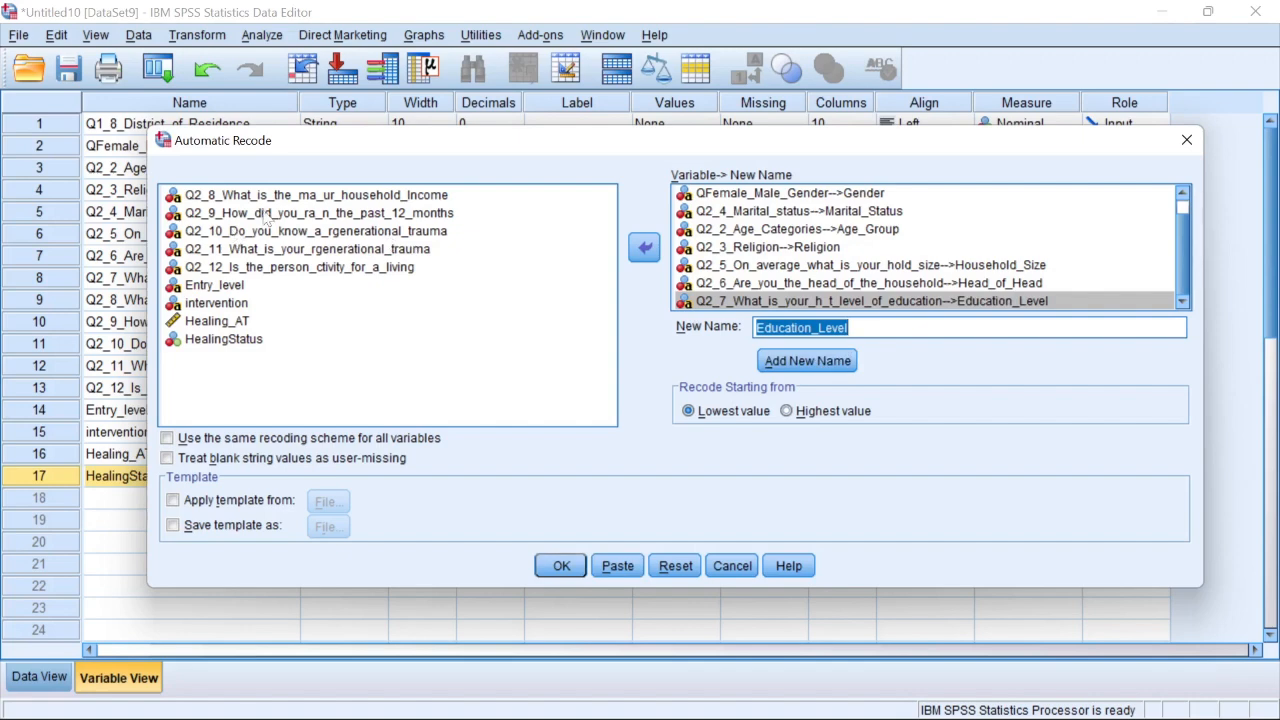
- Switch to the Stata Do-file Editor, examine the encode lines for Q2_6, Q2_7 and Q2_9 in MODEL COMMANDS, and return to the SPSS recode
click(290, 197)
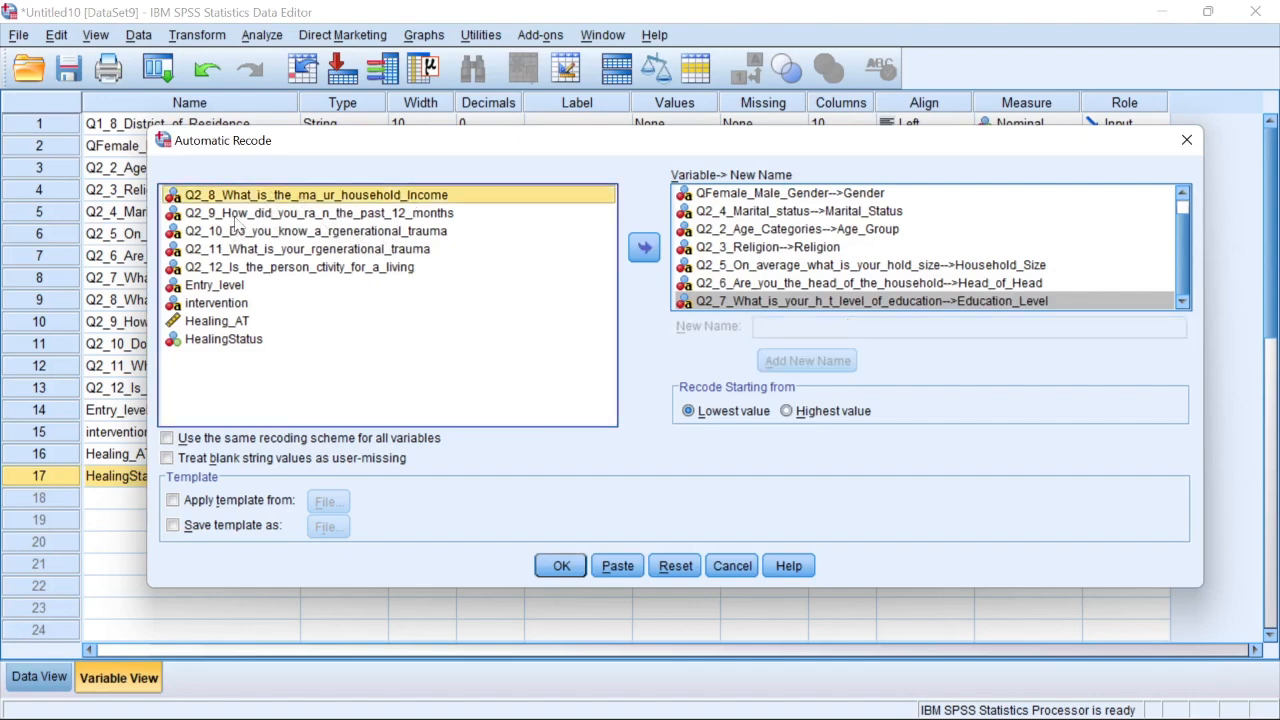
click(235, 219)
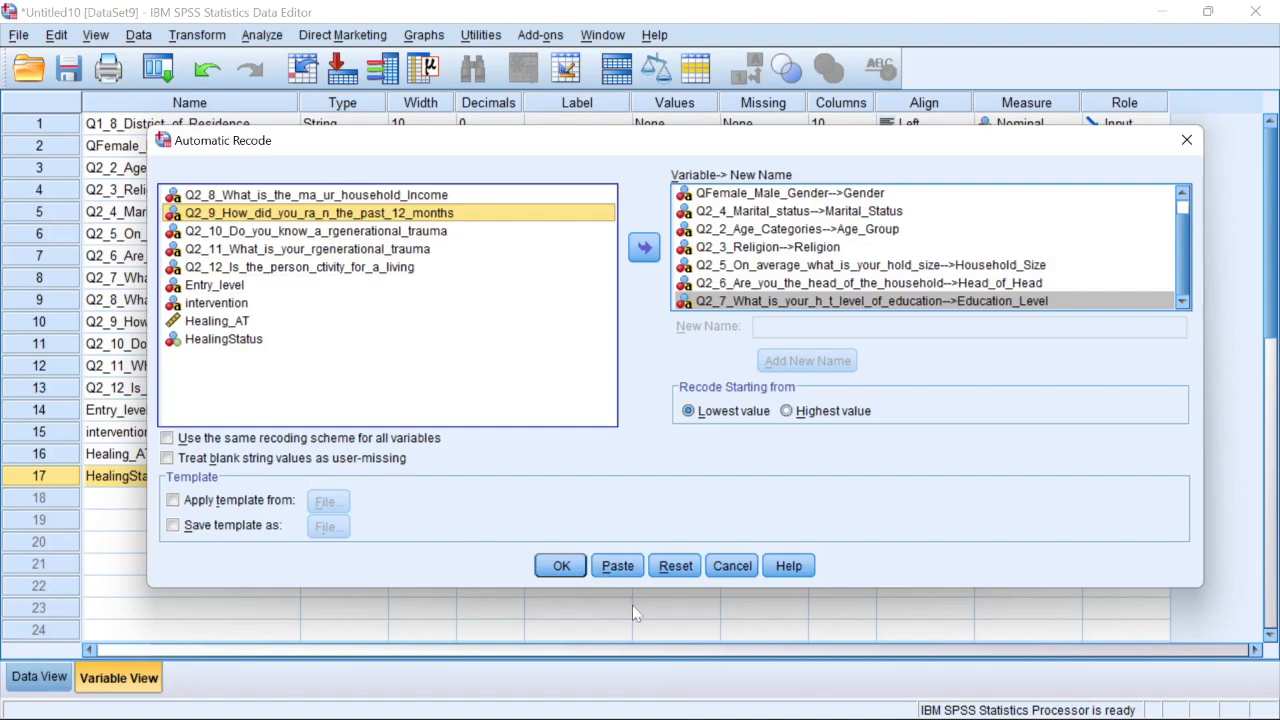
click(790, 705)
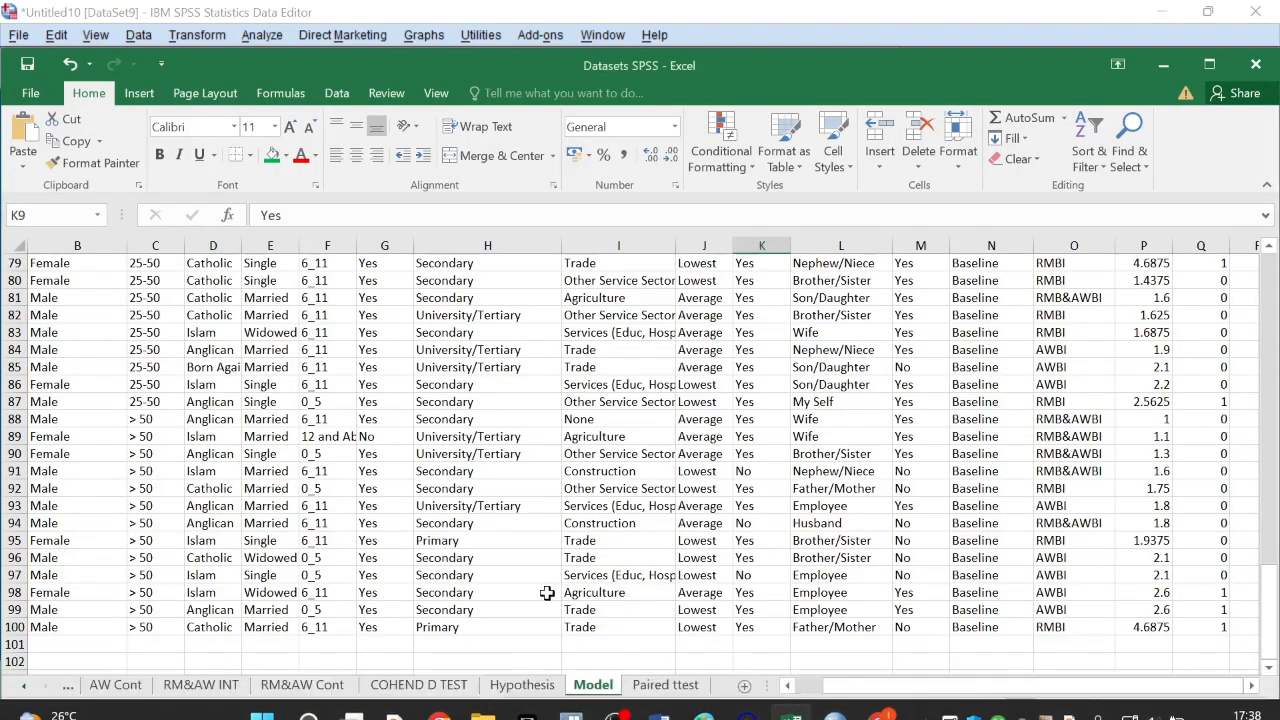
mouse_move(483, 710)
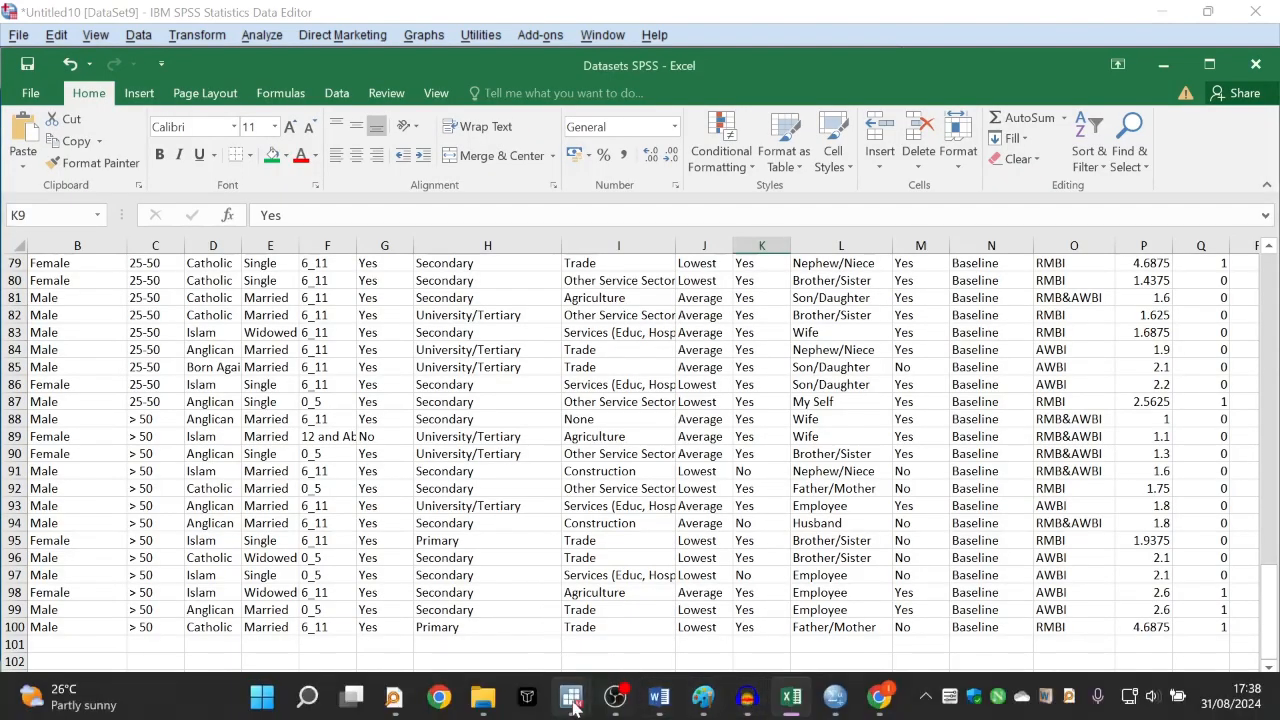
mouse_move(575, 705)
click(730, 584)
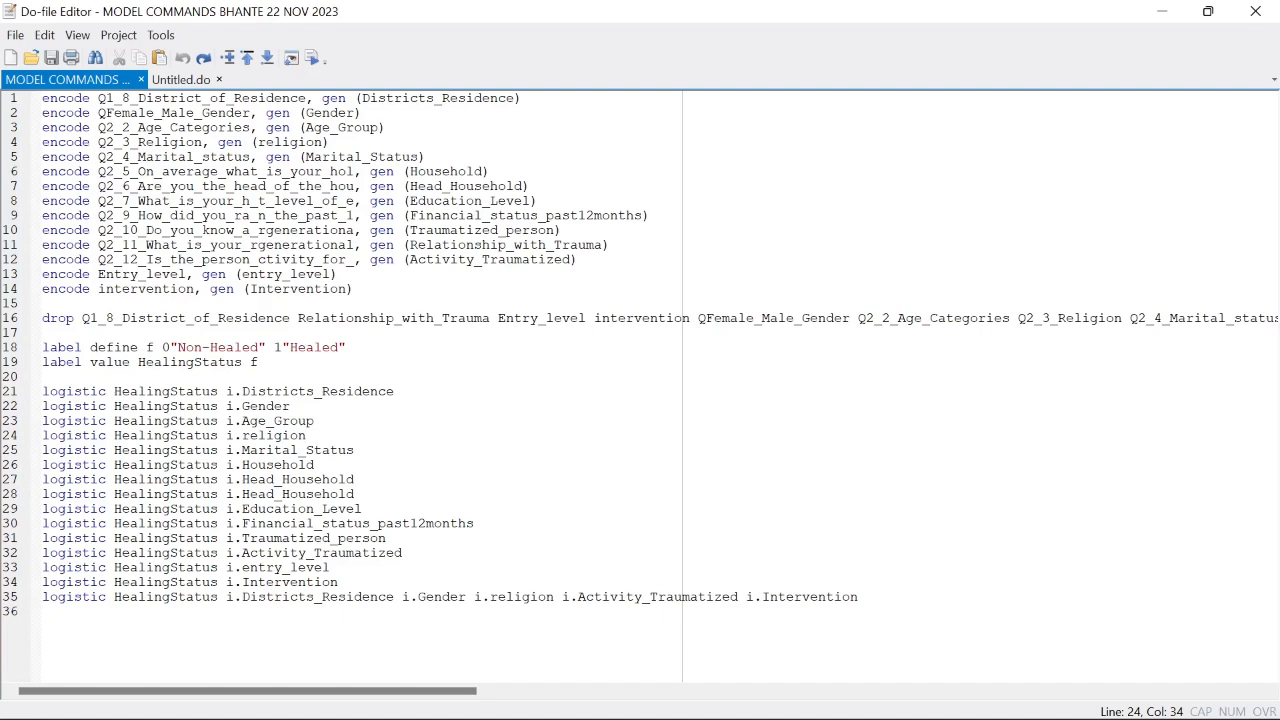
drag(138, 186, 530, 186)
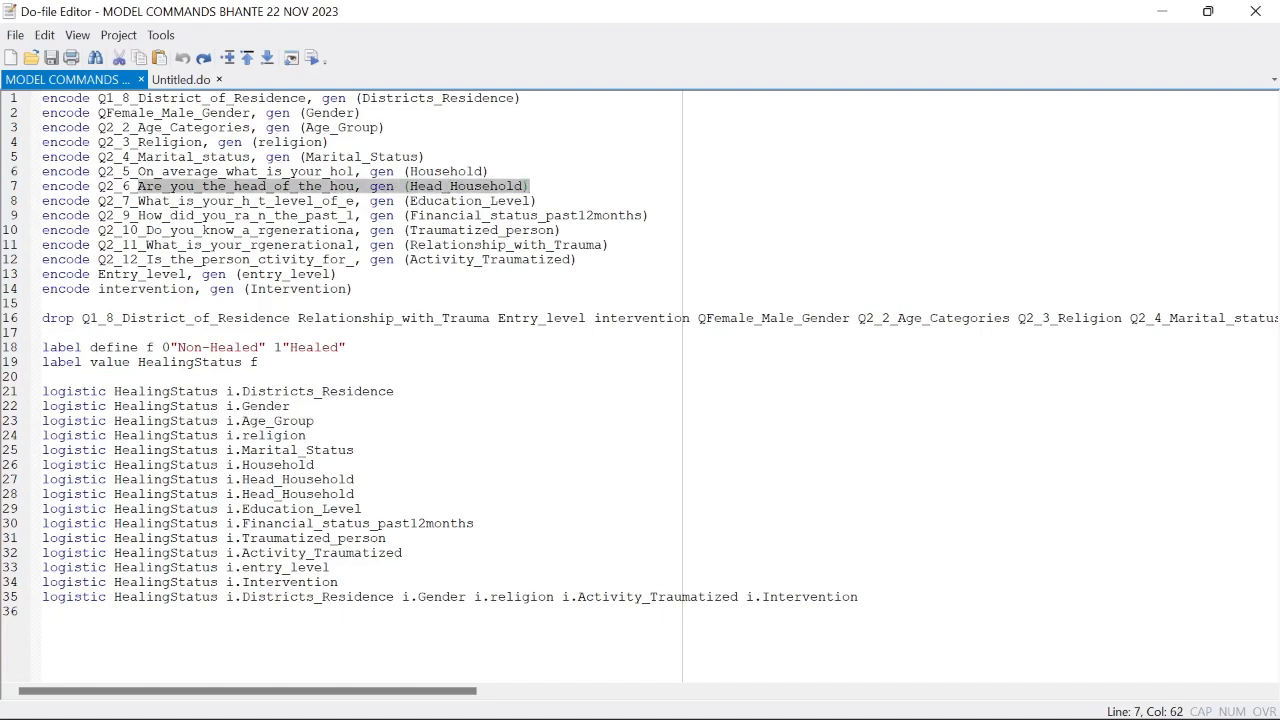
drag(138, 200, 534, 200)
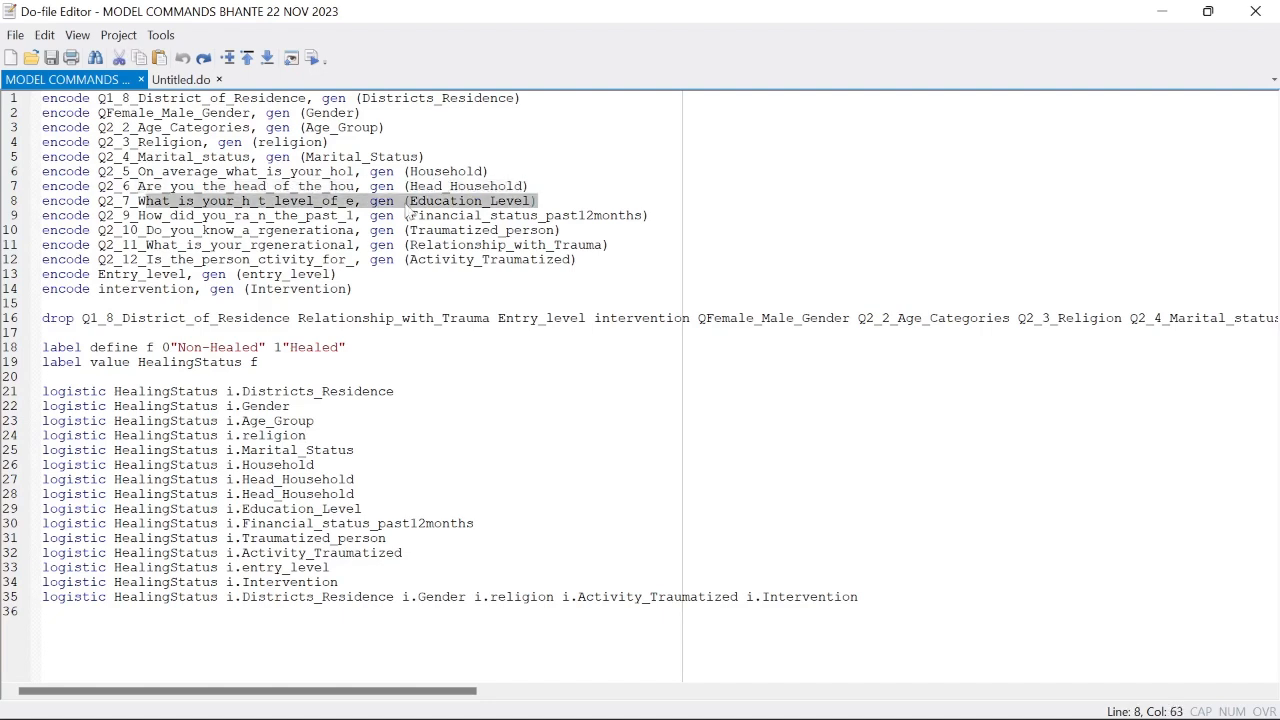
click(172, 215)
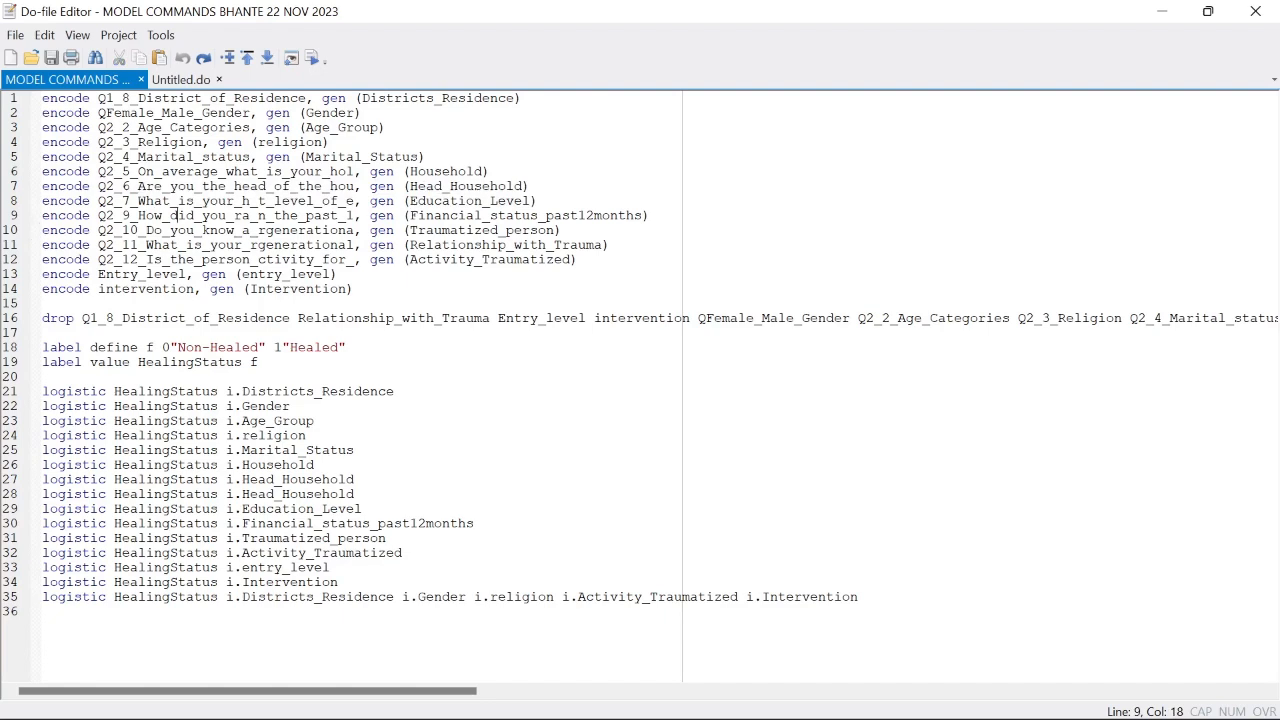
drag(50, 215, 650, 215)
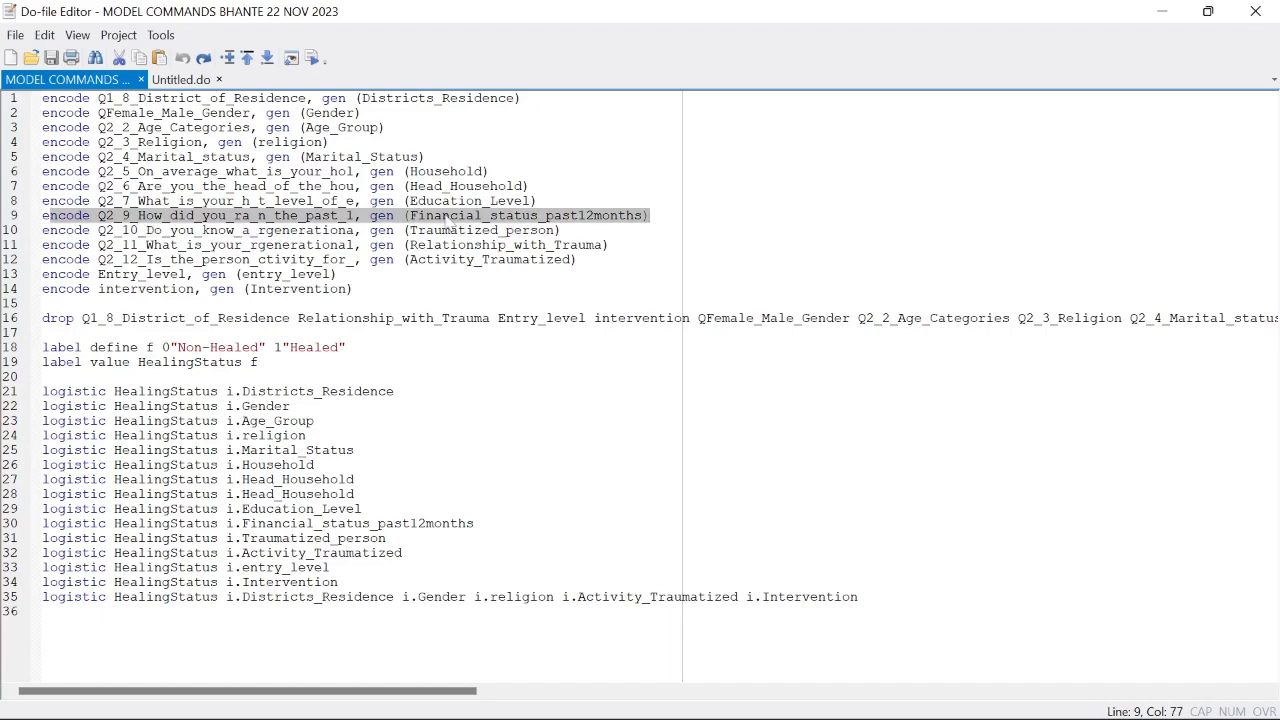
mouse_move(835, 697)
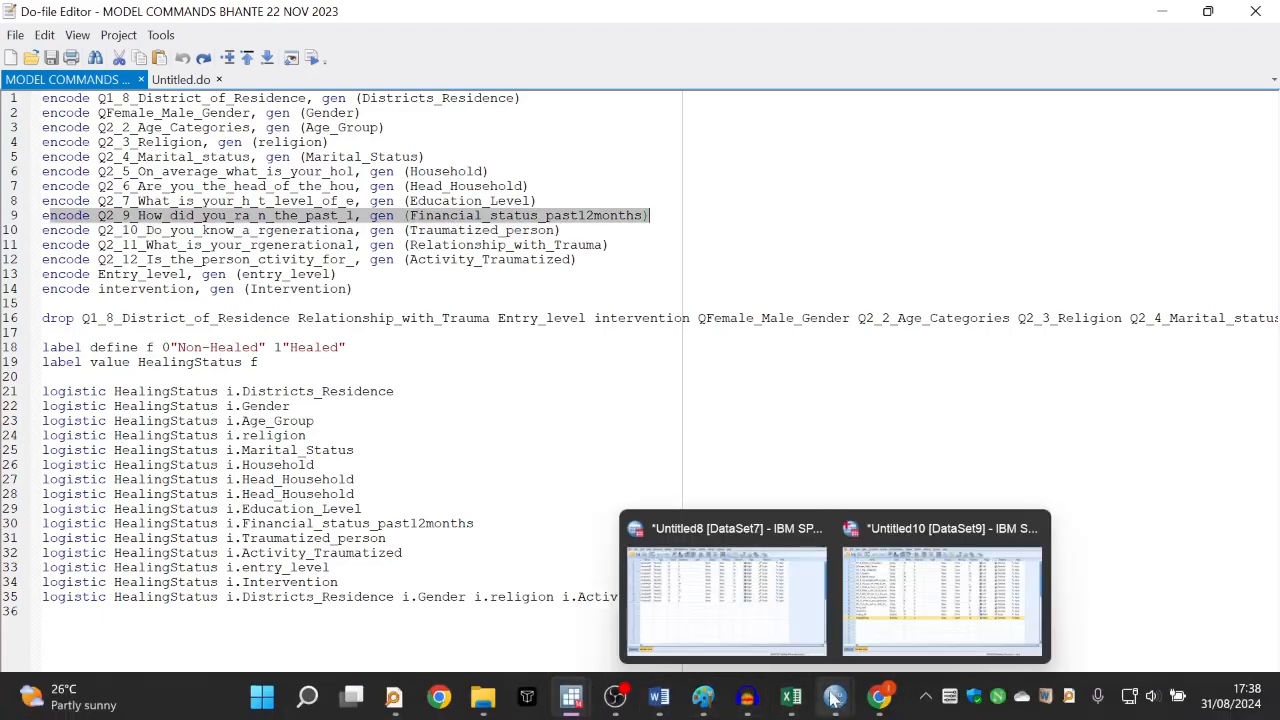
click(905, 585)
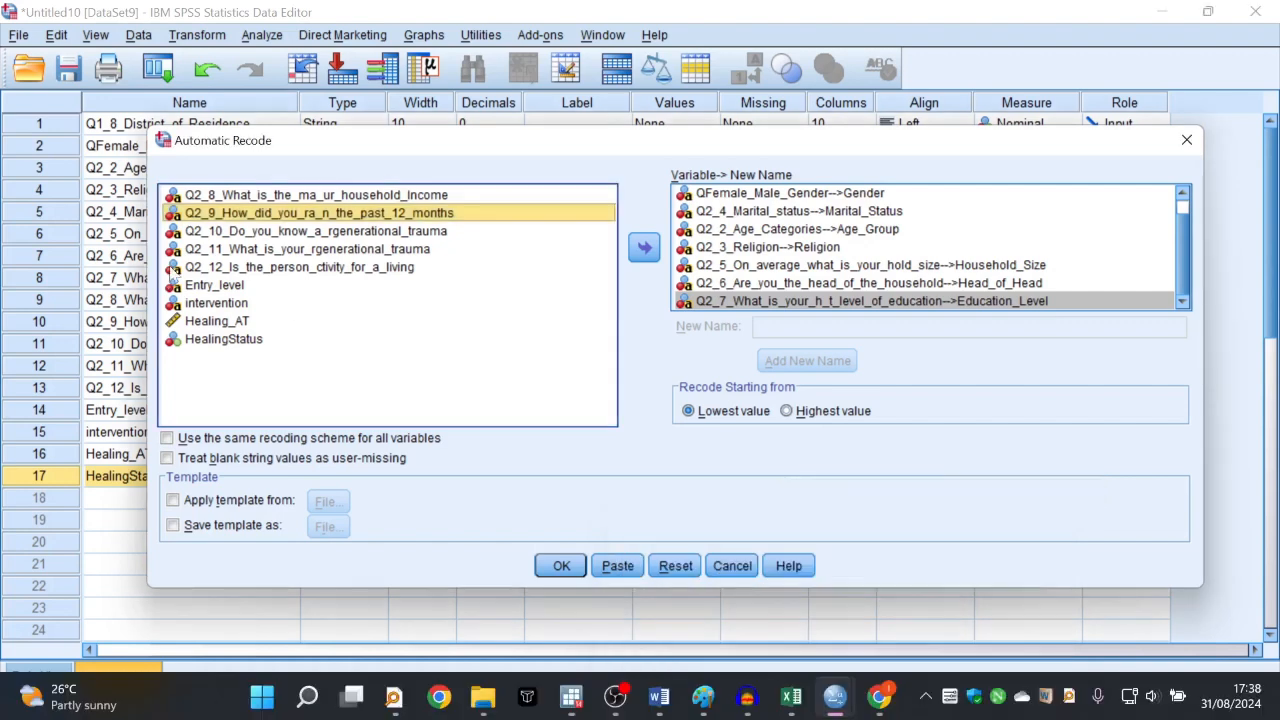
- Add Q2_9_How_did_you_ra_n_the_past_12_months to the automatic recode and name its new variable Financila_Status
click(266, 196)
click(280, 216)
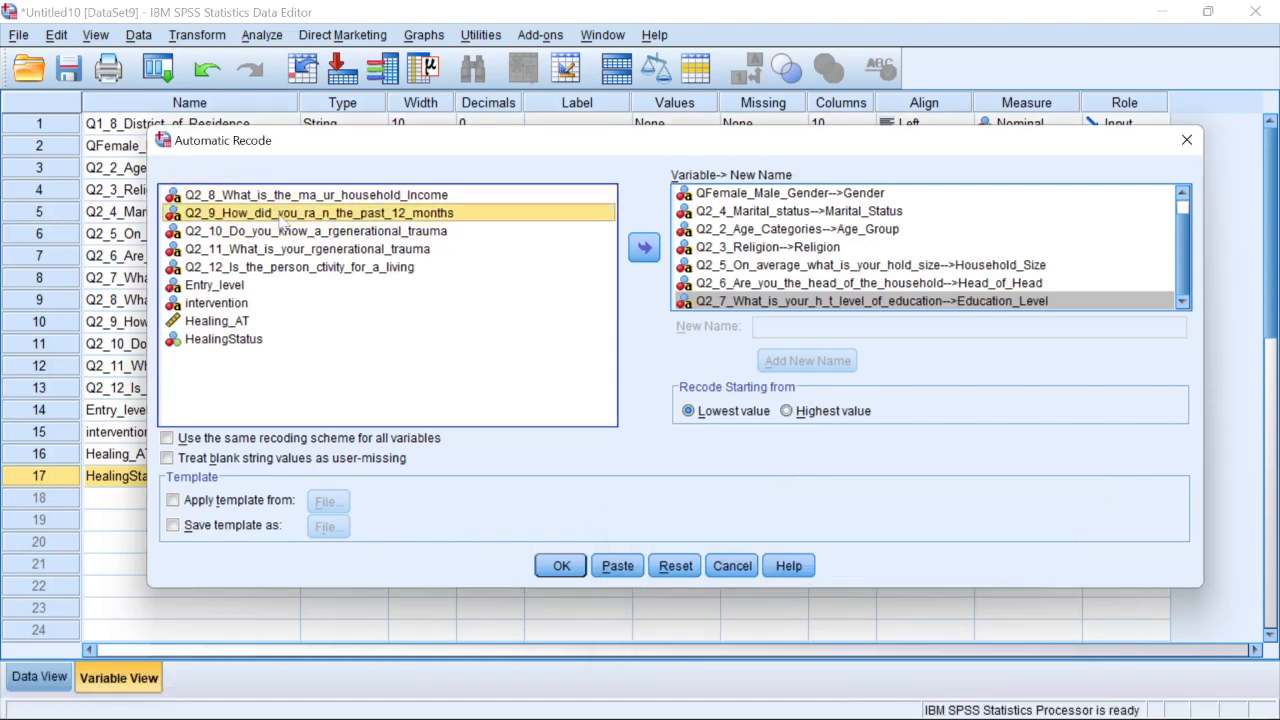
click(644, 247)
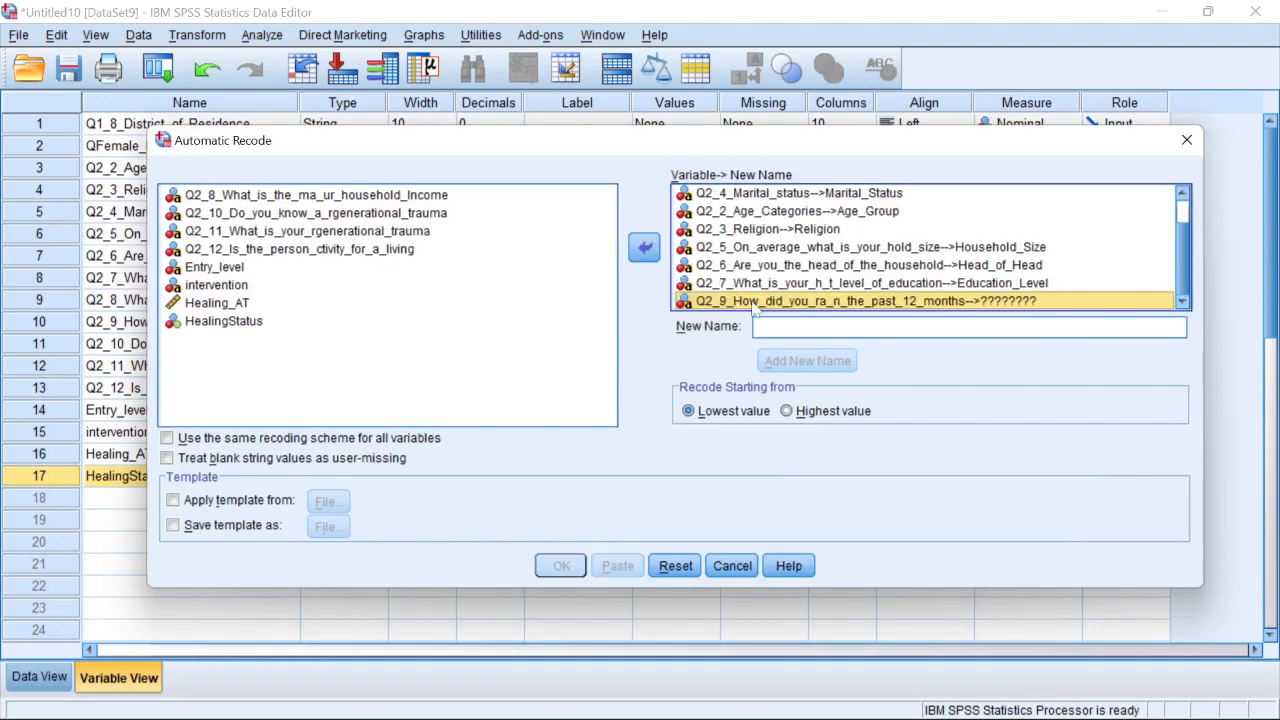
text(Fi)
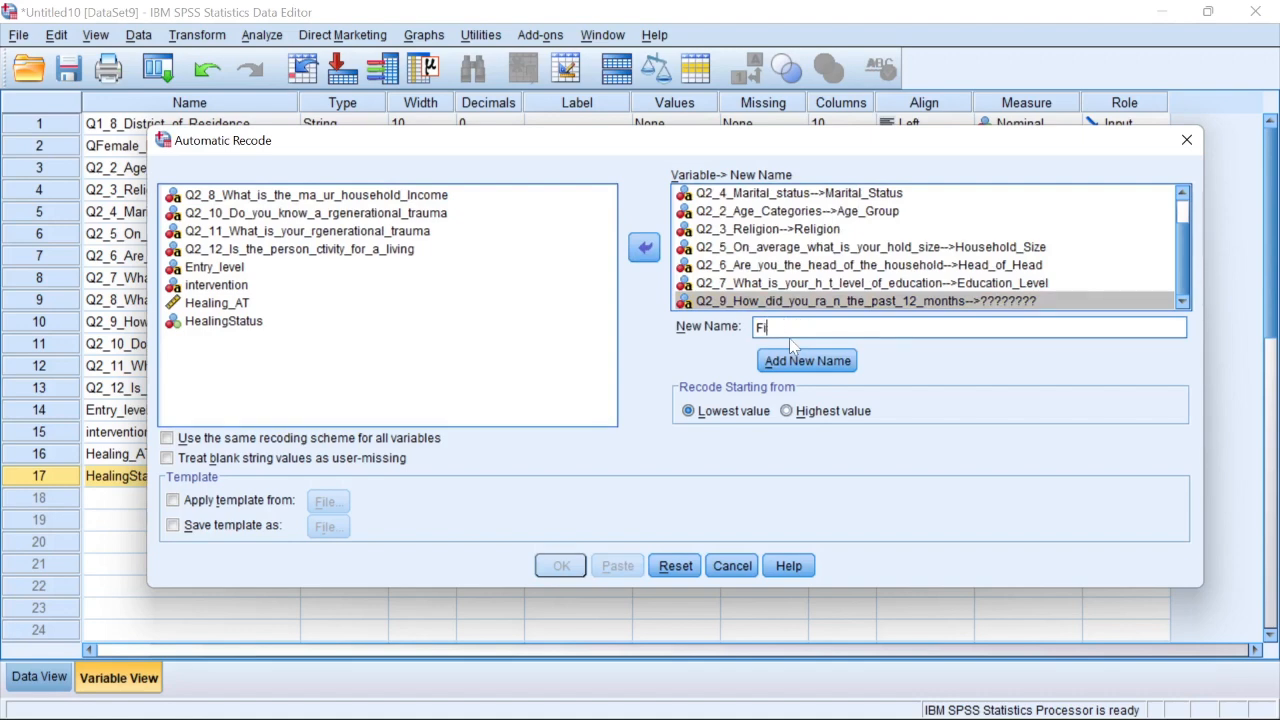
text(nancila_Stau)
key(BackSpace)
text(tus)
click(803, 362)
- Add Q2_10_Do_you_know_a_rgenerational_trauma to the variables being automatically recoded
click(250, 196)
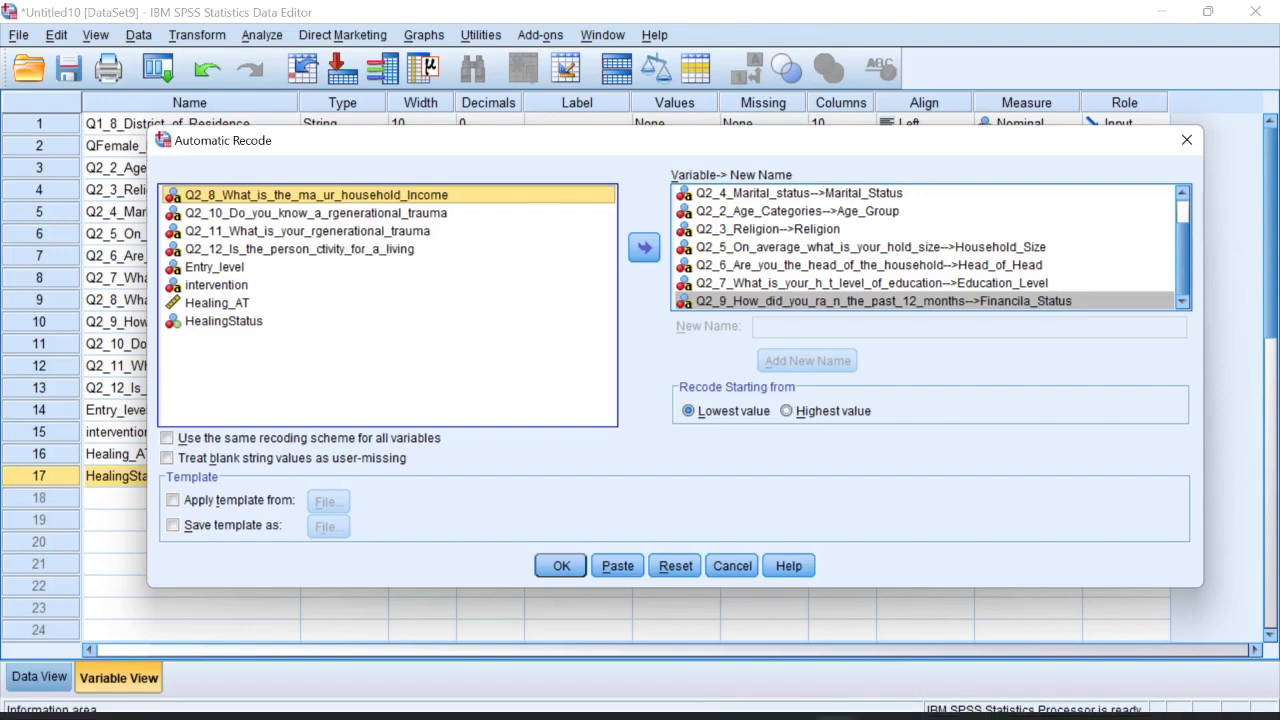
click(280, 214)
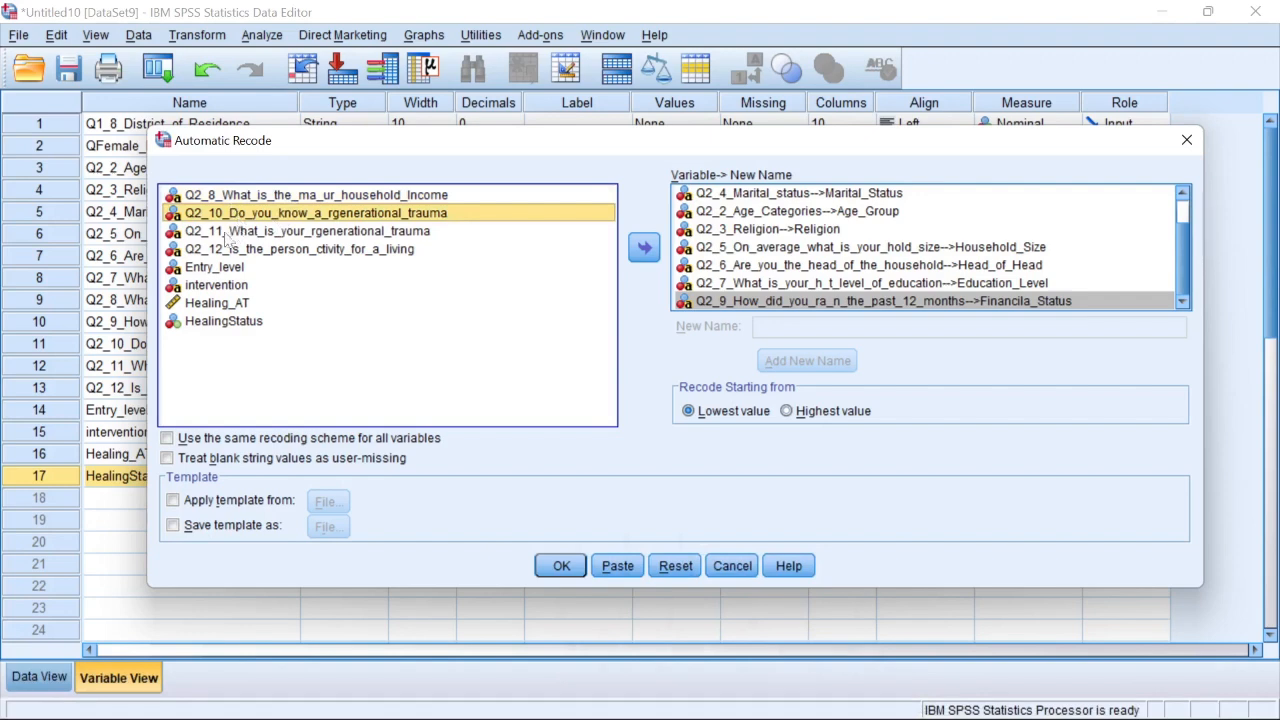
click(645, 250)
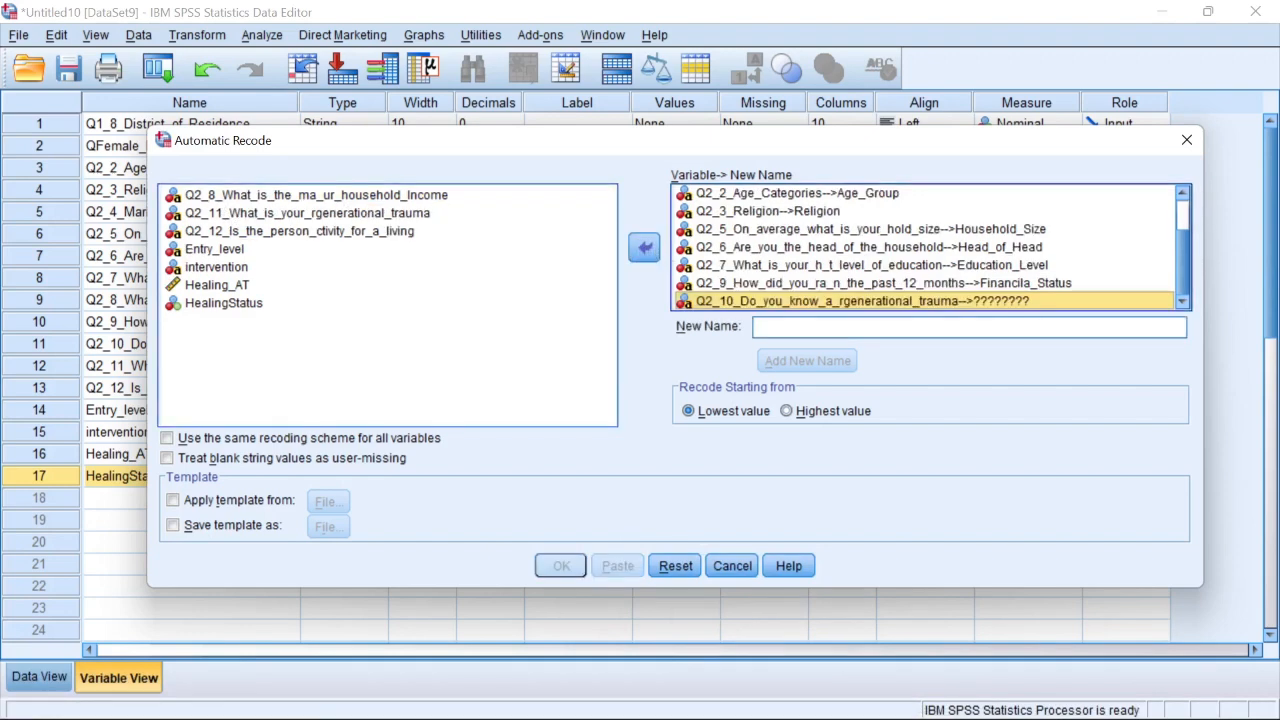
text(Knw)
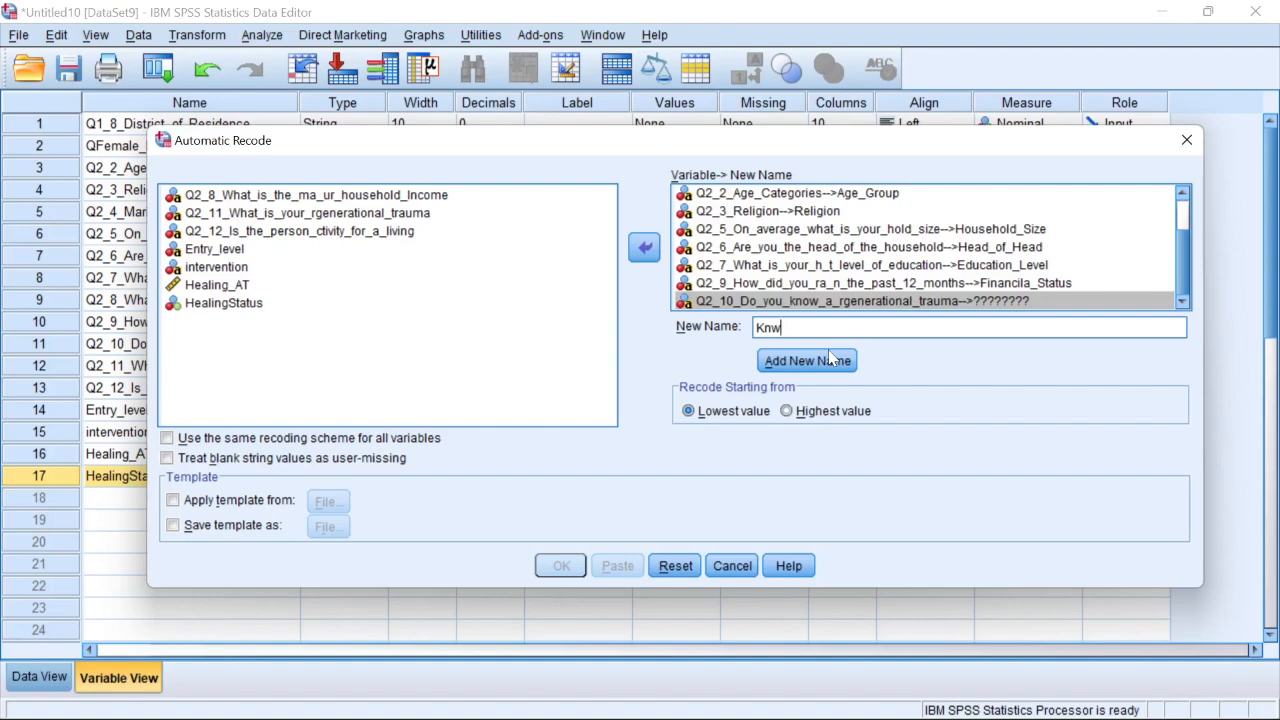
- Switch to the Datasets SPSS workbook in Excel and examine the Q2_10 column's header and answers on the Model sheet
mouse_move(873, 703)
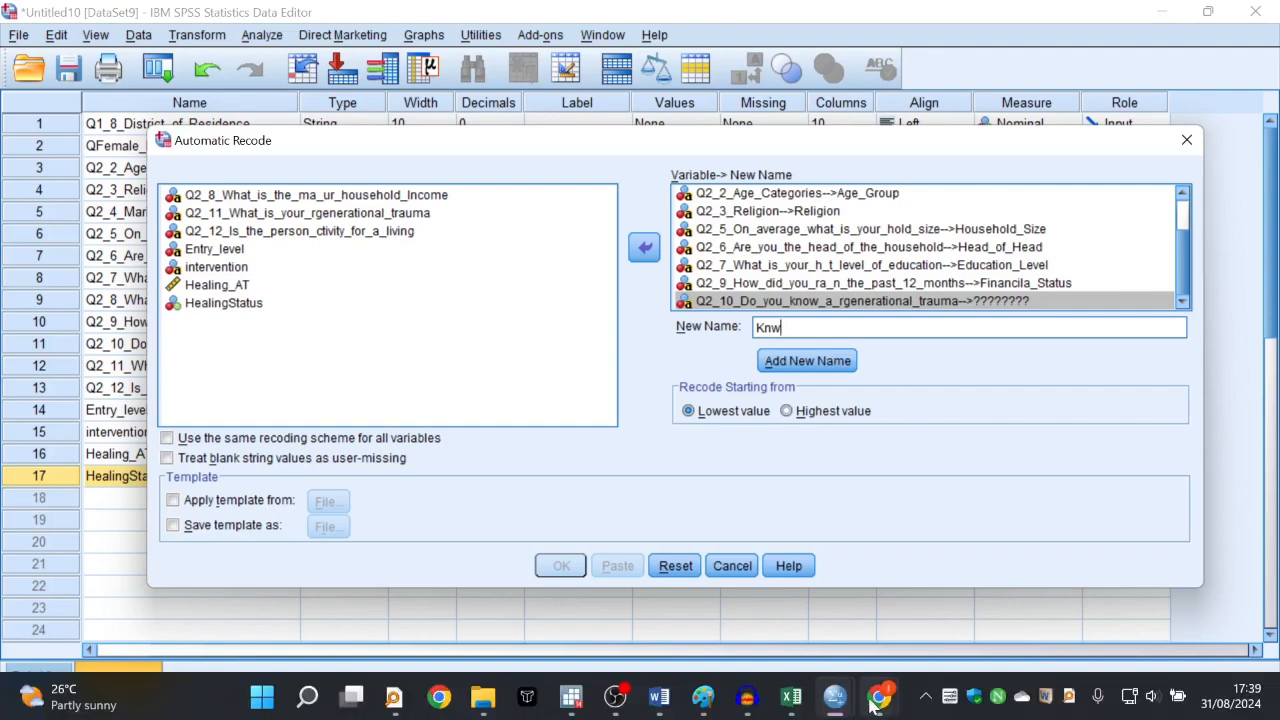
mouse_move(795, 700)
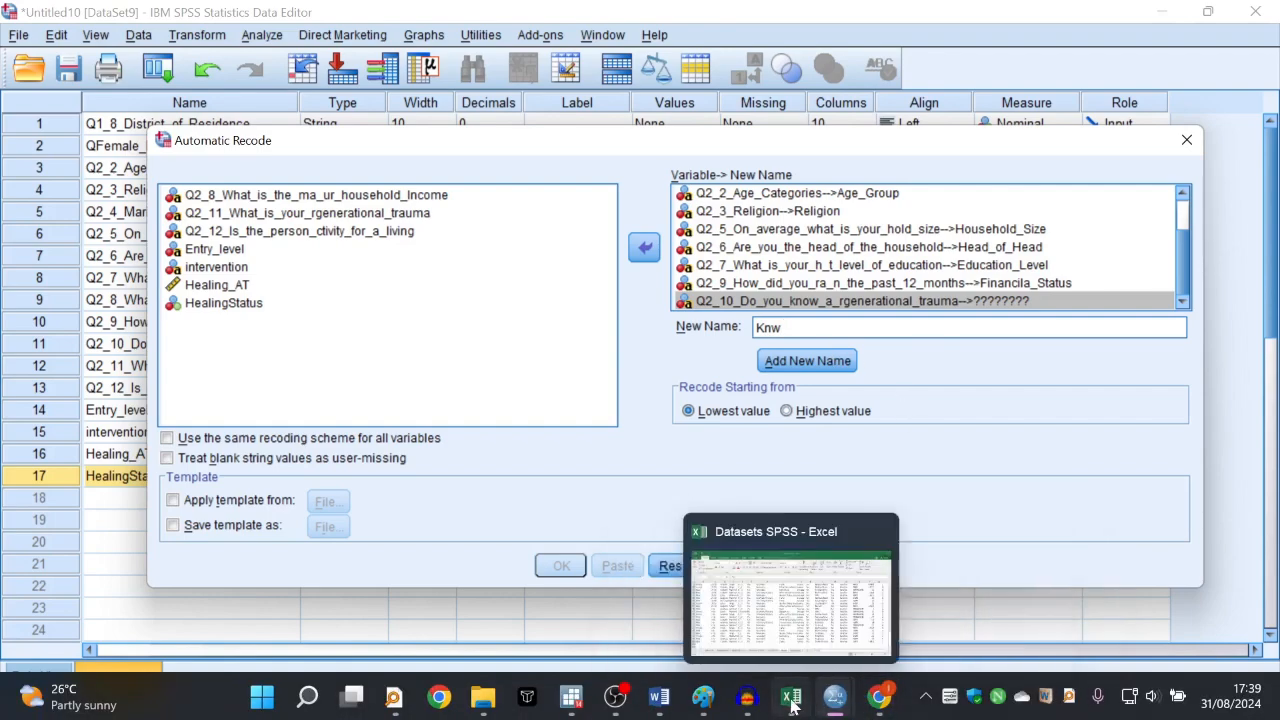
click(803, 628)
scroll(1209, 457, up, 17)
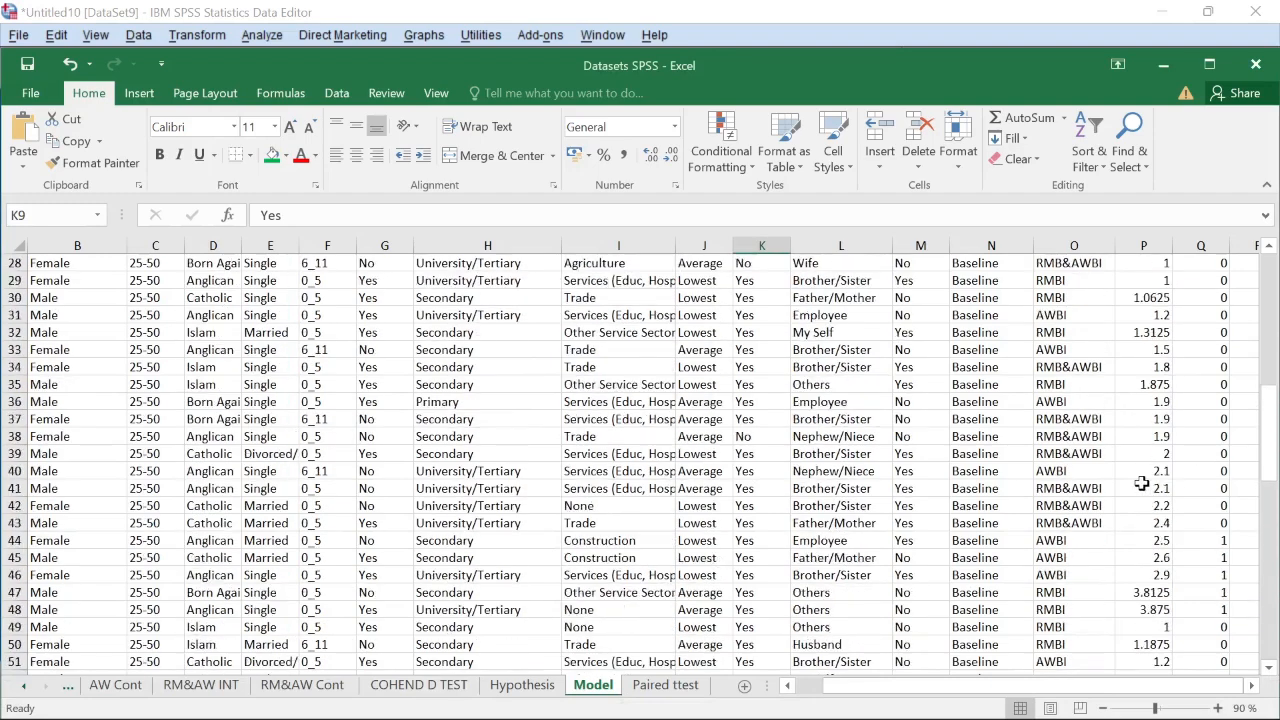
scroll(1141, 484, up, 9)
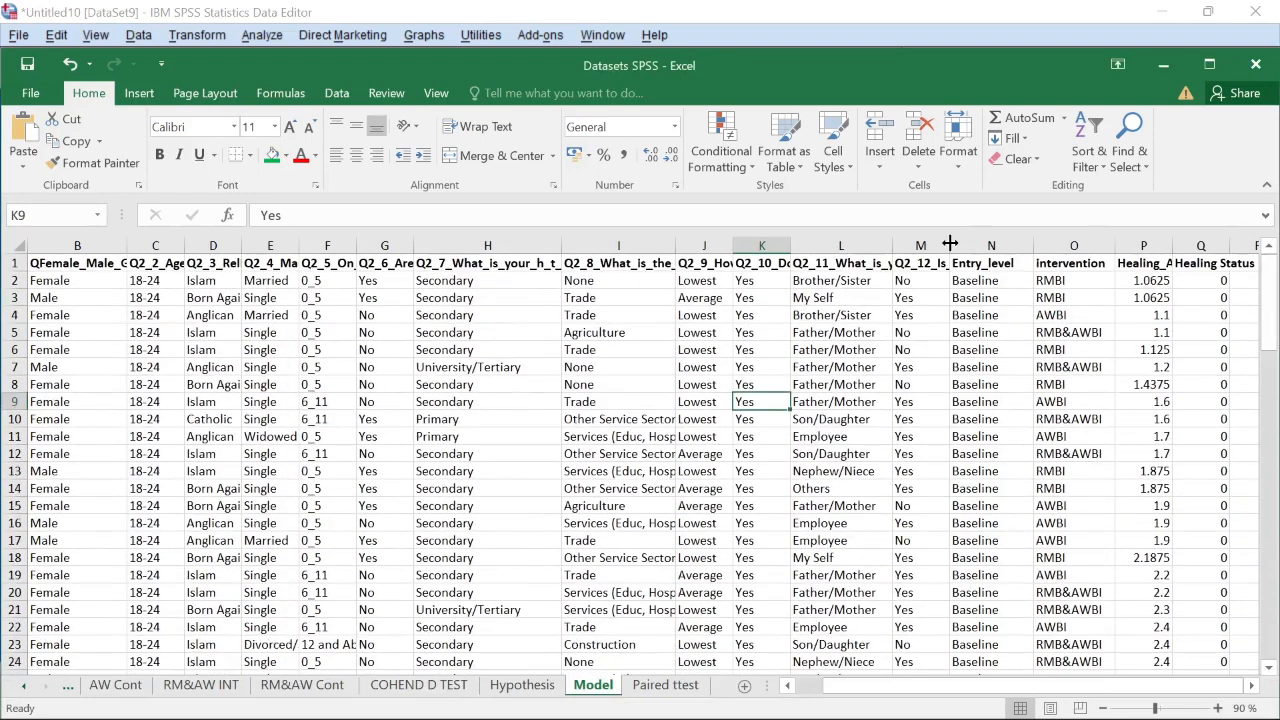
click(785, 262)
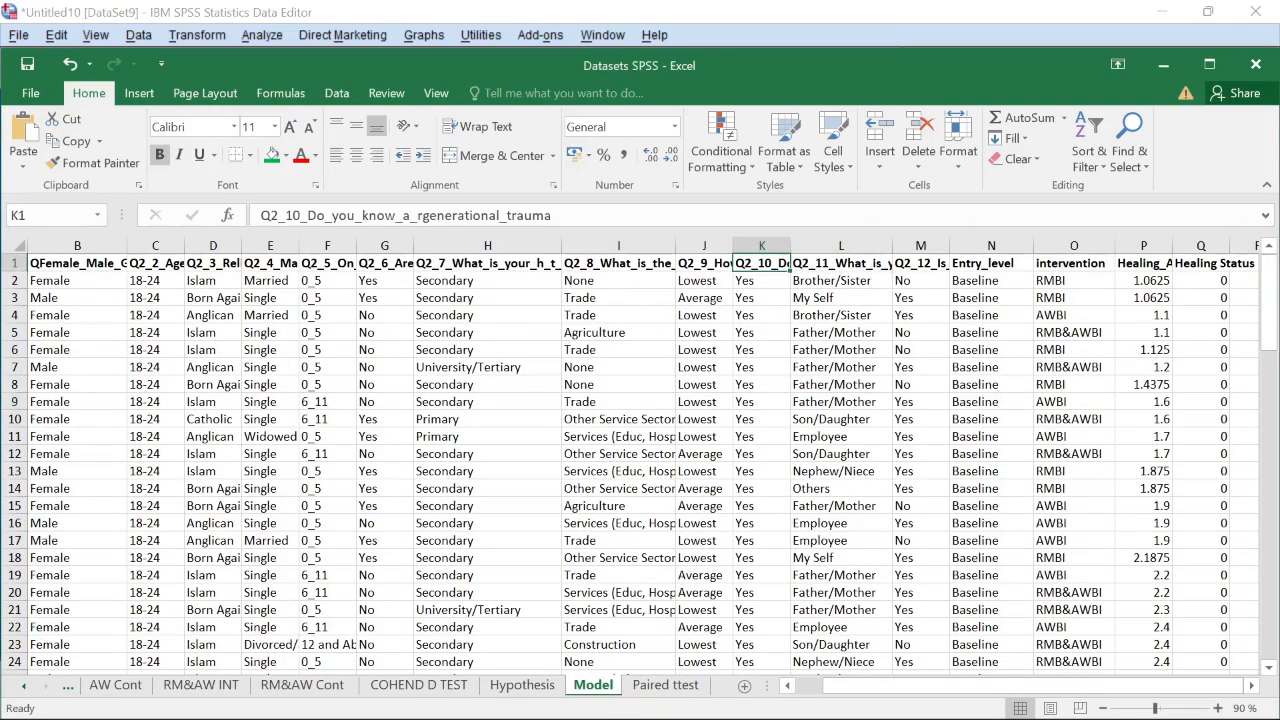
scroll(830, 450, down, 7)
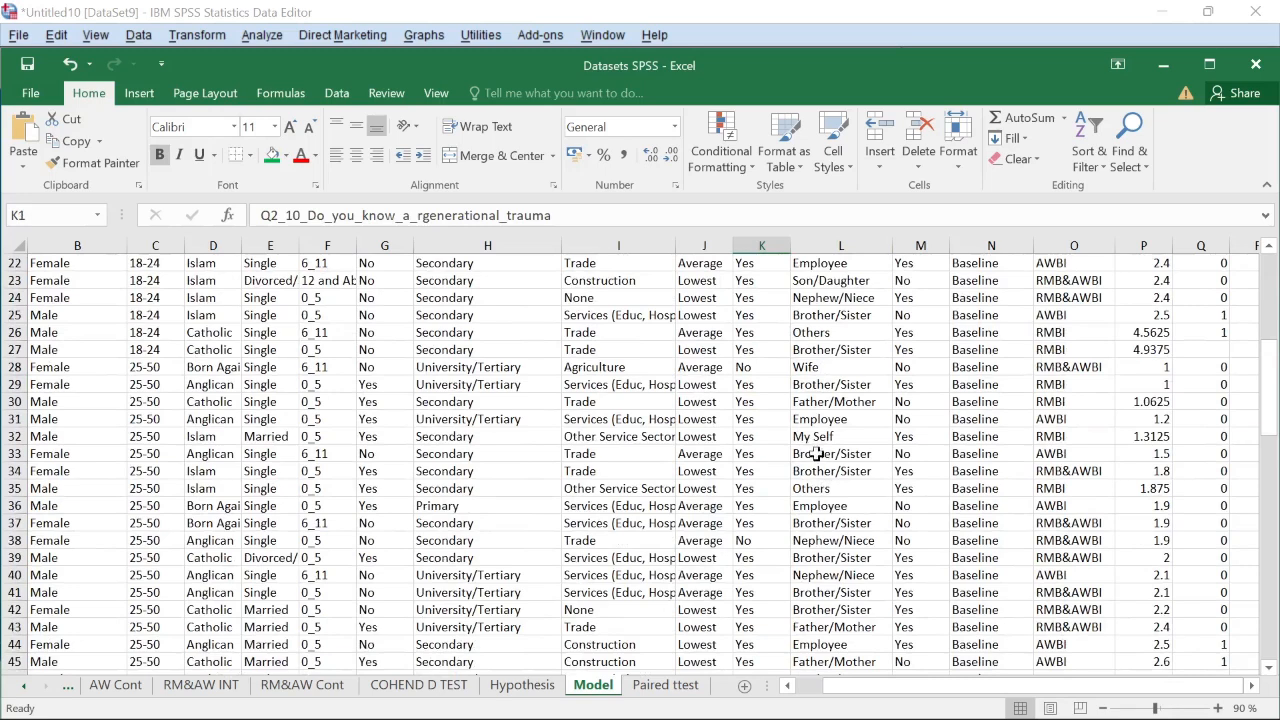
click(1163, 63)
- Name the new variable for Q2_10_Do_you_know_a_rgenerational_trauma Know_Someone in the SPSS automatic recode
text(Knw)
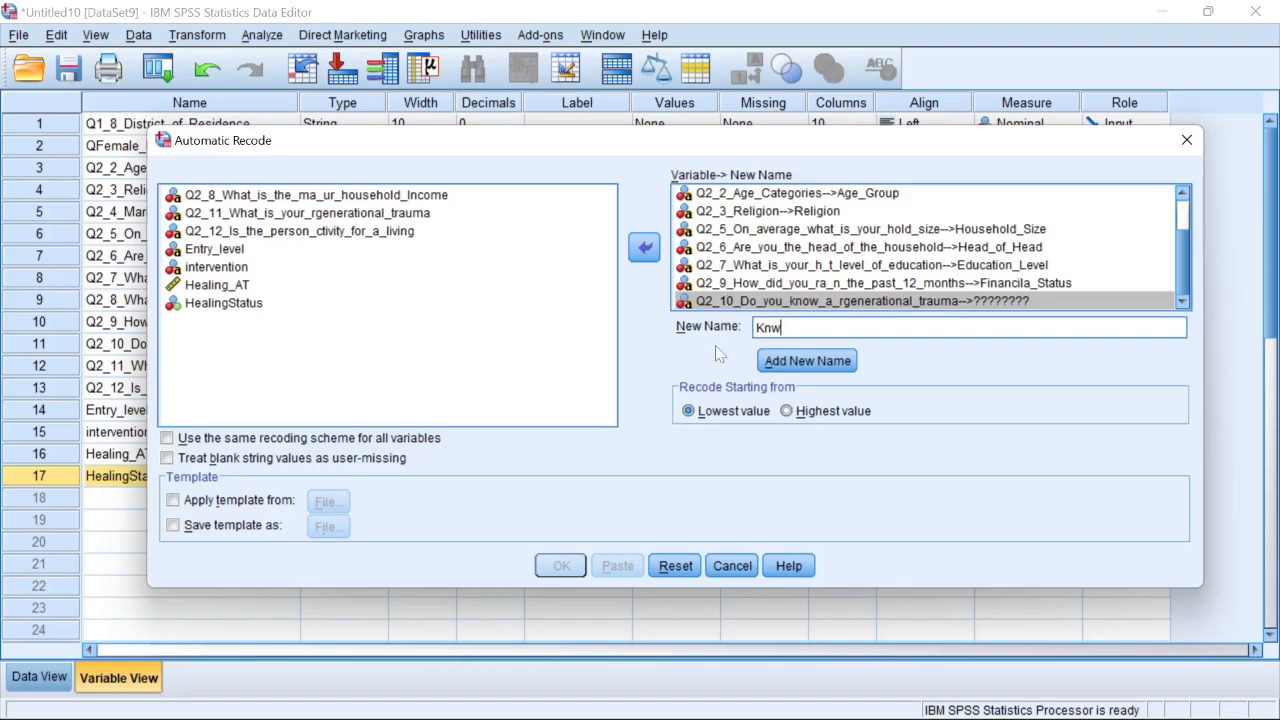
key(BackSpace)
text(ow_Someone)
click(807, 361)
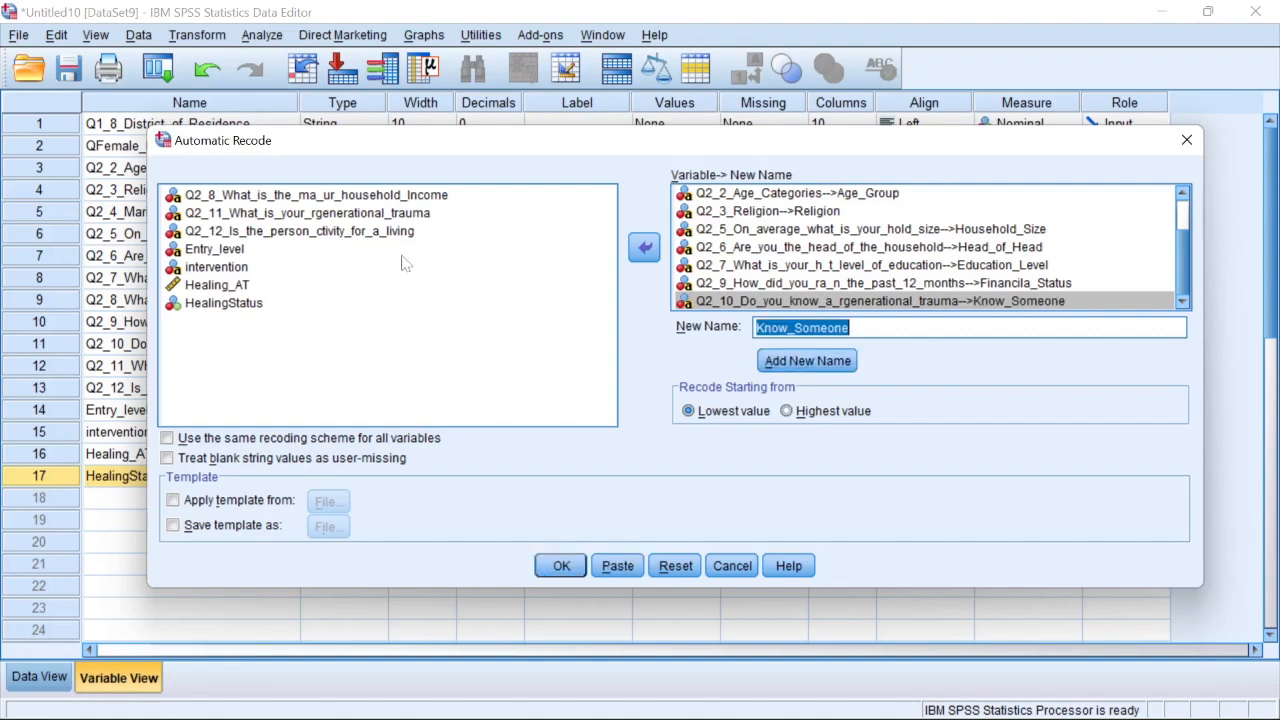
- Switch to the Datasets SPSS workbook in Excel and examine the Q2_11 column's answers on the Model sheet
click(356, 201)
click(335, 215)
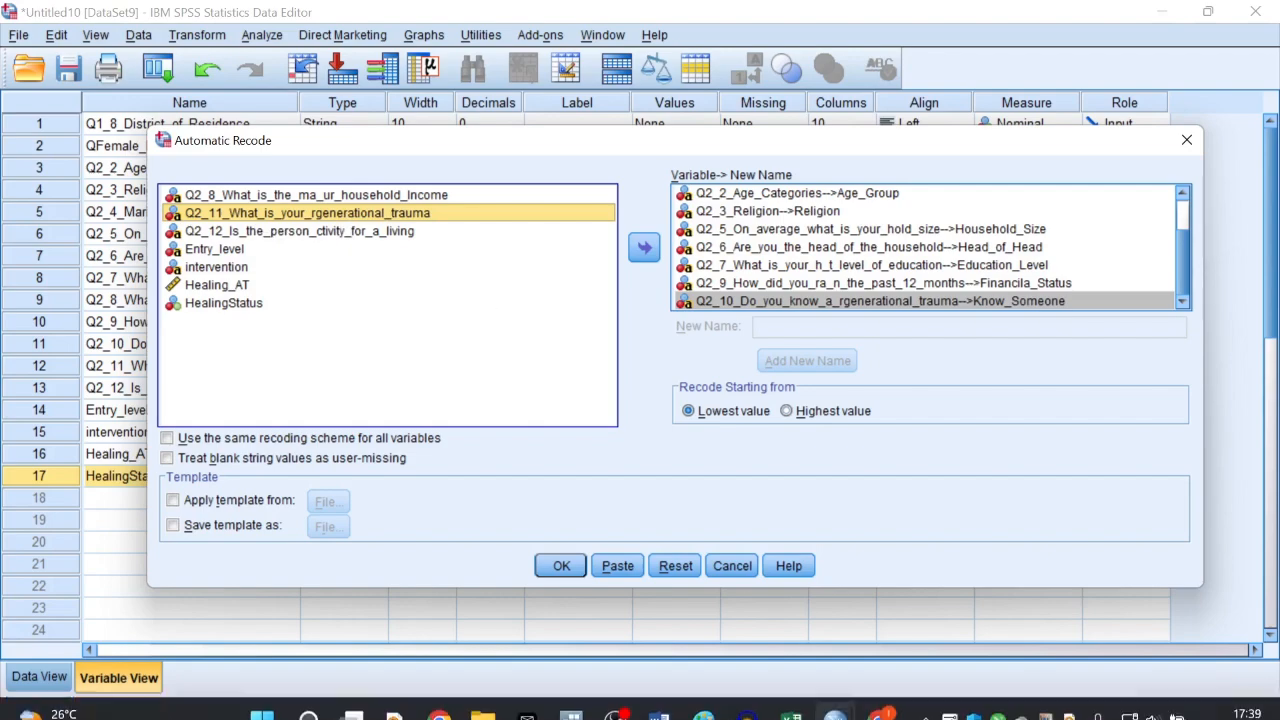
mouse_move(795, 706)
click(804, 618)
scroll(880, 297, up, 7)
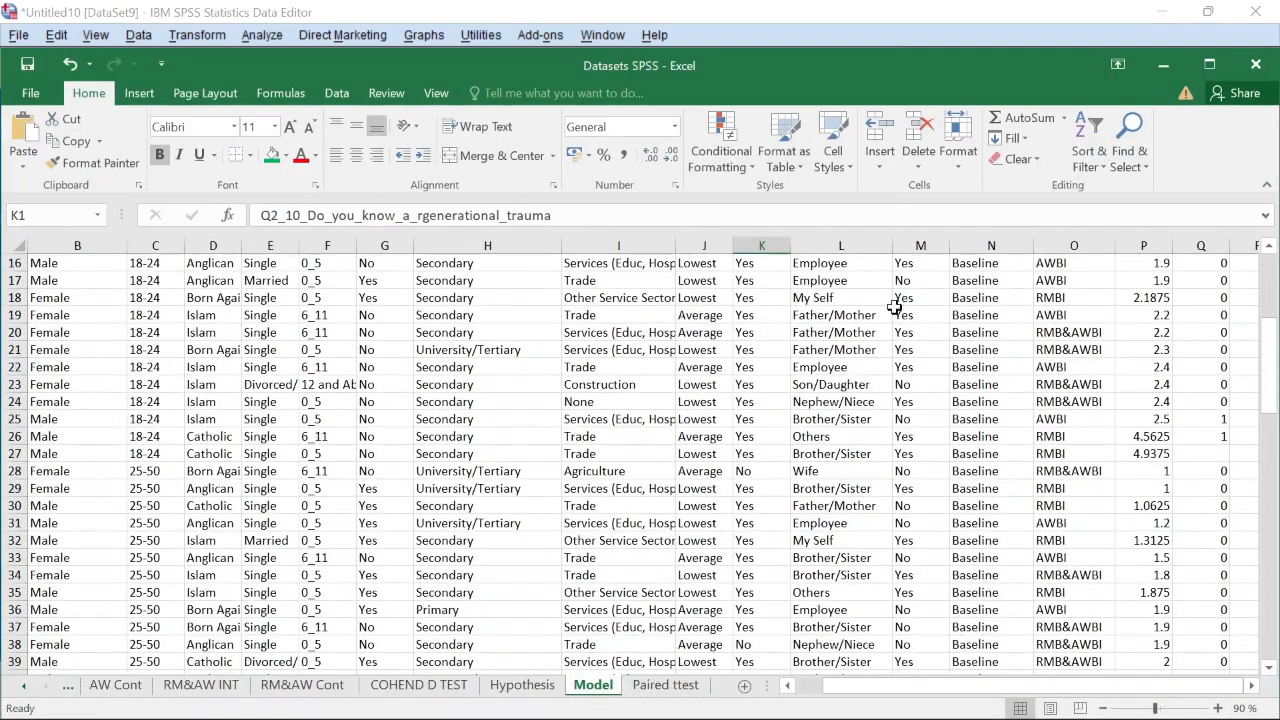
click(862, 298)
scroll(840, 288, up, 1)
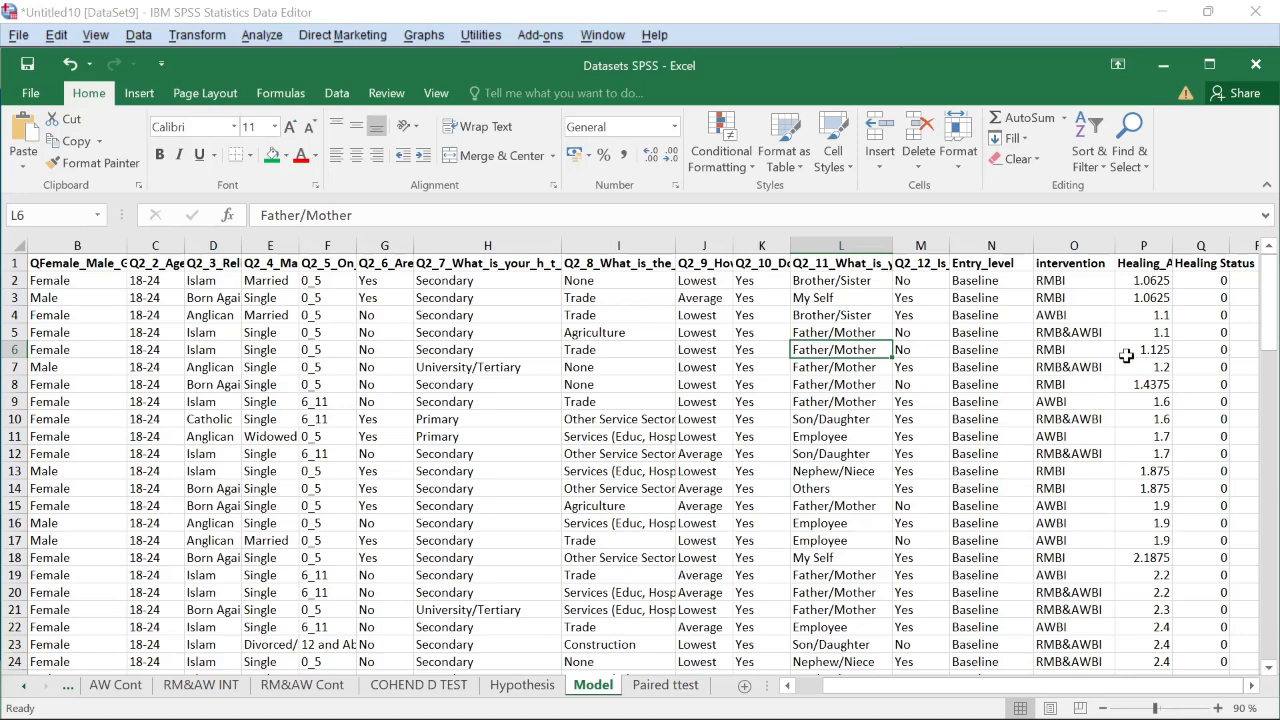
click(1163, 63)
- Select Q2_12_Is_the_person_ctivity_for_a_living in SPSS and check the full header of that column on Excel's Model sheet
click(262, 232)
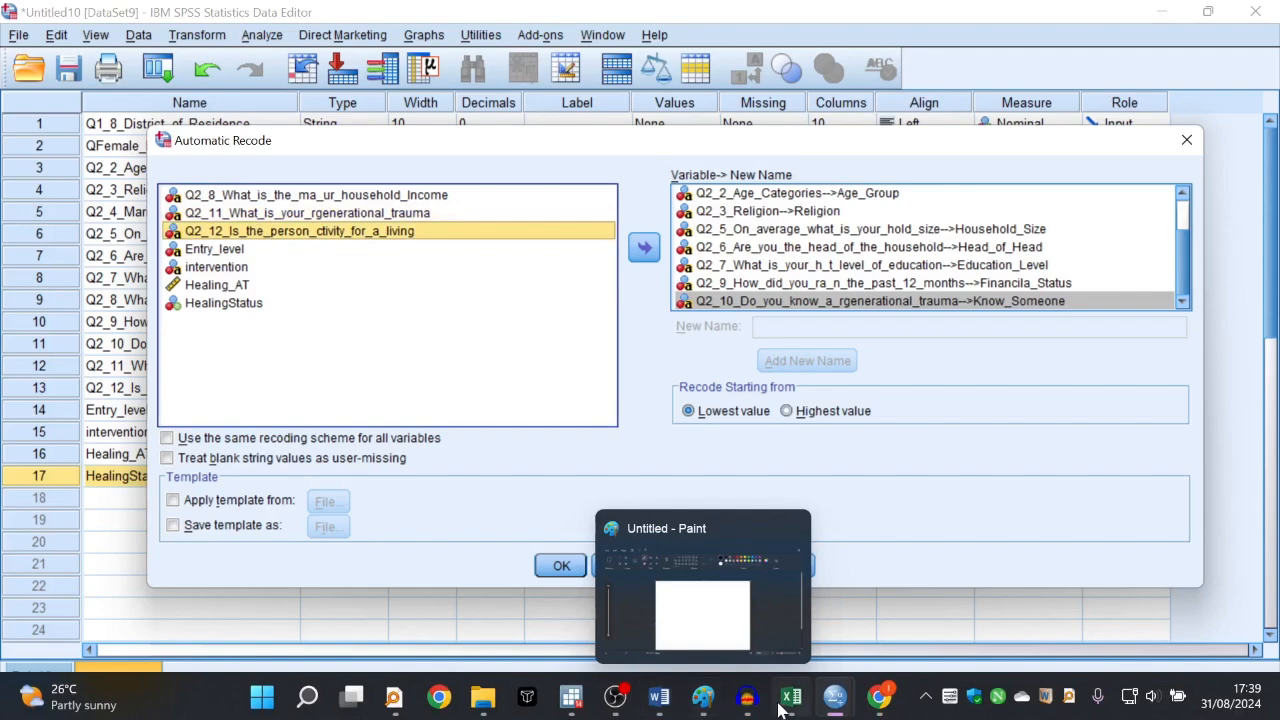
click(791, 697)
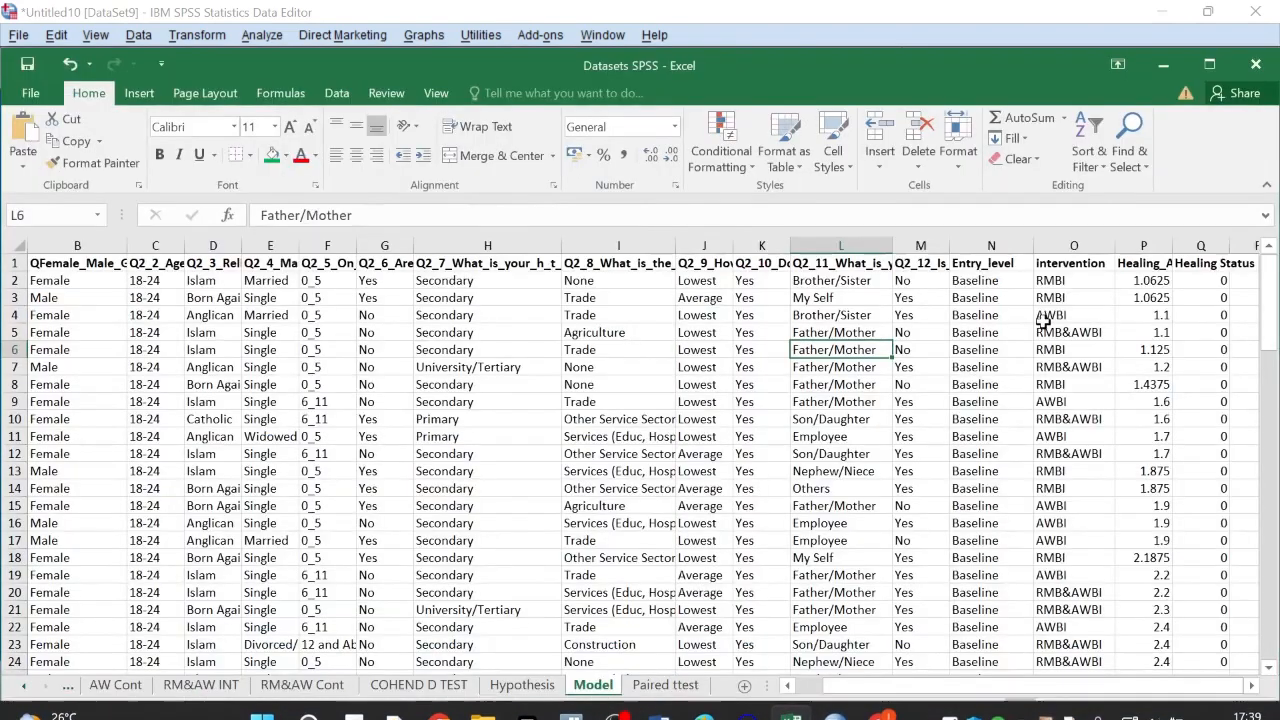
click(940, 262)
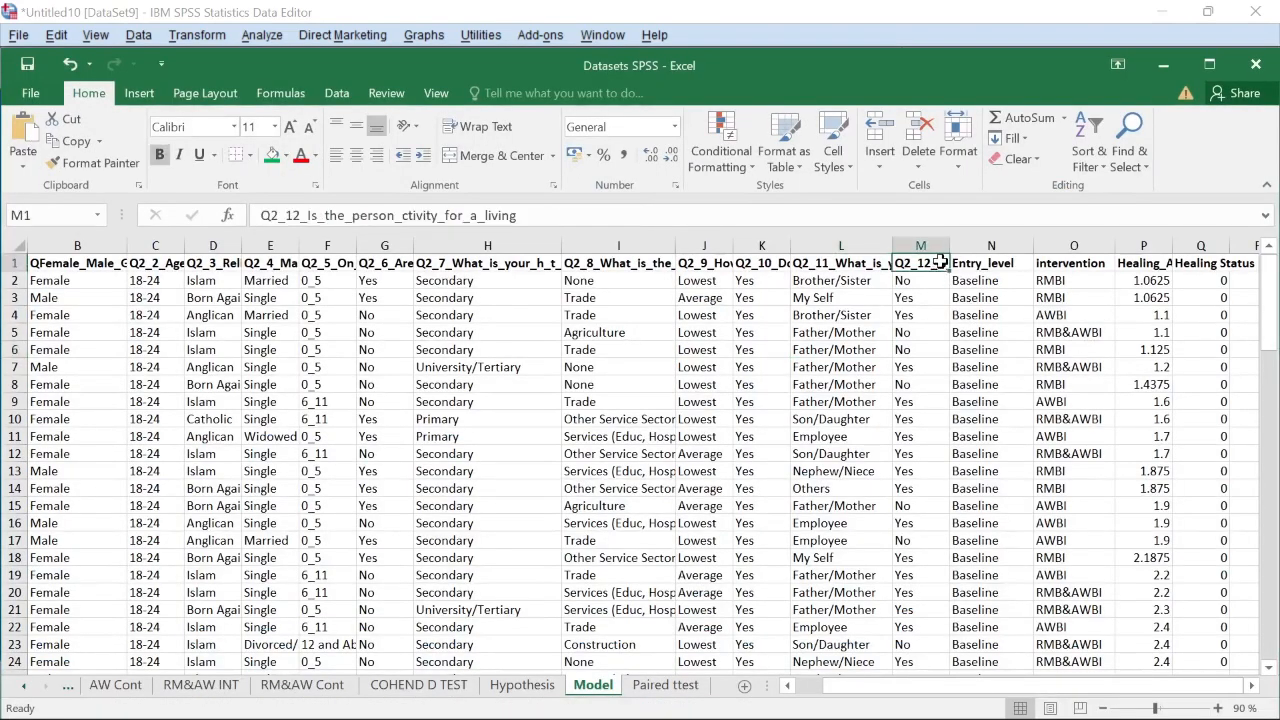
click(1163, 64)
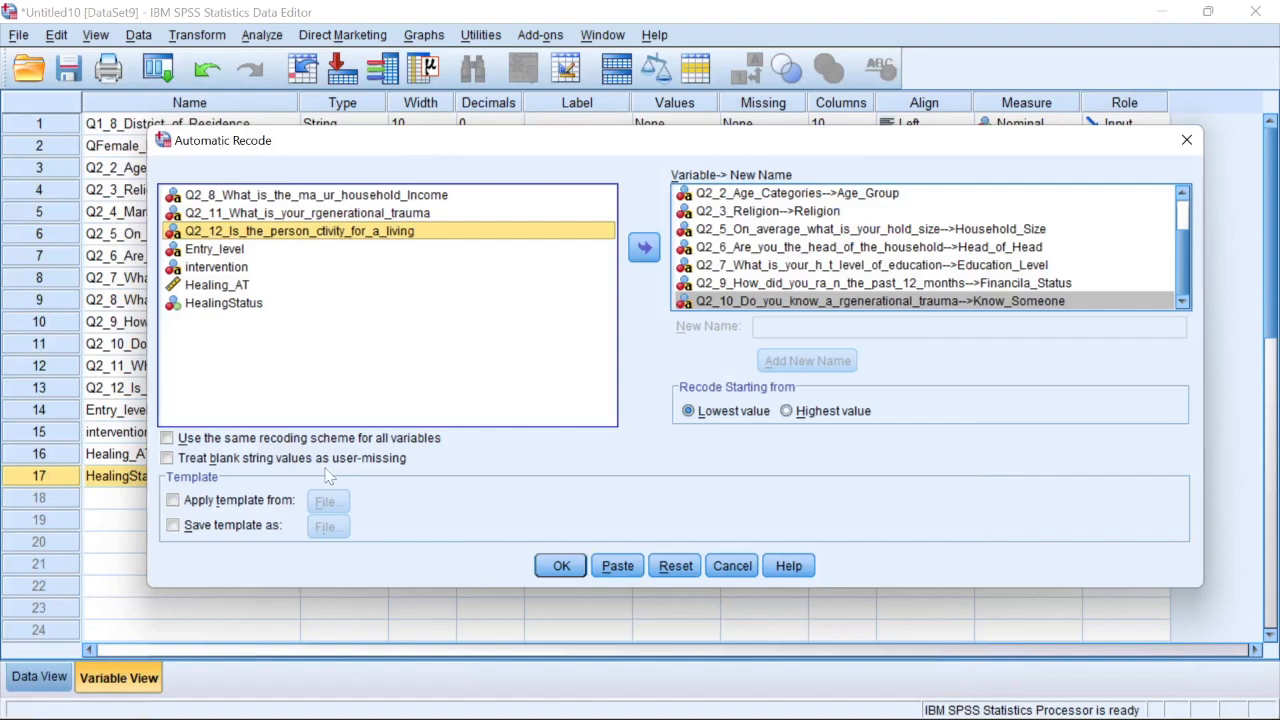
- Switch to Stata's Do-file Editor and copy the name Activity_Traumatized from the logistic command on line 32
mouse_move(792, 703)
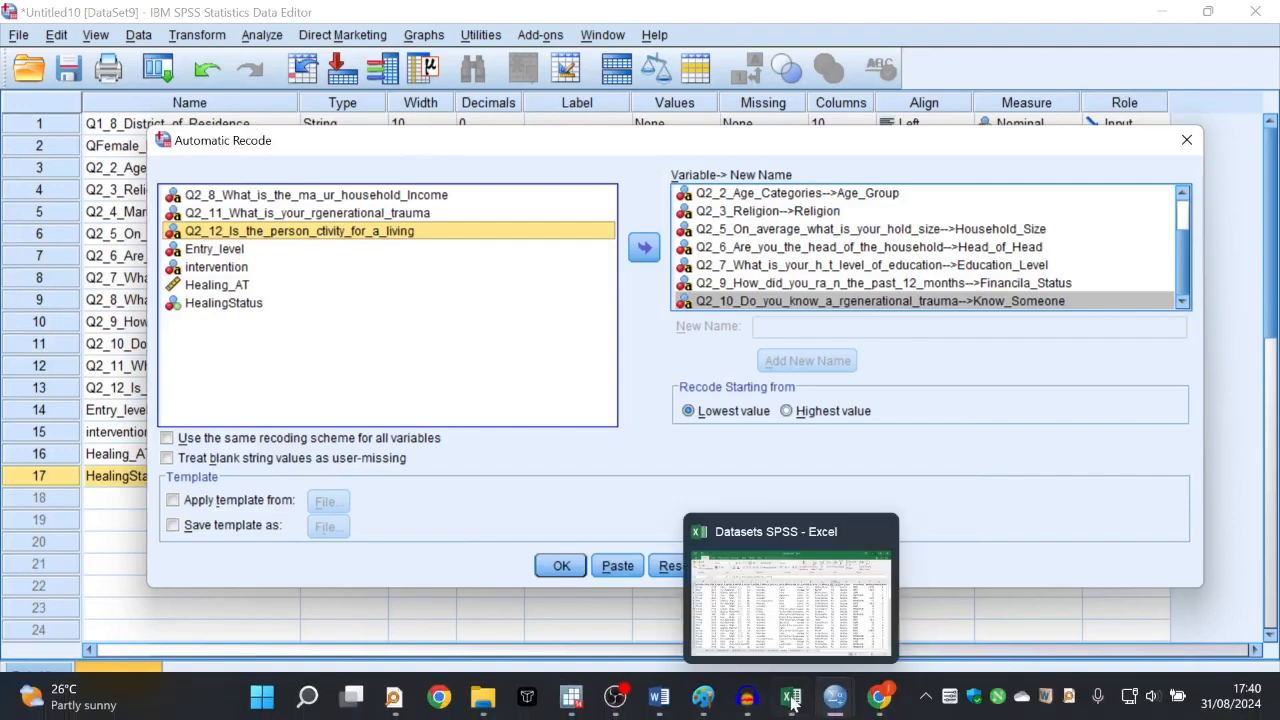
mouse_move(597, 662)
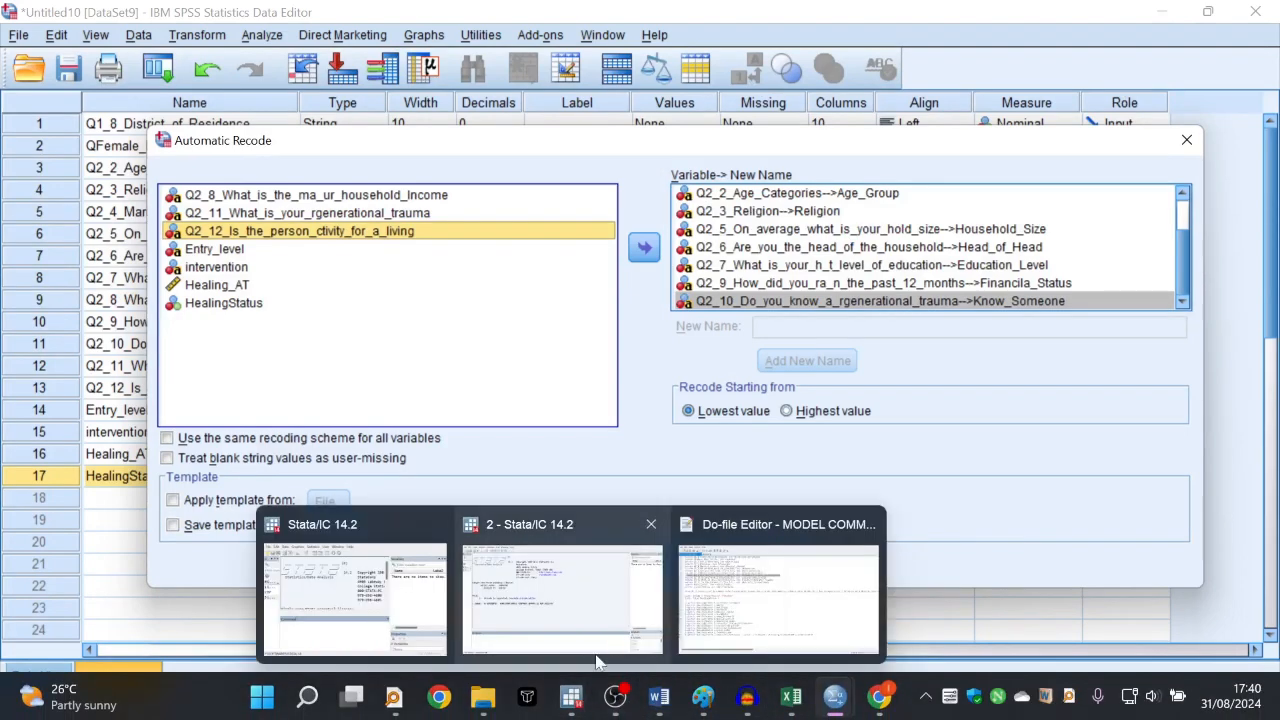
click(720, 590)
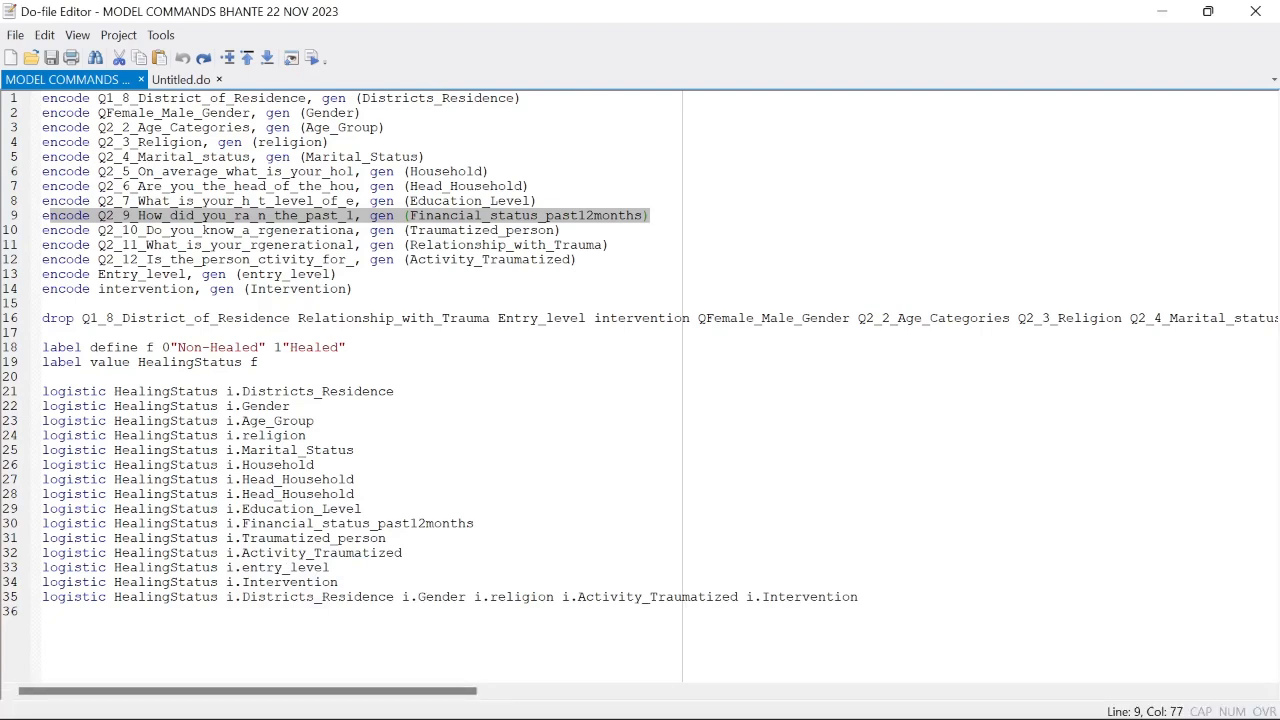
drag(241, 552, 402, 552)
key(ctrl+c)
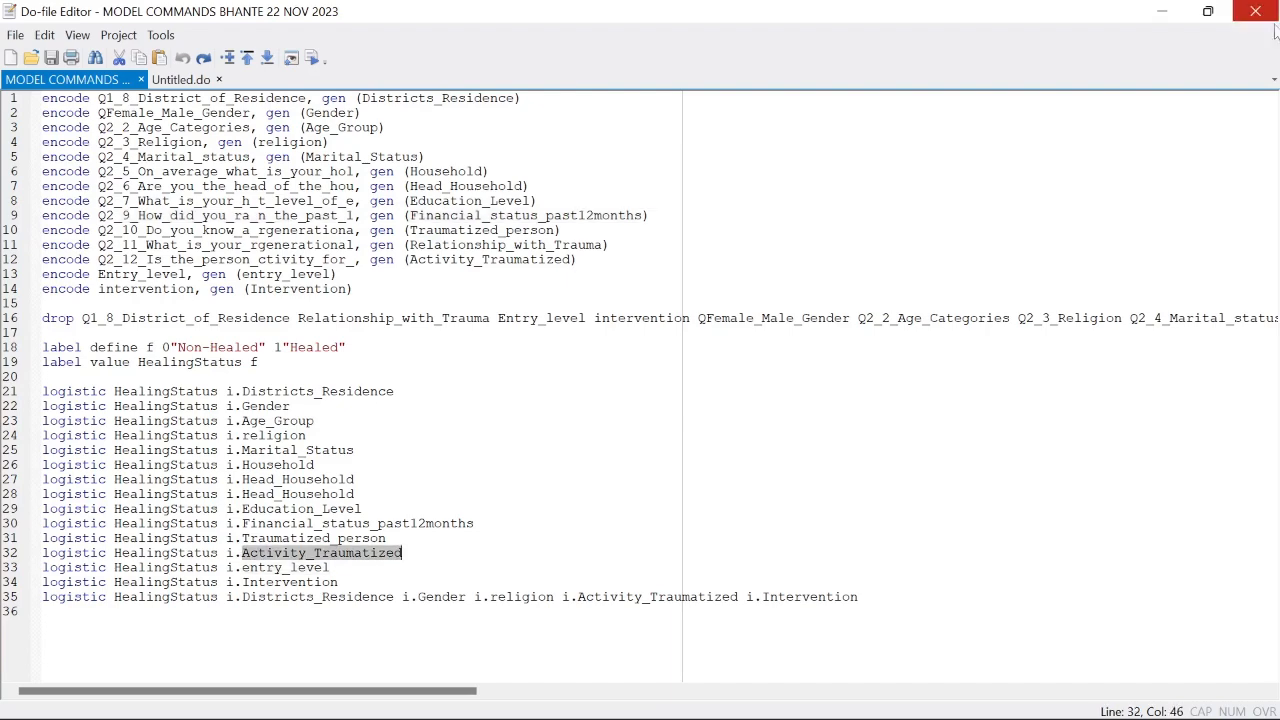
click(1168, 10)
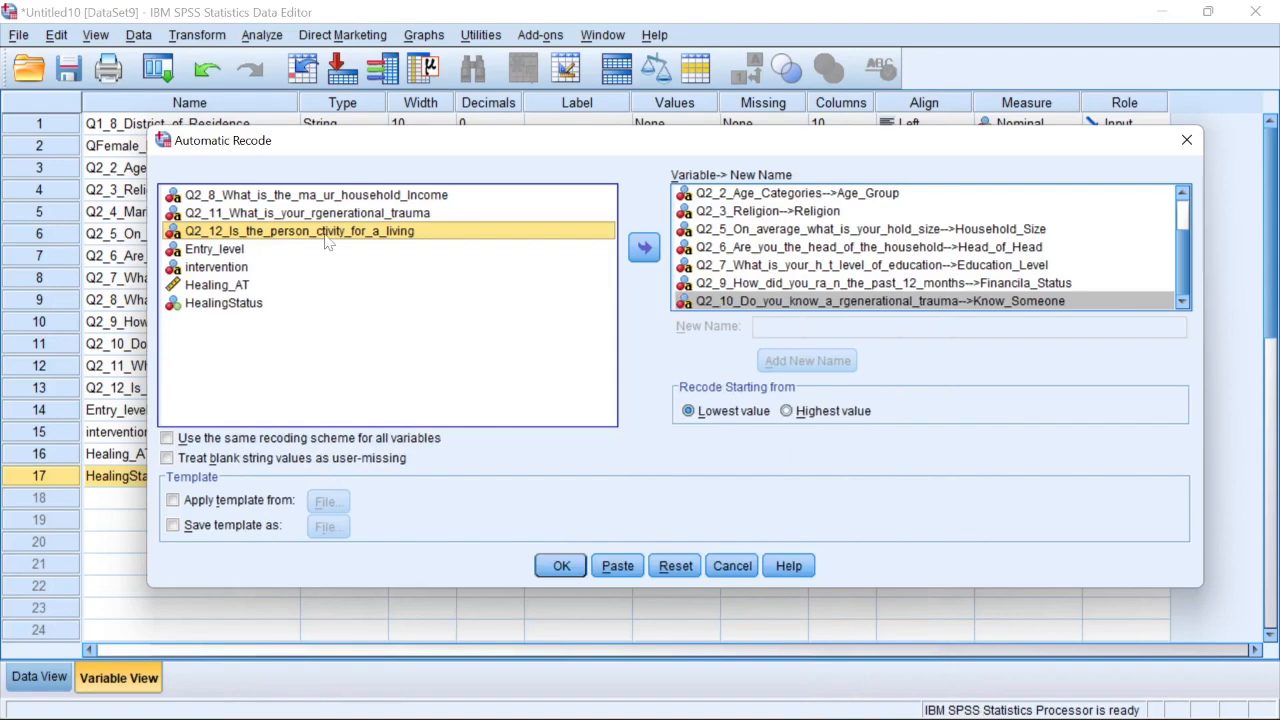
- Add Q2_12_Is_the_person_ctivity_for_a_living to the SPSS automatic recode and name its new variable Activity_Traumatized
click(644, 247)
key(ctrl+v)
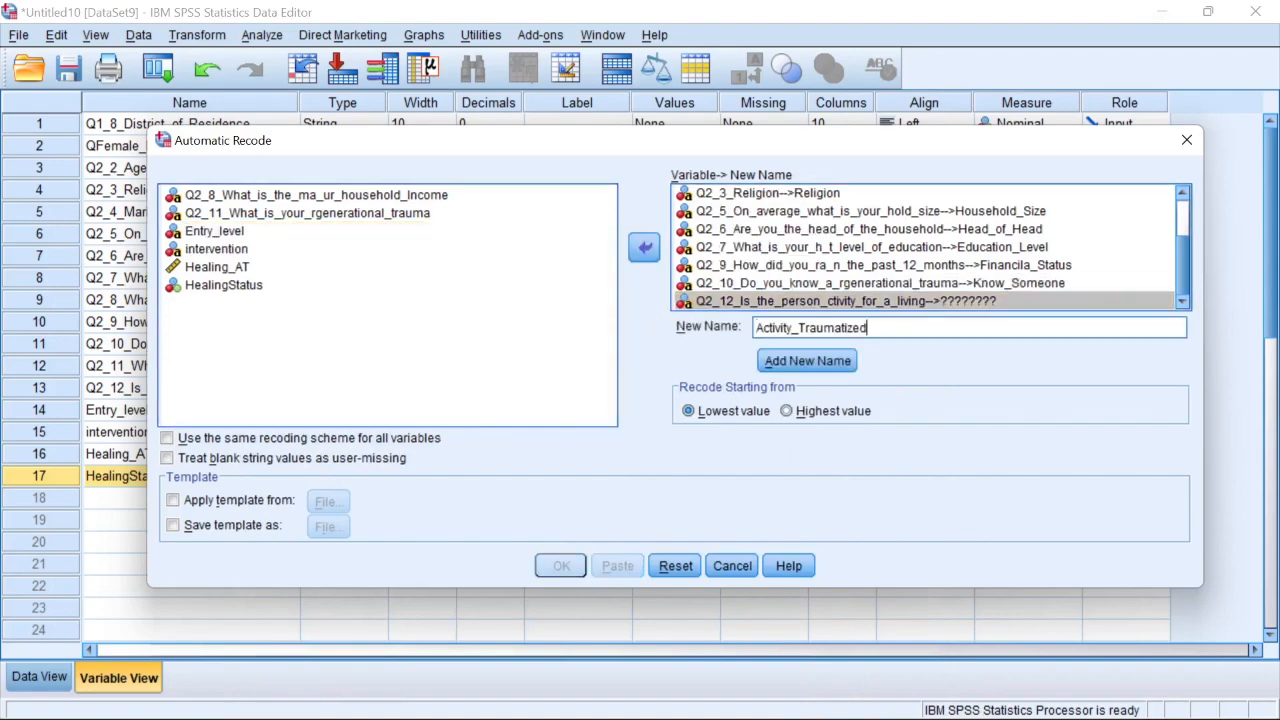
click(808, 360)
- Switch to Stata's Do-file Editor and check the entry_level variable name in the logistic command on line 33
mouse_move(572, 694)
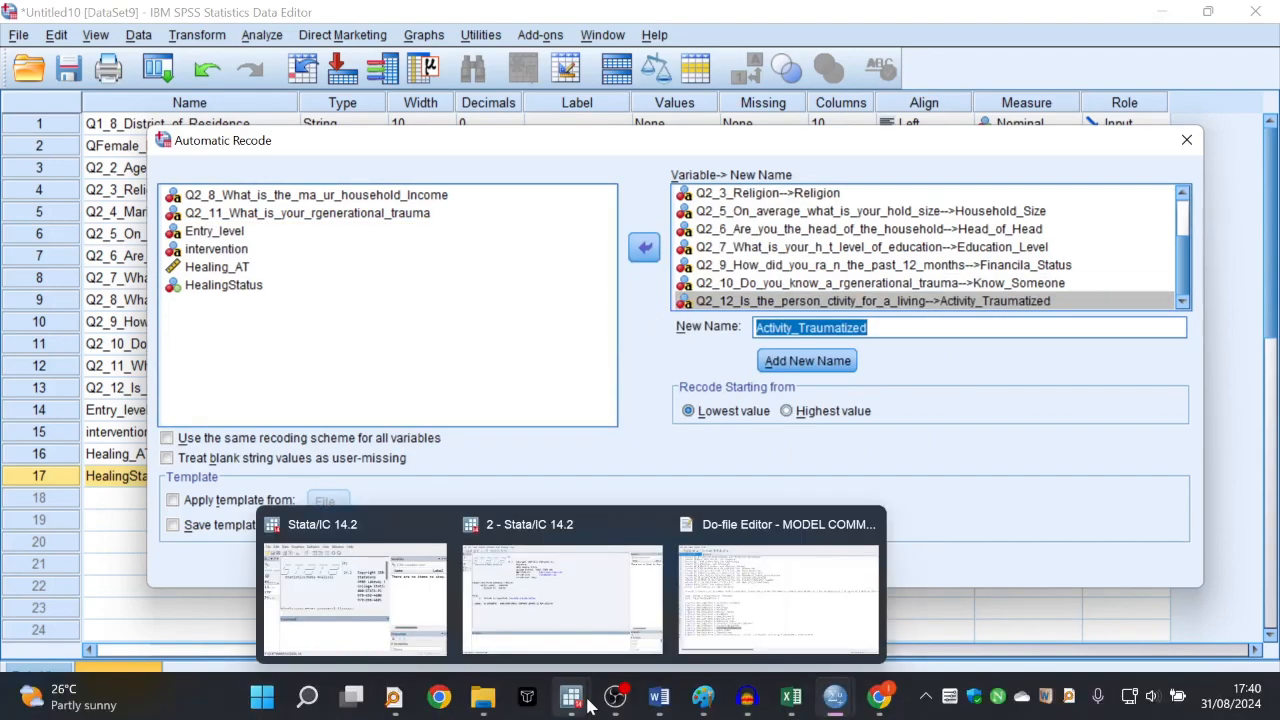
click(756, 589)
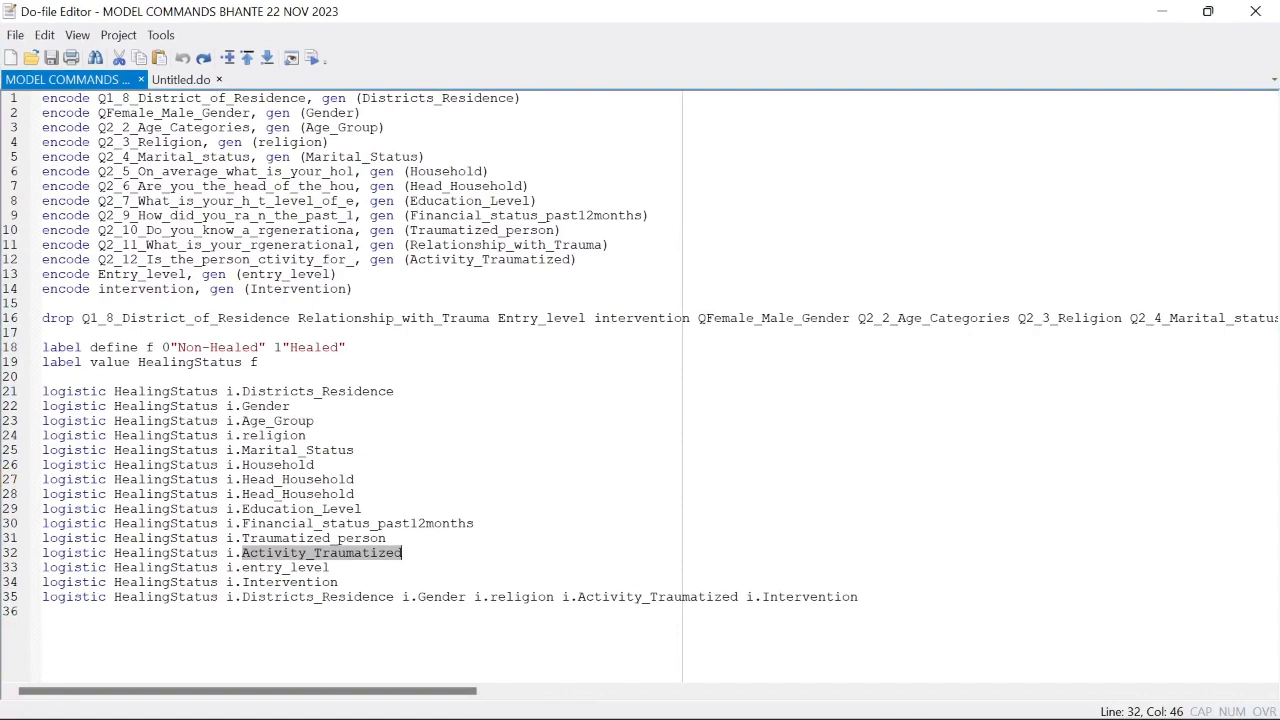
drag(242, 567, 331, 568)
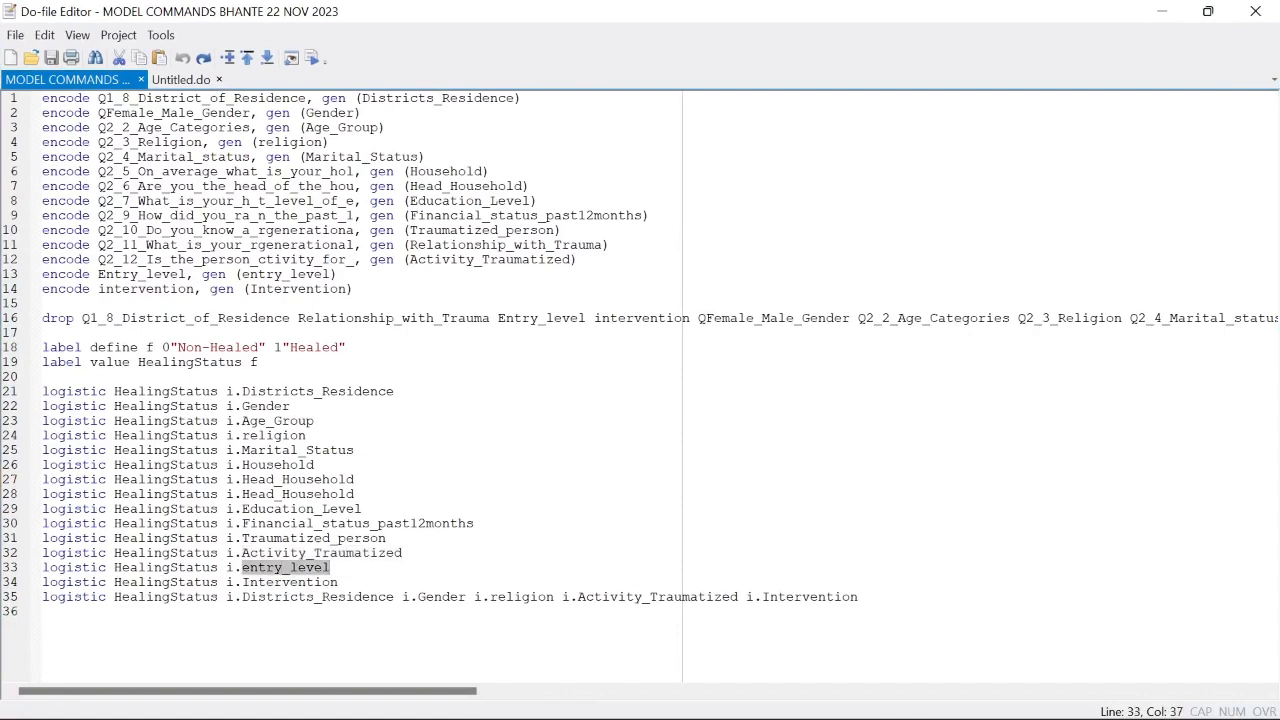
click(331, 568)
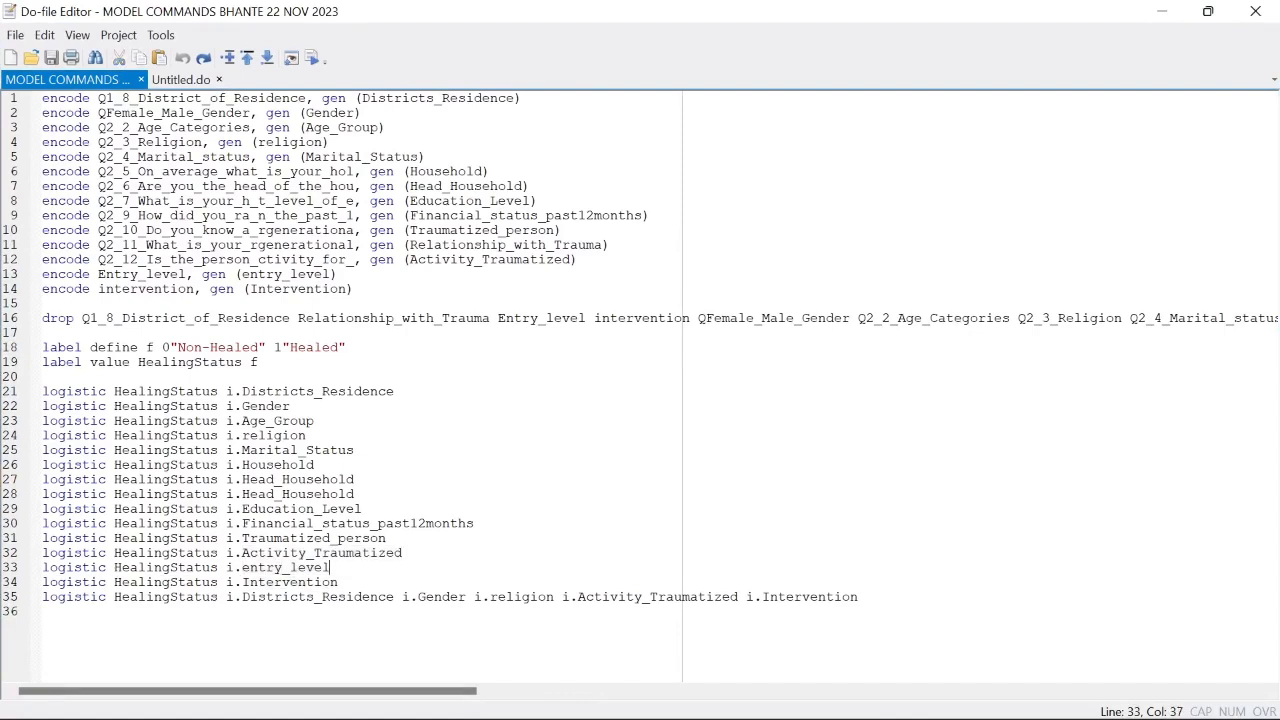
click(1158, 10)
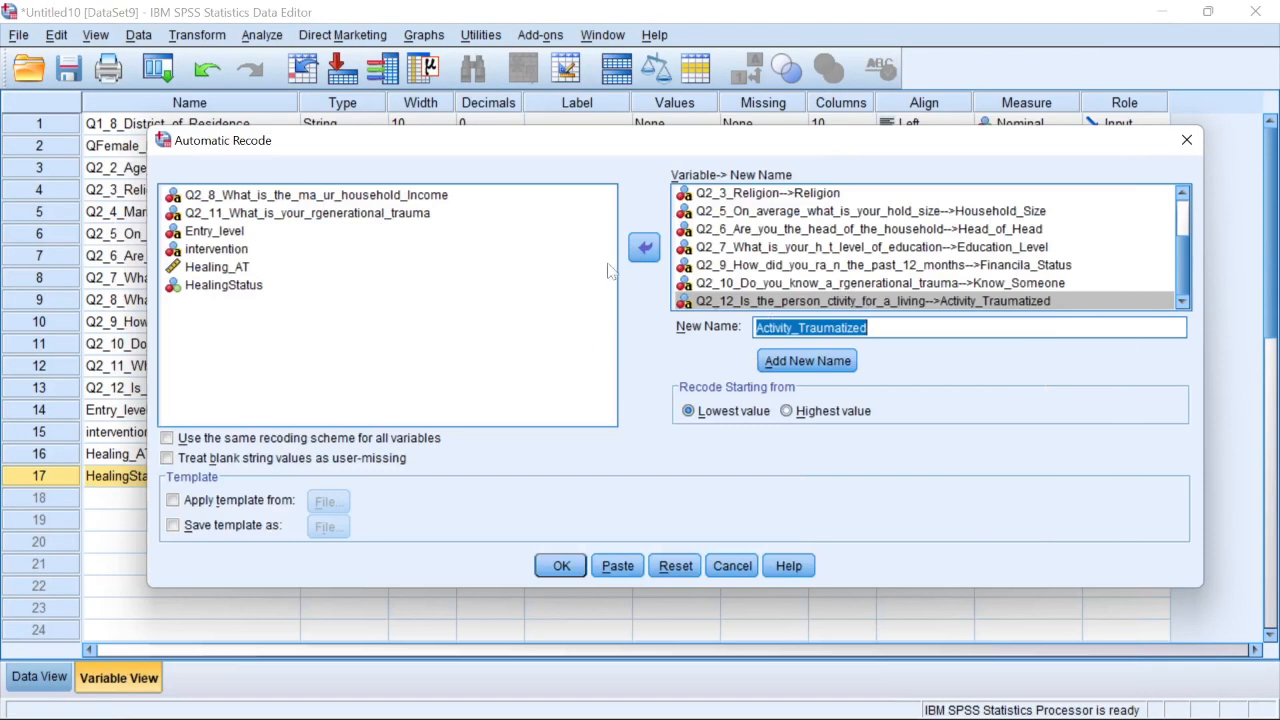
- Add the intervention variable to the SPSS automatic recode and try to name its new variable Intervention
click(226, 240)
click(224, 236)
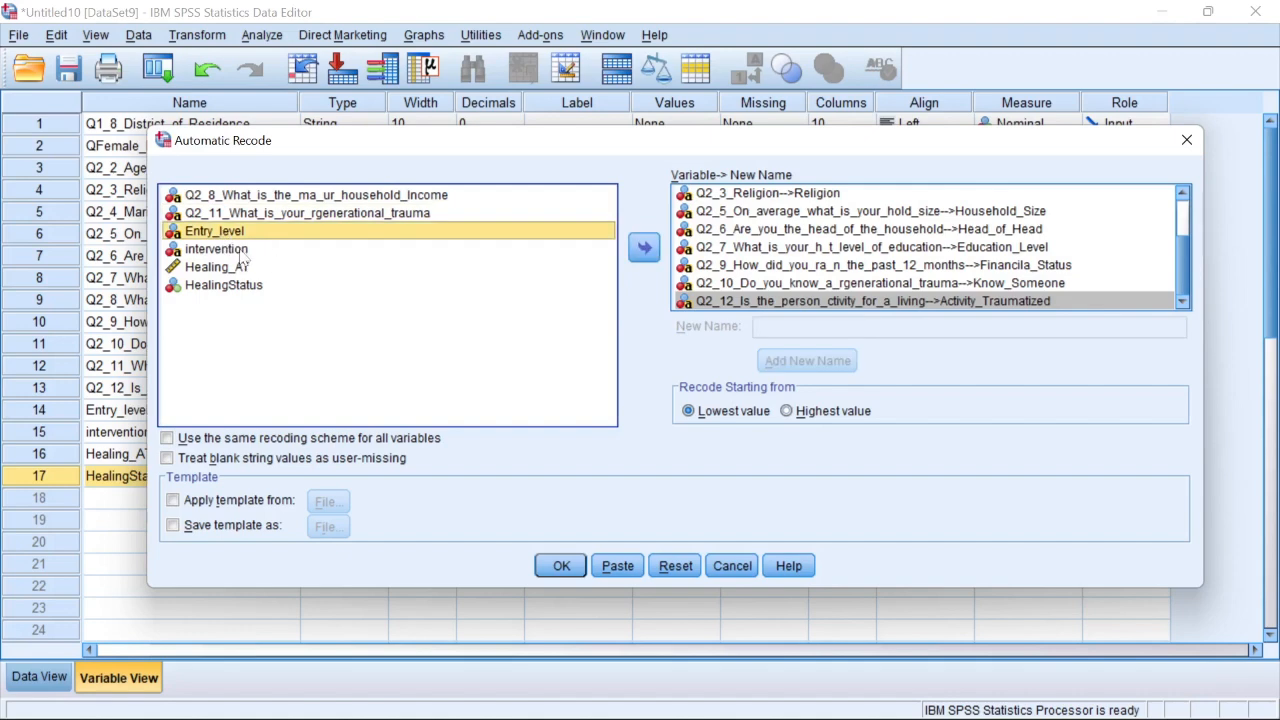
click(250, 251)
click(644, 247)
click(818, 327)
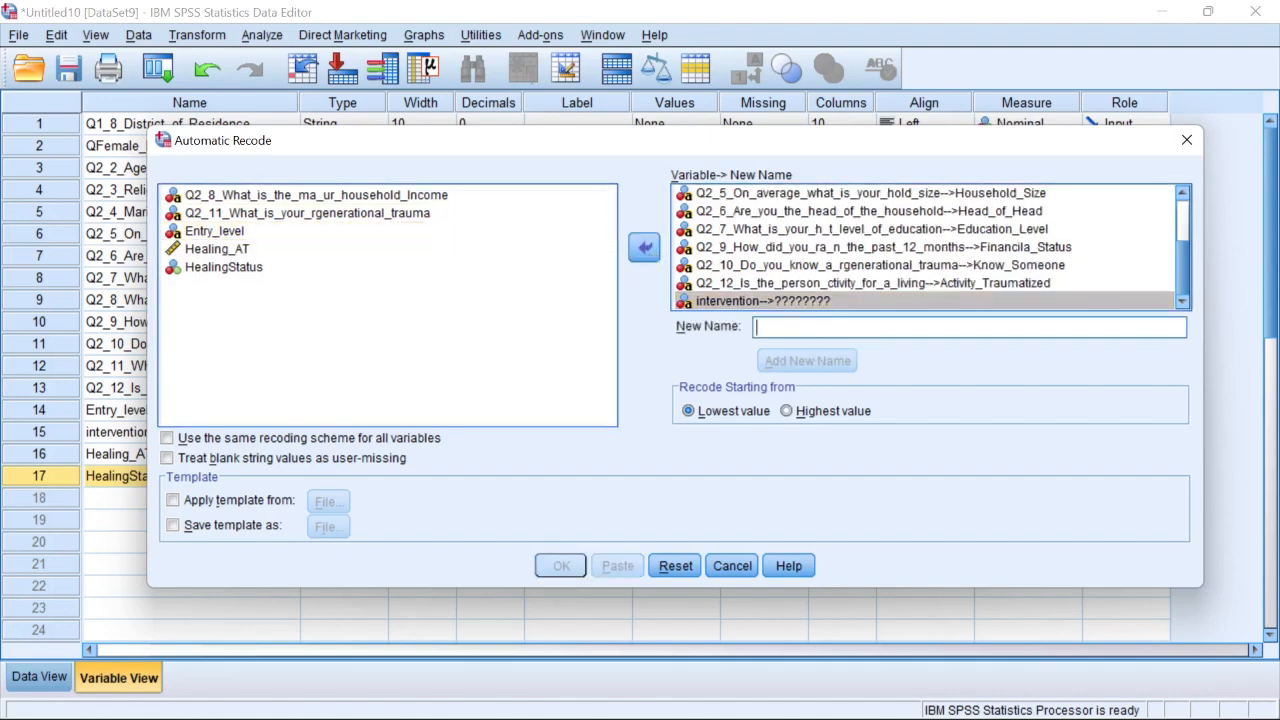
text(Intervention)
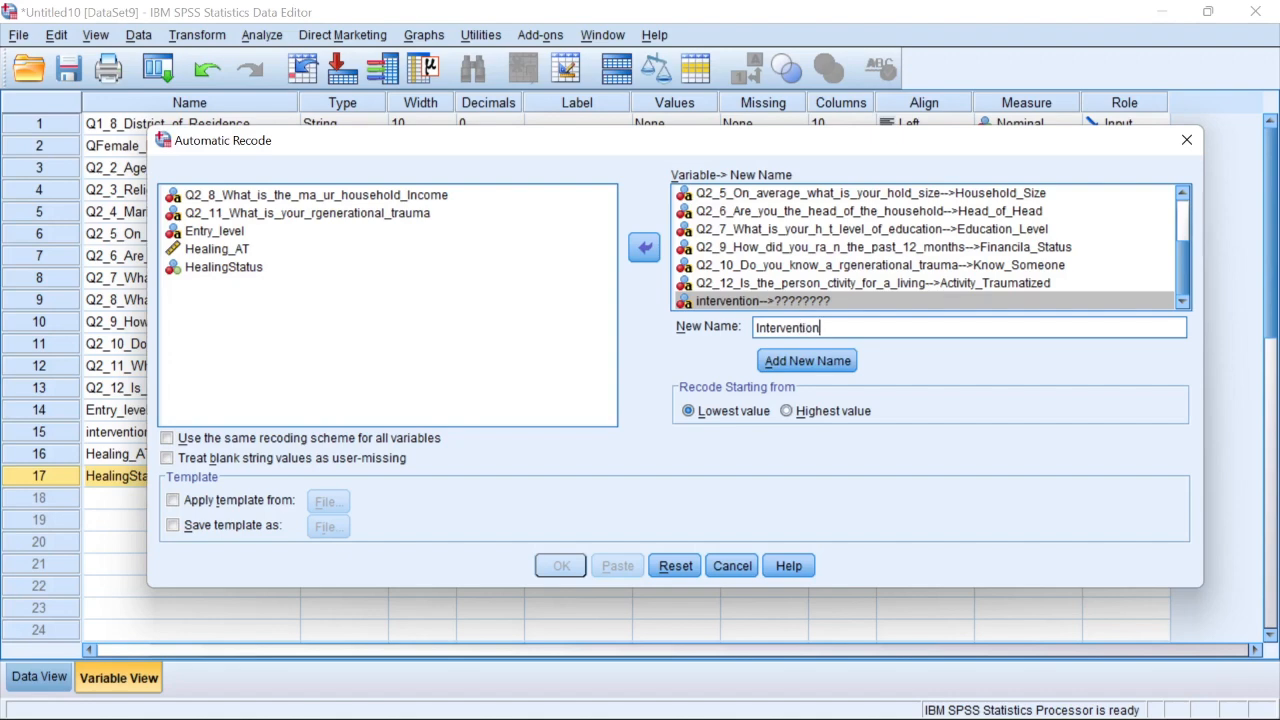
click(817, 362)
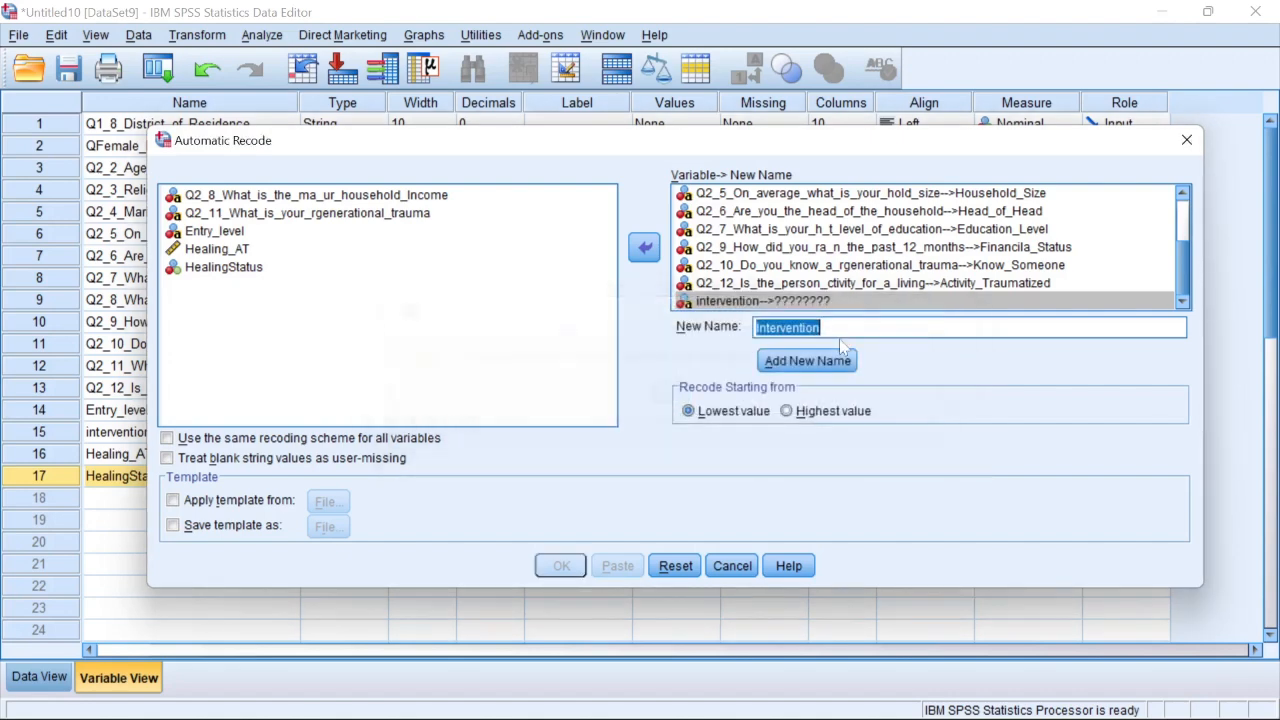
click(675, 395)
- Extend the new name for the intervention variable to Intervention_type and assign it
click(839, 328)
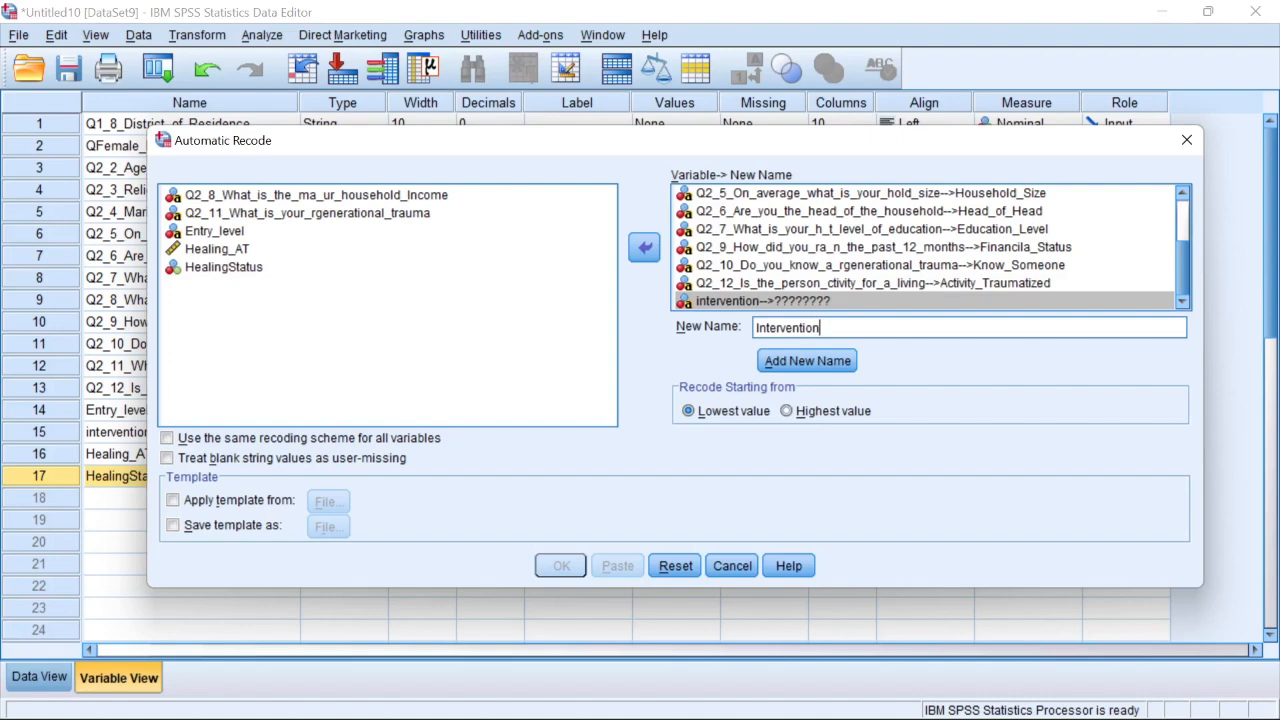
text(_tyoe)
click(846, 364)
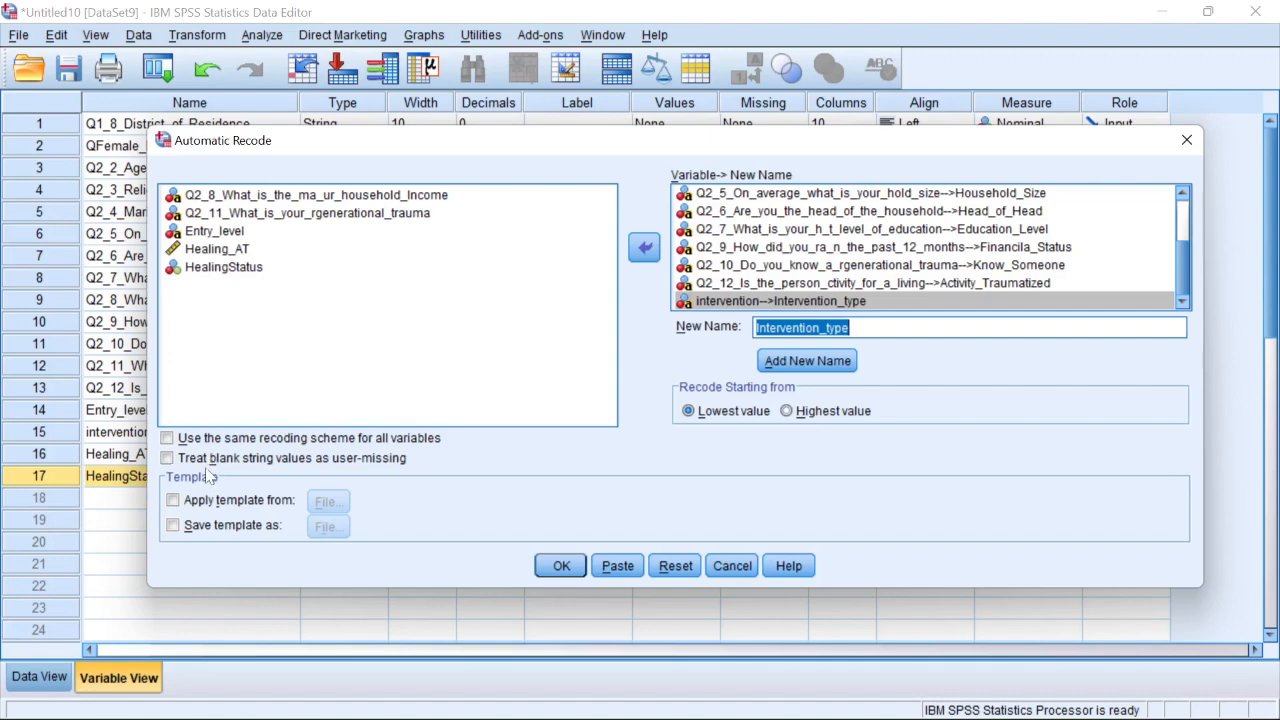
- Use the same recoding scheme for all variables, treat blank string values as user-missing, and run the automatic recode
click(171, 444)
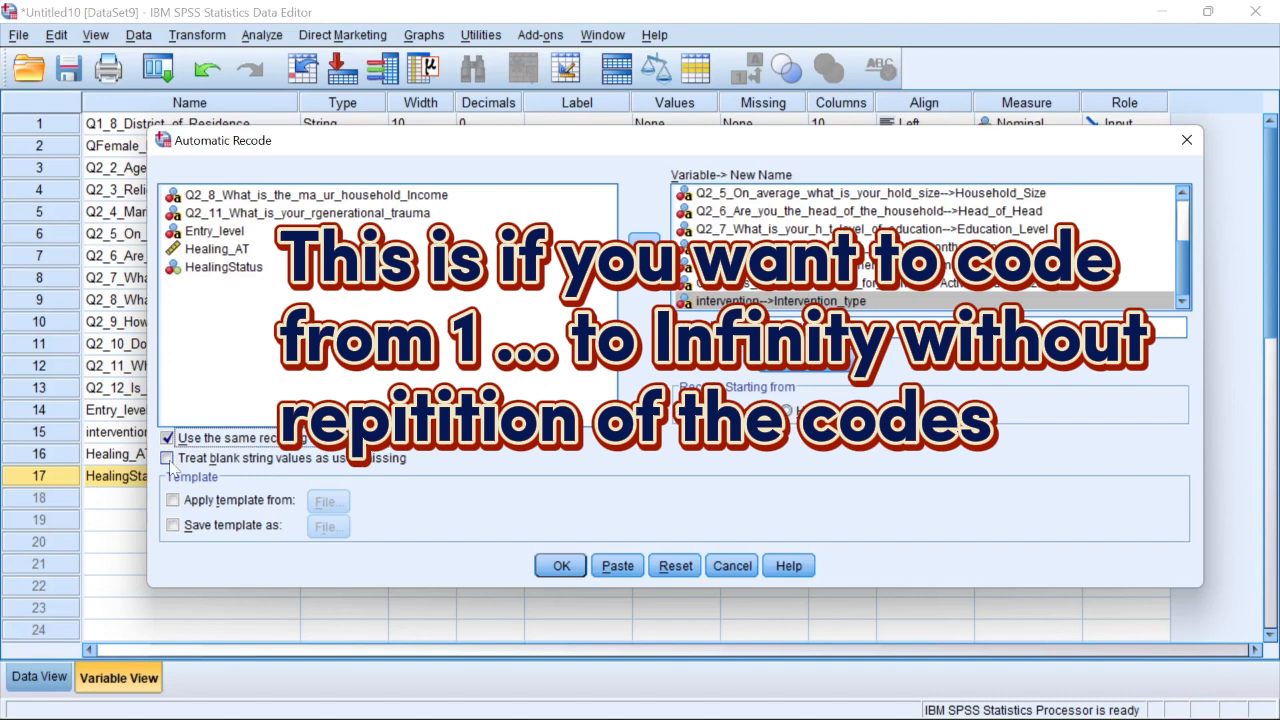
click(168, 459)
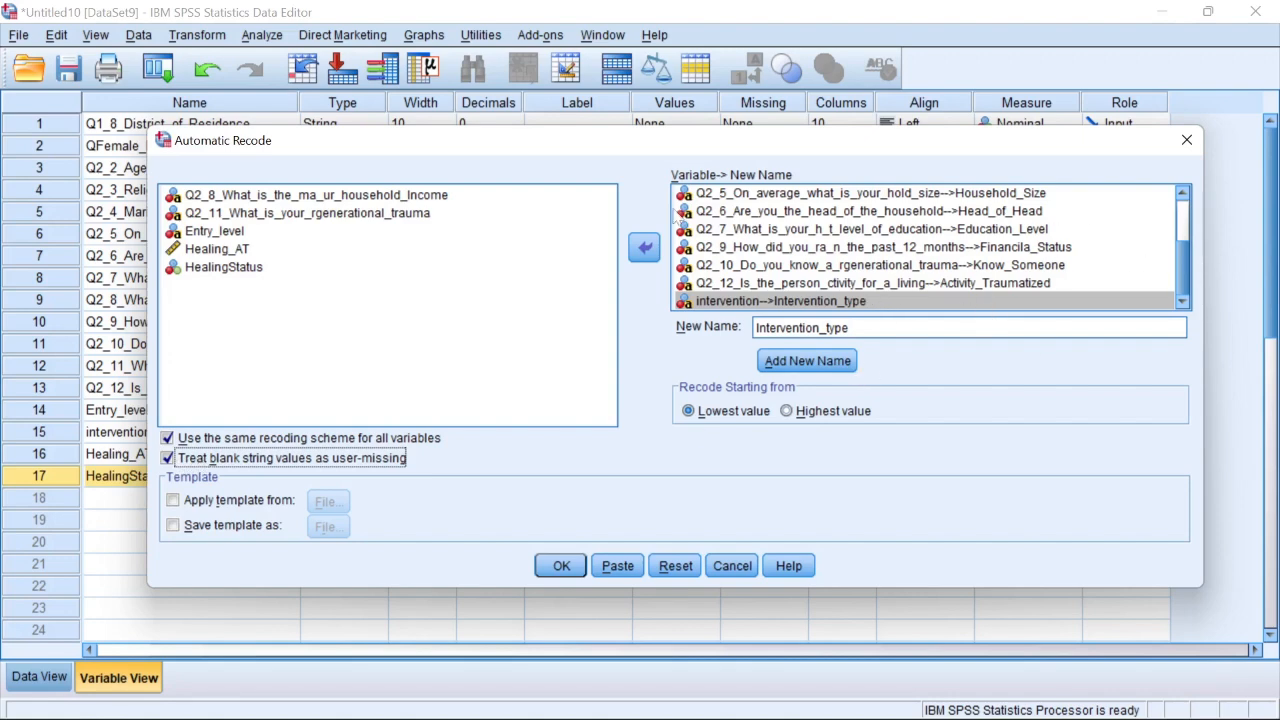
click(561, 566)
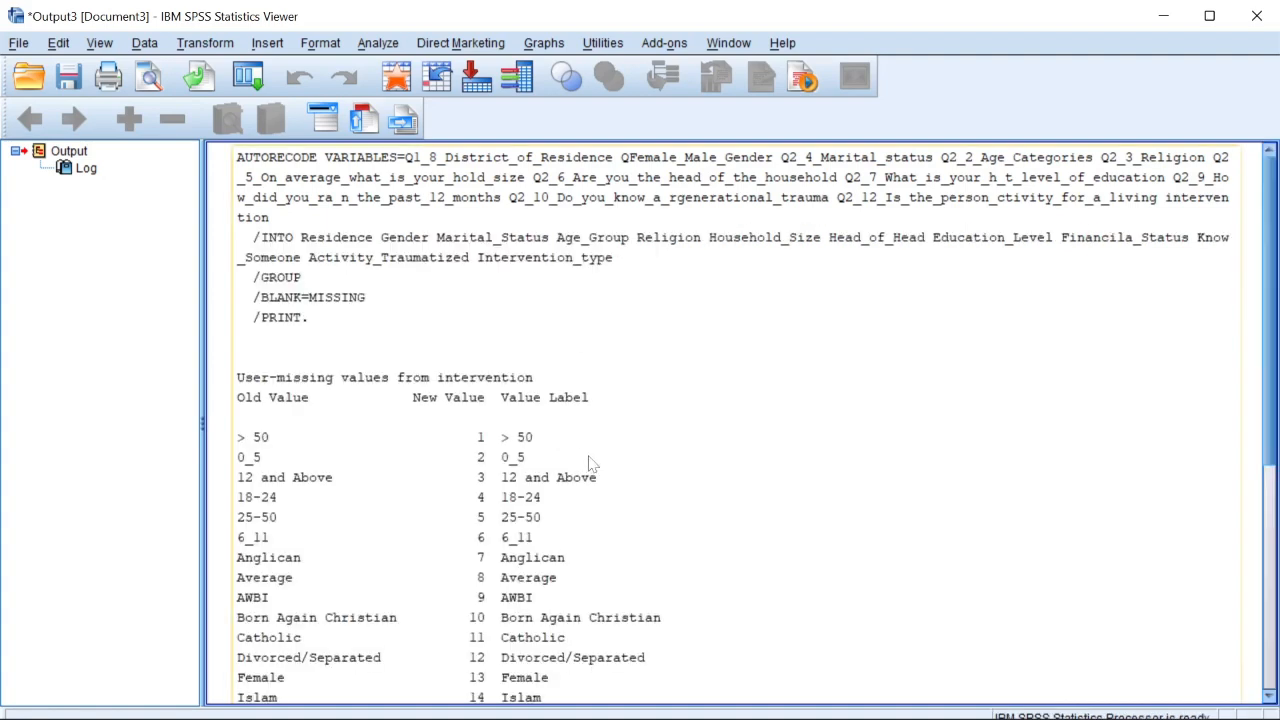
- Examine the recode log's old values, new values and value labels in the output to see how the codes were assigned
scroll(620, 456, down, 7)
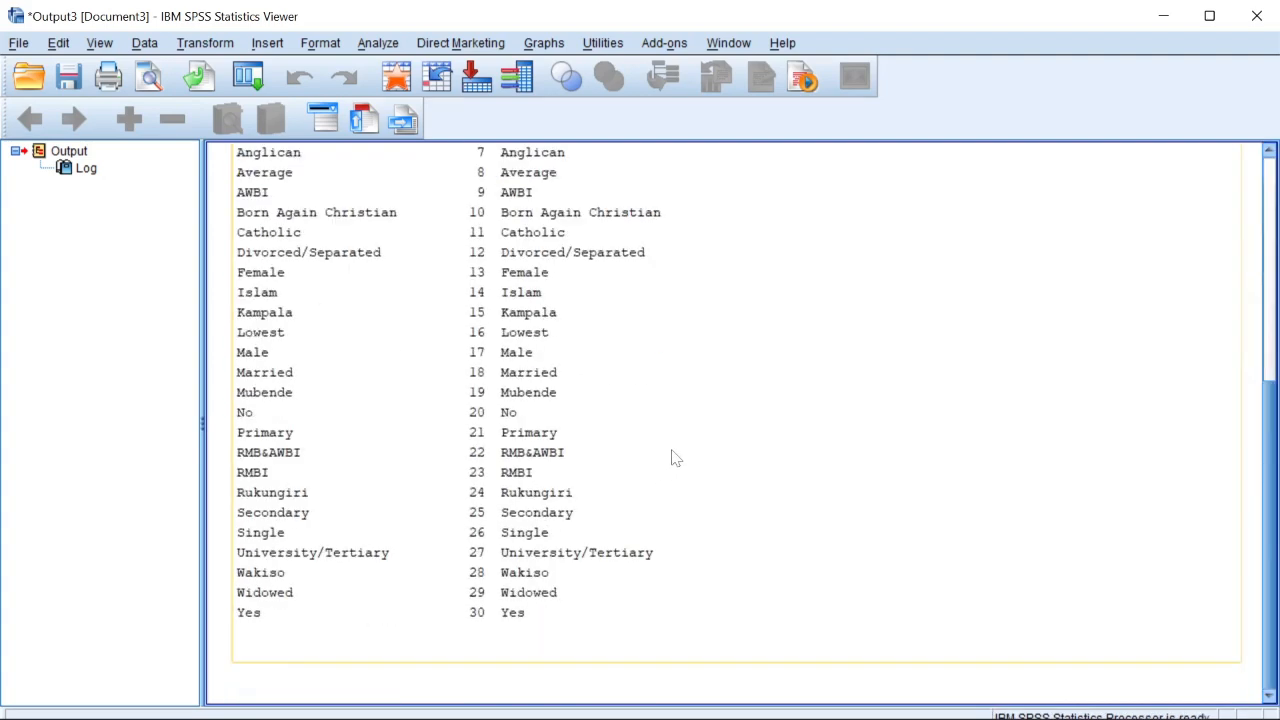
scroll(674, 436, up, 1)
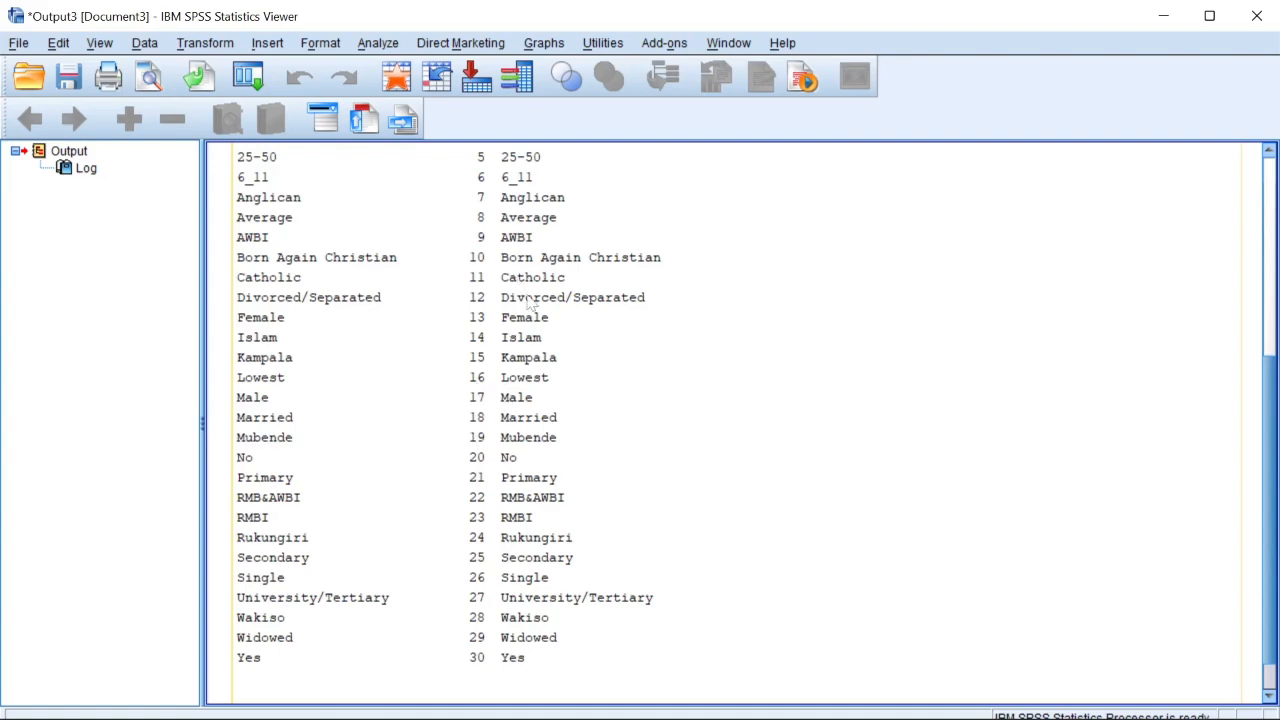
scroll(463, 215, up, 3)
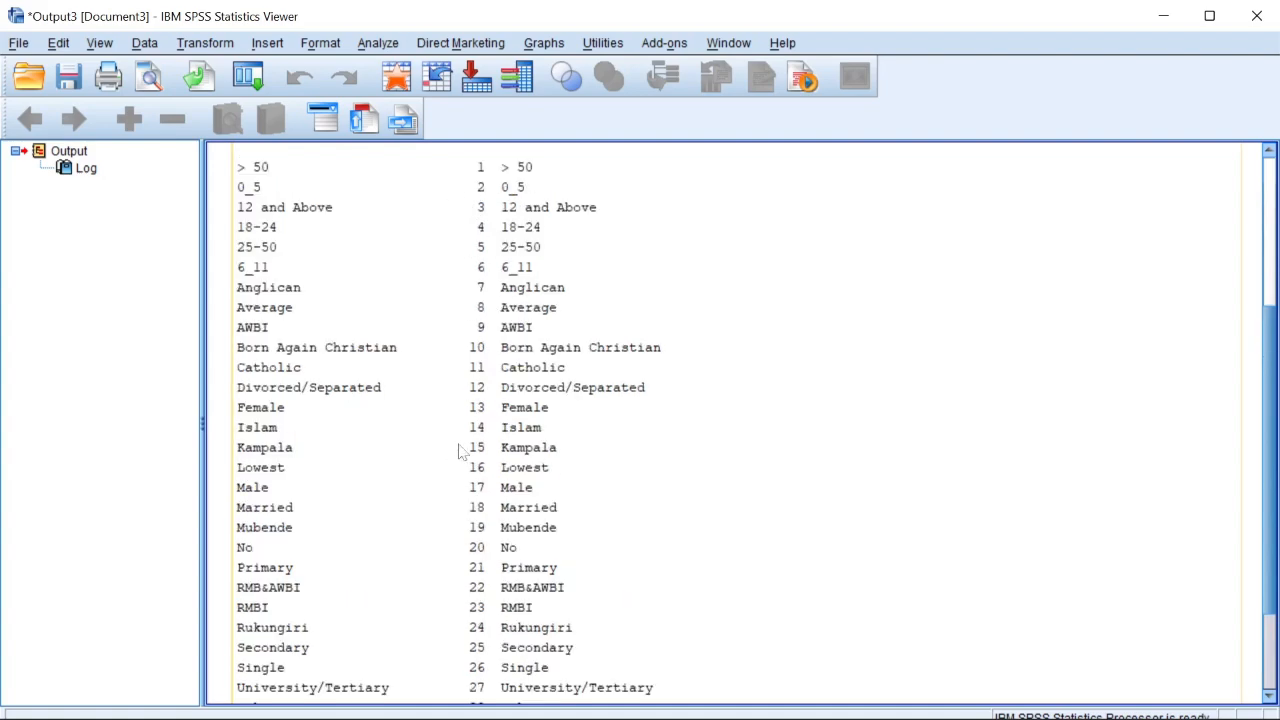
scroll(487, 560, down, 2)
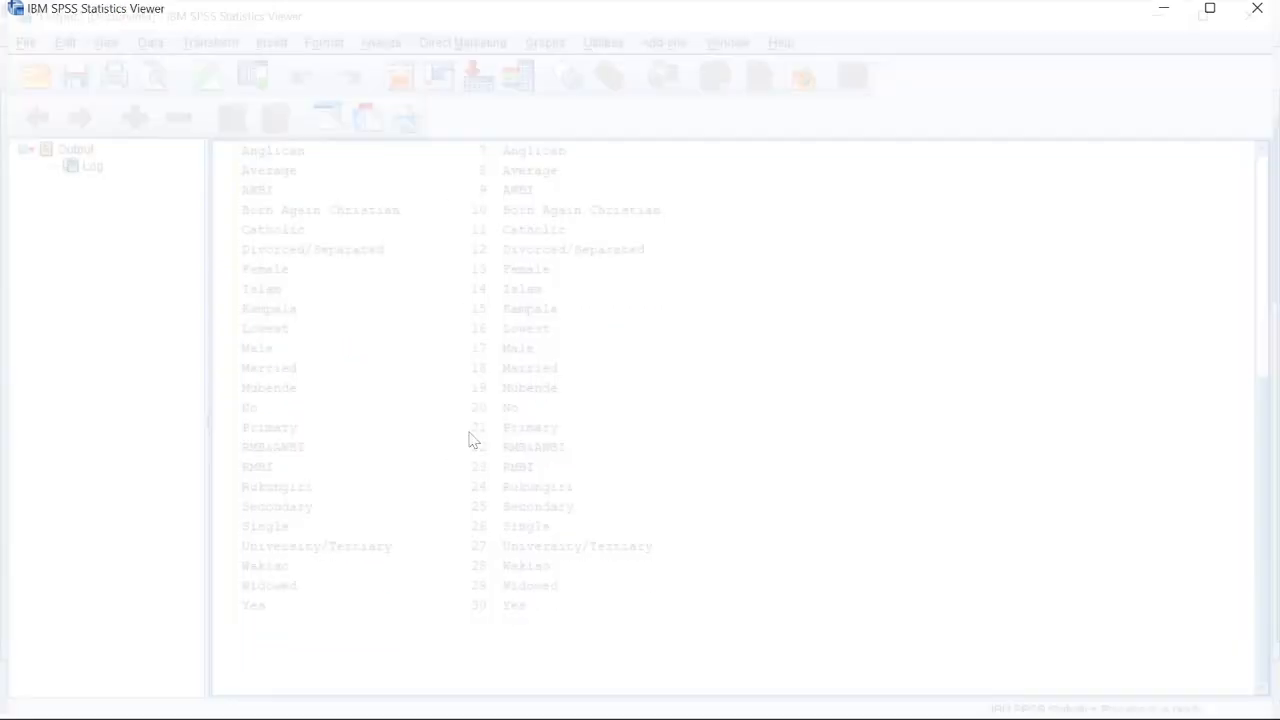
scroll(490, 382, up, 3)
scroll(496, 385, down, 3)
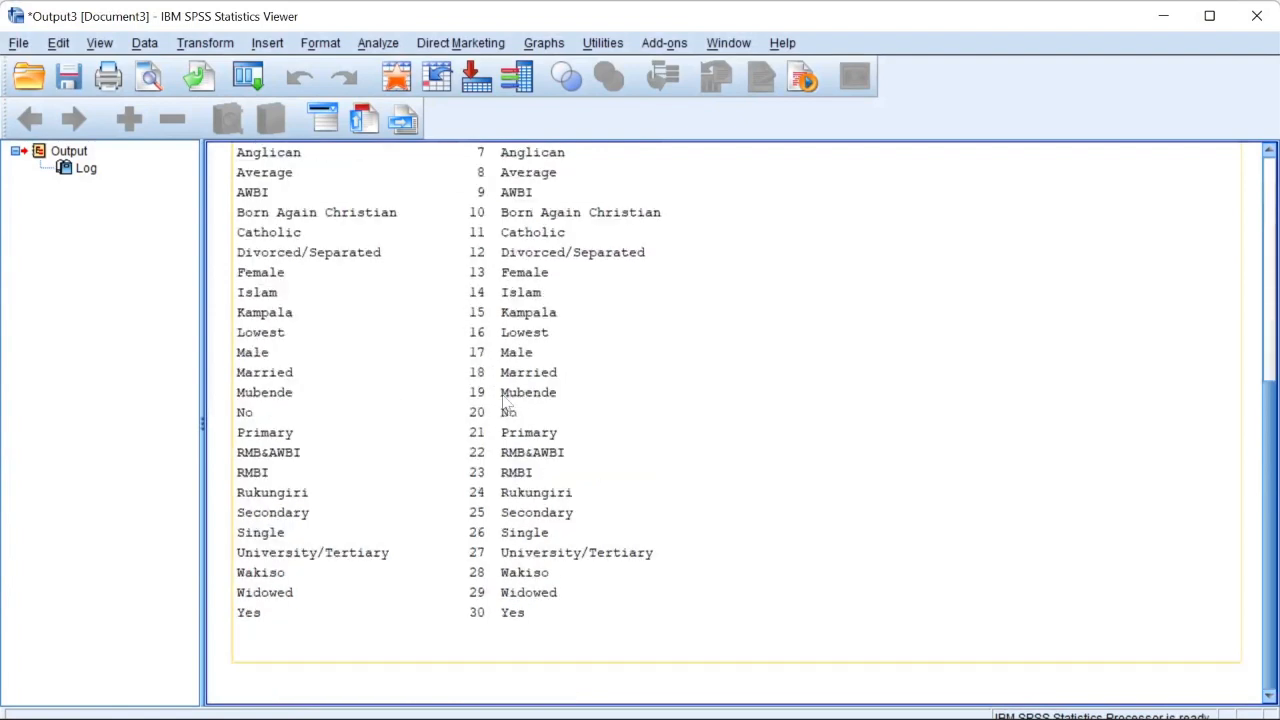
scroll(522, 438, up, 3)
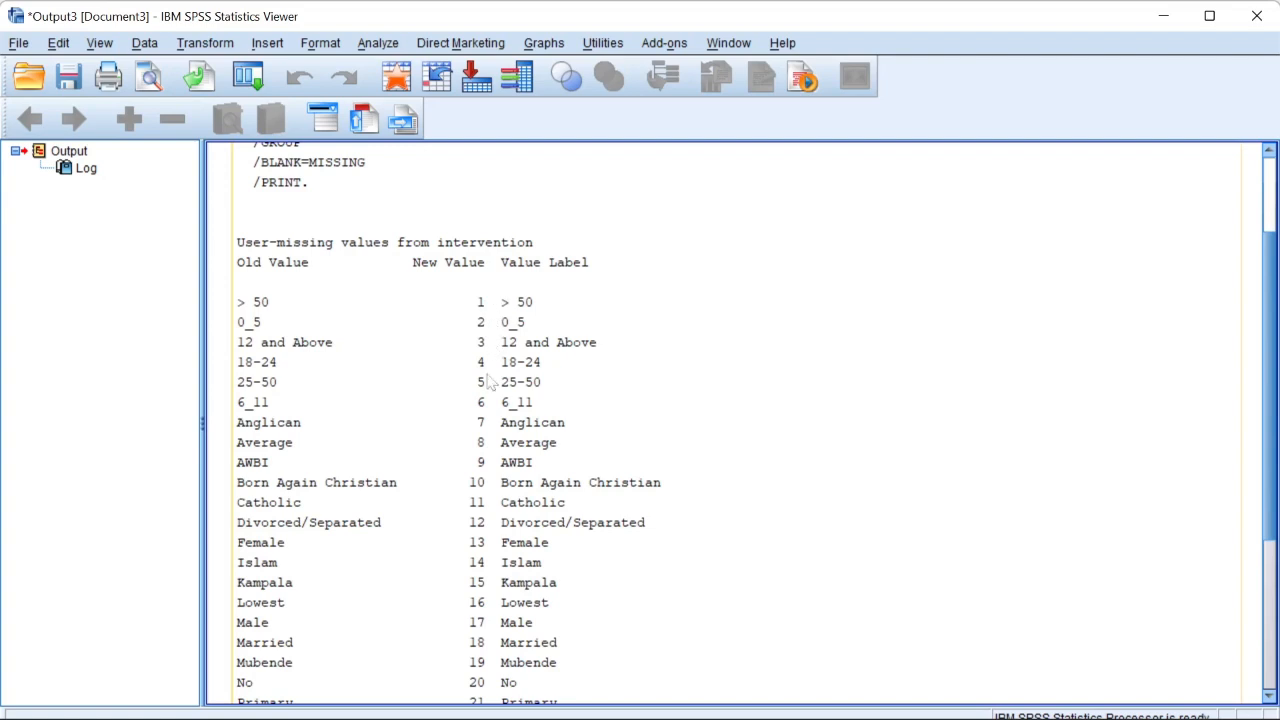
scroll(500, 470, down, 3)
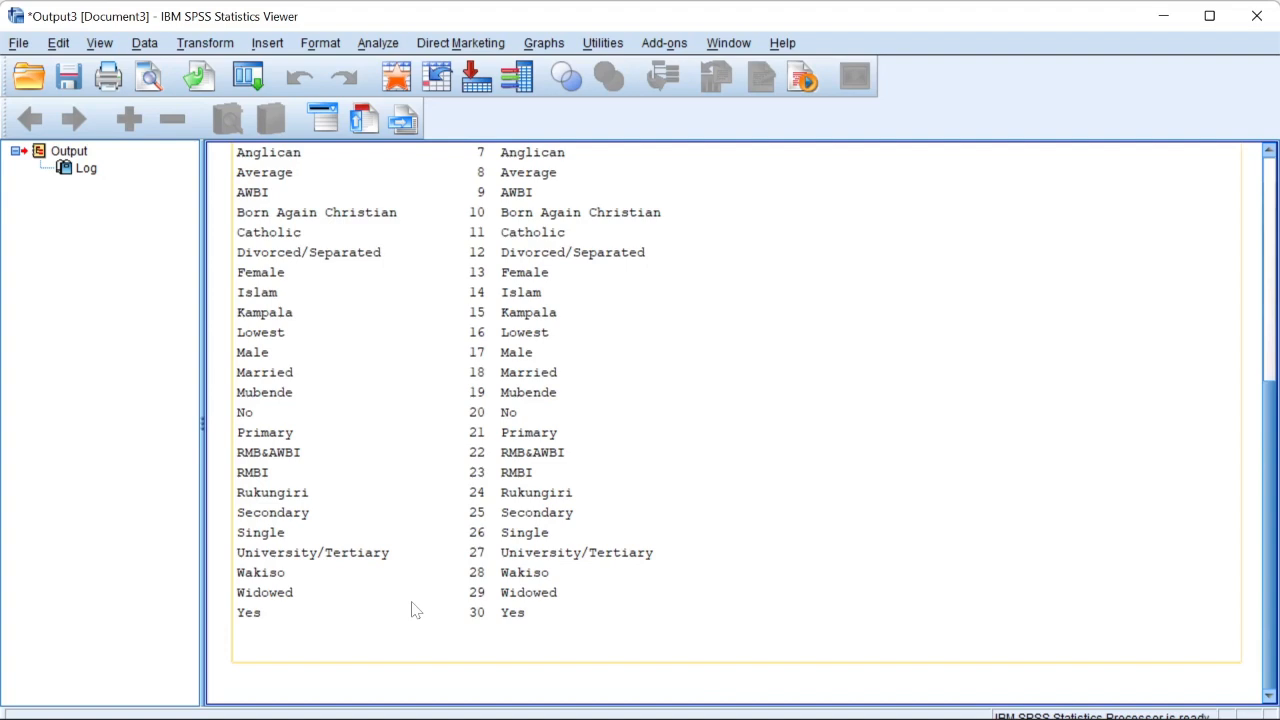
- Turn off the shared recoding scheme for all variables in the automatic recode and try running it again
click(383, 44)
mouse_move(200, 52)
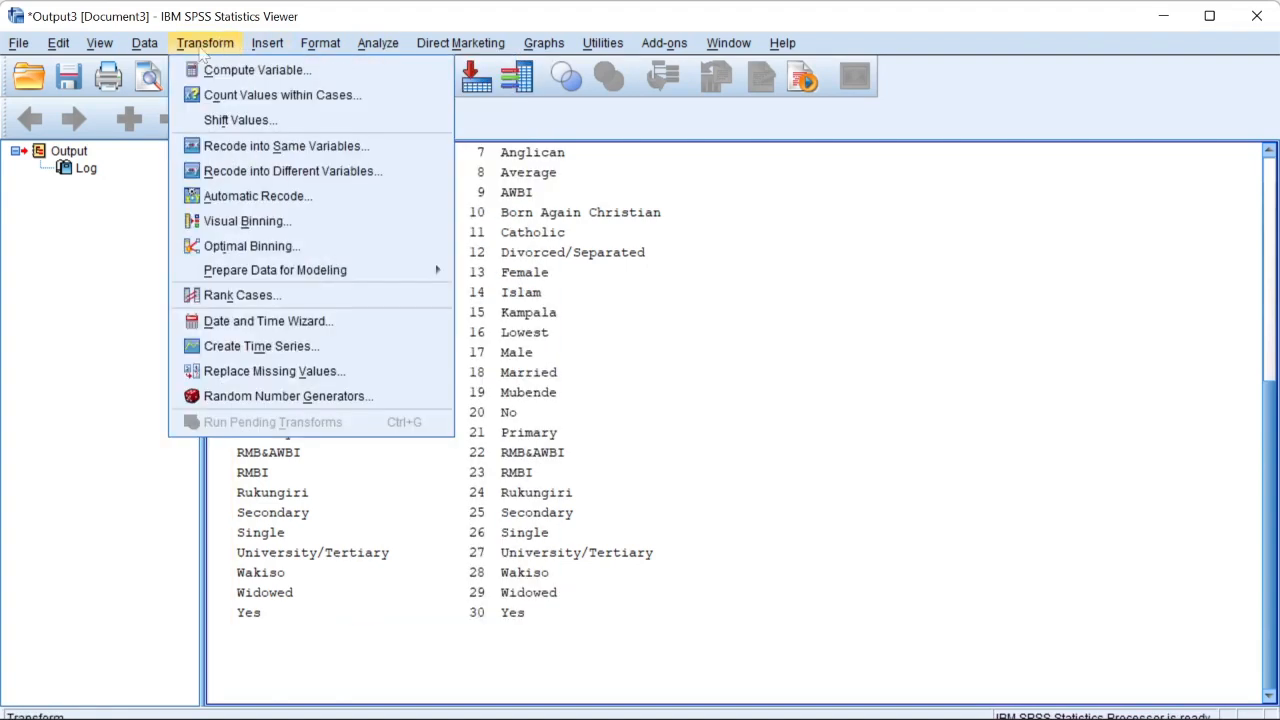
click(250, 200)
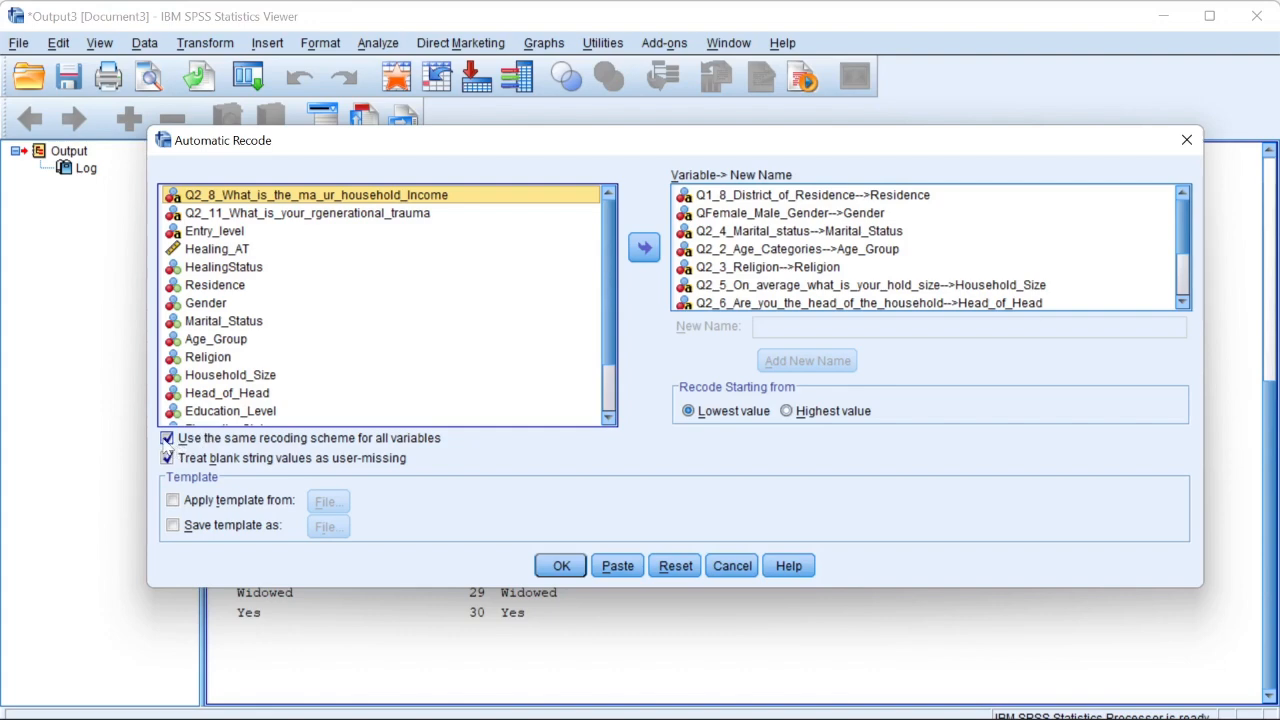
click(167, 440)
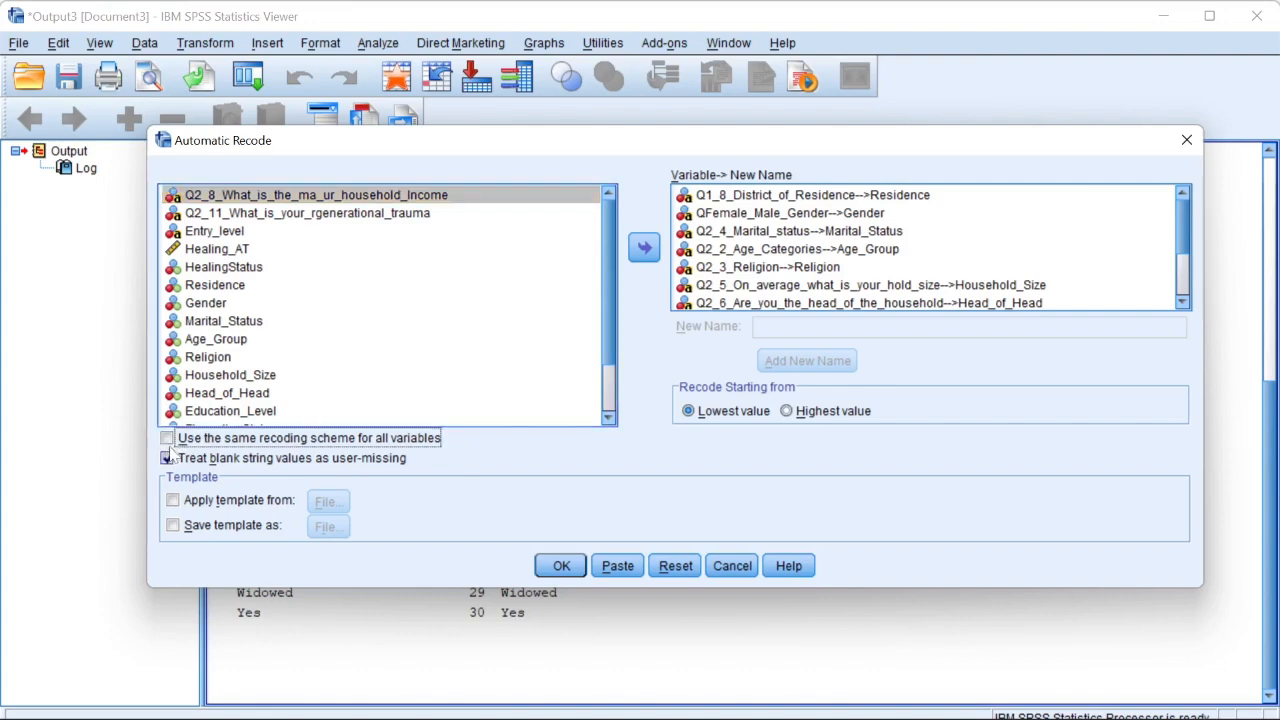
click(561, 566)
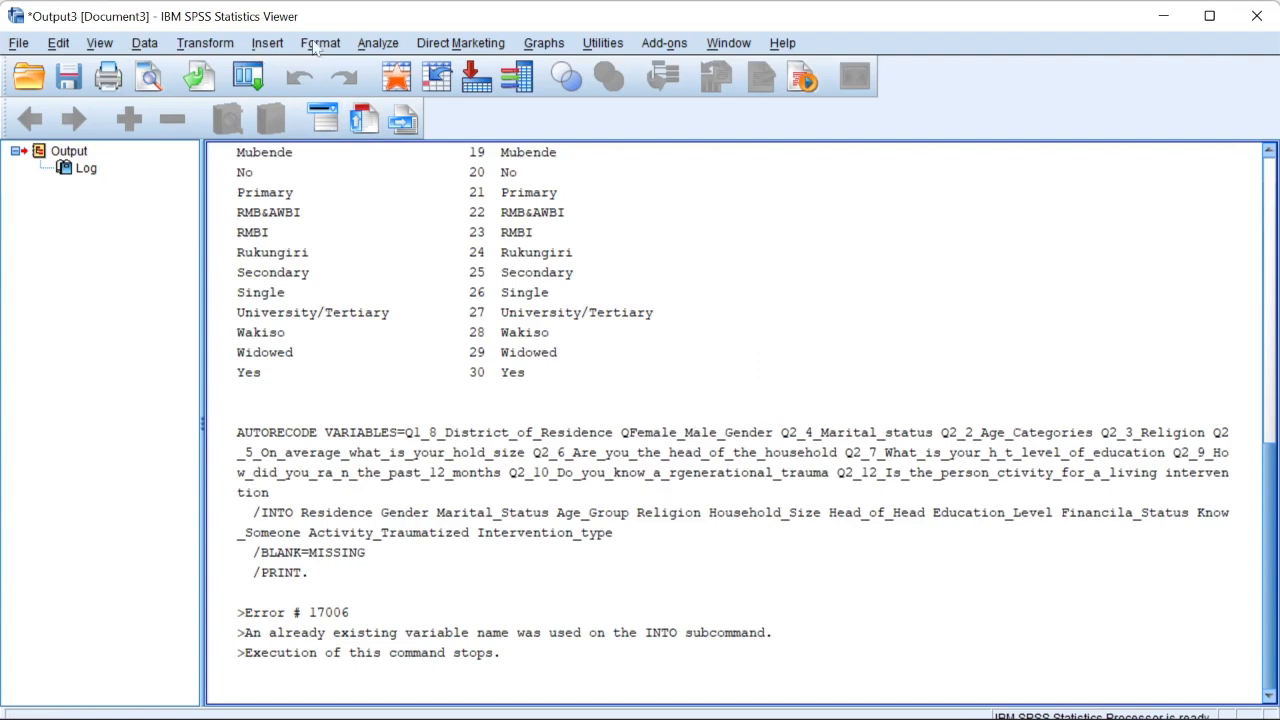
click(384, 48)
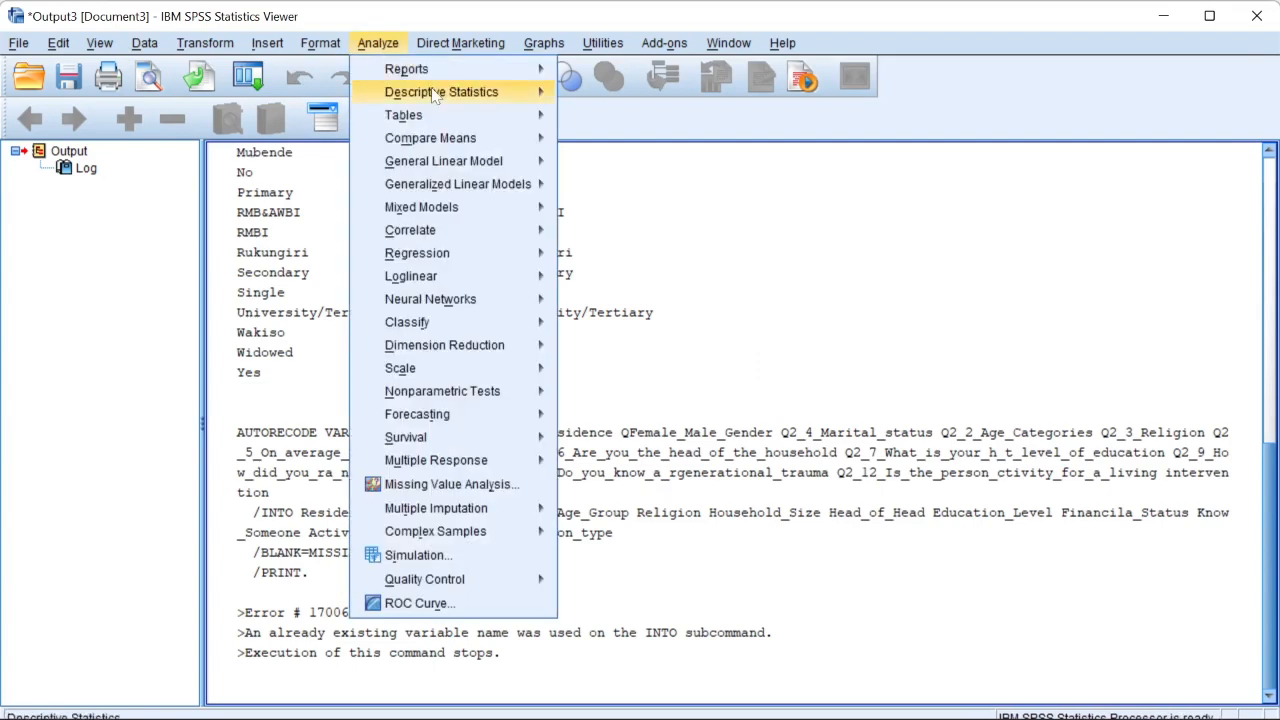
mouse_move(455, 180)
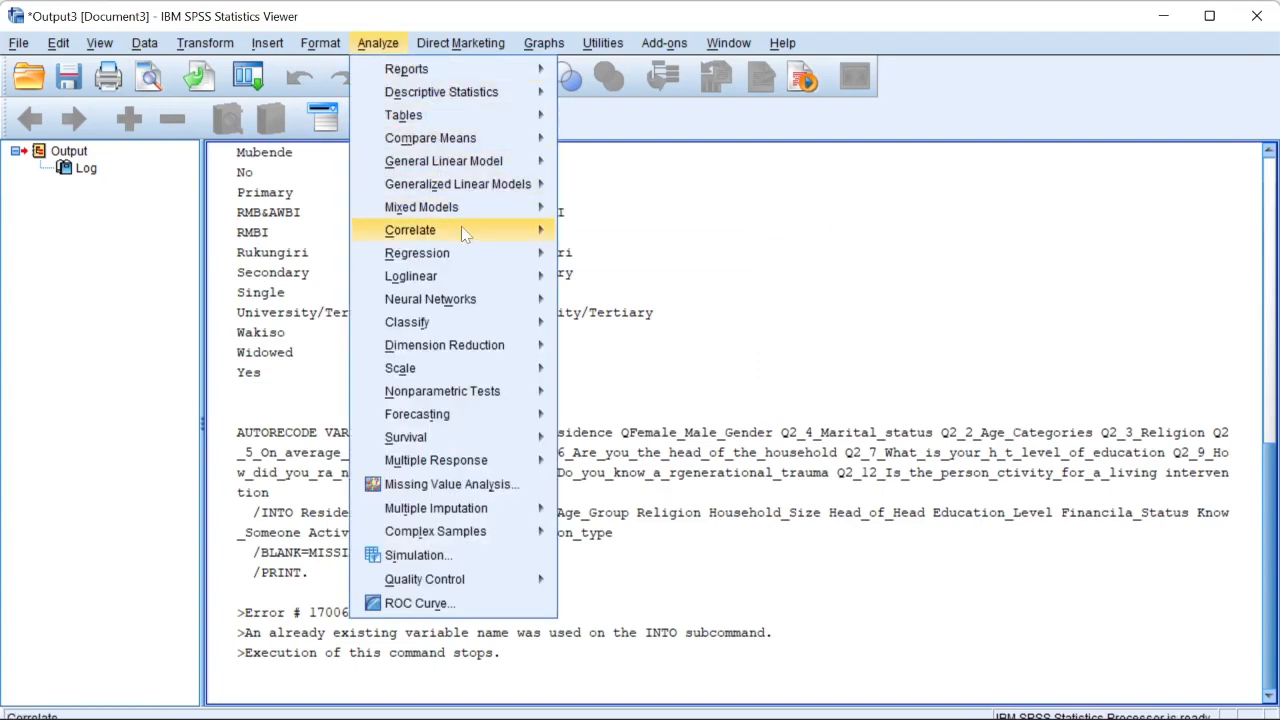
mouse_move(466, 229)
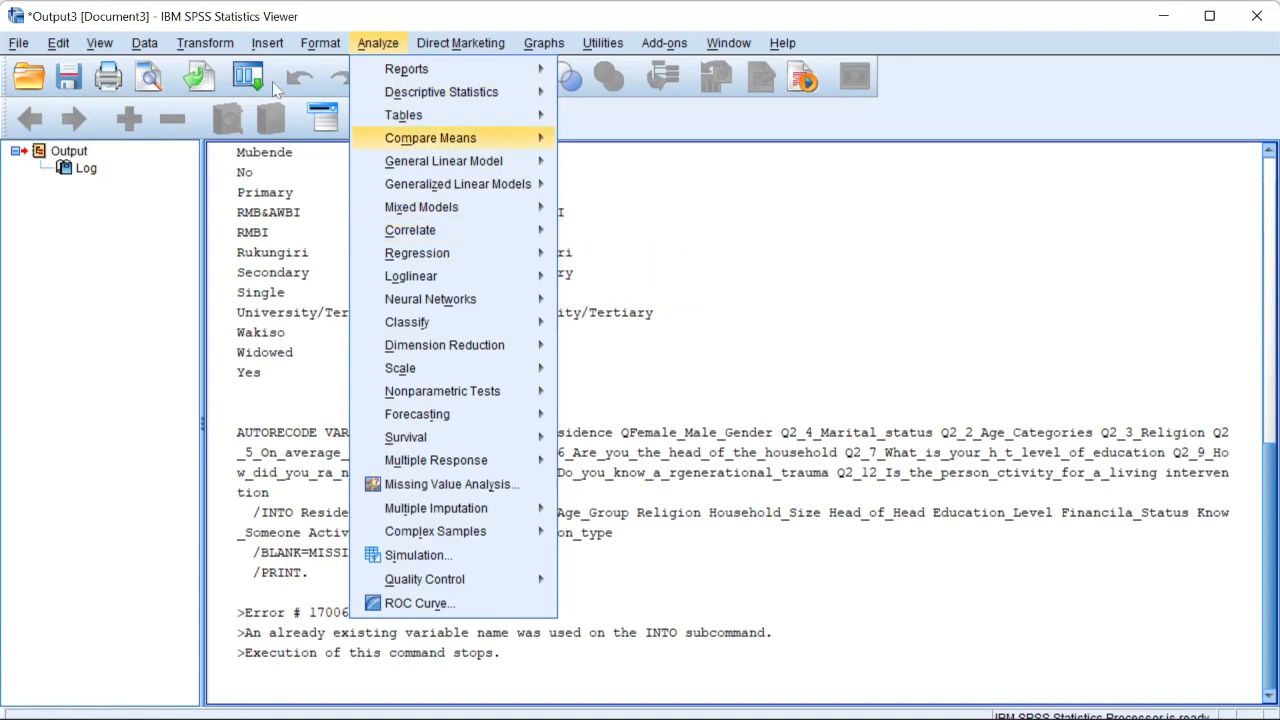
- Reopen the automatic recode and change the new names for district of residence and gender to Residence1 and Gender1
mouse_move(205, 43)
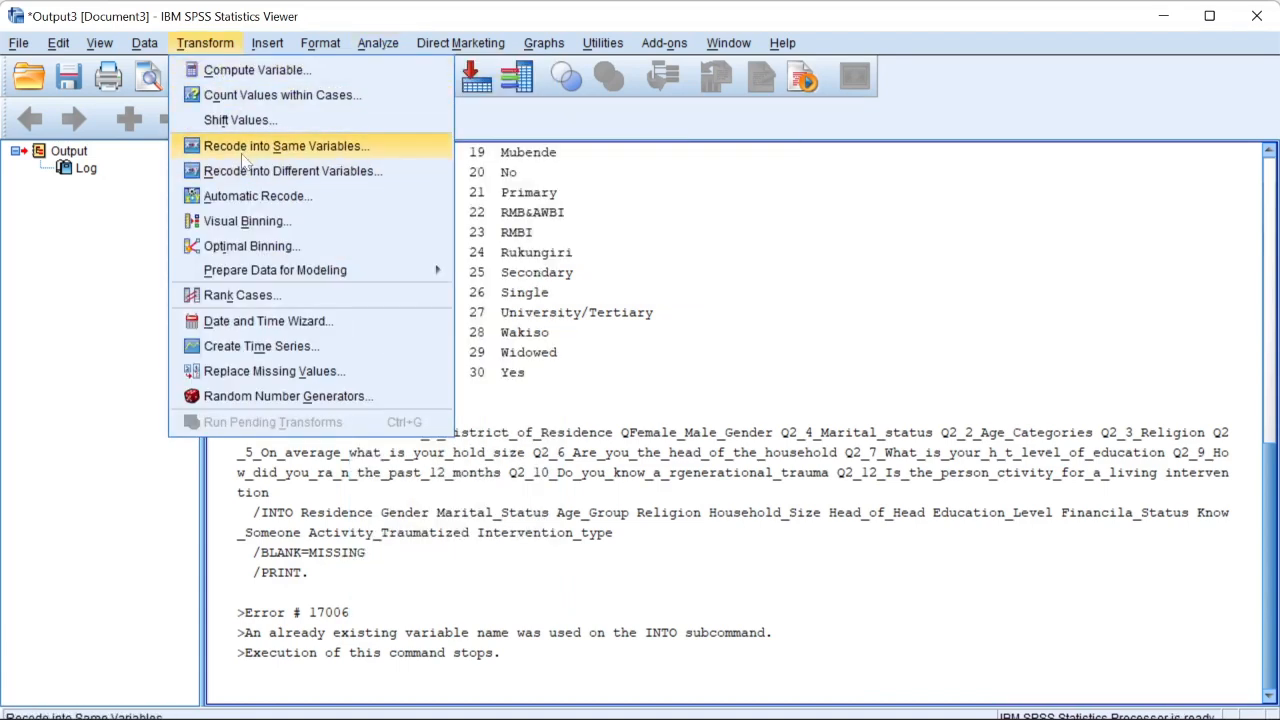
click(255, 196)
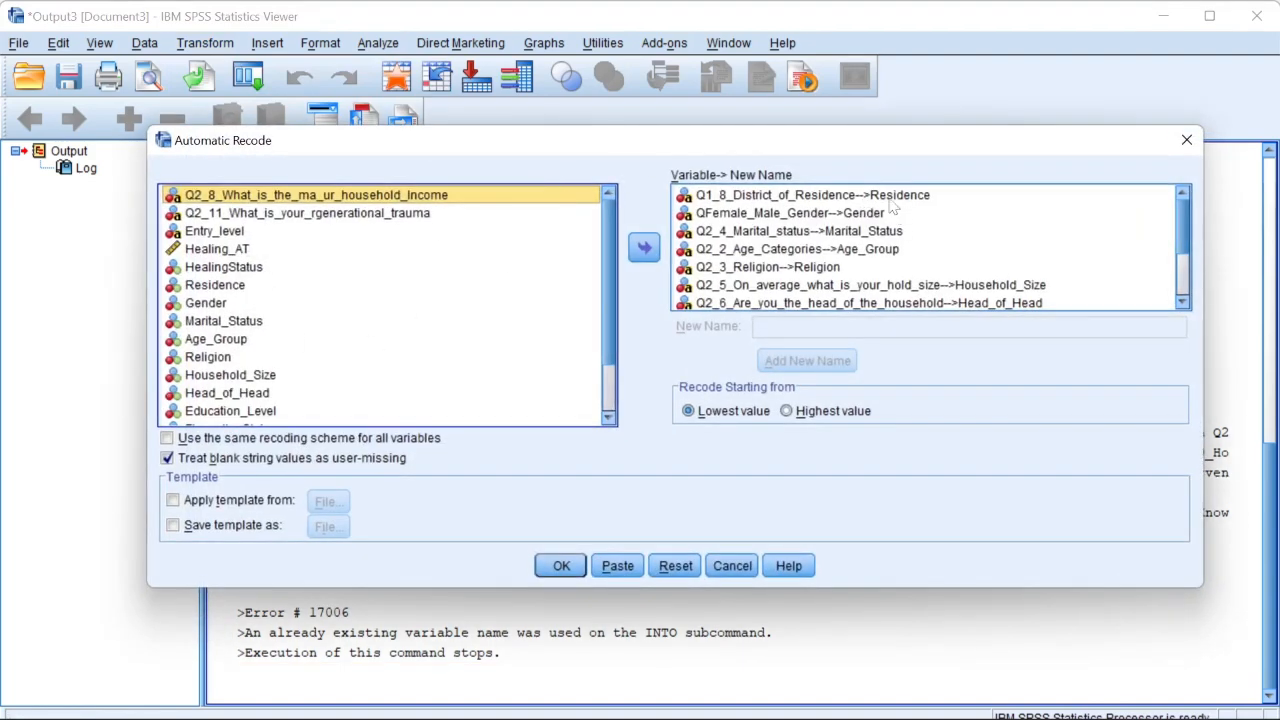
click(889, 199)
click(820, 328)
text(1)
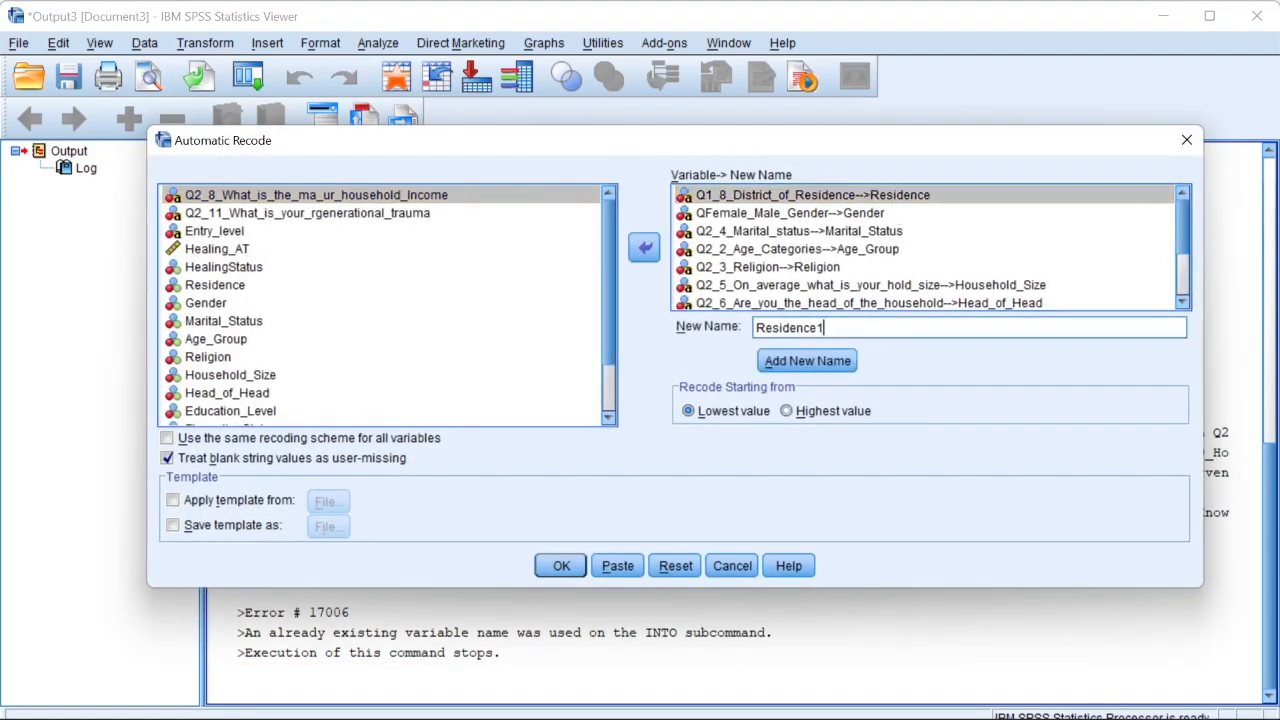
click(820, 361)
click(866, 212)
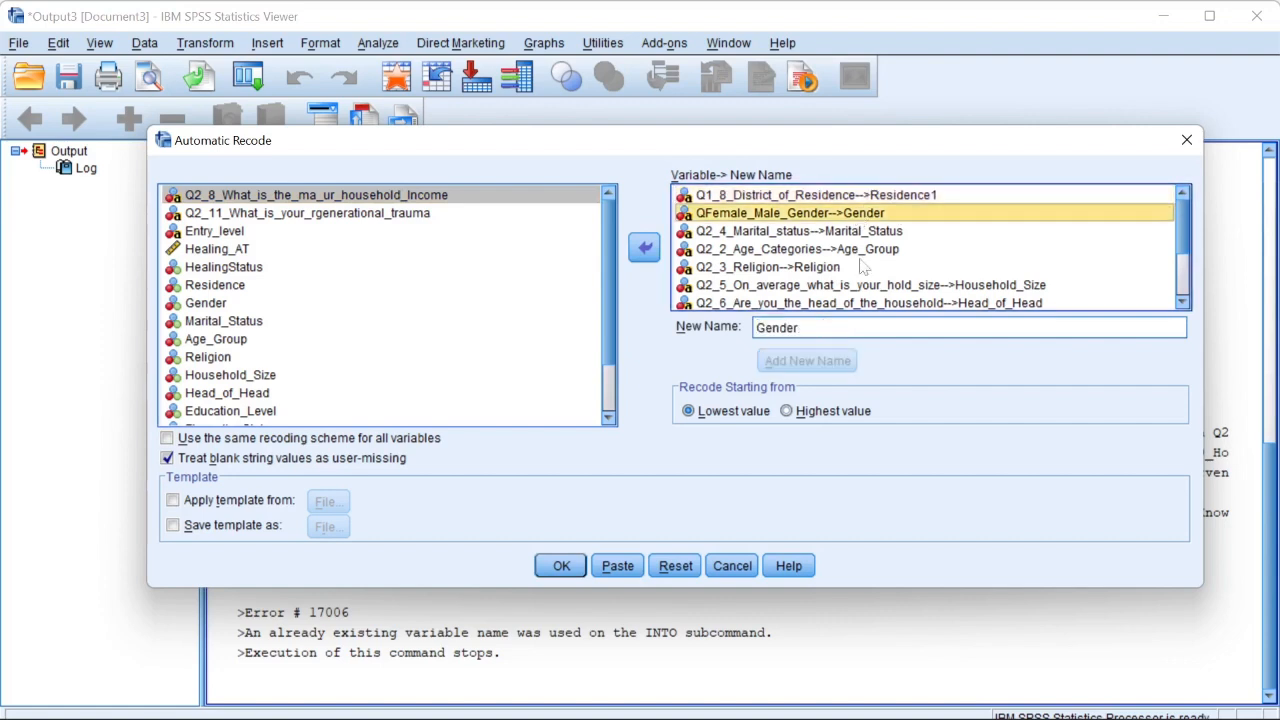
click(837, 326)
text(1)
click(807, 361)
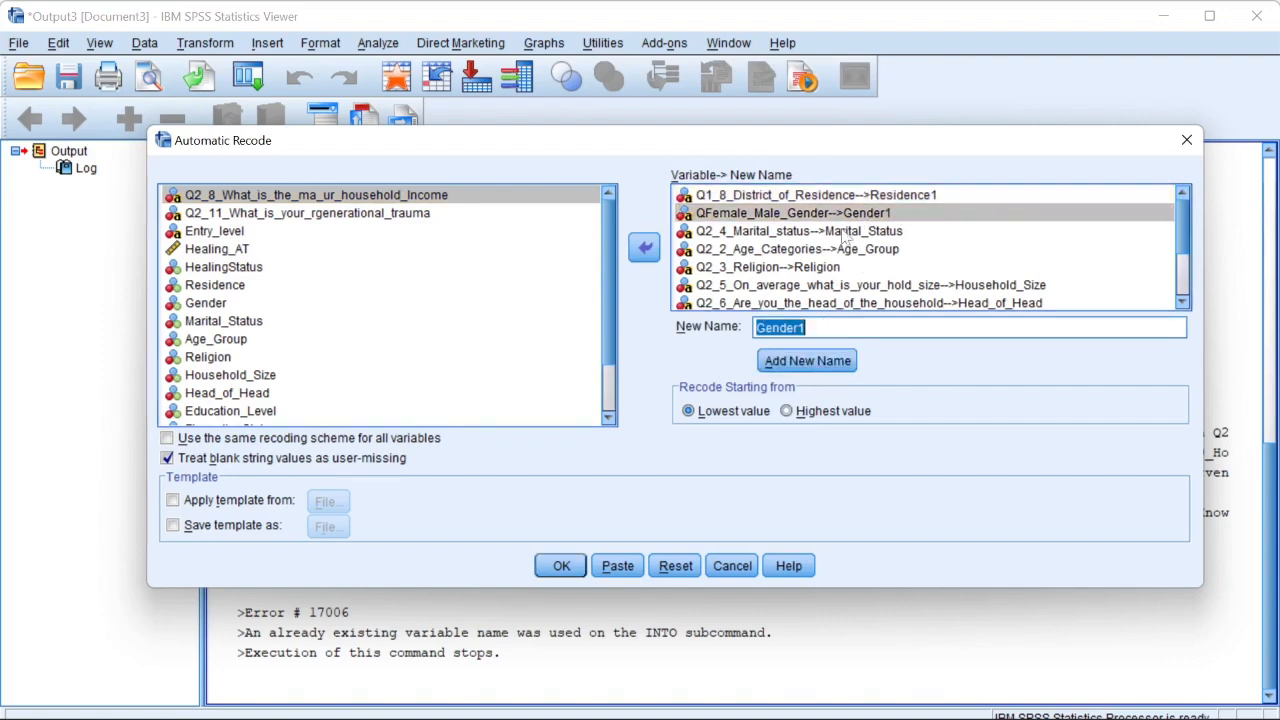
- Change the new names for the marital status and age categories variables to Marital_Status1 and Age_Group1
click(847, 231)
click(837, 327)
text(1)
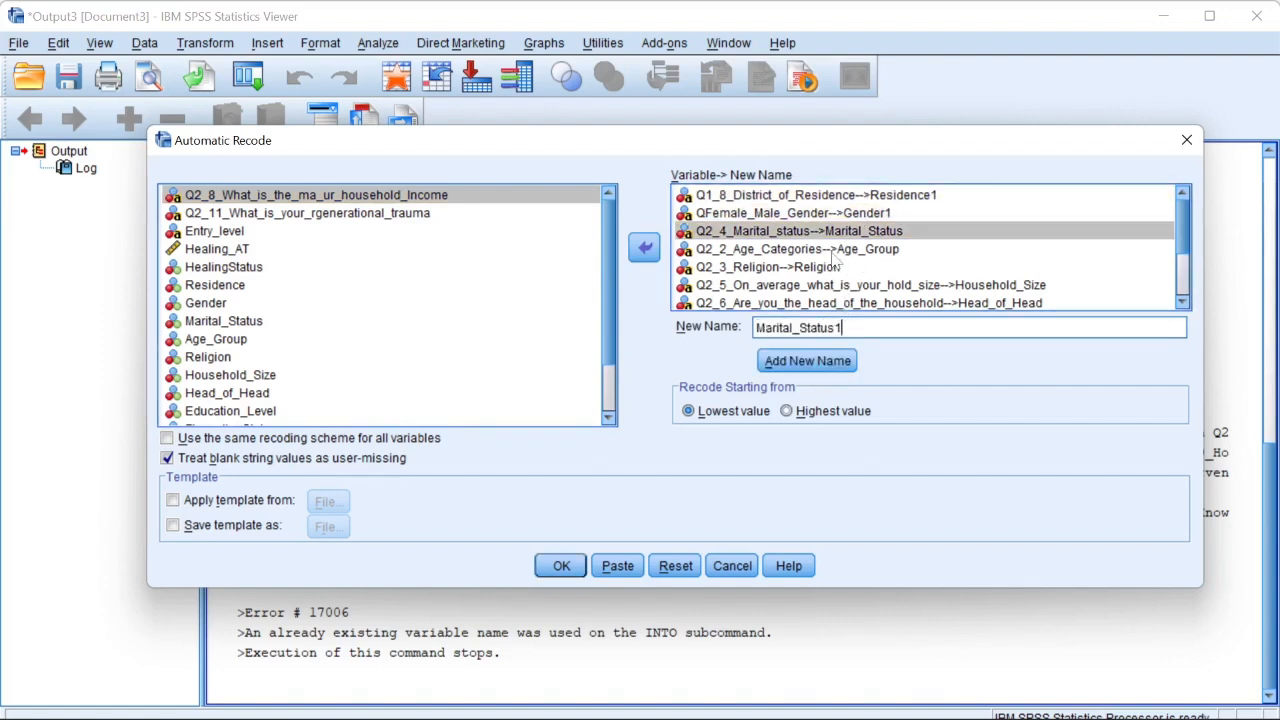
click(808, 361)
click(866, 249)
click(845, 327)
text(1)
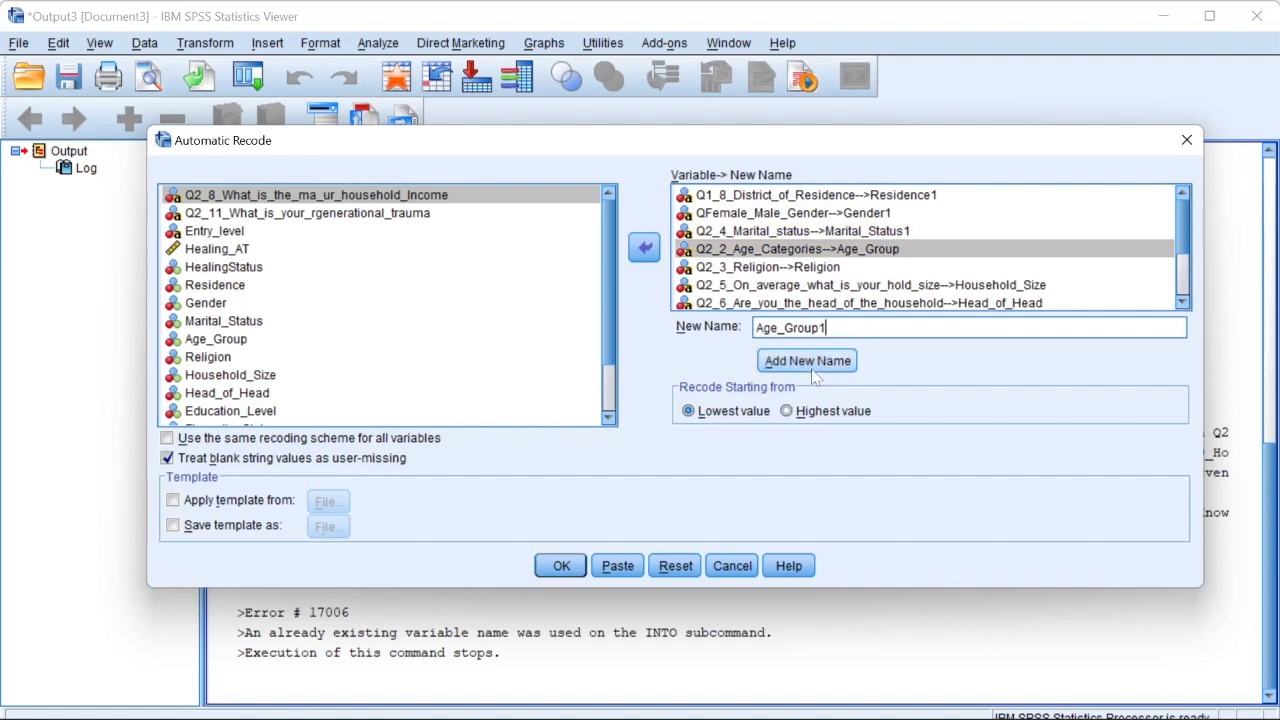
click(808, 361)
- Change the new names for the religion and household size variables to Religion1 and Household_Size1
click(819, 268)
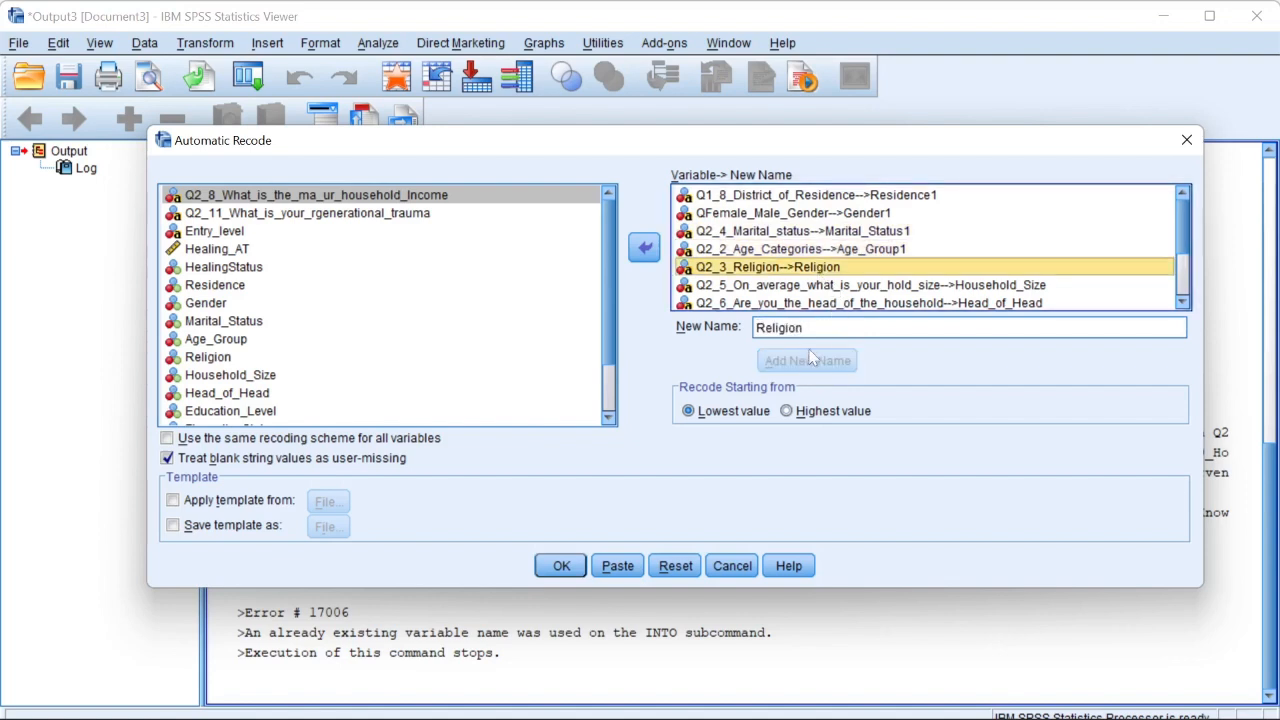
click(830, 327)
text(1)
click(808, 361)
click(845, 286)
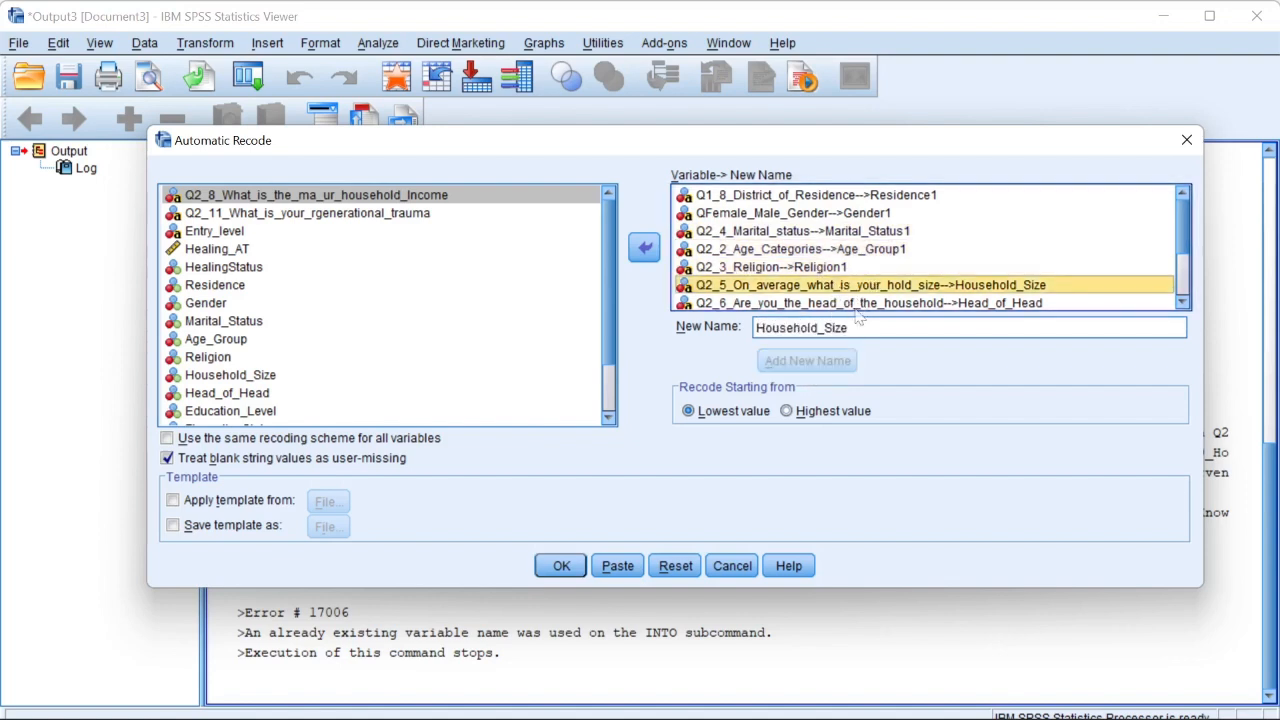
text(1)
click(833, 366)
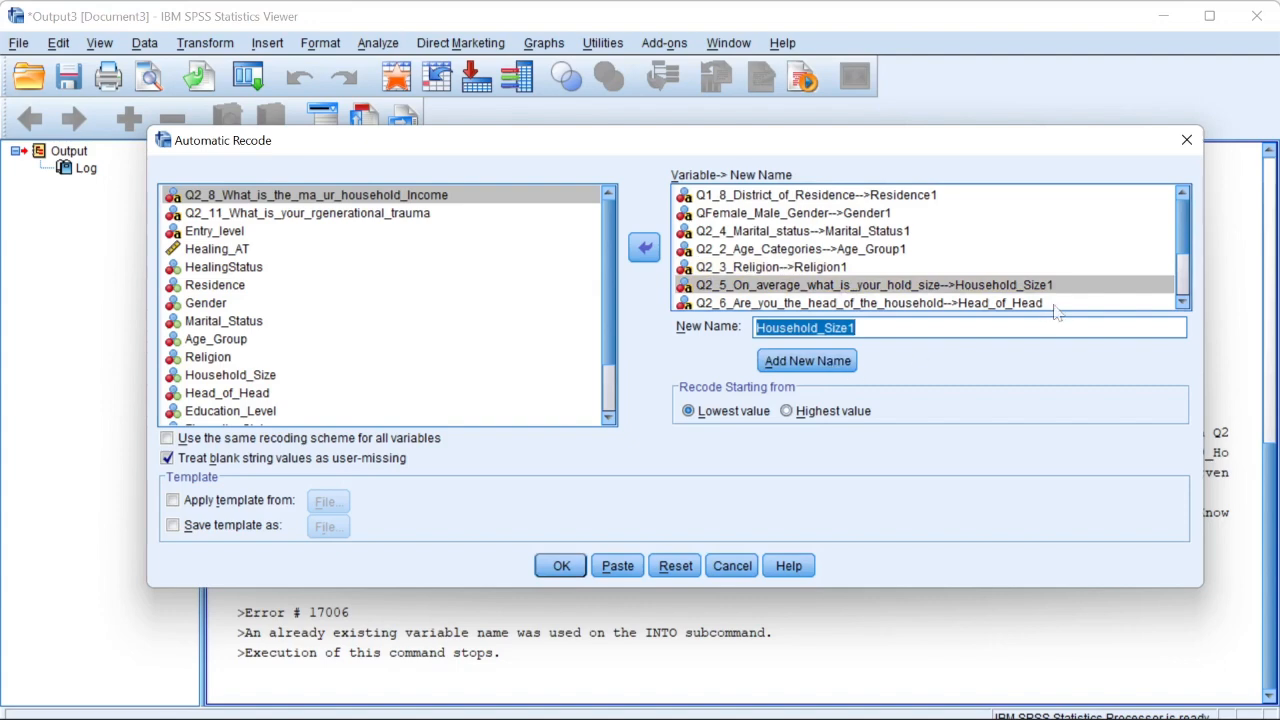
- Change the new names for the head of household and level of education variables to Head_of_Head1 and Education_Level1
click(1040, 303)
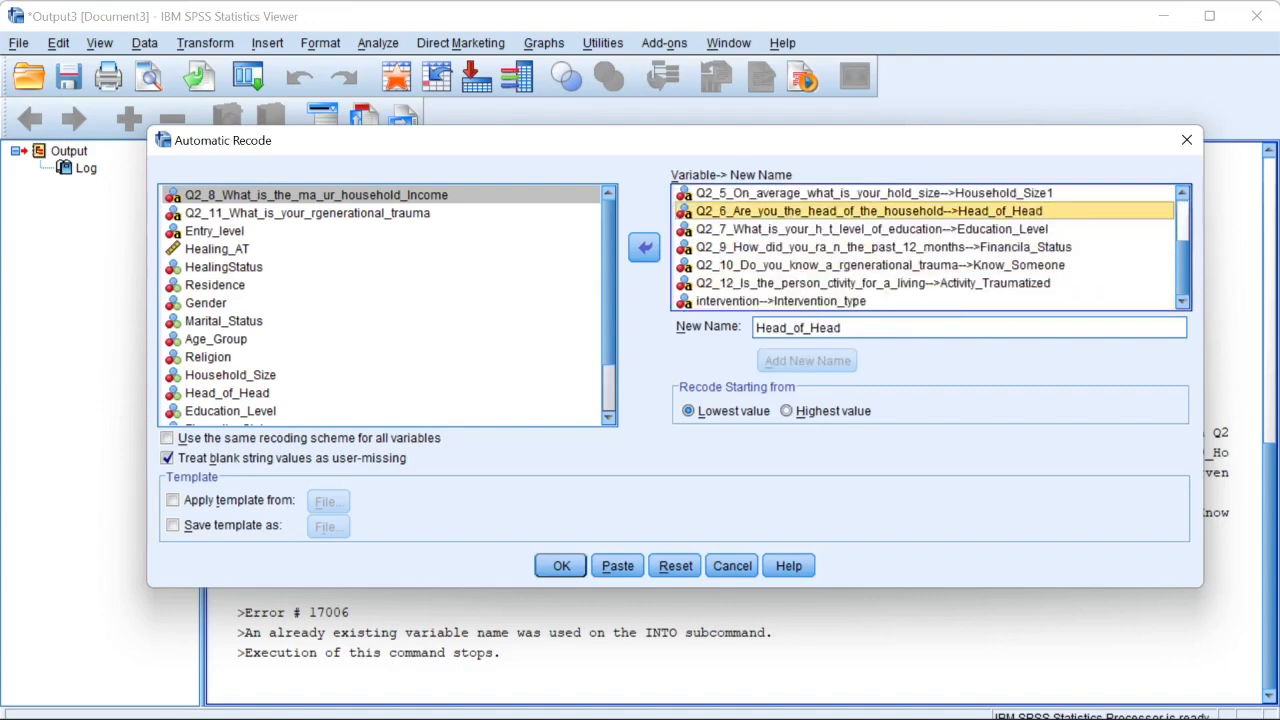
click(830, 327)
text(1)
click(808, 361)
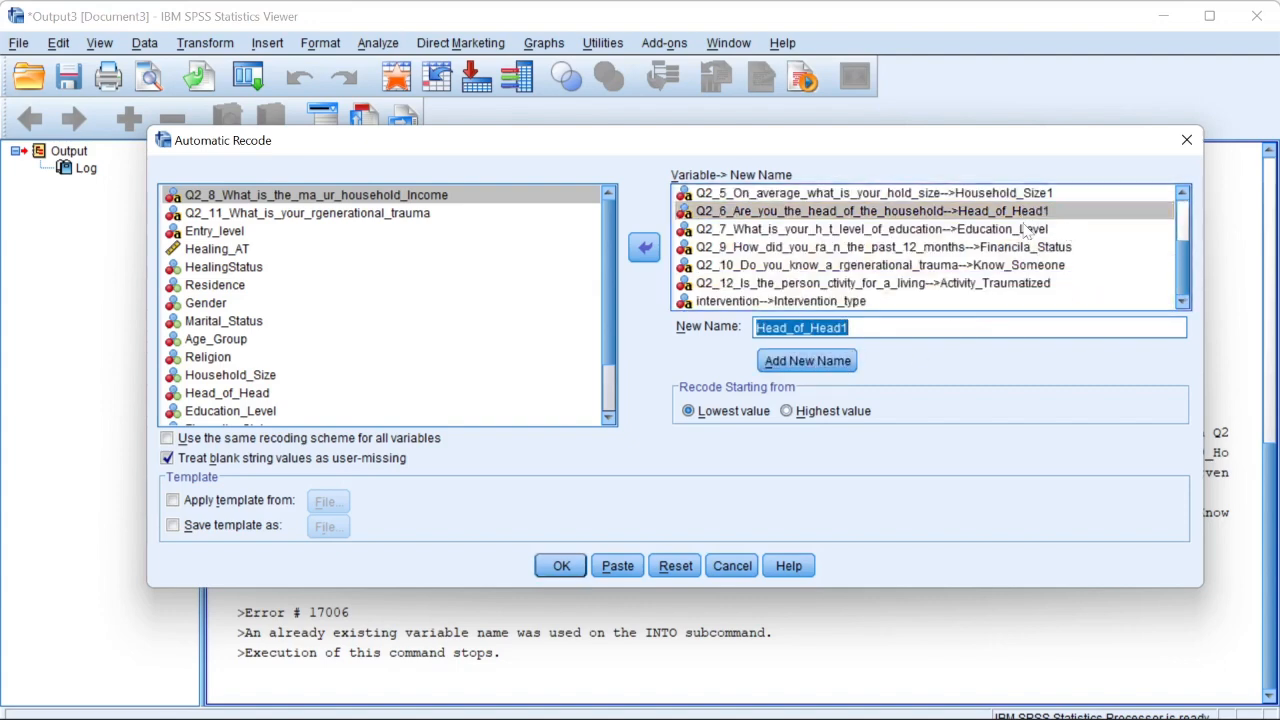
click(1030, 229)
click(900, 327)
text(1)
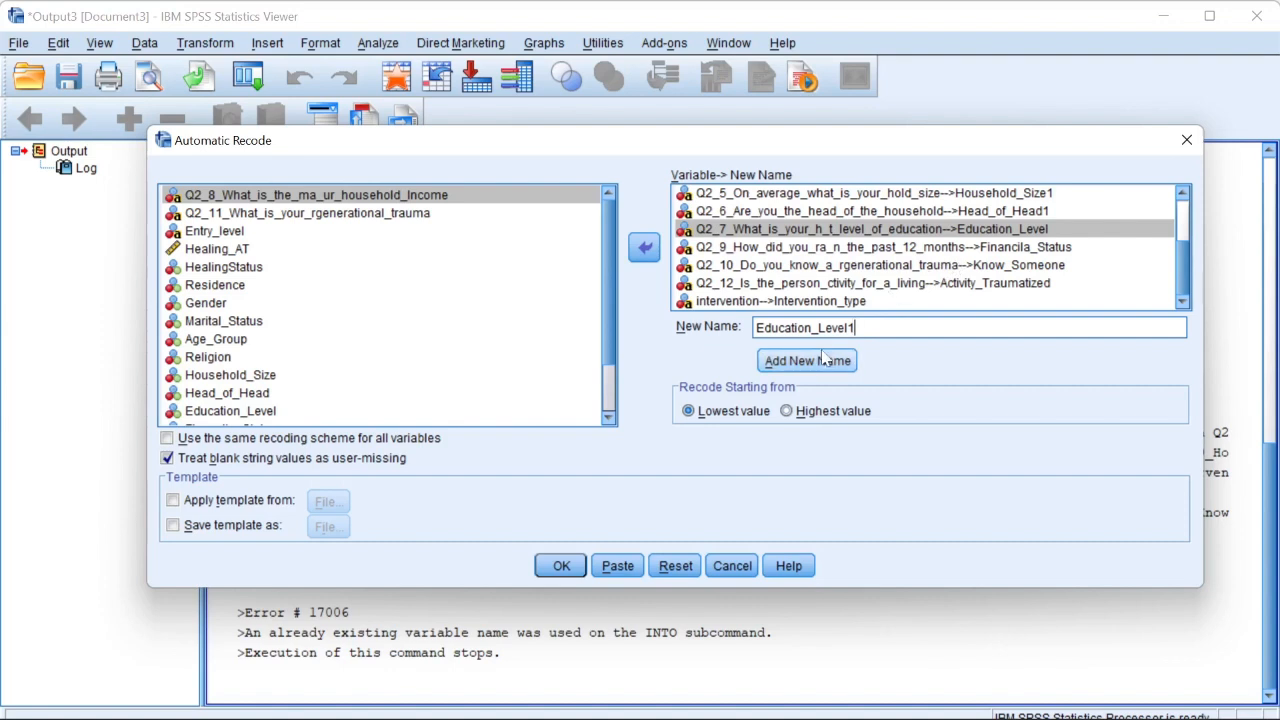
click(808, 360)
- Rename the targets for the Q2_9 past-12-months and Q2_10 generational trauma variables to Financila_Status1 and Know_Someone1
click(885, 250)
click(850, 327)
text(1)
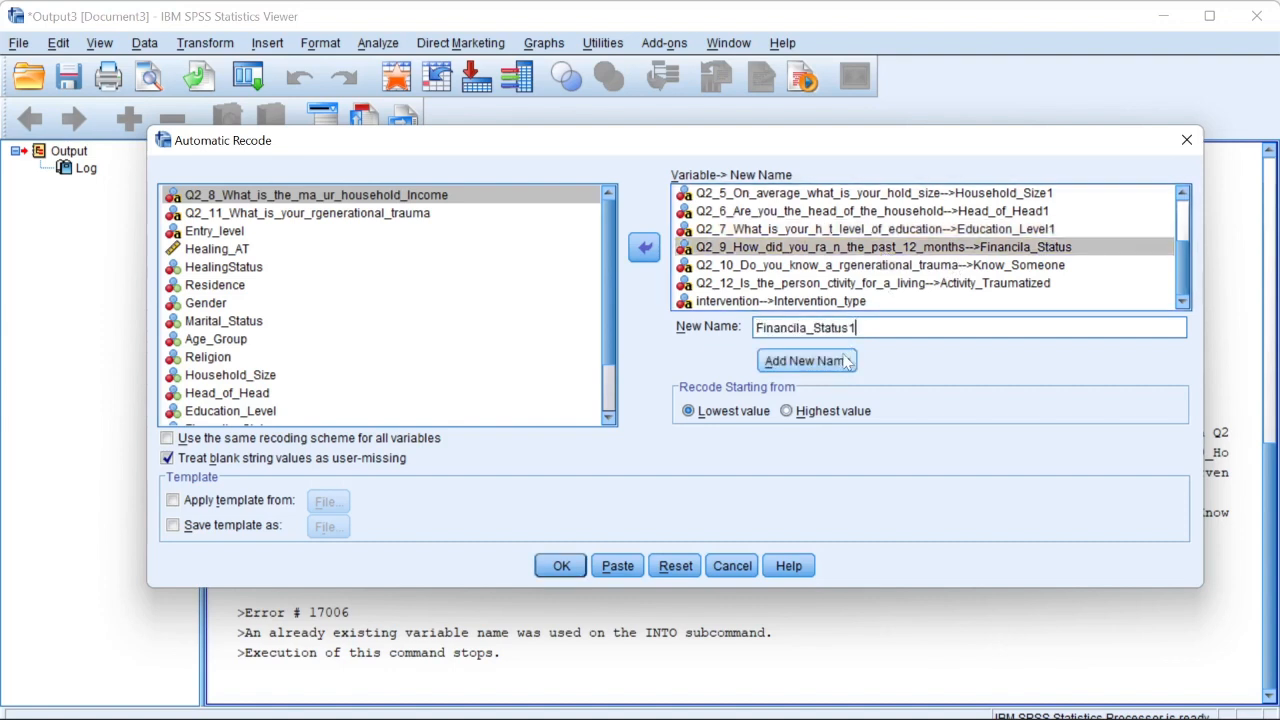
click(808, 360)
click(940, 265)
click(900, 327)
text(1)
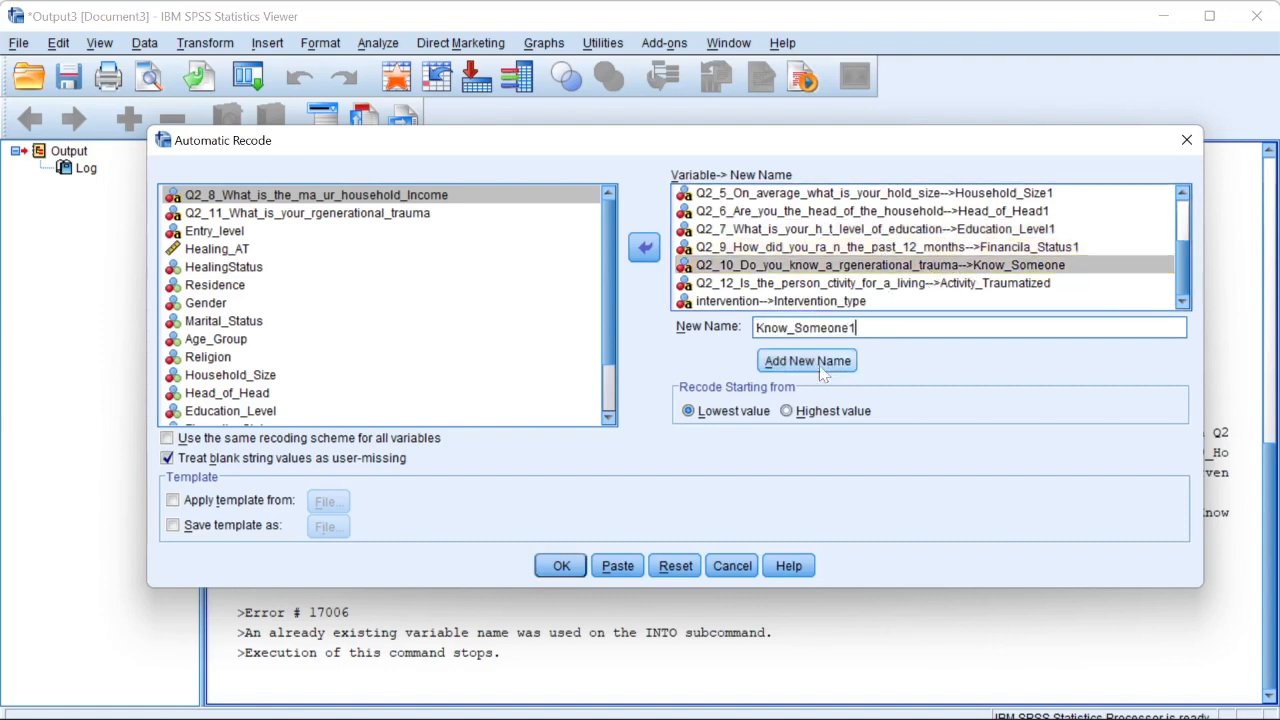
click(808, 360)
- Change the new names for the Q2_12 activity for a living and intervention variables to Activity_Traumatized1 and Intervention_type1
click(895, 284)
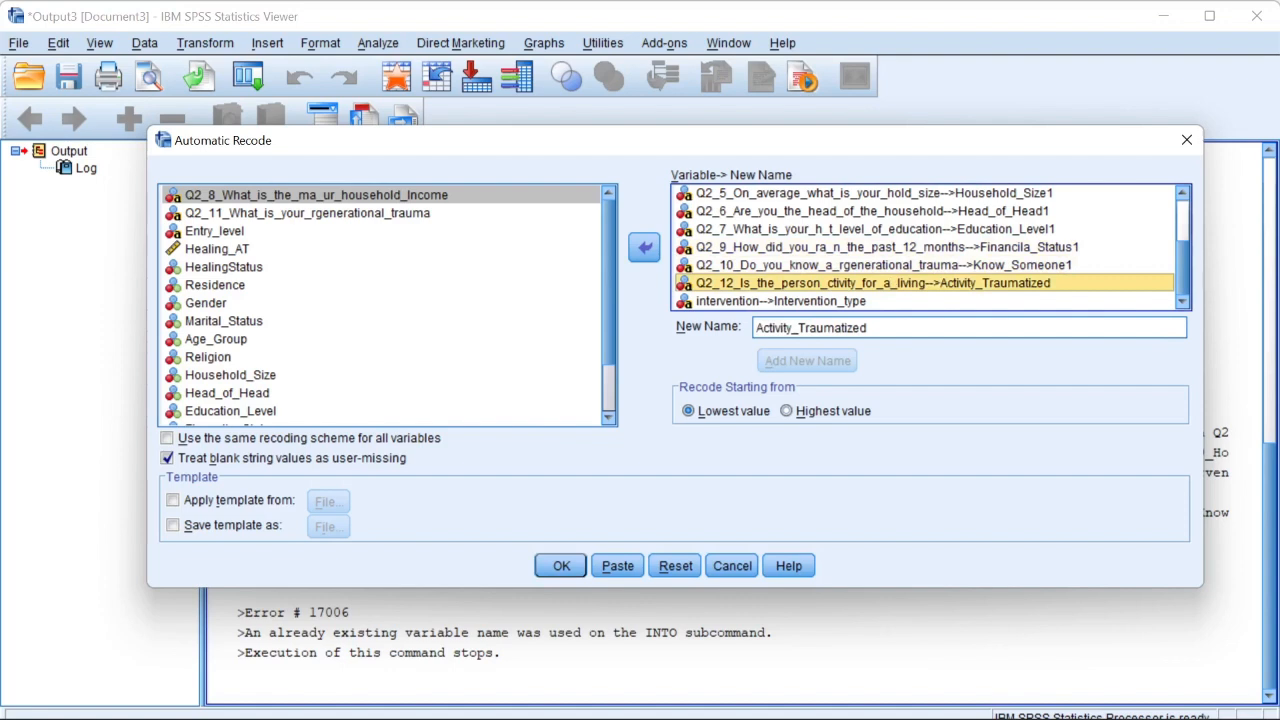
click(870, 327)
text(1)
click(808, 360)
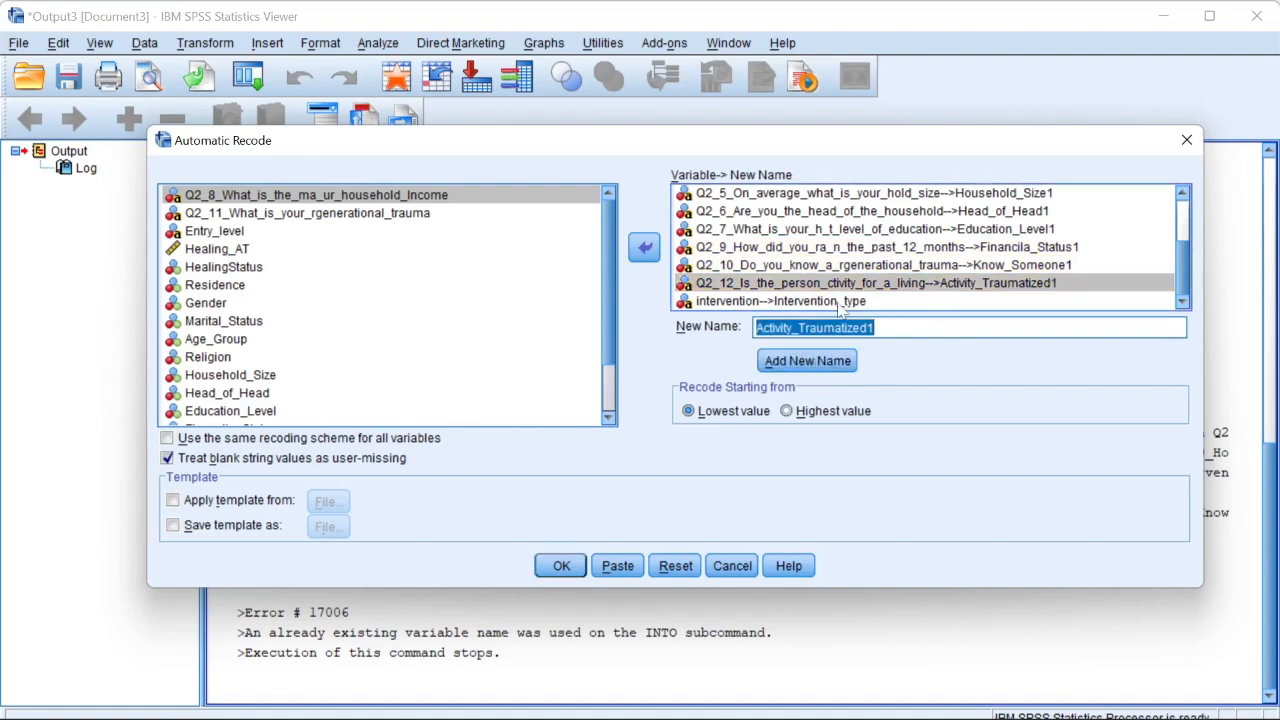
click(840, 301)
click(860, 327)
text(1)
click(808, 360)
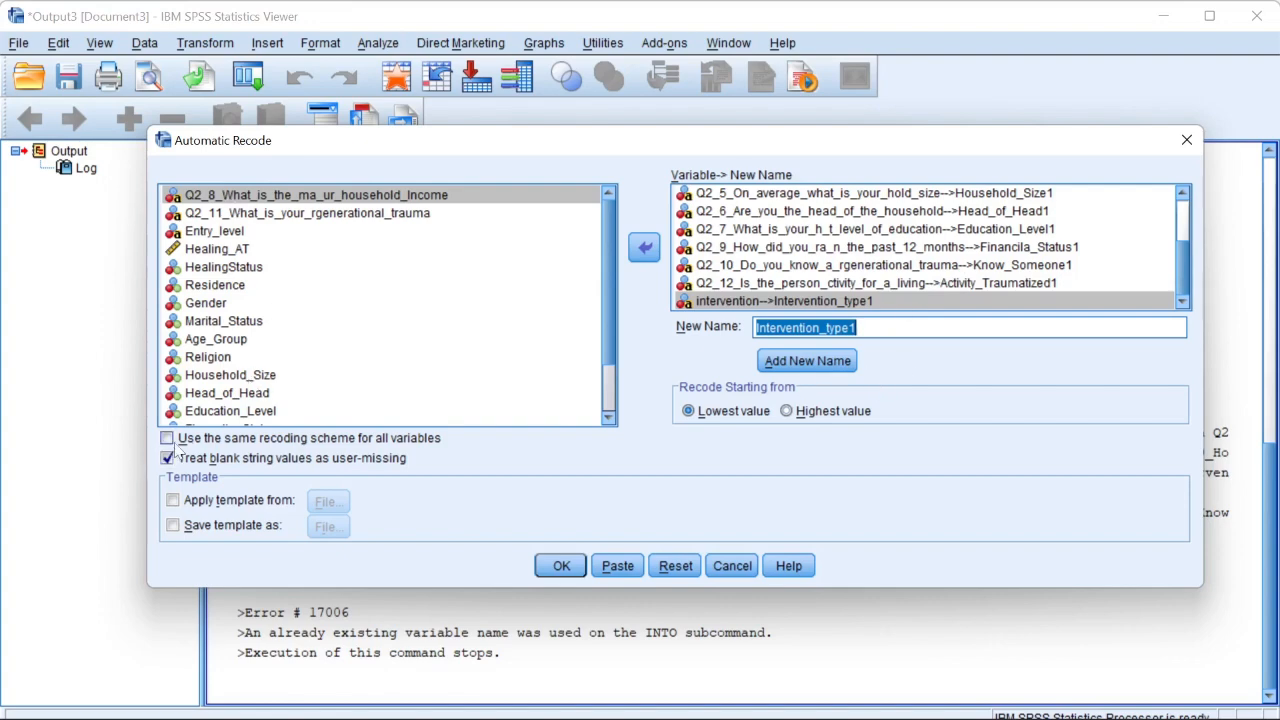
- Run the automatic recode and review each variable's old values, new values and value labels in the output log
click(561, 566)
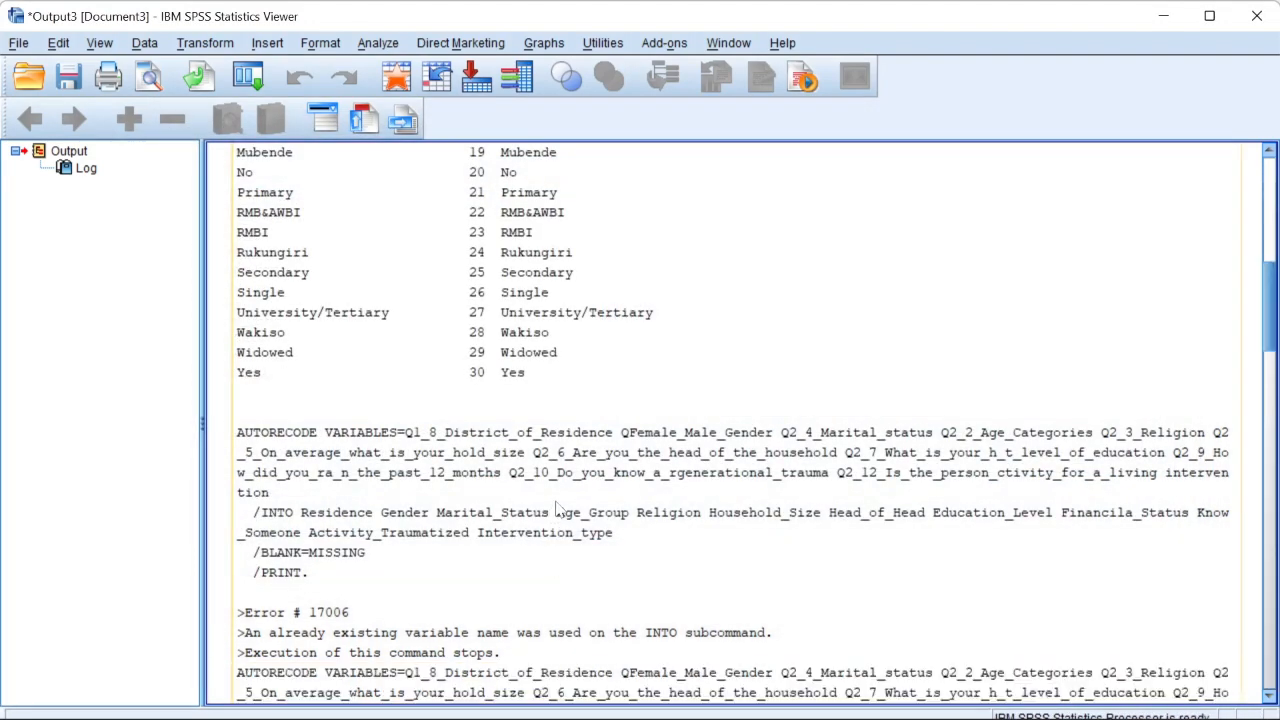
scroll(625, 455, down, 3)
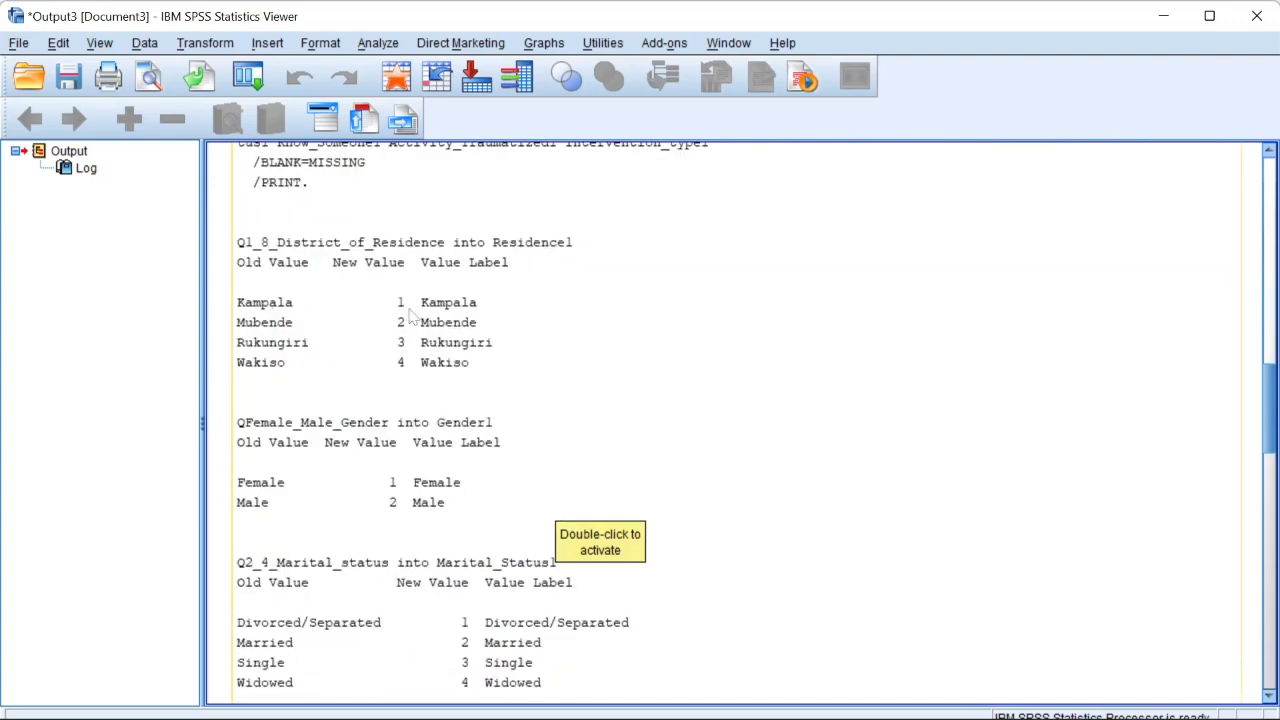
scroll(472, 400, down, 1)
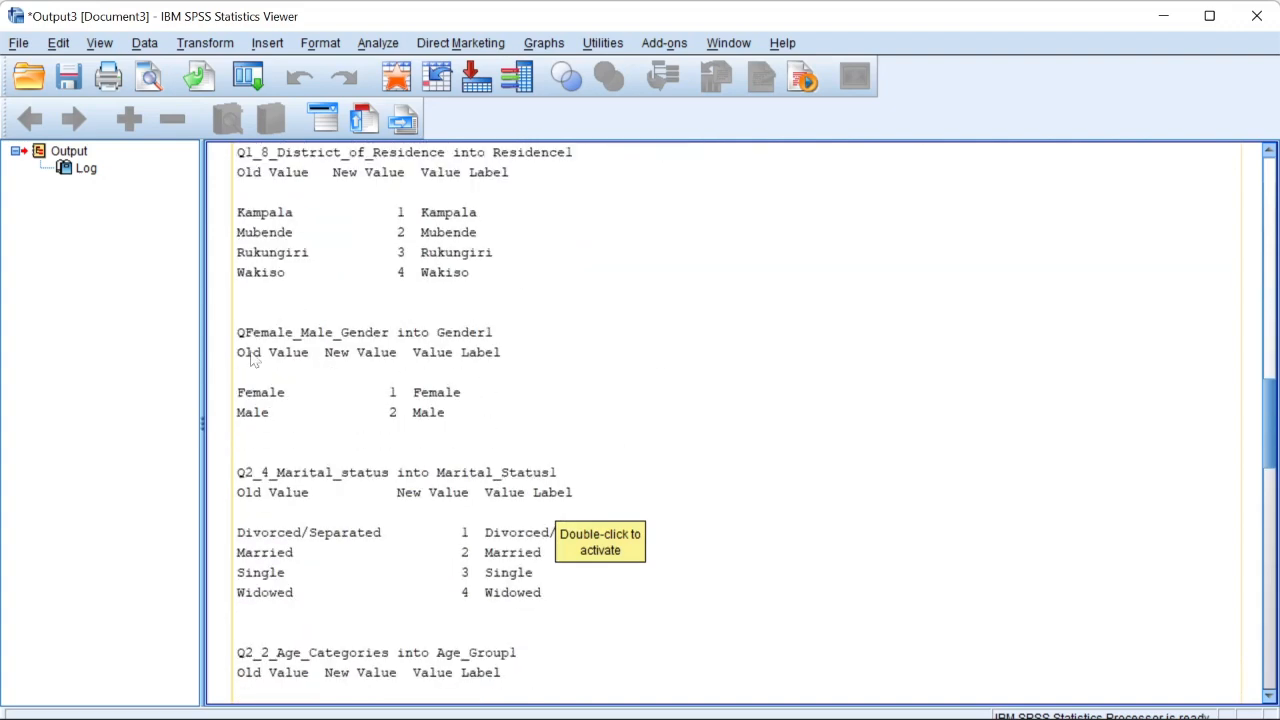
scroll(490, 470, down, 2)
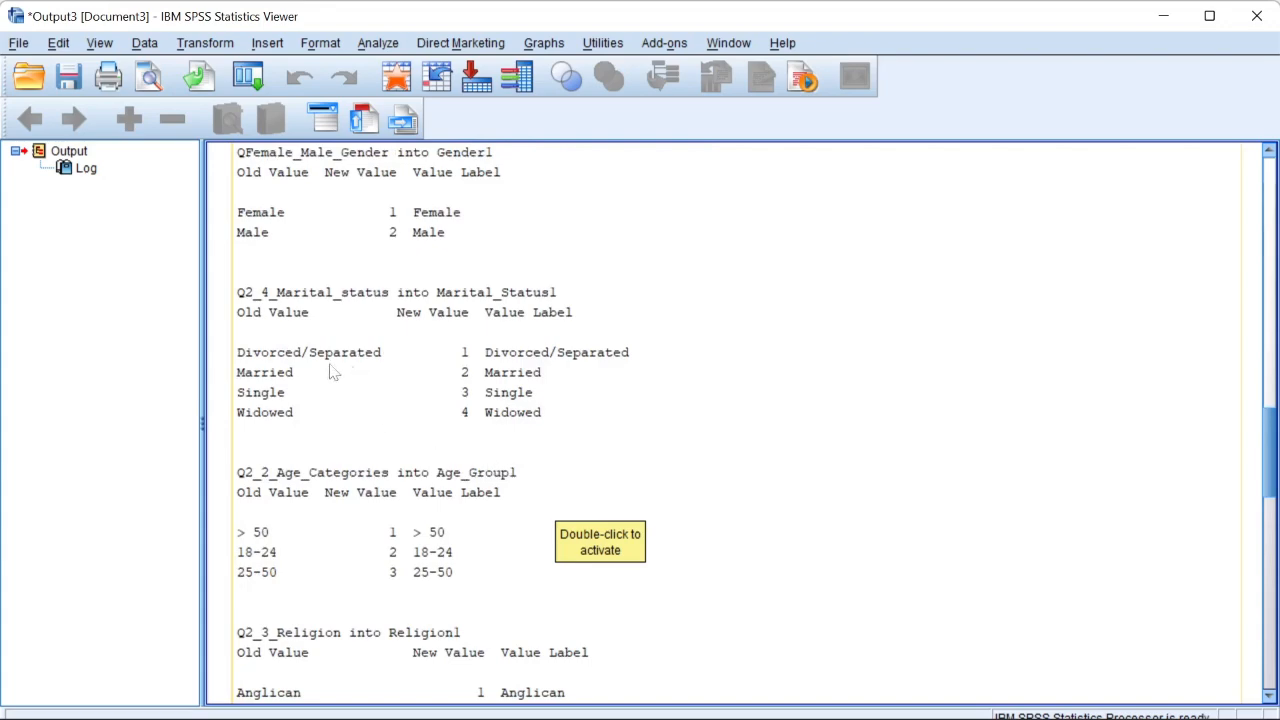
scroll(460, 413, down, 2)
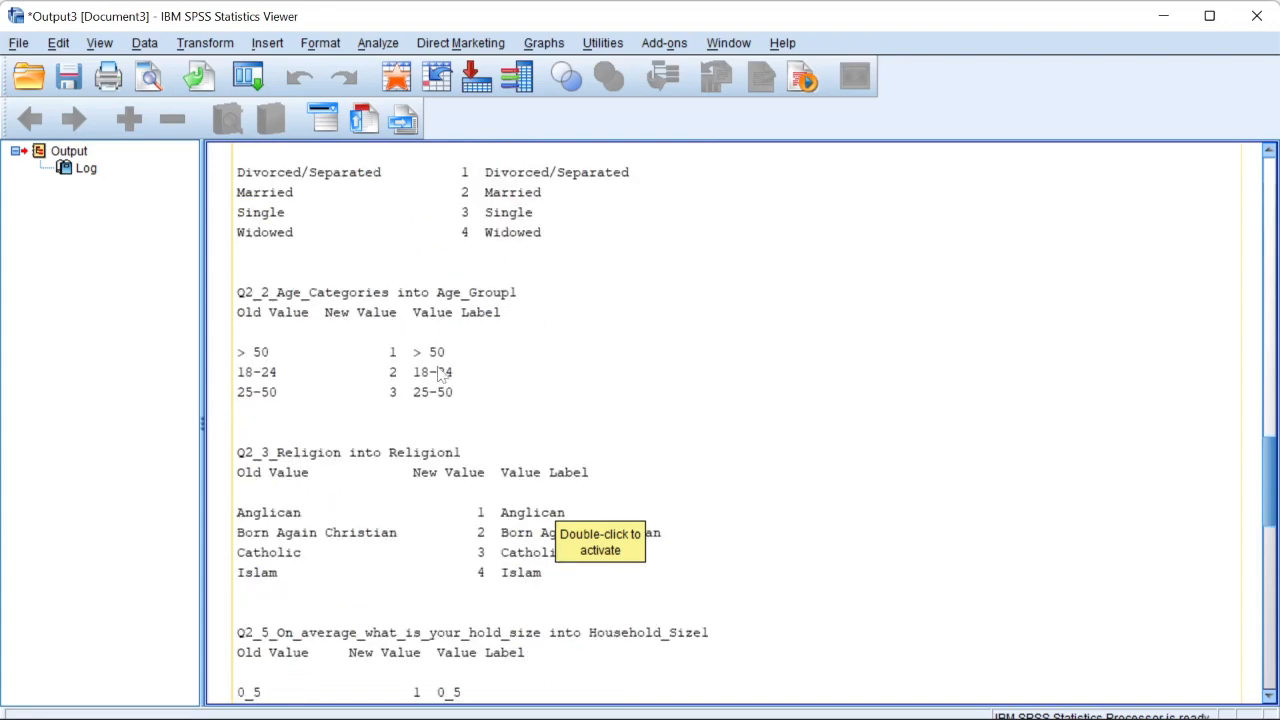
scroll(790, 487, down, 12)
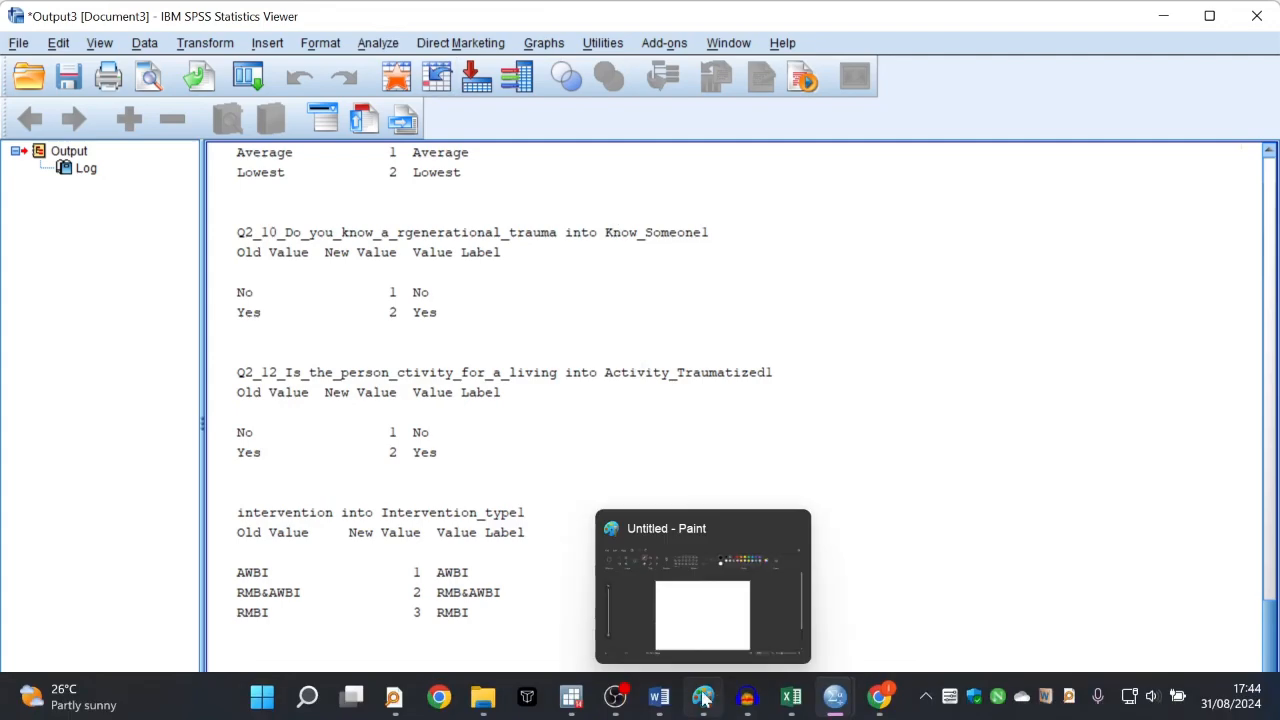
- Switch to the Data Editor and examine the variable list for the first and second sets of recoded variables
mouse_move(835, 697)
click(838, 590)
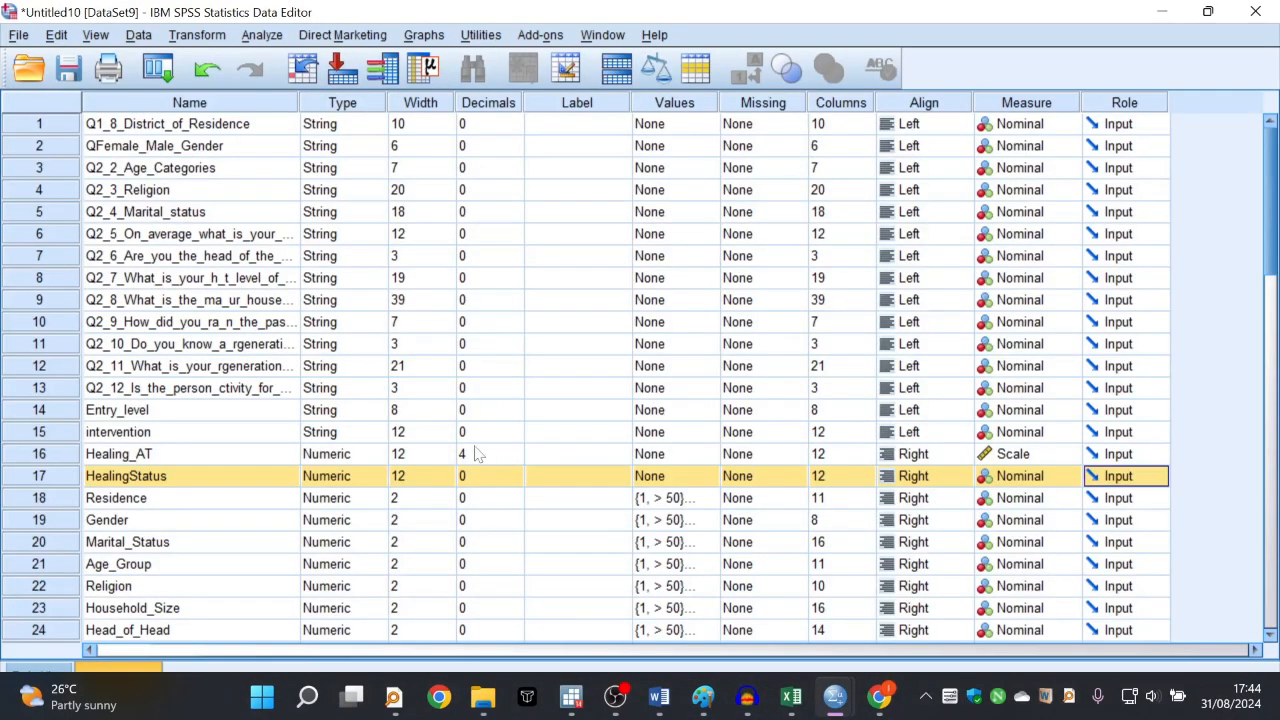
scroll(293, 573, down, 4)
scroll(240, 566, up, 3)
scroll(246, 563, down, 4)
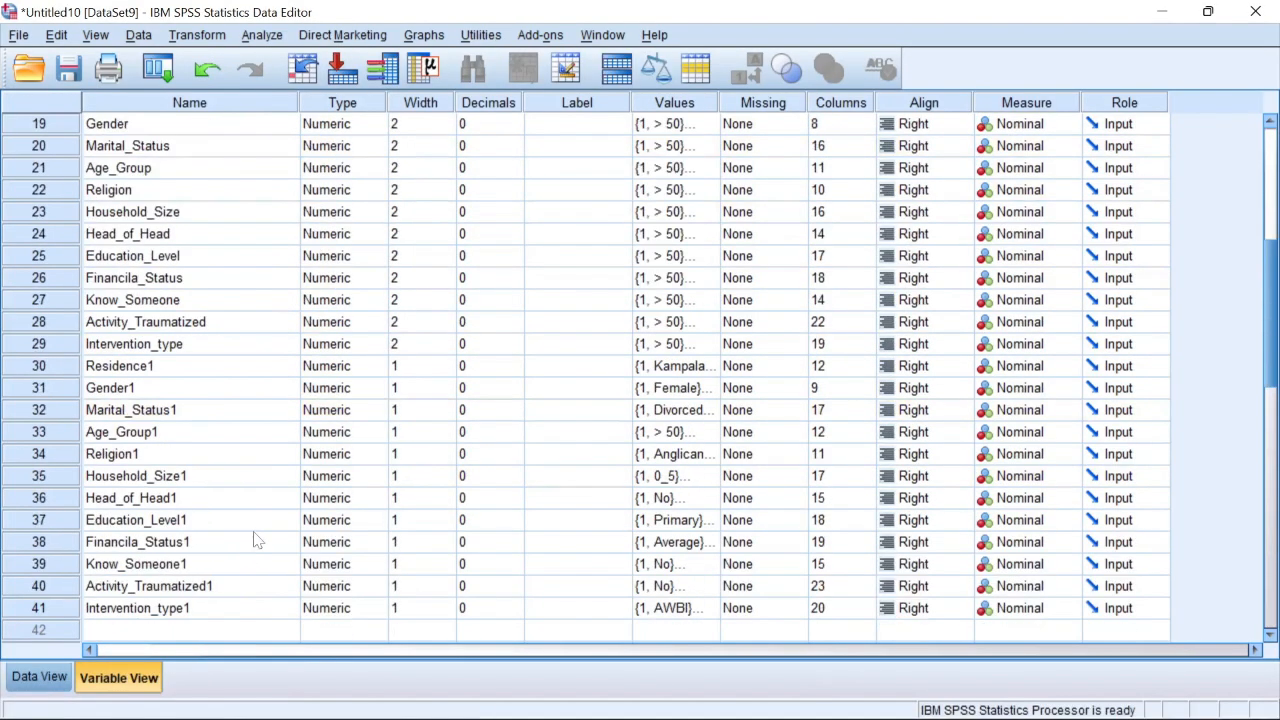
scroll(252, 526, up, 5)
scroll(235, 530, down, 3)
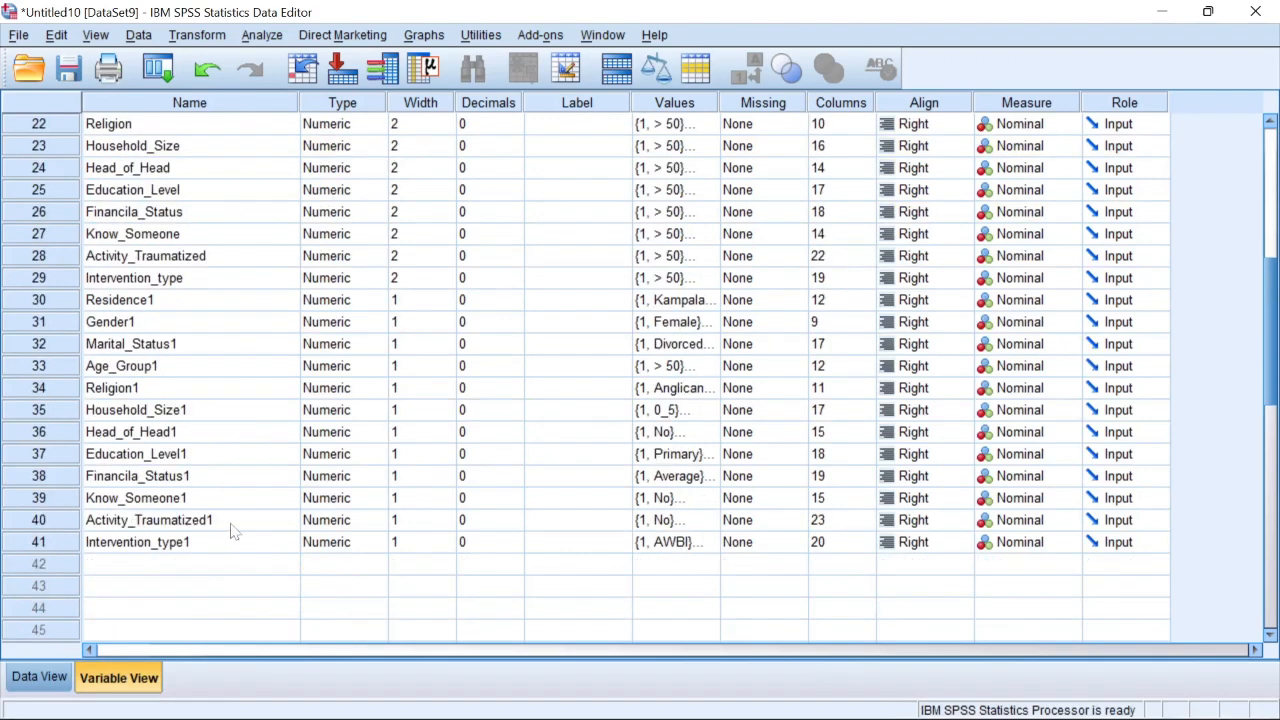
scroll(225, 340, up, 2)
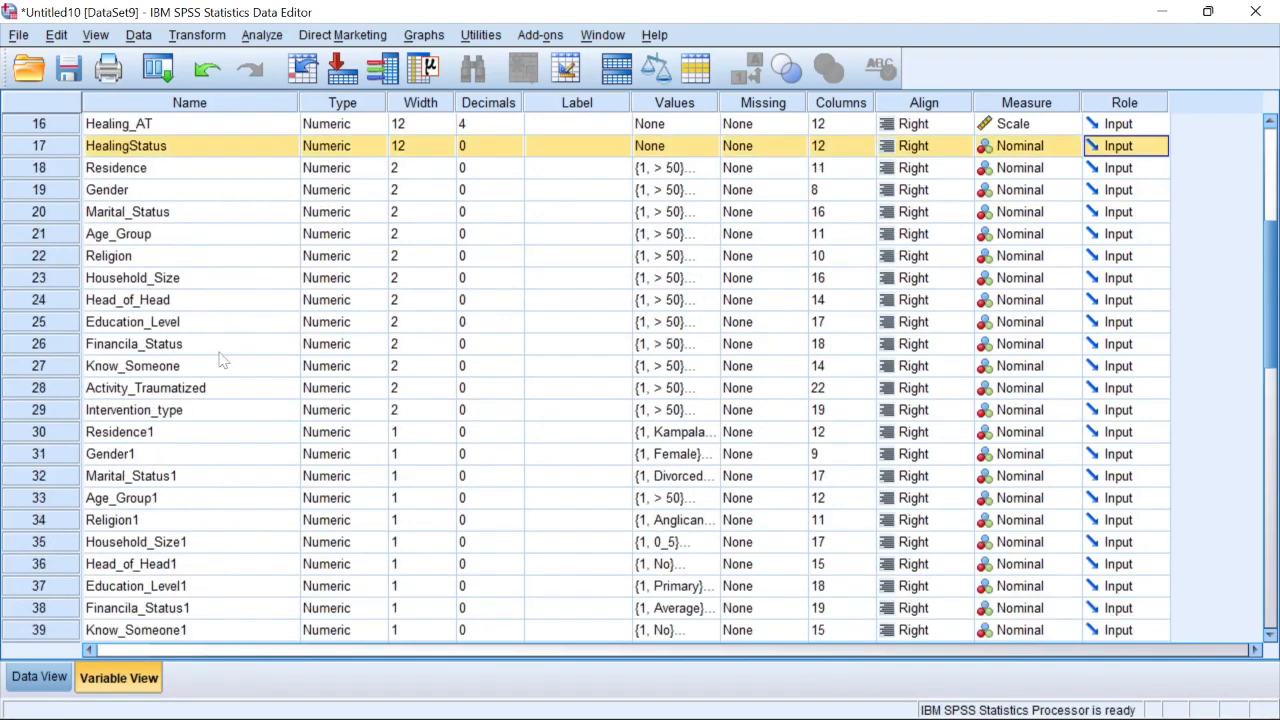
- Locate where the first recoded set starts at Residence and the second set starts at Residence1 in the variable list
click(44, 432)
scroll(110, 232, up, 1)
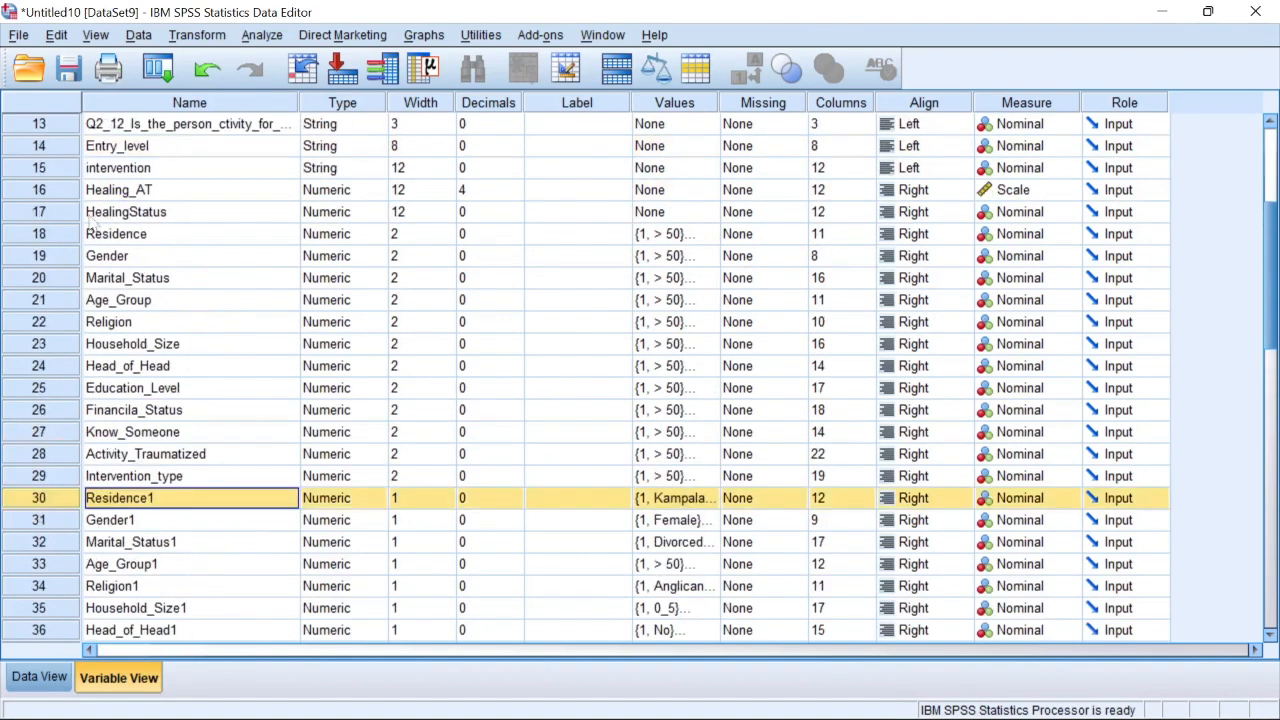
click(52, 234)
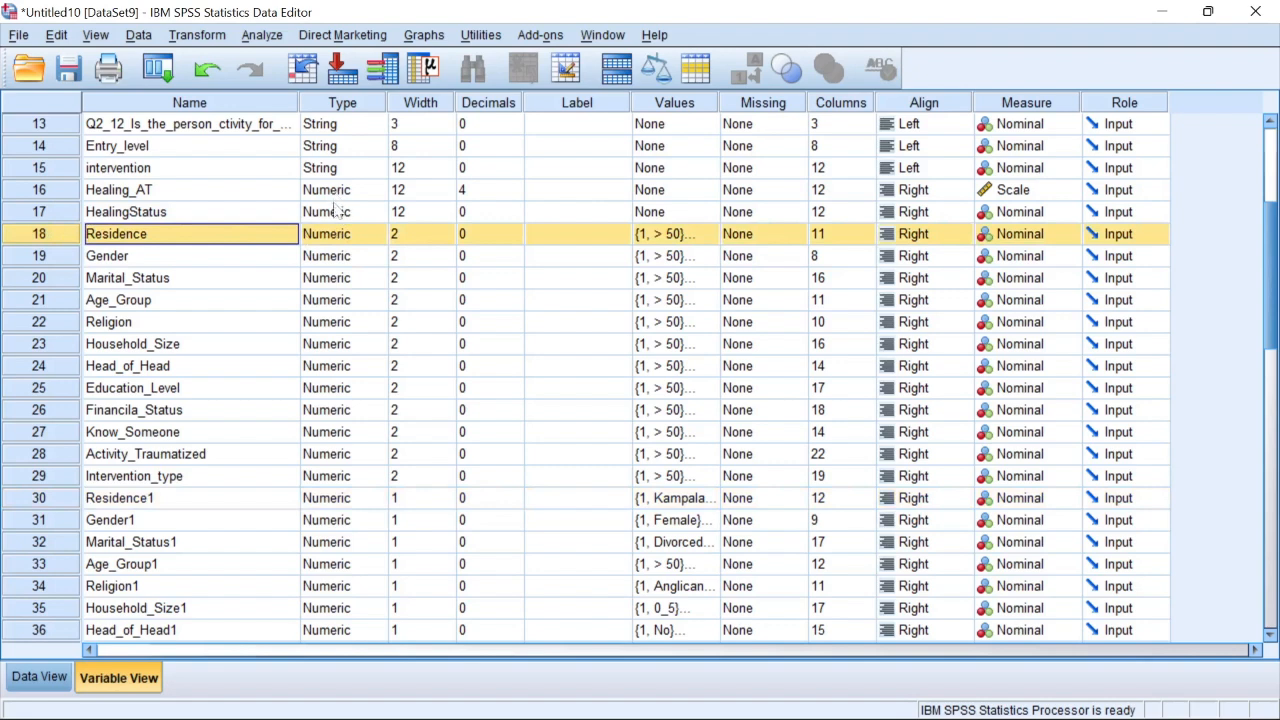
scroll(340, 470, down, 1)
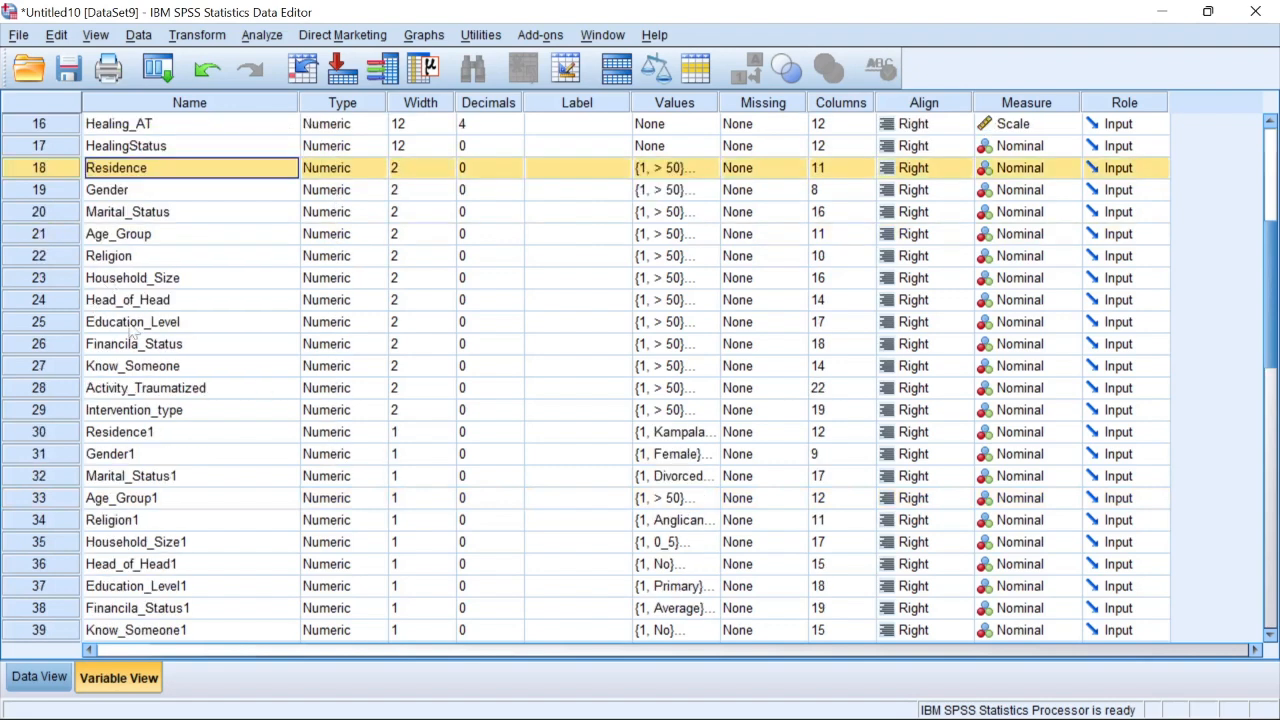
click(46, 434)
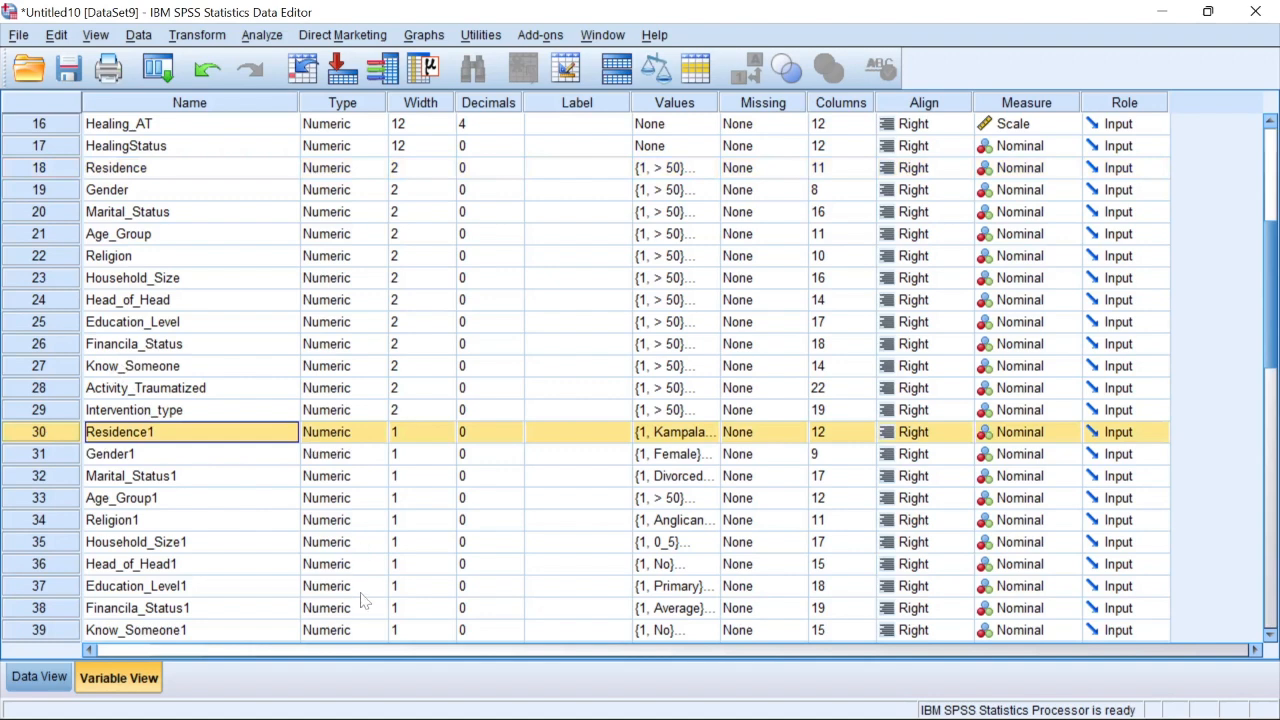
scroll(364, 600, down, 2)
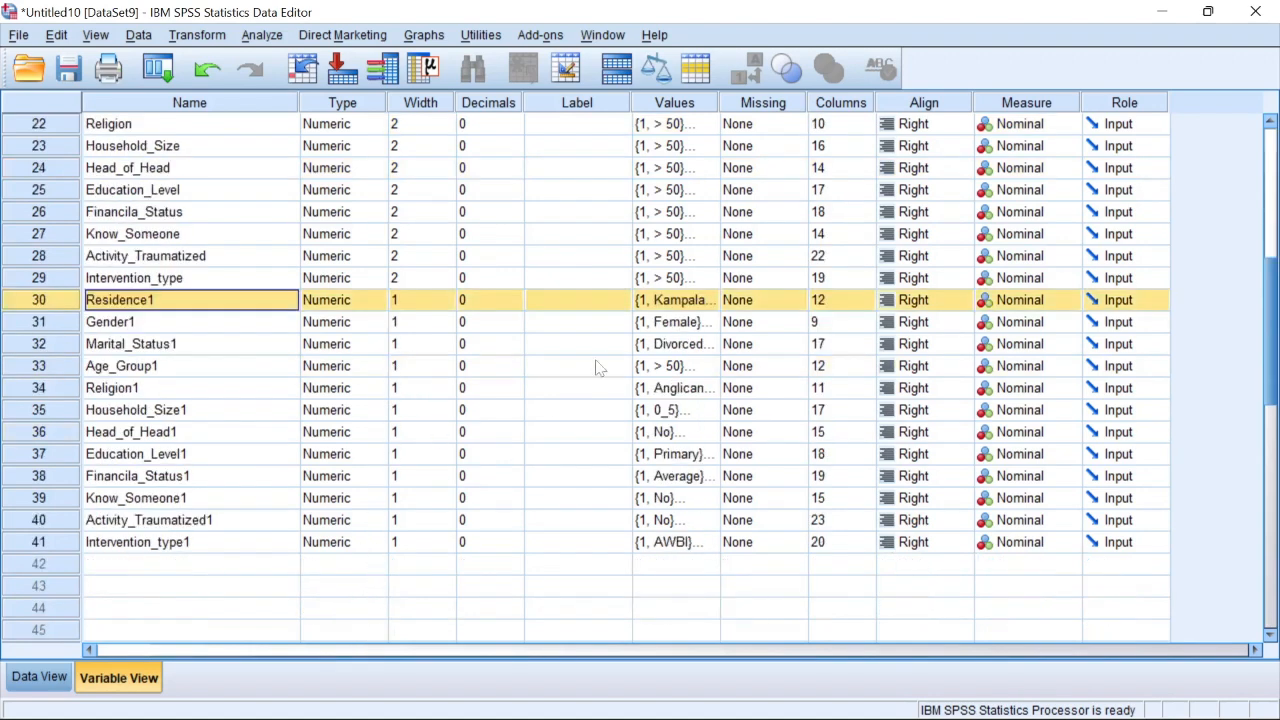
- Resize the variable list's columns so that all attributes from Name to Role fit on screen
double_click(628, 103)
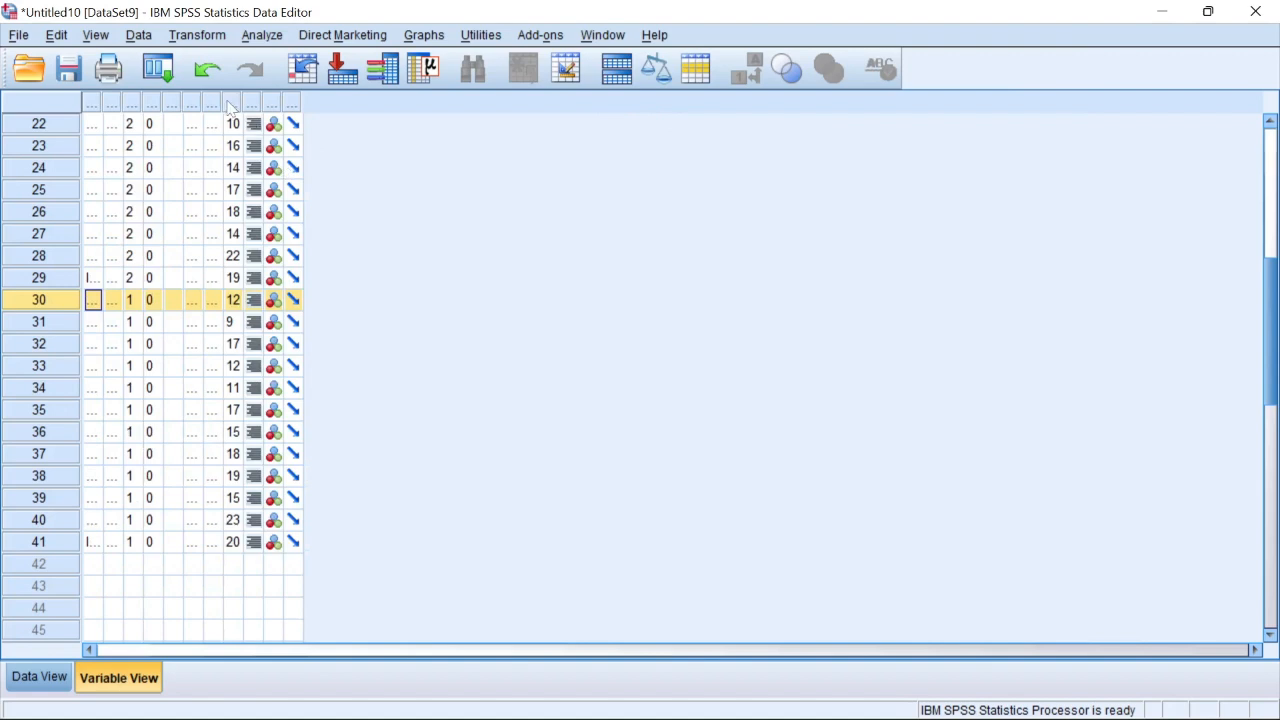
double_click(302, 103)
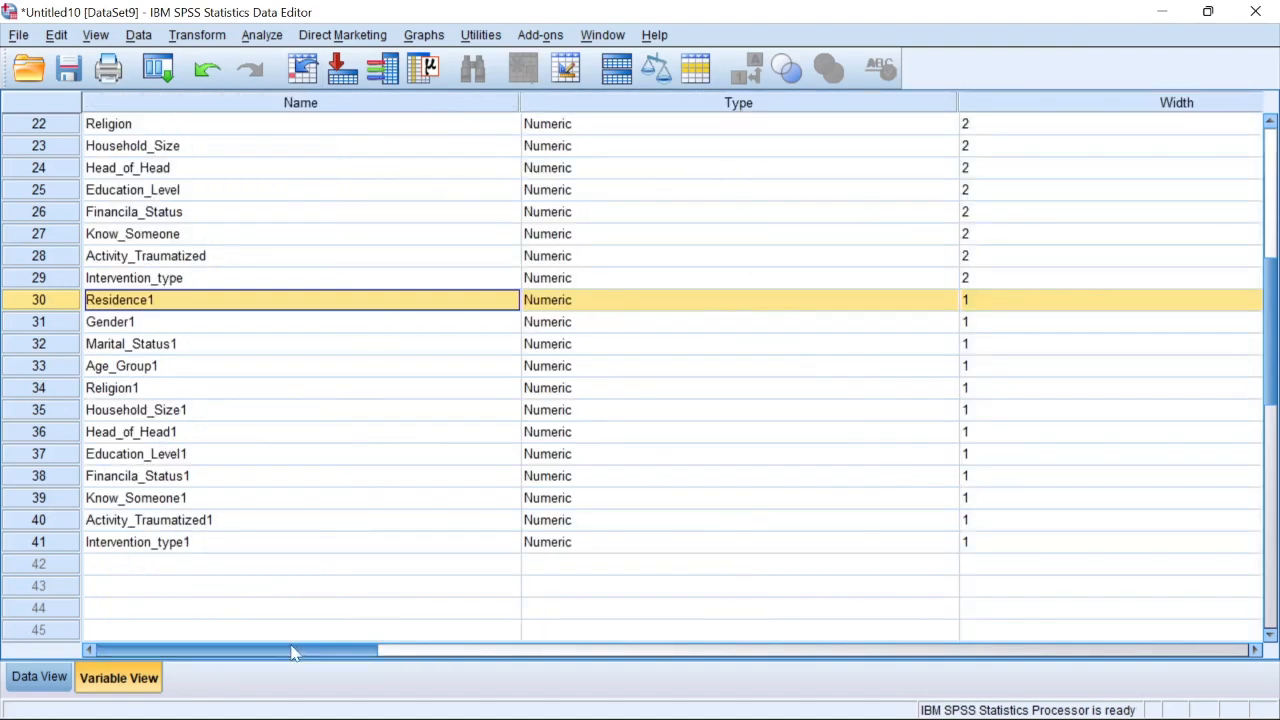
drag(519, 103, 351, 104)
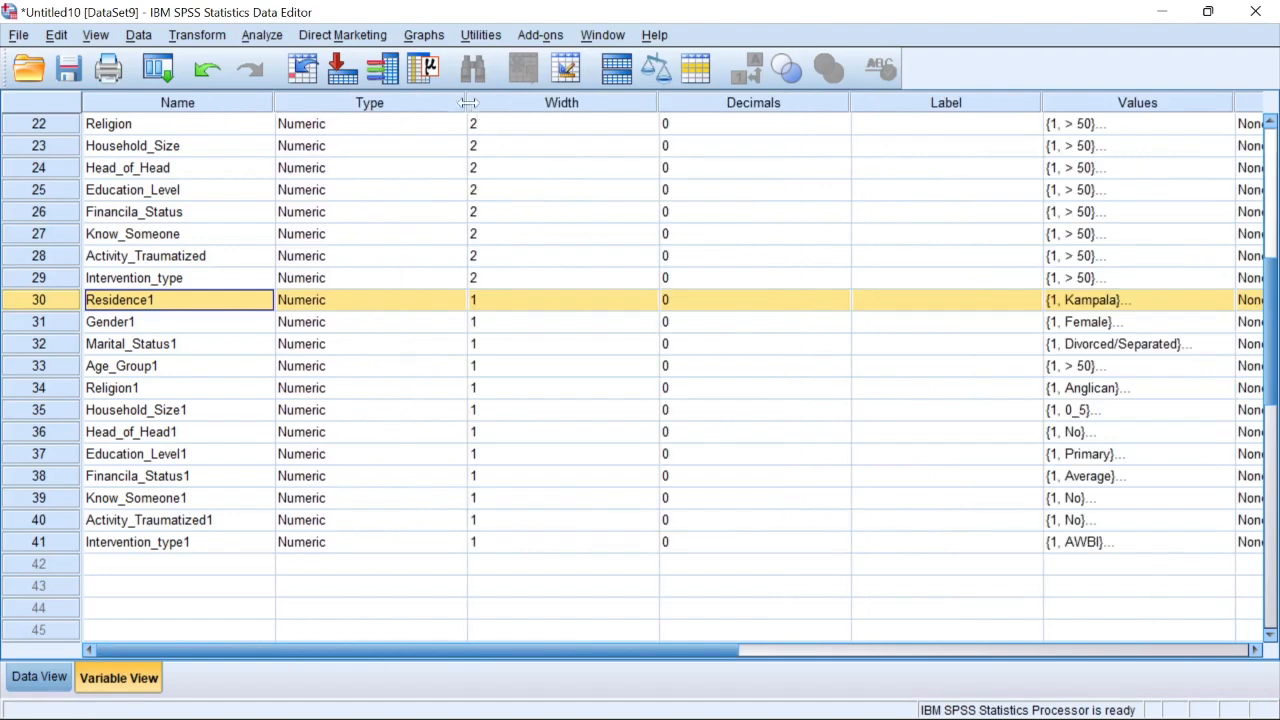
click(450, 106)
drag(466, 103, 392, 103)
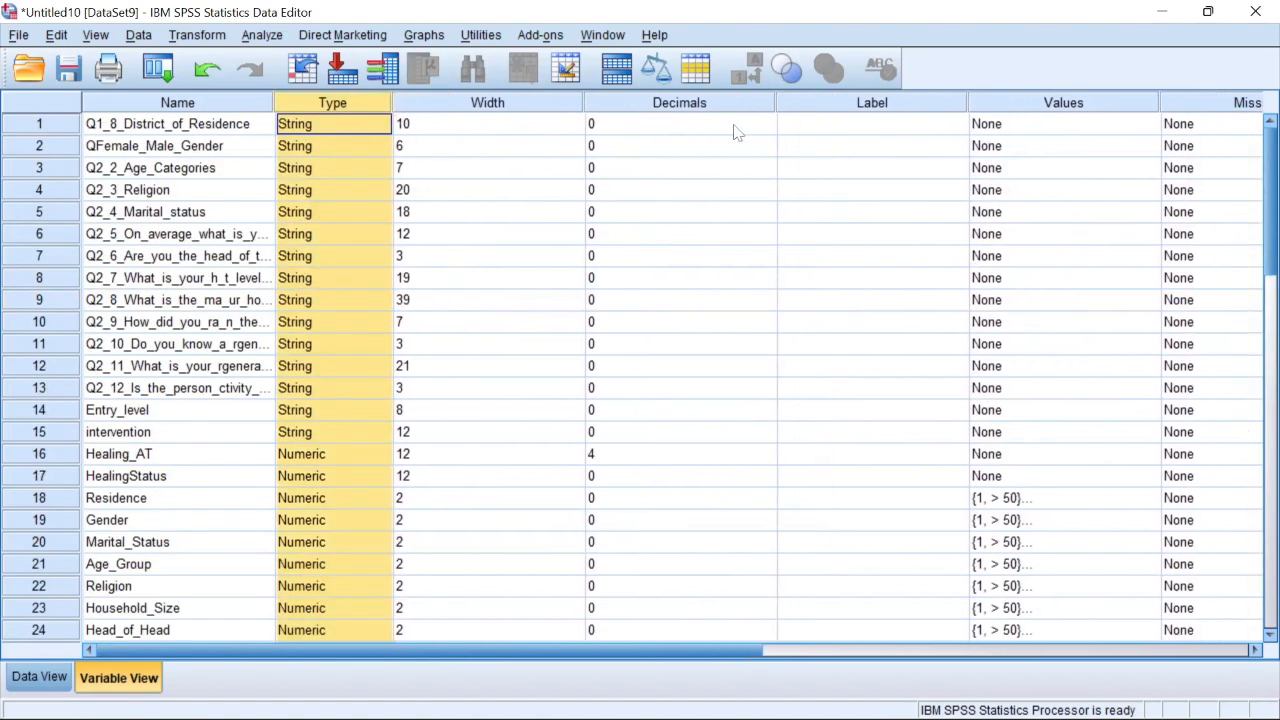
click(770, 123)
click(72, 167)
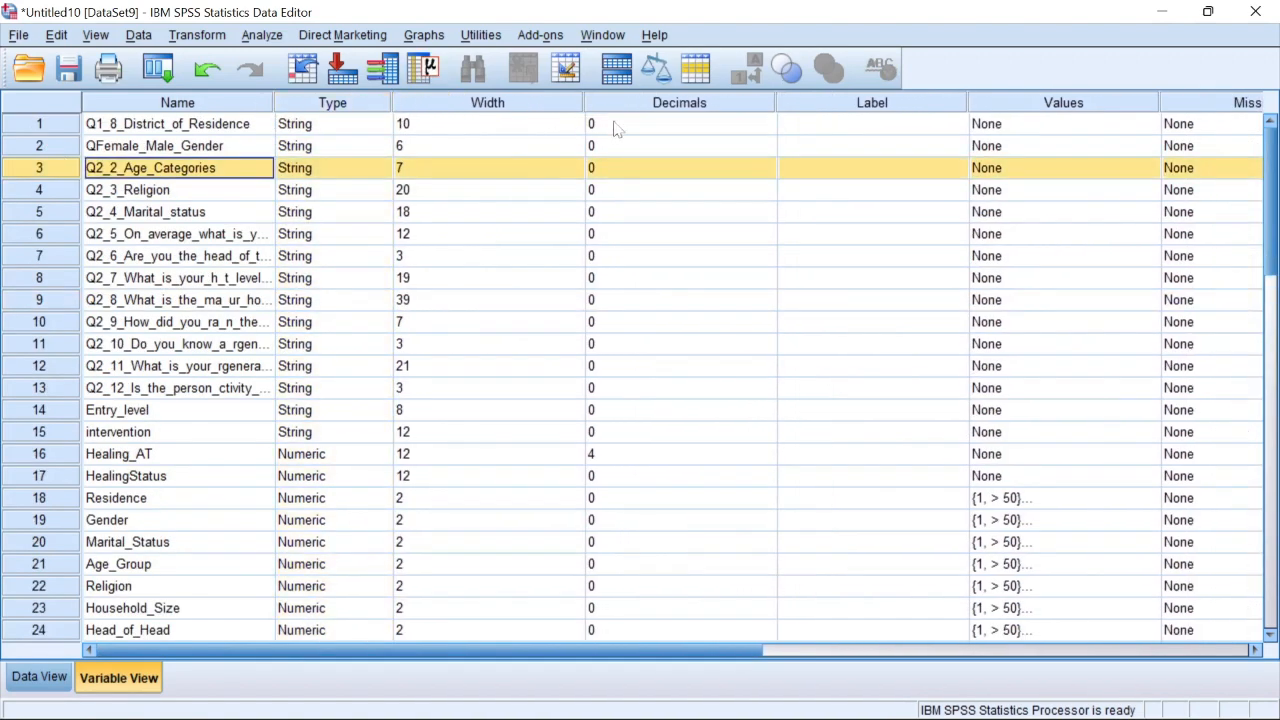
drag(775, 103, 656, 104)
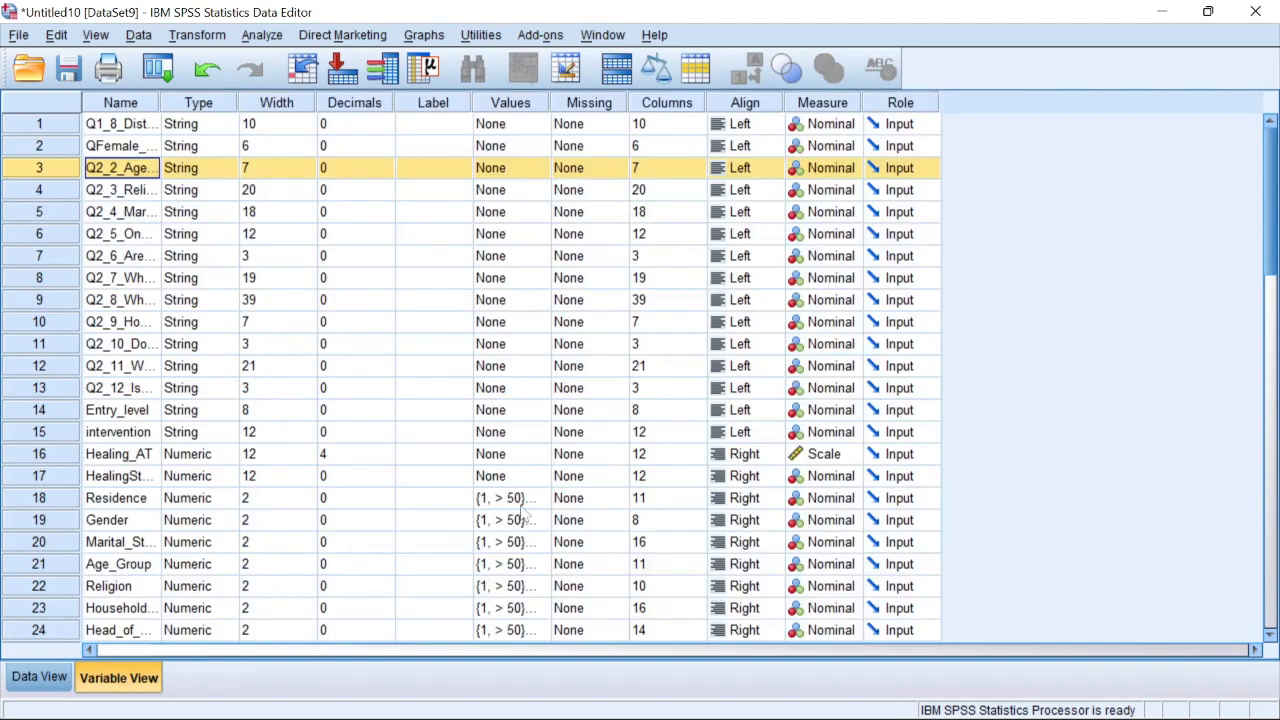
- Review the full list of value labels for Residence in the first recoded set
click(510, 497)
click(537, 497)
scroll(615, 425, down, 4)
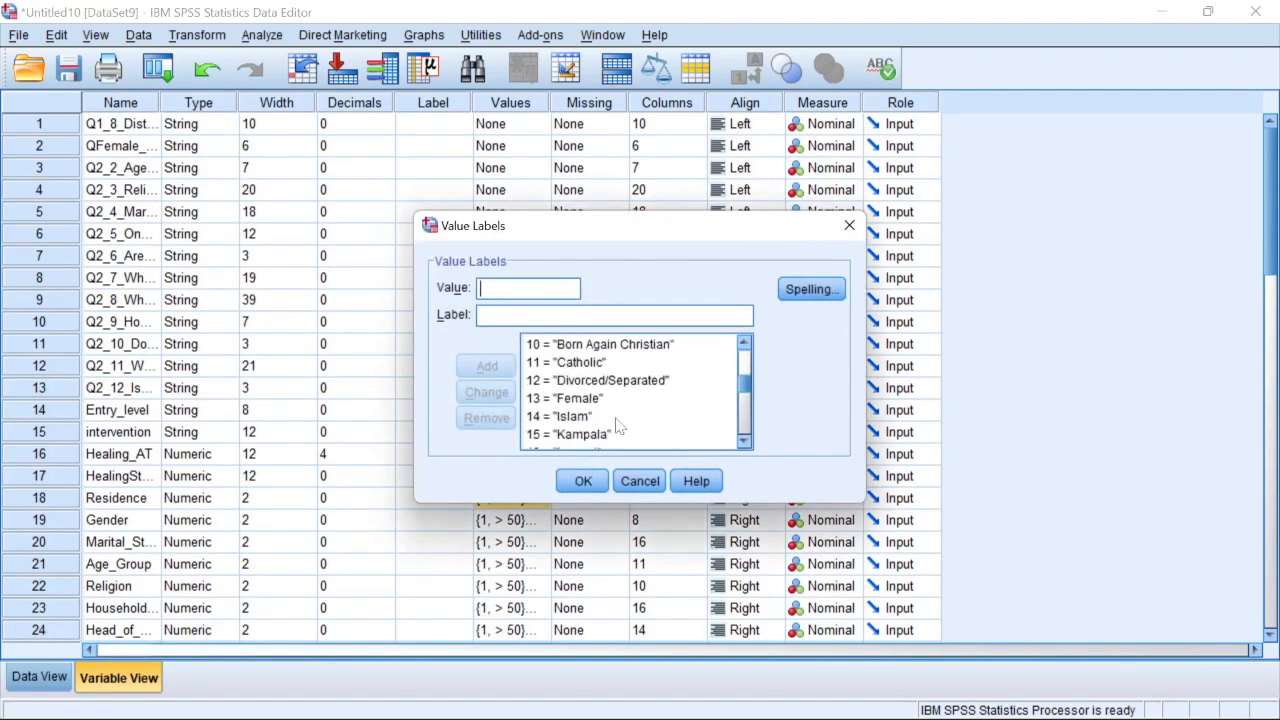
scroll(618, 427, up, 4)
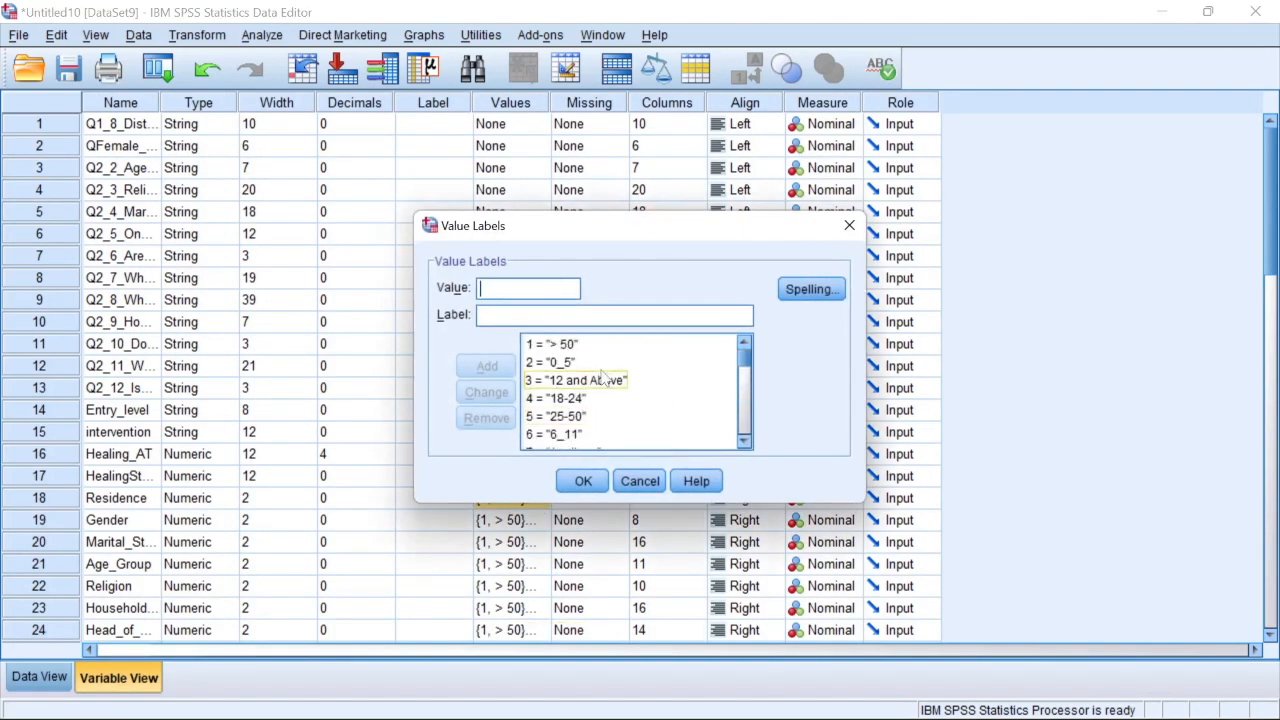
scroll(597, 405, down, 3)
scroll(600, 405, down, 5)
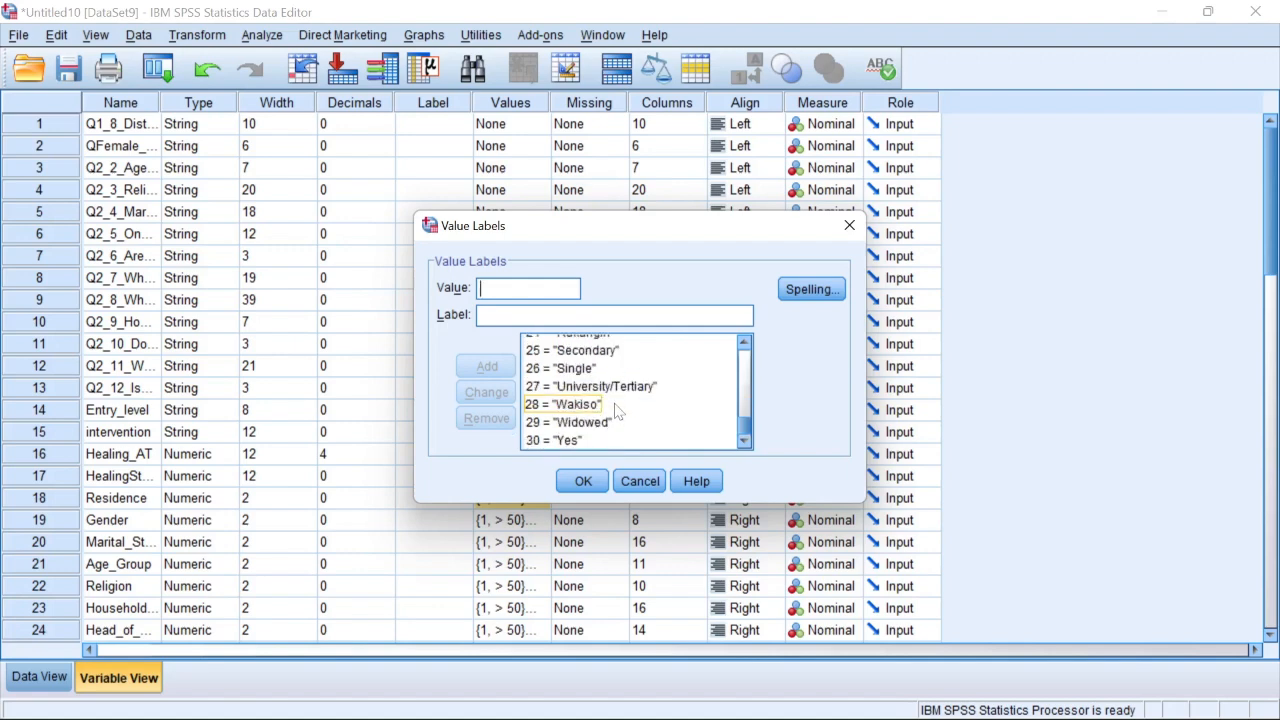
key(Escape)
- Check the value labels defined for Financila_Status1 in the second recoded set
scroll(614, 360, down, 8)
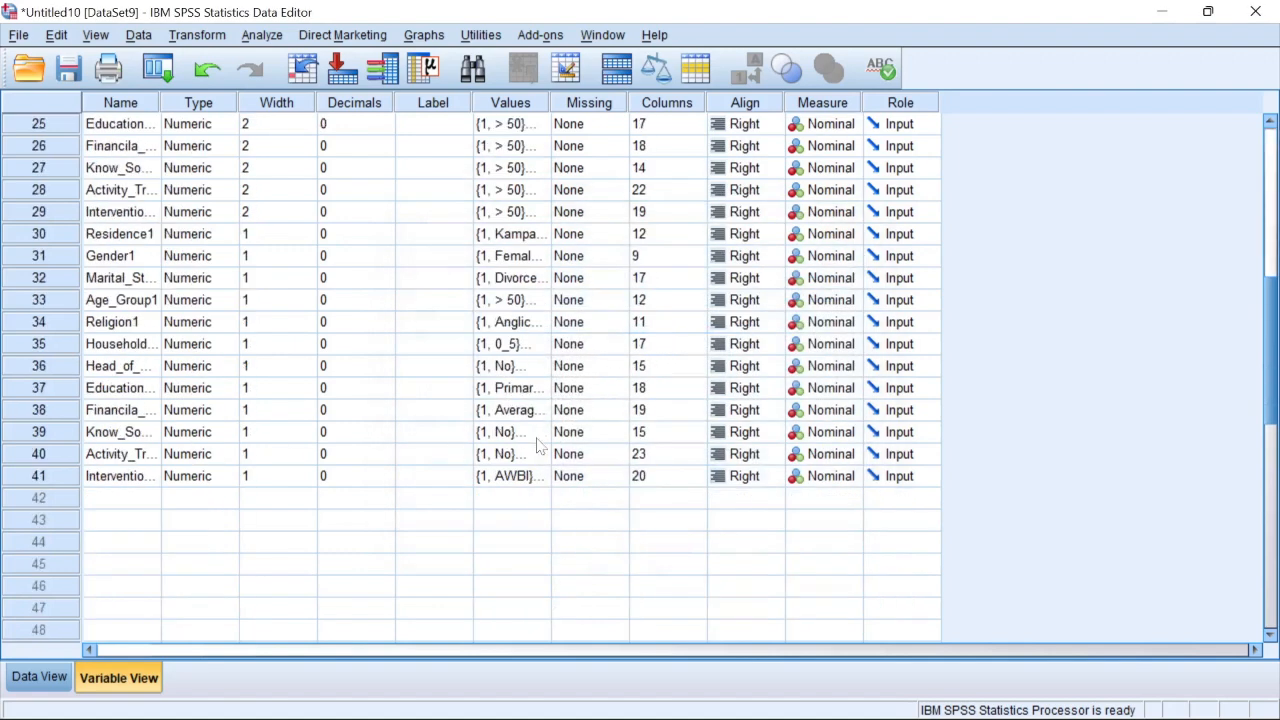
click(534, 410)
click(541, 410)
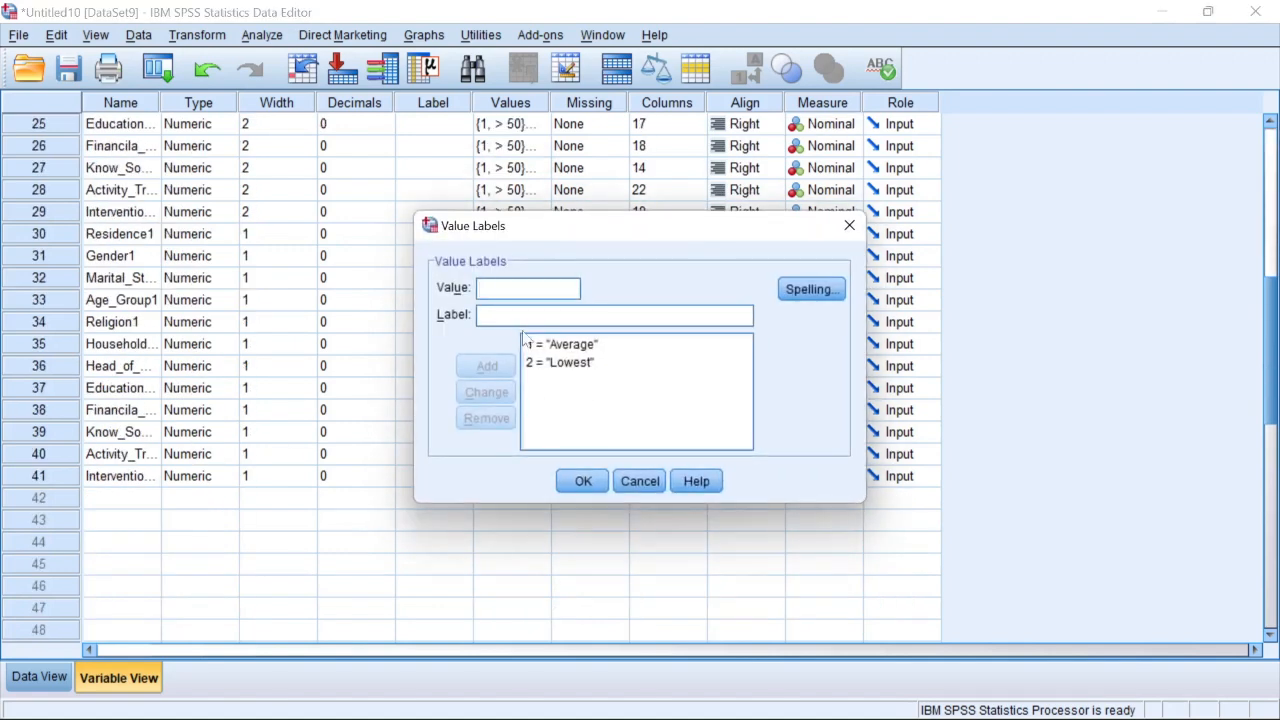
click(630, 481)
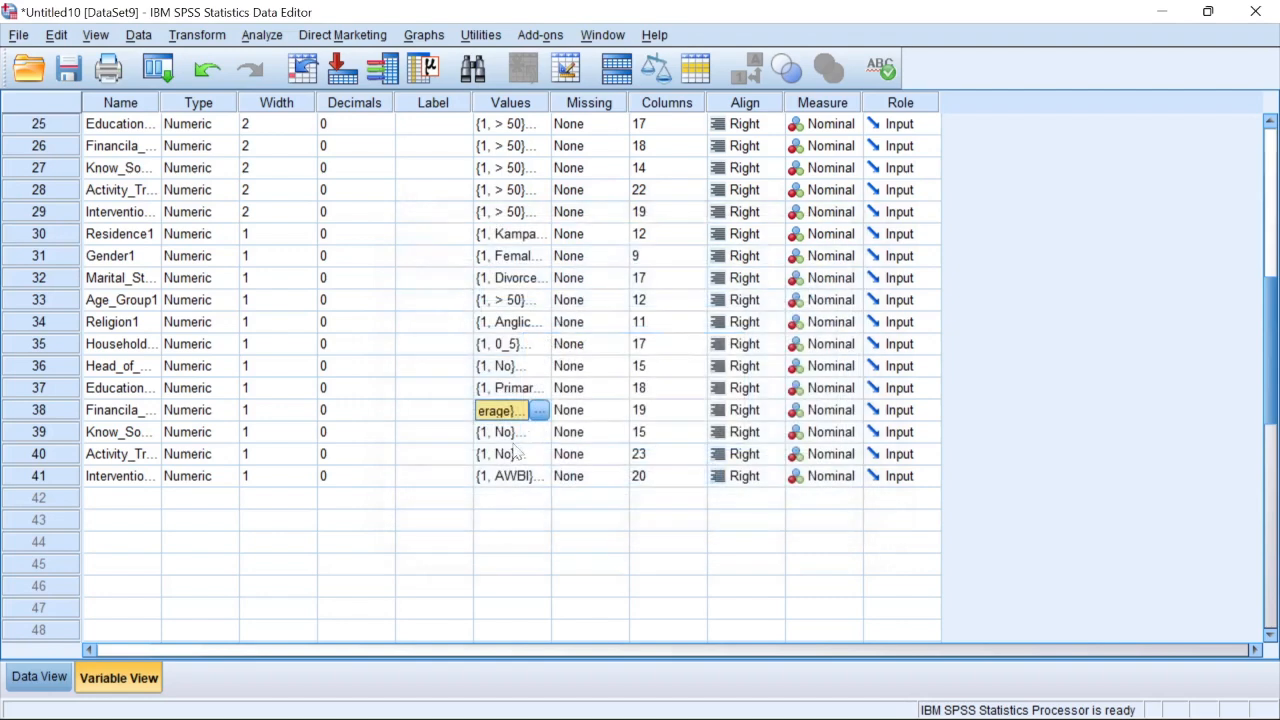
- Widen the Name column to fit the full variable names and select Education_Level1
double_click(160, 103)
click(170, 370)
click(150, 390)
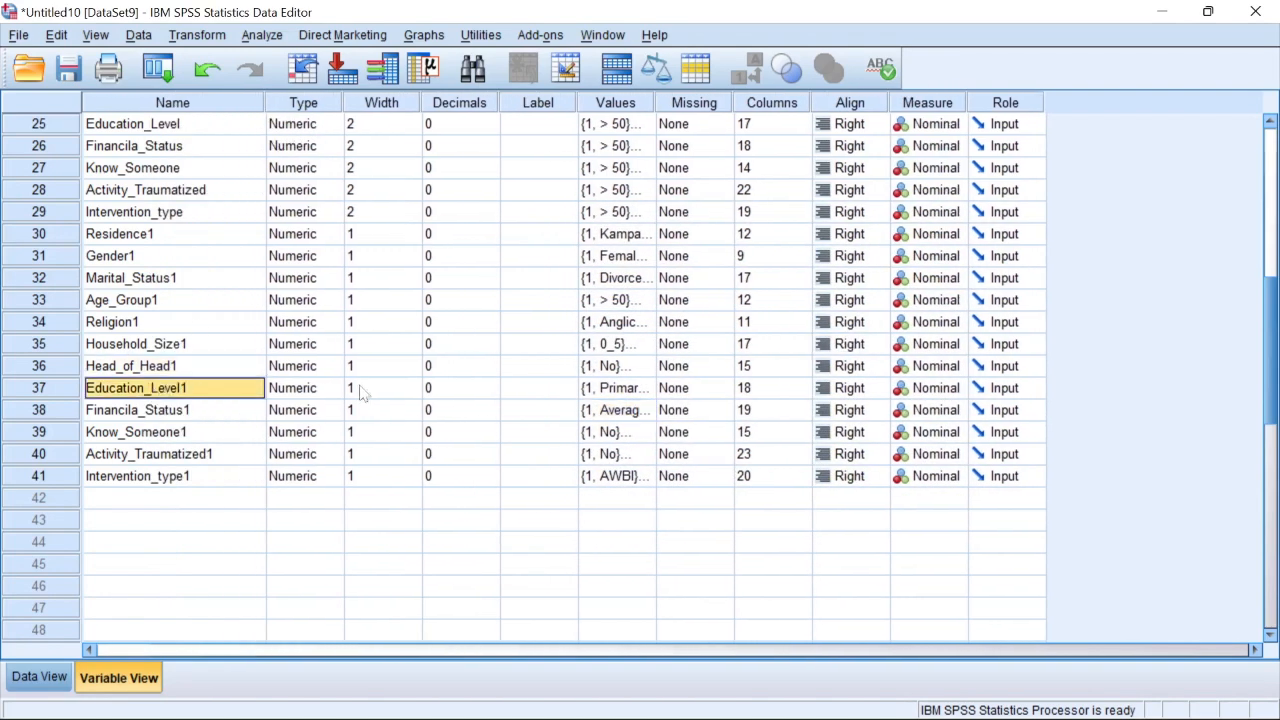
- Review which education categories are coded in the value labels for Education_Level1
click(640, 396)
click(645, 390)
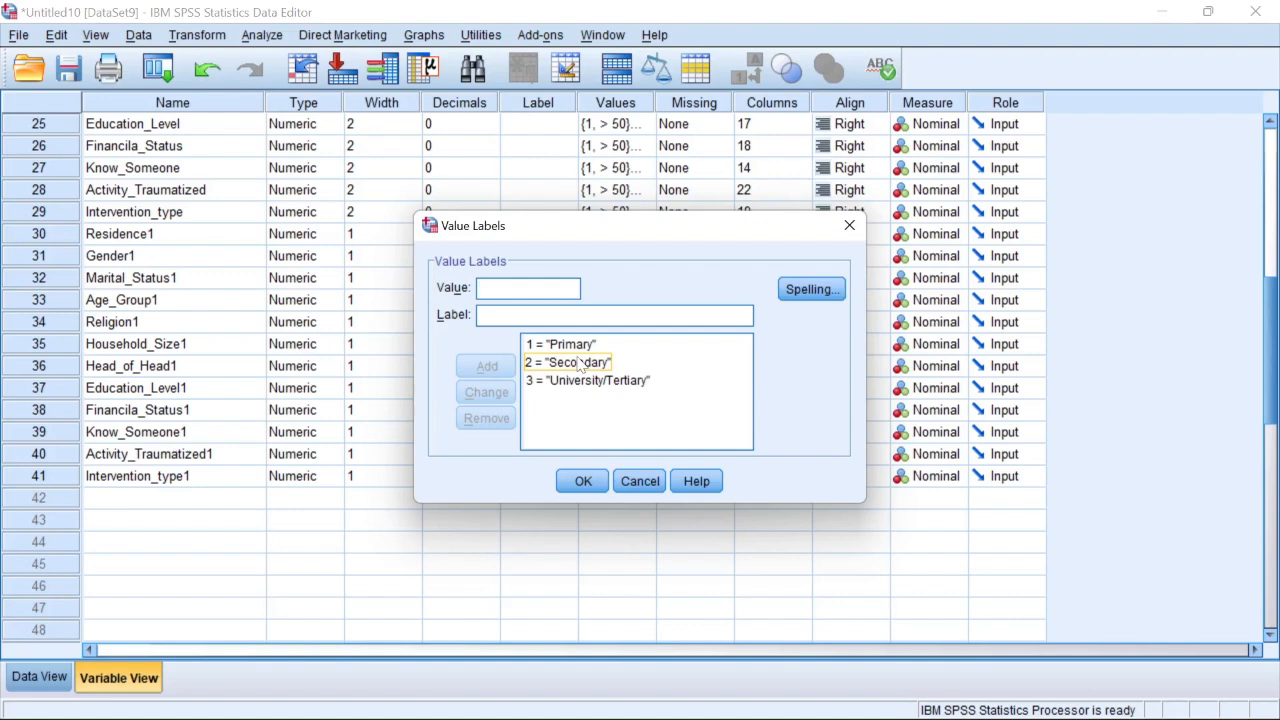
key(Tab)
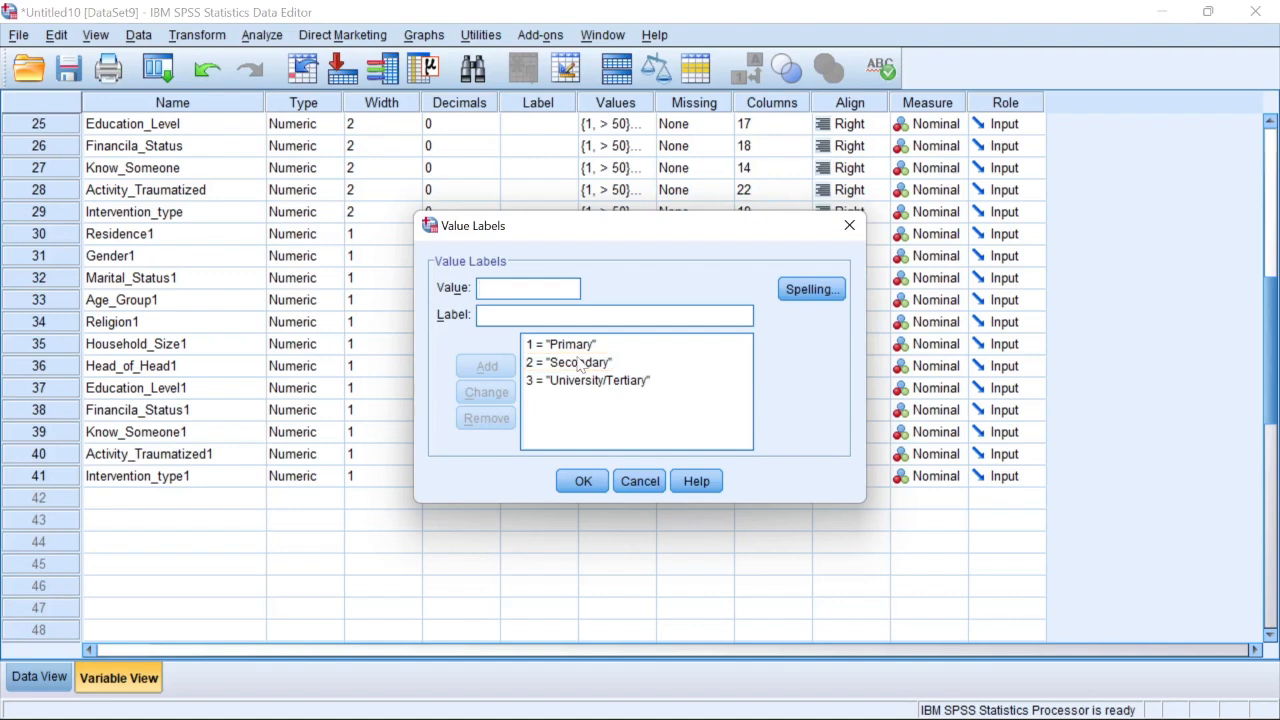
click(849, 225)
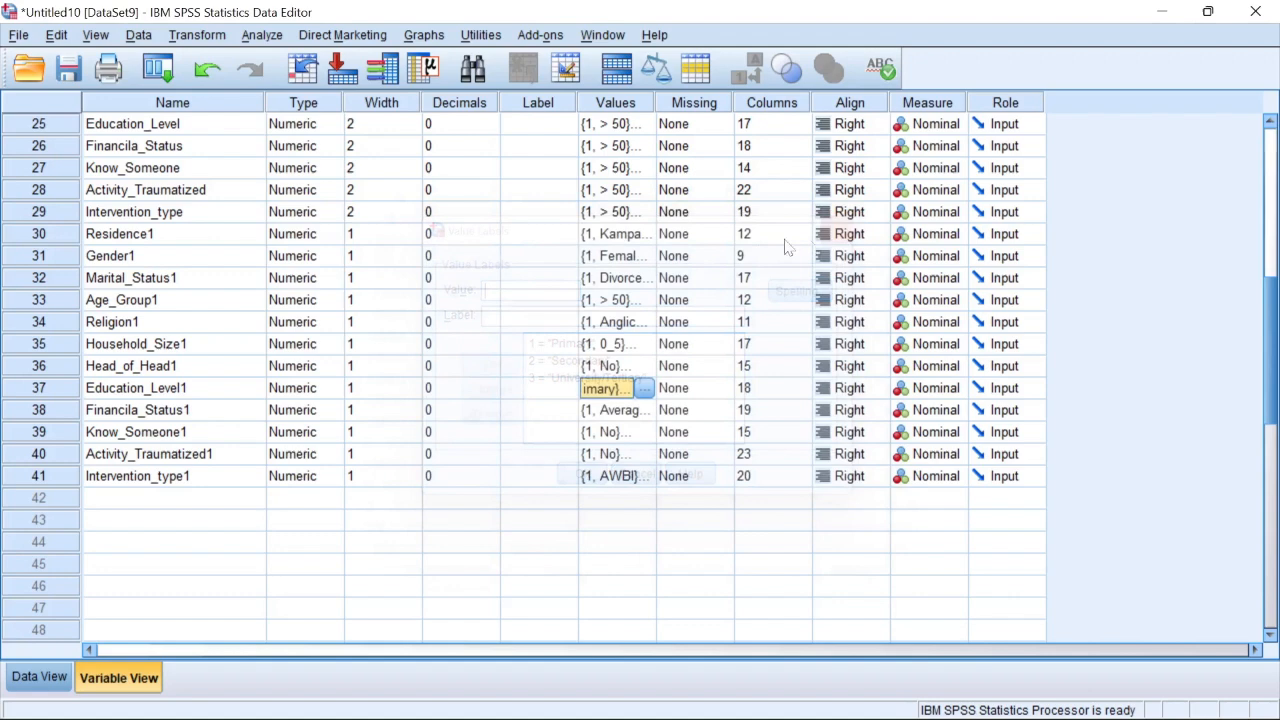
- Inspect the value labels for Gender1 to see how its categories are coded
click(620, 255)
click(645, 256)
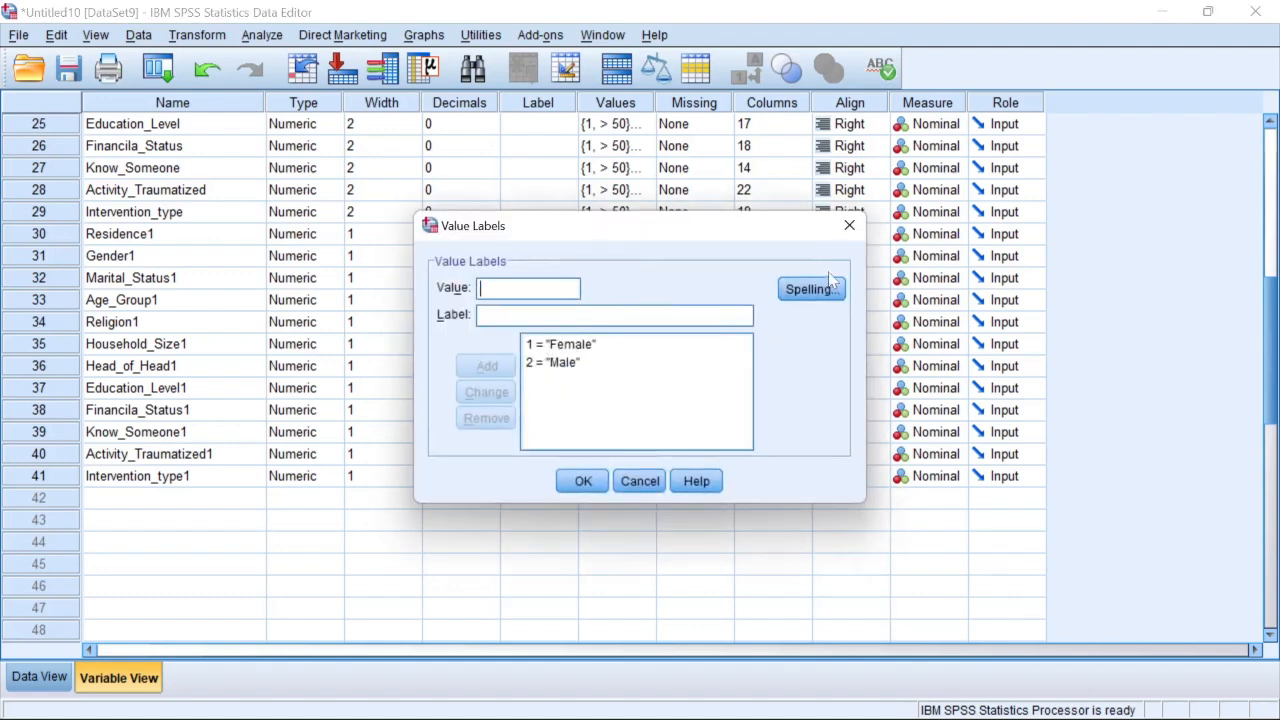
click(849, 225)
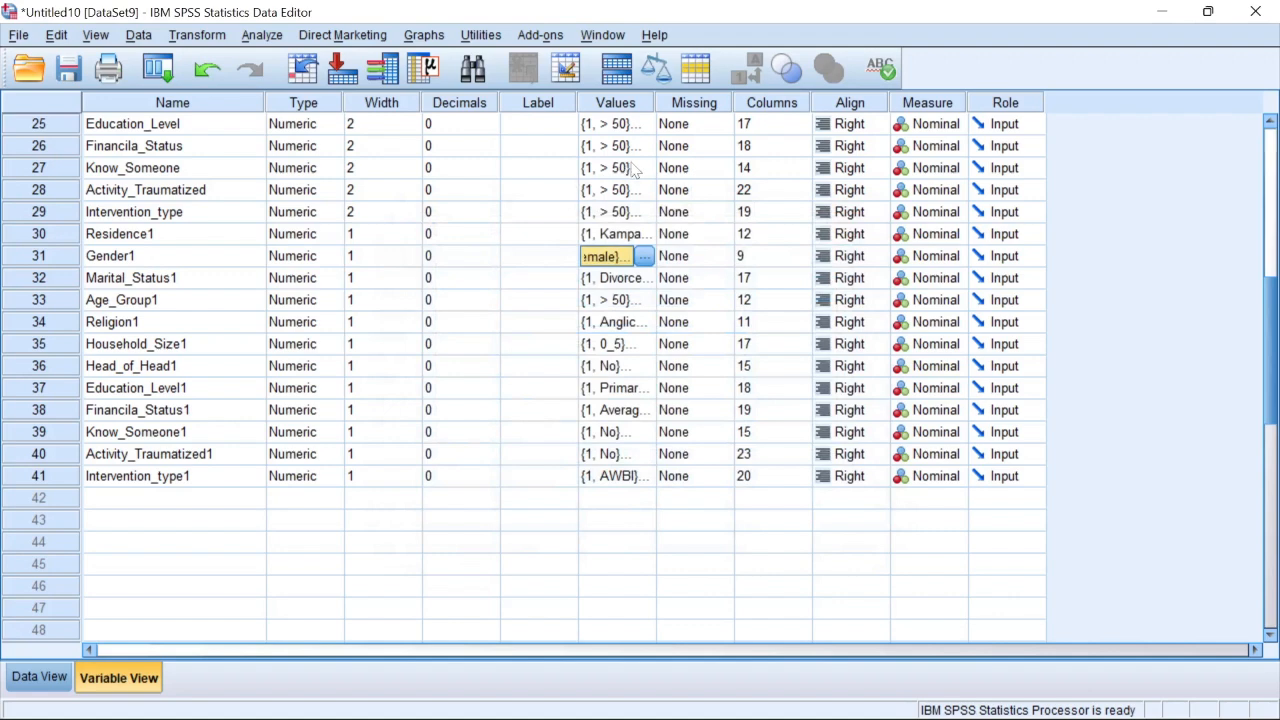
click(632, 169)
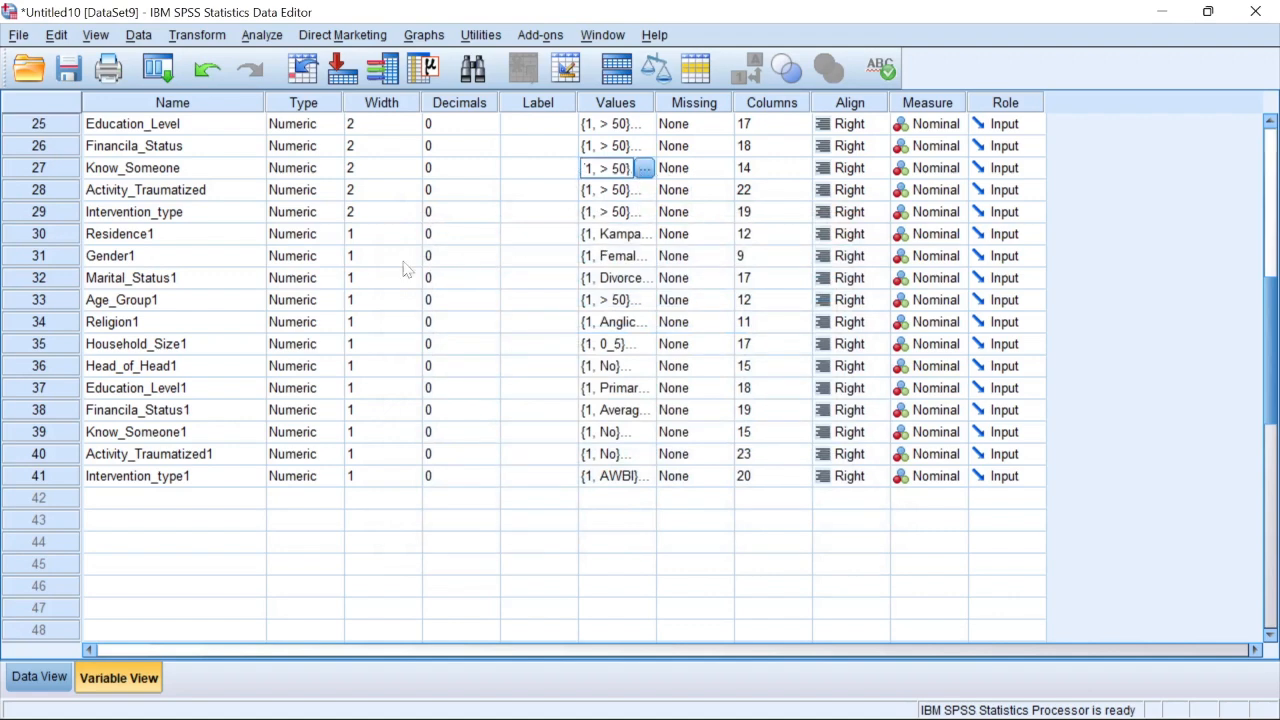
click(213, 284)
click(641, 260)
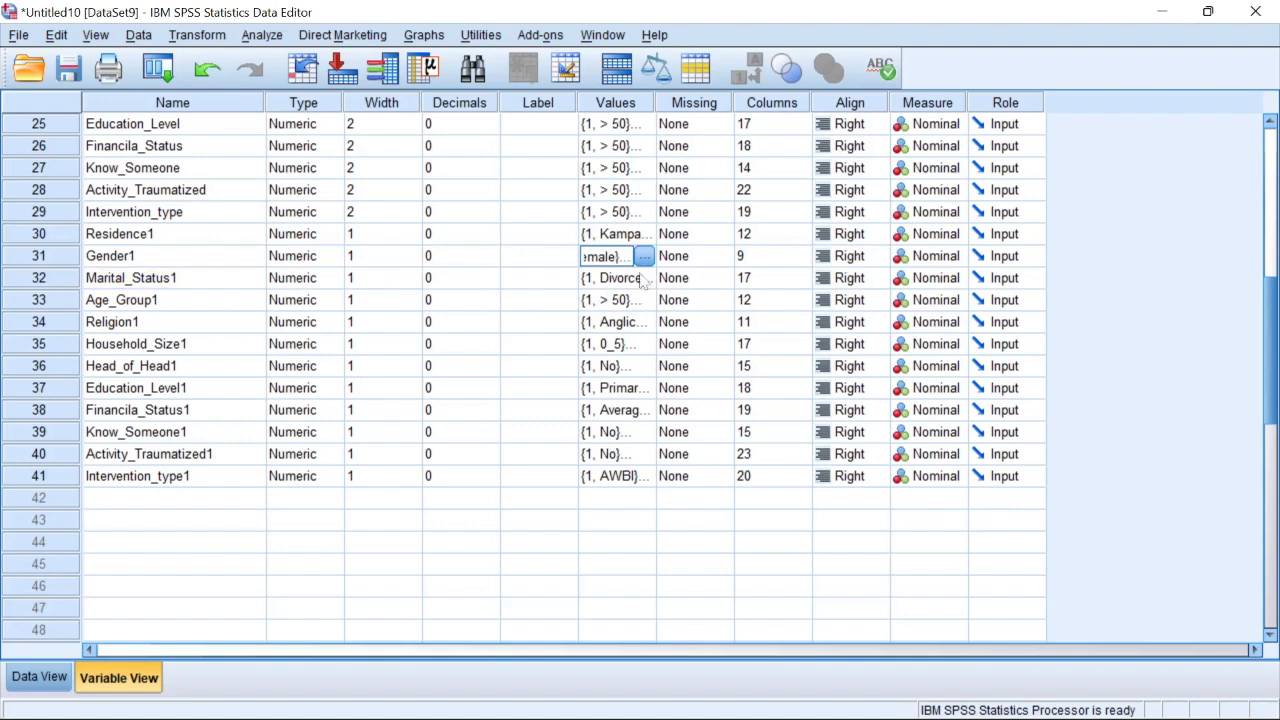
click(645, 257)
click(846, 257)
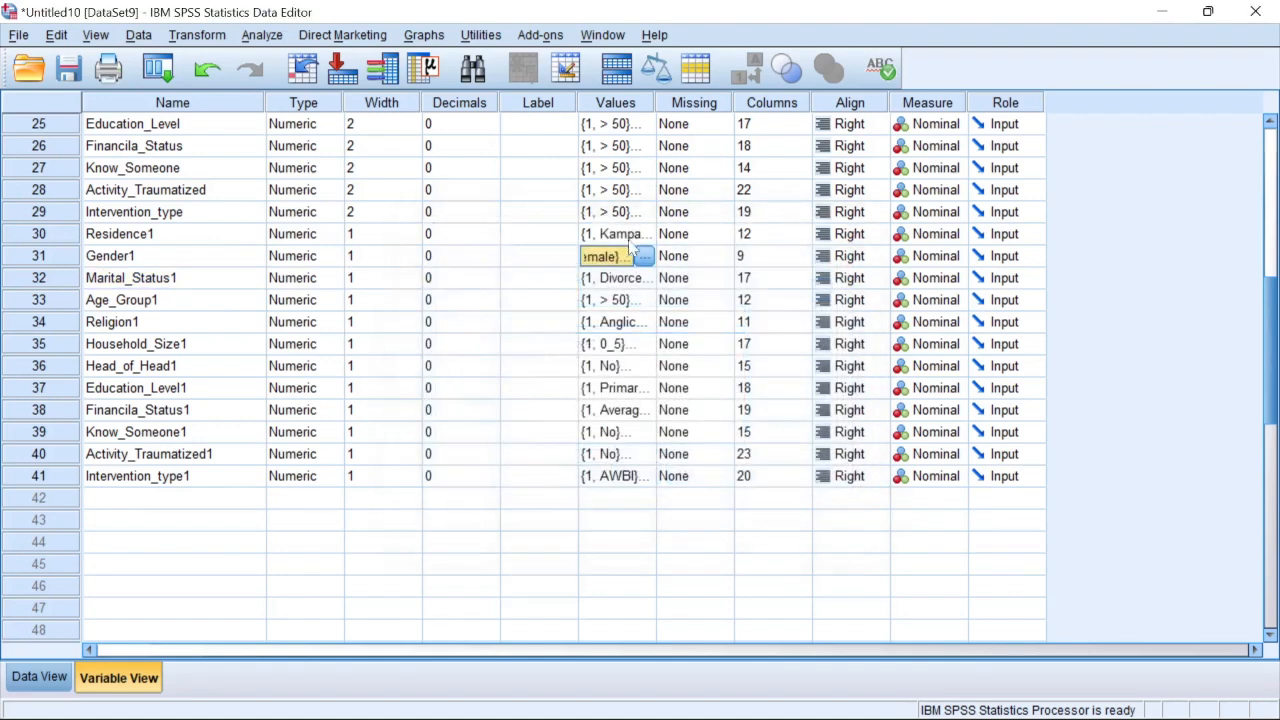
- Check the value labels defined for Marital_Status1 and close the list
click(620, 282)
click(645, 278)
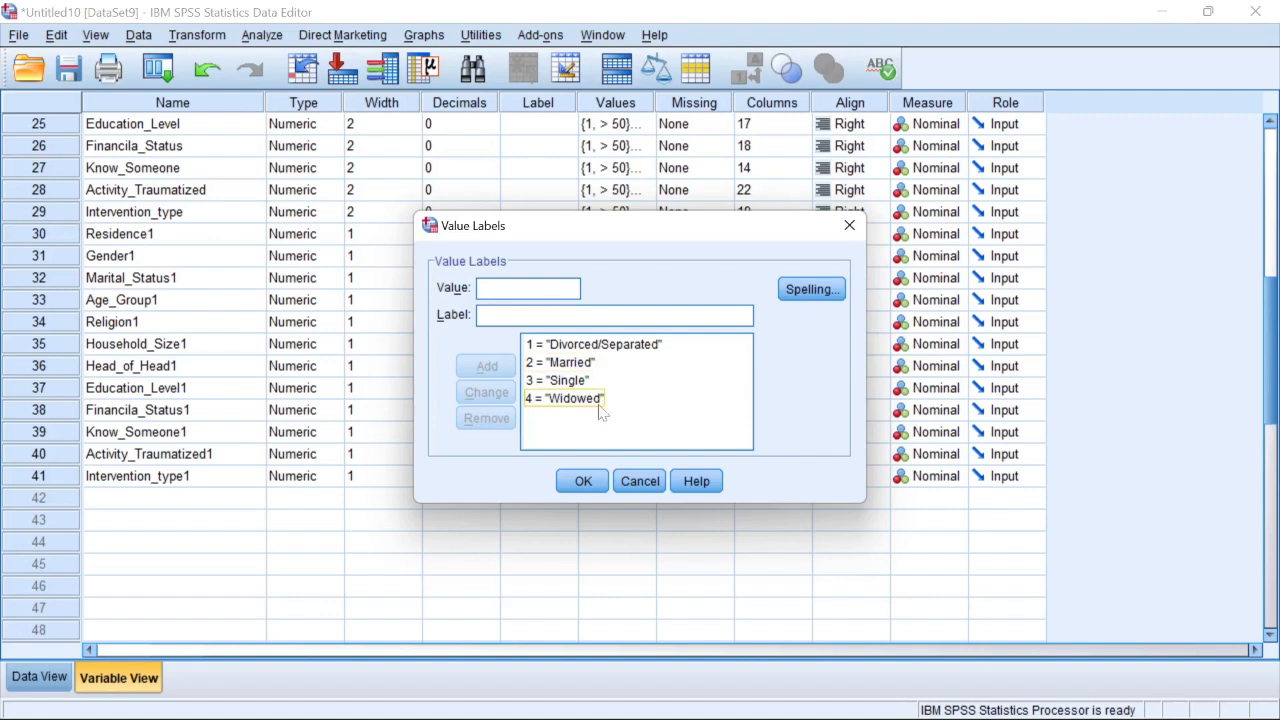
click(583, 481)
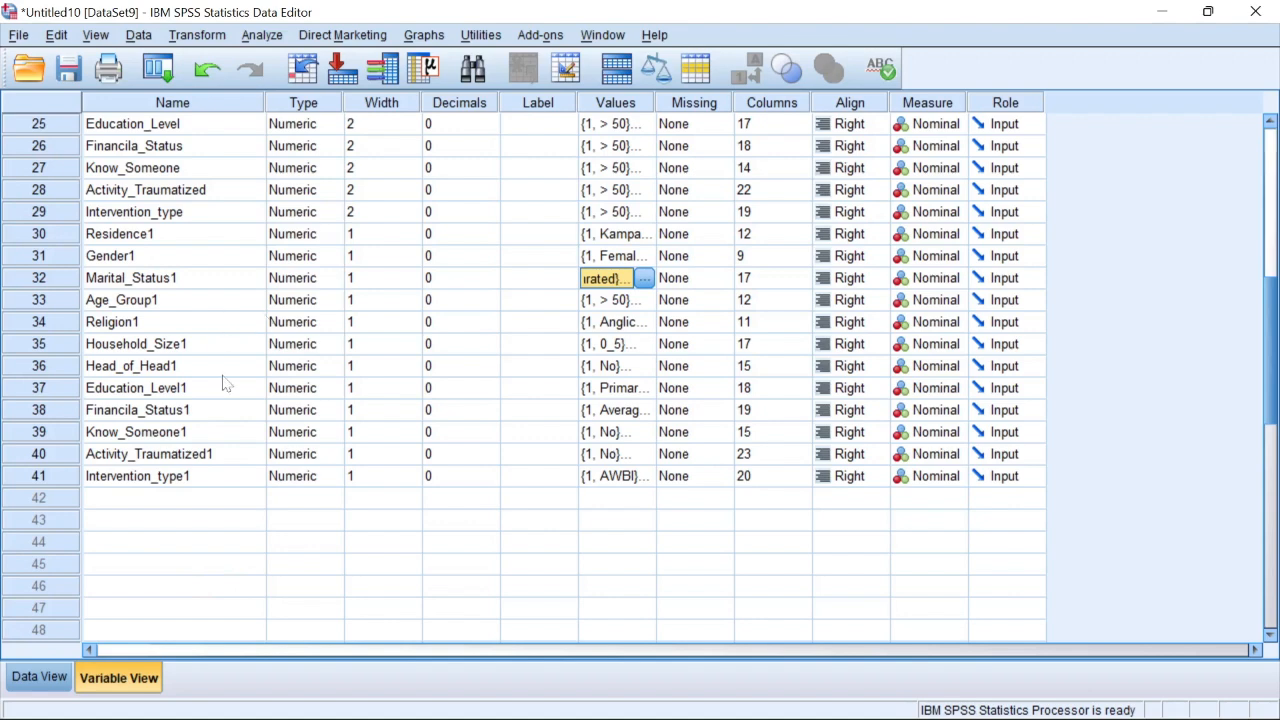
- Start a binary logistic regression and set HealingStatus as the dependent variable, checking the Healing Status column in the Excel dataset
click(262, 35)
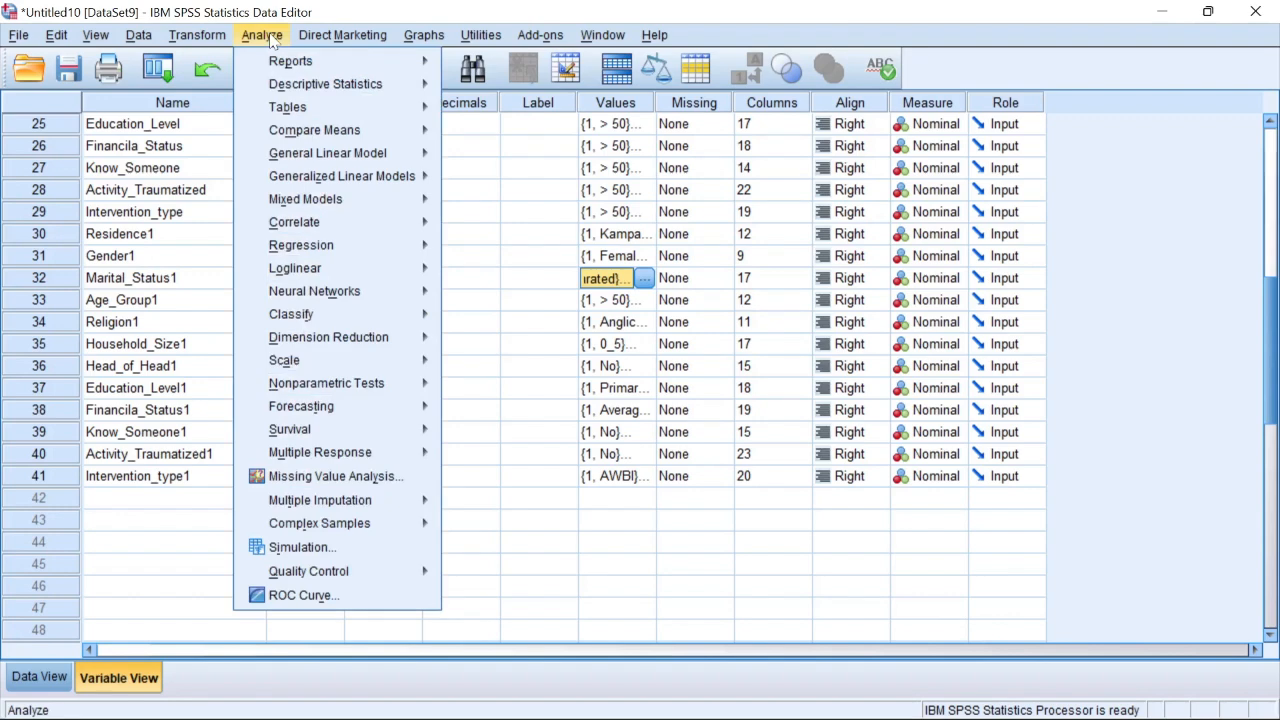
mouse_move(337, 250)
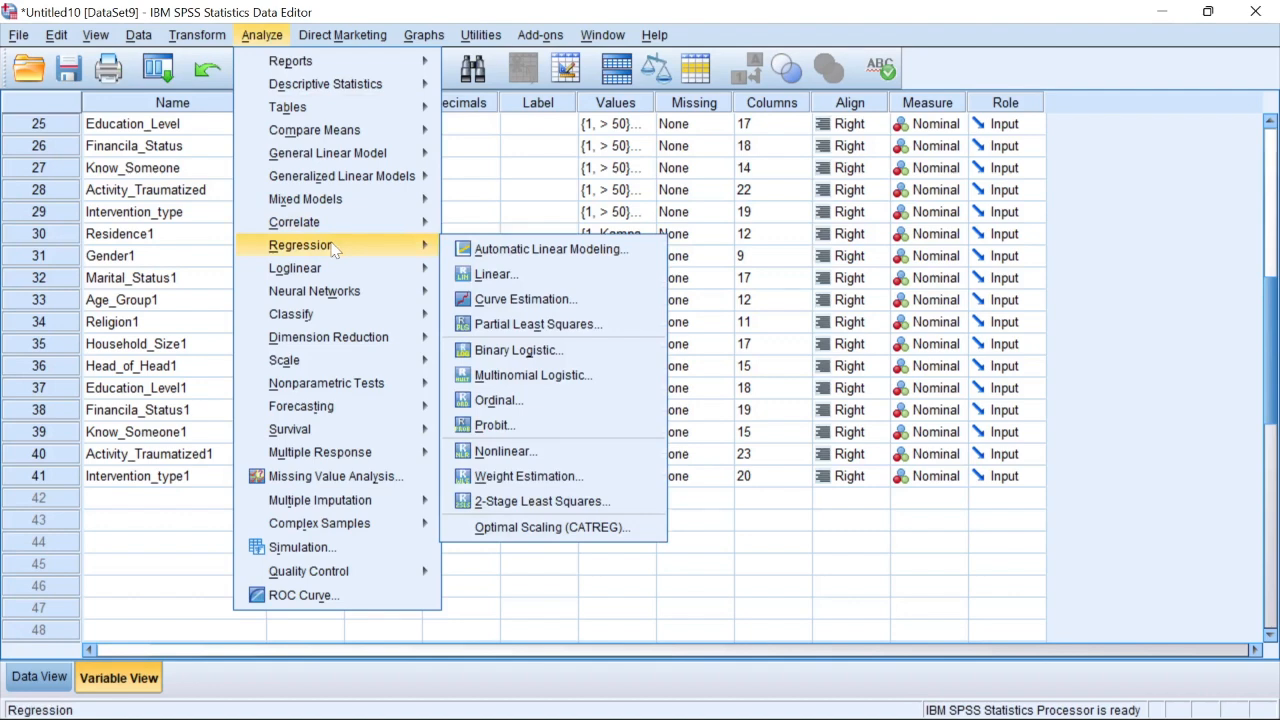
click(518, 350)
drag(815, 140, 537, 90)
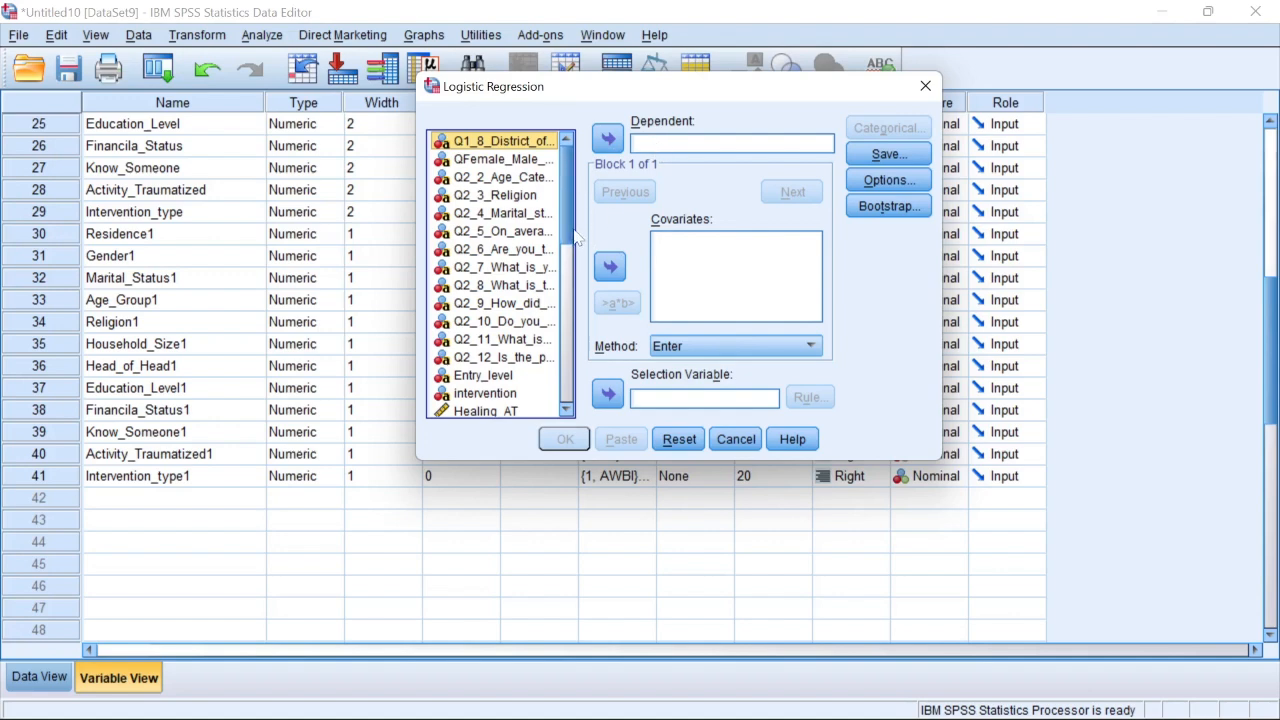
drag(568, 228, 583, 202)
scroll(566, 231, down, 1)
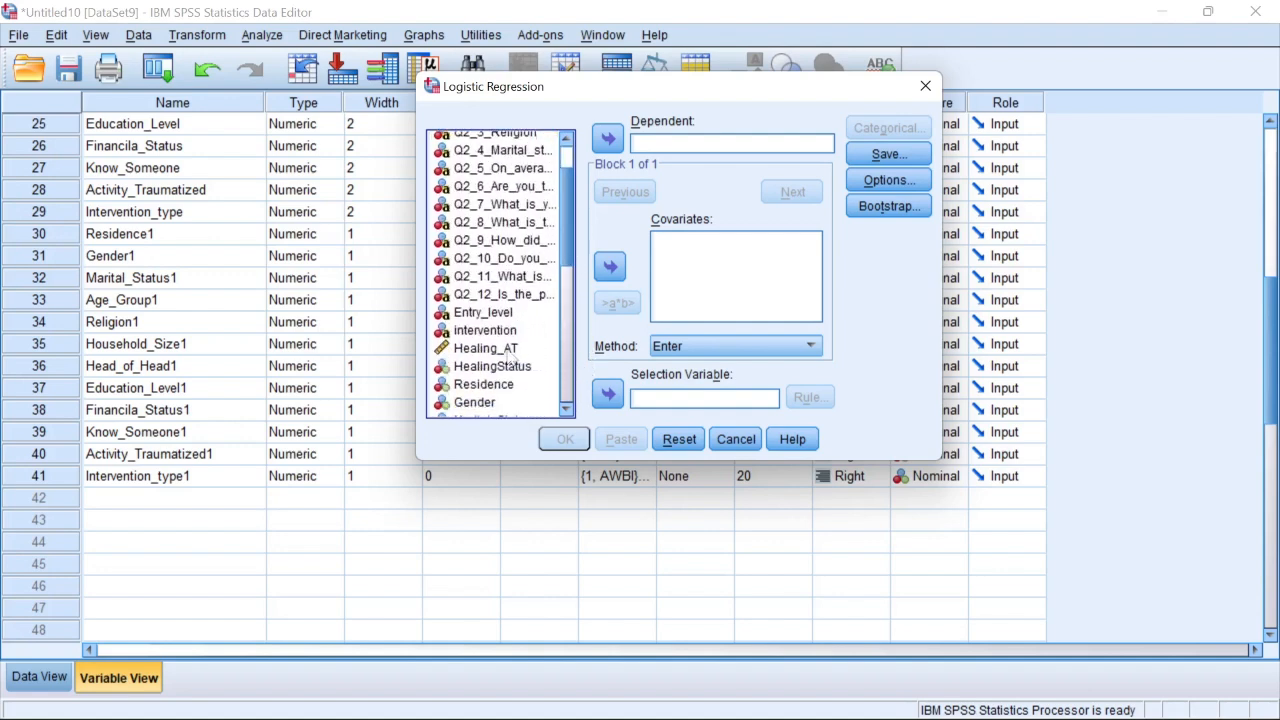
click(505, 368)
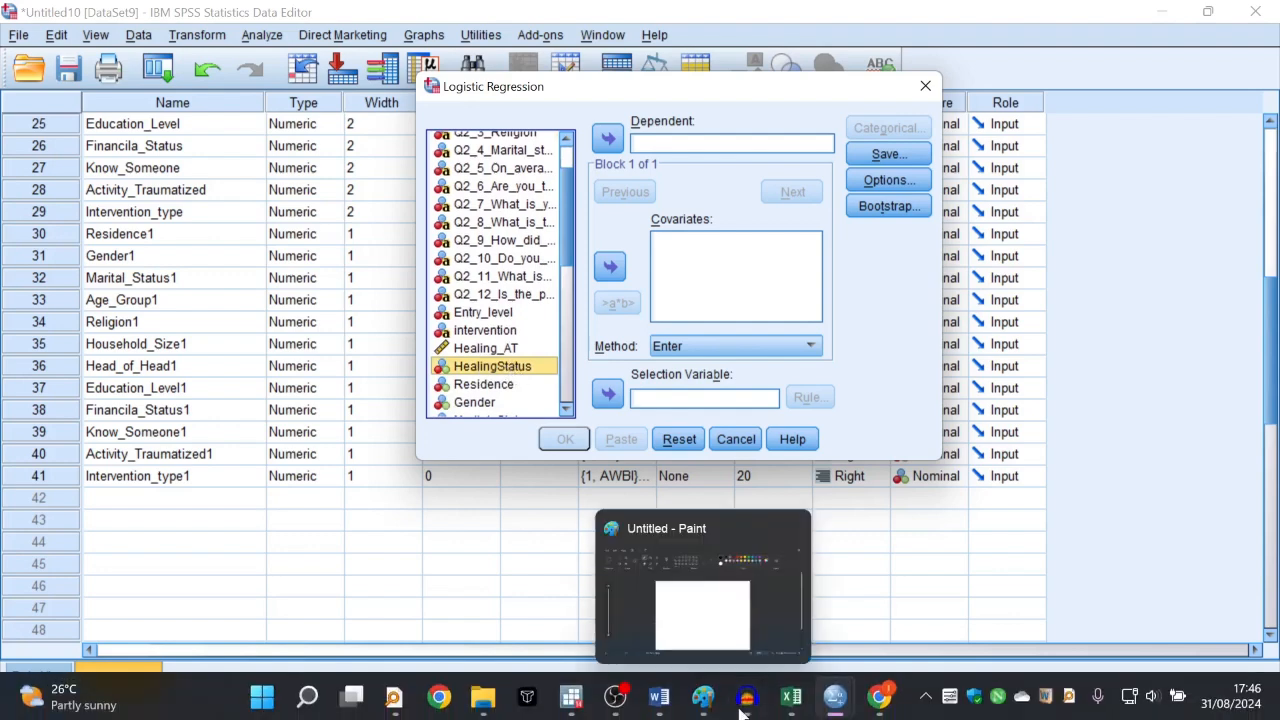
click(791, 702)
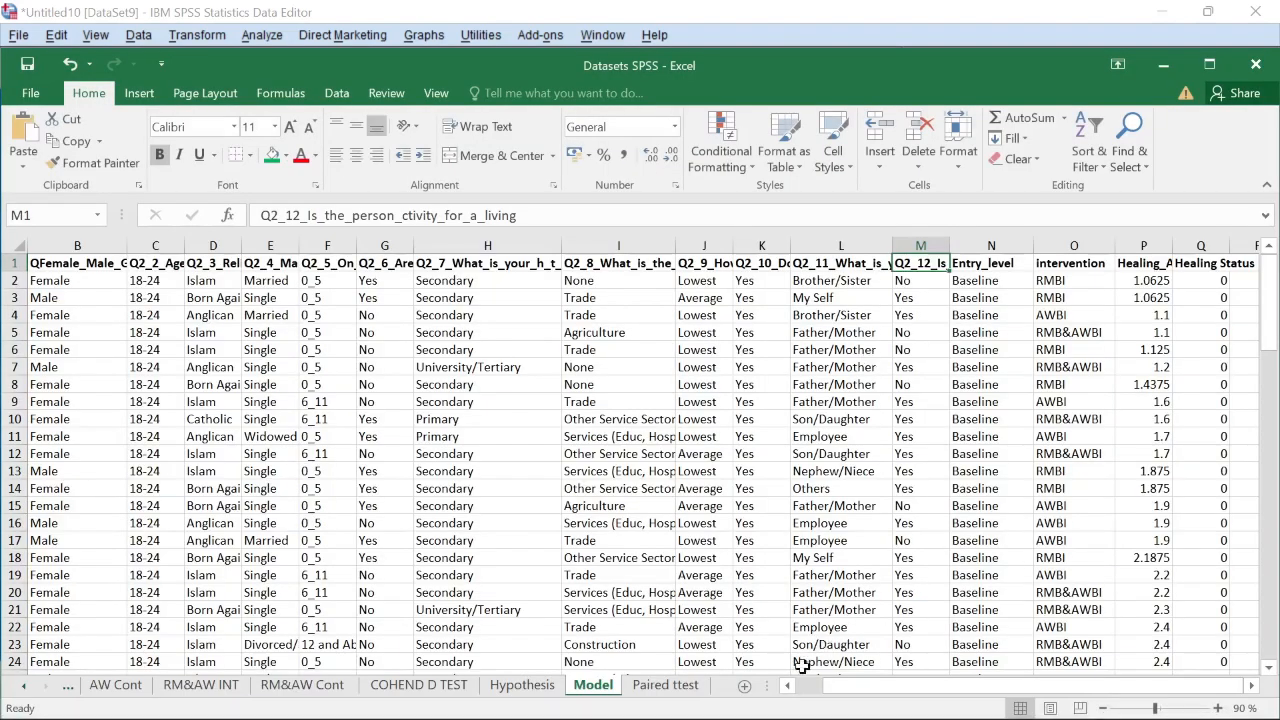
click(1196, 263)
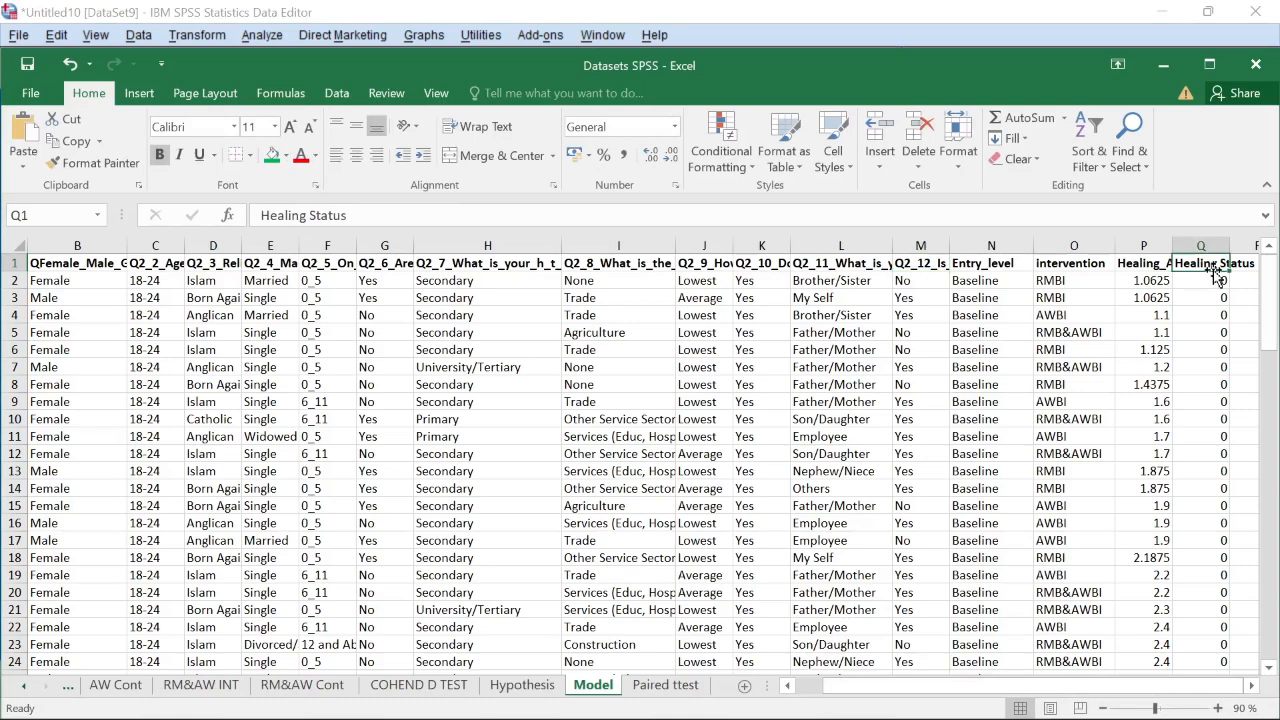
click(1165, 68)
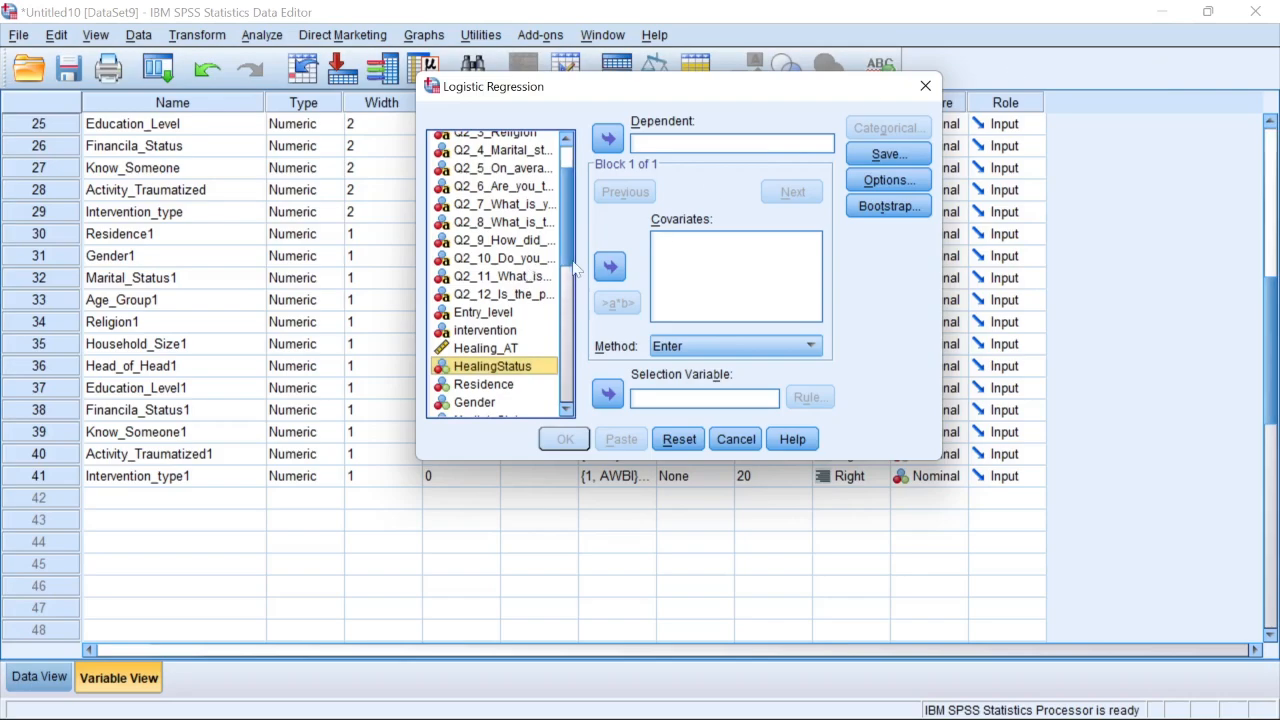
click(606, 140)
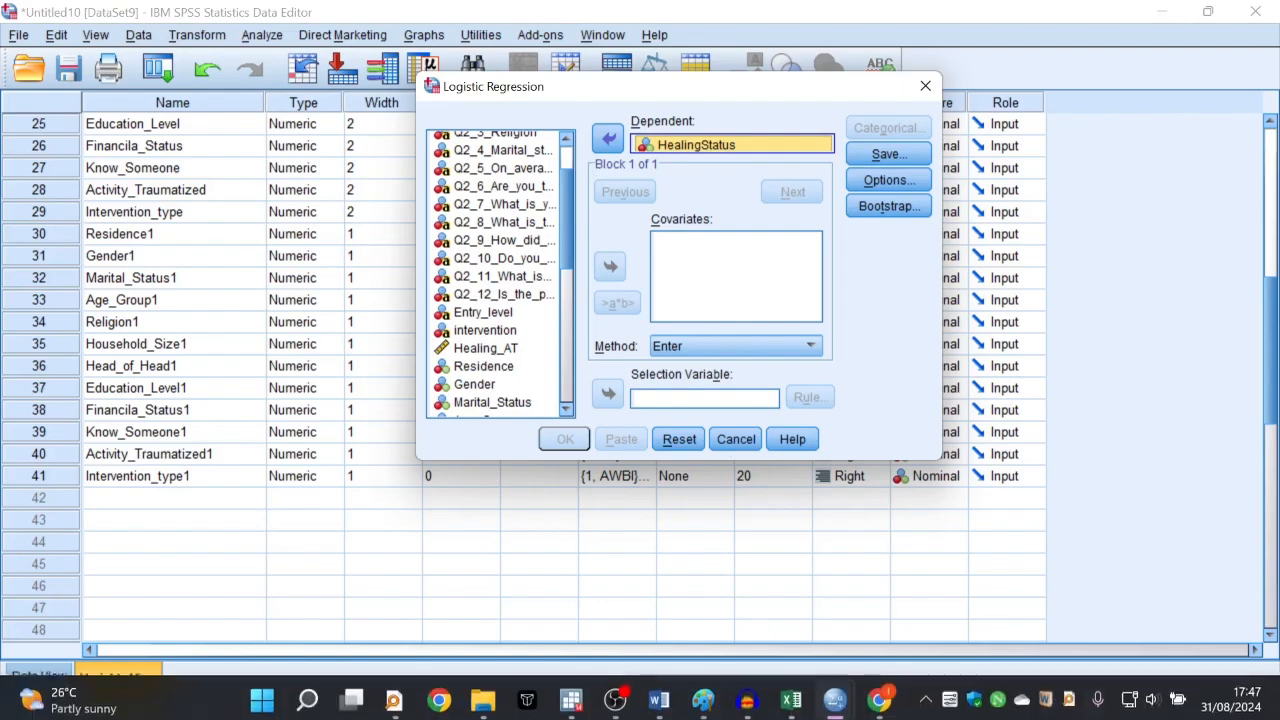
- Examine the Healing Status values in the Excel dataset and the District of Residence rows of the regression table in the Word write-up
mouse_move(792, 700)
click(808, 606)
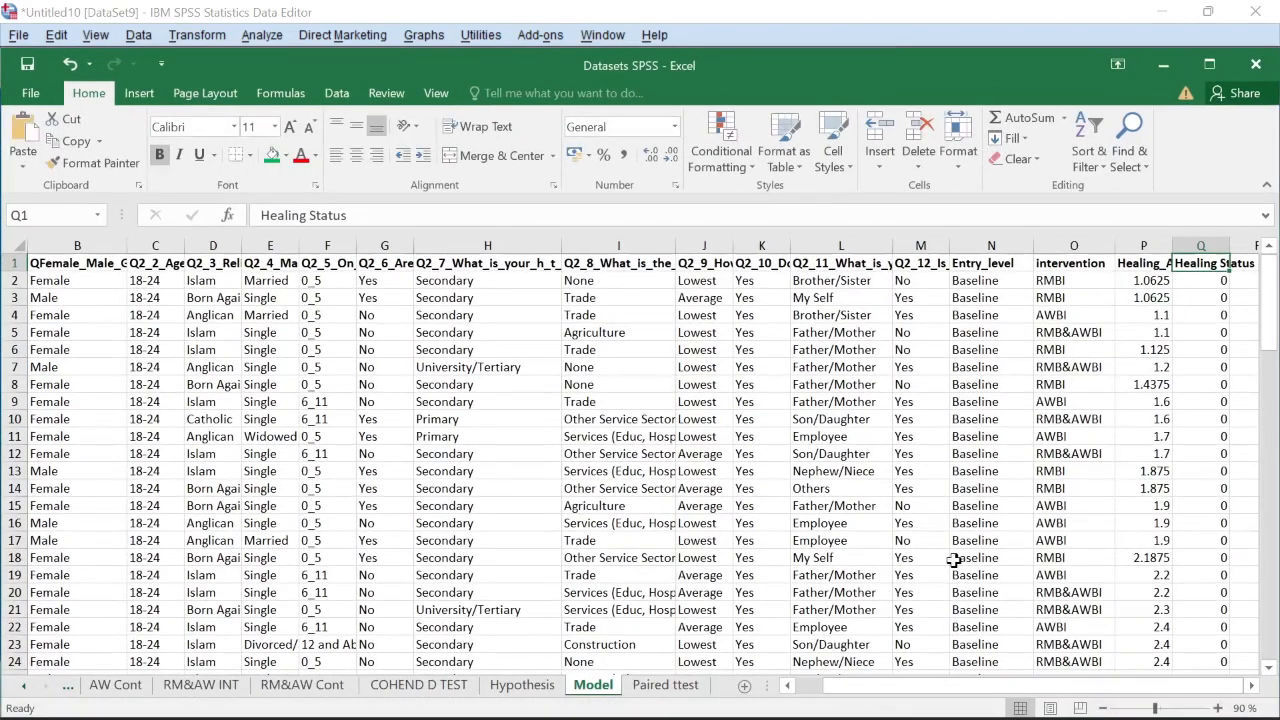
click(1228, 280)
drag(1268, 300, 1270, 245)
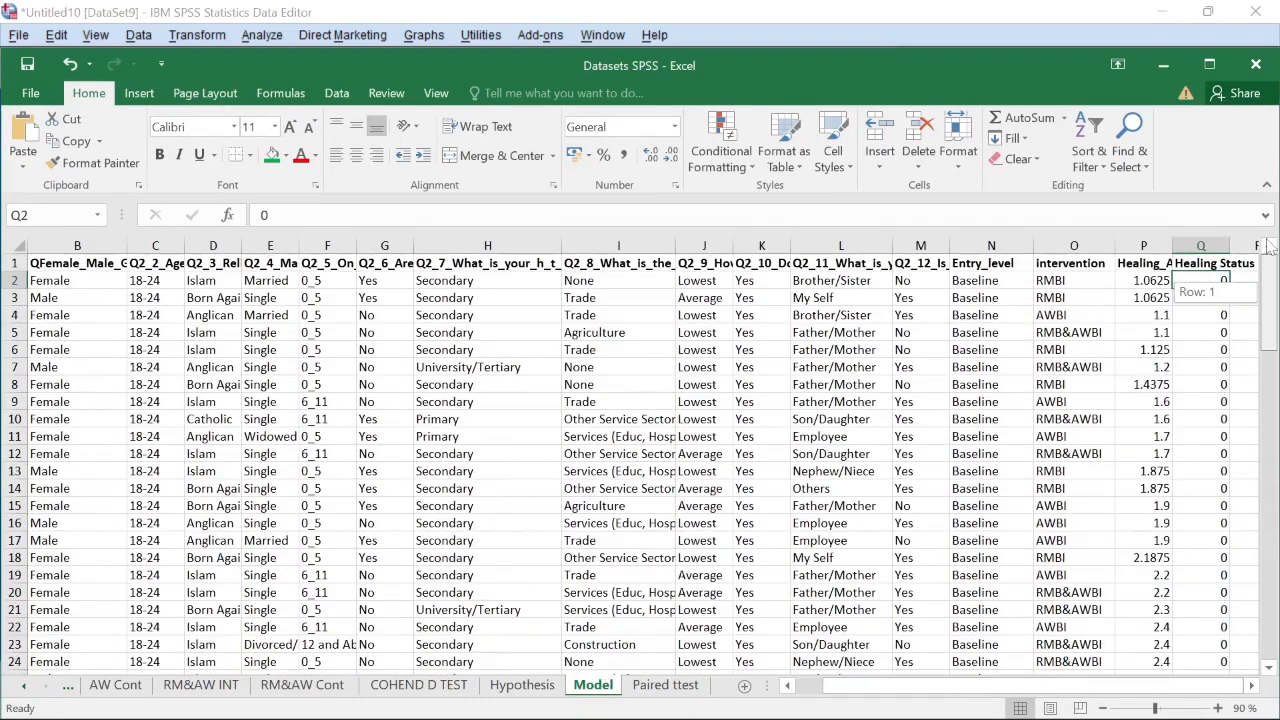
click(1163, 64)
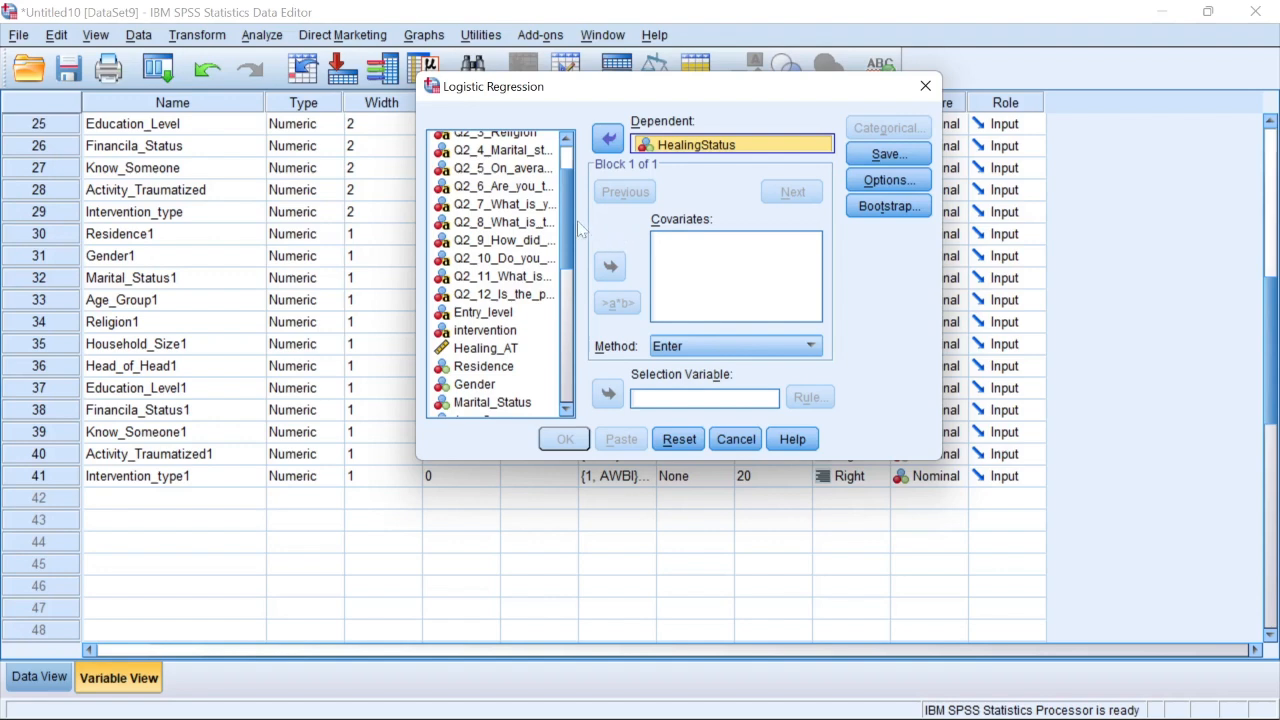
mouse_move(760, 715)
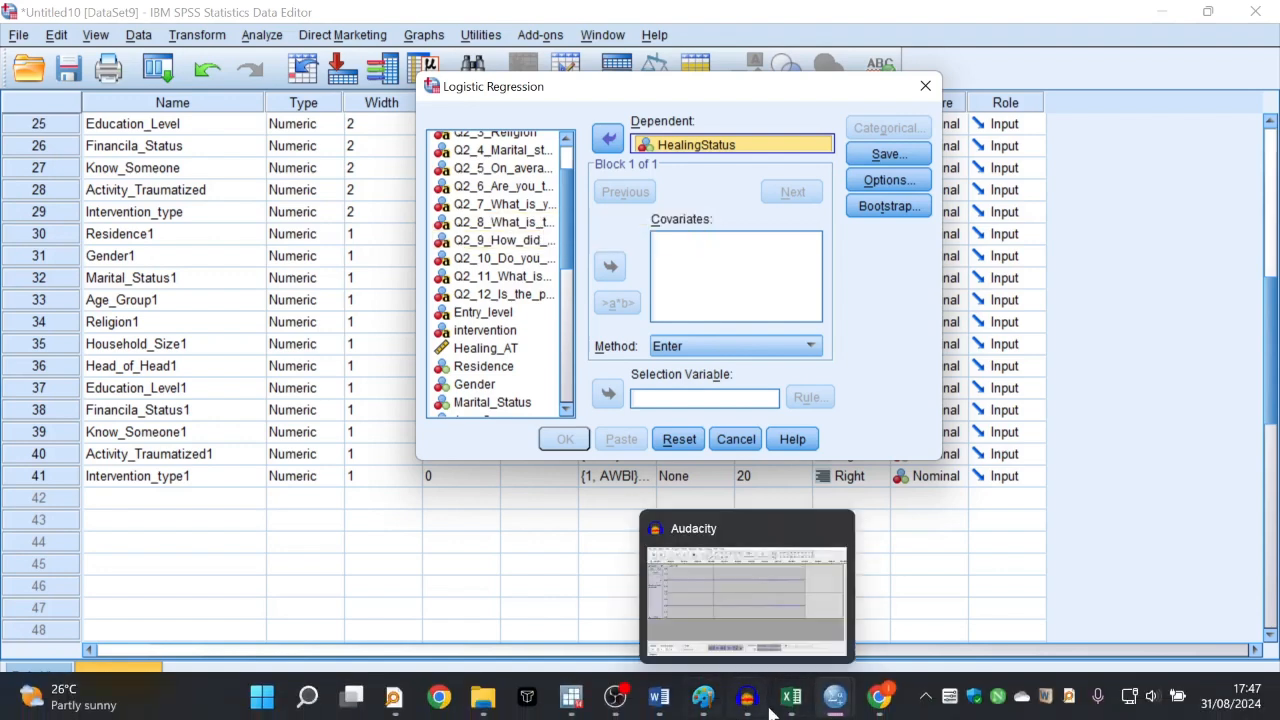
click(659, 697)
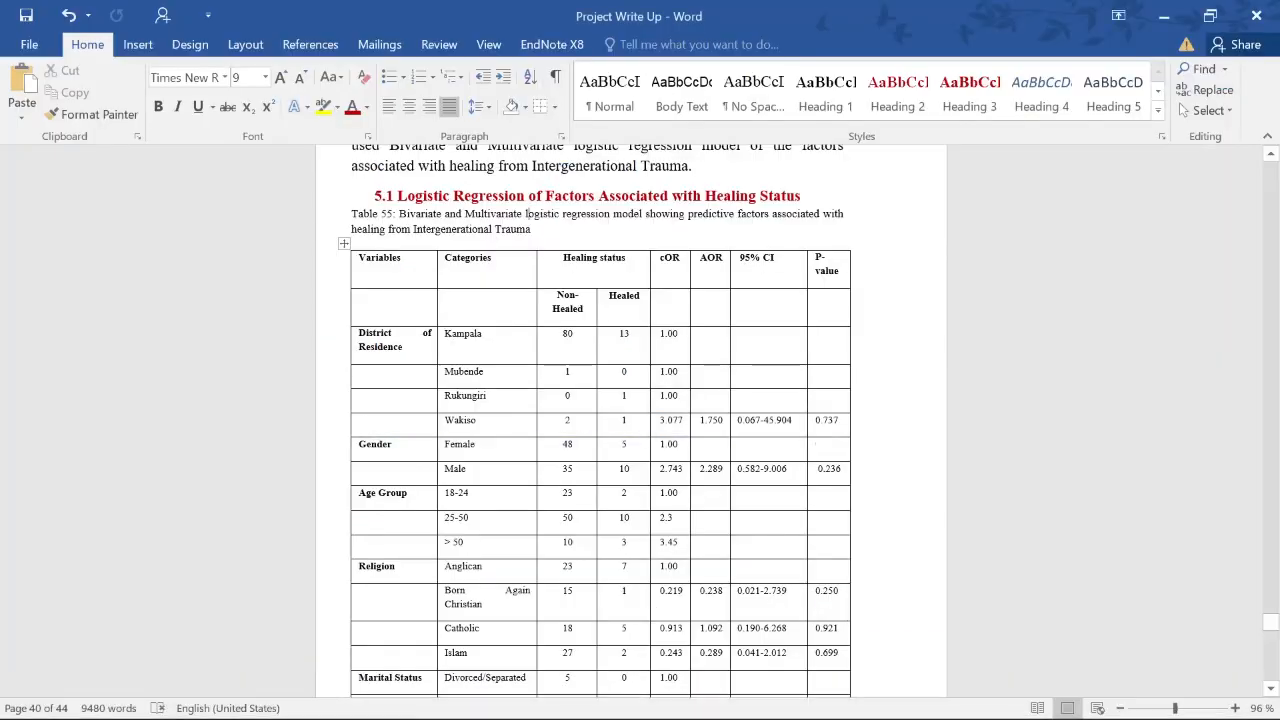
drag(365, 345, 670, 425)
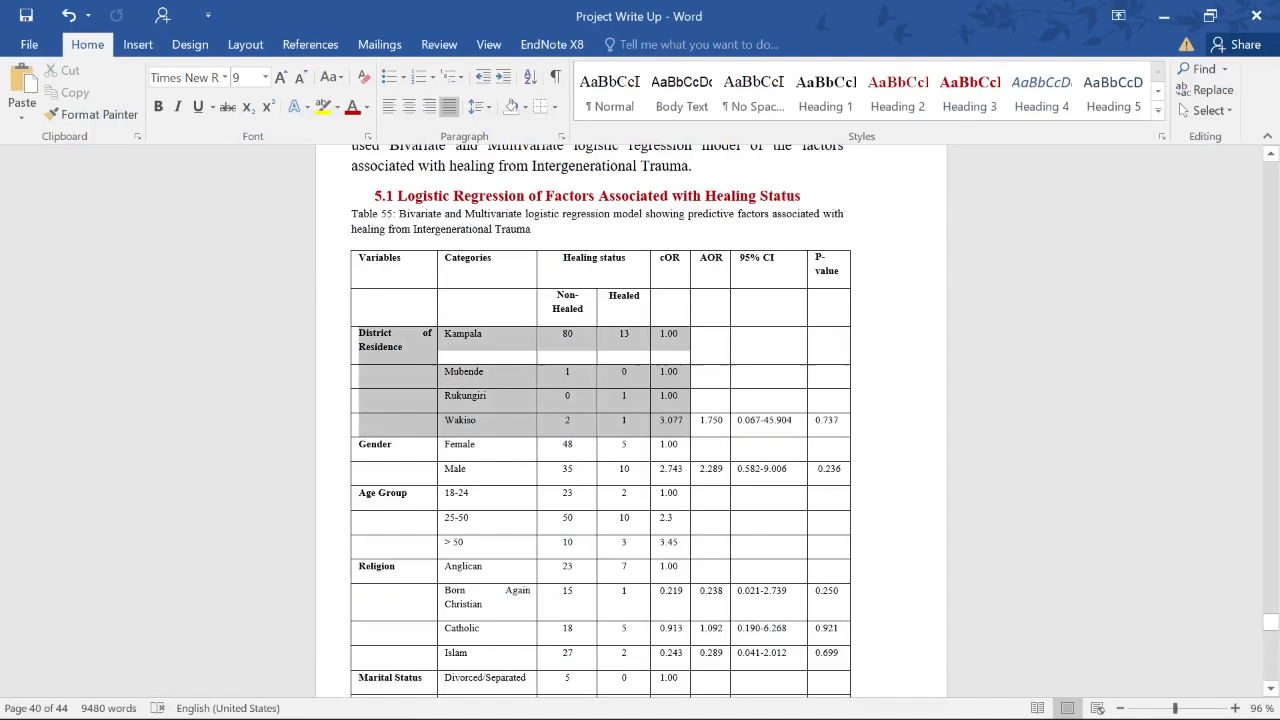
click(1163, 16)
- Add Residence1 to the covariates of the logistic regression
scroll(534, 190, up, 2)
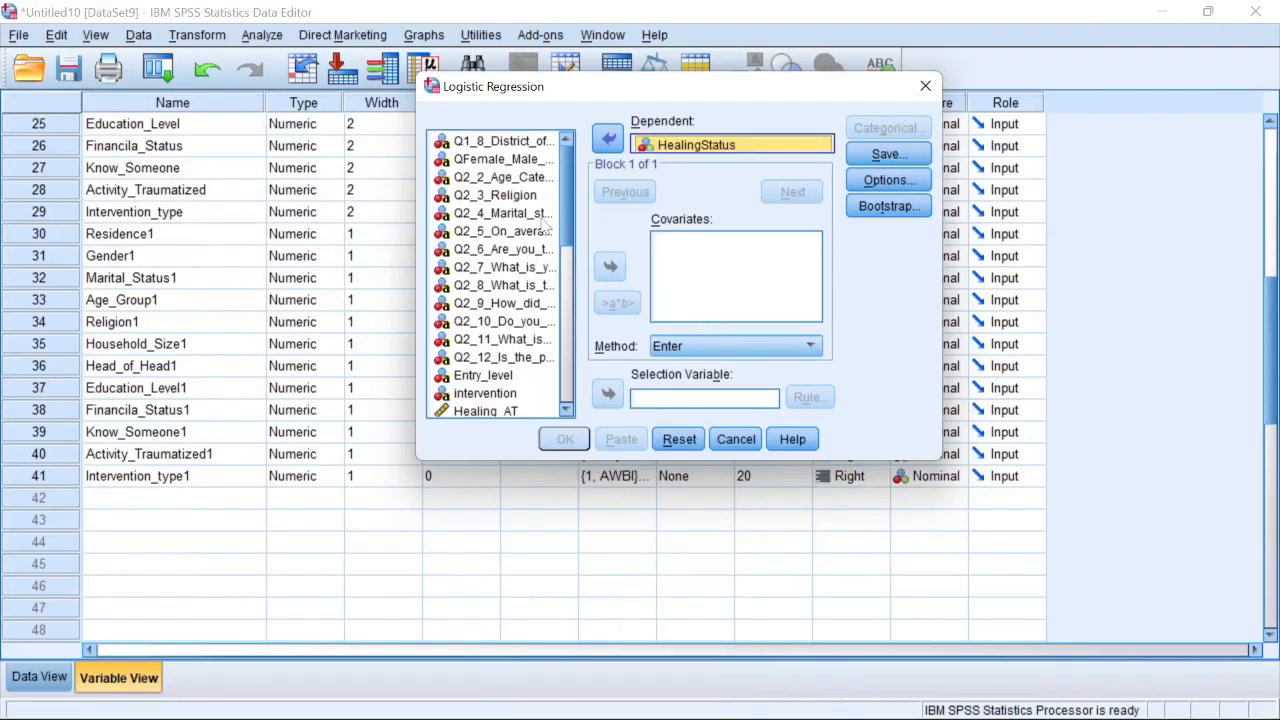
scroll(556, 236, down, 8)
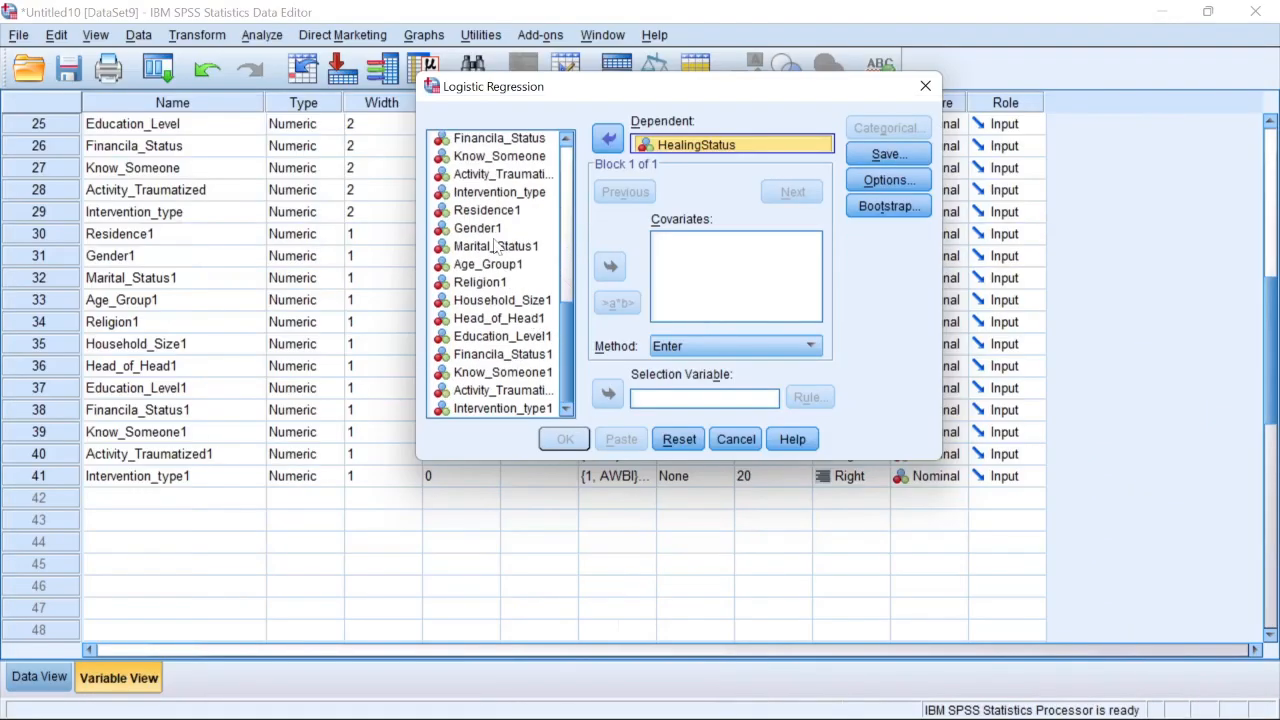
click(490, 211)
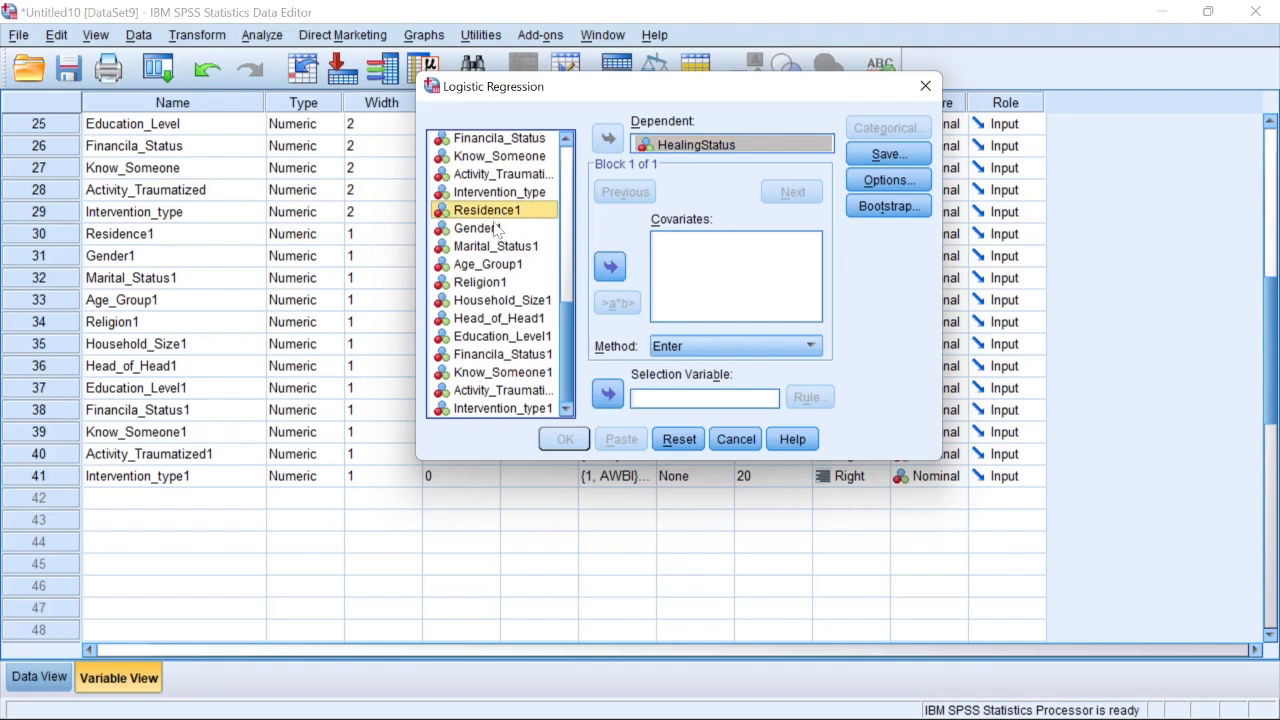
click(611, 267)
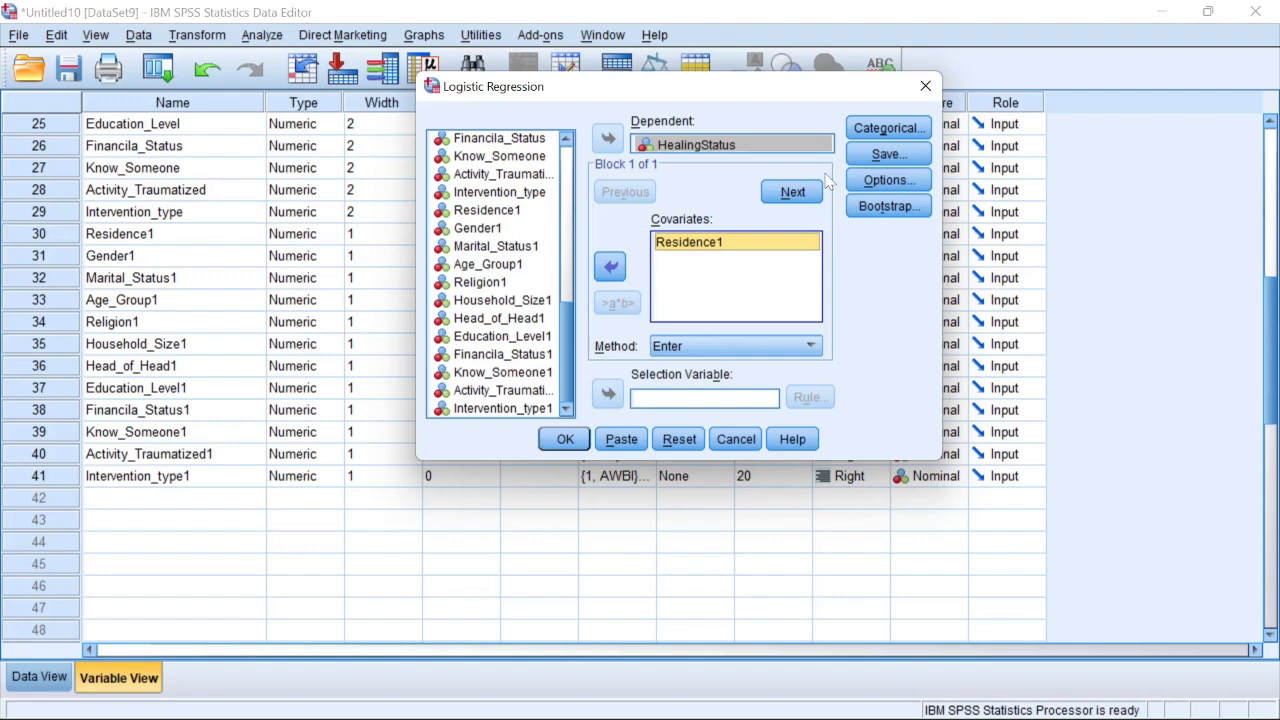
- Define Residence1 as a categorical covariate of the logistic regression
click(884, 129)
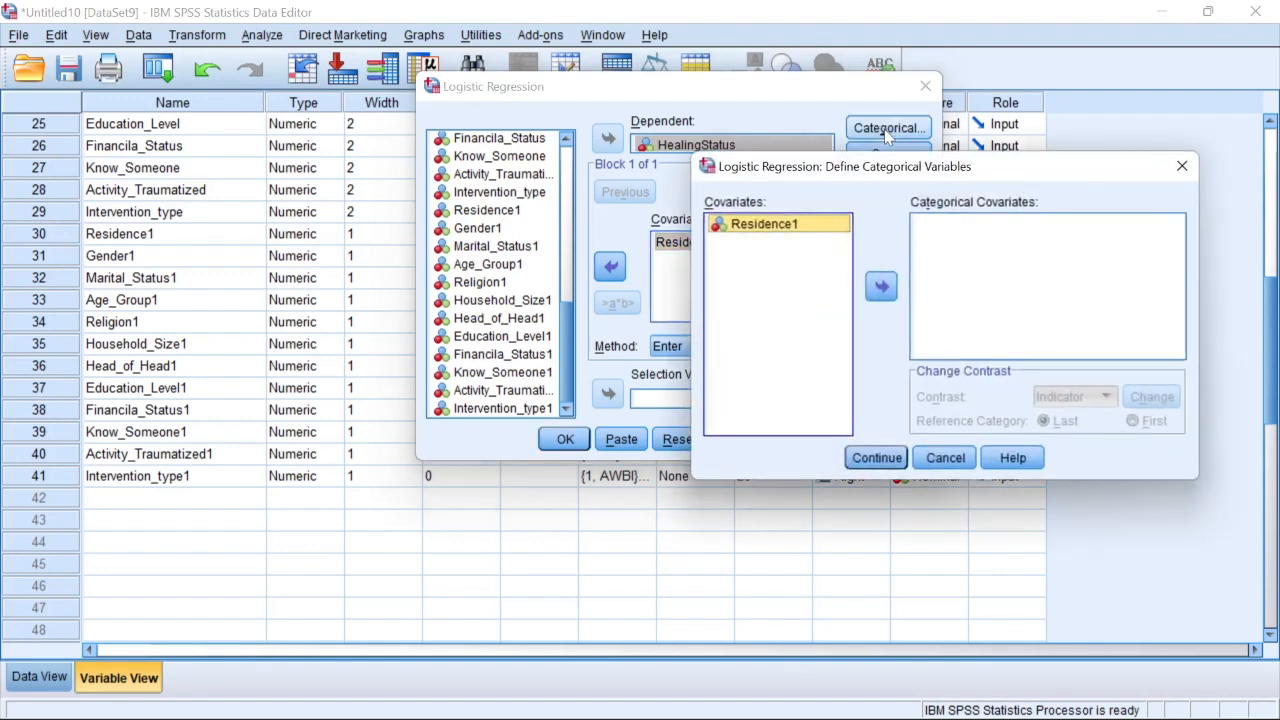
drag(913, 174, 810, 165)
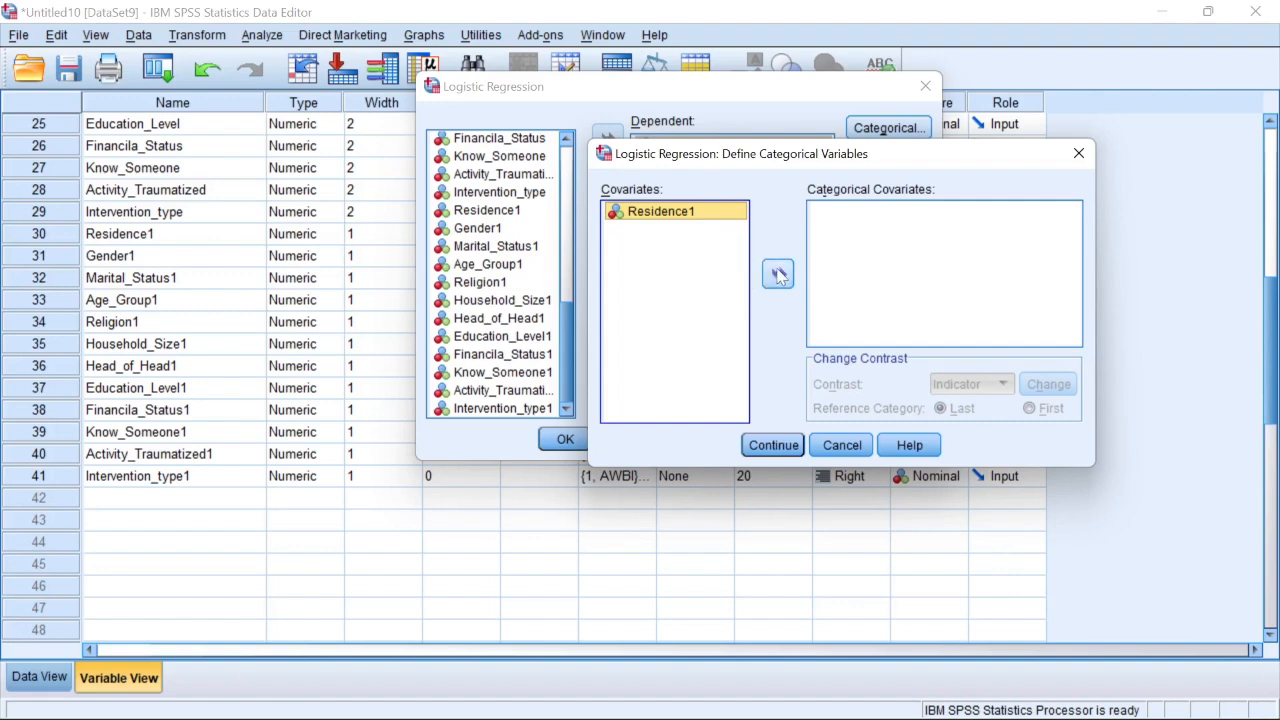
click(778, 276)
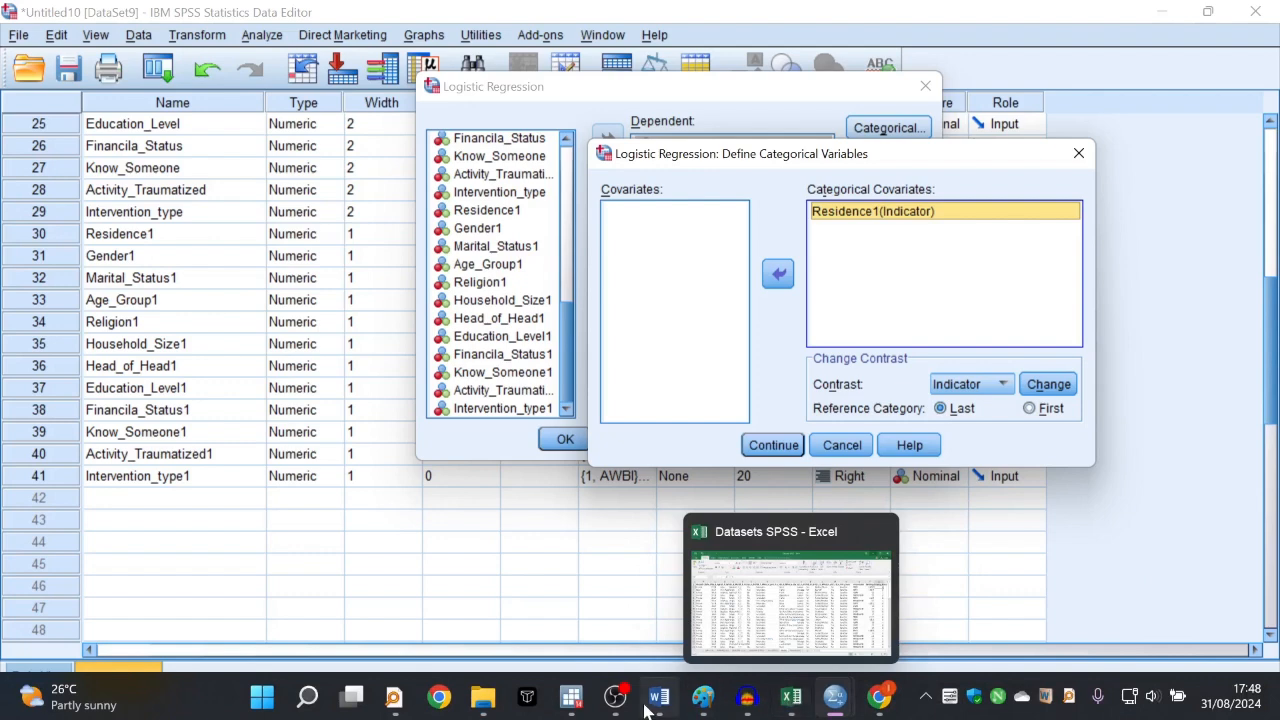
- Examine the District of Residence categories and their cOR values in the Word write-up's table, focusing on Kampala as the first category
click(668, 676)
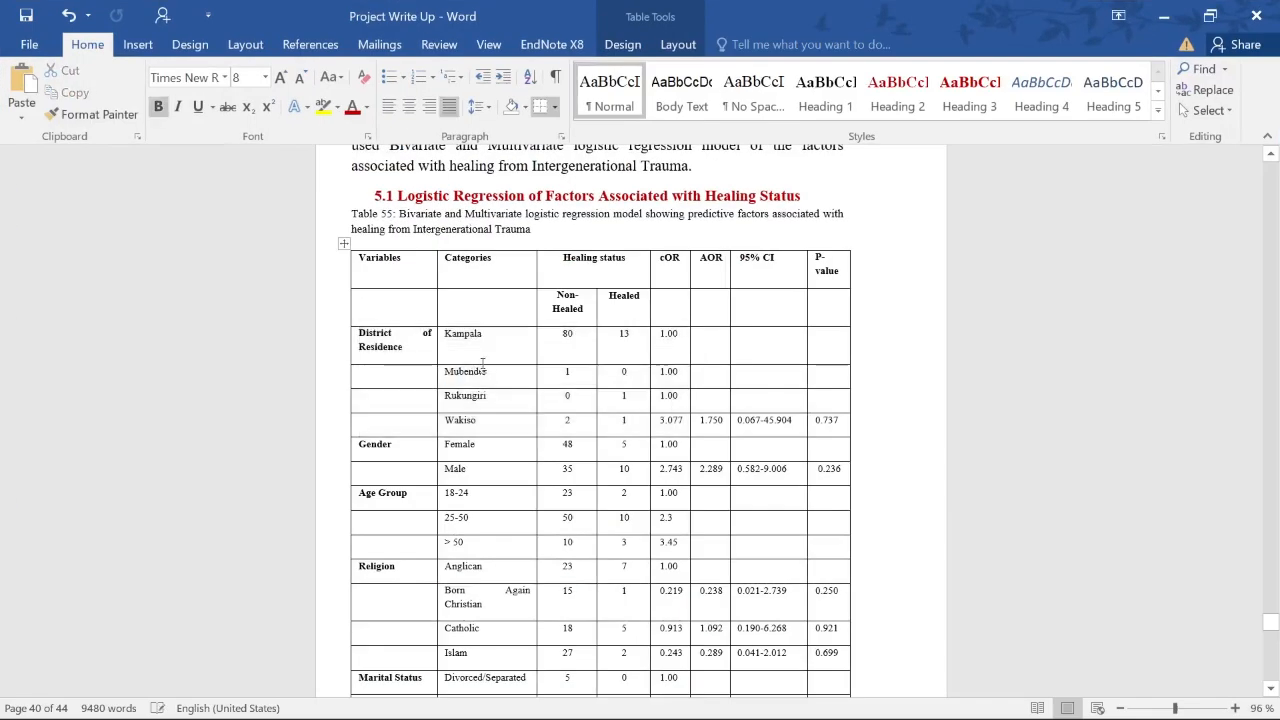
drag(446, 338, 688, 338)
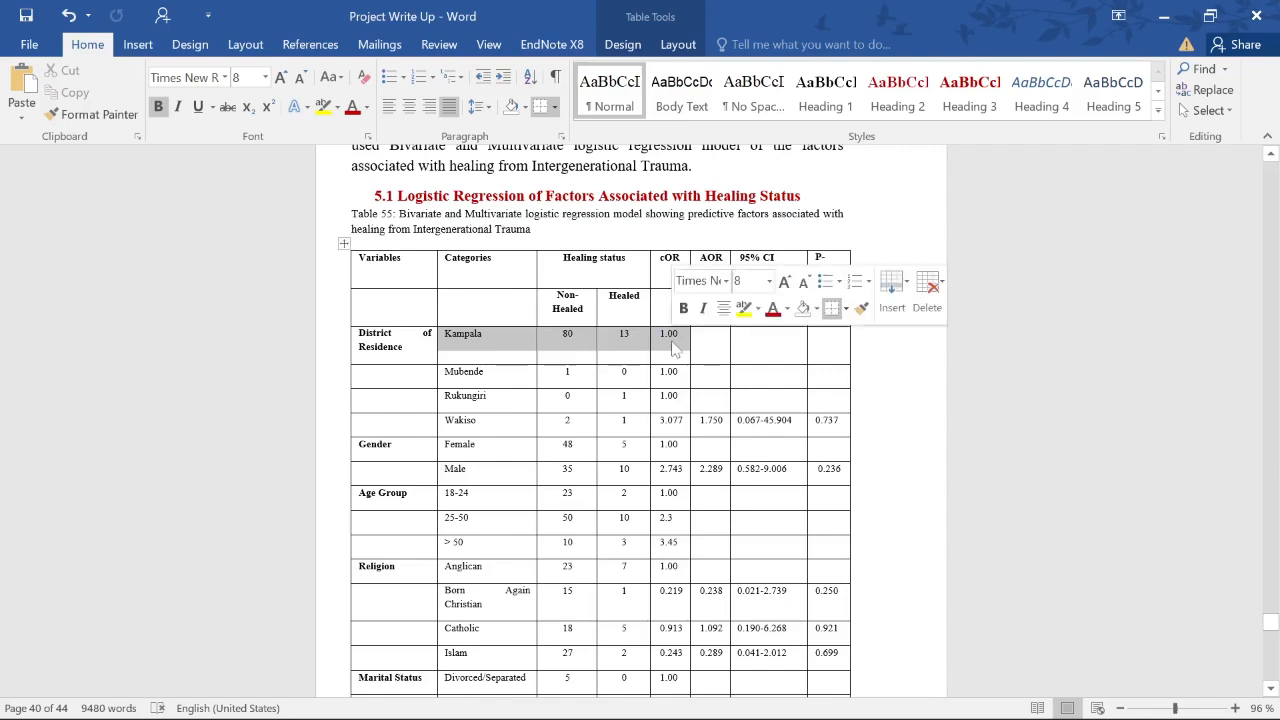
click(478, 420)
mouse_move(450, 371)
mouse_down()
mouse_move(672, 452)
mouse_move(672, 424)
mouse_up()
click(673, 334)
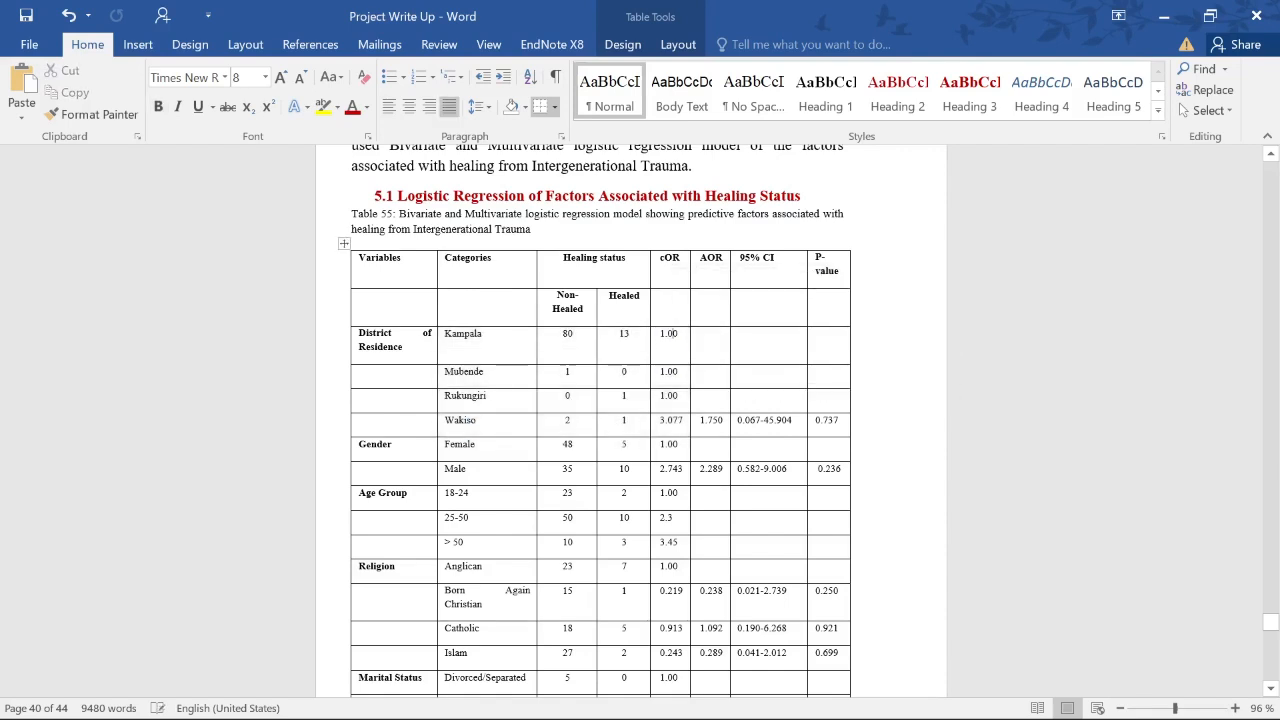
drag(452, 340, 636, 341)
click(481, 356)
mouse_move(480, 345)
mouse_down()
mouse_move(465, 345)
mouse_move(470, 425)
mouse_up()
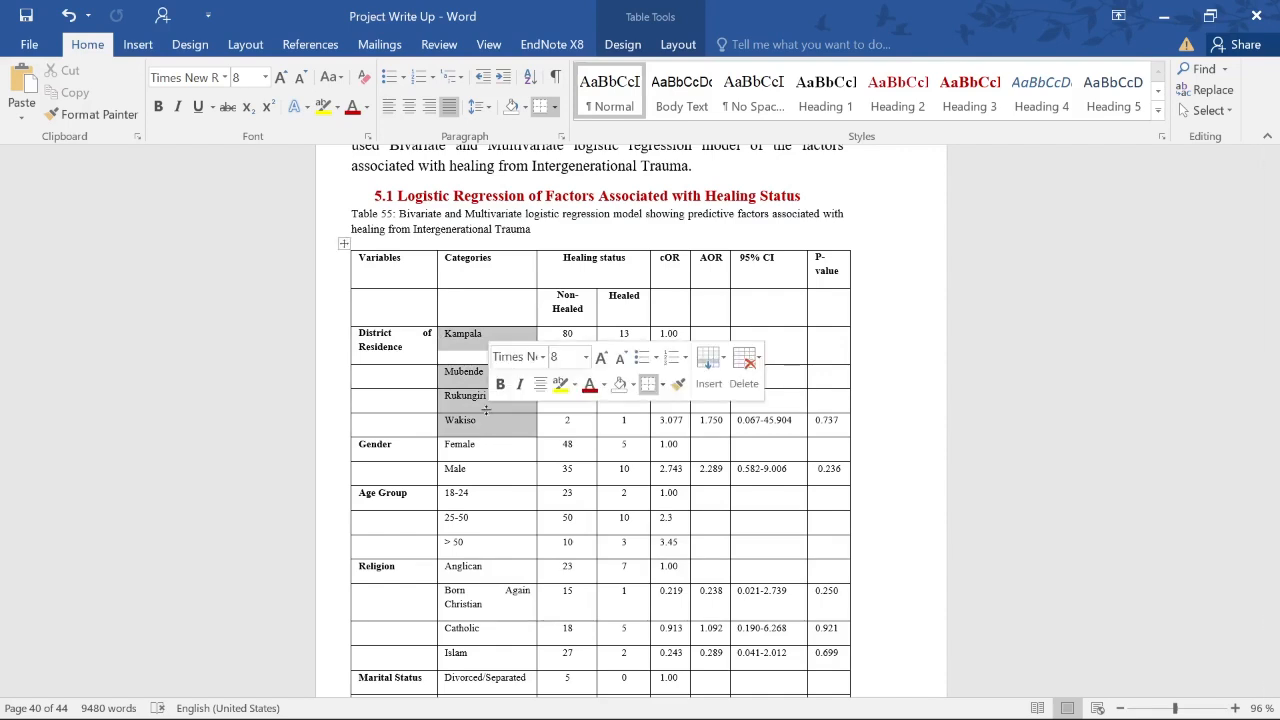
click(465, 338)
triple_click(489, 337)
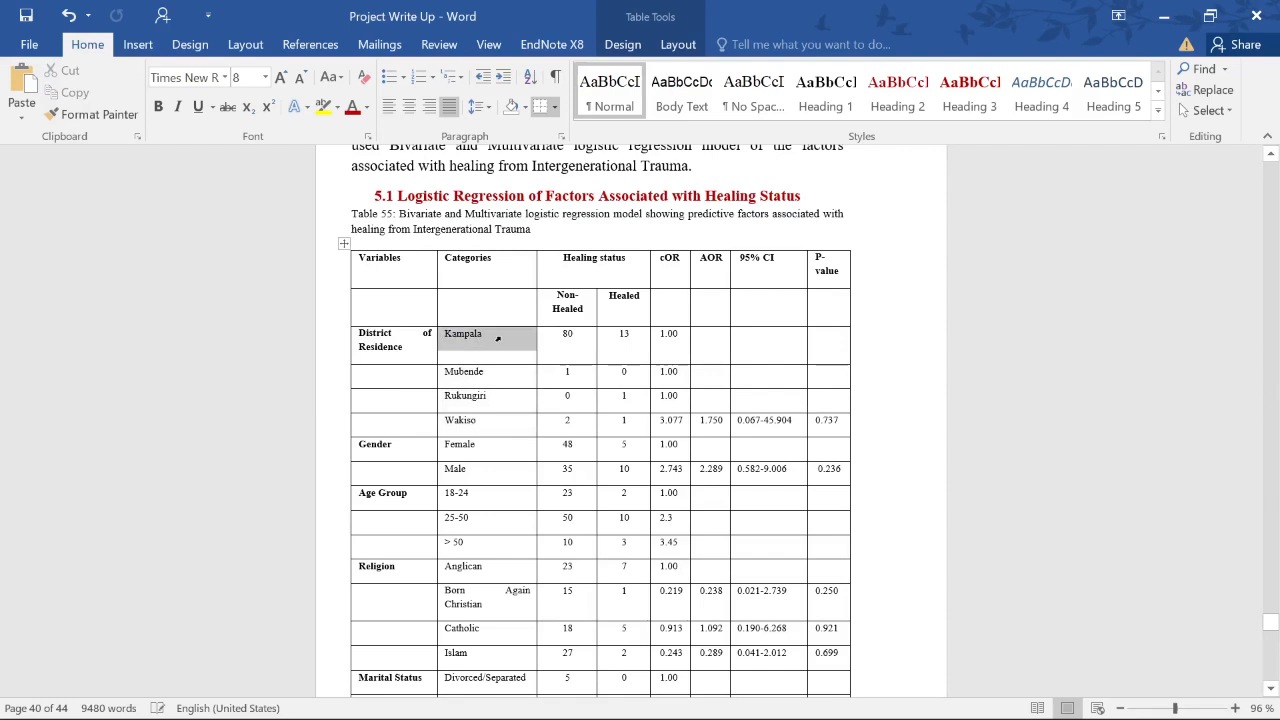
click(491, 337)
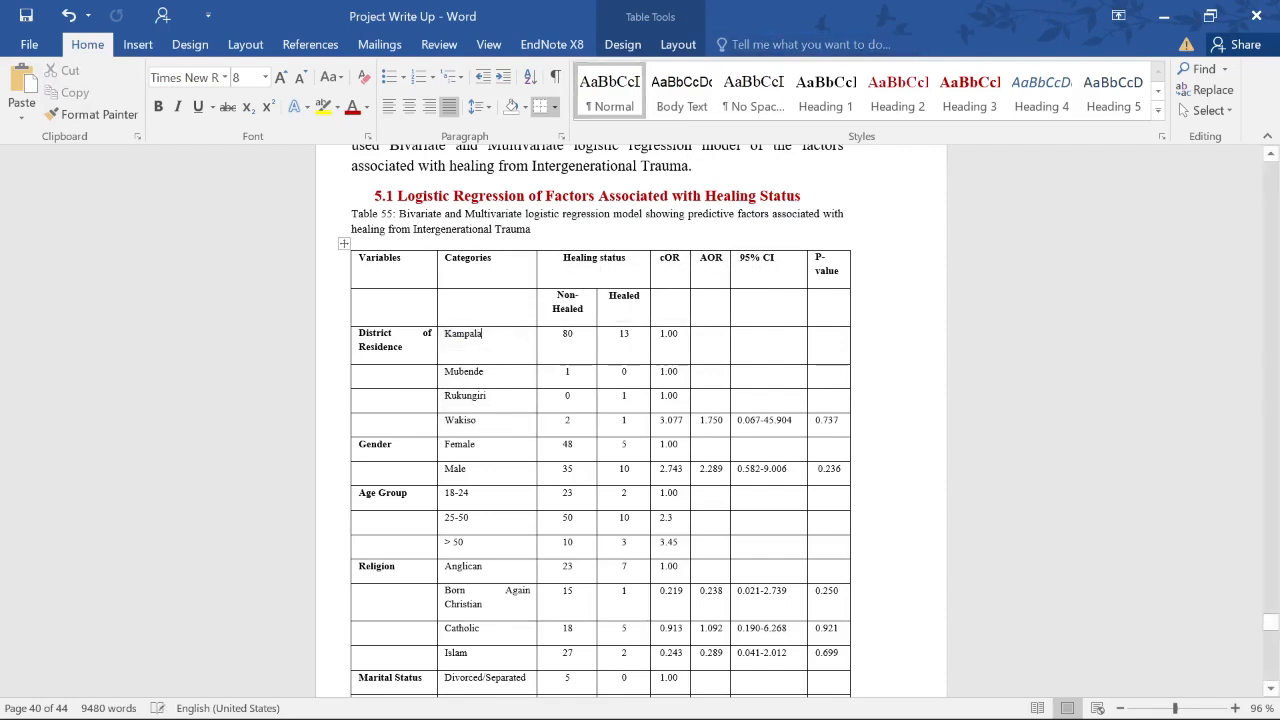
click(1163, 17)
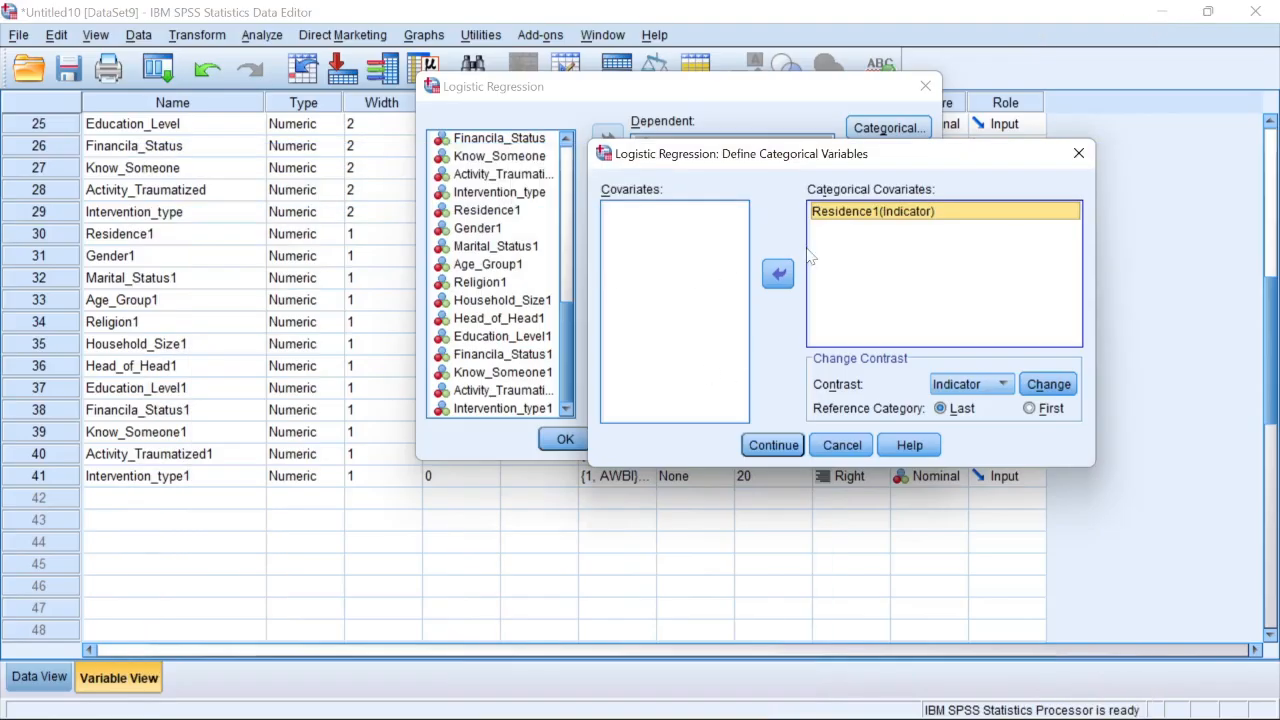
- Change the reference category of Residence1 to First and accept the categorical variable settings
click(1033, 410)
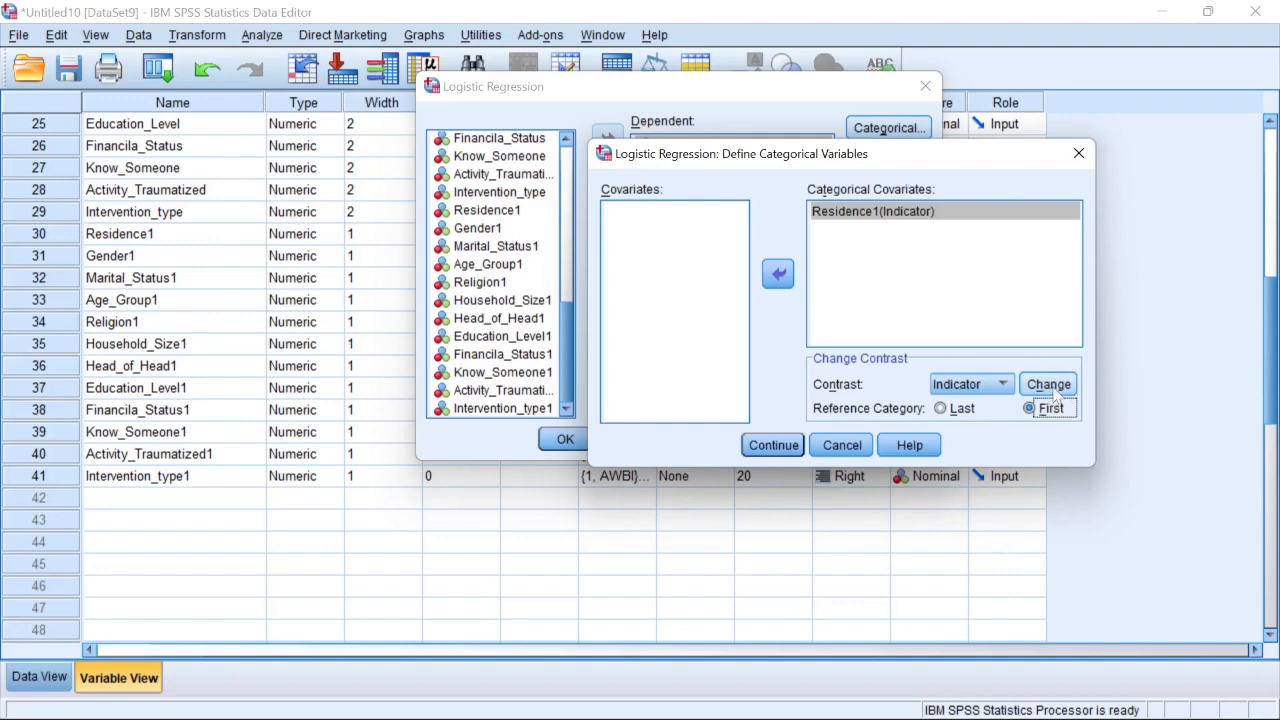
click(1054, 389)
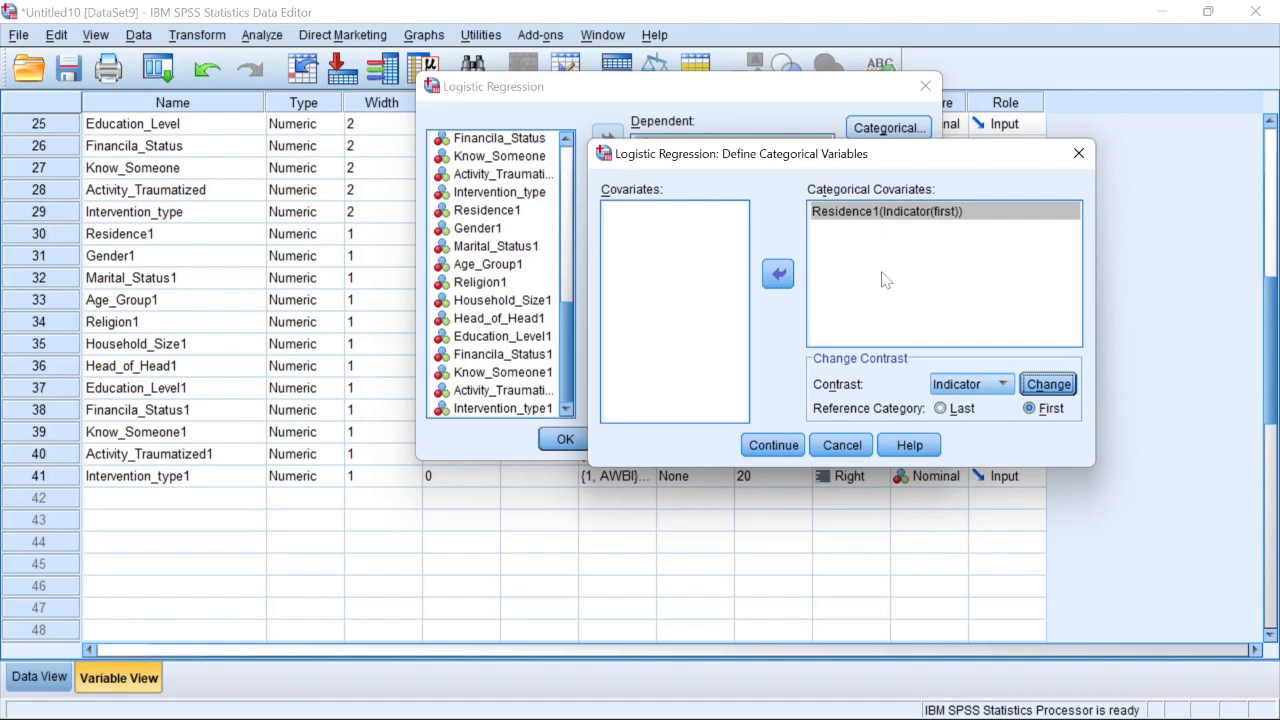
click(786, 445)
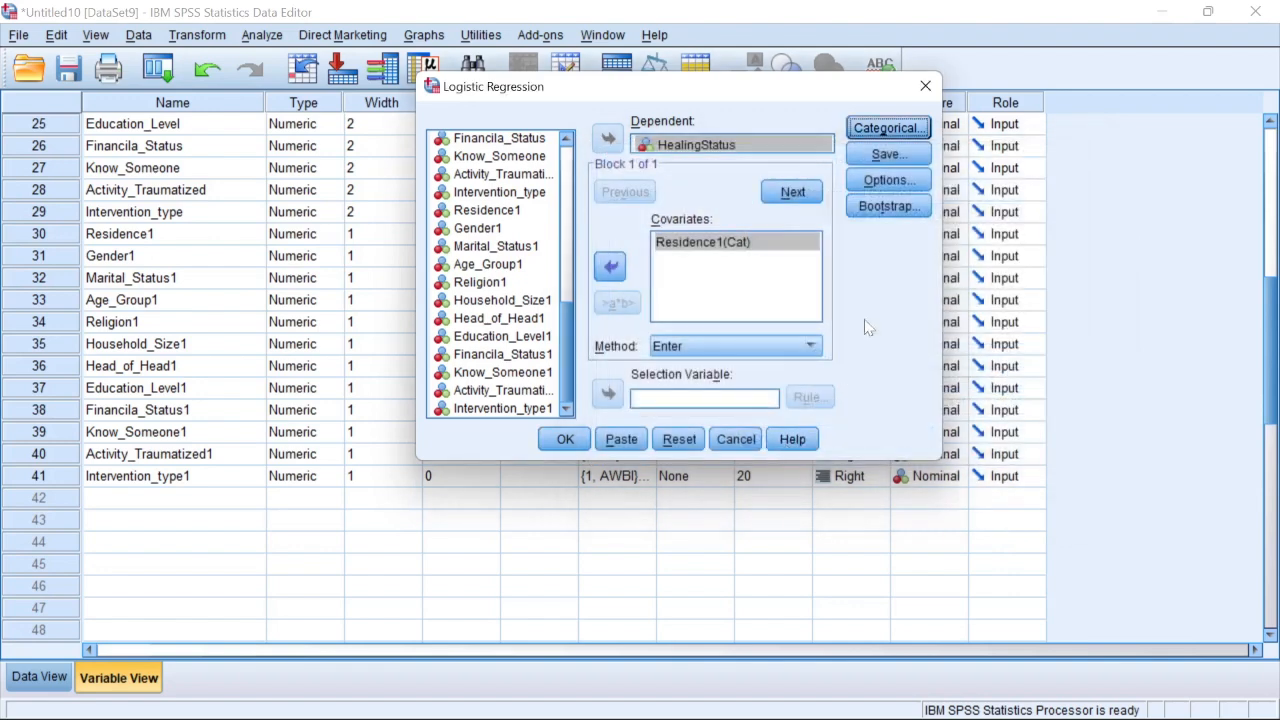
- Set the regression to save Logit residuals and exclude the covariance matrix from the exported model information
click(890, 157)
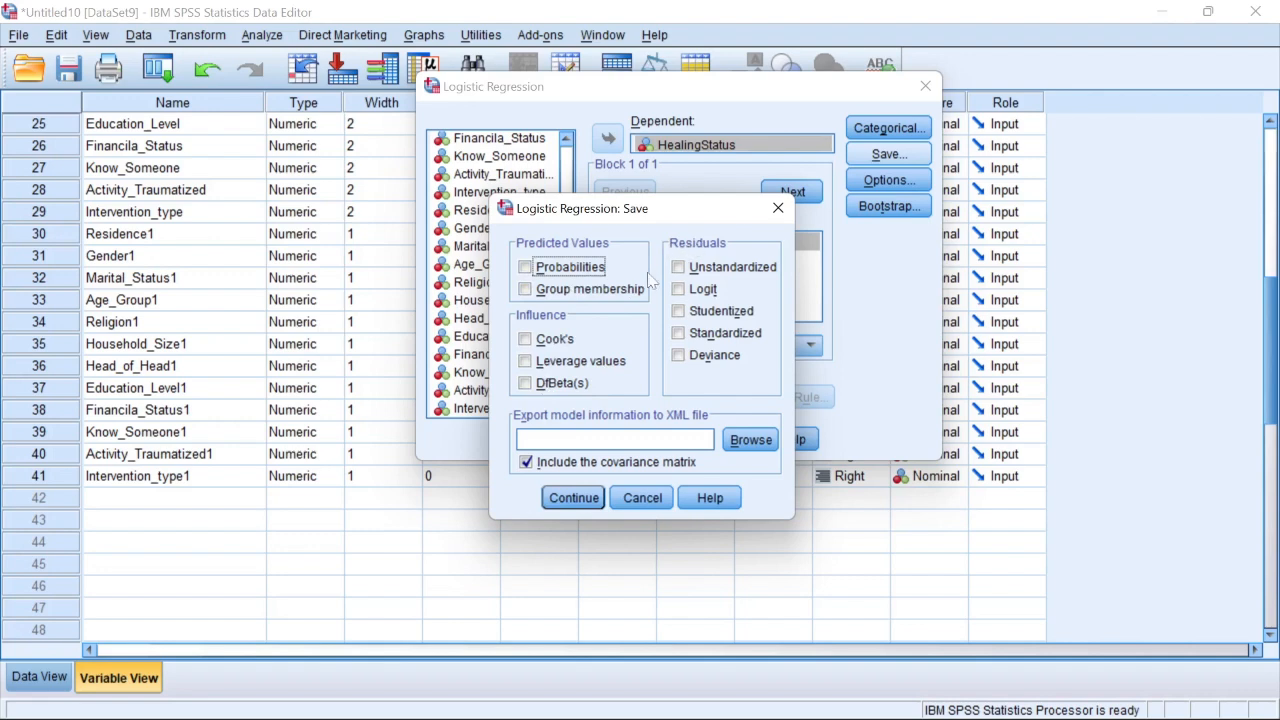
click(682, 292)
click(528, 466)
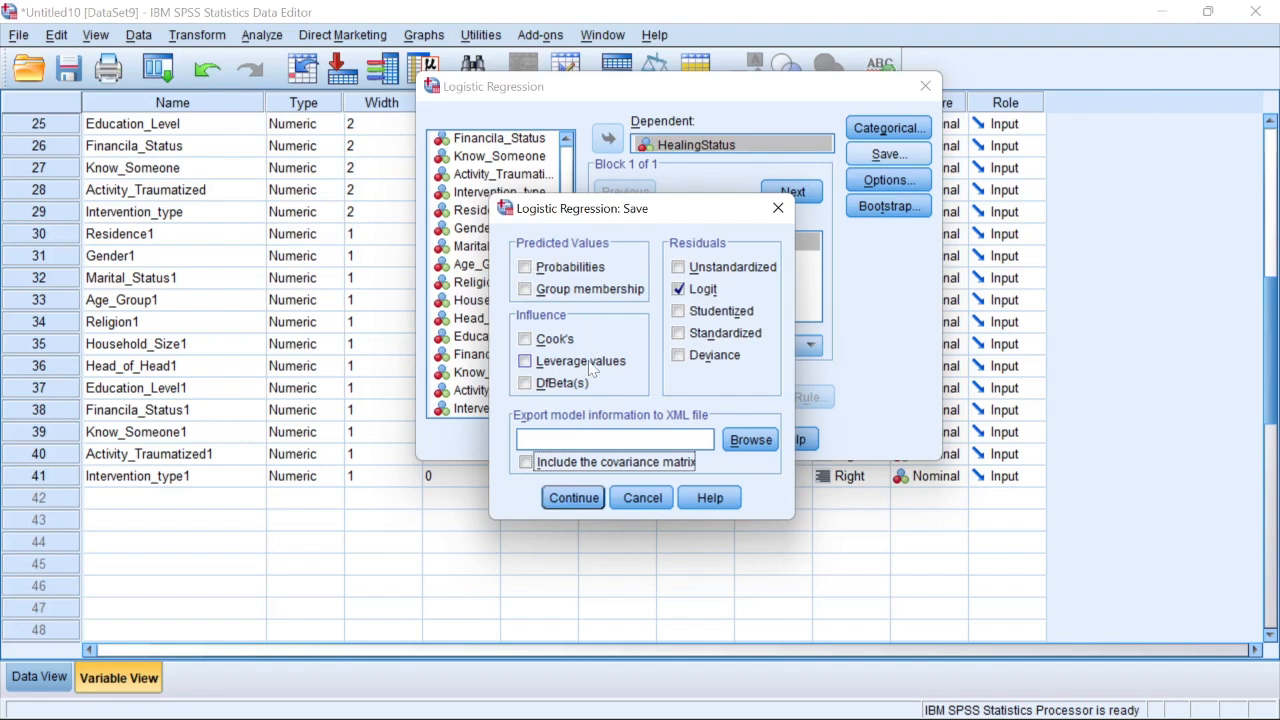
click(575, 498)
- Include the 95% confidence interval for exp(B) in the logistic regression options and accept them
click(889, 180)
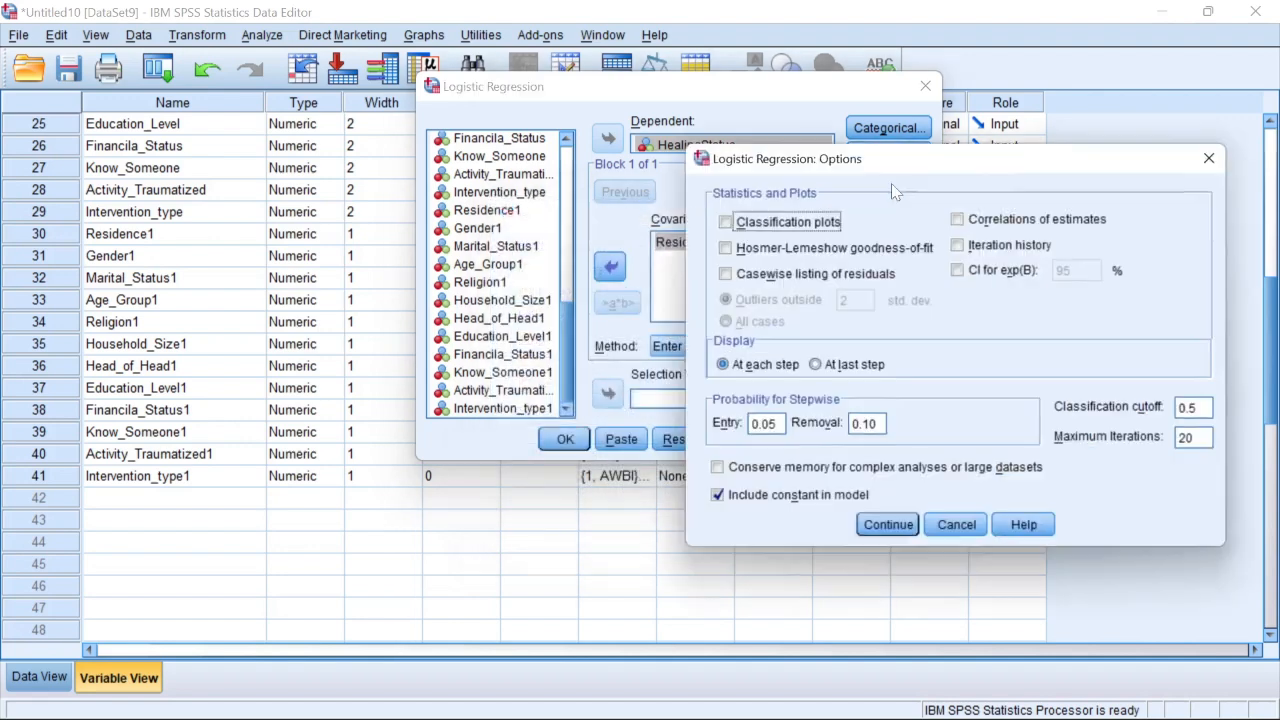
drag(897, 167, 801, 162)
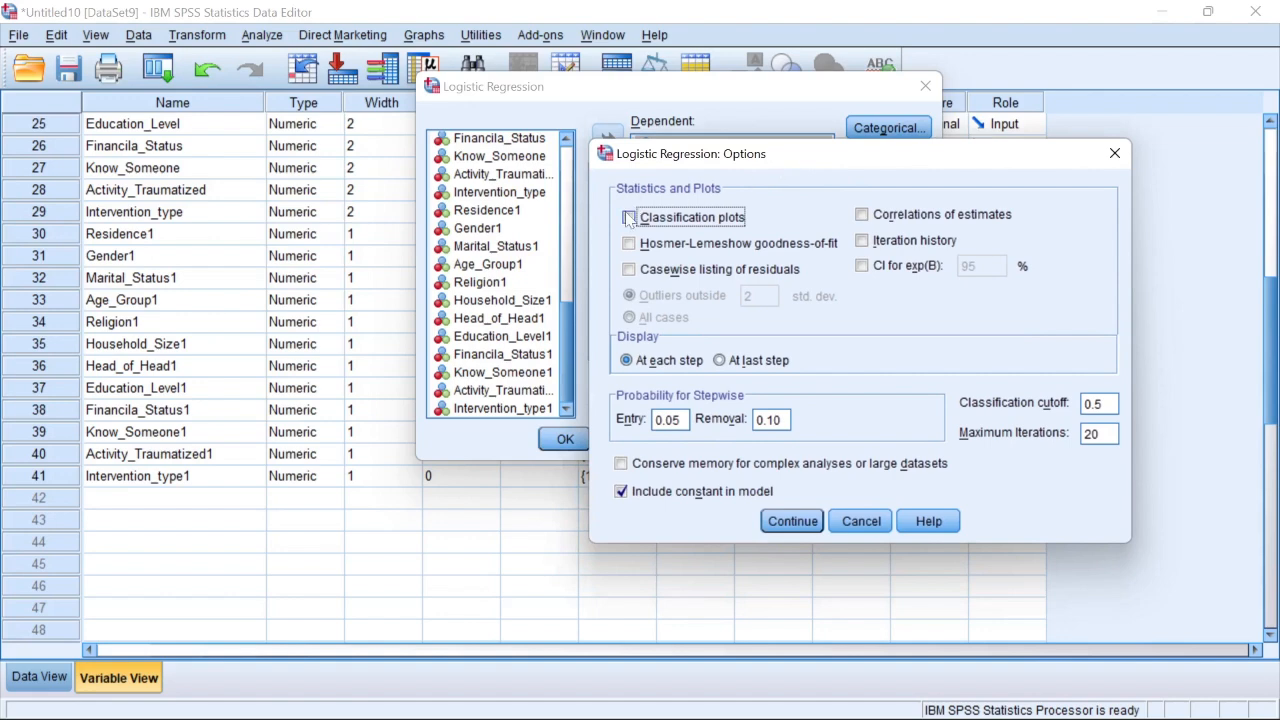
click(866, 268)
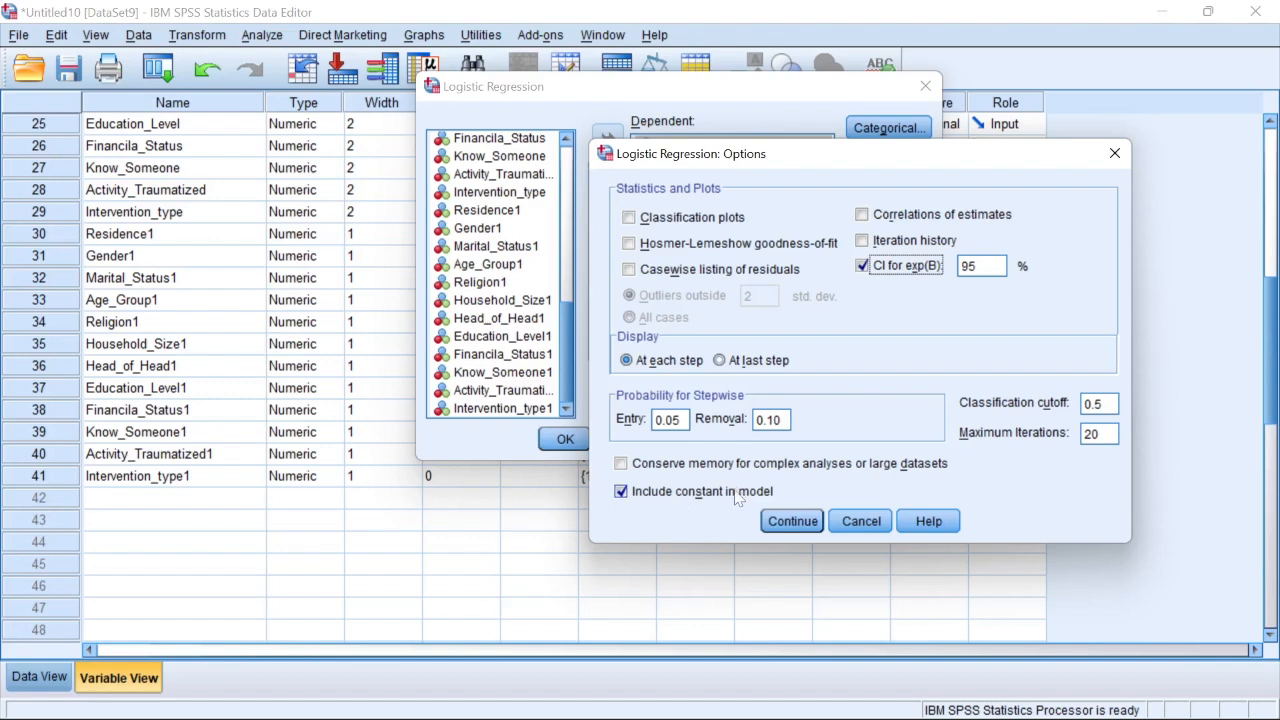
click(805, 521)
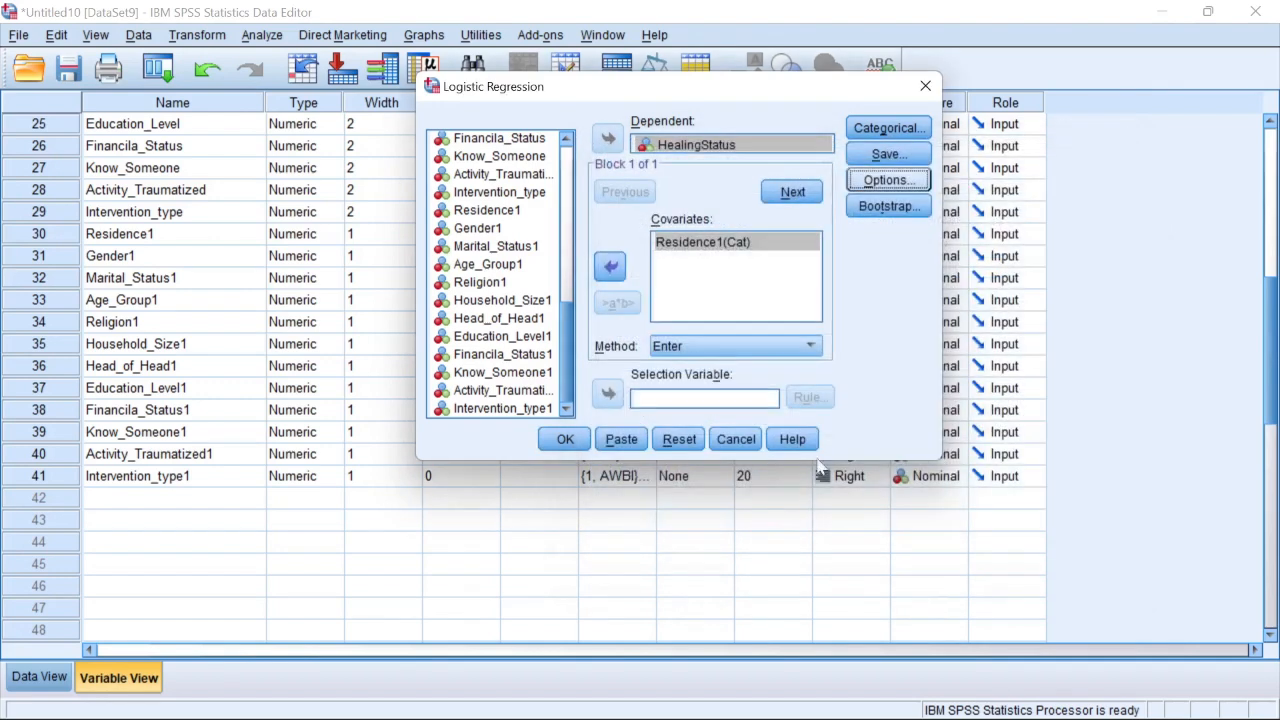
- Leave bootstrapping off and run the logistic regression of HealingStatus on Residence1
click(897, 206)
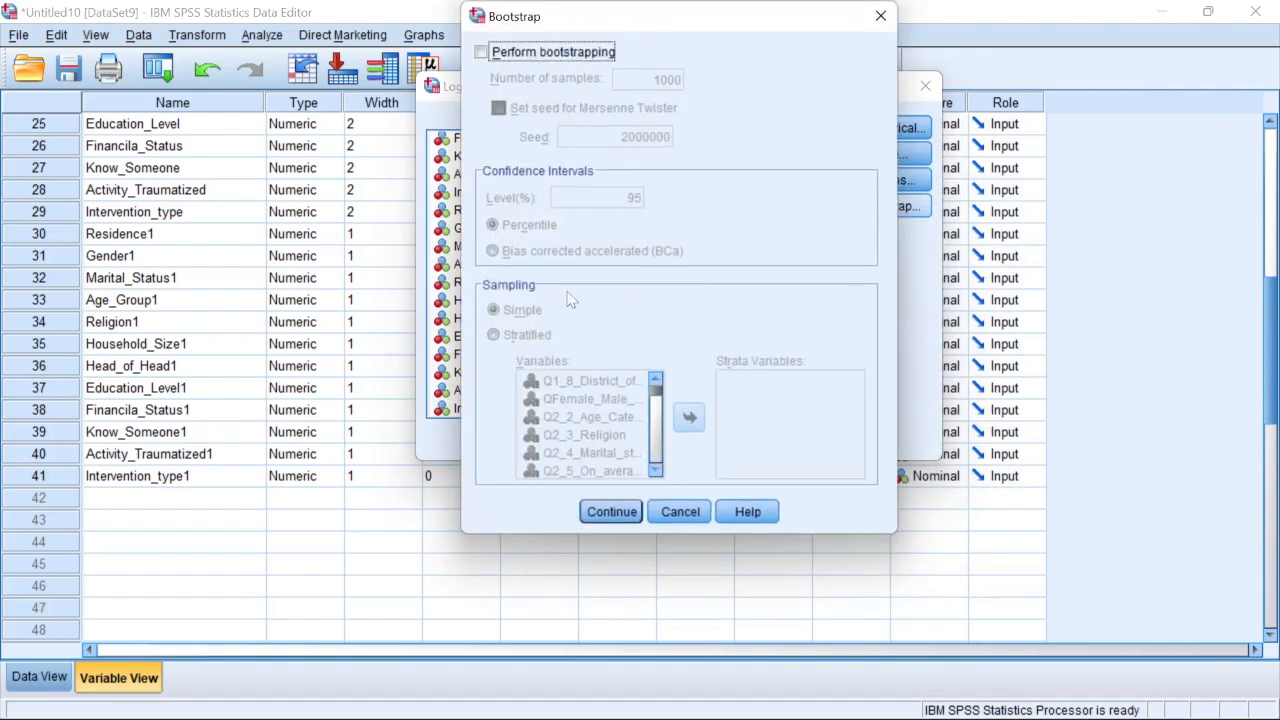
click(606, 511)
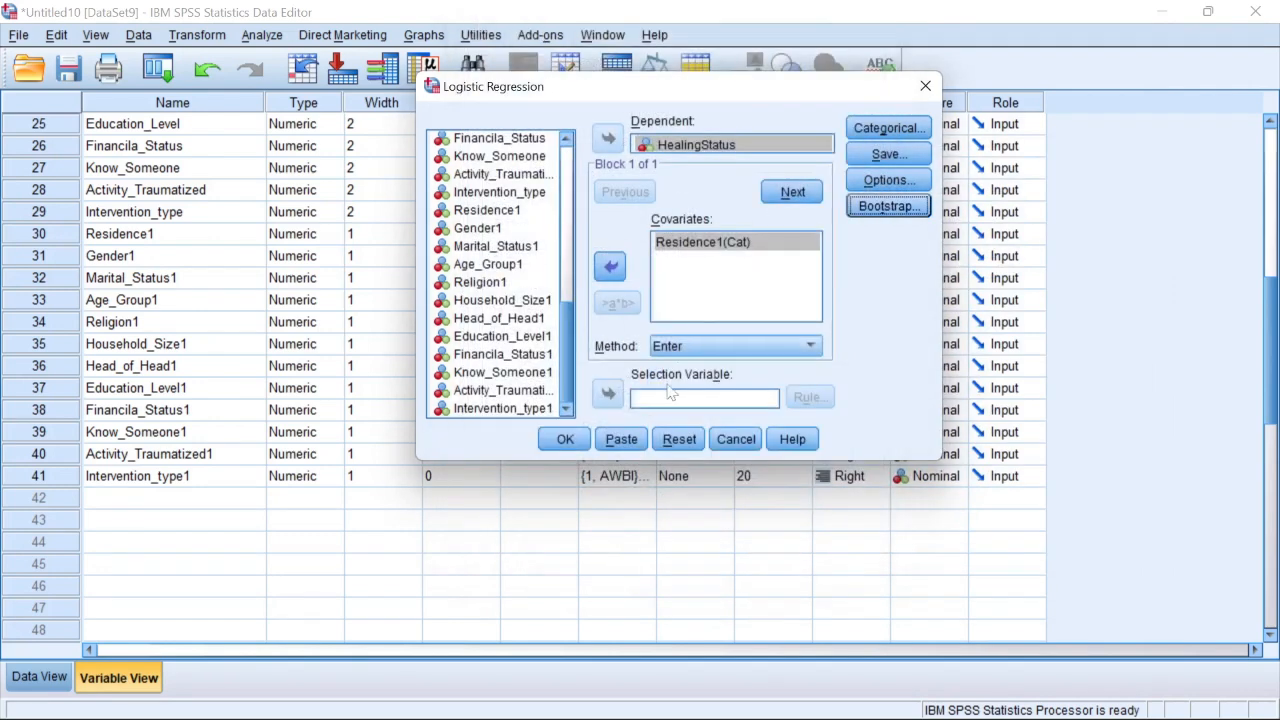
click(565, 439)
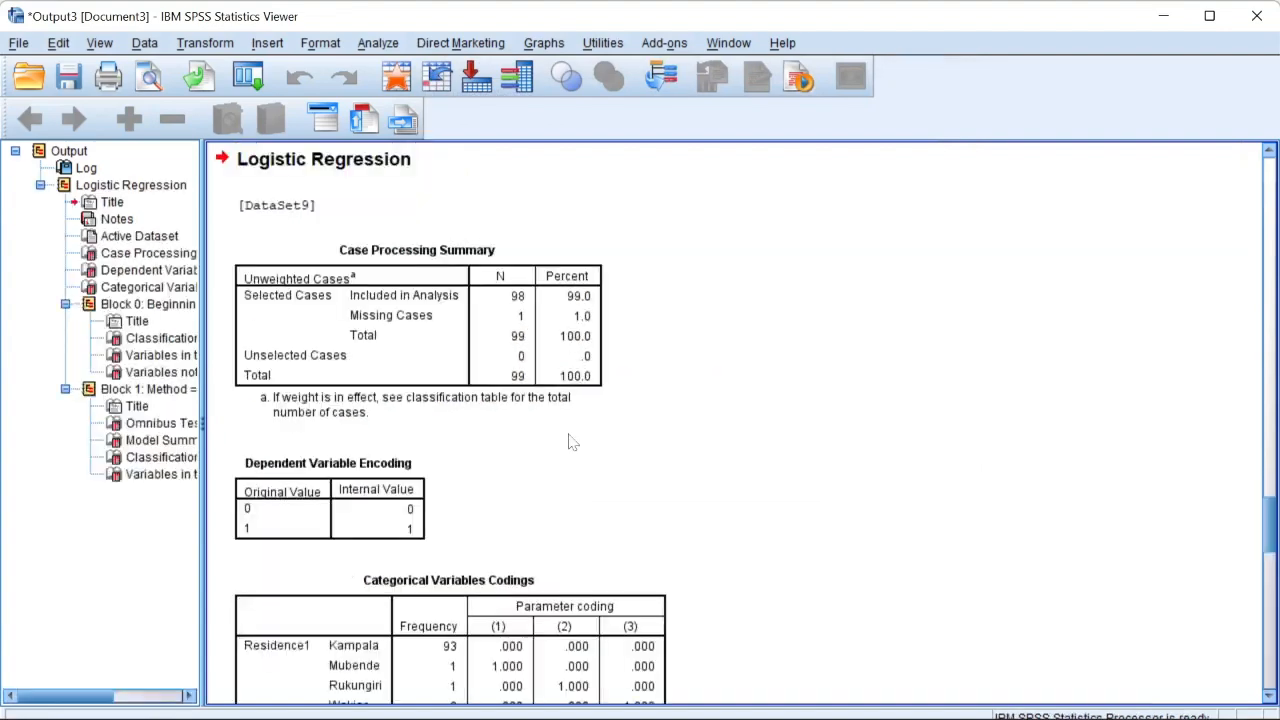
- Examine the Case Processing Summary, Dependent Variable Encoding and Categorical Variables Codings tables of the regression output
scroll(679, 447, down, 2)
scroll(712, 425, down, 4)
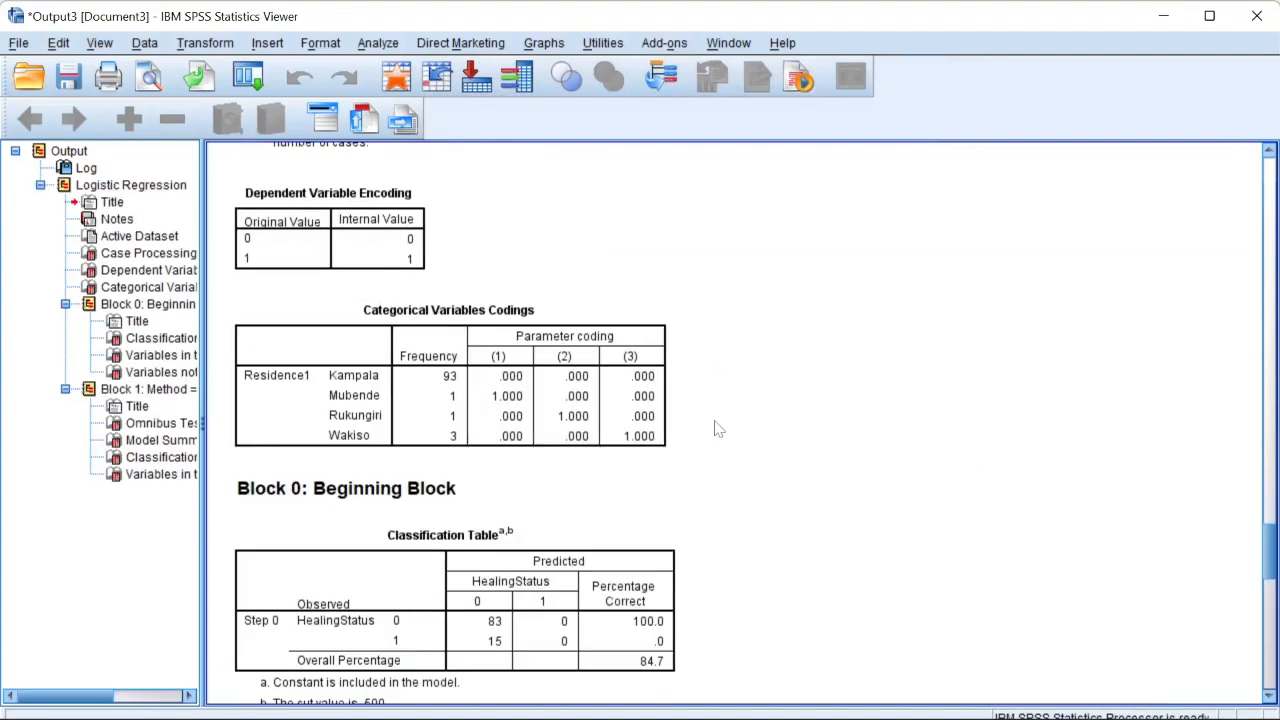
scroll(715, 425, up, 4)
scroll(718, 426, down, 10)
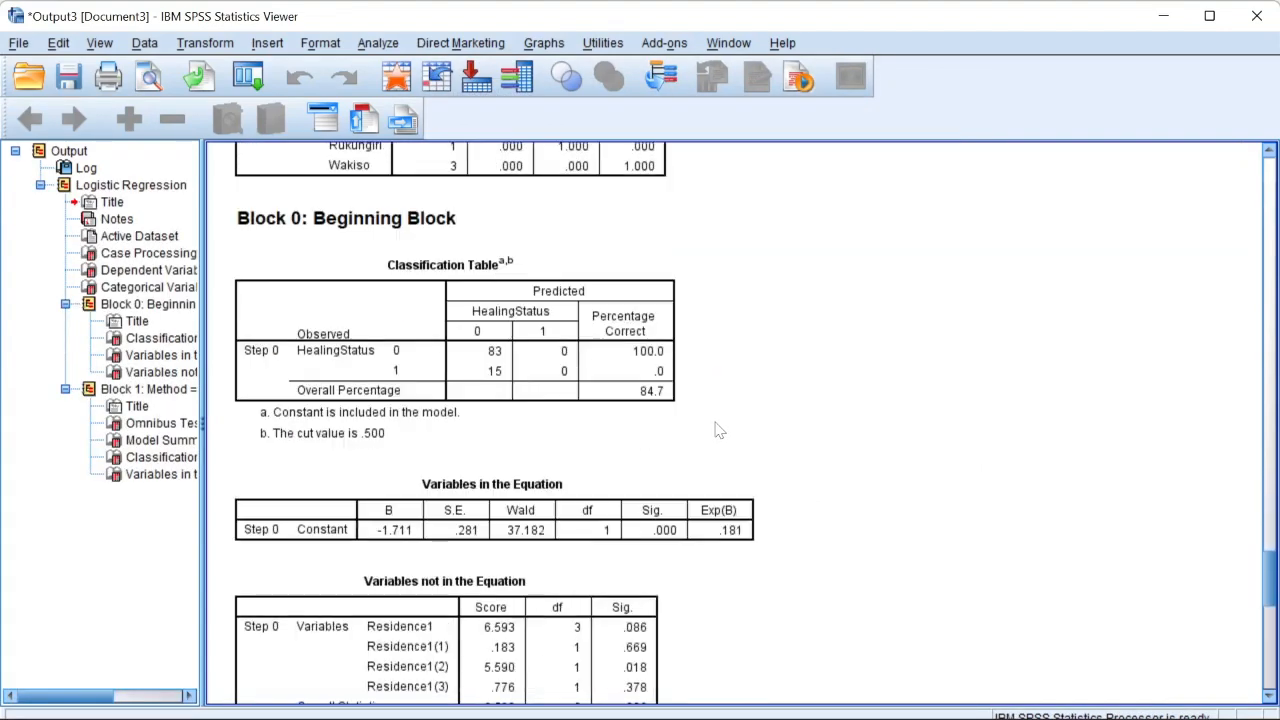
scroll(717, 427, up, 12)
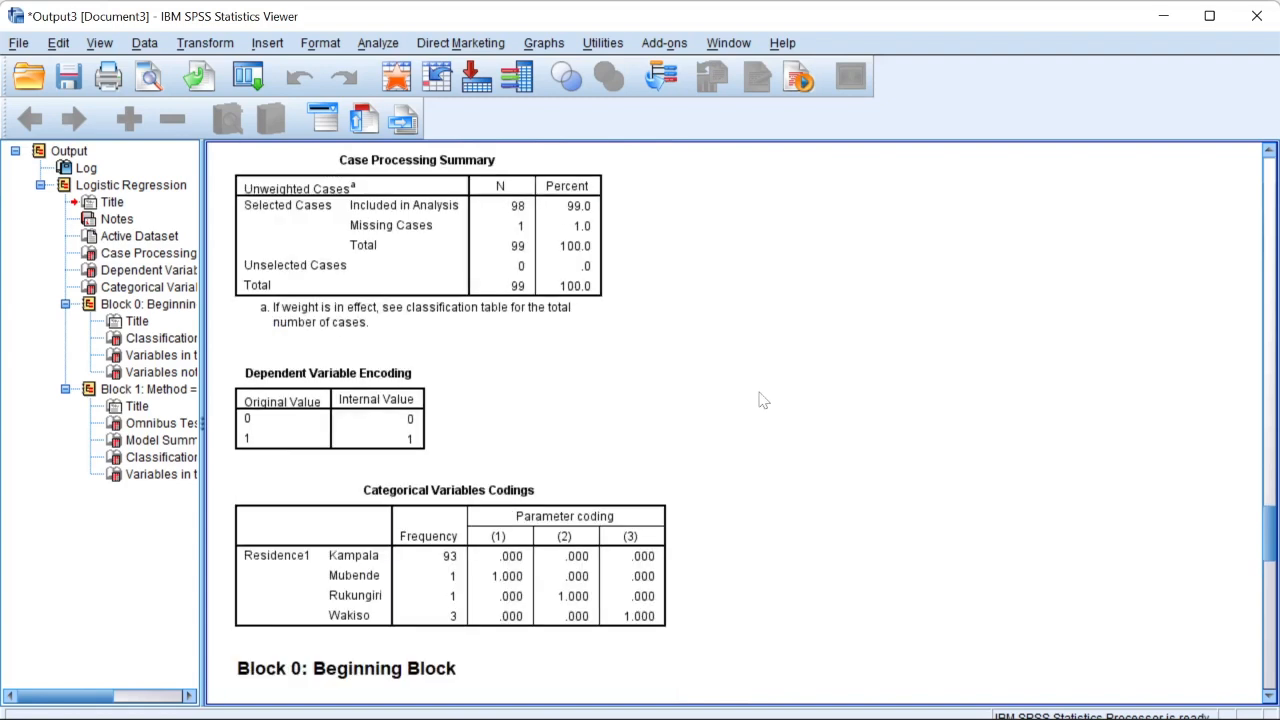
click(406, 284)
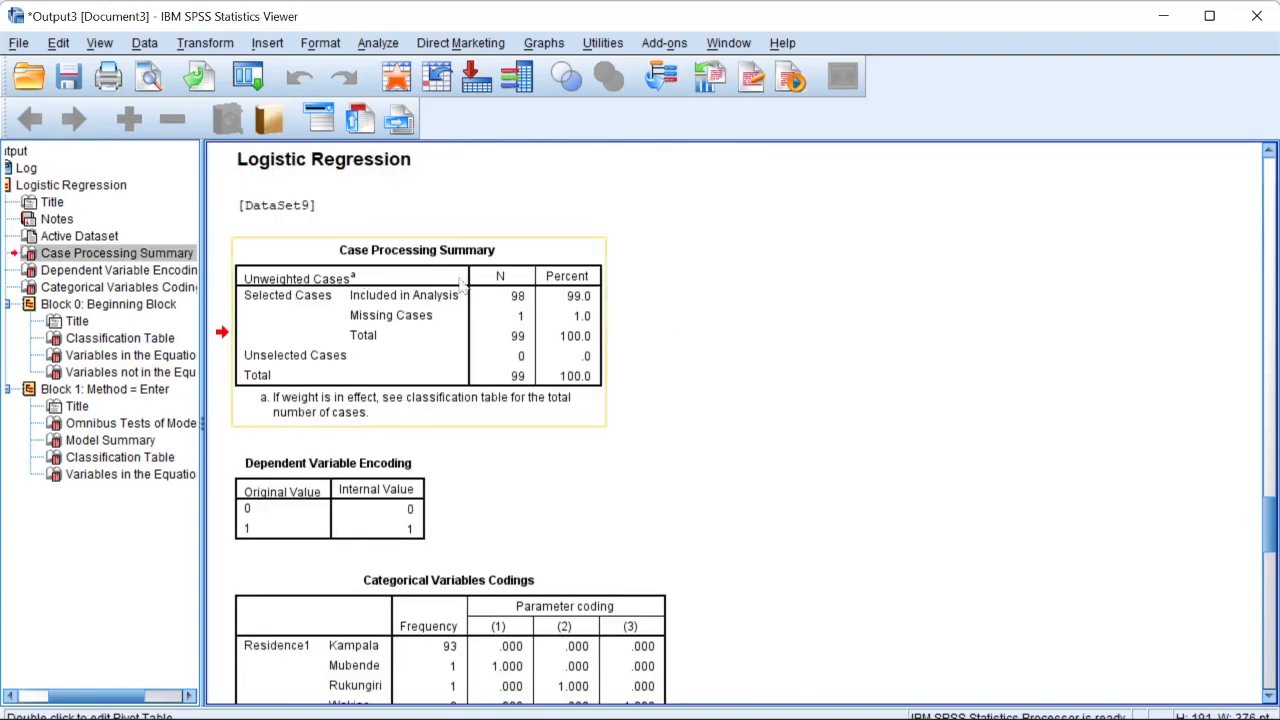
scroll(450, 380, down, 2)
click(340, 403)
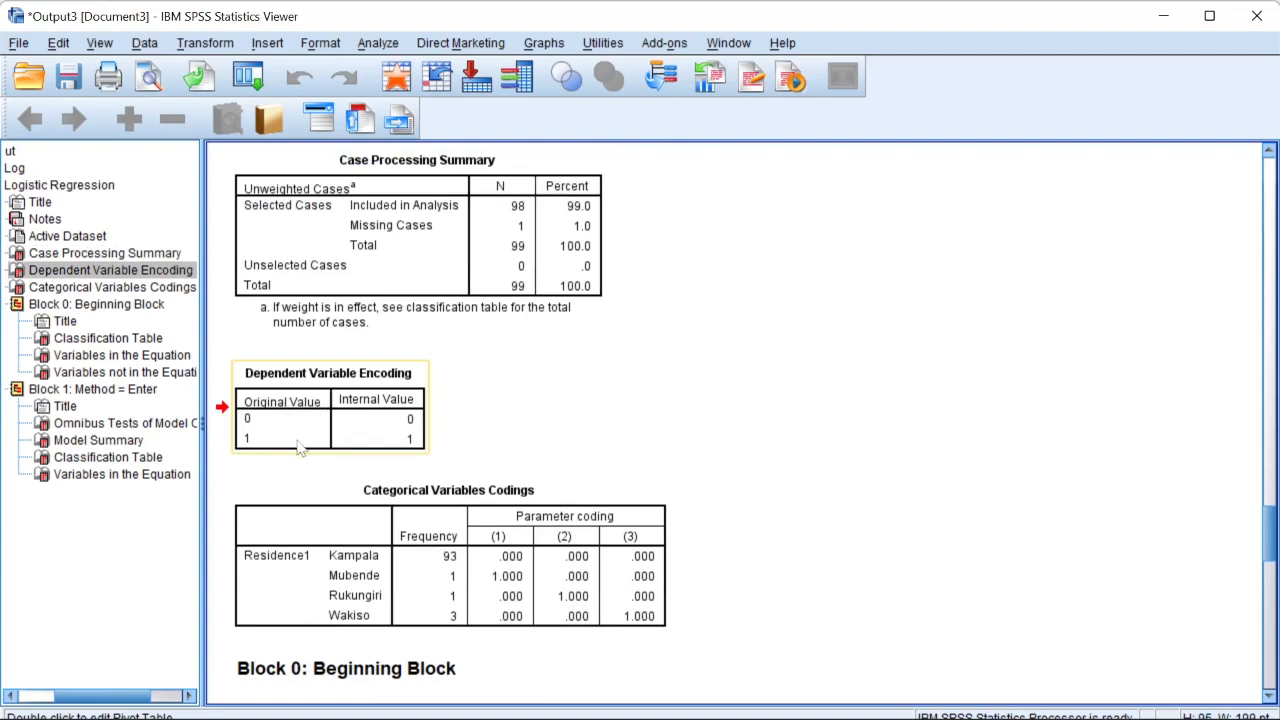
scroll(400, 420, down, 4)
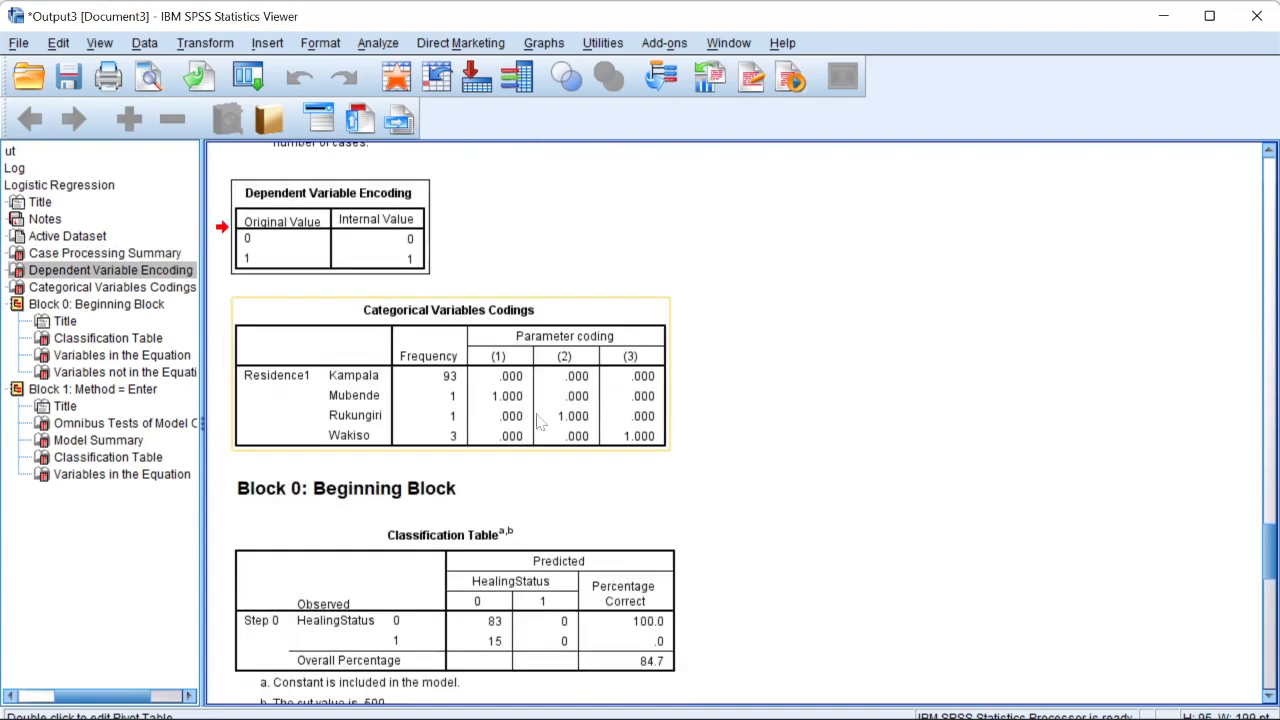
click(440, 395)
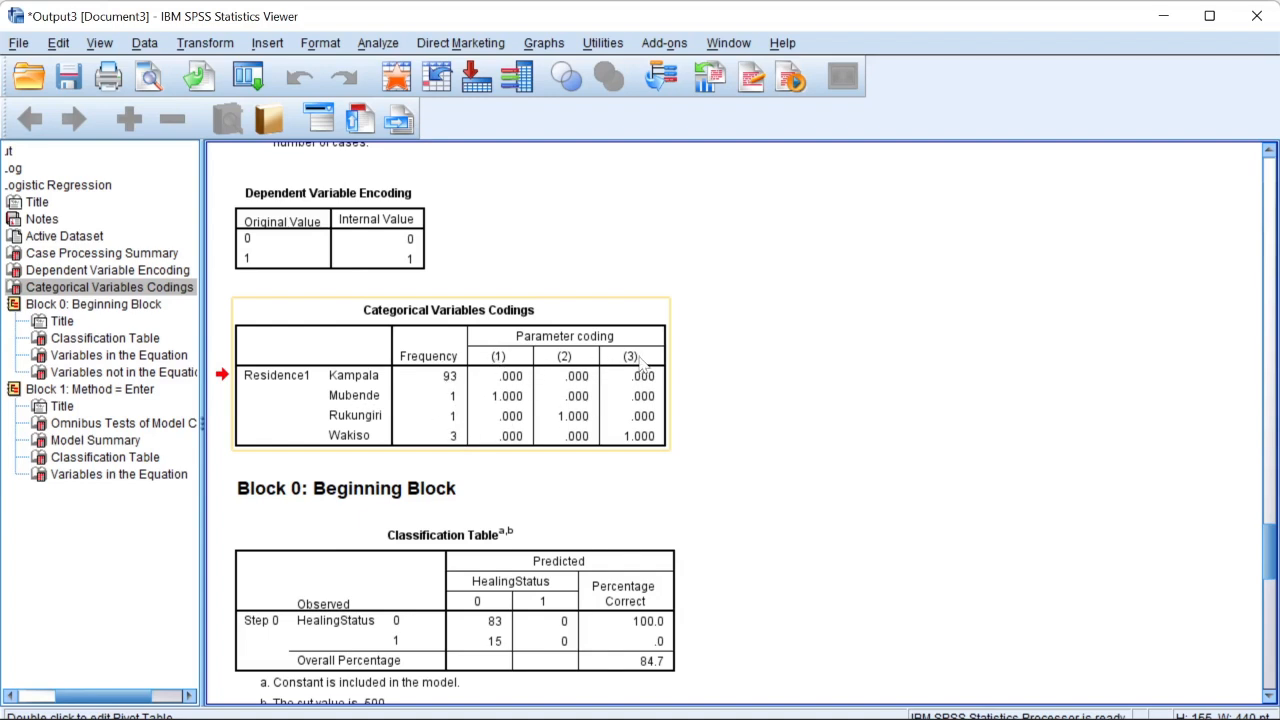
- Examine the Block 0 output: the Classification Table, Variables in the Equation and Variables not in the Equation
scroll(646, 392, down, 3)
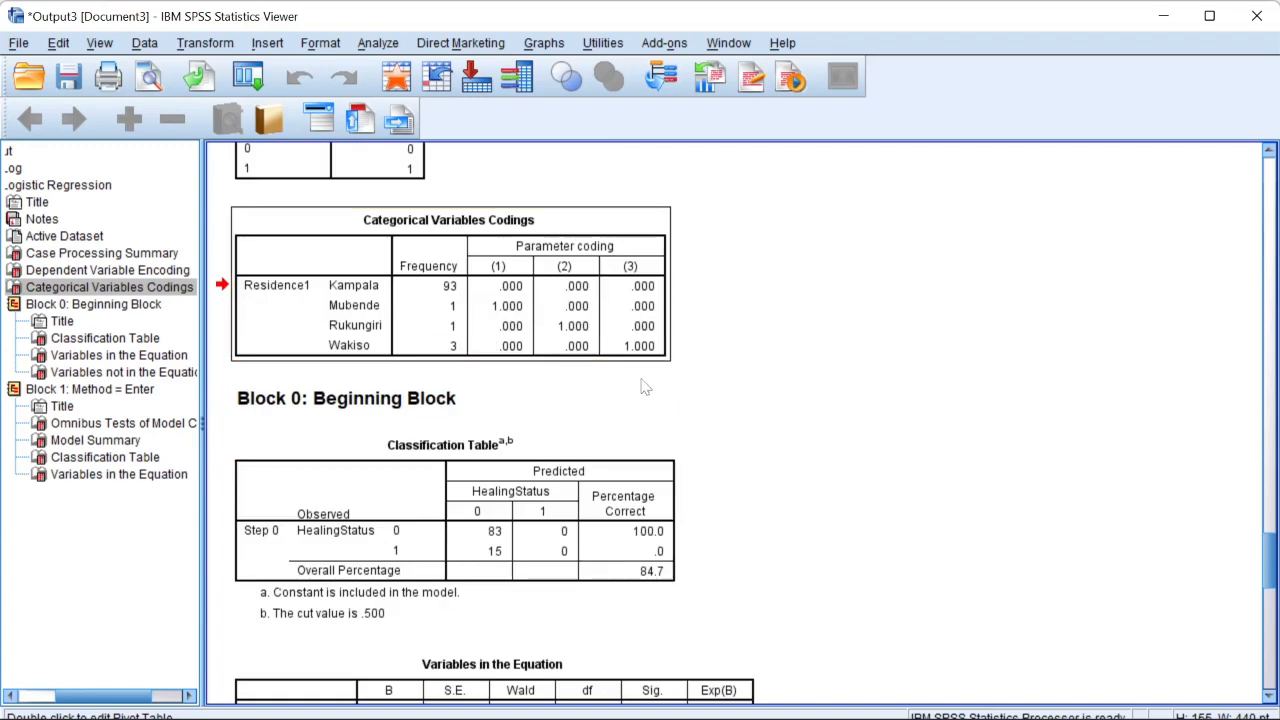
scroll(643, 388, down, 3)
click(643, 388)
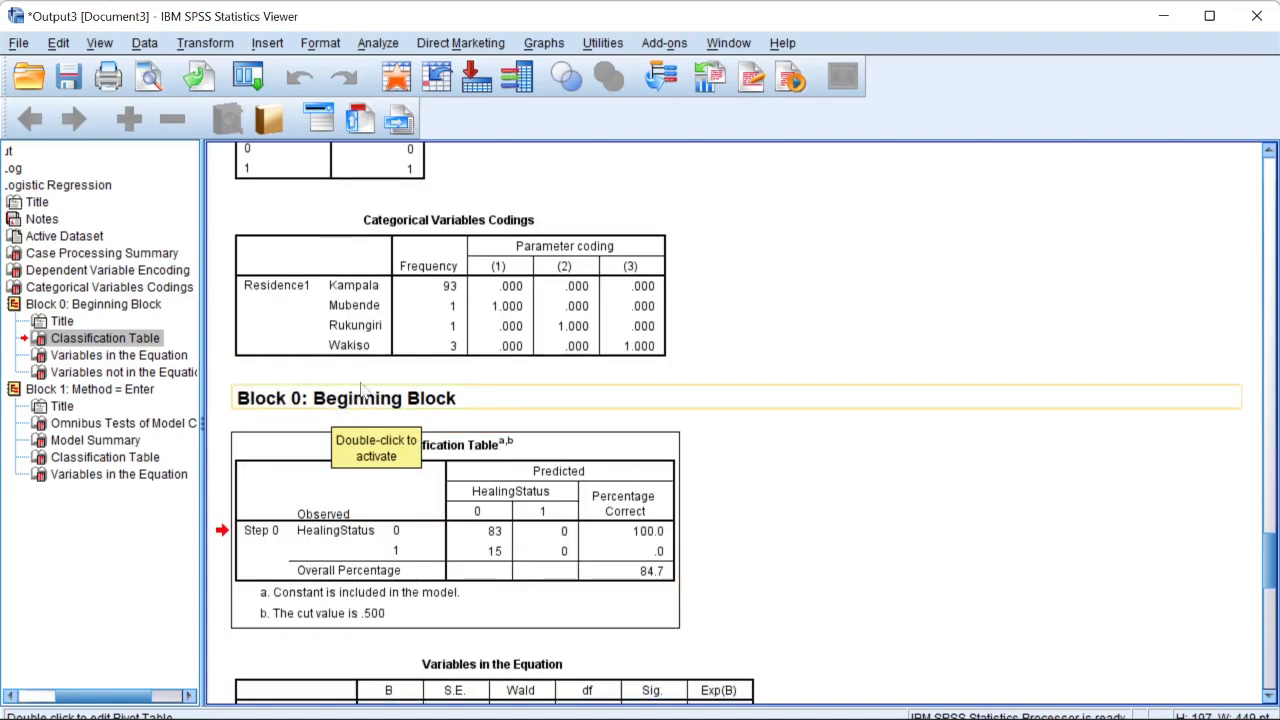
scroll(398, 430, up, 2)
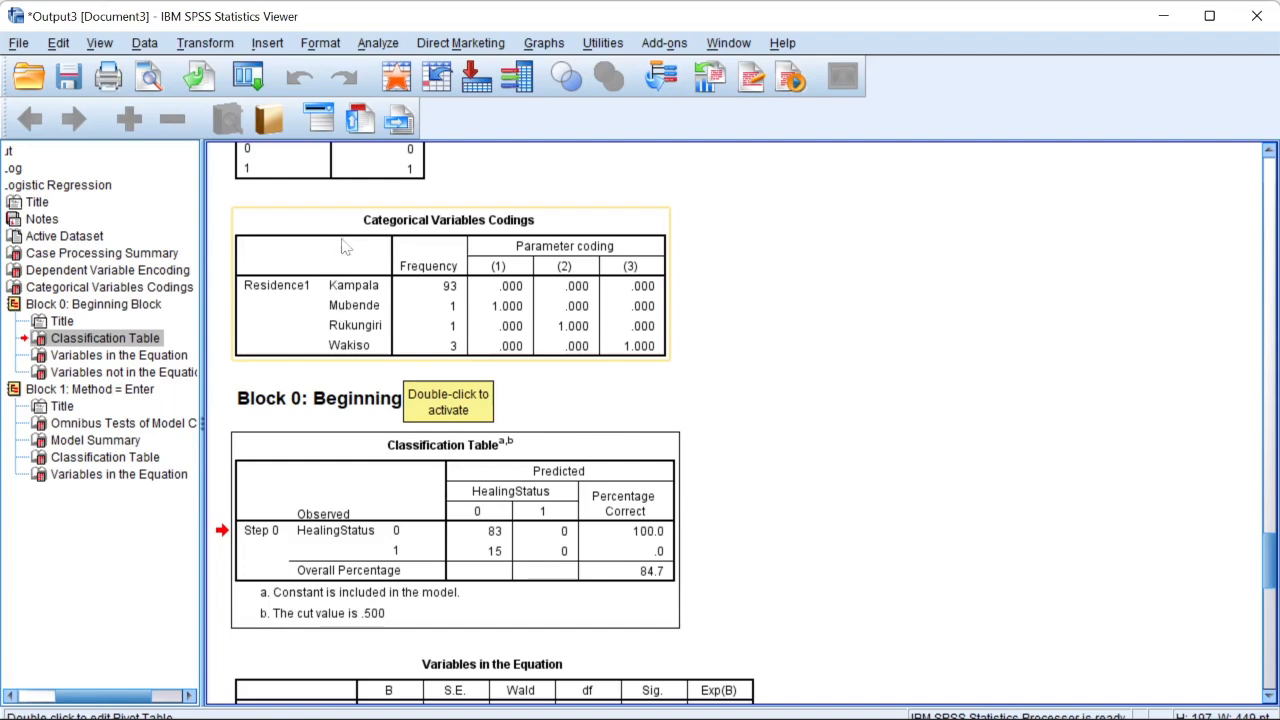
scroll(418, 330, down, 4)
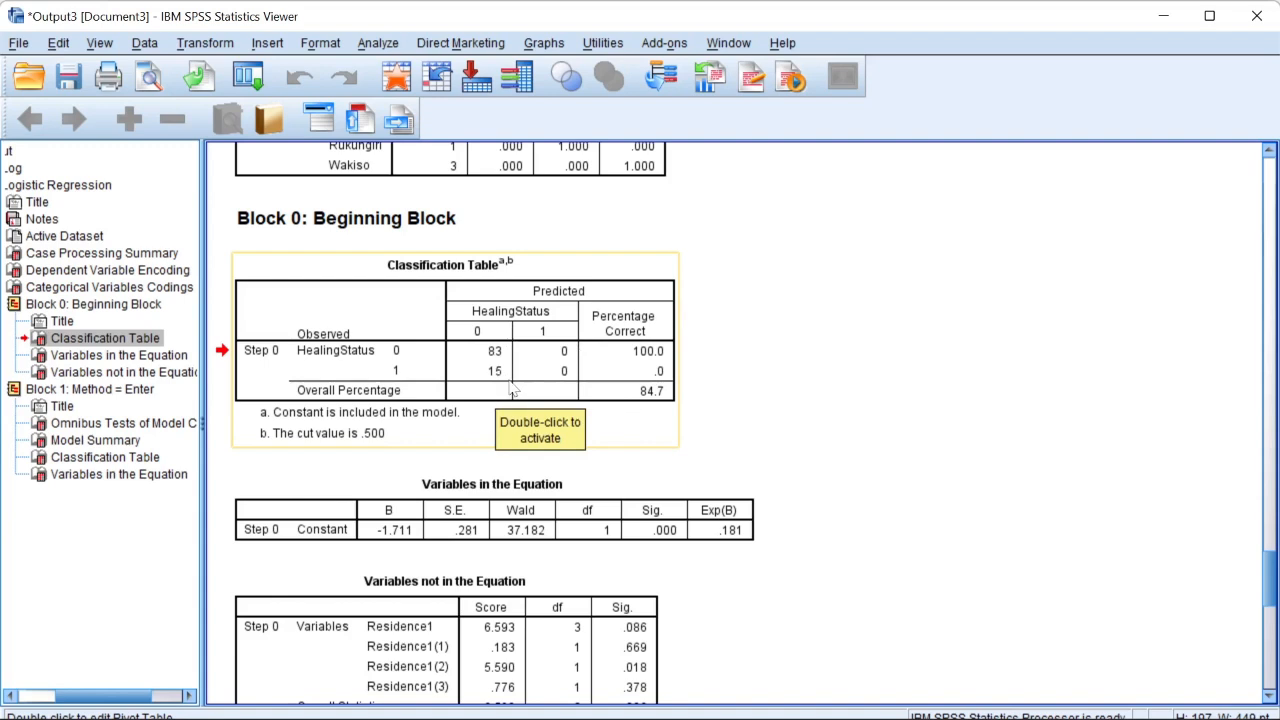
scroll(440, 357, down, 2)
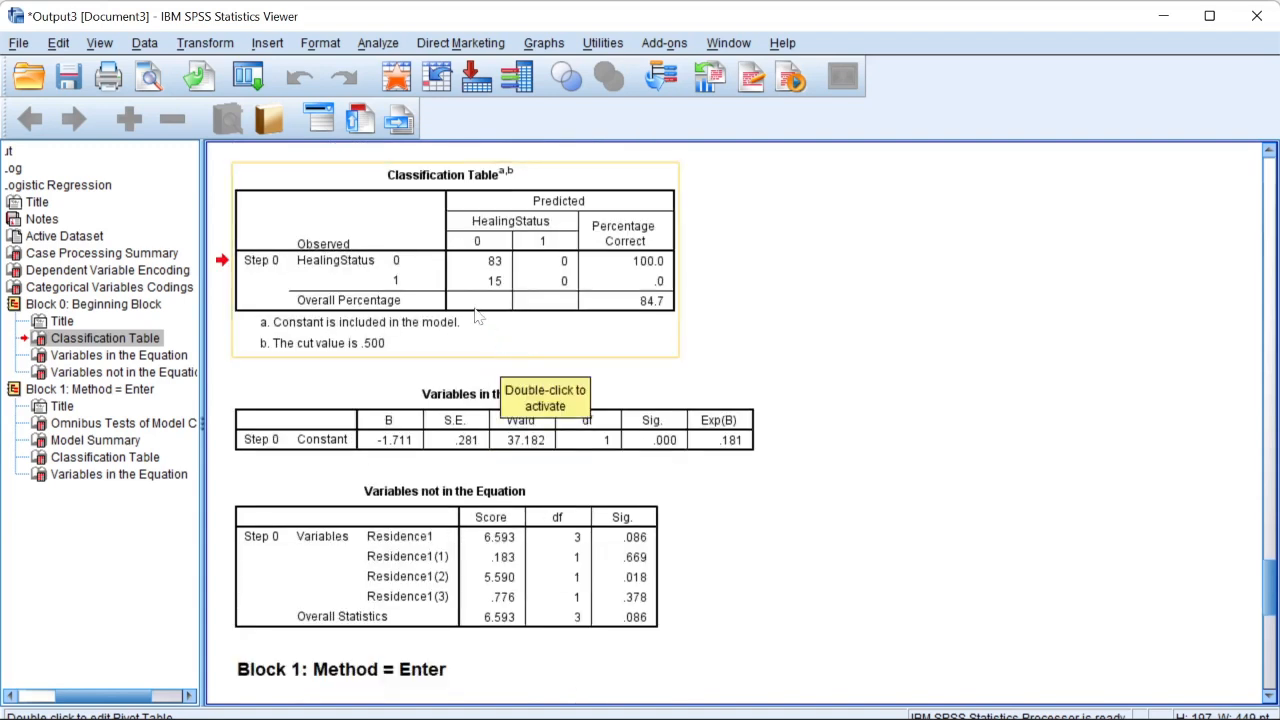
click(660, 428)
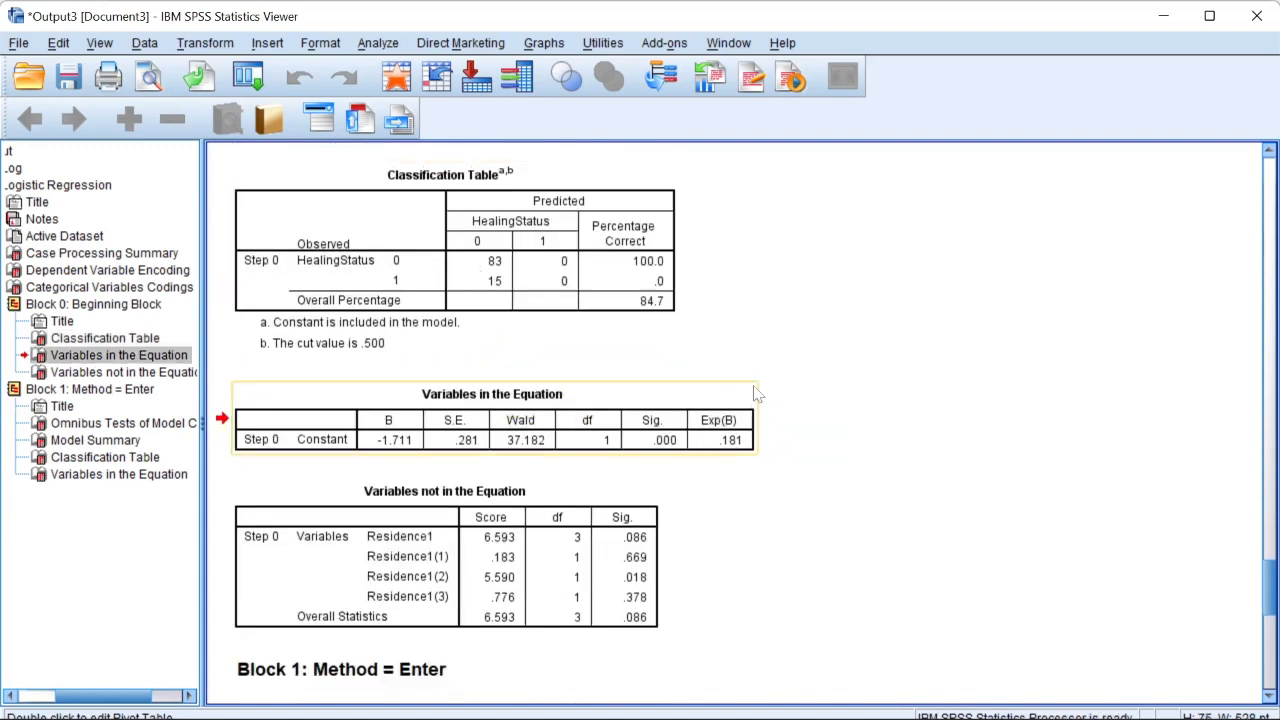
scroll(745, 388, down, 2)
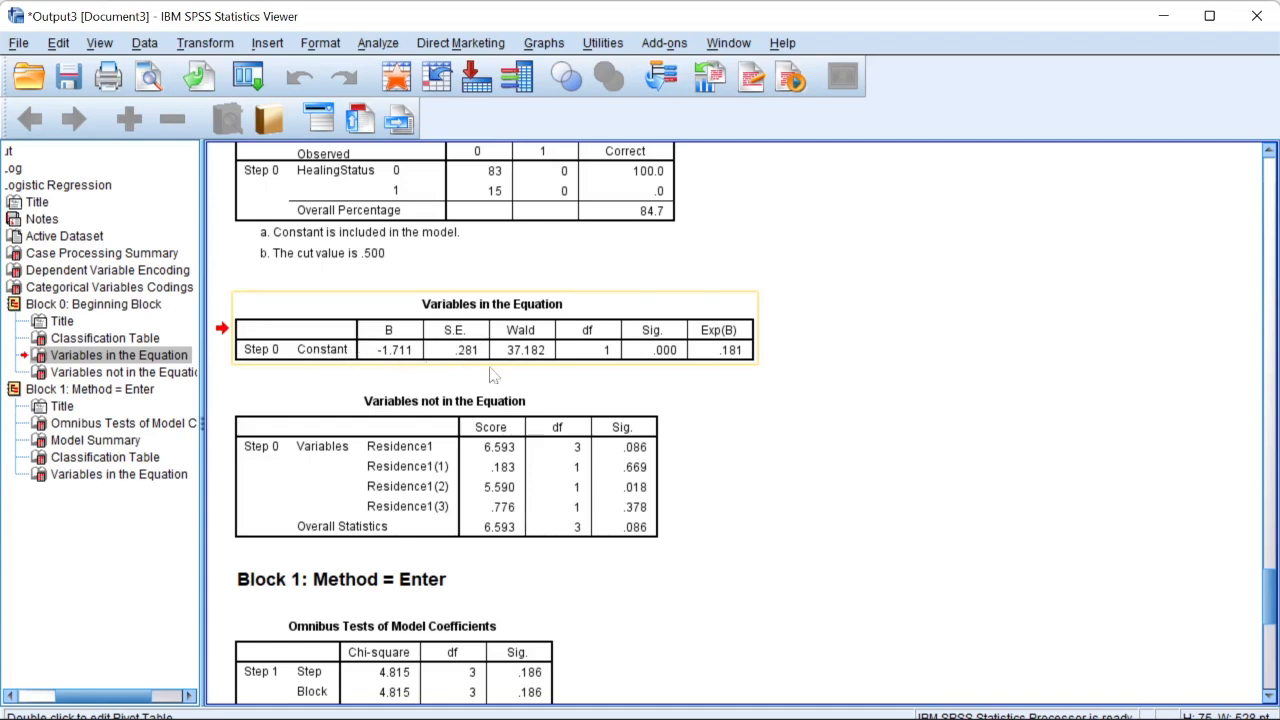
scroll(700, 350, down, 3)
click(588, 318)
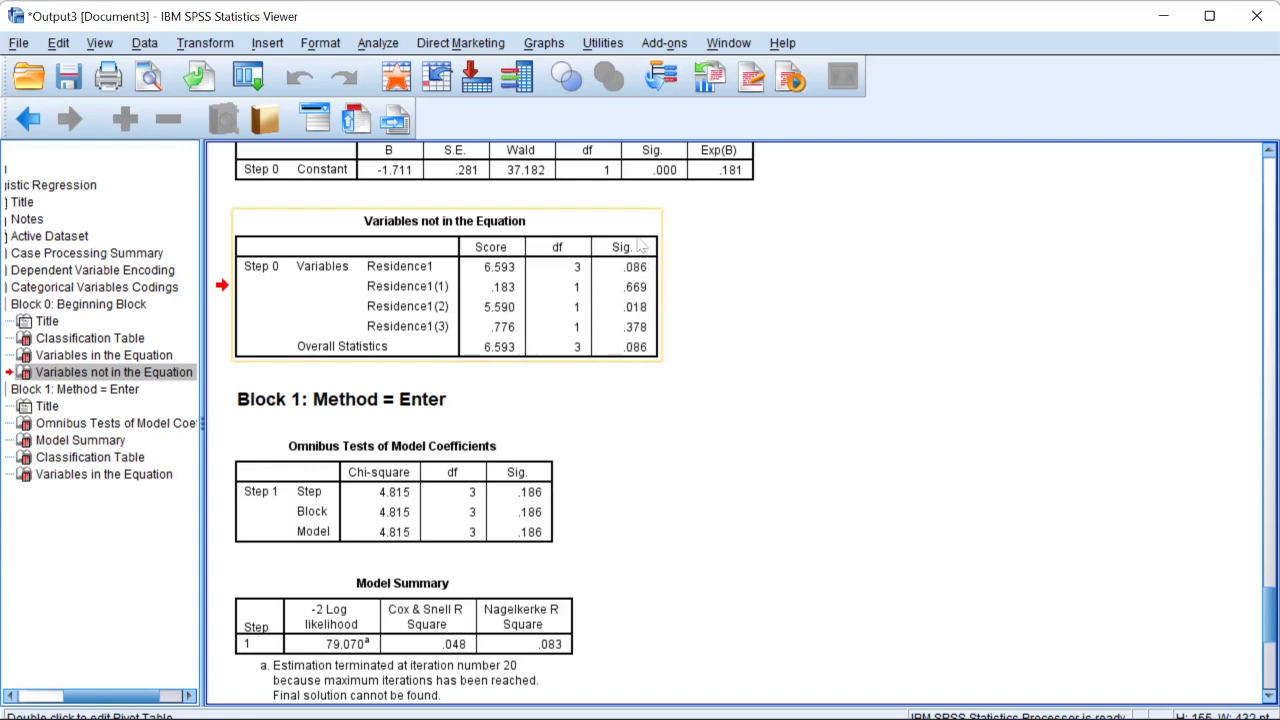
- Review the Block 1 model tables, focusing on the Residence1 coefficients in Variables in the Equation
scroll(598, 278, down, 3)
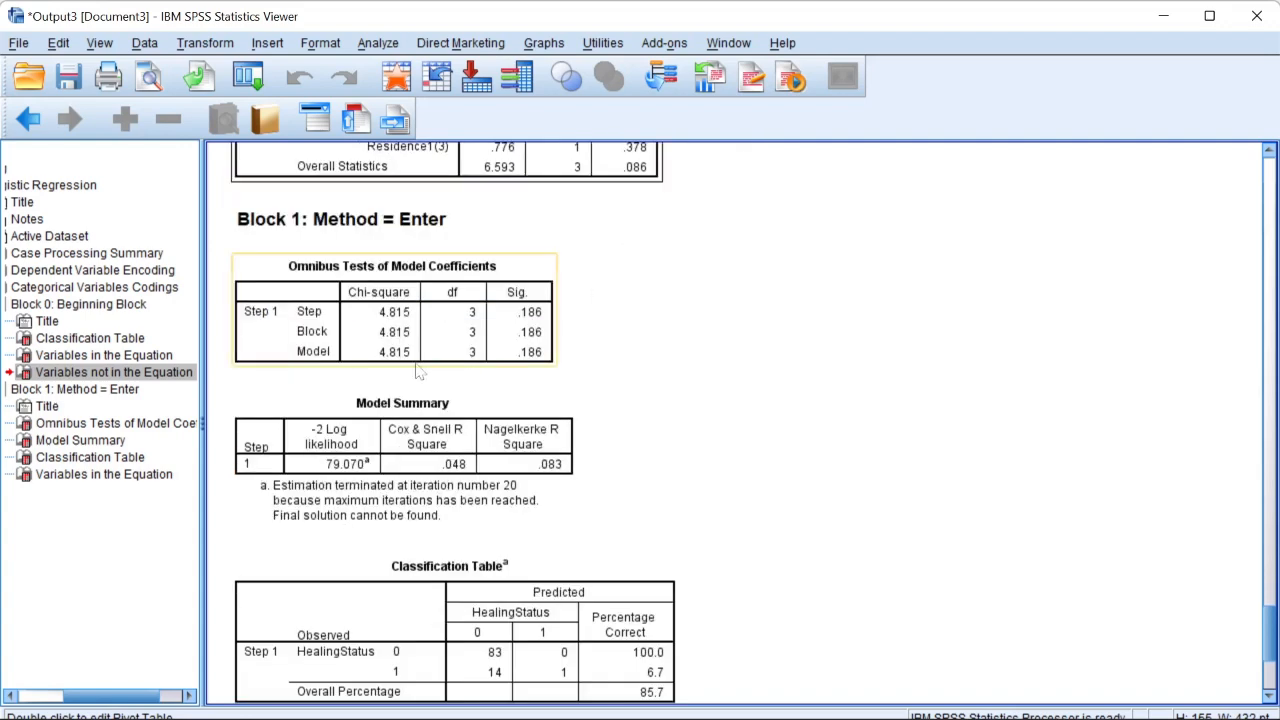
scroll(420, 366, down, 6)
scroll(452, 343, down, 1)
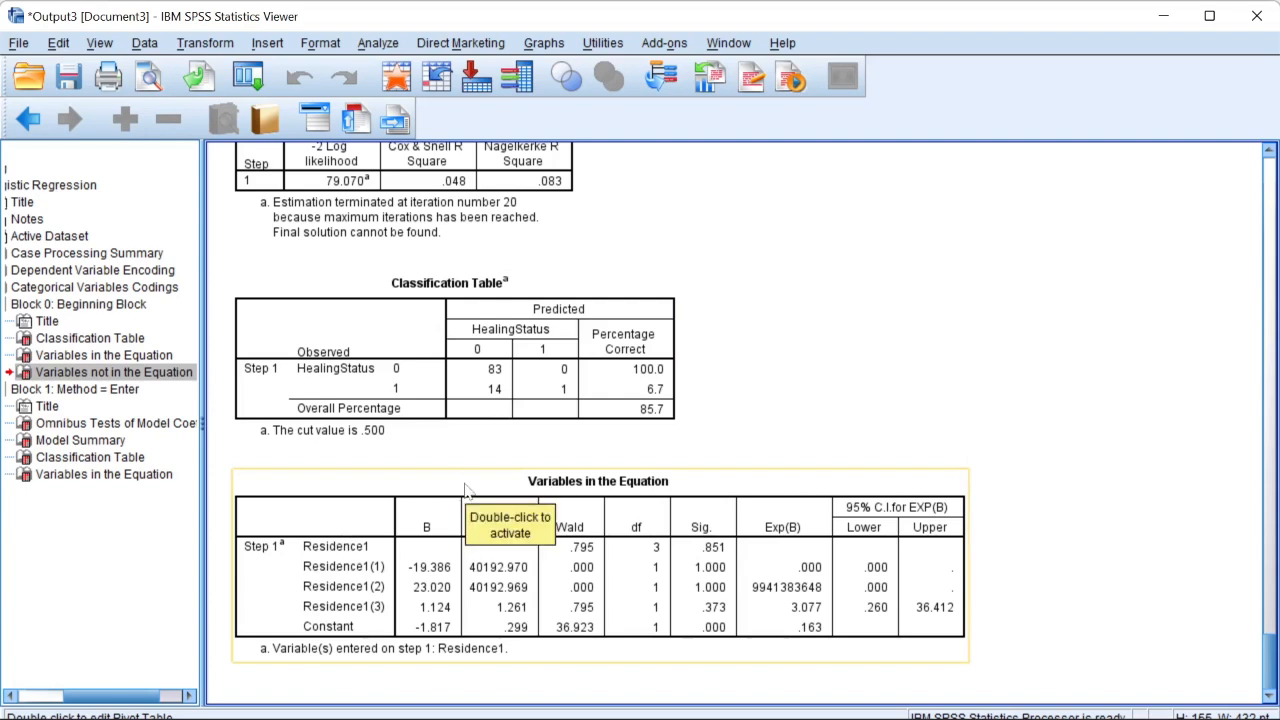
click(628, 484)
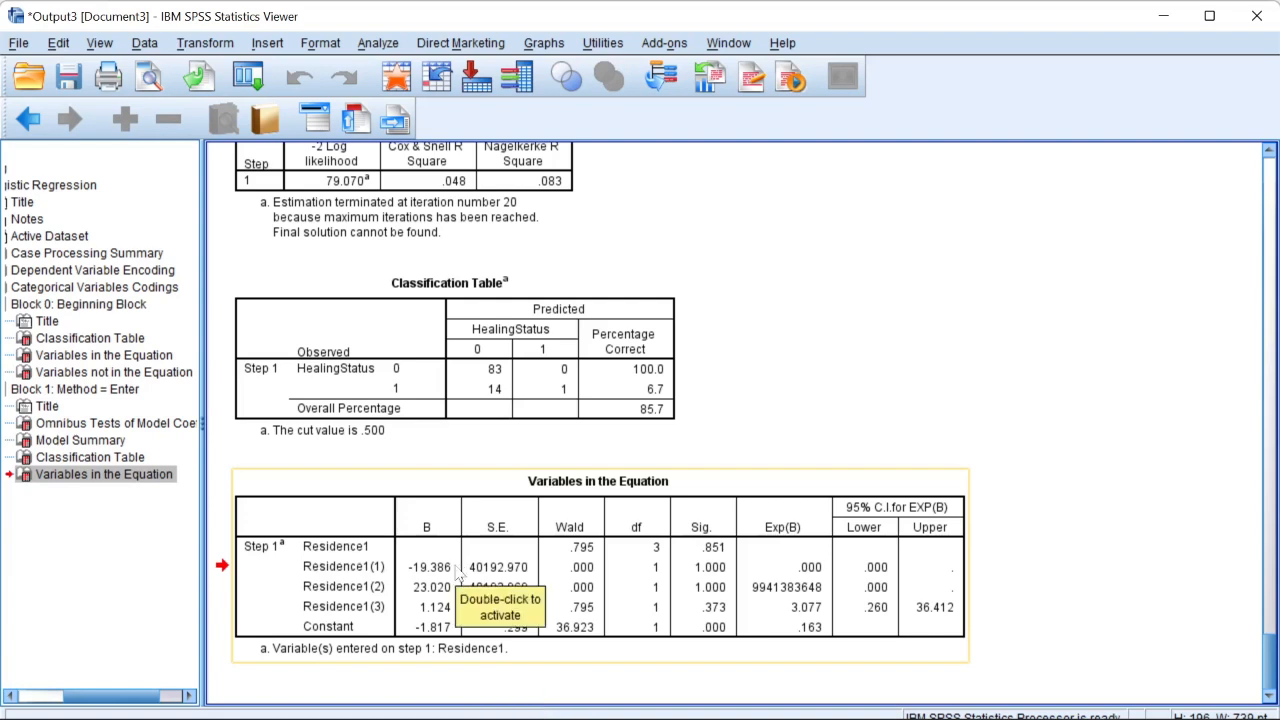
click(507, 587)
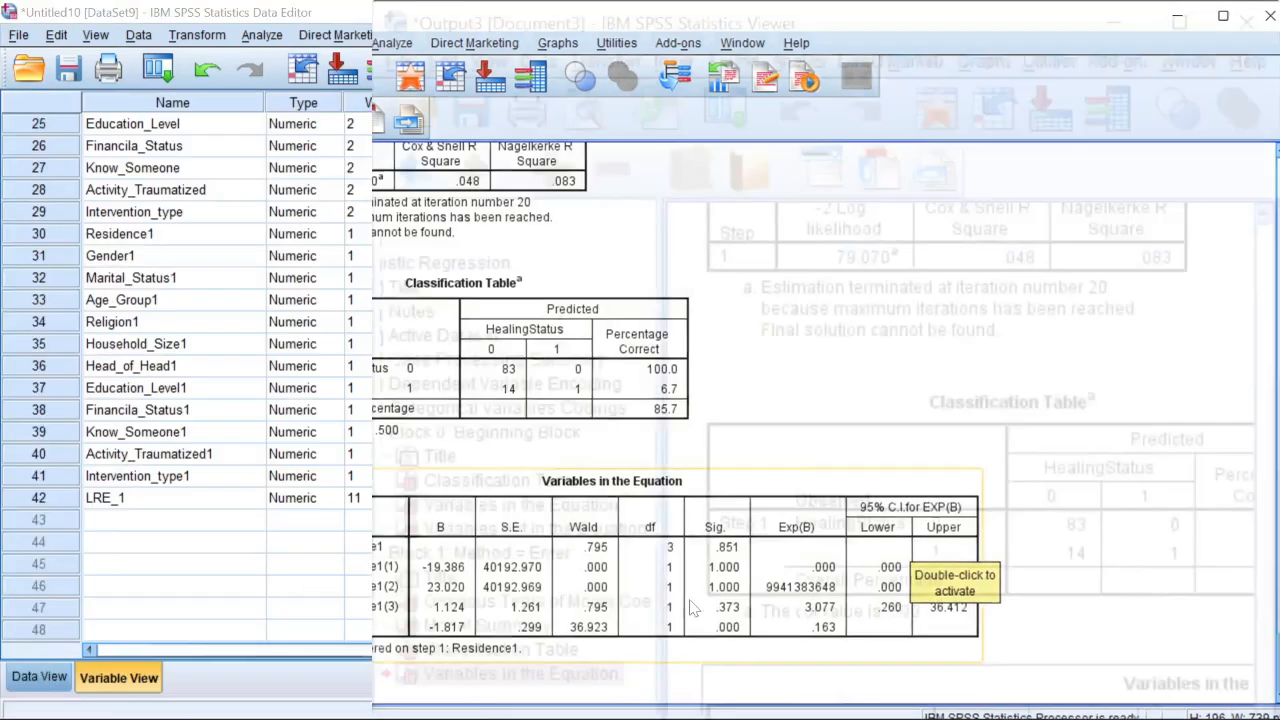
- Place the regression output side by side with the Word write-up and narrow its outline pane to show the Exp(B) values
key(super+Right)
click(353, 167)
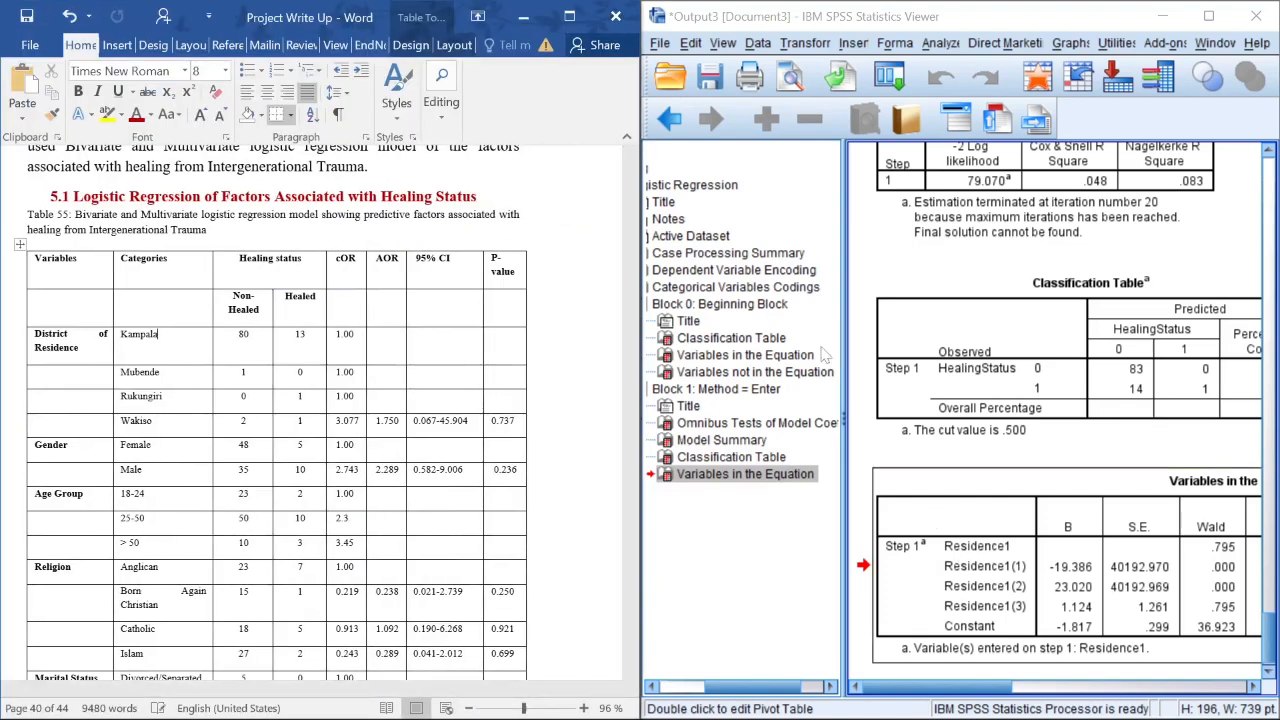
drag(845, 427, 690, 434)
scroll(731, 460, down, 1)
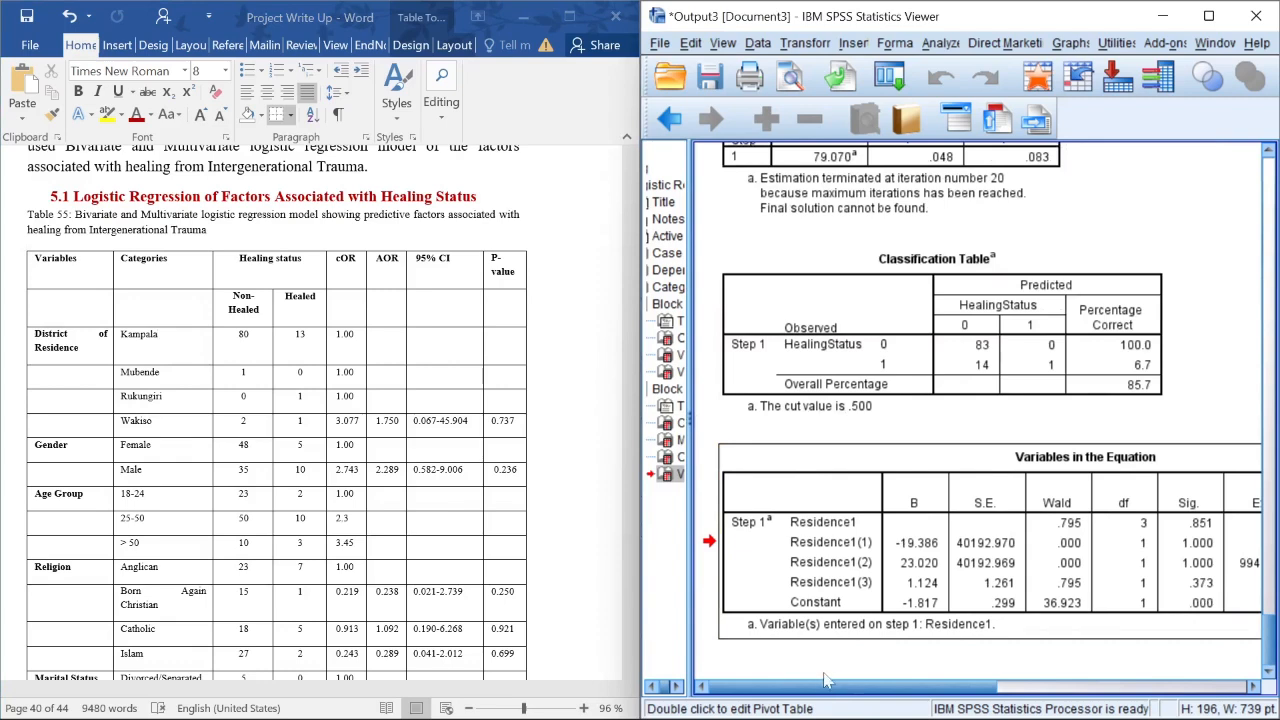
drag(795, 690, 875, 692)
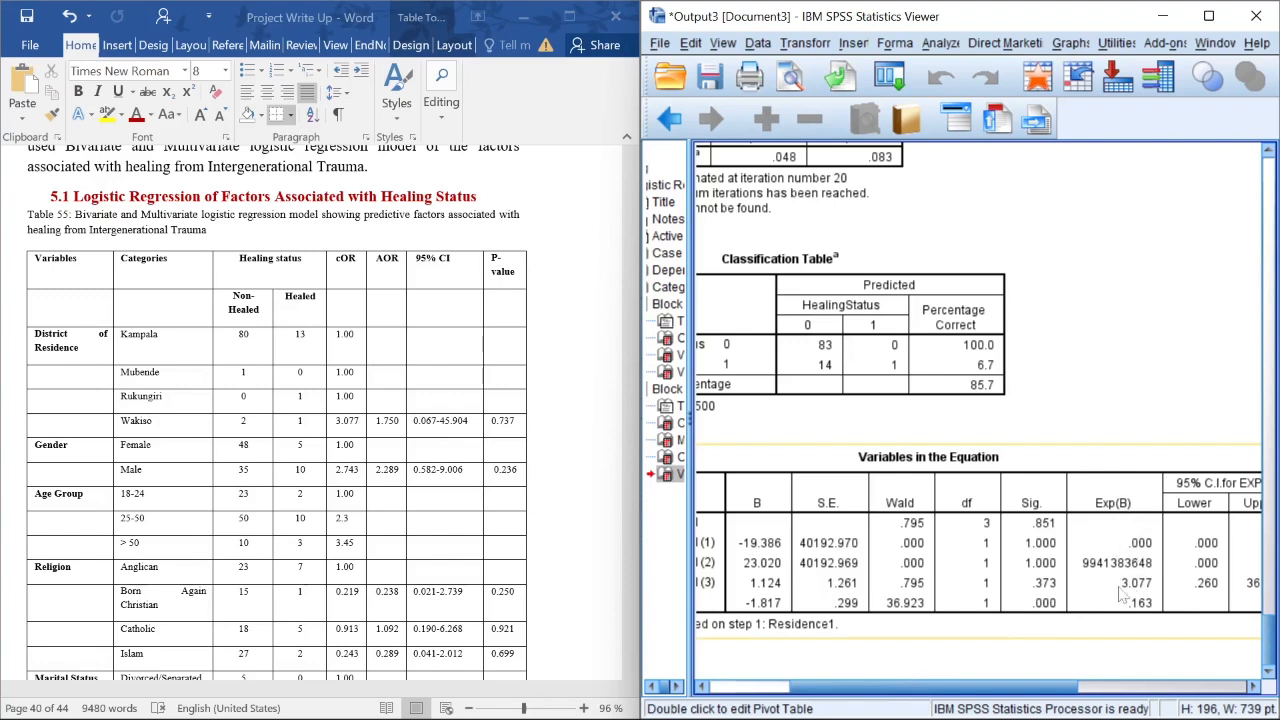
- Examine the District of Residence rows in the Word table, comparing their categories, Non-Healed and Healed counts and cOR values with the output
click(175, 336)
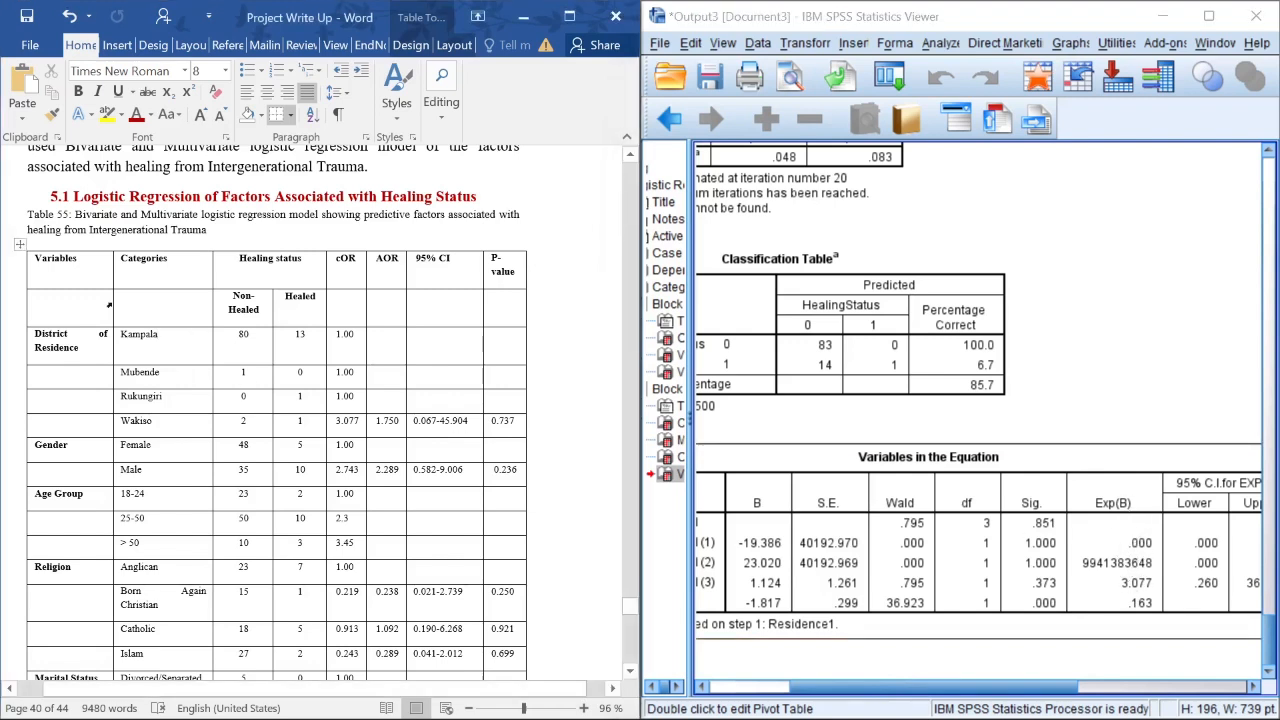
drag(60, 259, 300, 600)
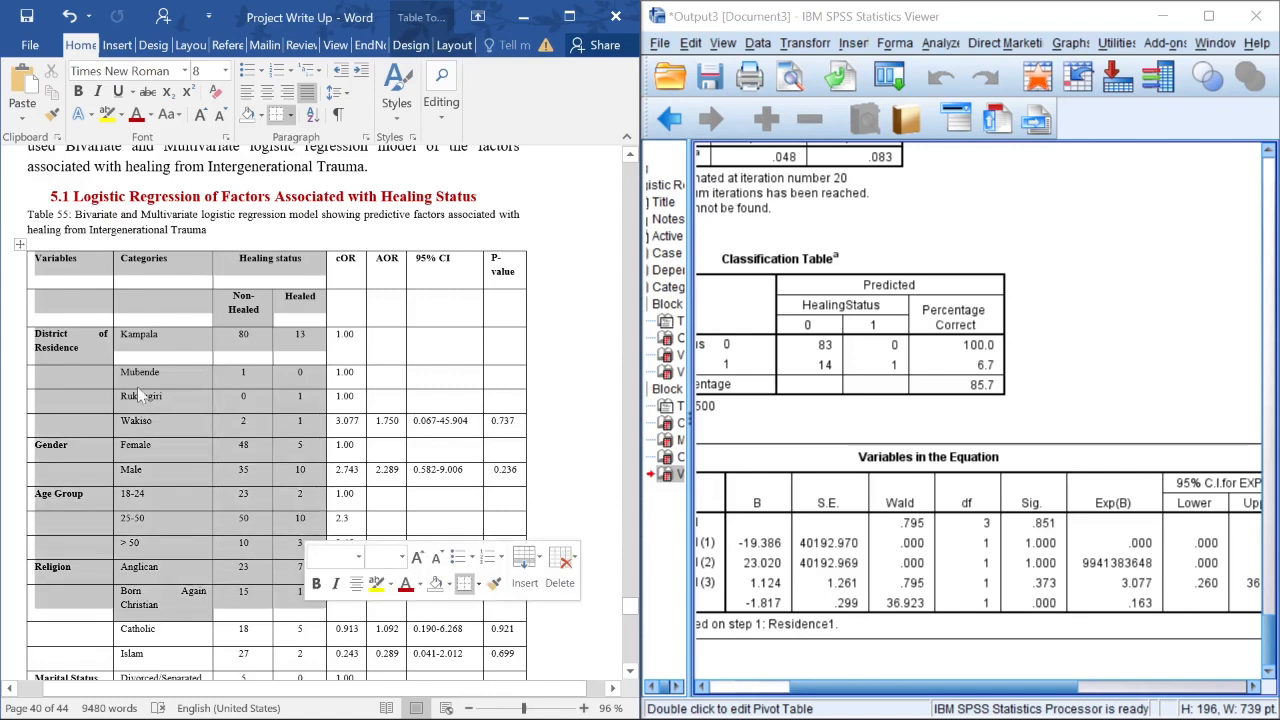
click(46, 334)
mouse_move(46, 334)
mouse_down()
mouse_move(168, 400)
mouse_move(240, 398)
mouse_up()
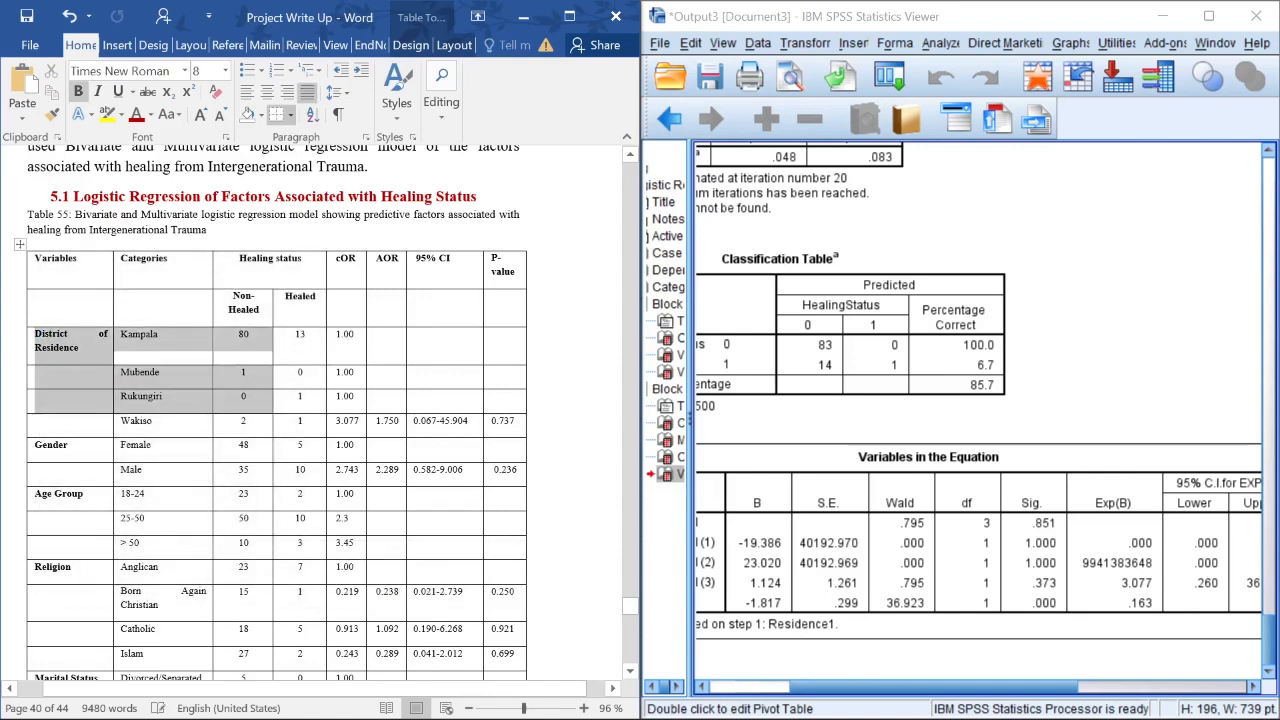
mouse_move(60, 259)
mouse_down()
mouse_move(298, 302)
mouse_move(298, 478)
mouse_move(298, 425)
mouse_up()
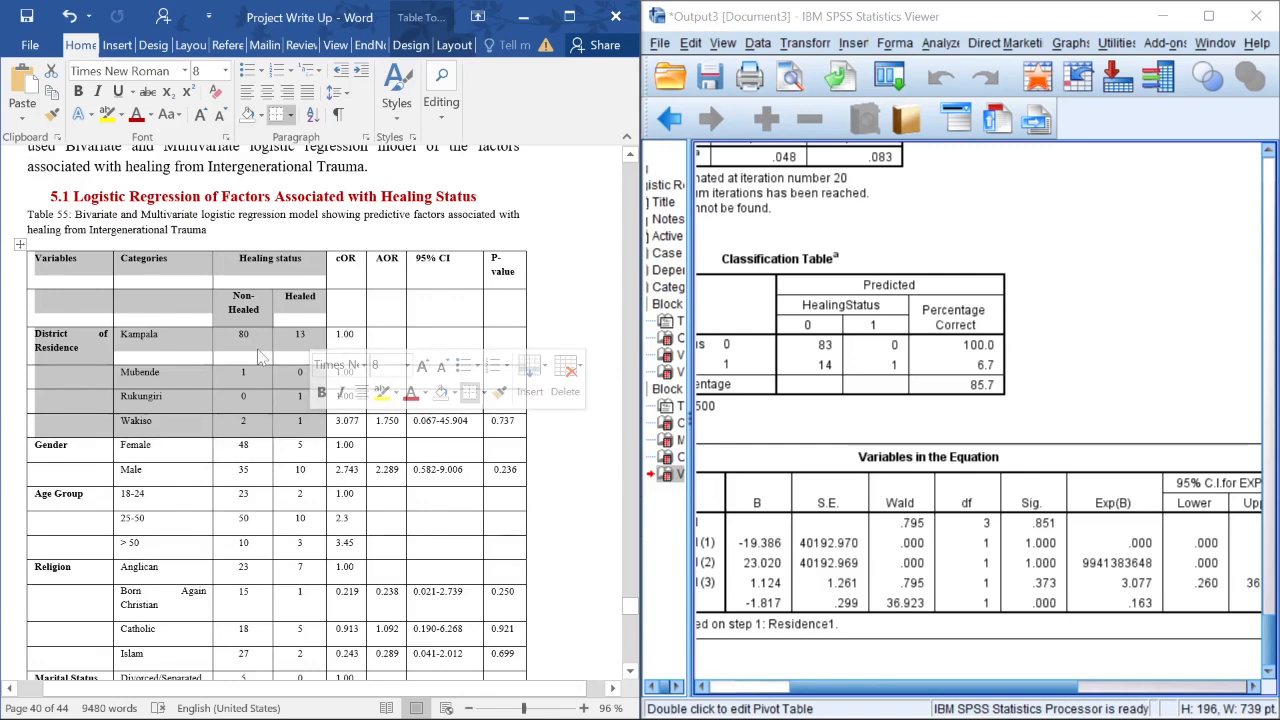
click(240, 336)
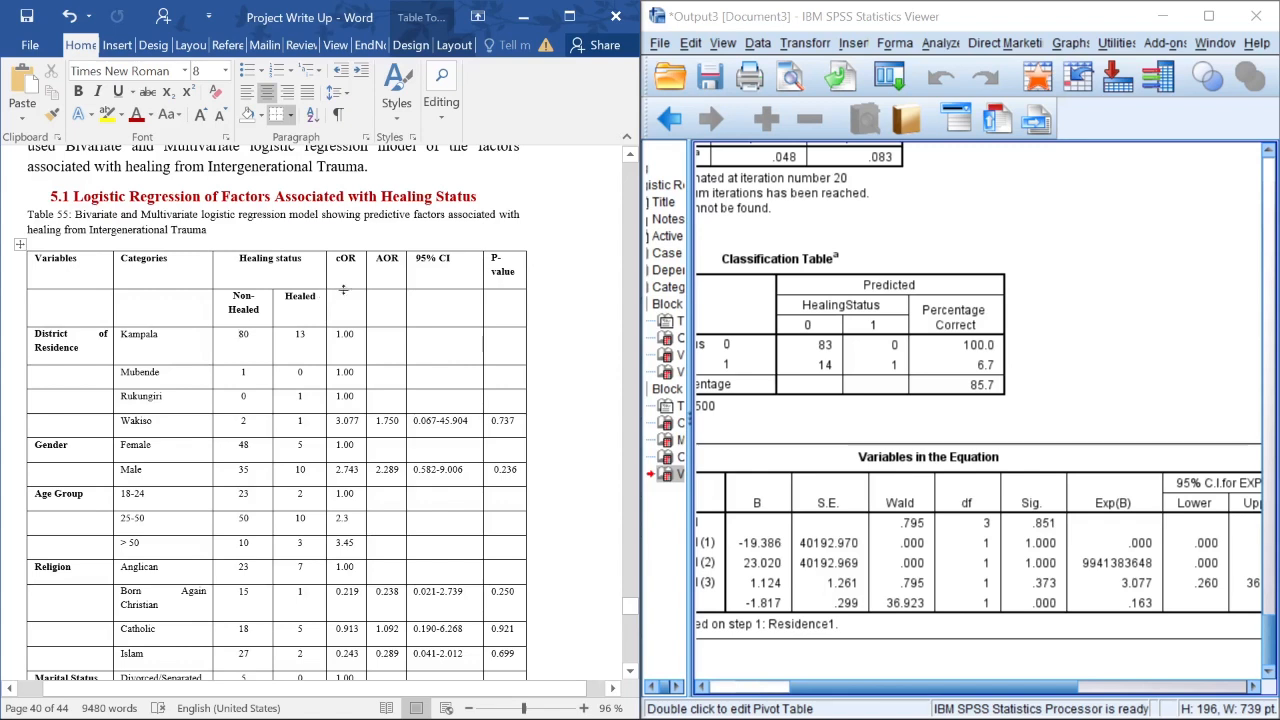
drag(345, 336, 346, 421)
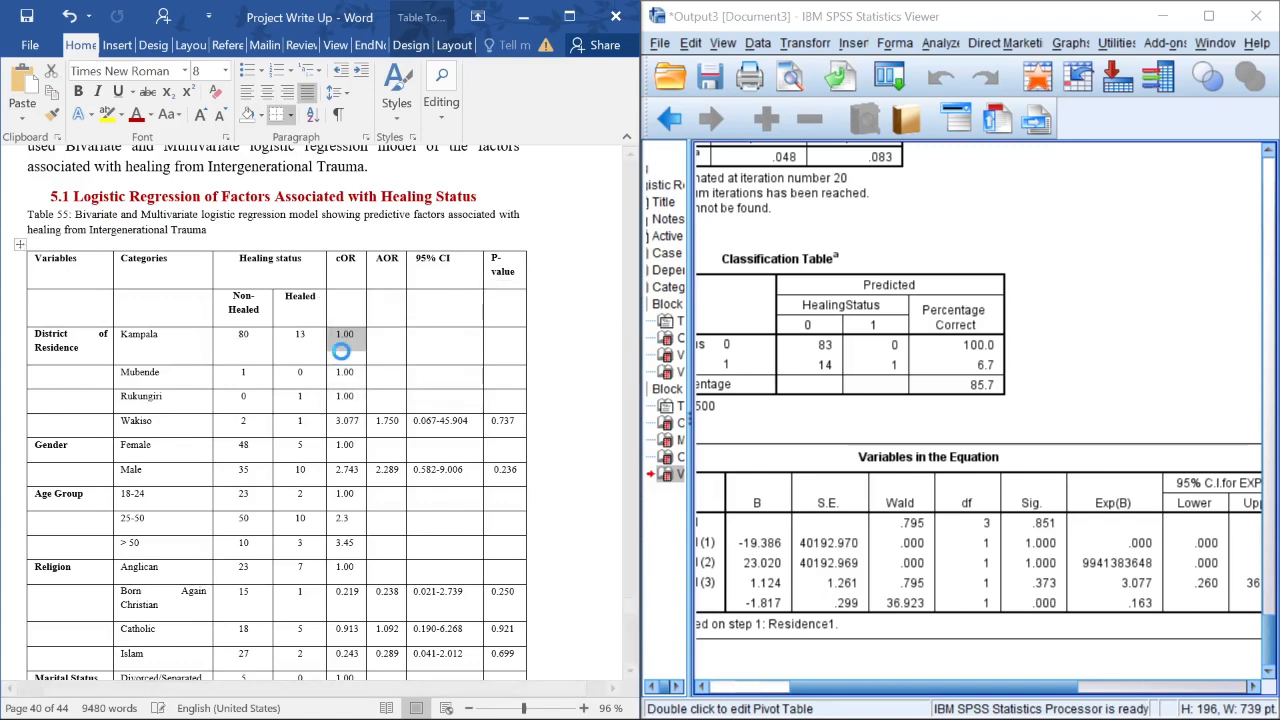
- Compare the cOR entries for Kampala, Mubende, Rukungiri and Wakiso in the Word table with the Exp(B) values for Residence1
drag(345, 336, 508, 446)
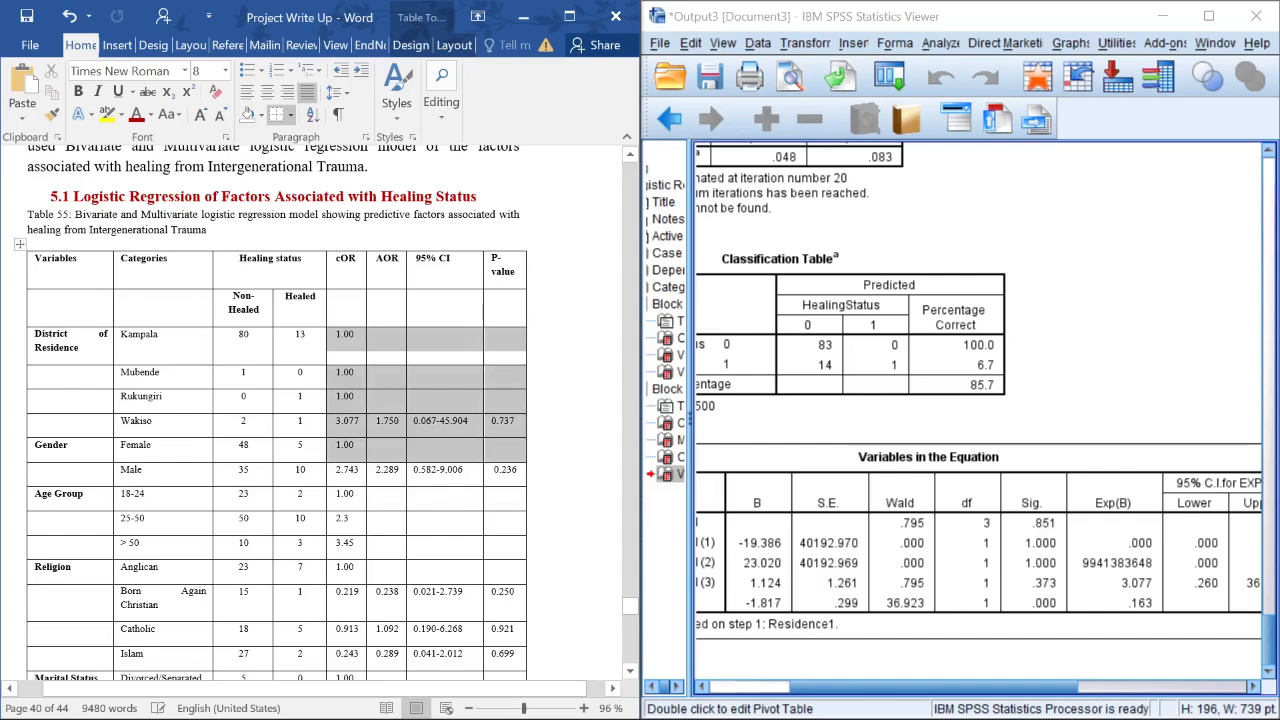
click(363, 428)
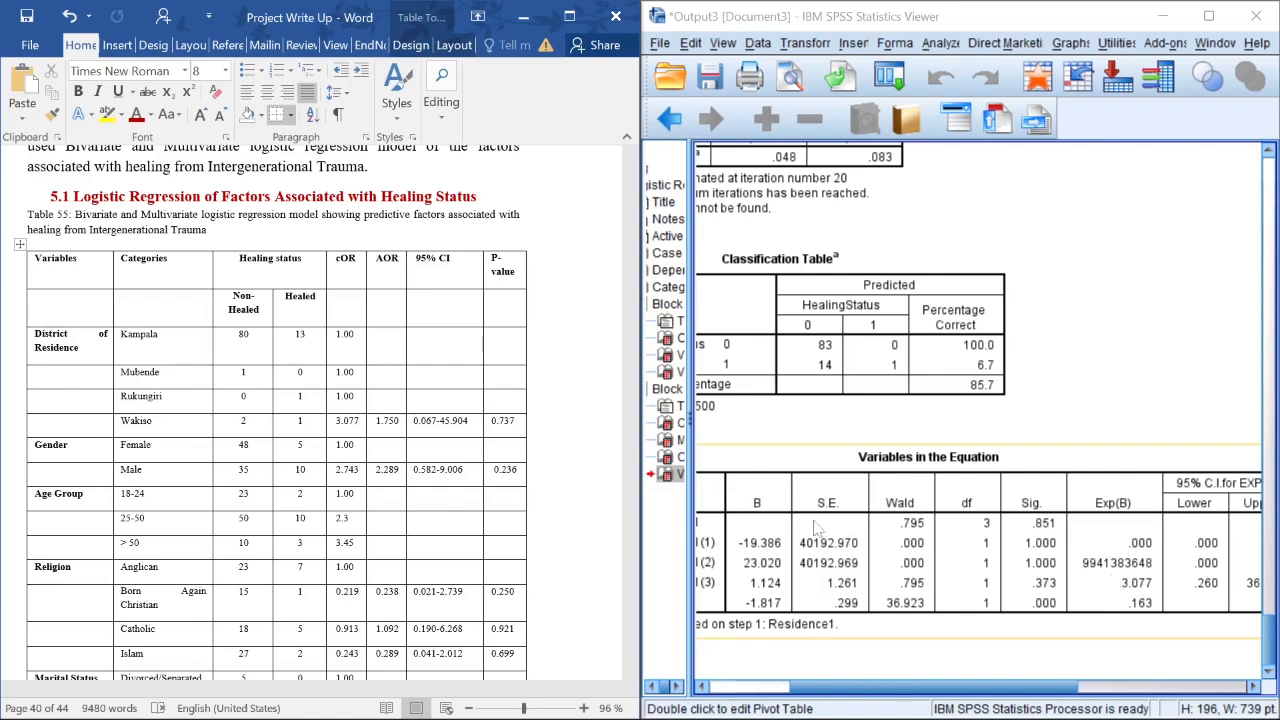
drag(345, 336, 347, 422)
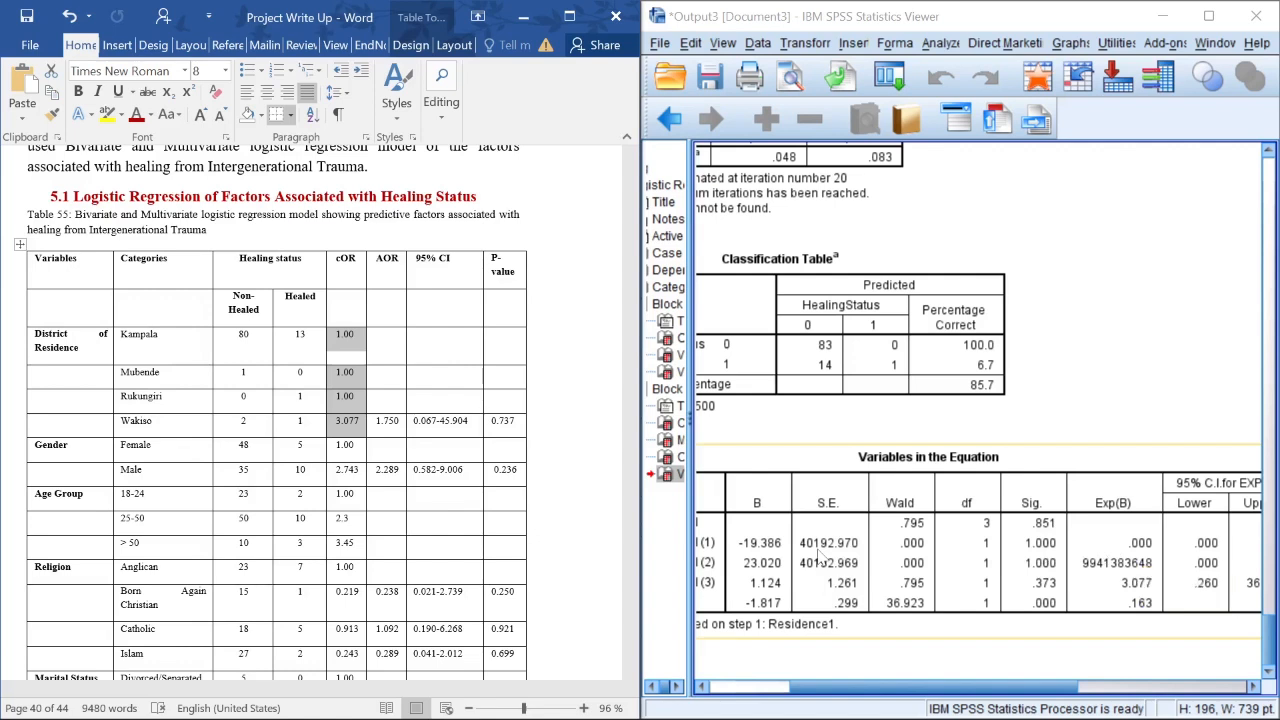
click(1130, 584)
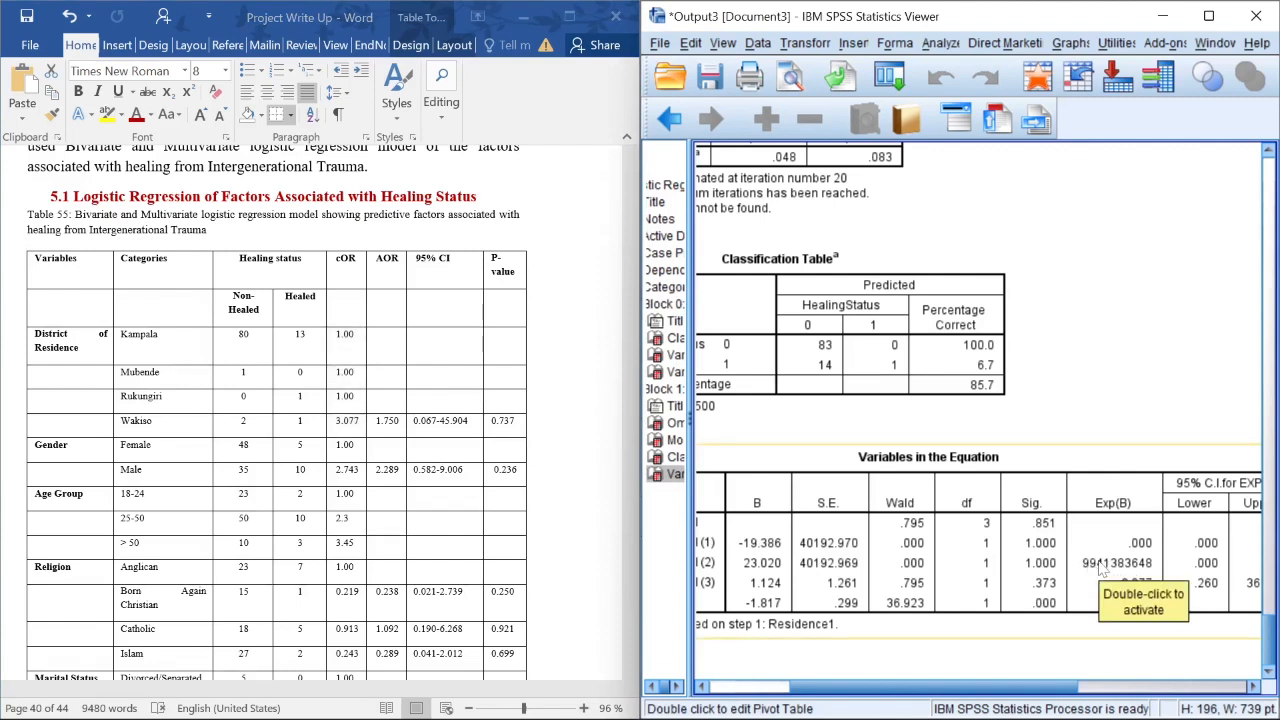
drag(345, 370, 355, 425)
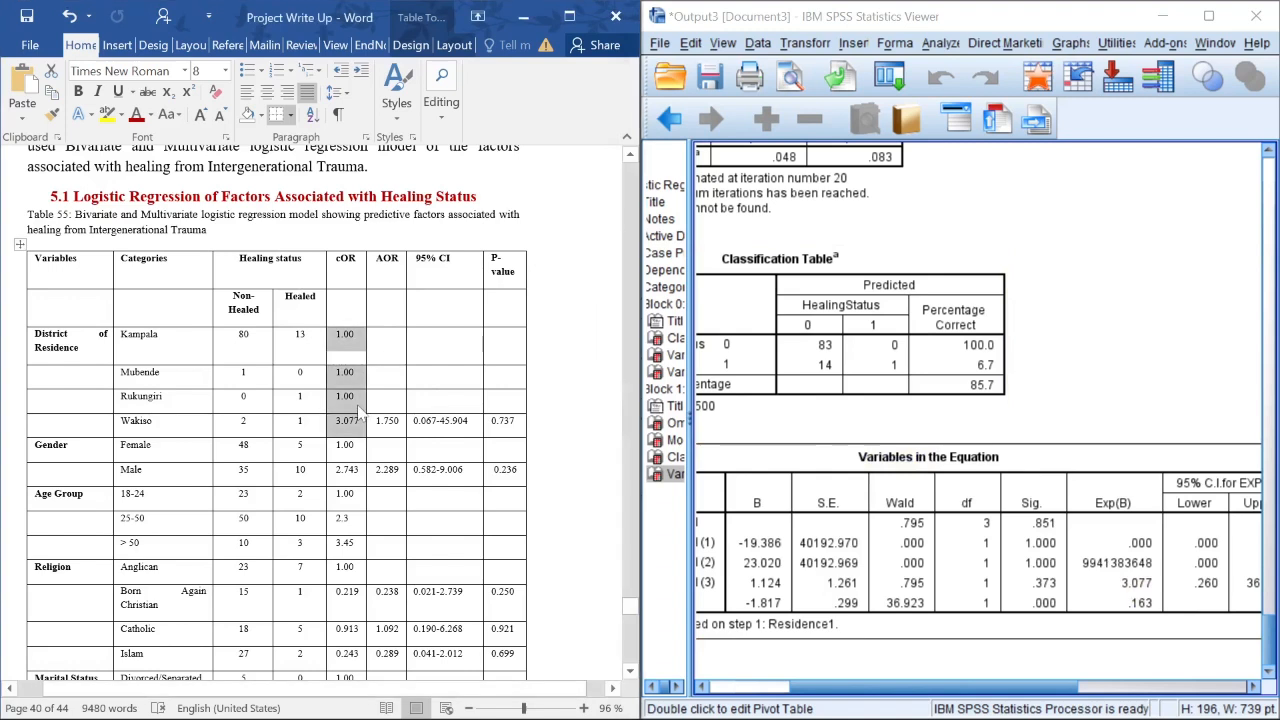
click(354, 396)
key(shift+Up)
key(shift+Up)
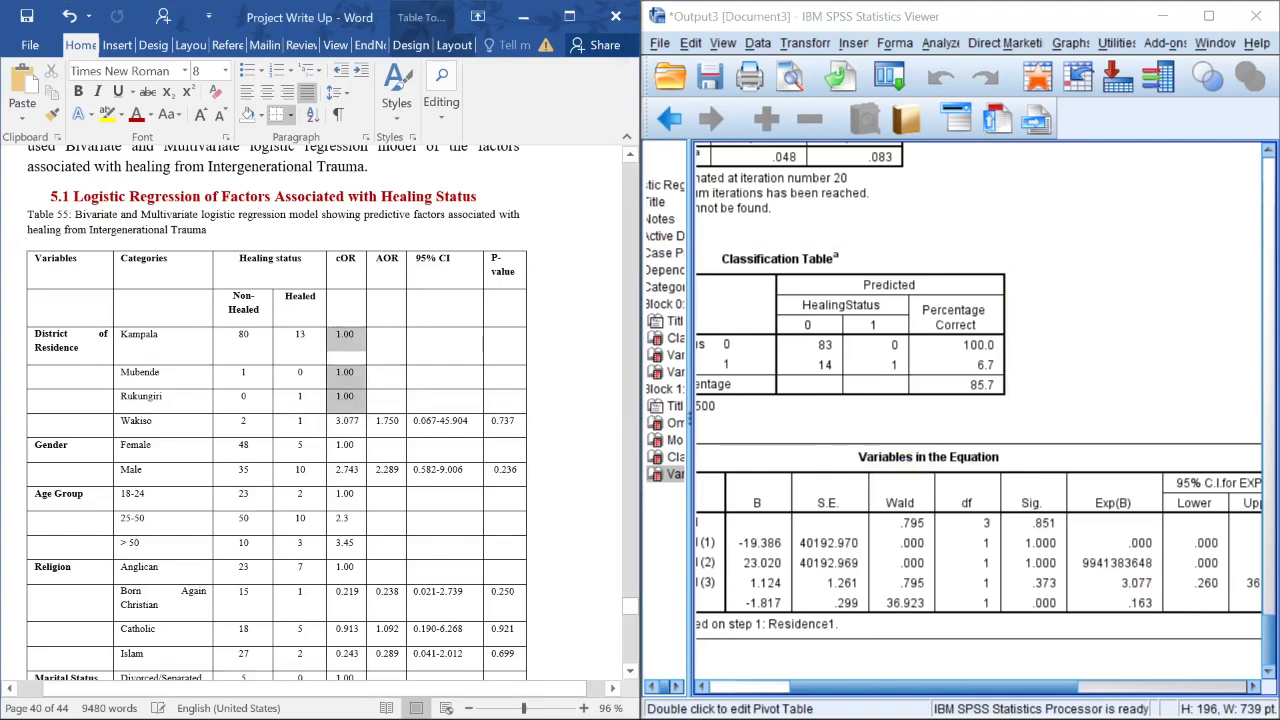
click(340, 372)
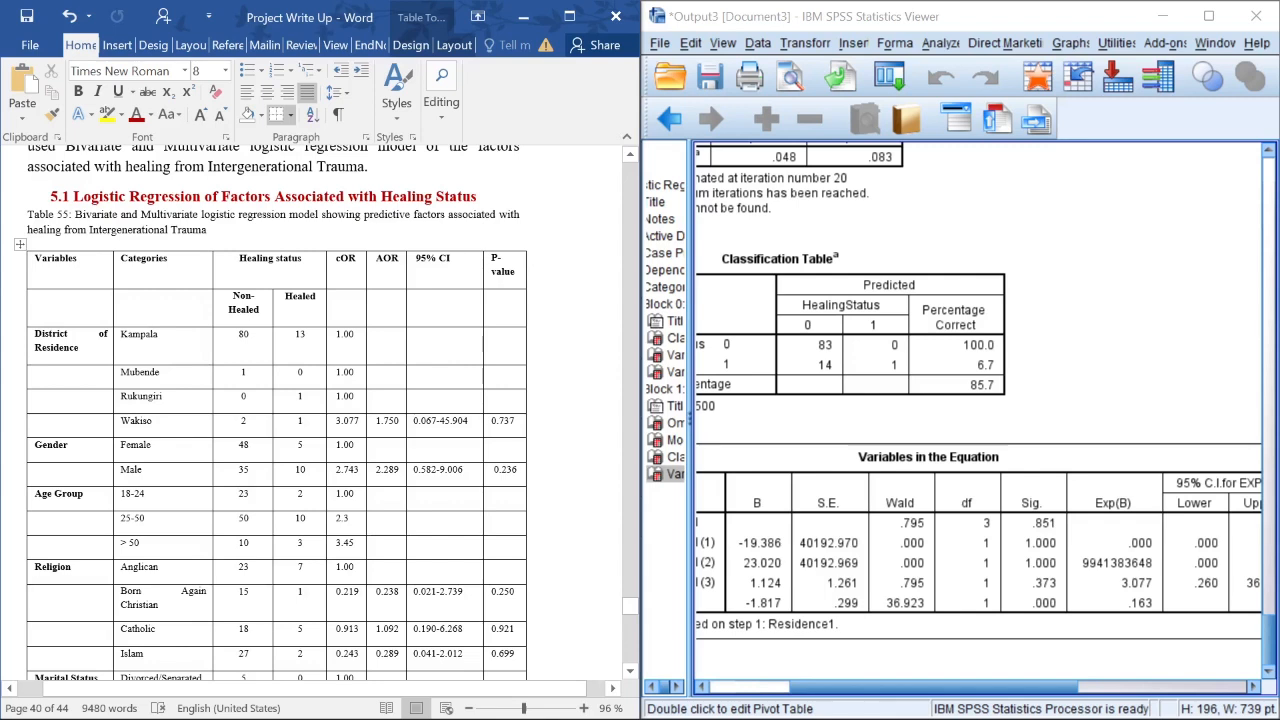
drag(345, 397, 342, 336)
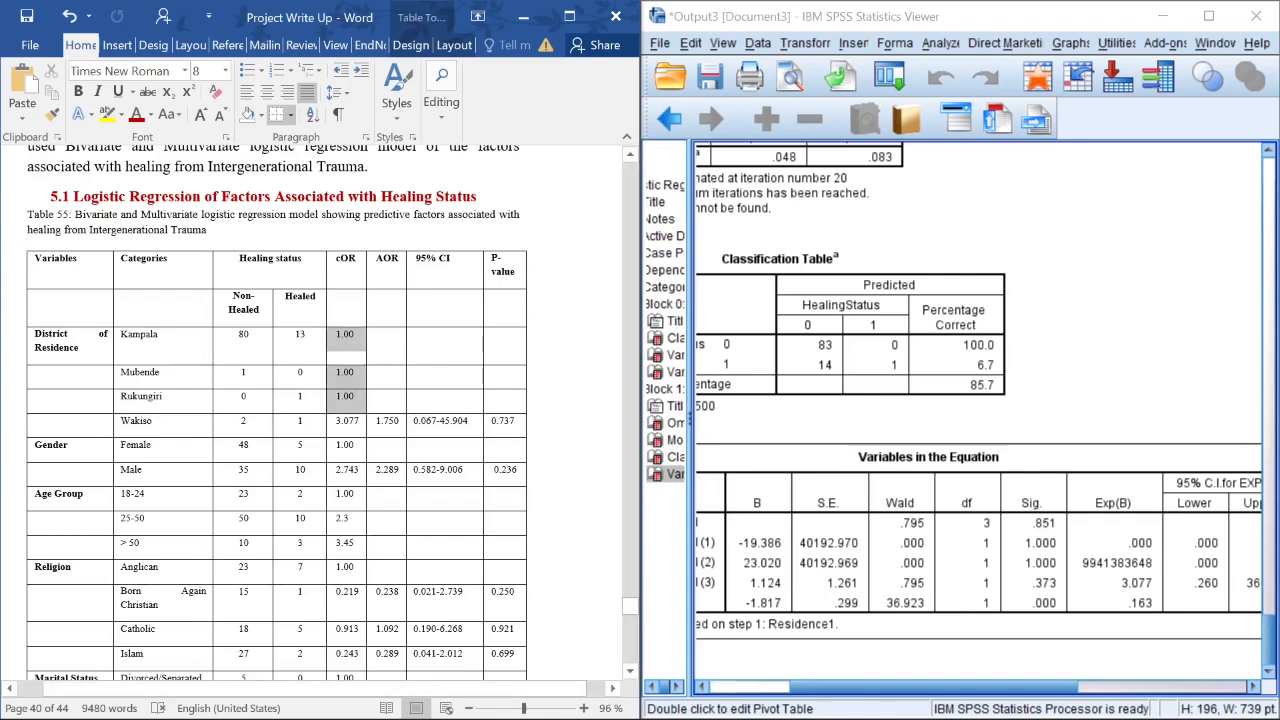
- Check the Wakiso row's cOR against the Exp(B) of Residence1(3), and examine the Kampala row of the Word table
click(352, 420)
click(1140, 612)
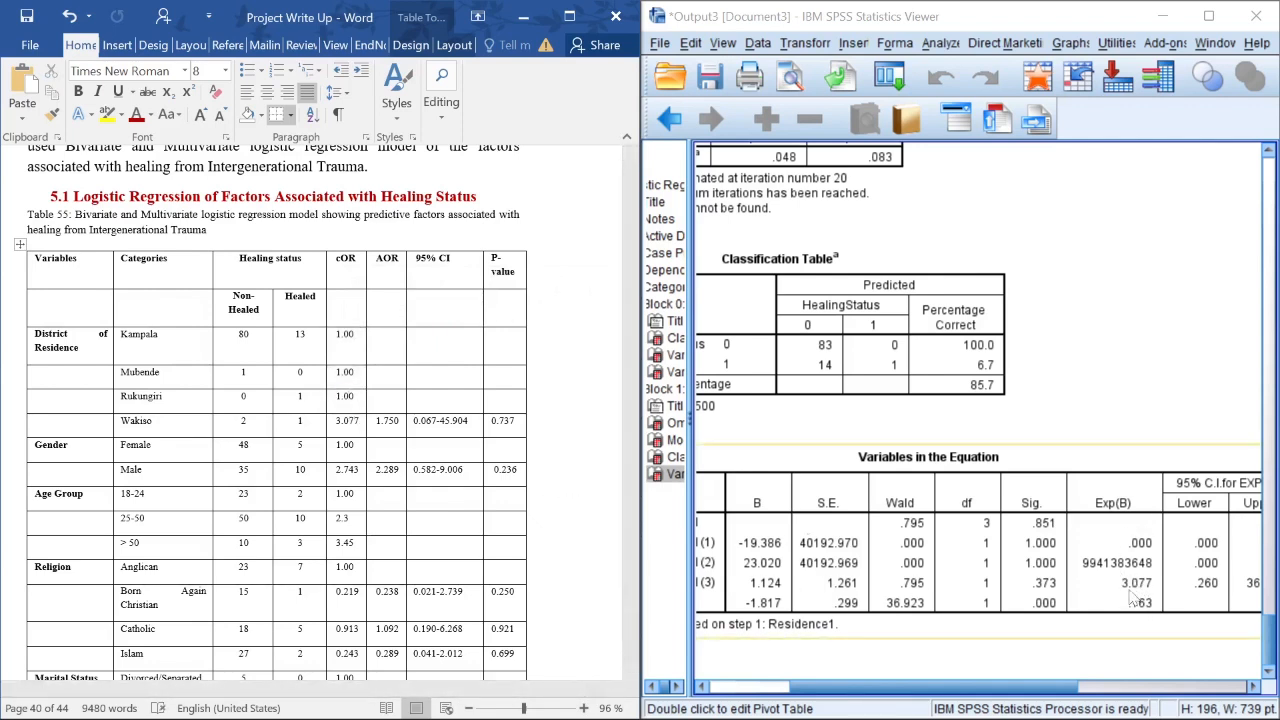
click(339, 420)
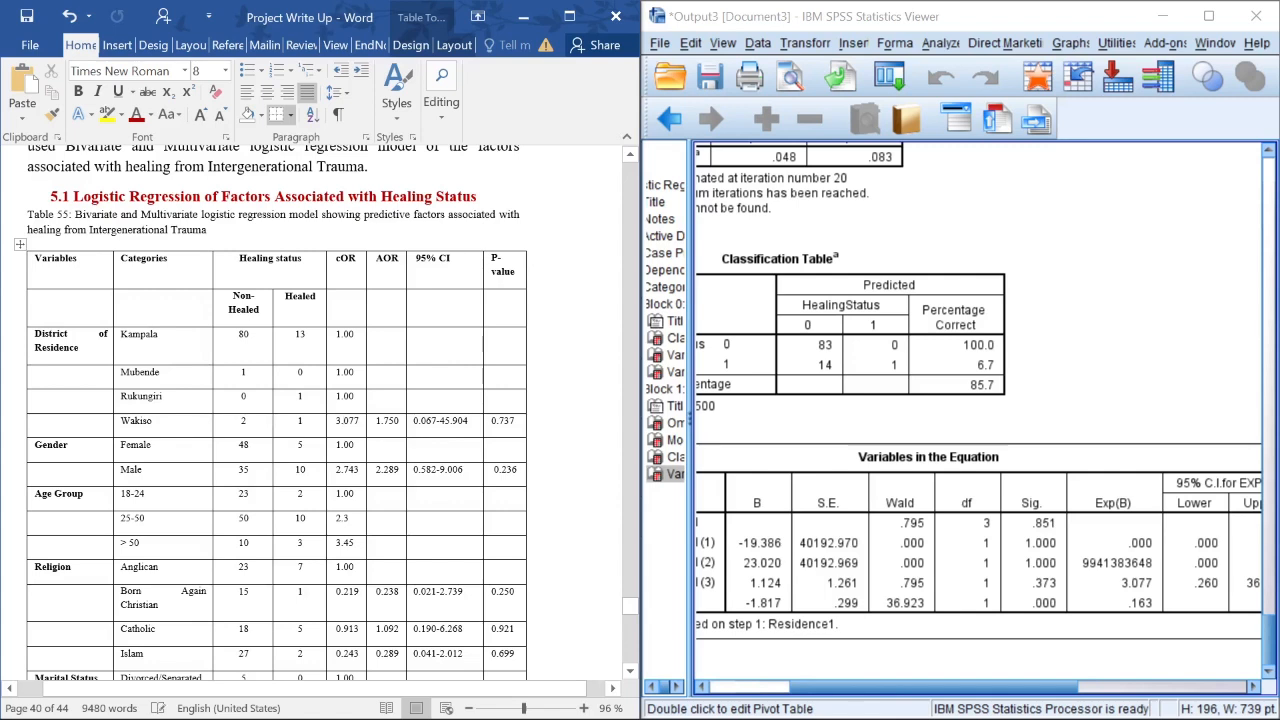
drag(135, 420, 345, 420)
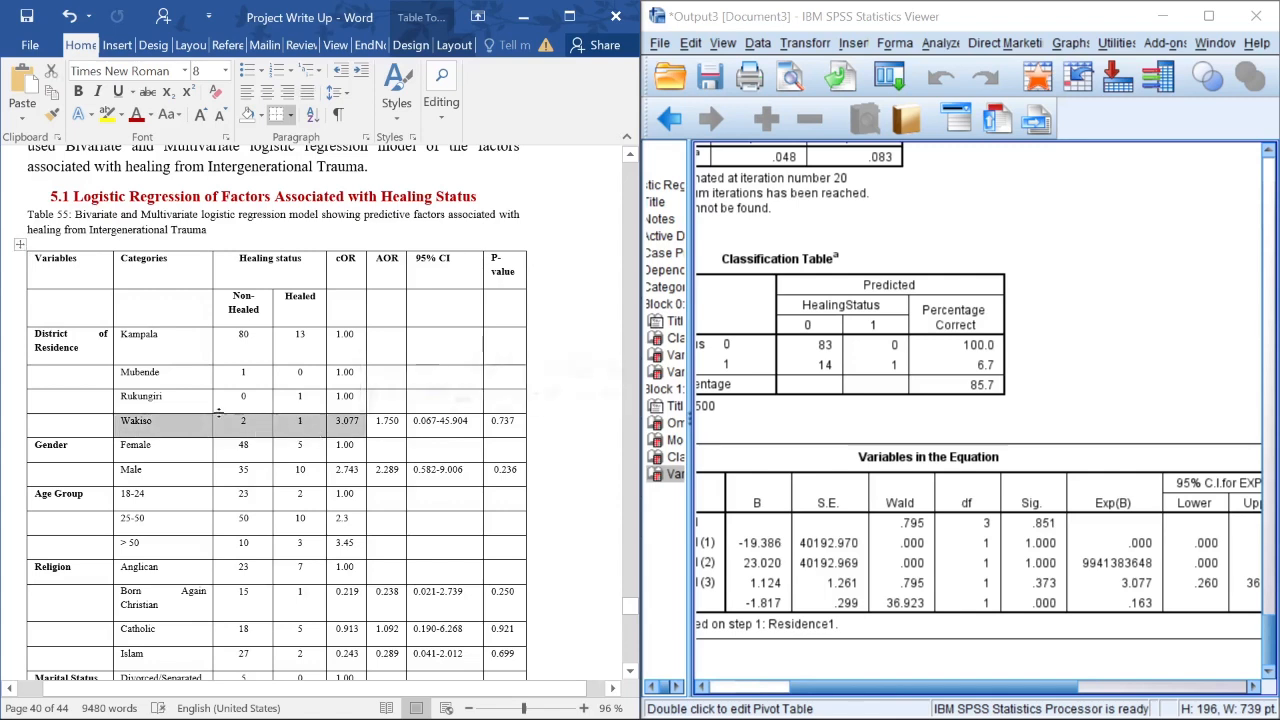
click(360, 420)
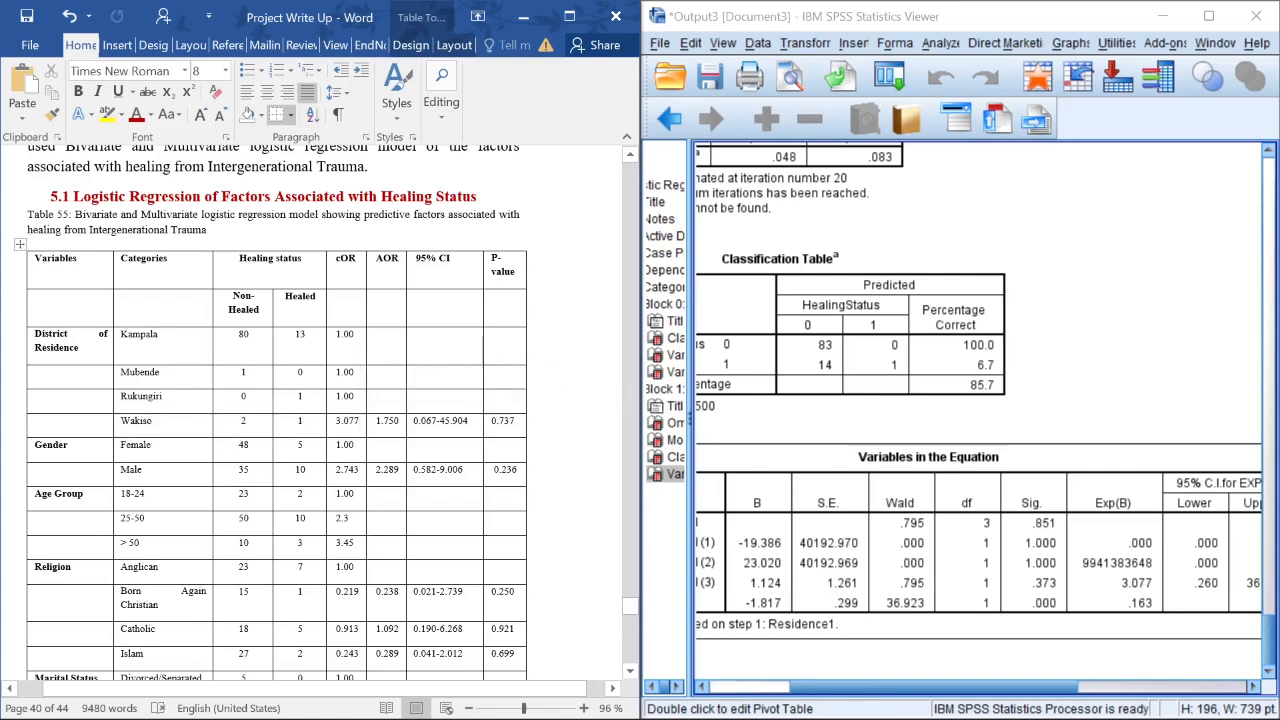
double_click(349, 422)
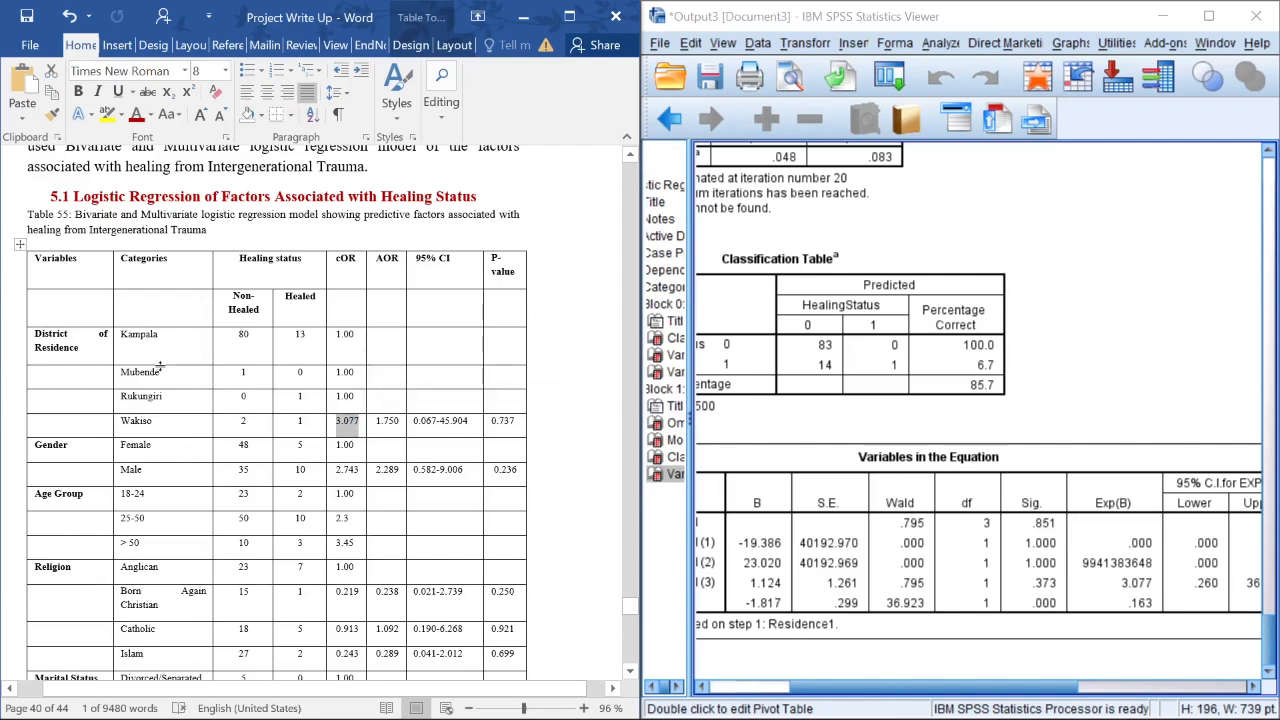
drag(121, 336, 355, 338)
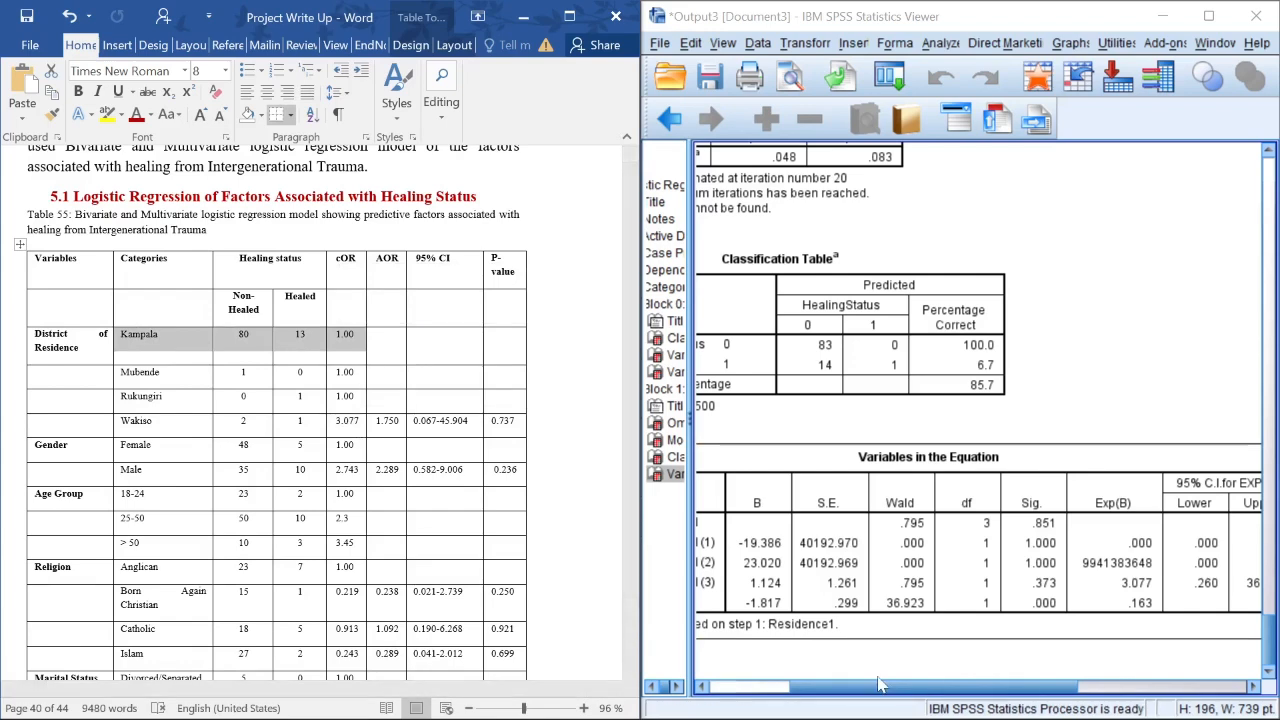
- Review the Residence1 row labels in Variables in the Equation and the Block 1 tables above them
drag(880, 685, 805, 686)
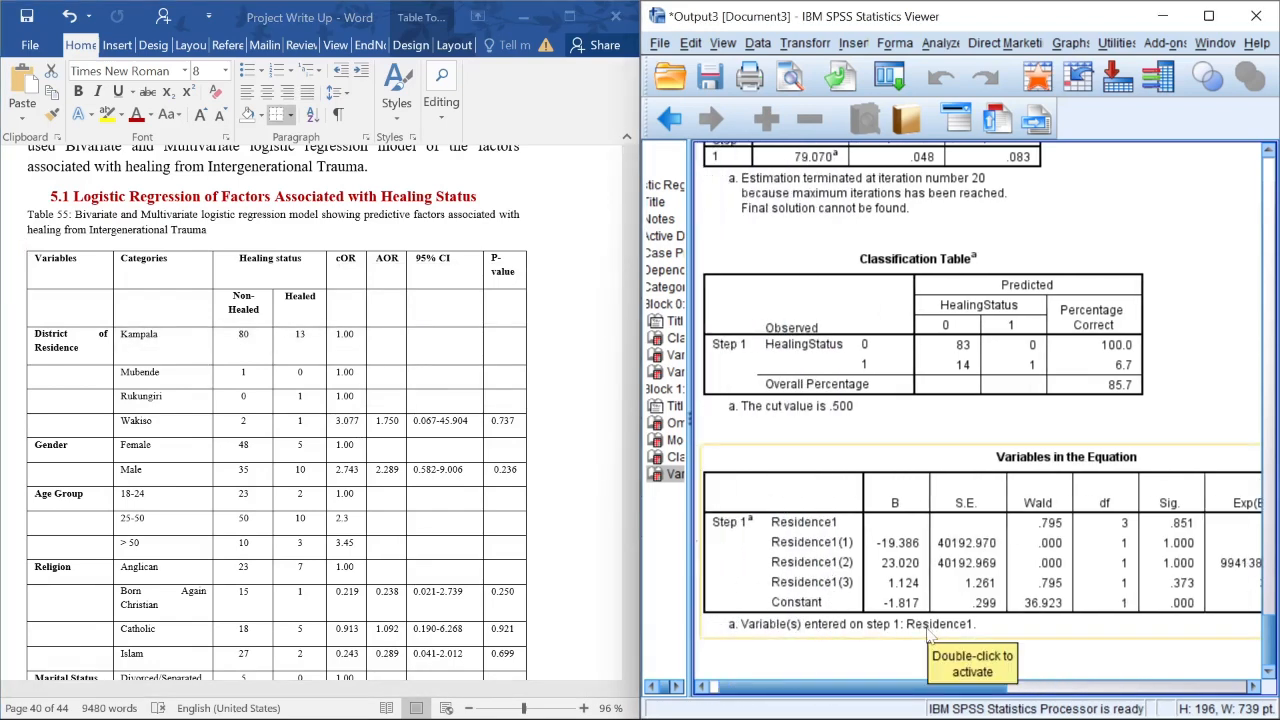
drag(857, 686, 812, 690)
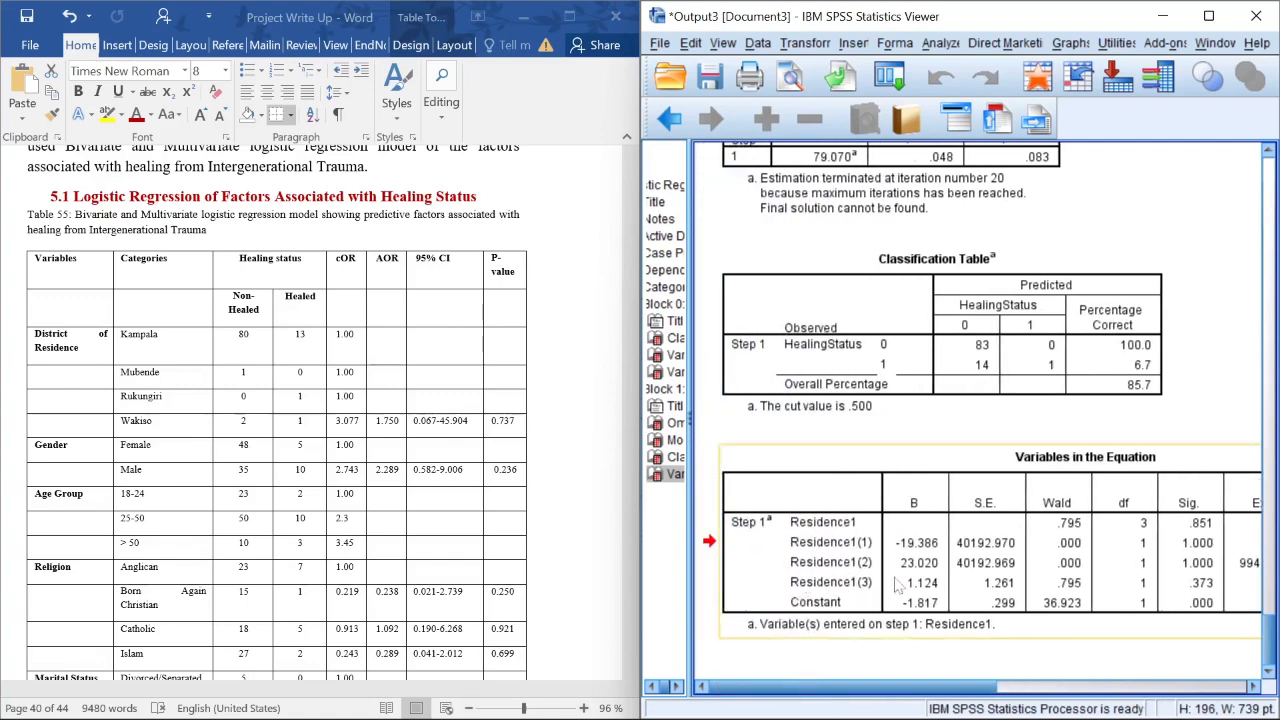
scroll(1097, 496, up, 3)
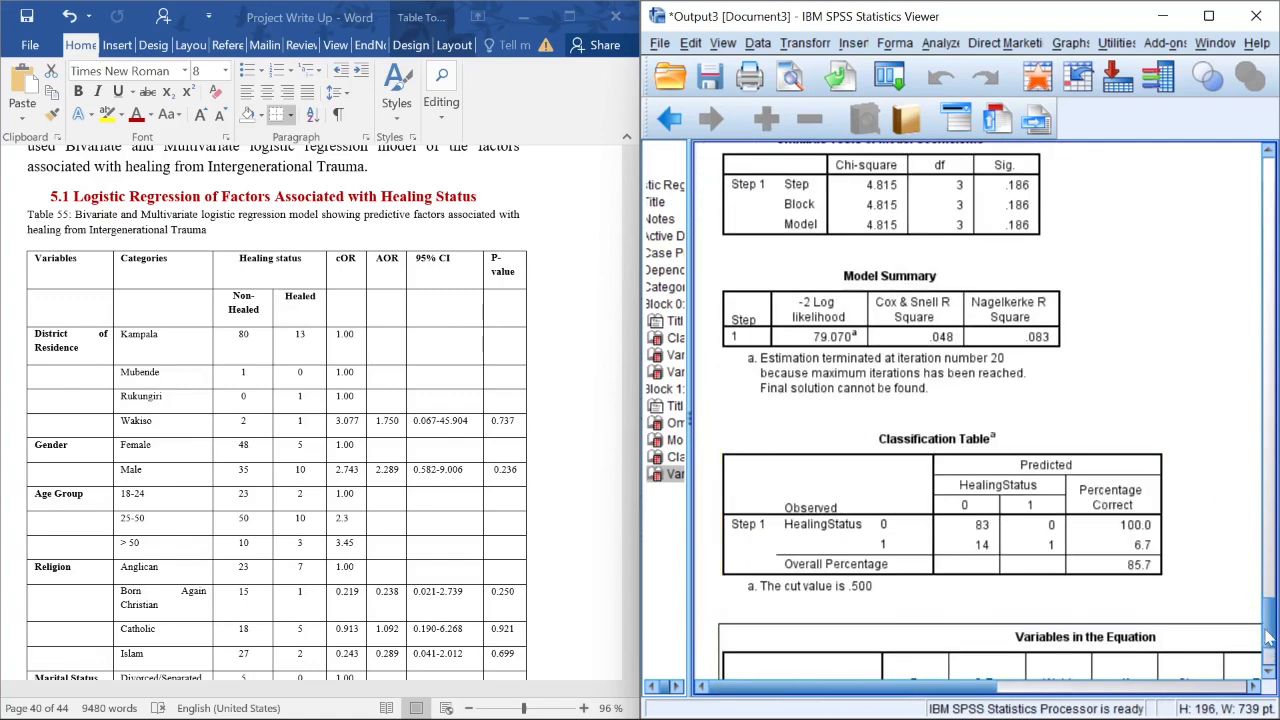
drag(1269, 631, 1276, 540)
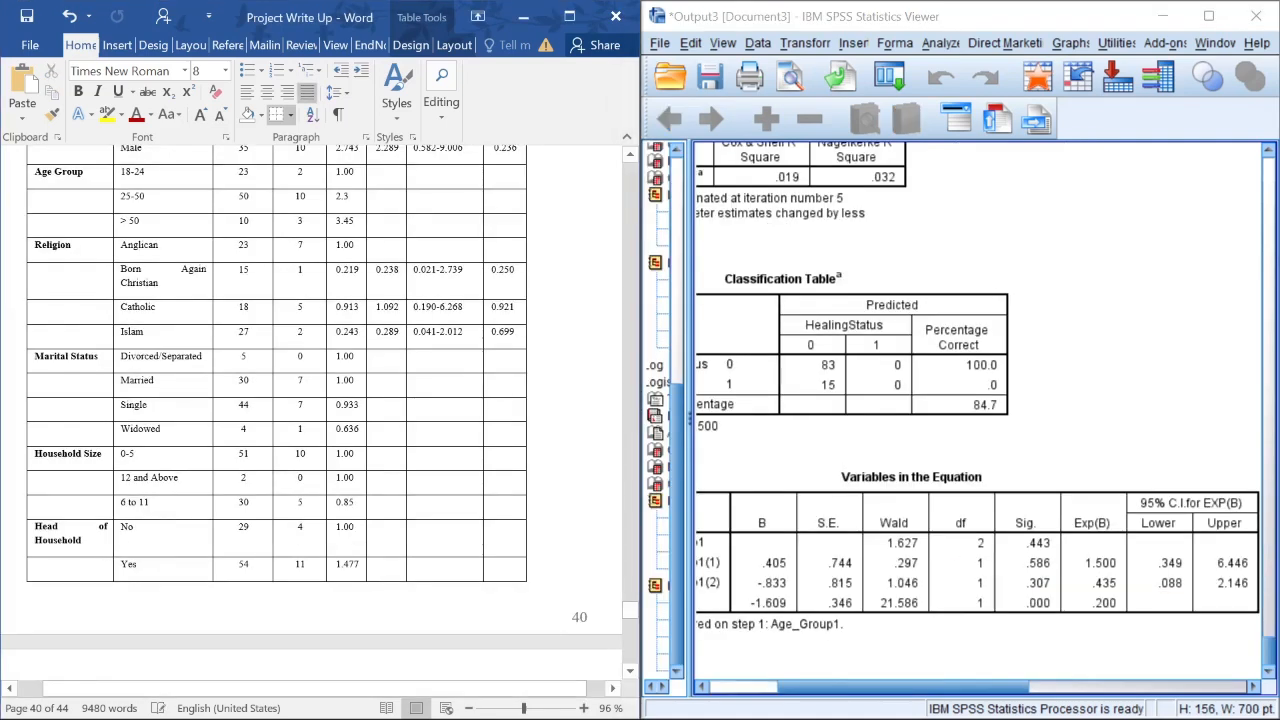
- Examine the Household Size categories, counts and cOR values in the Word table
drag(120, 458, 360, 510)
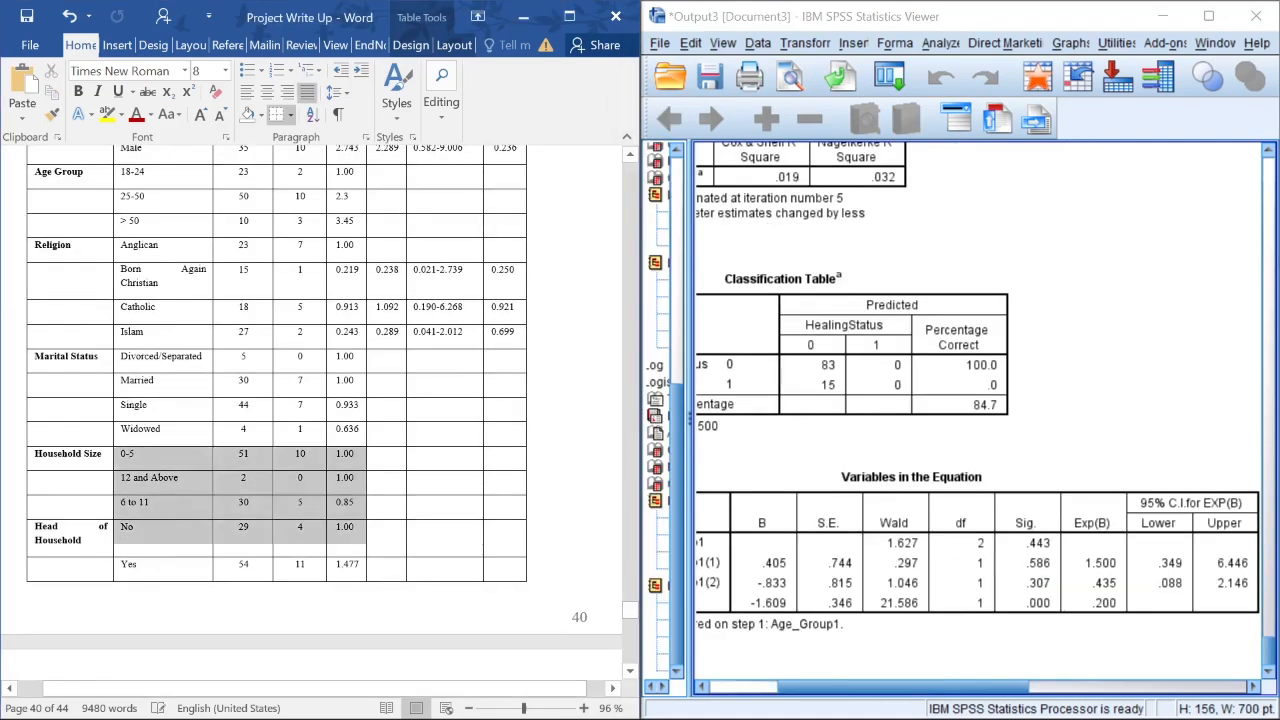
click(299, 501)
click(1088, 342)
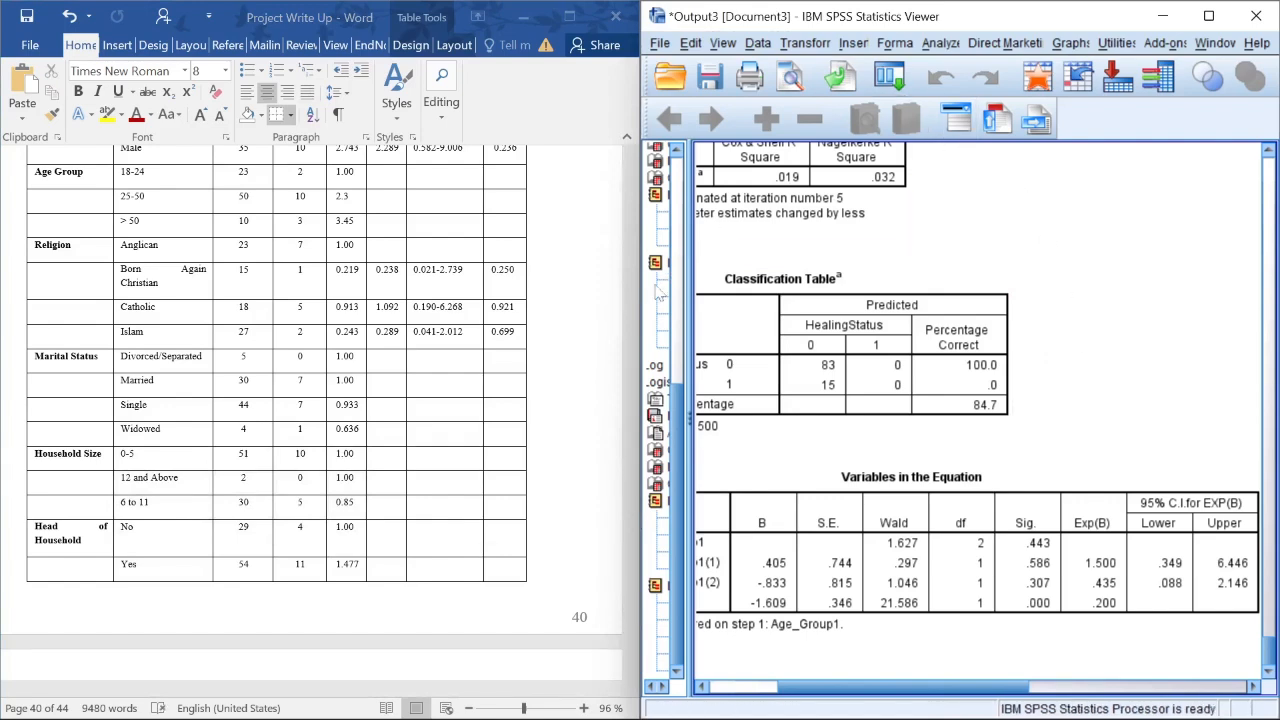
- Open Binary Logistic Regression and replace the Age_Group1 covariate with Household_Size1, keeping HealingStatus as the dependent variable
click(941, 43)
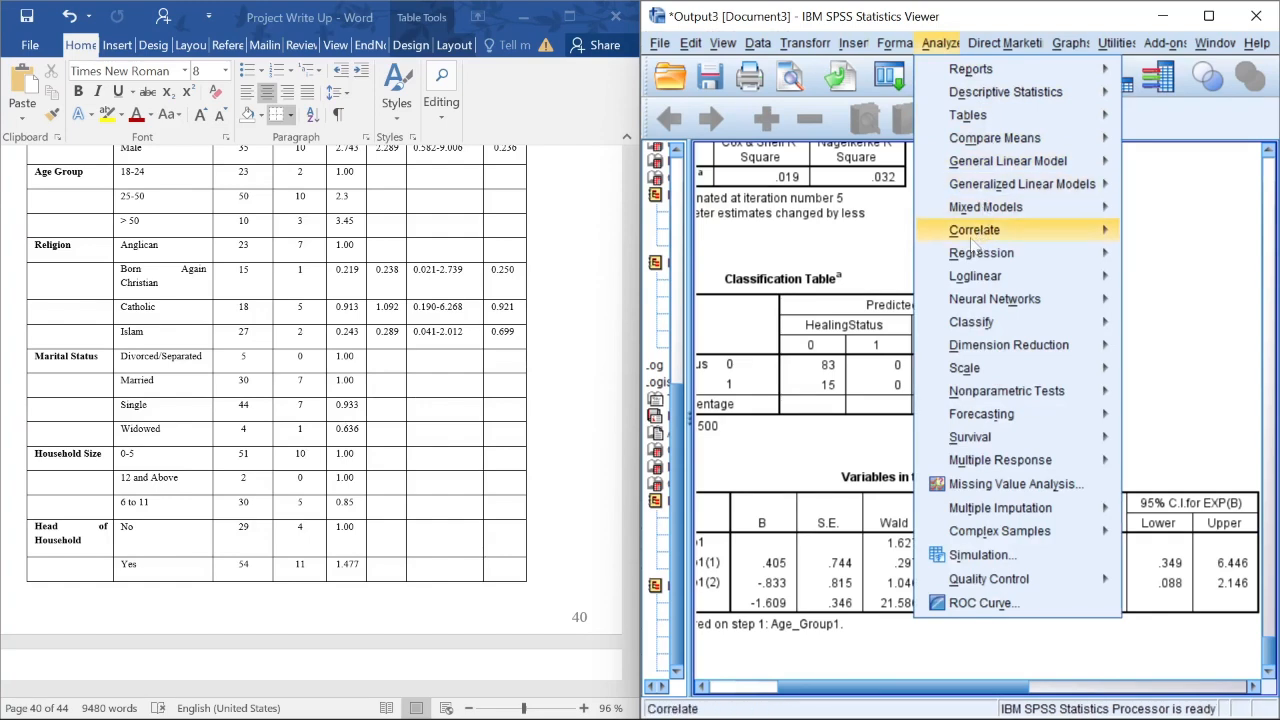
mouse_move(980, 254)
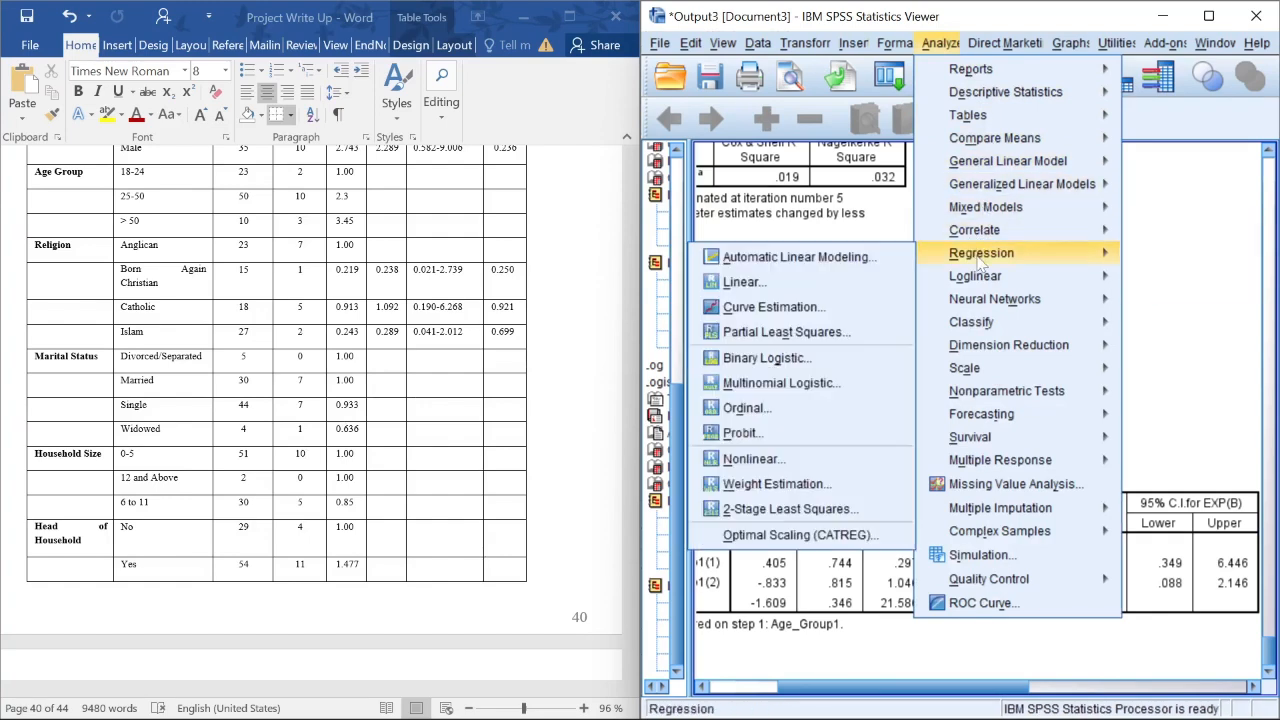
click(762, 358)
click(918, 255)
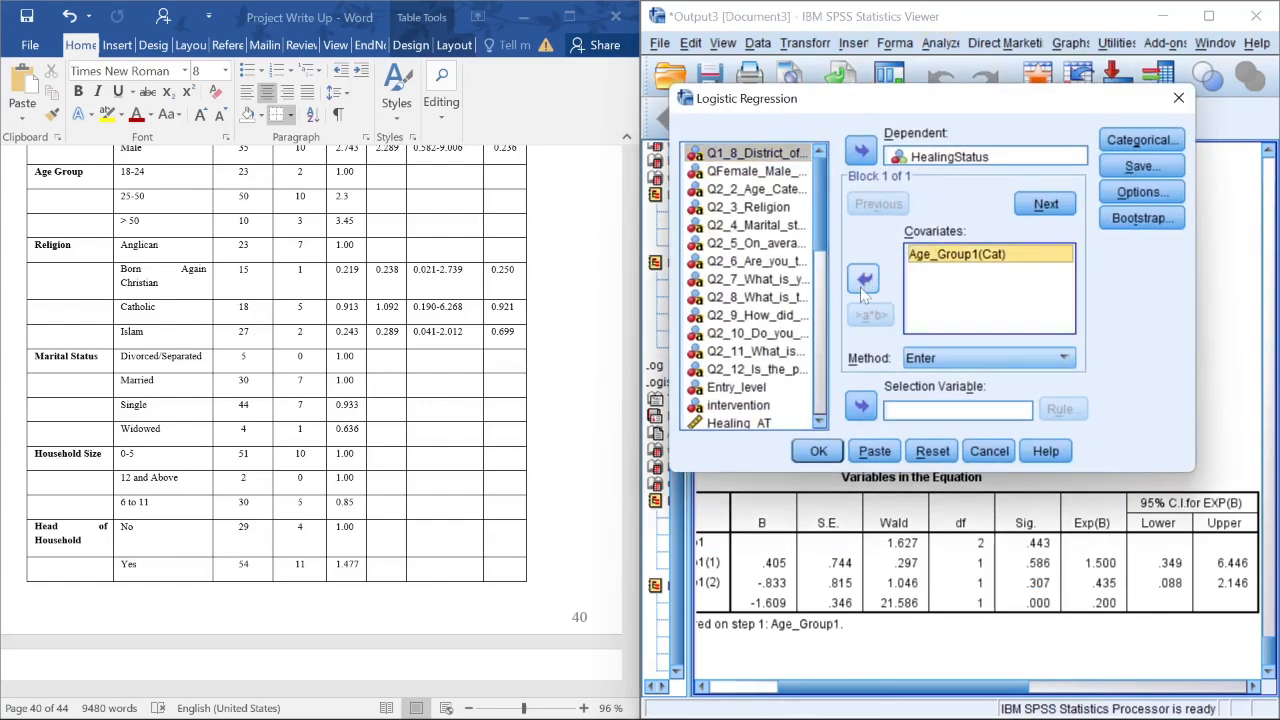
click(864, 280)
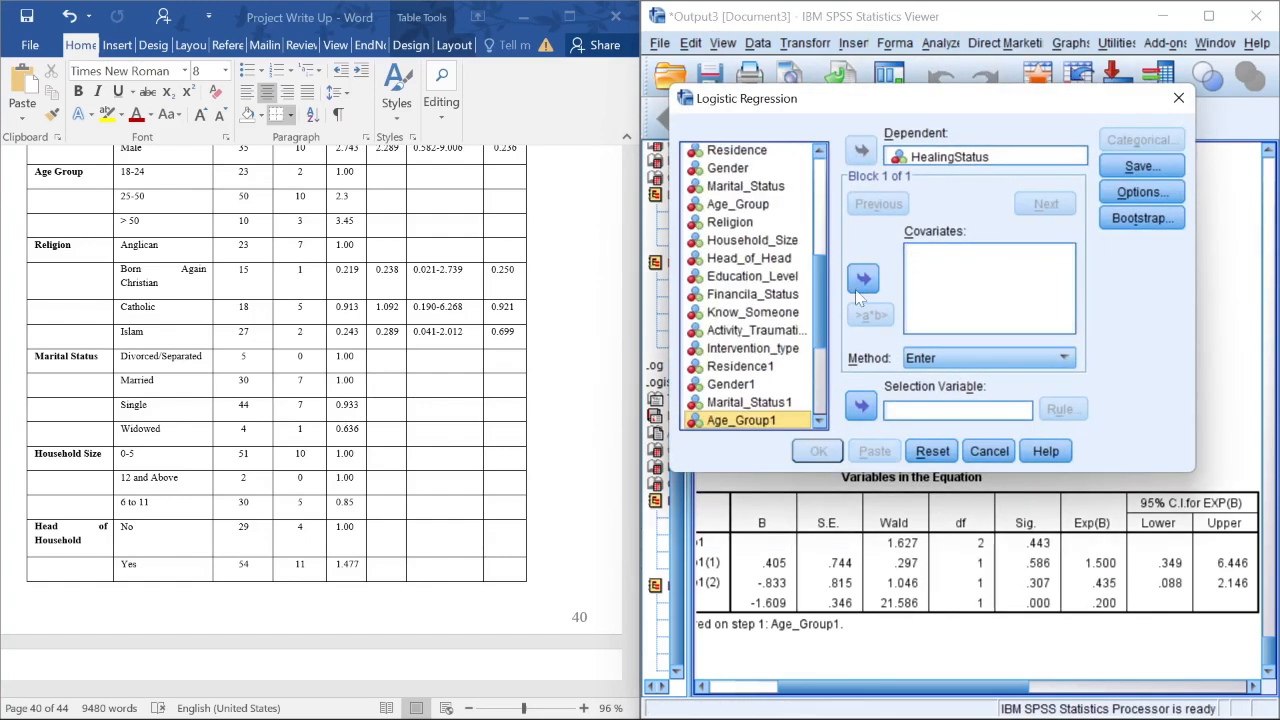
click(945, 158)
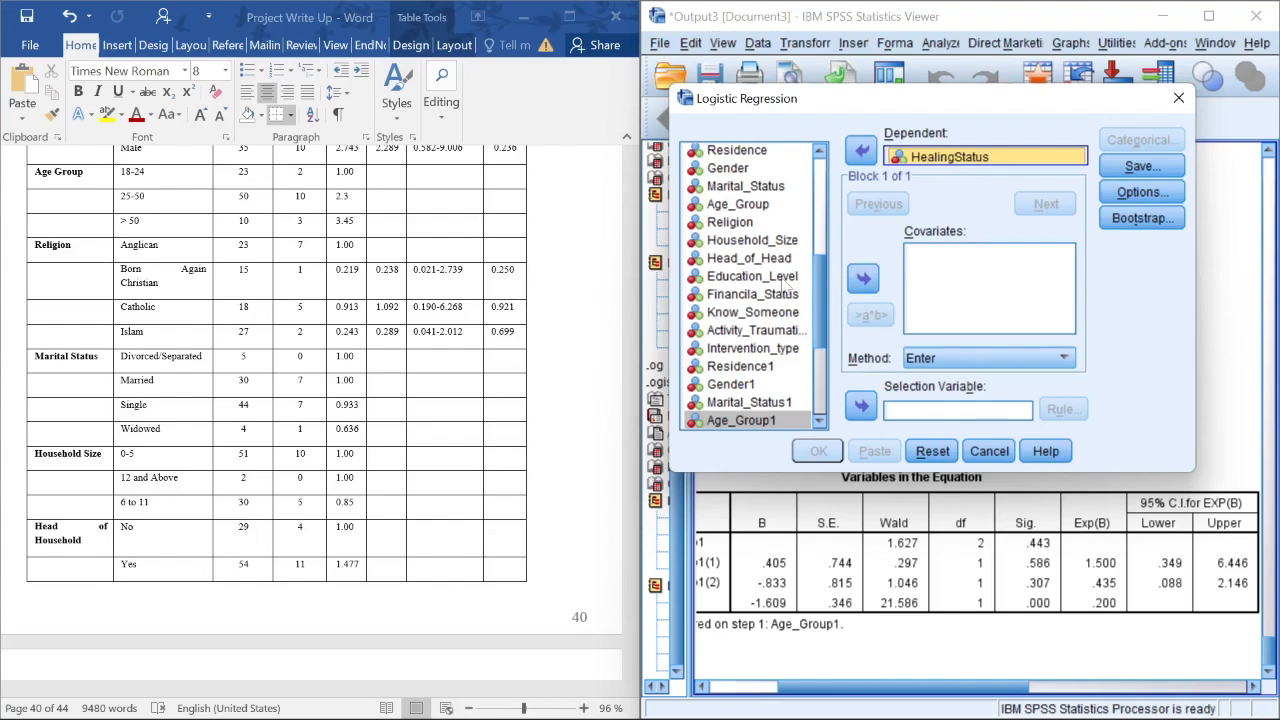
drag(819, 300, 835, 392)
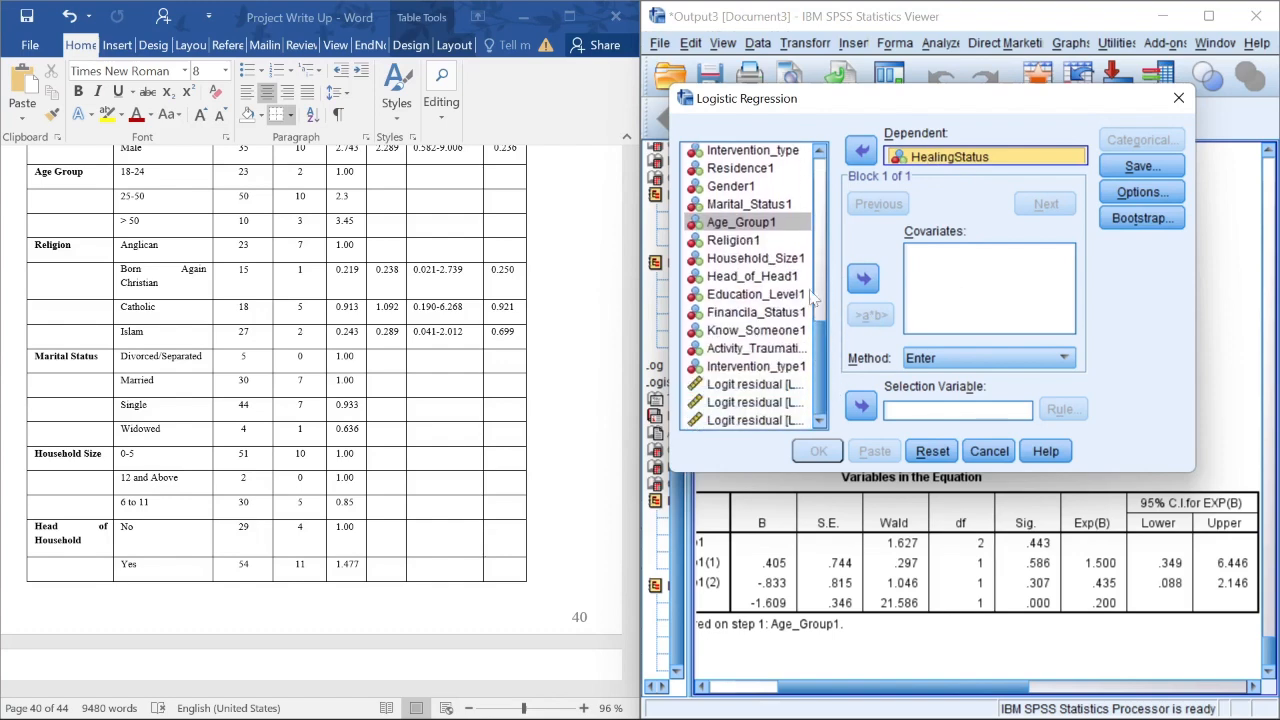
click(783, 262)
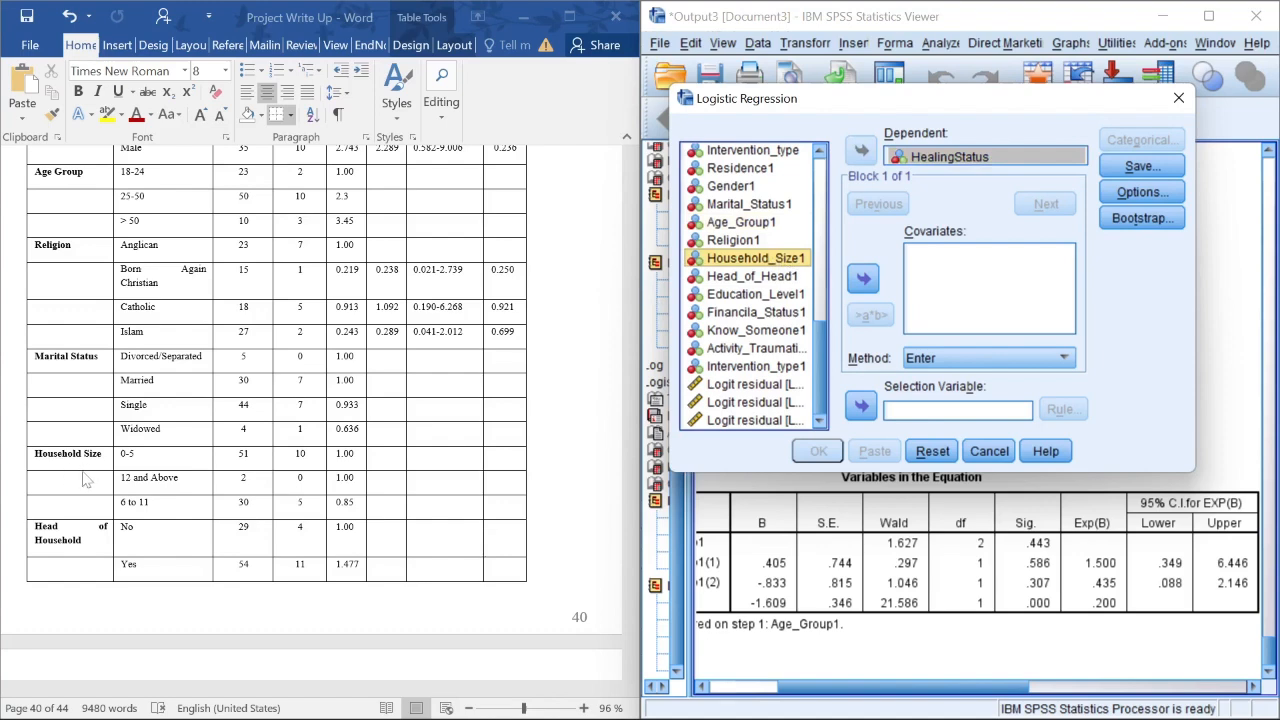
click(866, 281)
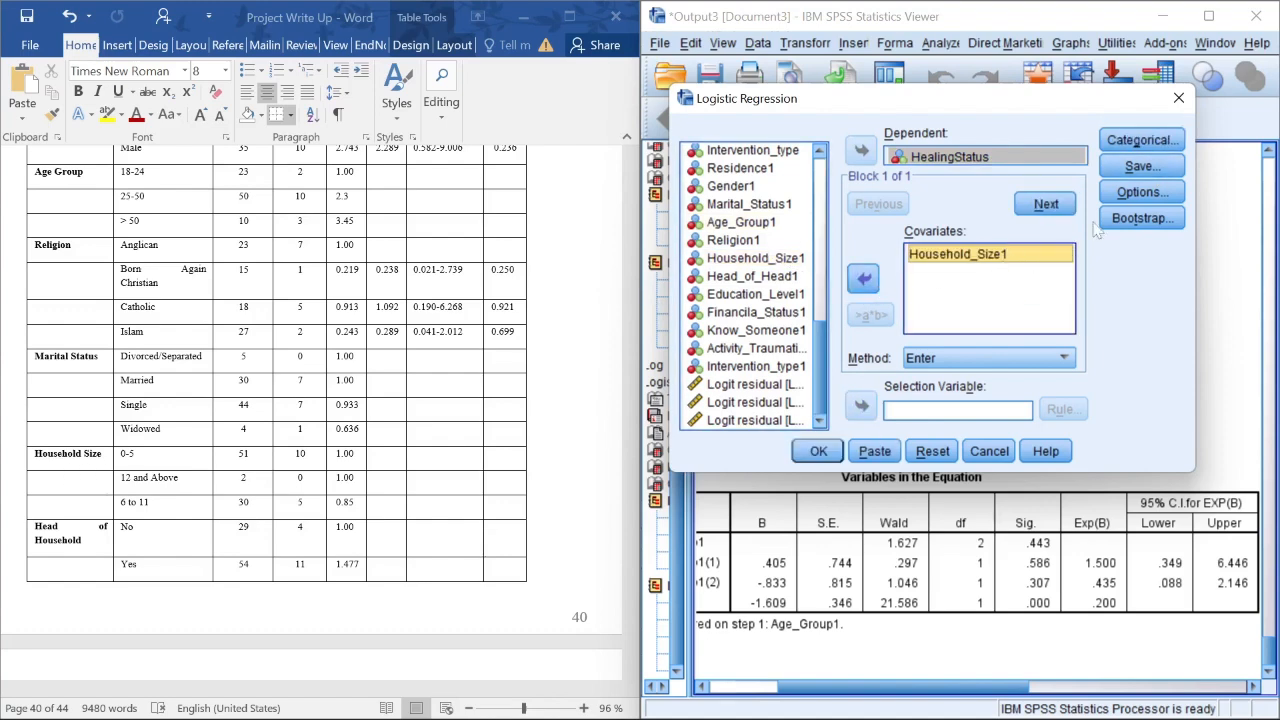
- Define Household_Size1 as a categorical covariate with the Indicator contrast and First as the reference category
click(1112, 142)
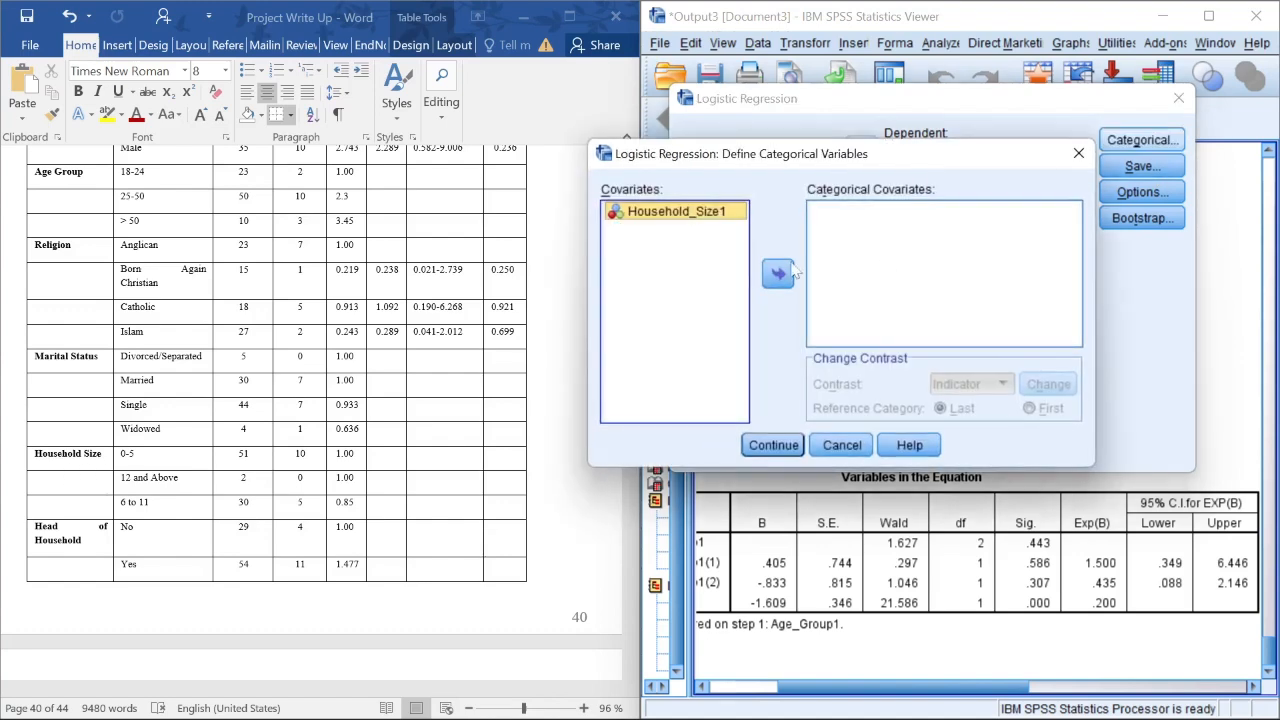
click(780, 274)
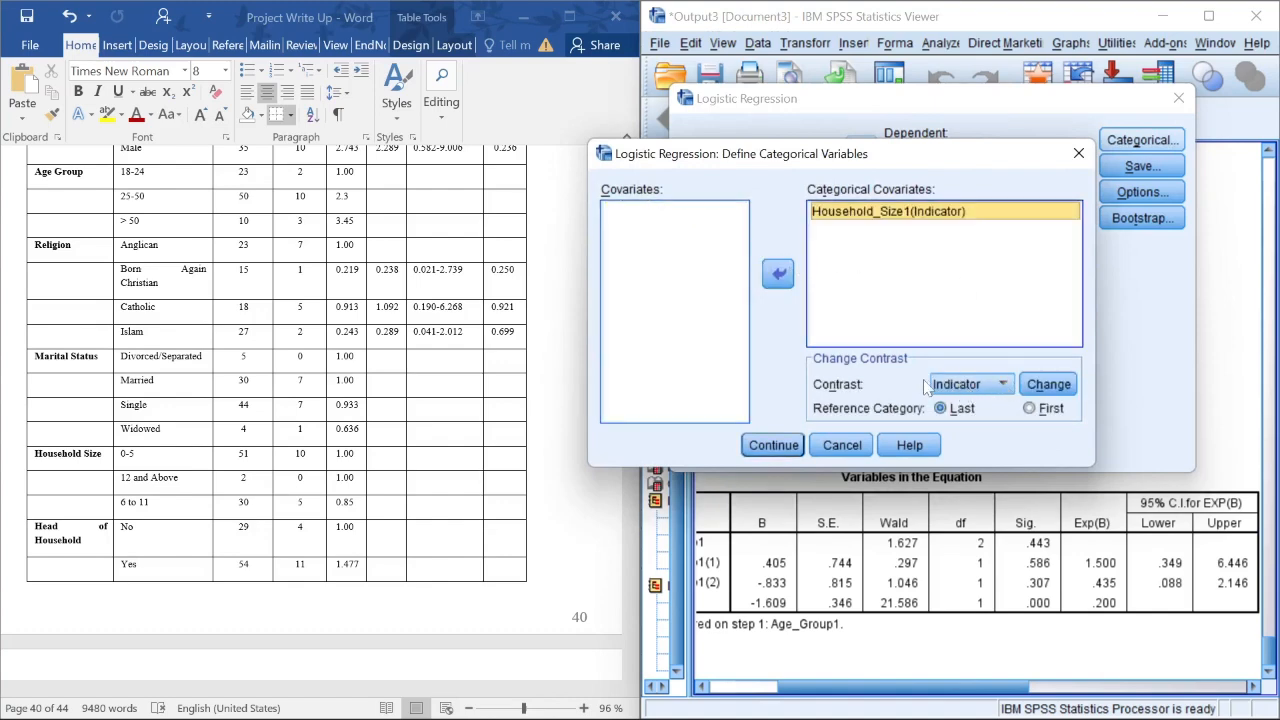
click(1040, 410)
click(1049, 390)
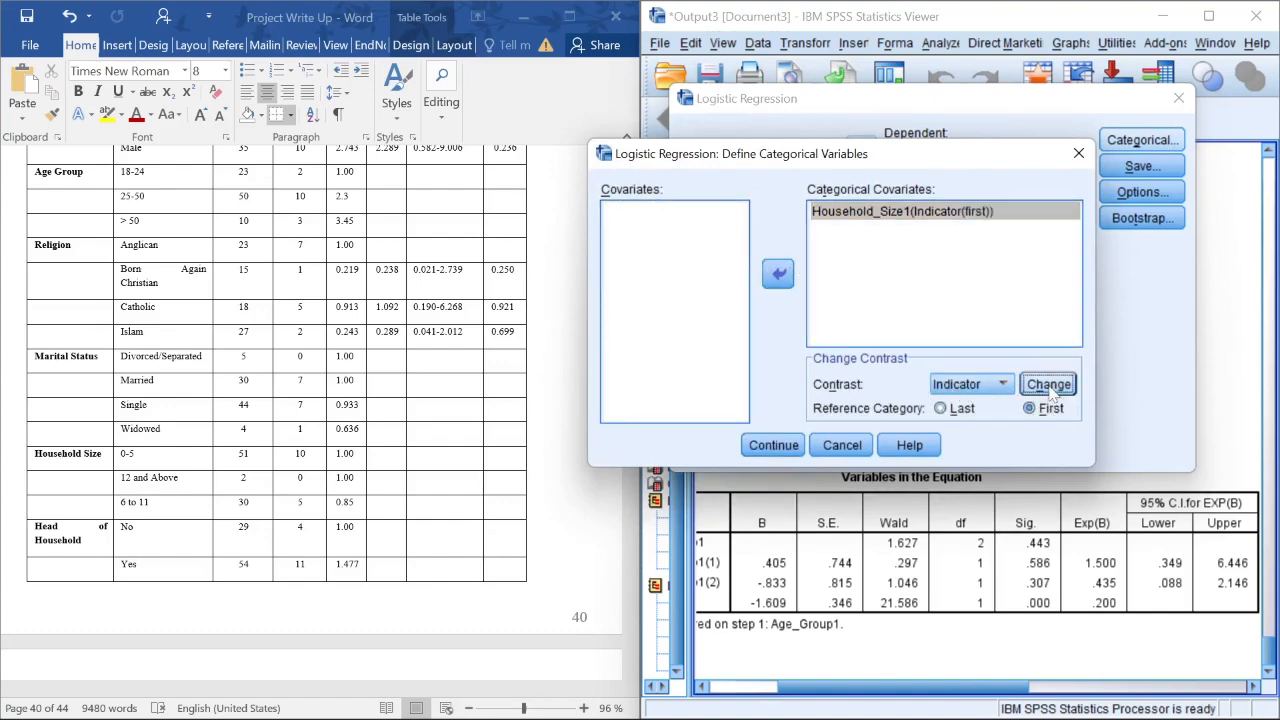
click(779, 449)
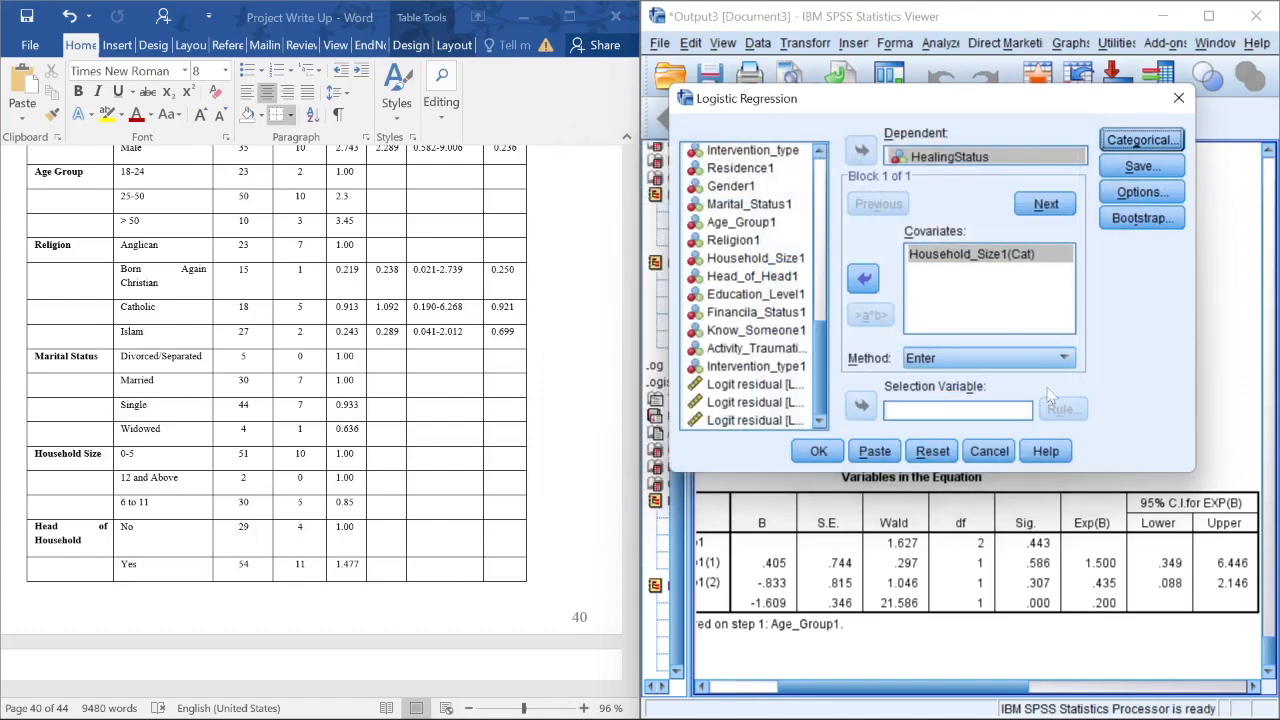
- Run the Household_Size1 regression and compare its Exp(B) values with the Household Size rows of the Word table
click(824, 457)
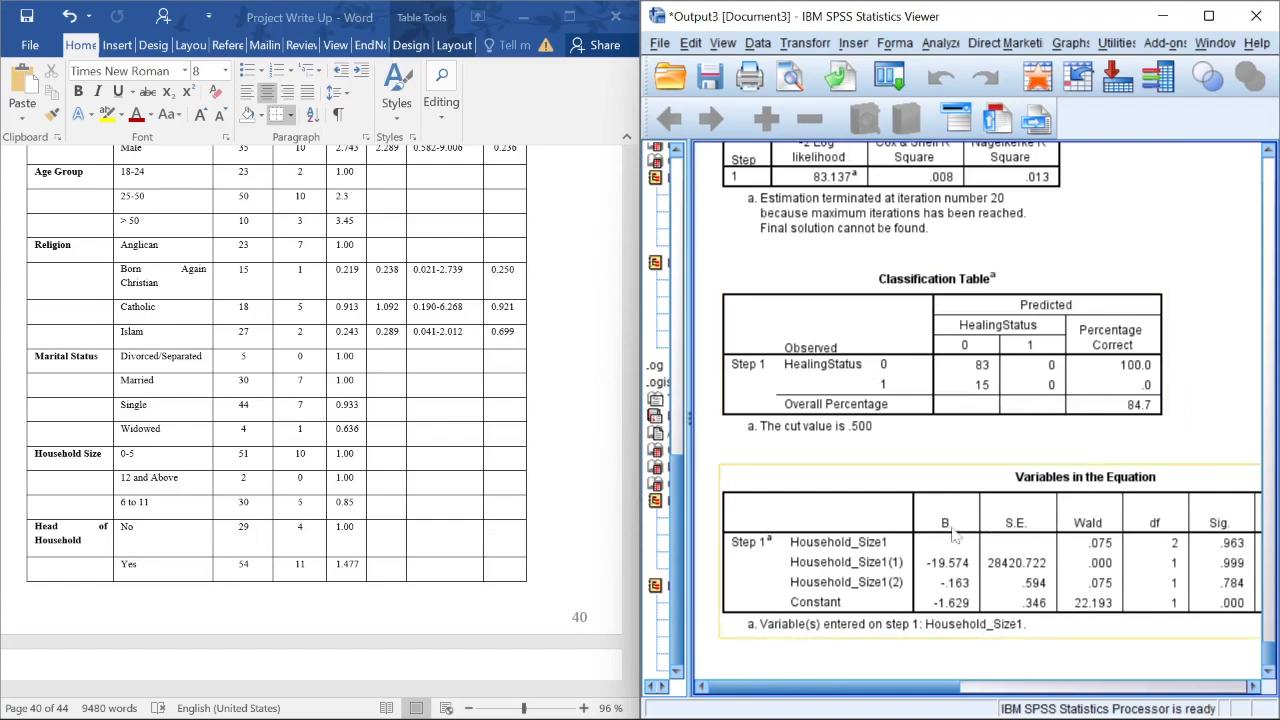
drag(830, 686, 975, 708)
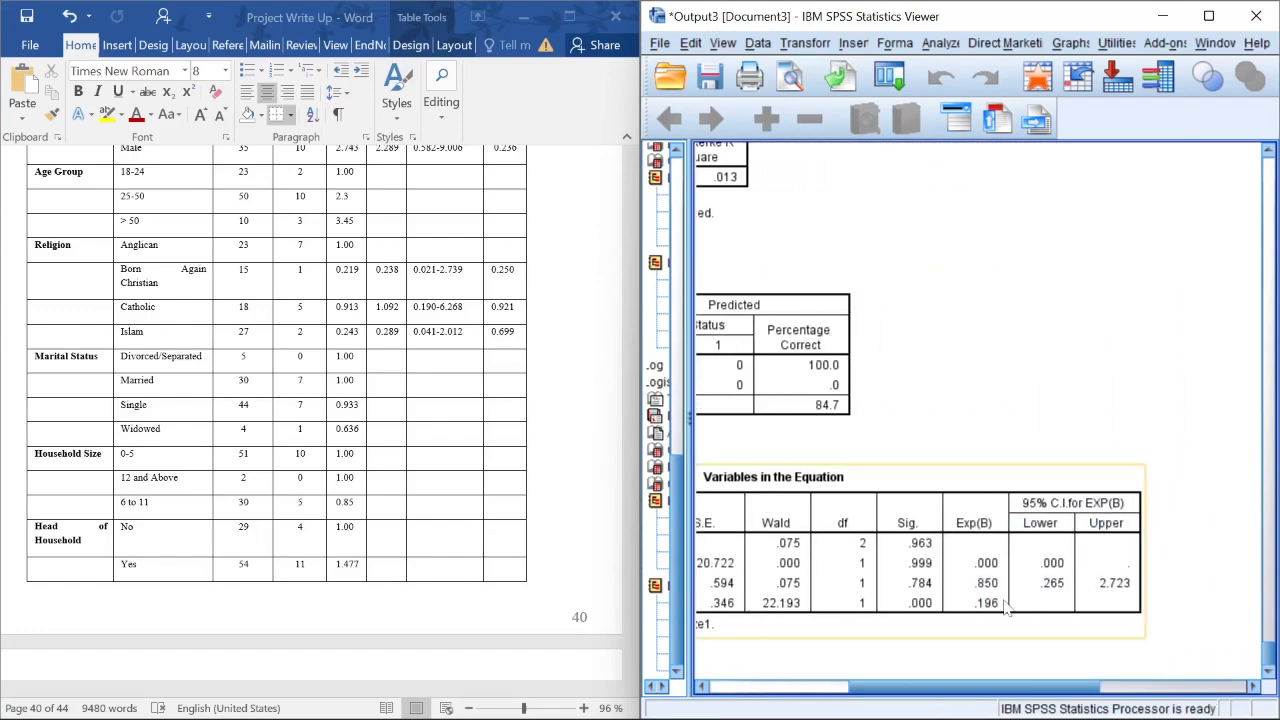
click(165, 490)
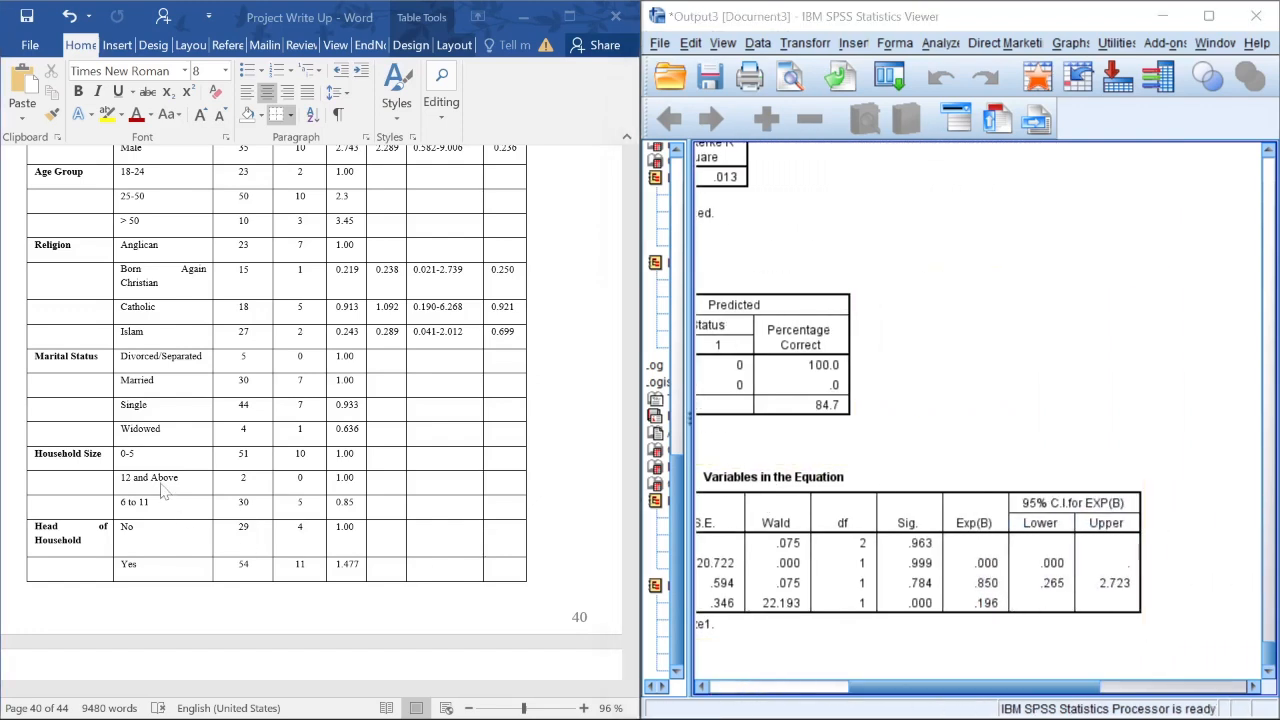
- Compare the counts and cOR values in the Word table's Household Size rows with the Exp(B) values in the SPSS output
drag(120, 453, 350, 505)
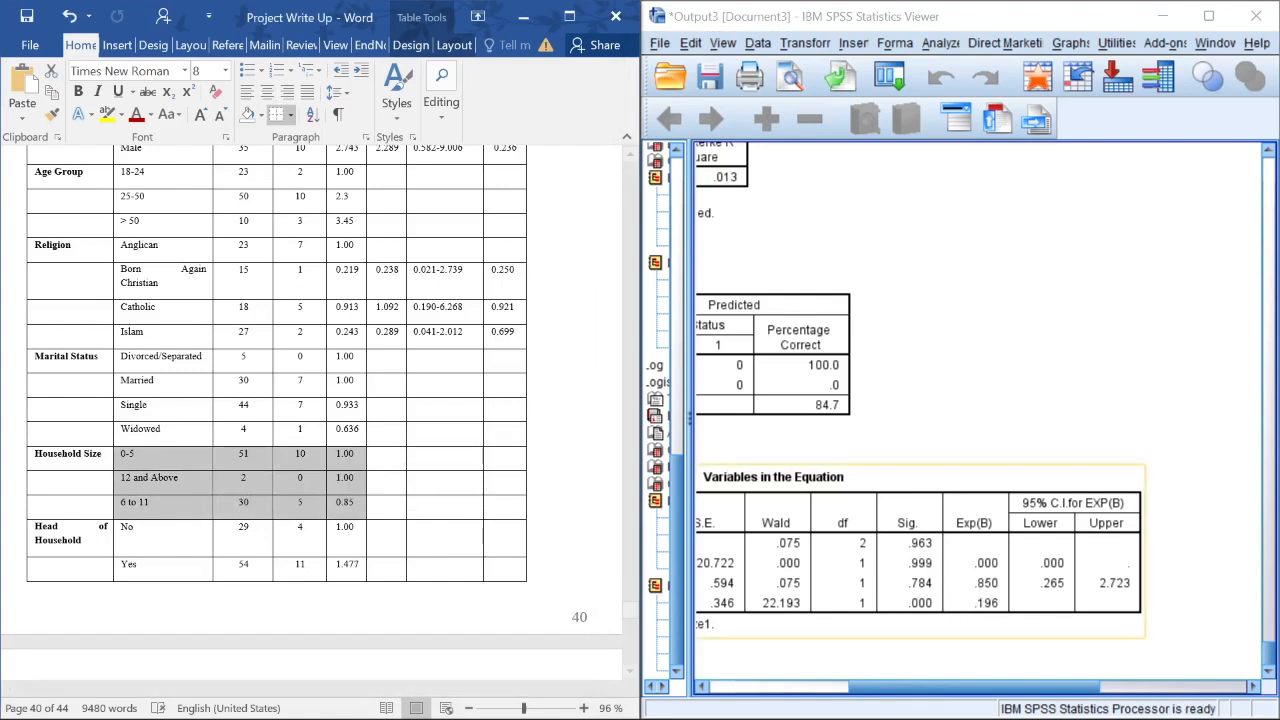
click(363, 505)
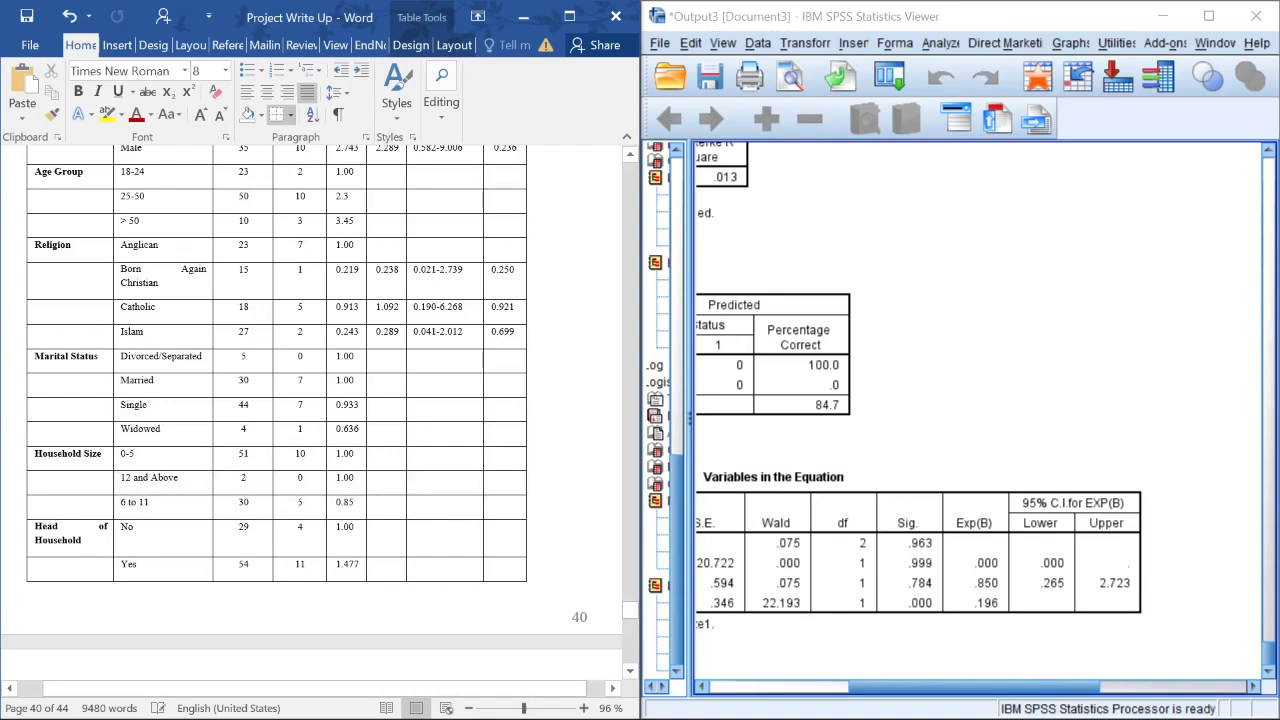
drag(363, 505, 295, 505)
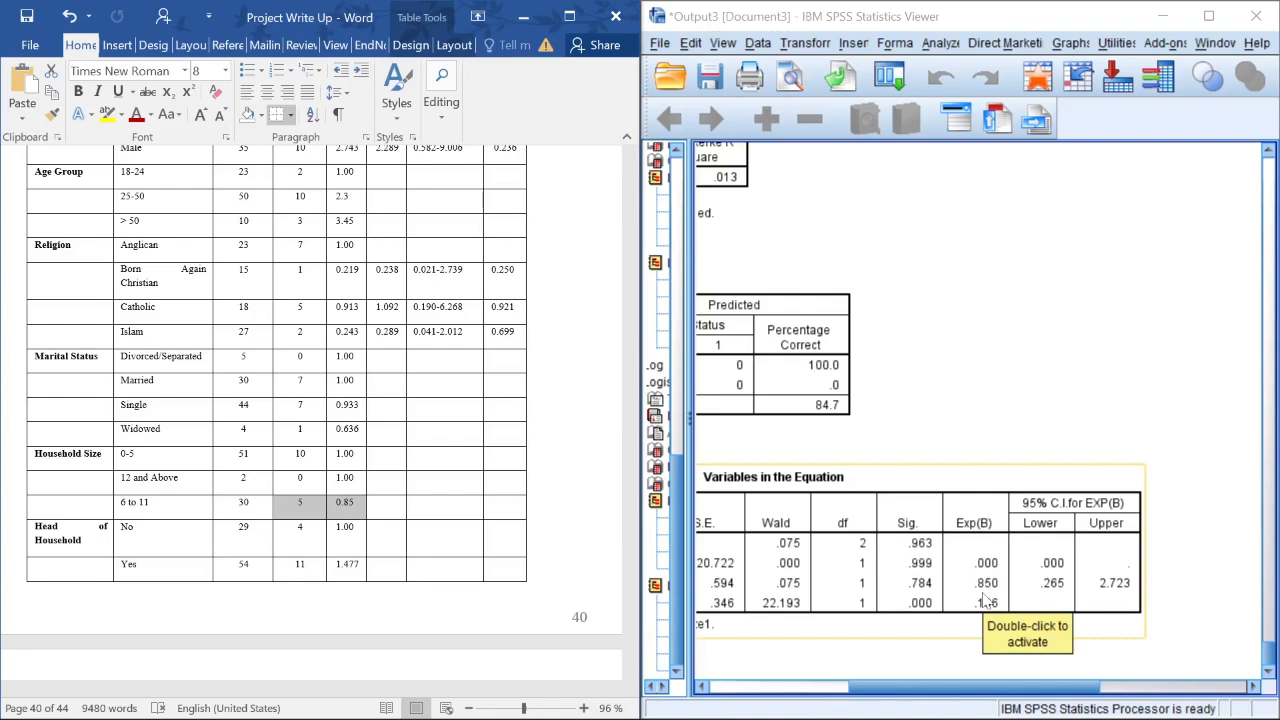
click(299, 477)
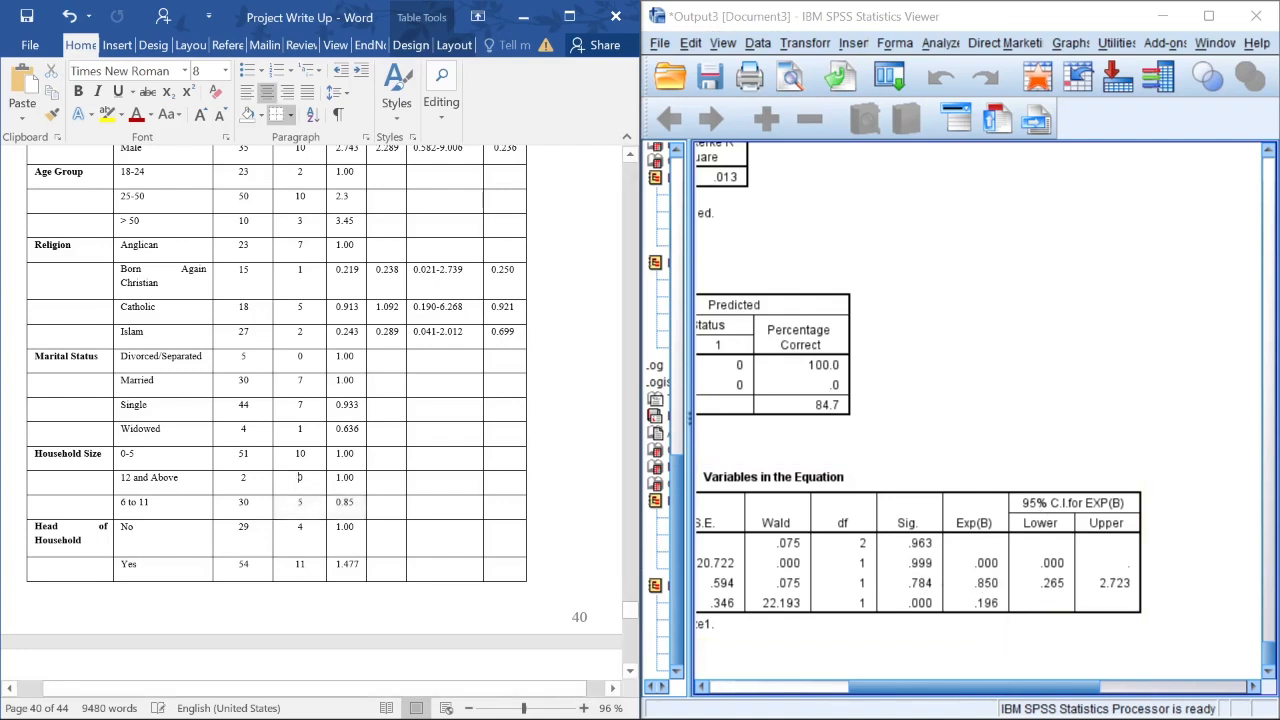
drag(244, 478, 287, 490)
click(306, 479)
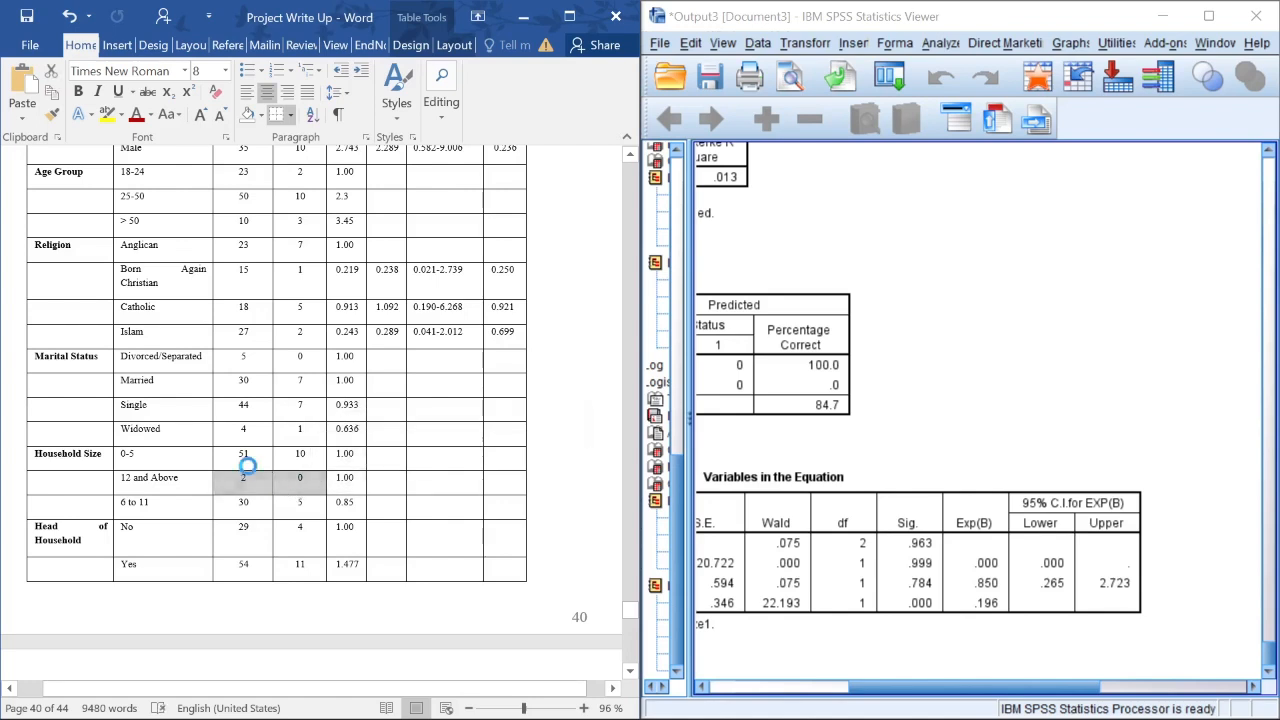
click(249, 453)
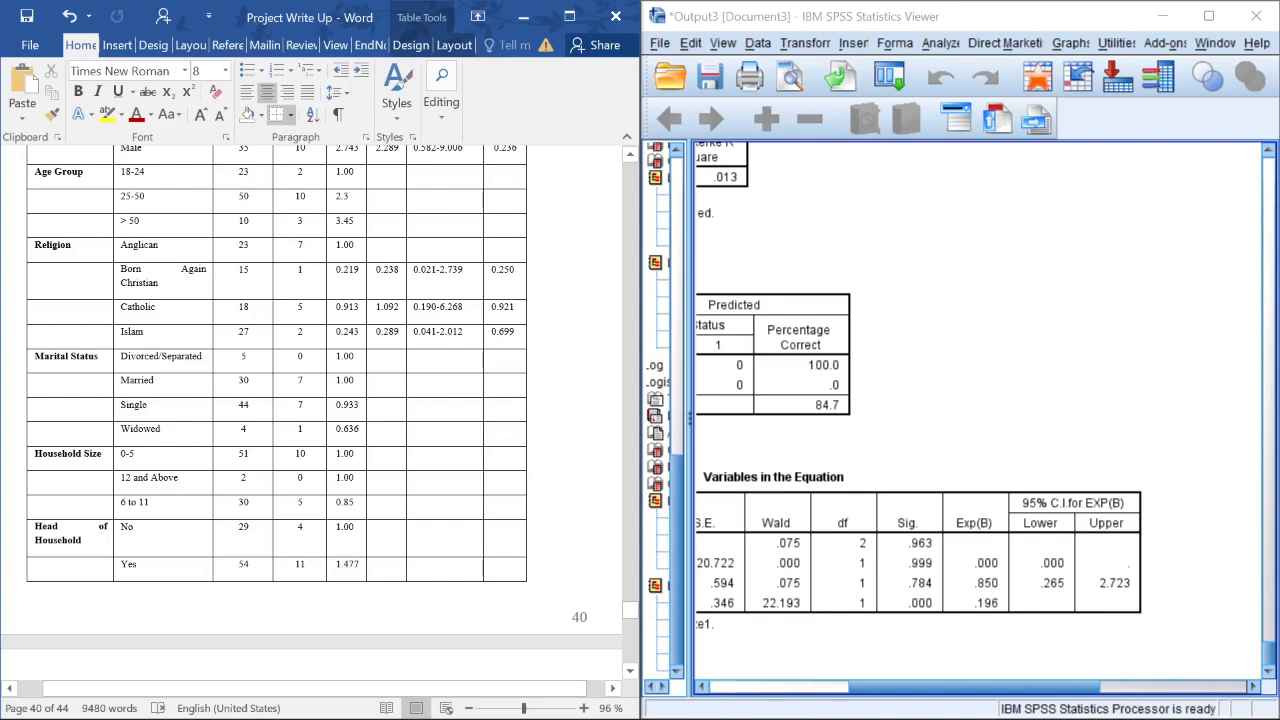
key(BackSpace)
text(1)
key(BackSpace)
text(0)
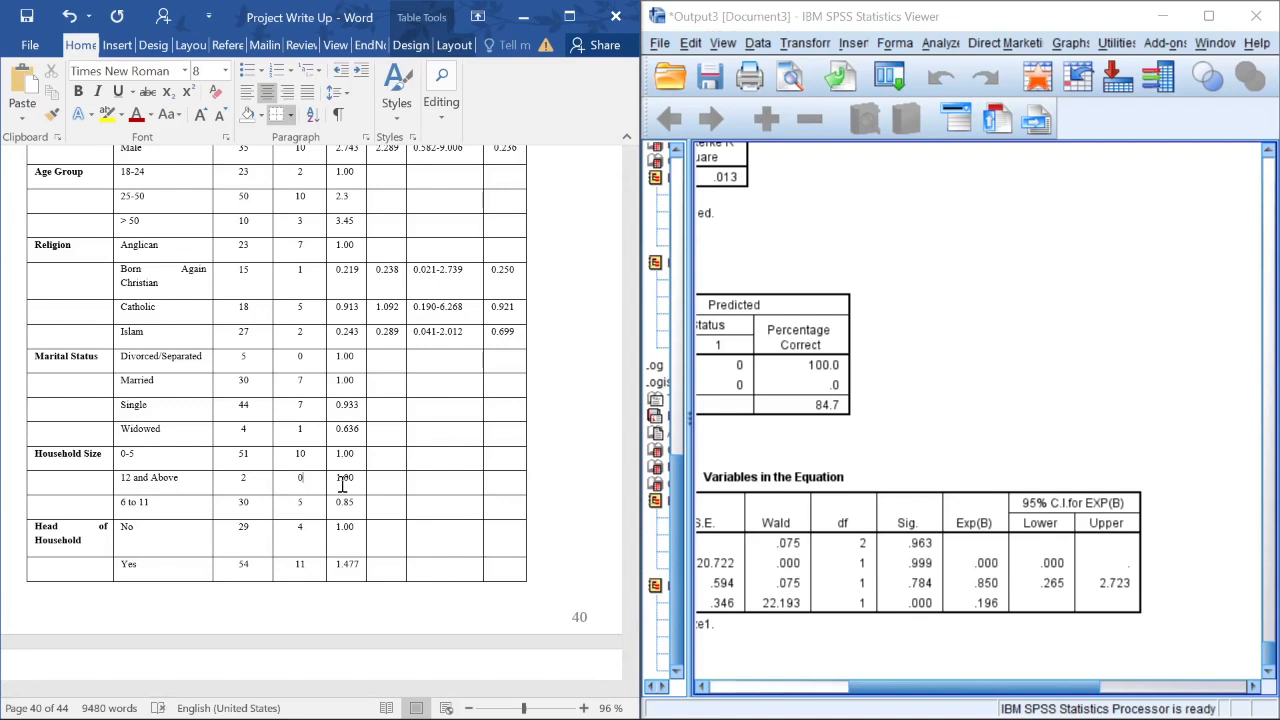
- Check the Household_Size1 confidence limits in the SPSS output and review the Financial Status rows of the Word table
click(1052, 568)
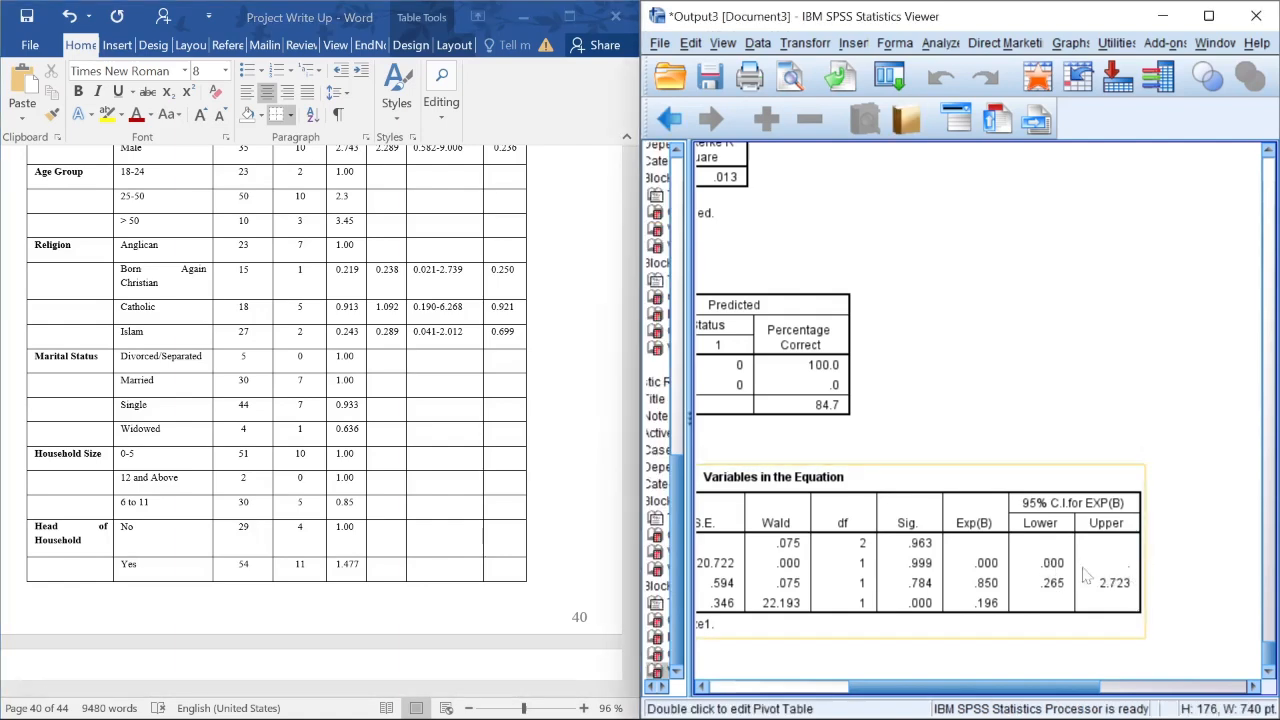
click(302, 477)
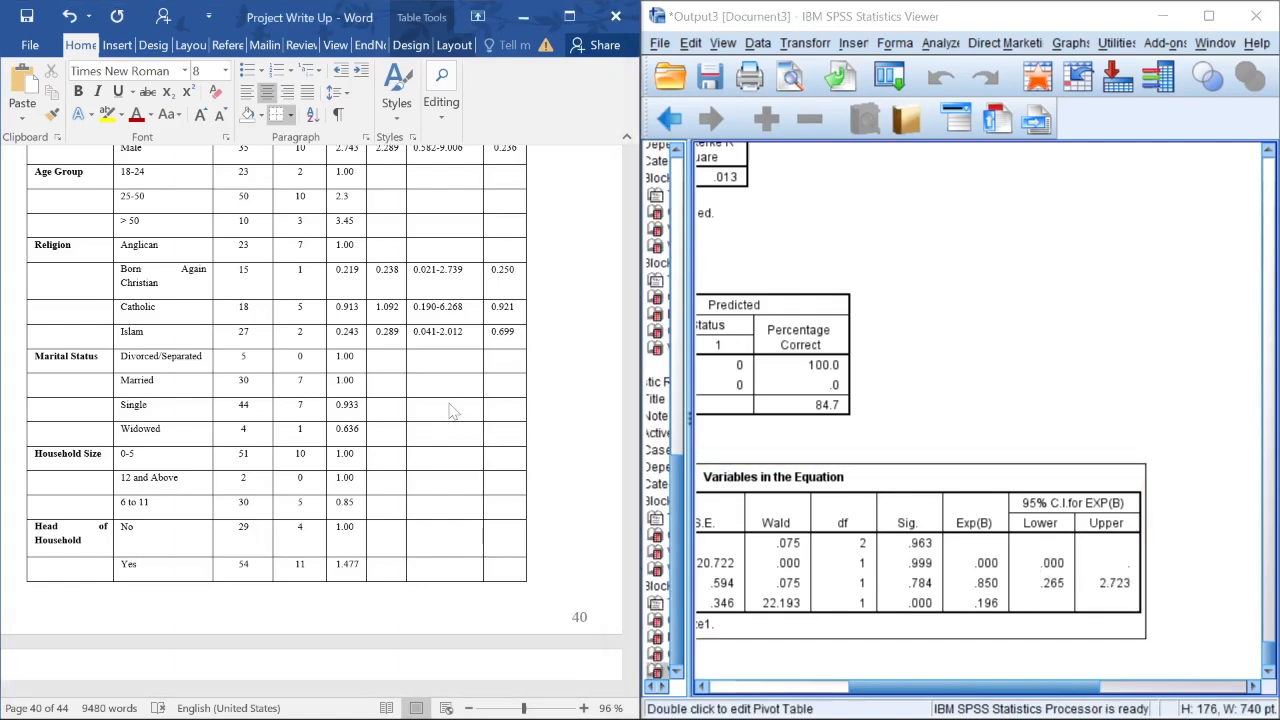
scroll(307, 412, up, 3)
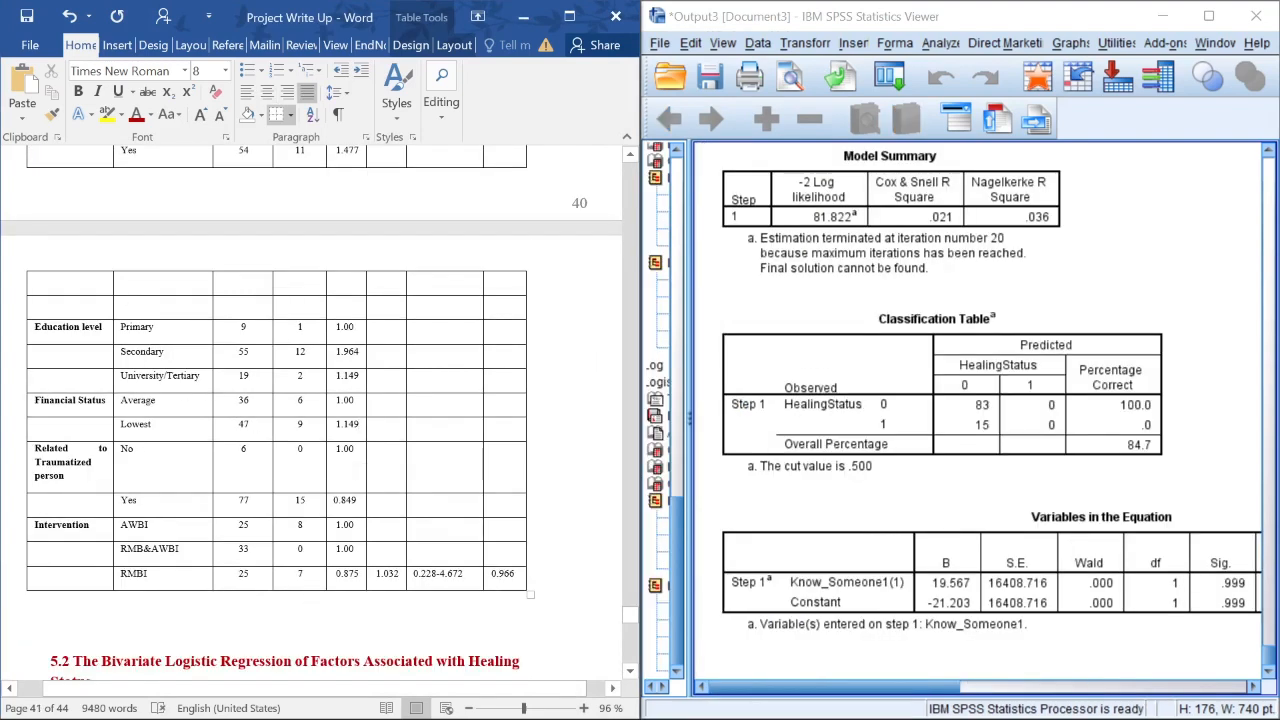
drag(122, 400, 340, 425)
click(316, 413)
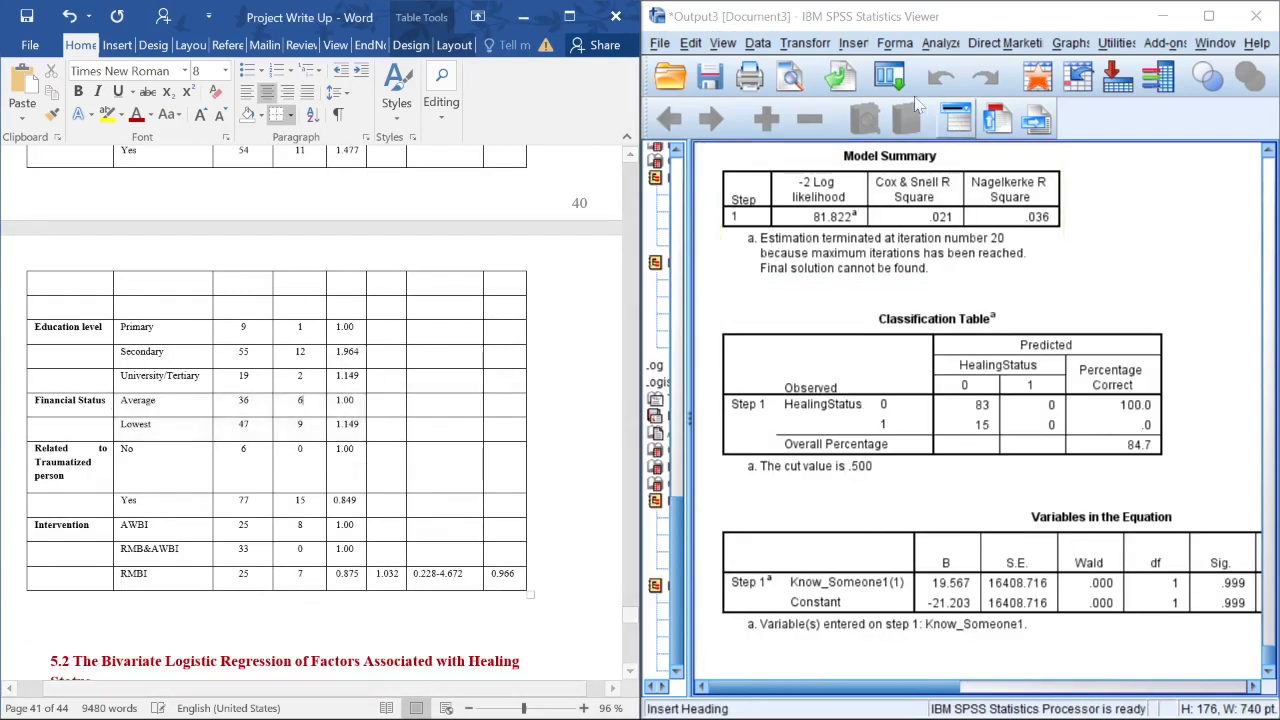
- Open Binary Logistic Regression and replace the Know_Someone1 covariate with Financila_Status1, keeping HealingStatus as the dependent variable
click(945, 44)
click(950, 44)
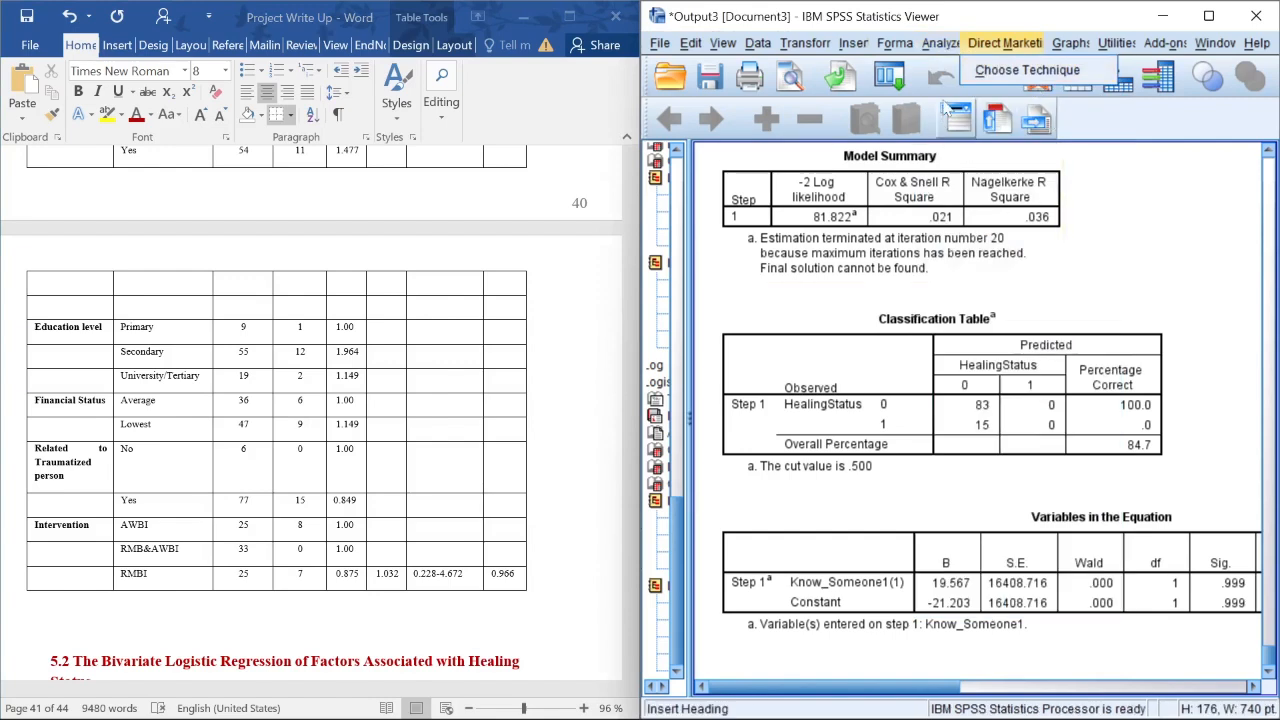
click(945, 44)
mouse_move(970, 255)
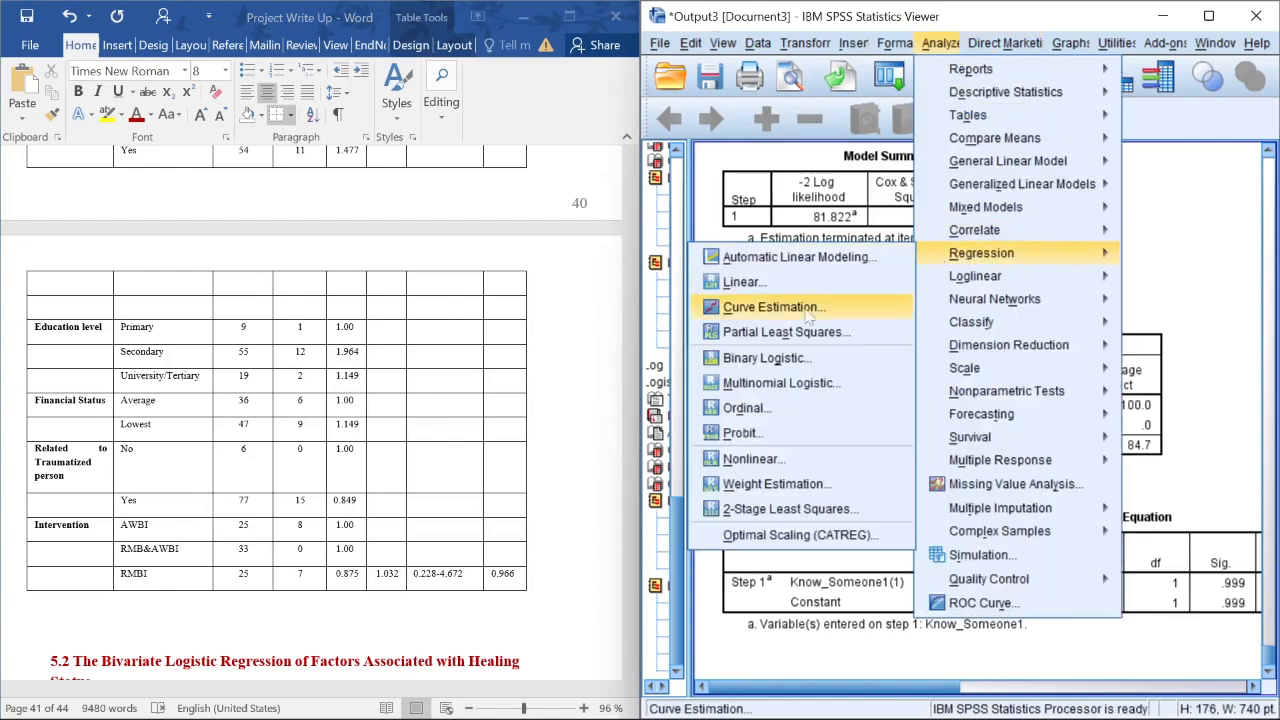
click(758, 358)
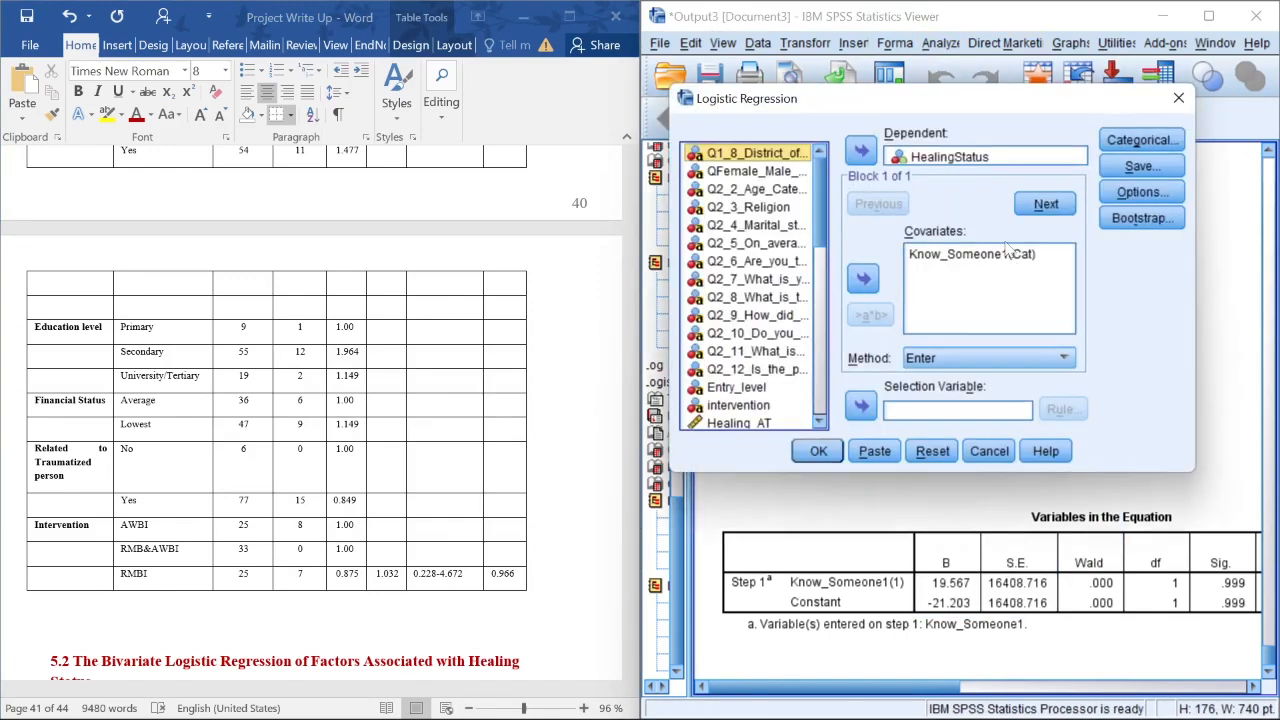
click(972, 256)
click(863, 278)
scroll(820, 291, down, 3)
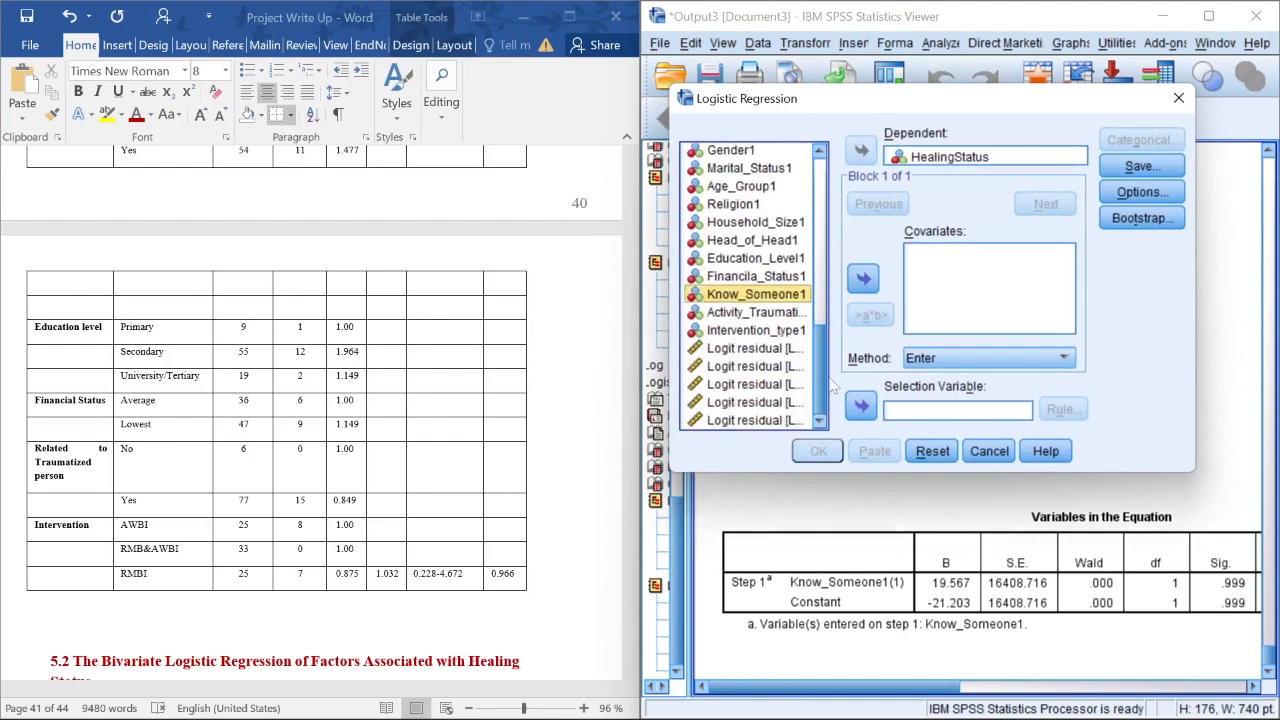
click(786, 278)
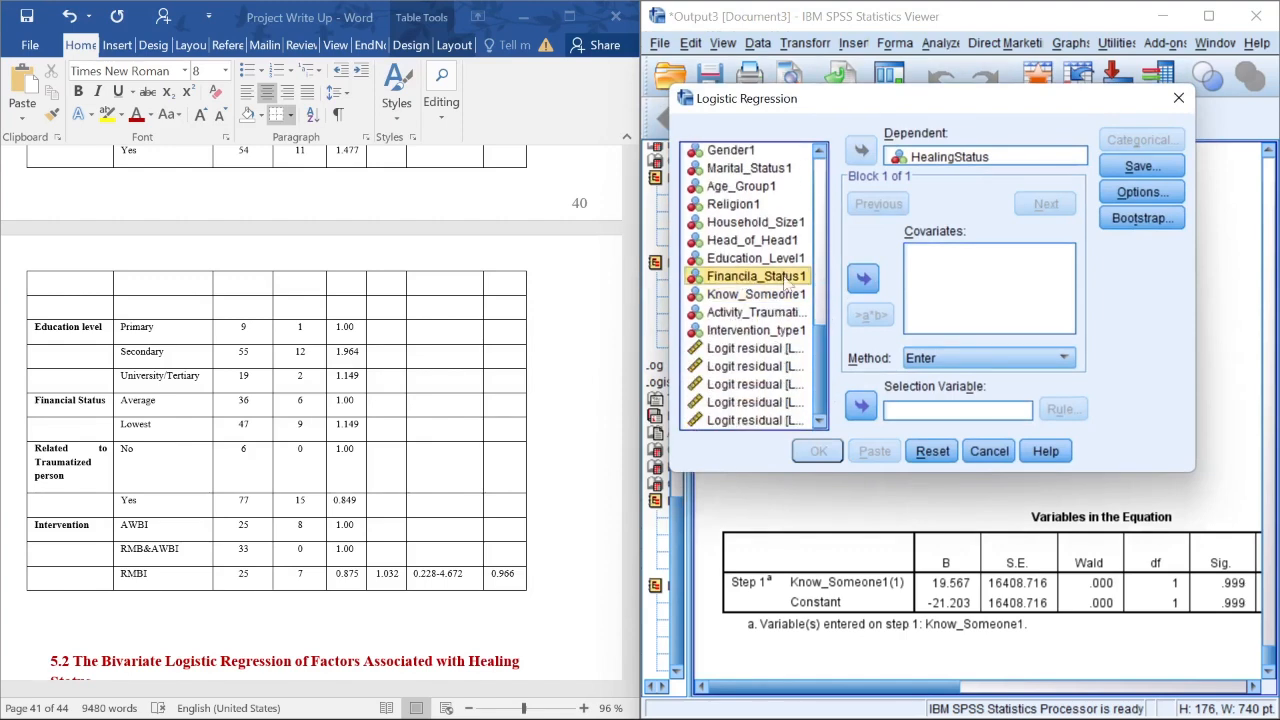
click(863, 278)
- Define Financila_Status1 as a categorical covariate with the Indicator contrast and First as the reference category
click(1142, 140)
click(778, 273)
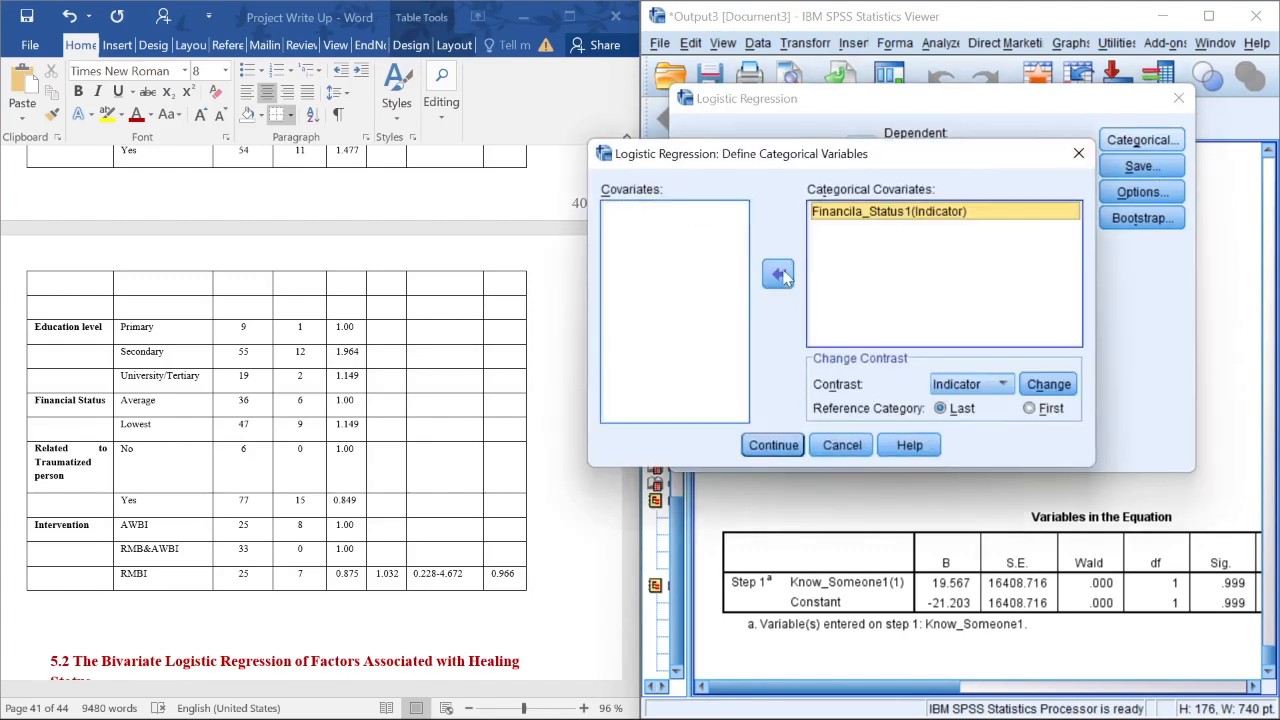
click(1029, 408)
click(1047, 386)
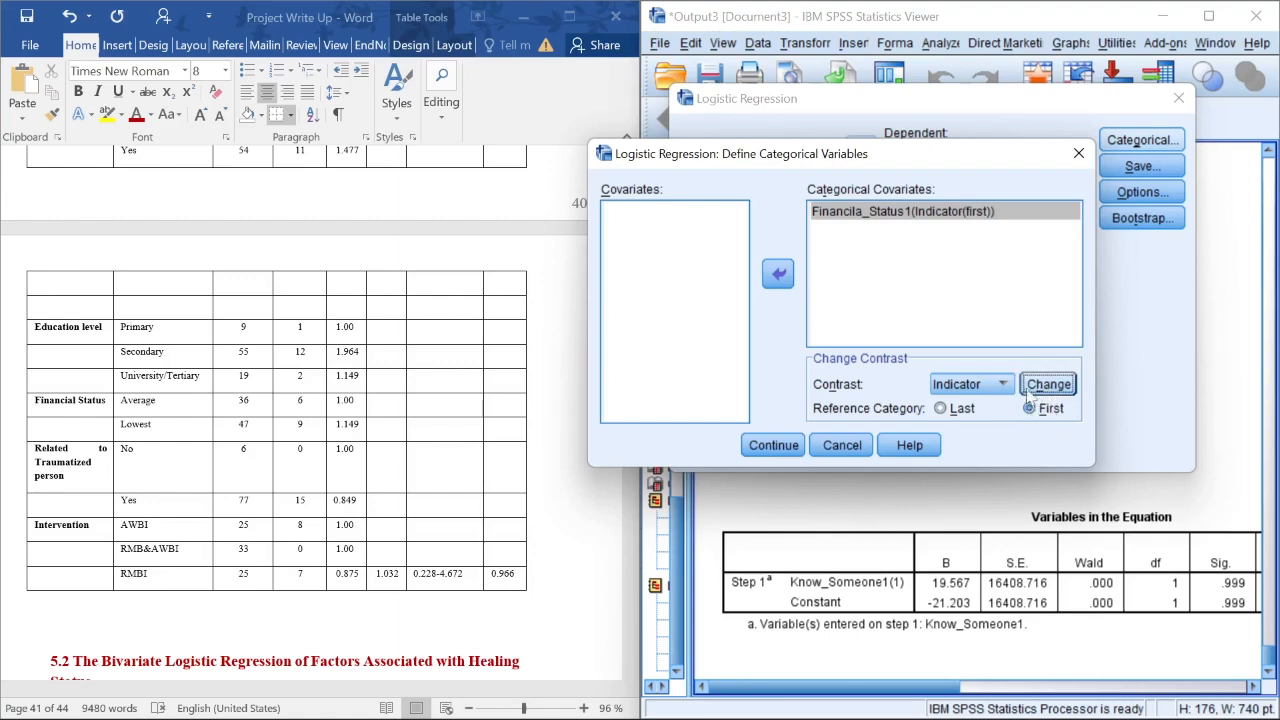
click(778, 446)
- Run the Financila_Status1 regression and compare its Exp(B) values with the Financial Status rows of the Word table
click(817, 451)
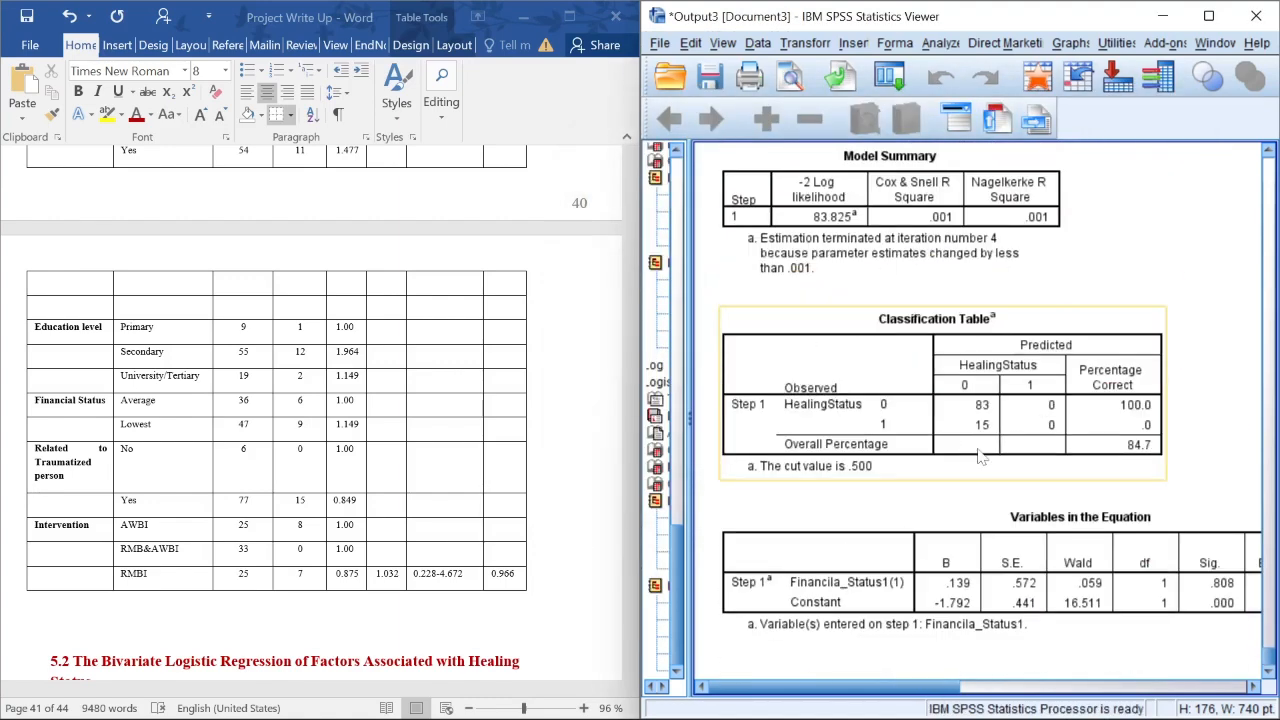
drag(828, 688, 943, 700)
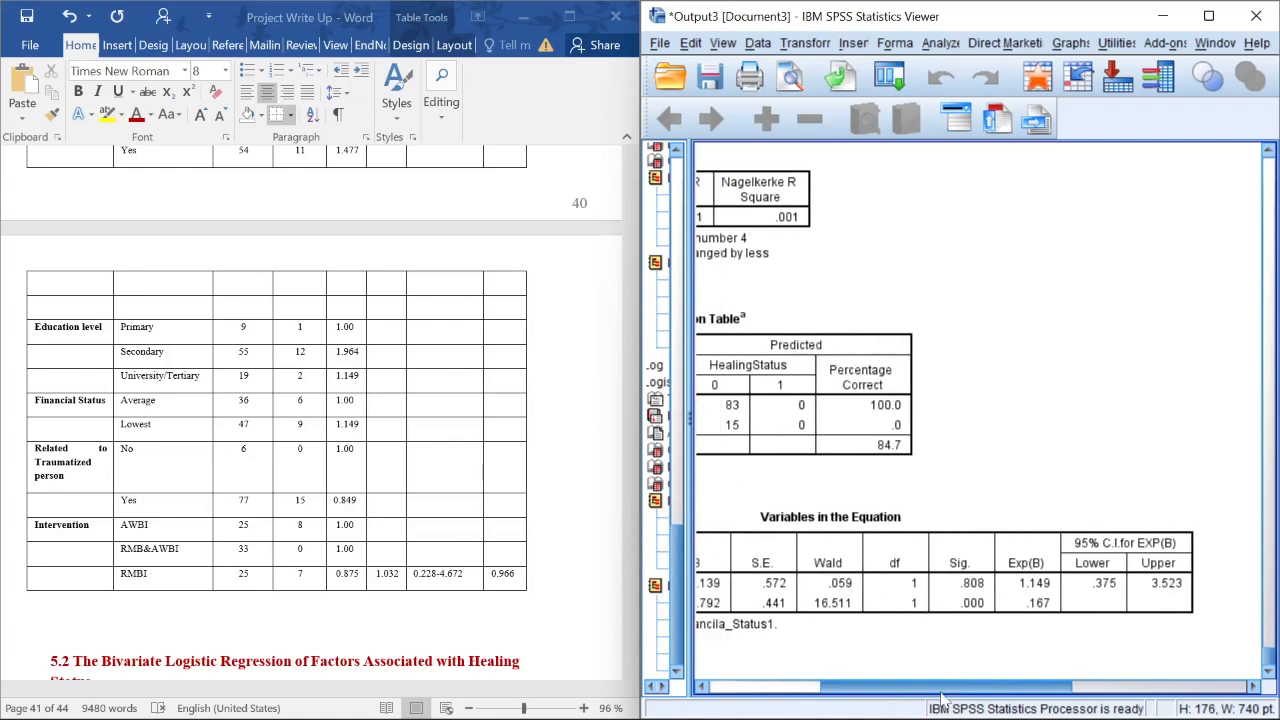
click(984, 636)
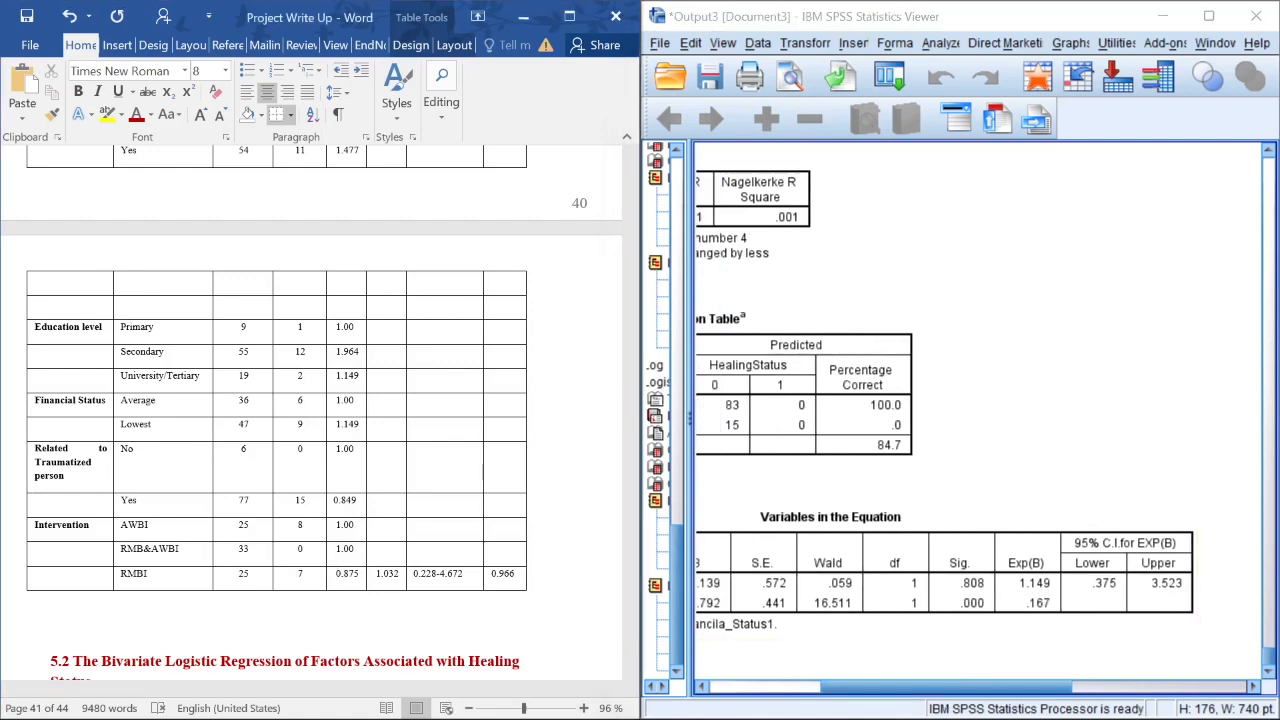
click(301, 400)
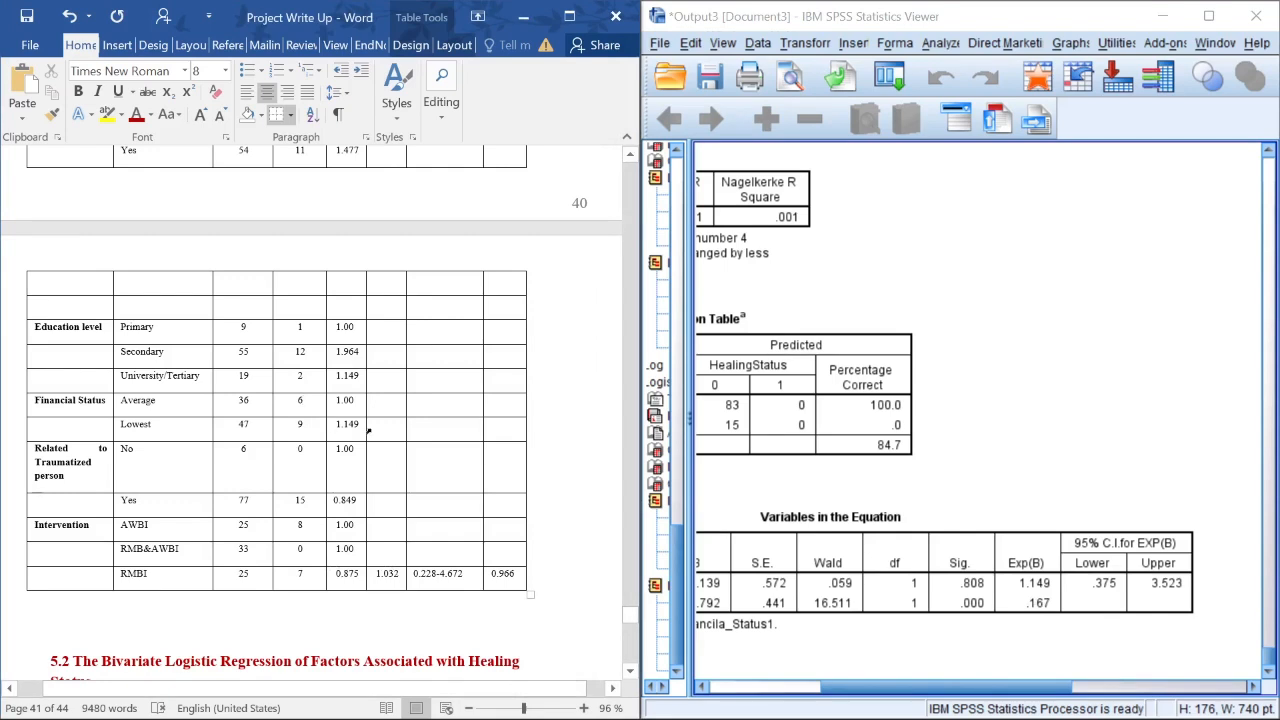
drag(355, 424, 130, 424)
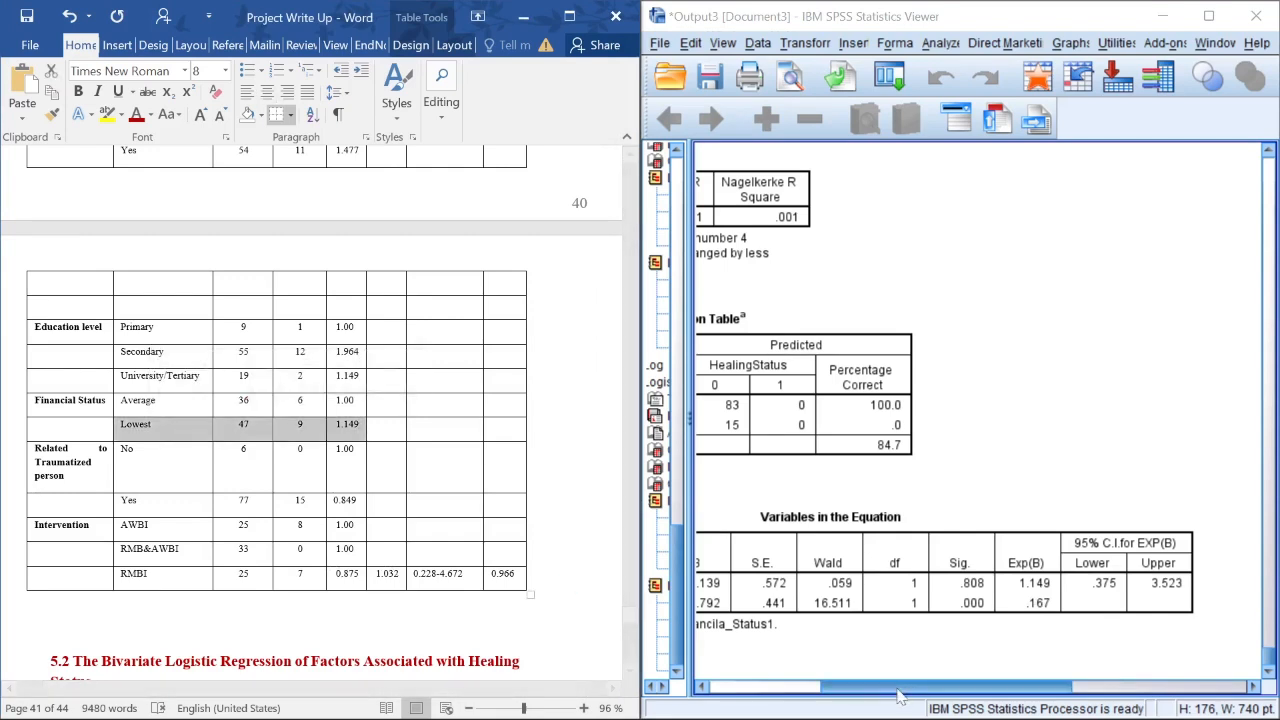
click(835, 688)
key(alt+Tab)
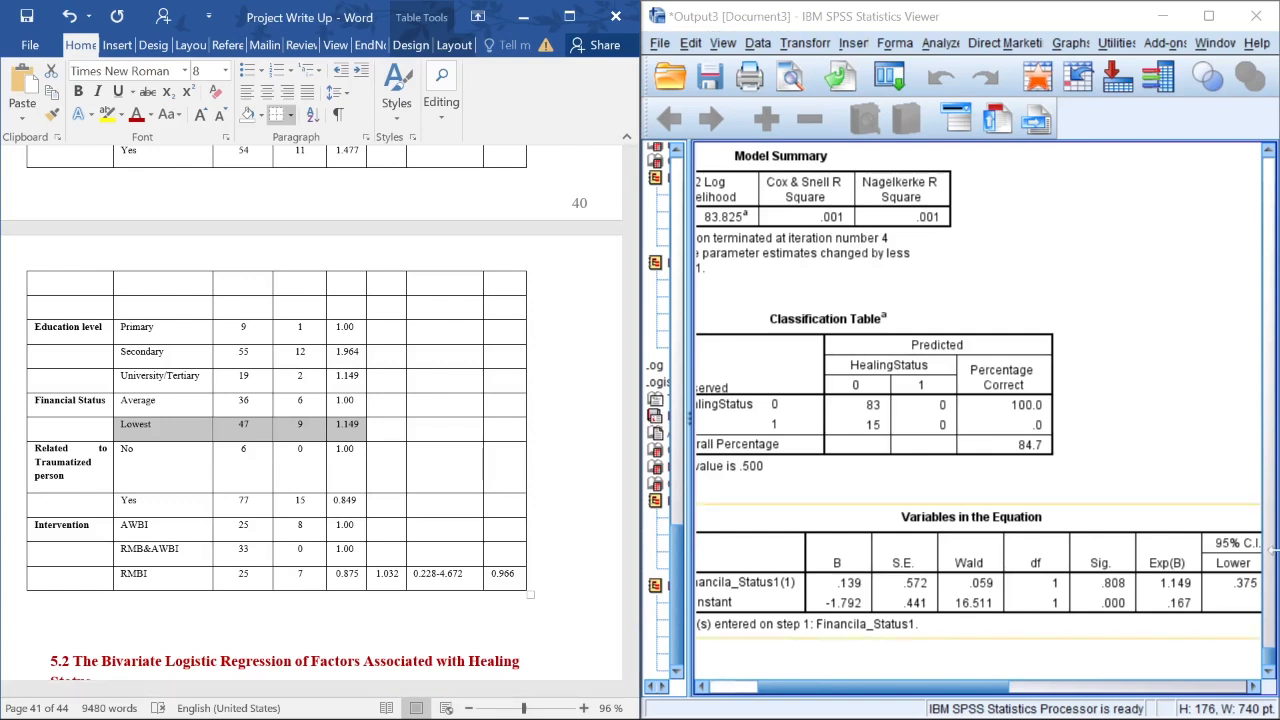
drag(858, 687, 805, 697)
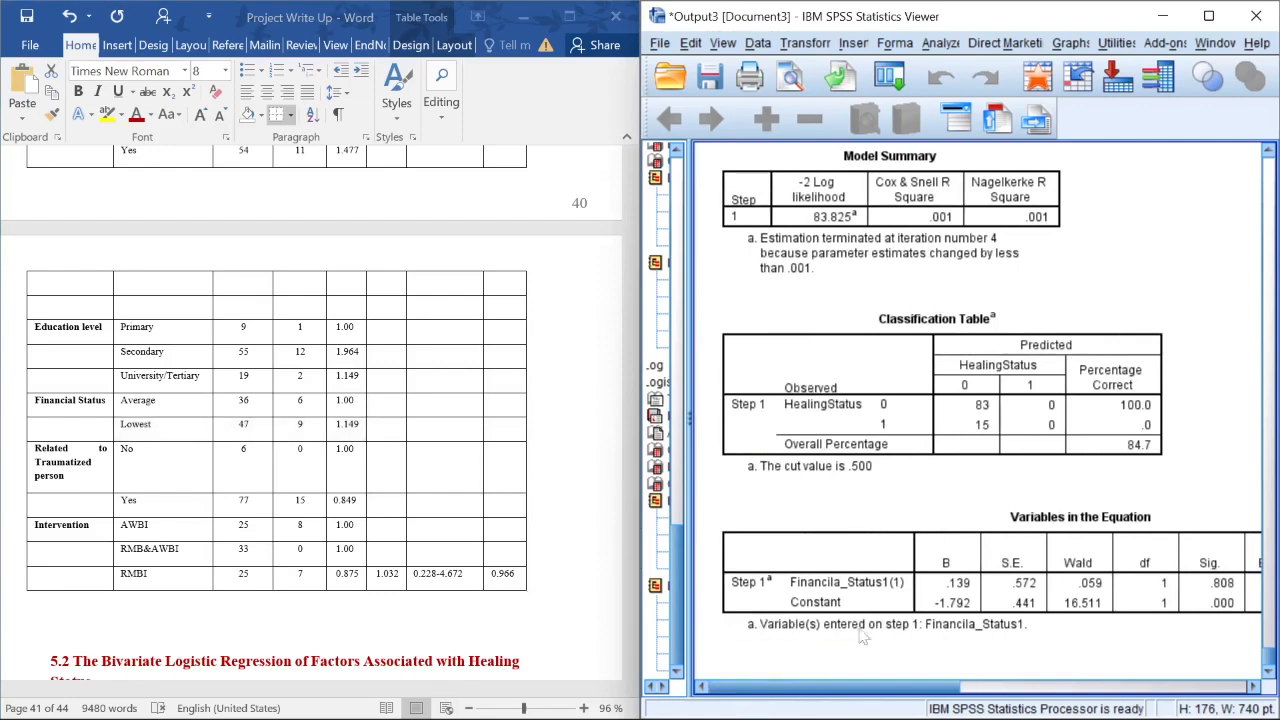
- Switch to the Stata Do-file Editor, examine the multi-factor logistic command for HealingStatus on line 35, and return to the SPSS output
mouse_move(790, 715)
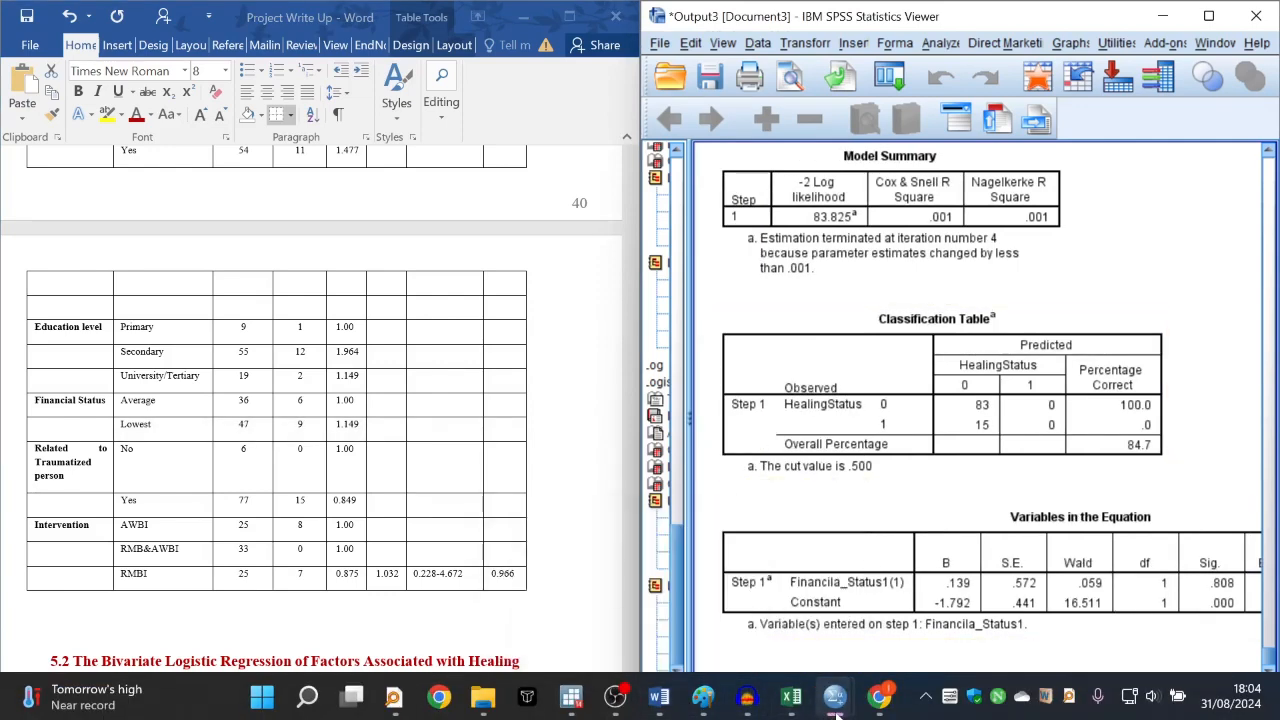
mouse_move(574, 708)
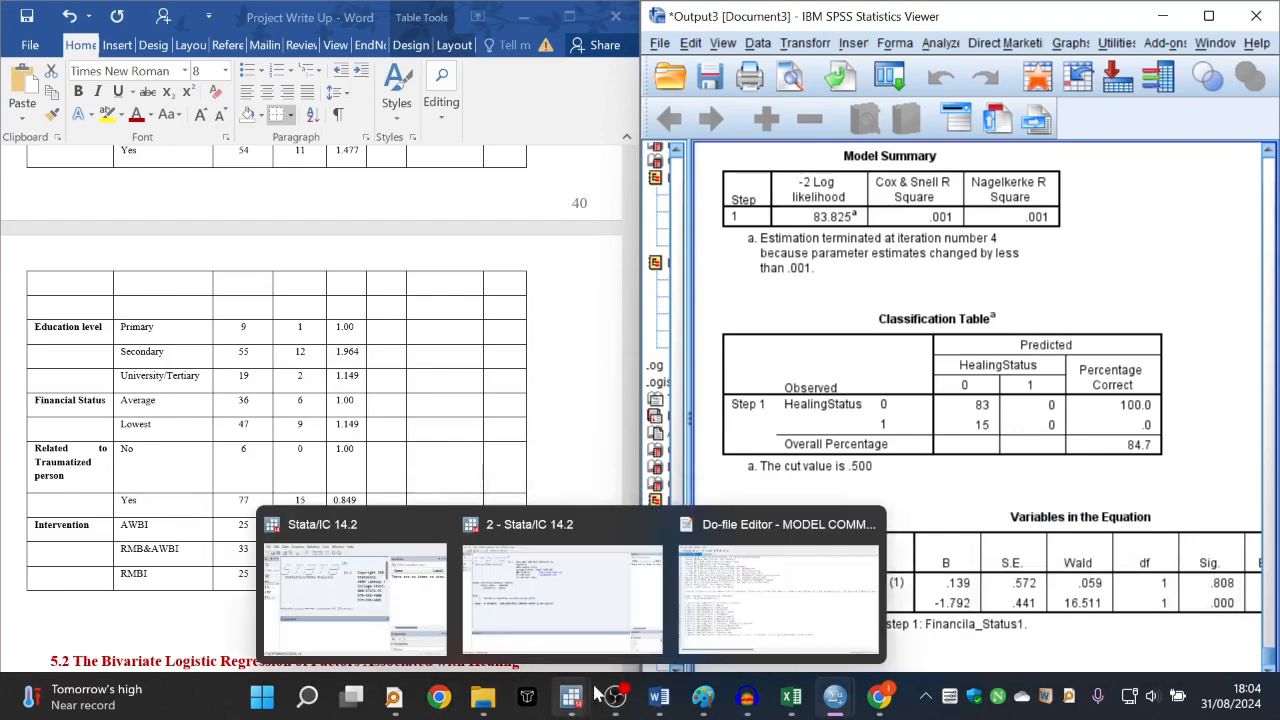
click(785, 598)
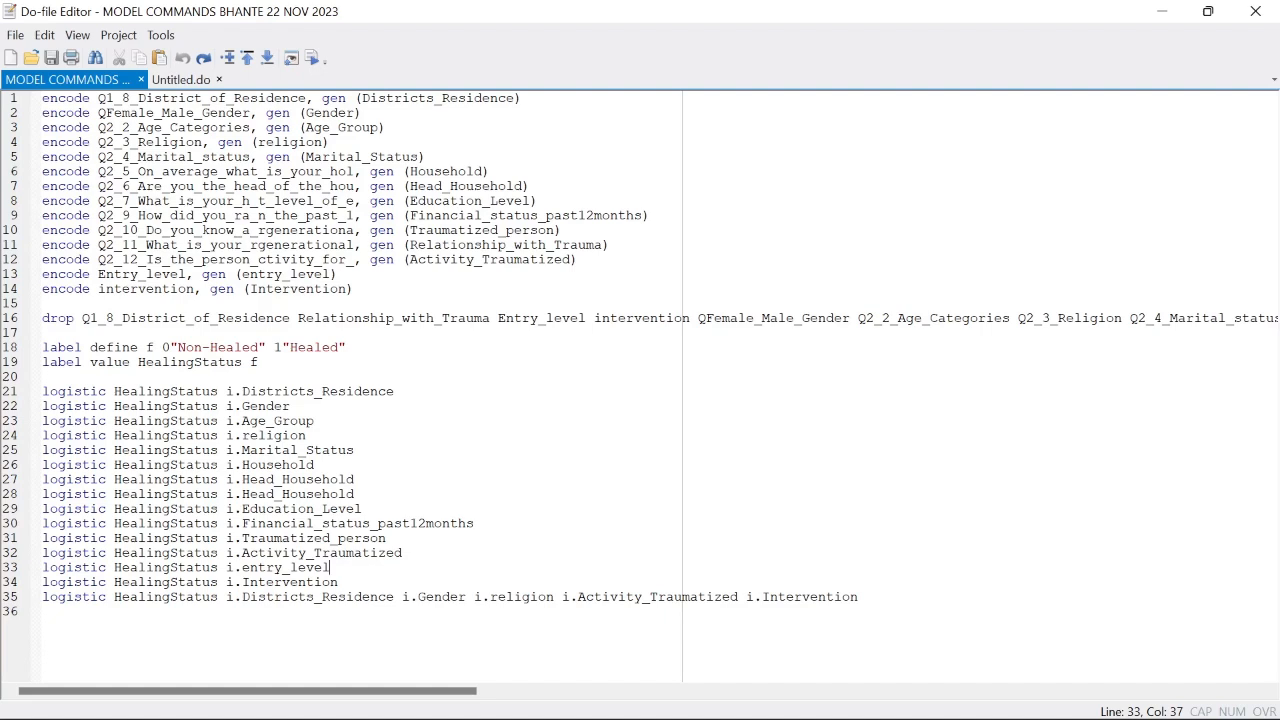
triple_click(785, 597)
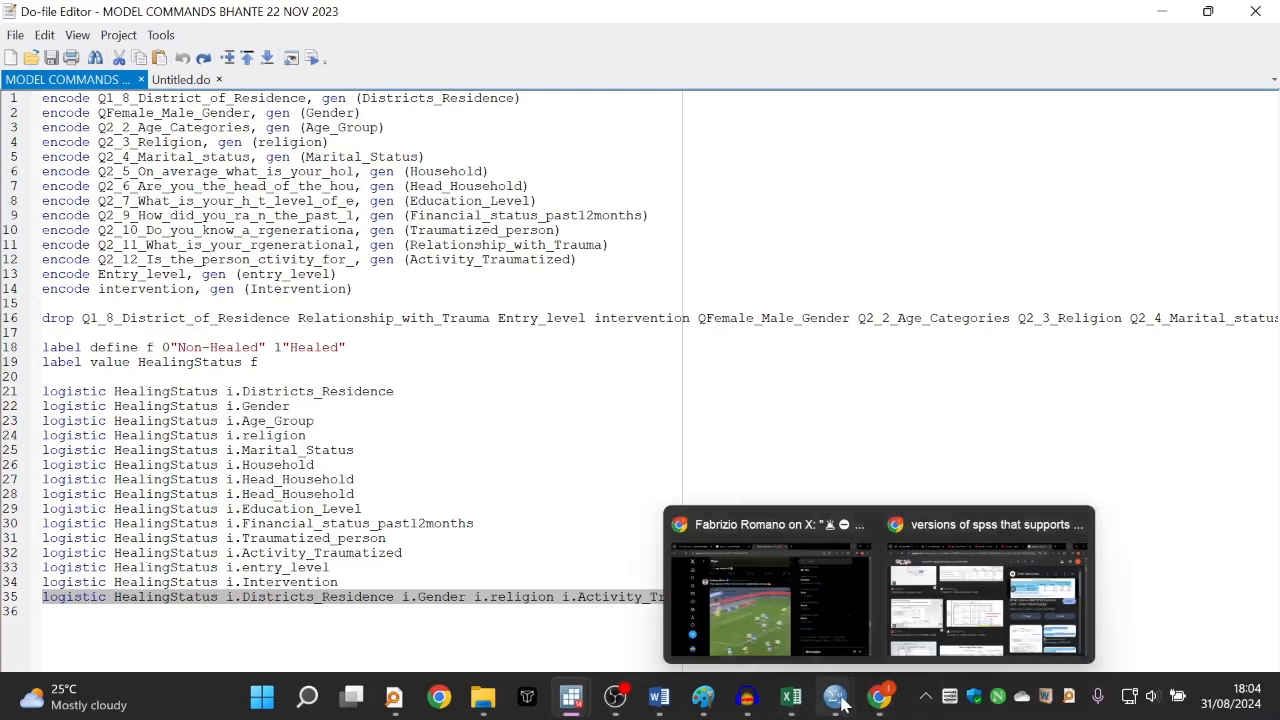
mouse_move(836, 700)
click(1127, 600)
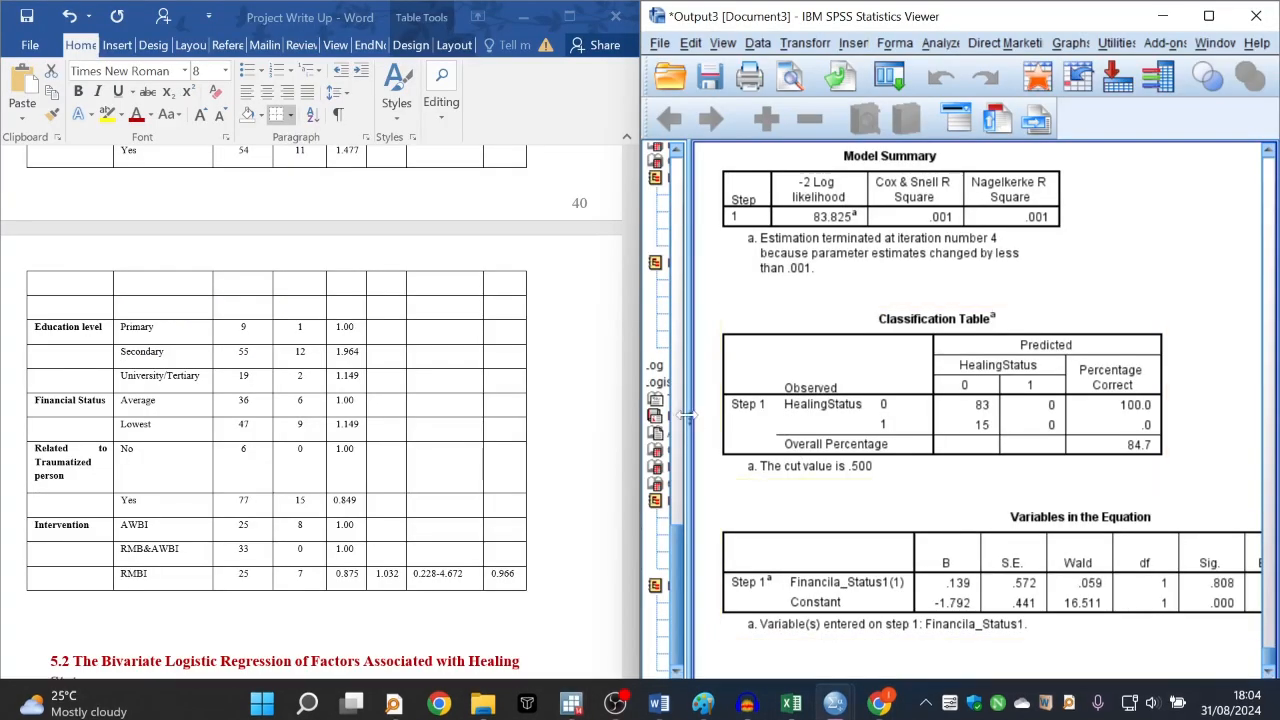
- Examine the AOR column of Table 55 in Word, identifying which factors have adjusted odds ratios, confidence intervals and p-values
scroll(440, 500, up, 15)
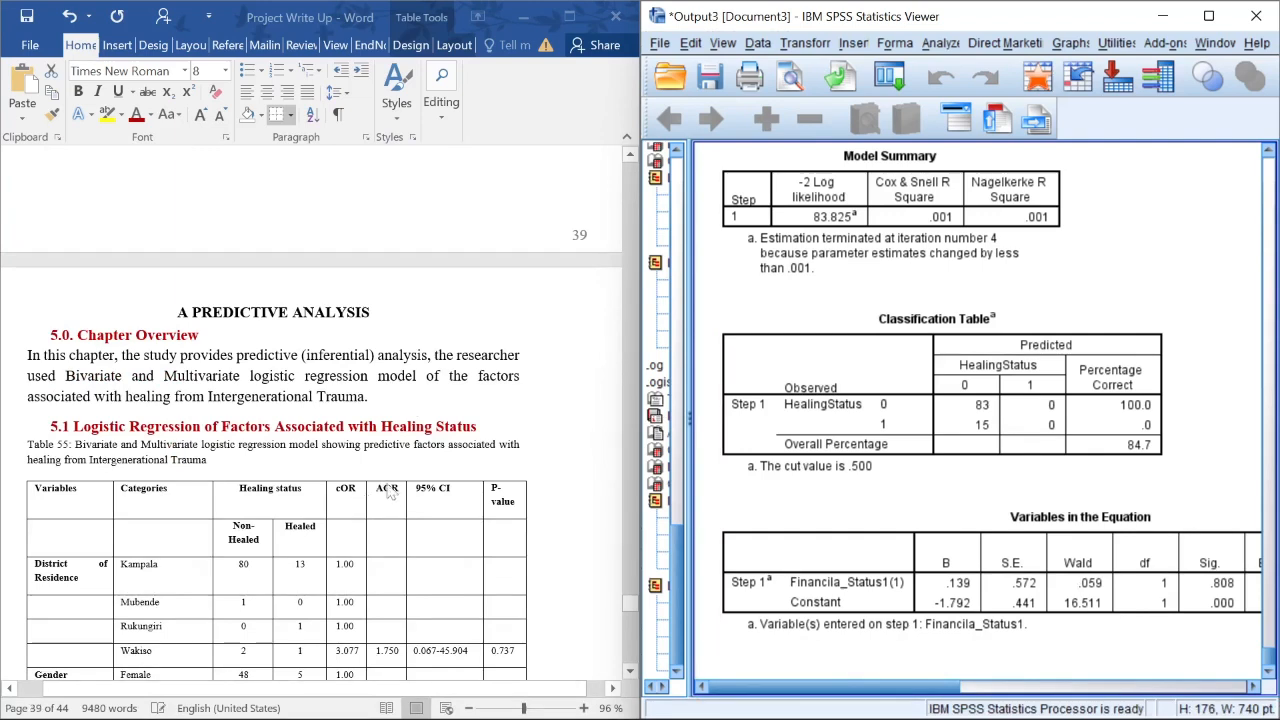
click(390, 490)
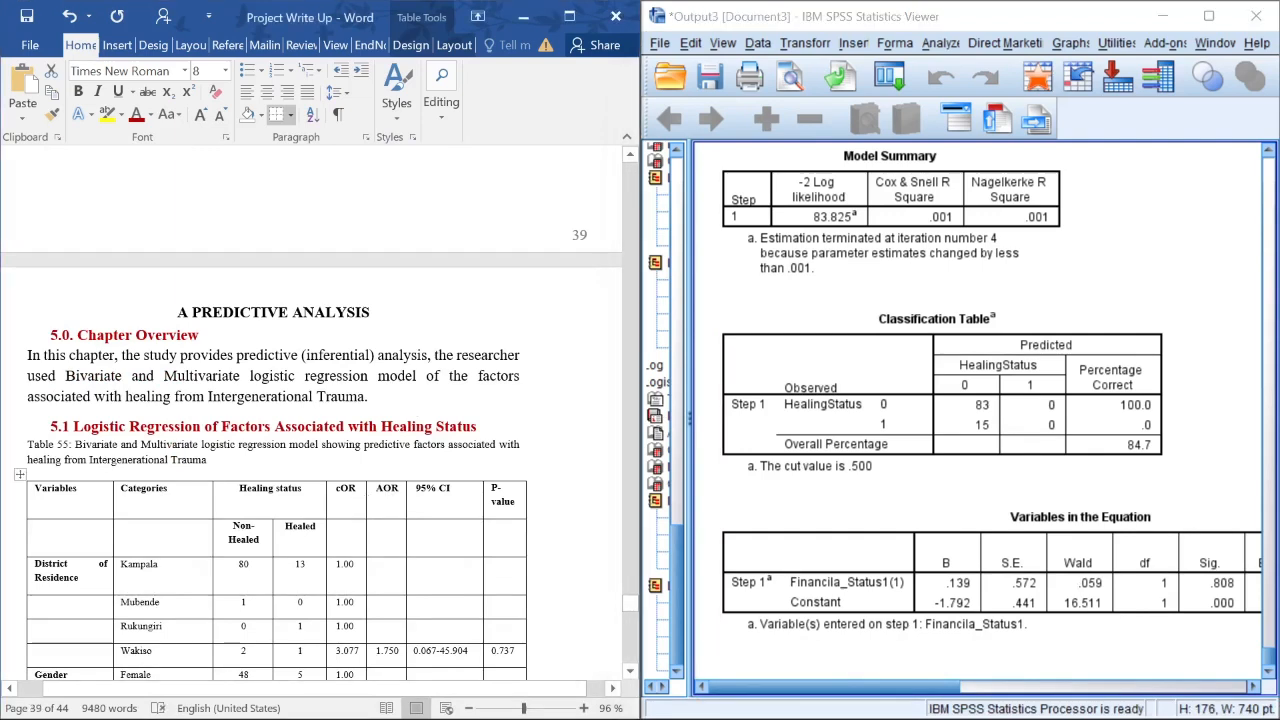
double_click(387, 489)
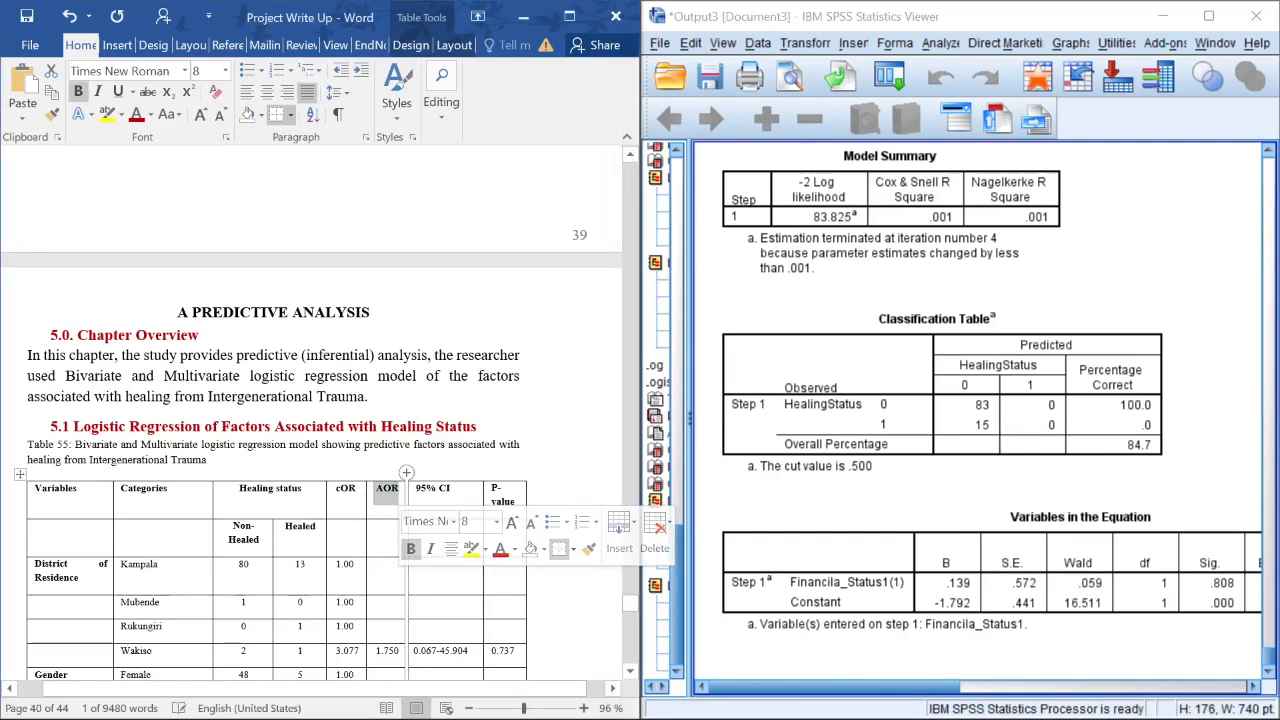
scroll(320, 450, down, 4)
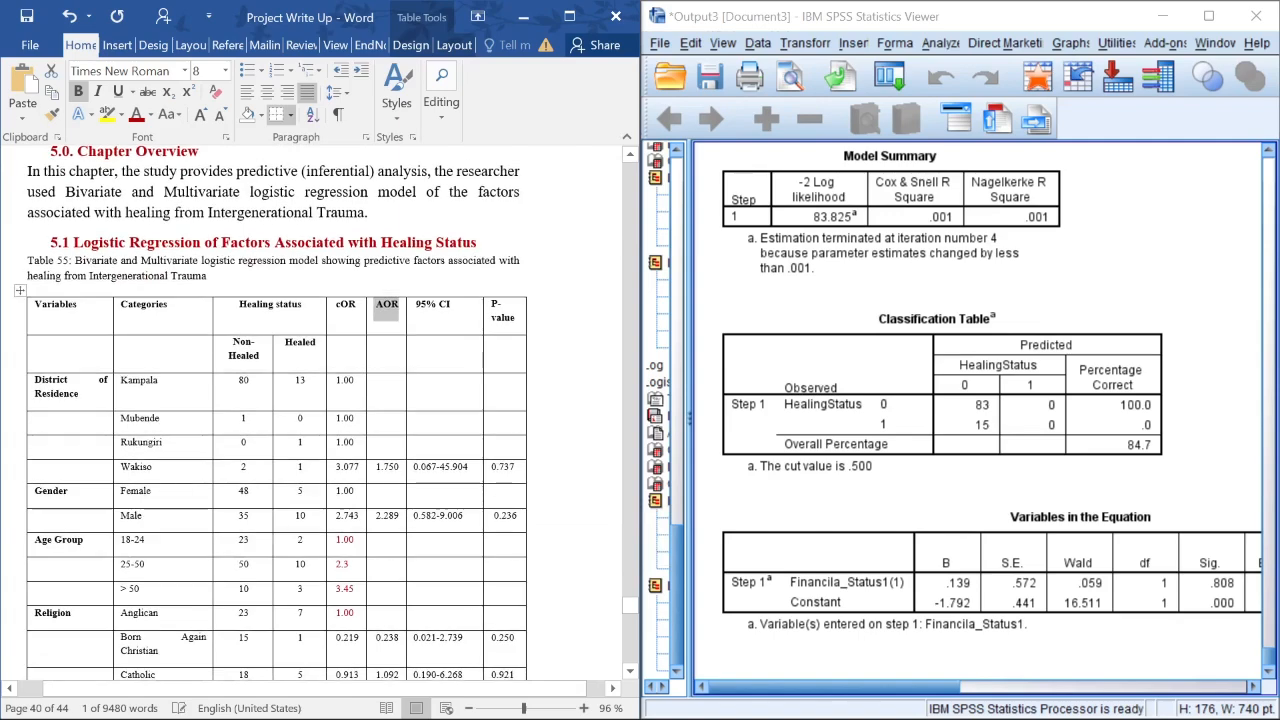
scroll(320, 450, down, 4)
mouse_move(835, 693)
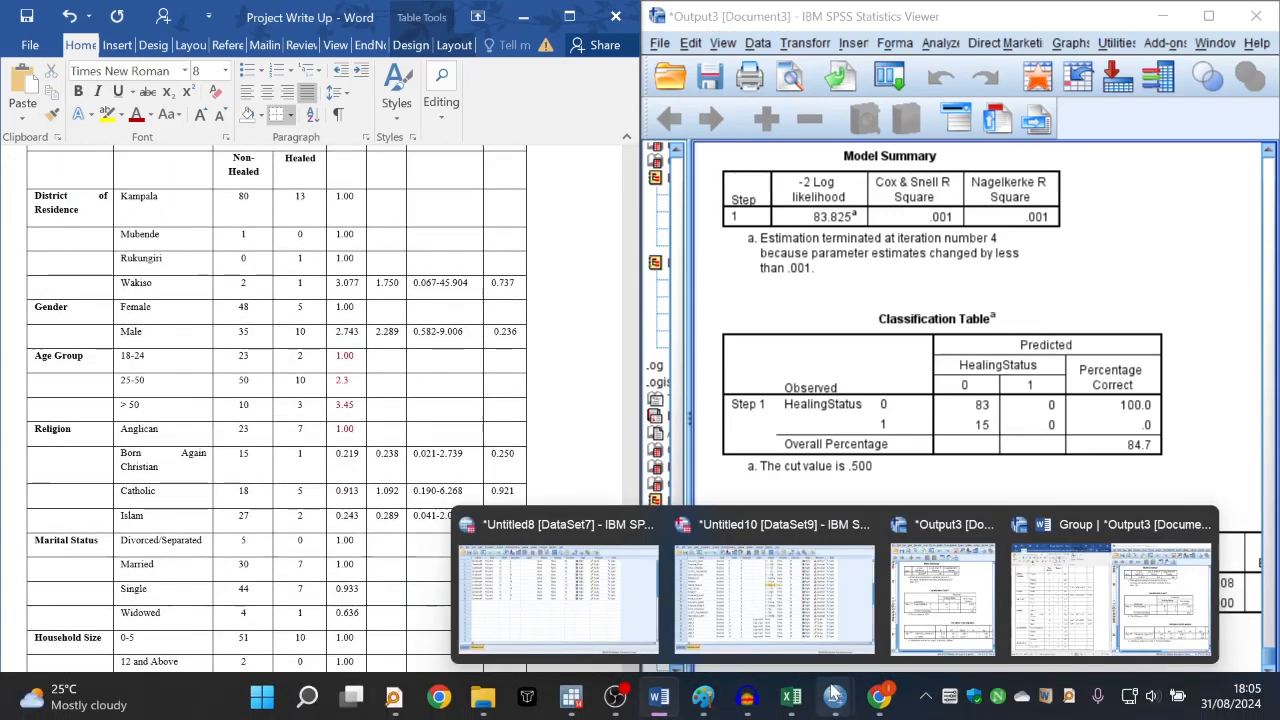
- Switch to the Stata Do-file Editor and examine each covariate in the multi-factor logistic command for HealingStatus on line 35
mouse_move(571, 696)
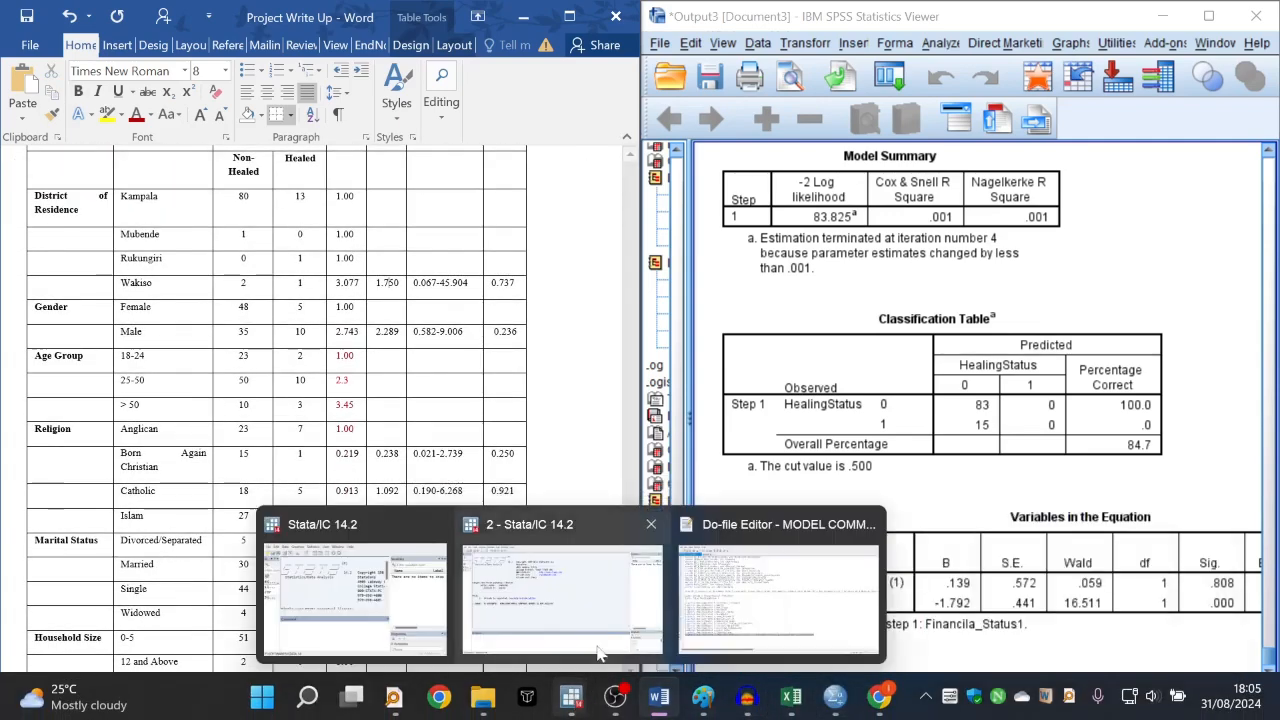
click(770, 600)
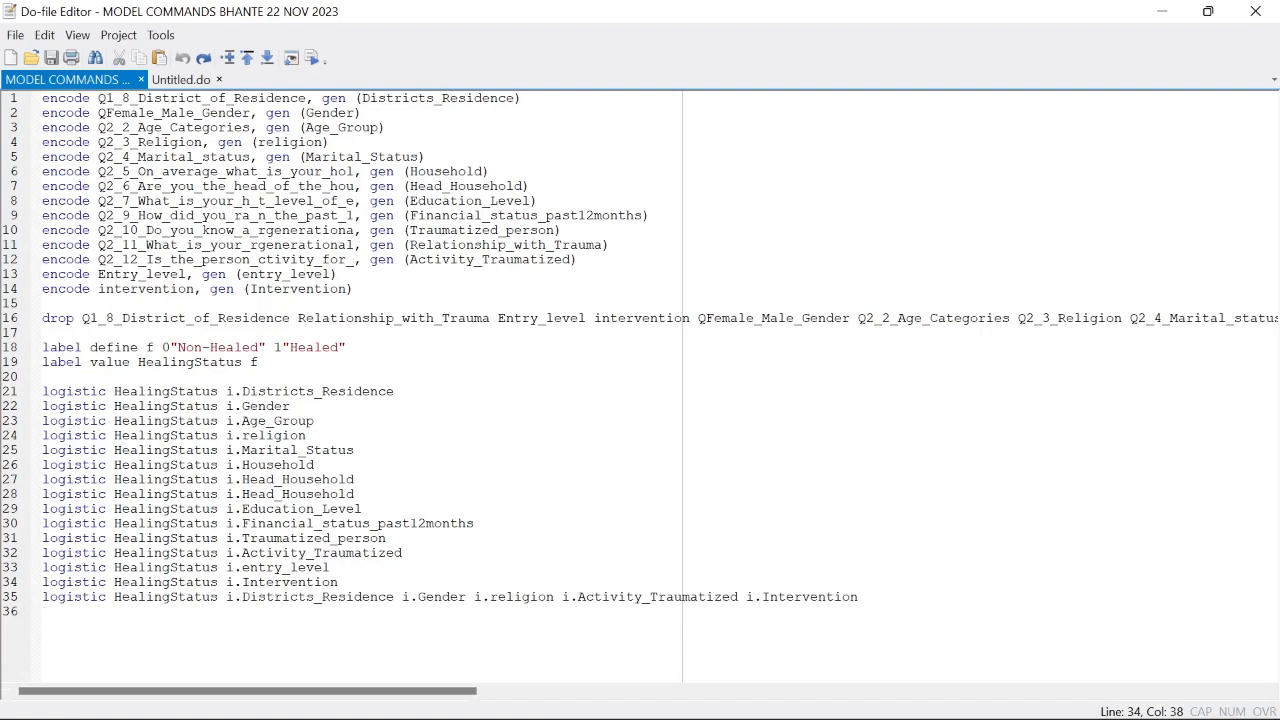
key(Down)
key(Home)
key(shift+Right)
key(shift+Right)
key(shift+Right)
key(shift+Right)
key(shift+Right)
key(shift+Right)
key(shift+Right)
key(shift+Right)
key(shift+Right)
key(shift+Right)
key(shift+Right)
key(shift+Right)
key(shift+Right)
key(shift+Right)
key(shift+Right)
key(Down)
key(shift+Down)
key(Up)
key(ctrl+Right)
key(ctrl+Right)
key(ctrl+Right)
key(ctrl+Right)
key(ctrl+Right)
key(ctrl+Right)
key(ctrl+Right)
key(ctrl+shift+Right)
key(ctrl+shift+Right)
key(ctrl+shift+Right)
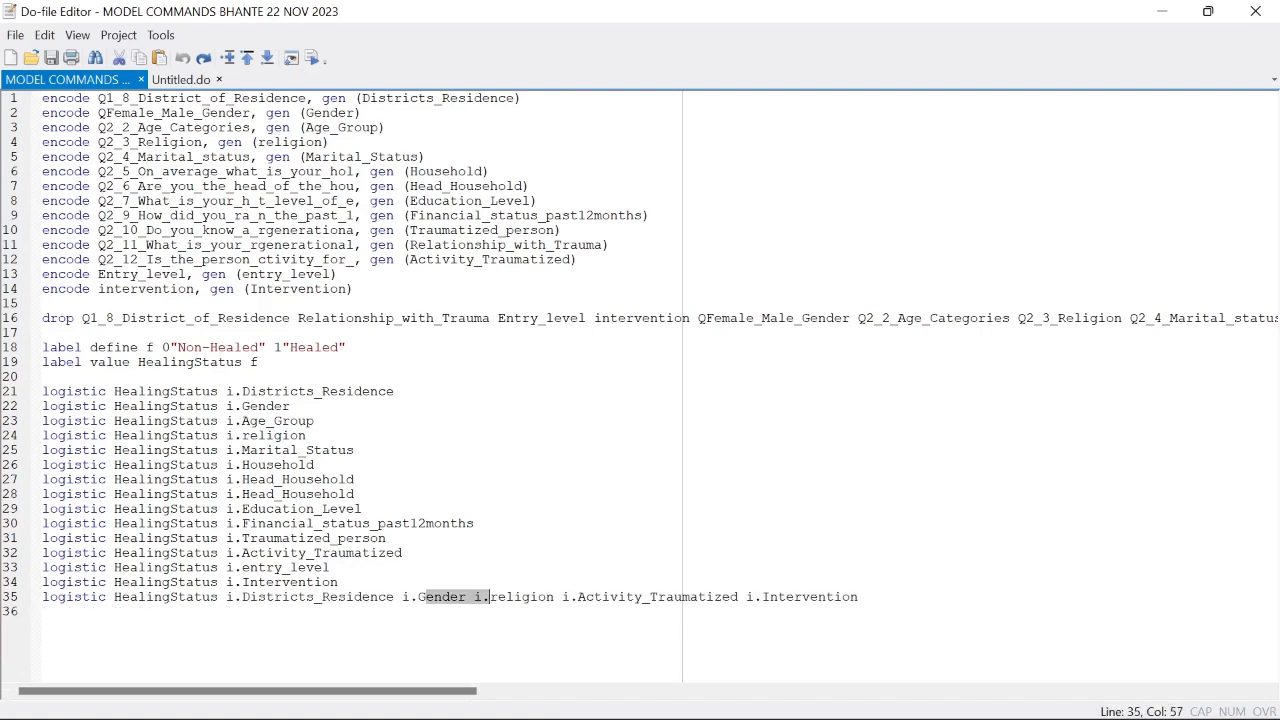
key(Right)
key(ctrl+shift+Right)
key(ctrl+Right)
key(ctrl+Right)
key(shift+Right)
key(shift+Right)
key(shift+Right)
key(shift+Right)
key(shift+Right)
key(shift+Right)
key(shift+Right)
key(shift+Right)
key(shift+Right)
key(shift+Right)
key(shift+Right)
key(shift+Right)
key(shift+Right)
key(shift+Right)
key(shift+Right)
key(shift+Right)
key(shift+Right)
key(shift+Right)
key(shift+Right)
key(shift+Right)
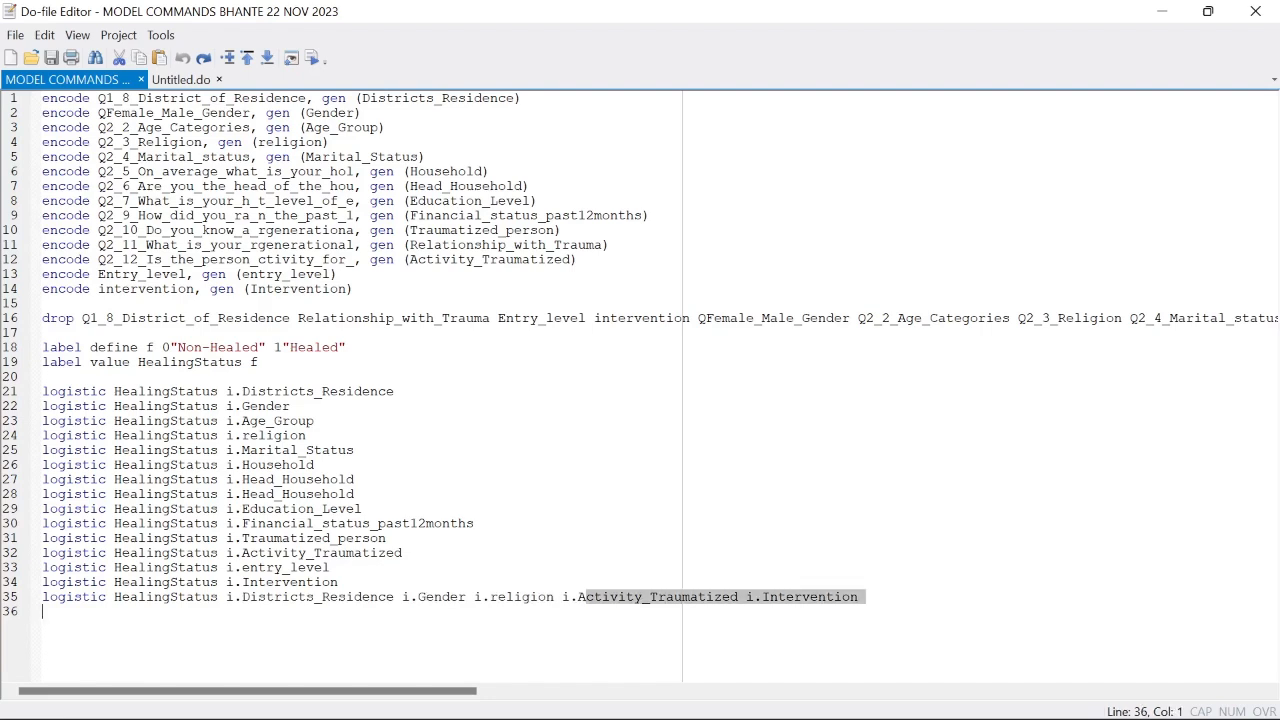
key(shift+Left)
key(shift+Left)
key(shift+Left)
key(shift+Left)
key(shift+Left)
key(shift+Left)
key(shift+Left)
key(shift+Left)
key(shift+Left)
key(shift+Left)
key(shift+Left)
key(shift+Left)
key(shift+Left)
key(shift+Left)
key(shift+Left)
click(648, 597)
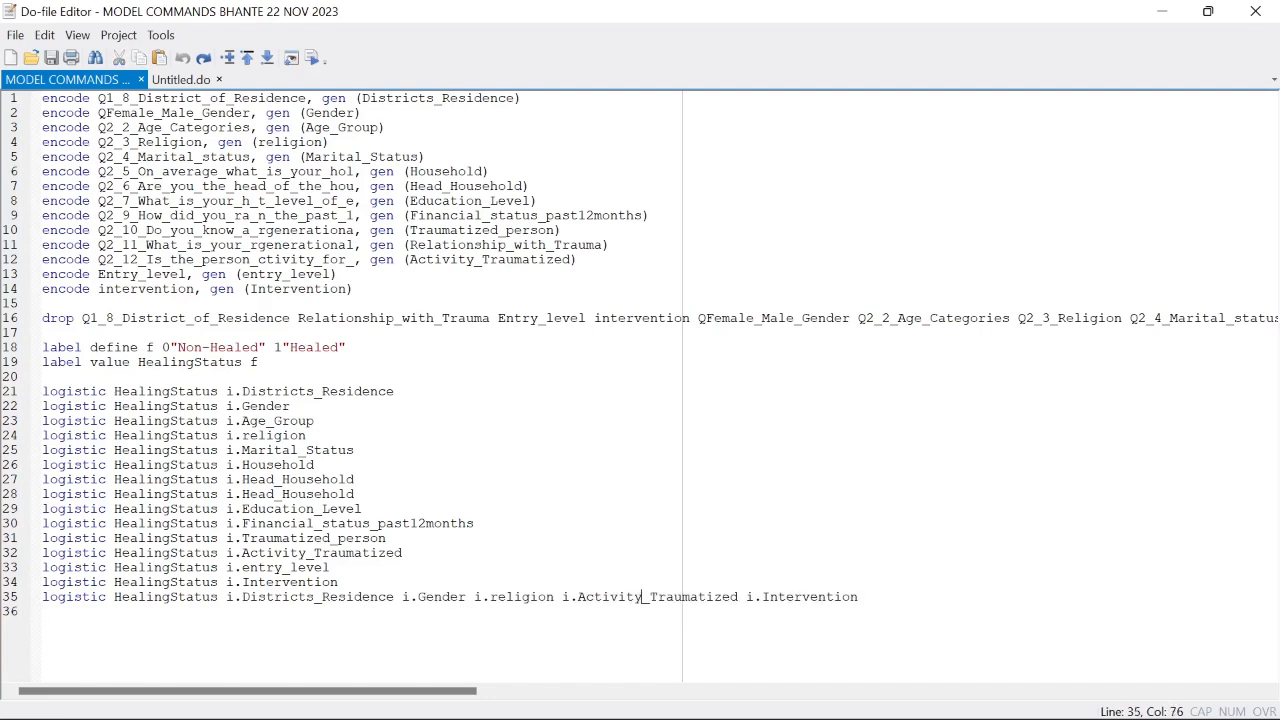
key(shift+Right)
key(shift+Right)
key(shift+Right)
key(shift+Right)
key(shift+Right)
key(shift+Right)
key(shift+Right)
key(shift+Right)
key(shift+Right)
key(shift+Right)
key(shift+Right)
key(shift+Right)
key(shift+Right)
key(shift+Right)
key(shift+Right)
key(shift+Right)
key(shift+Right)
key(shift+Right)
key(shift+Right)
key(shift+Right)
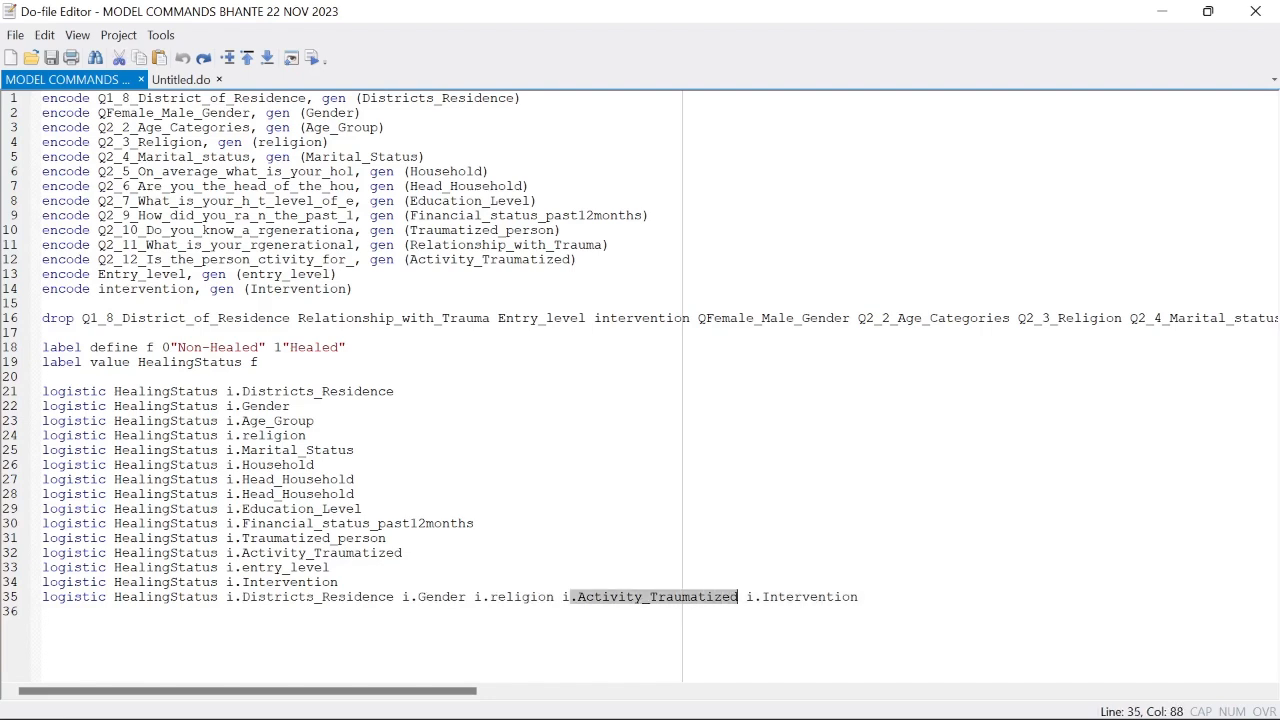
key(Up)
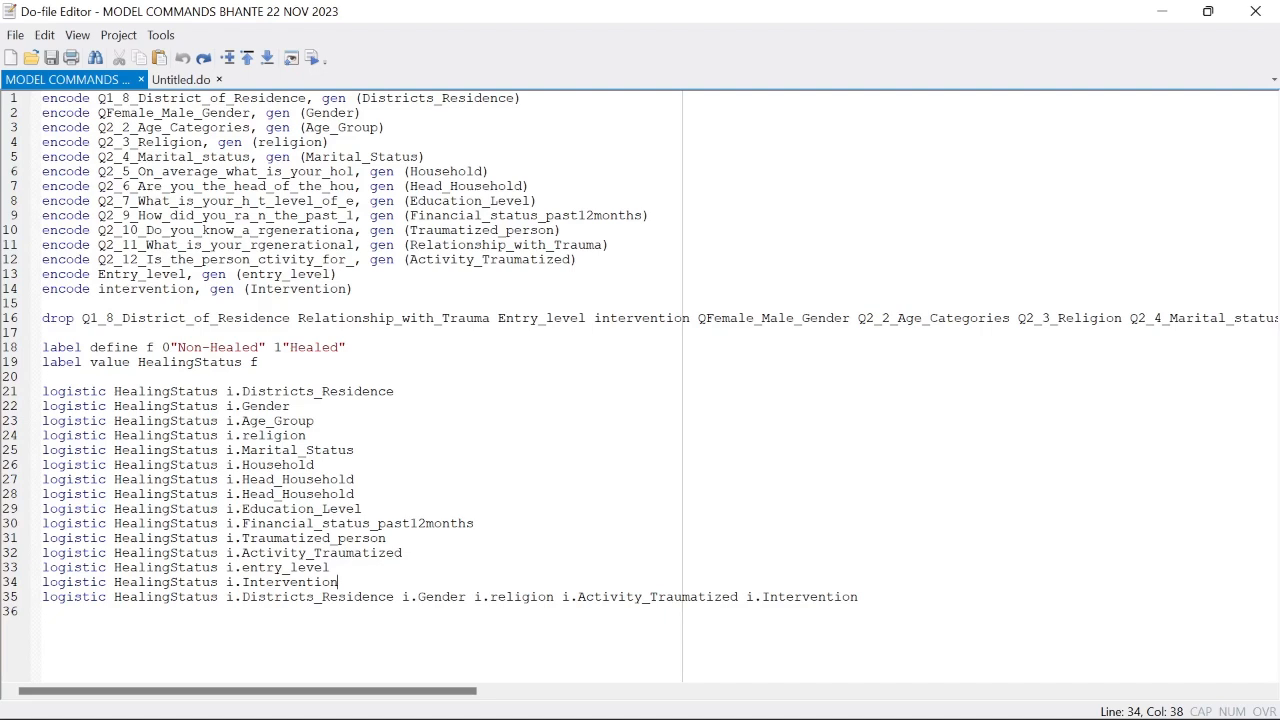
key(Down)
key(End)
key(shift+Left)
key(shift+Left)
key(shift+Left)
key(shift+Left)
key(shift+Left)
key(shift+Left)
key(shift+Left)
key(shift+Left)
key(shift+Left)
key(shift+Left)
key(shift+Left)
key(shift+Left)
key(shift+Left)
key(shift+Left)
key(Up)
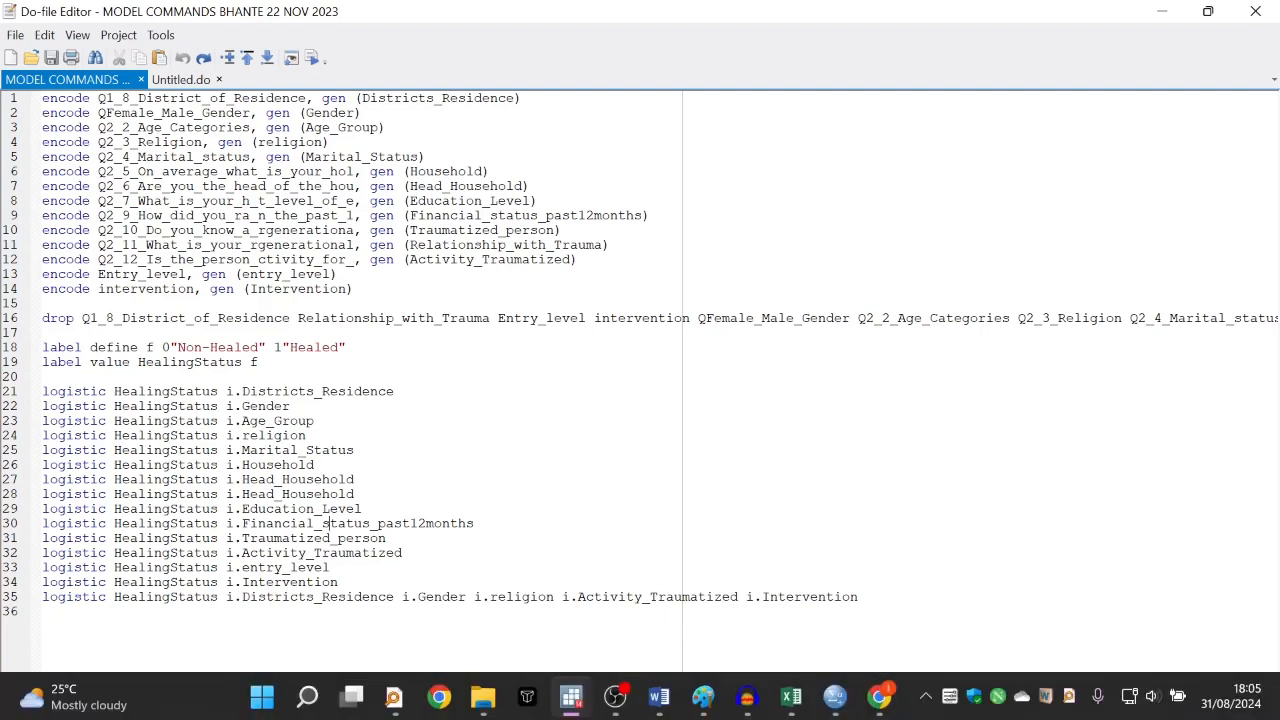
drag(227, 597, 346, 597)
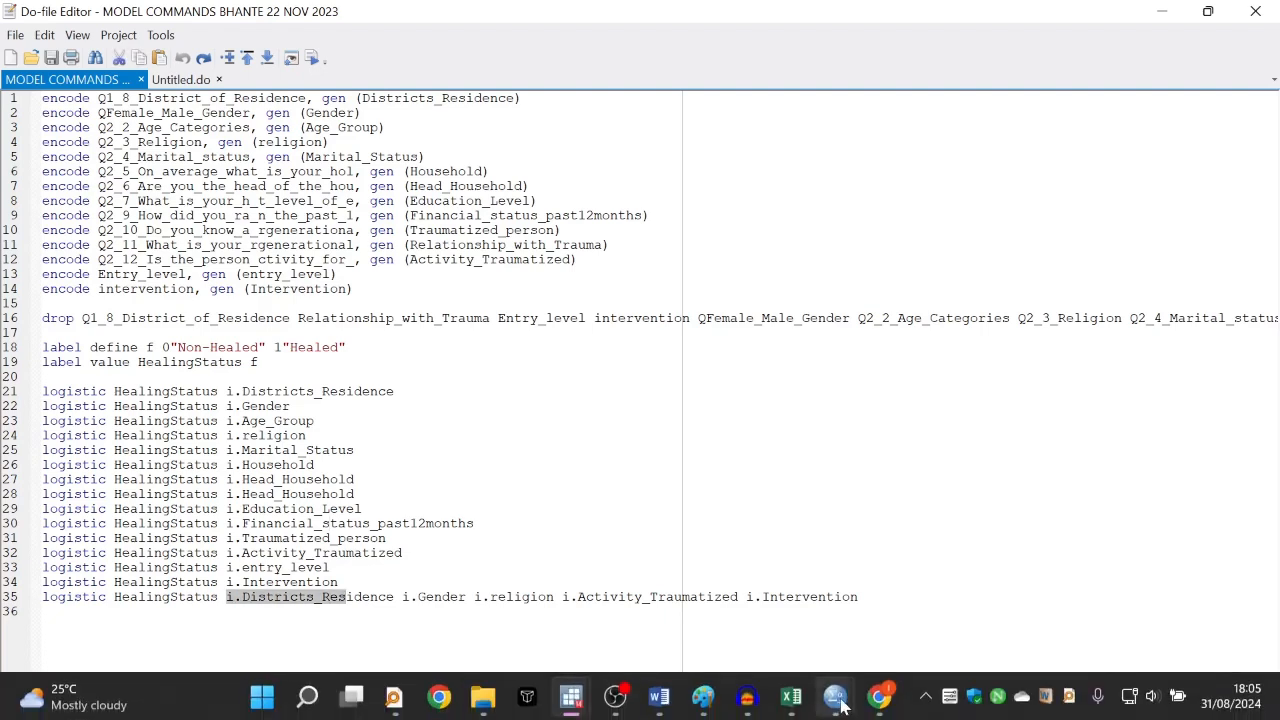
- Return to the SPSS output, open the Binary Logistic regression setup and remove Financila_Status1 from the covariates
mouse_move(835, 697)
click(987, 610)
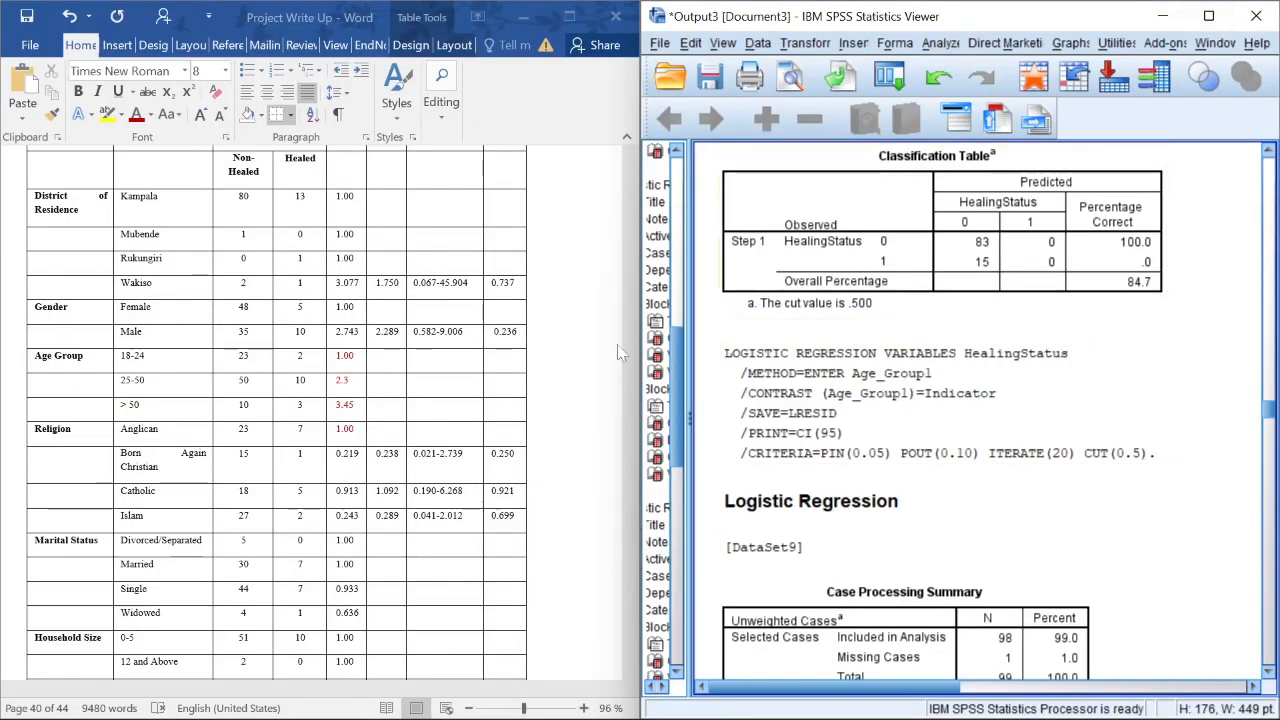
scroll(464, 420, down, 3)
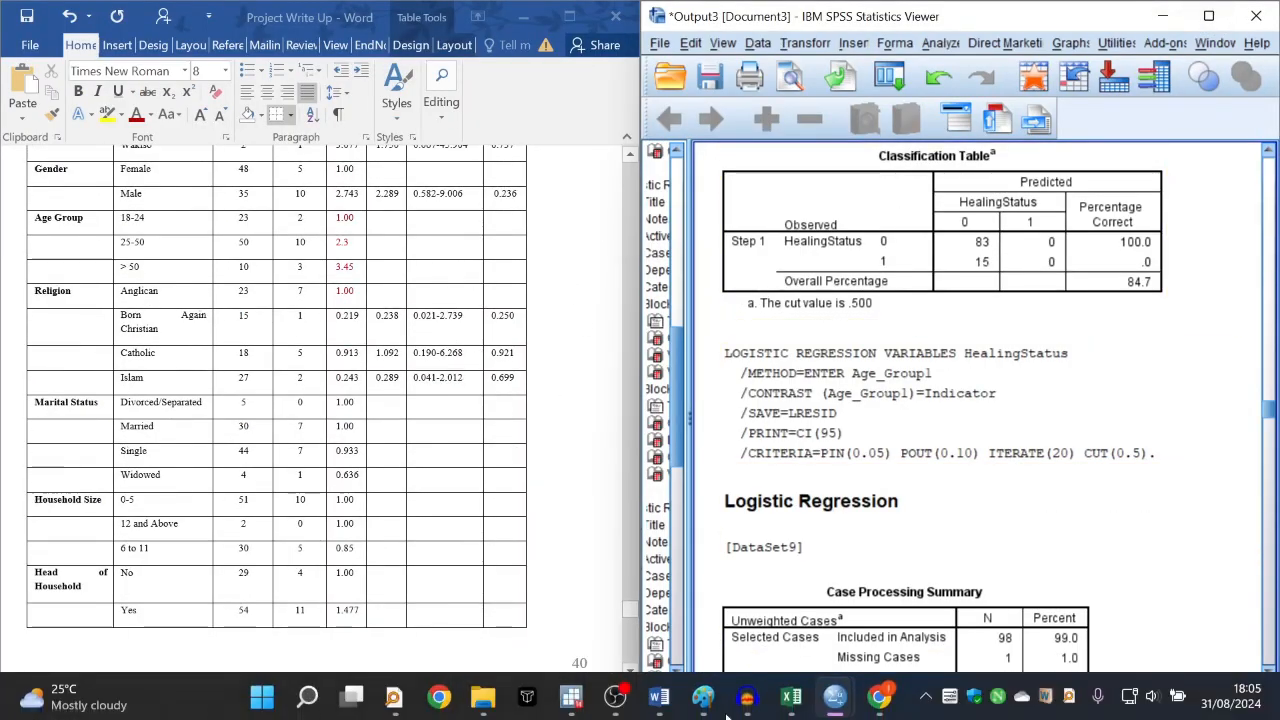
click(1208, 16)
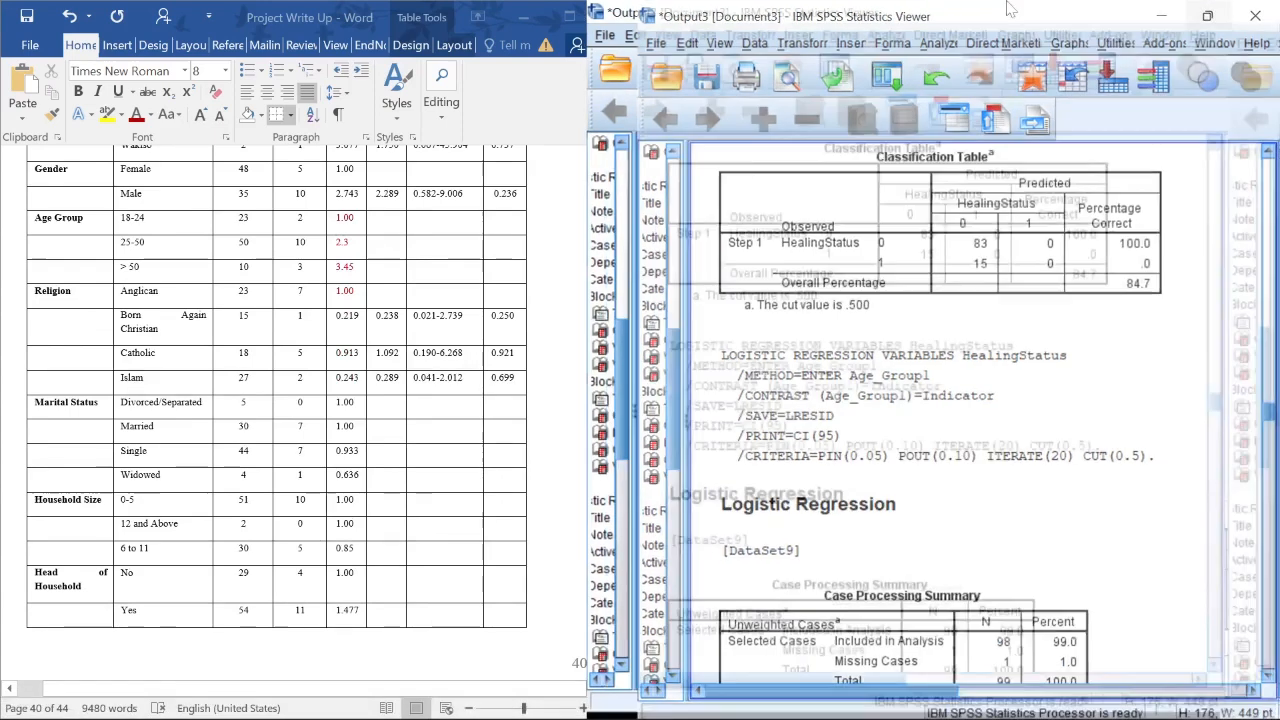
click(384, 37)
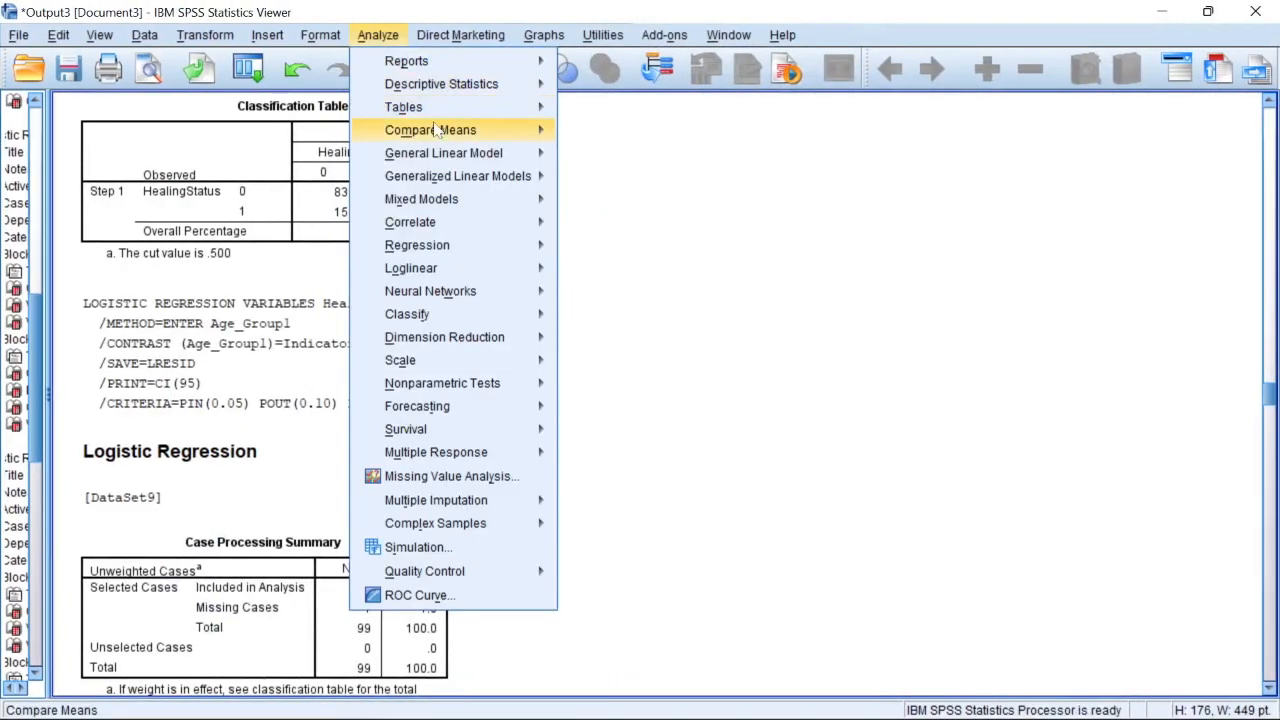
mouse_move(418, 252)
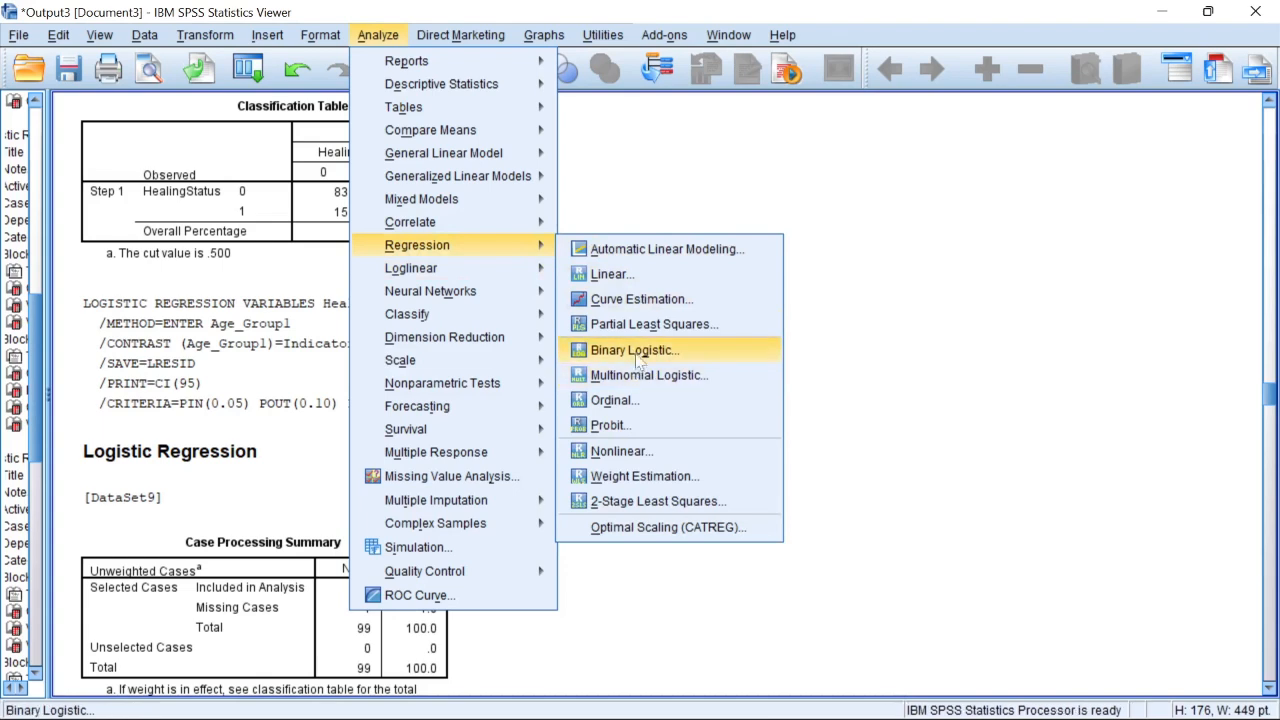
click(636, 350)
click(956, 258)
click(864, 279)
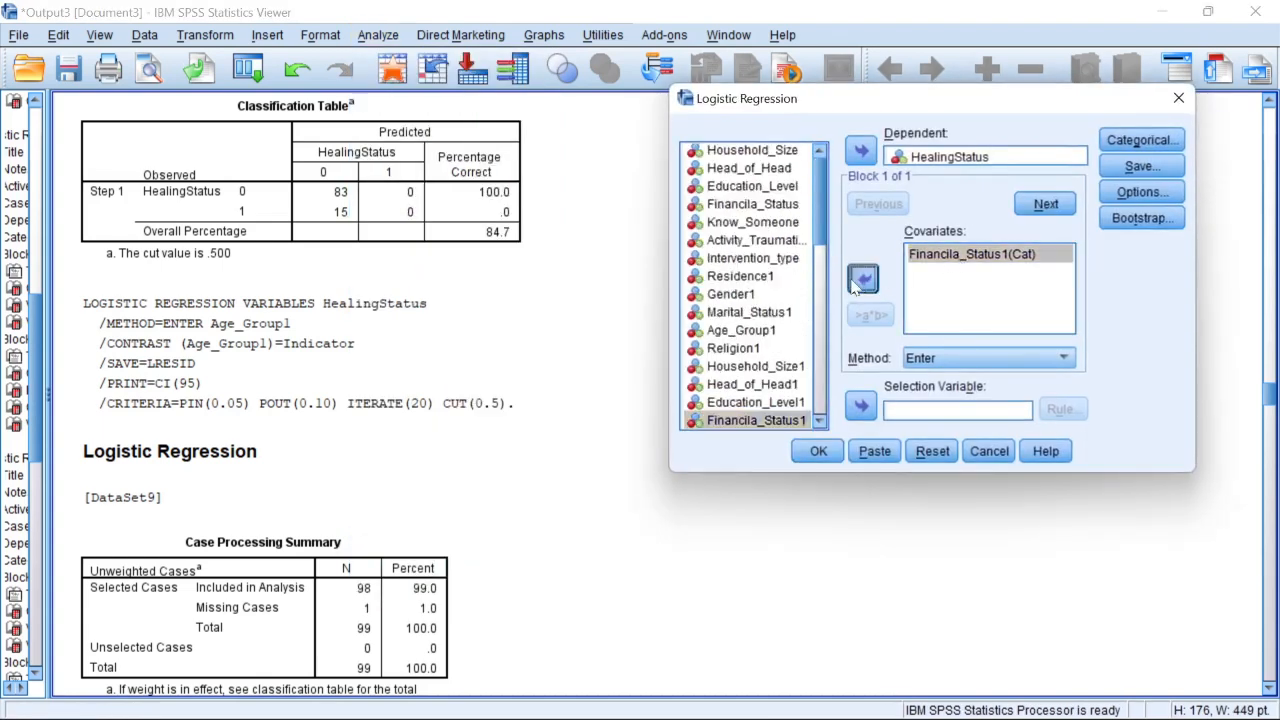
- Add Residence1 as the first covariate of the HealingStatus regression
drag(818, 318, 820, 384)
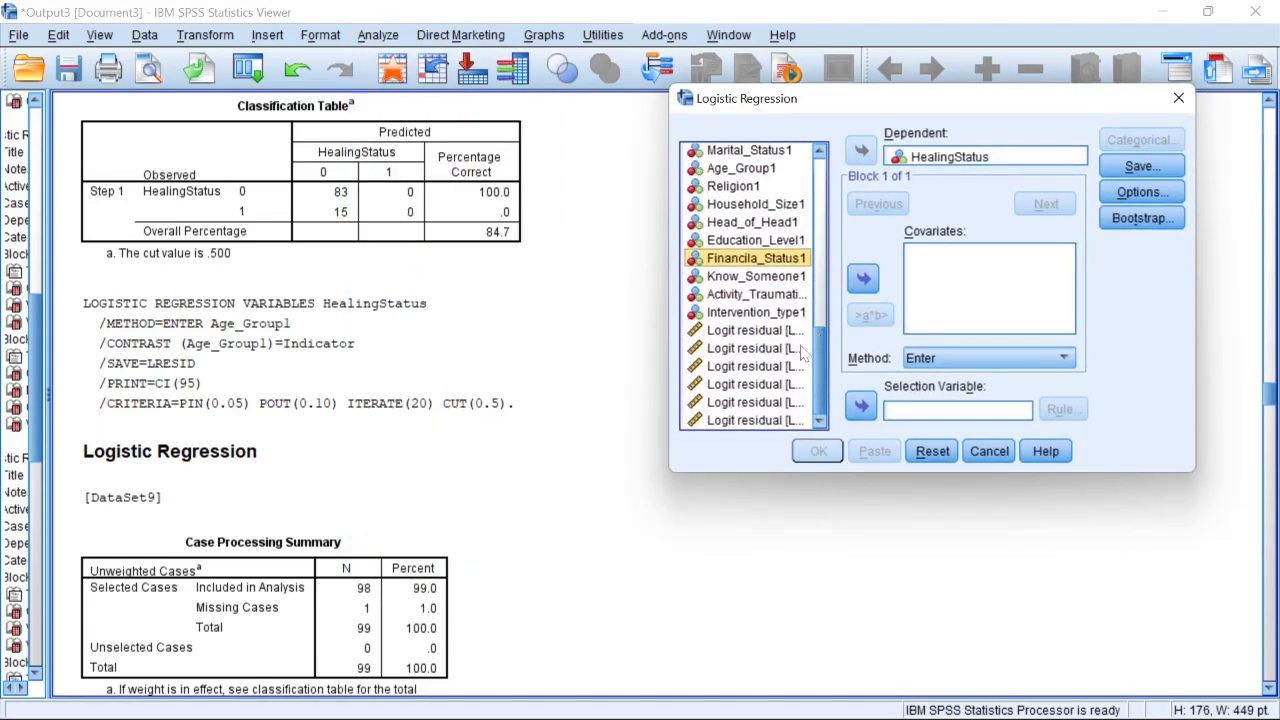
scroll(812, 370, up, 2)
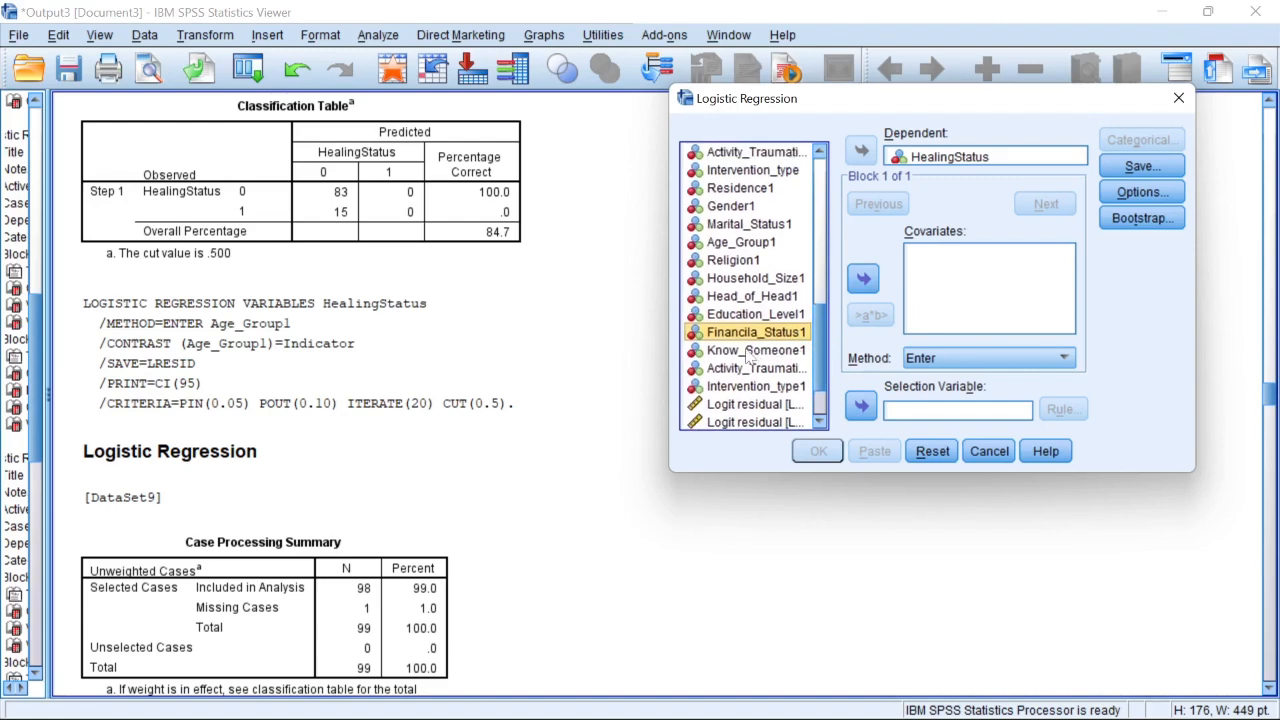
click(800, 352)
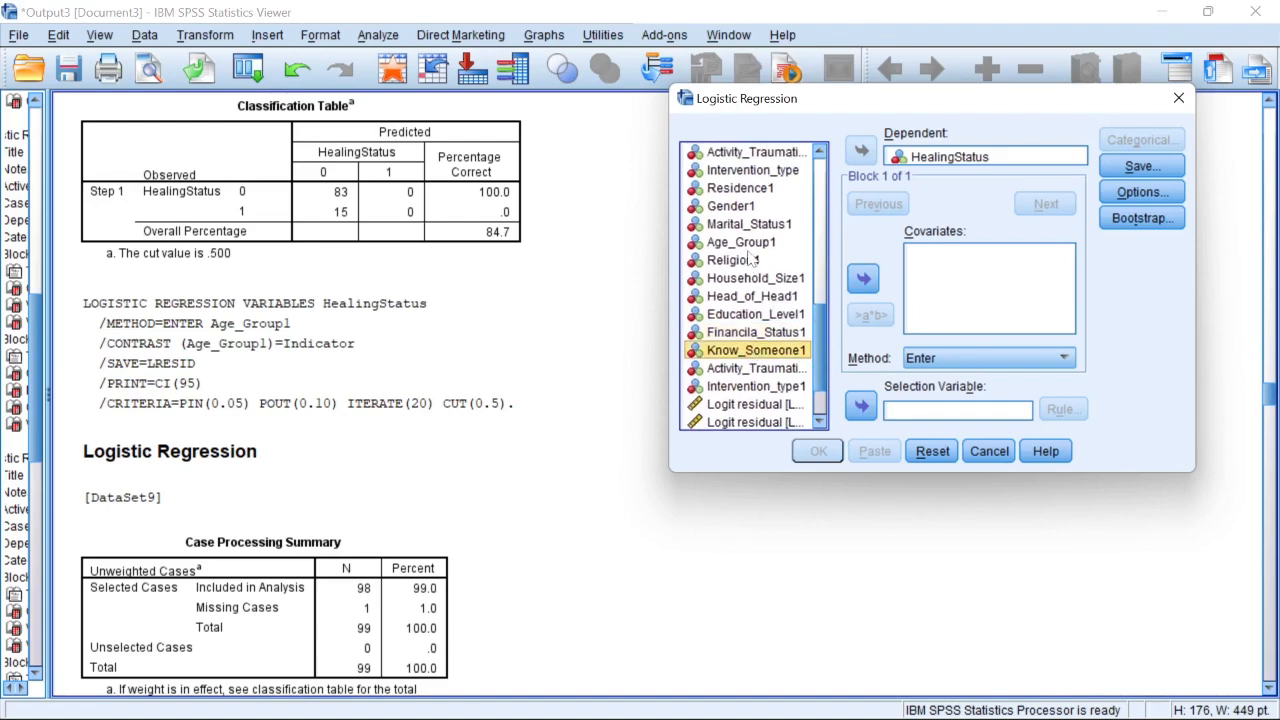
click(747, 243)
click(744, 225)
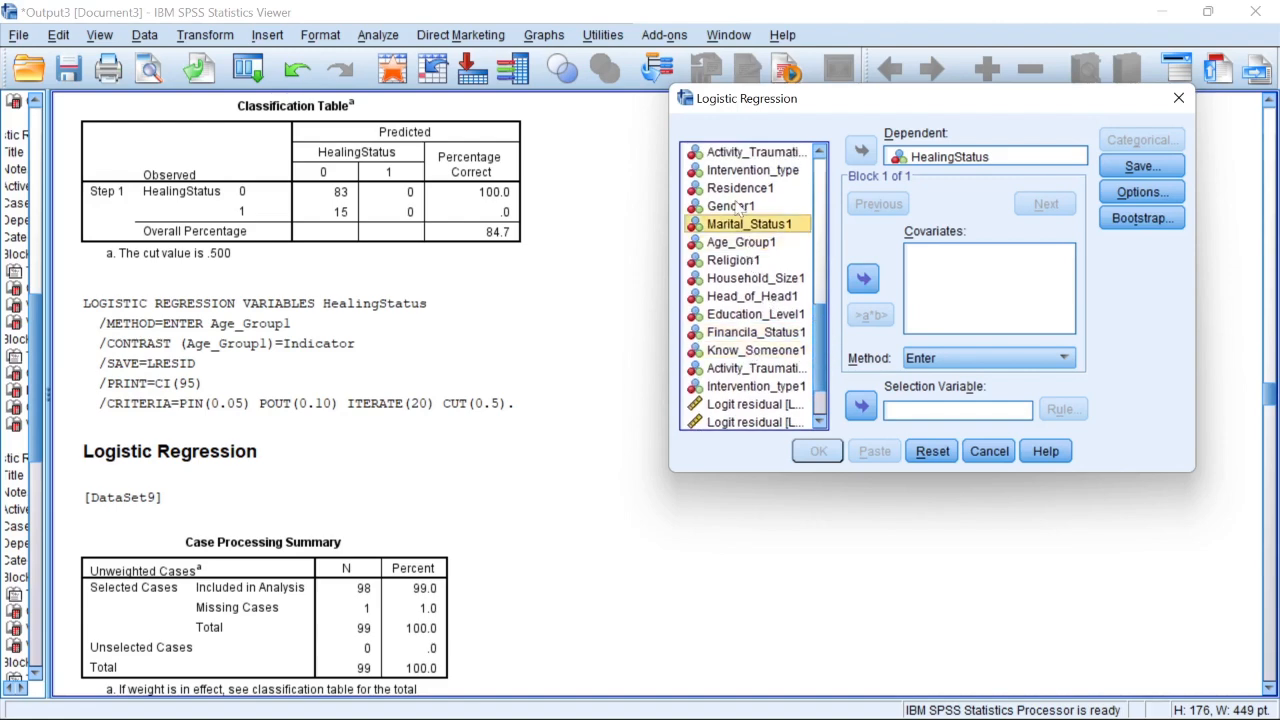
click(740, 189)
click(864, 280)
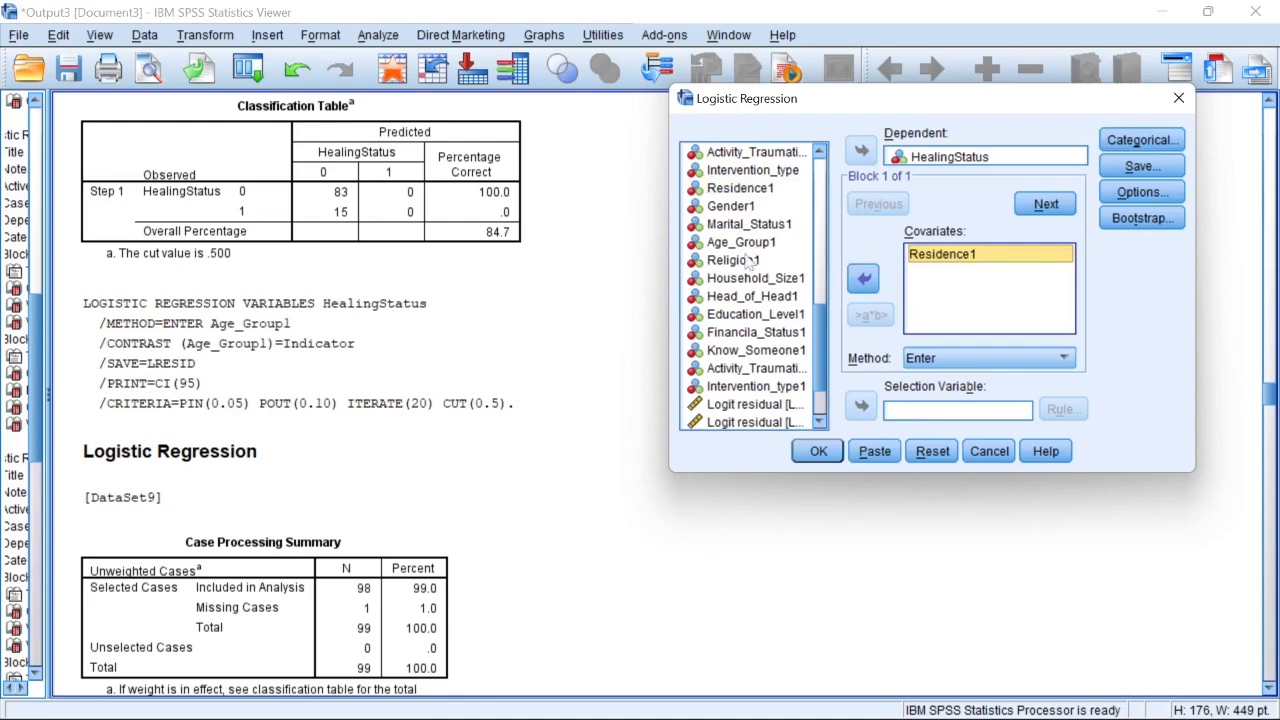
click(733, 260)
click(864, 279)
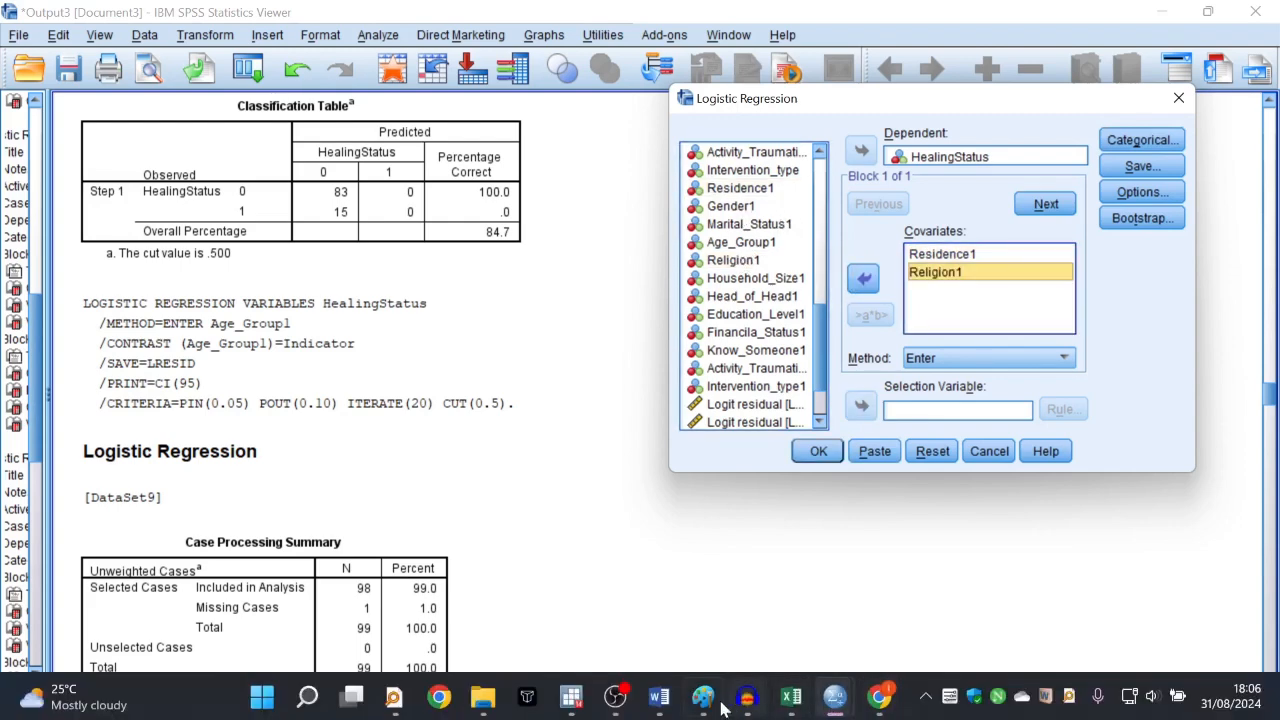
mouse_move(573, 700)
click(765, 613)
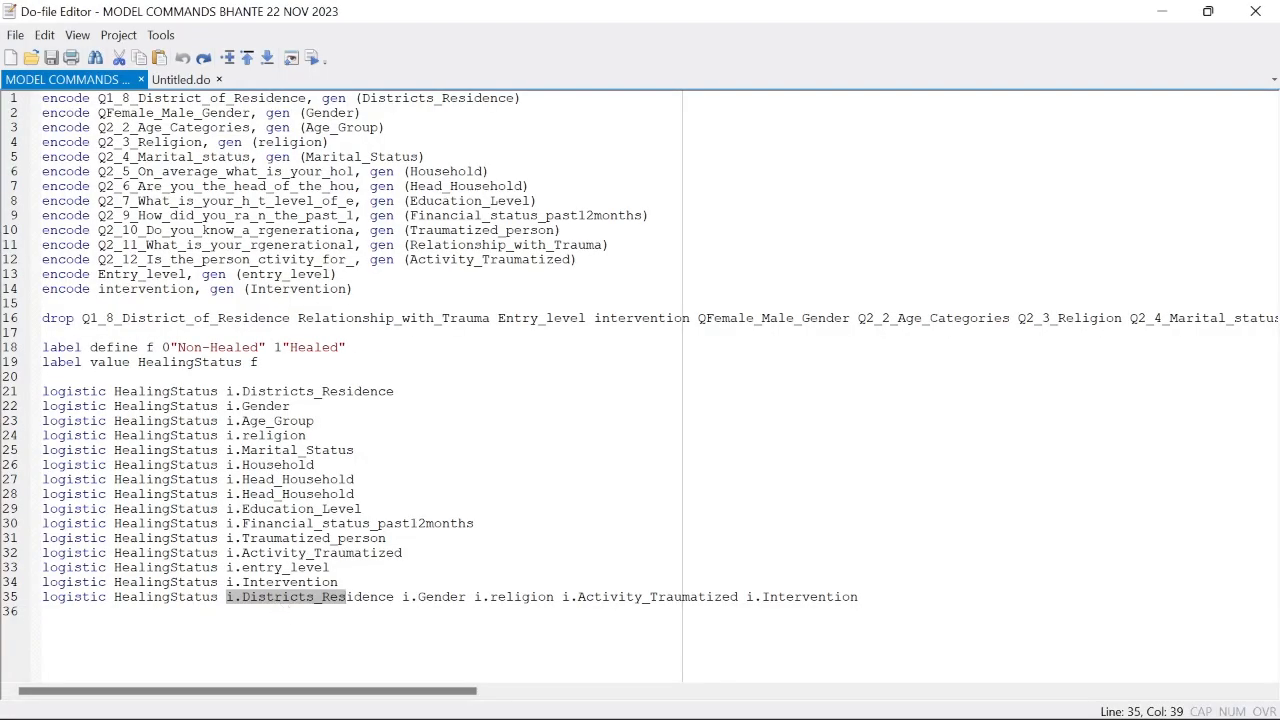
click(42, 611)
click(1161, 11)
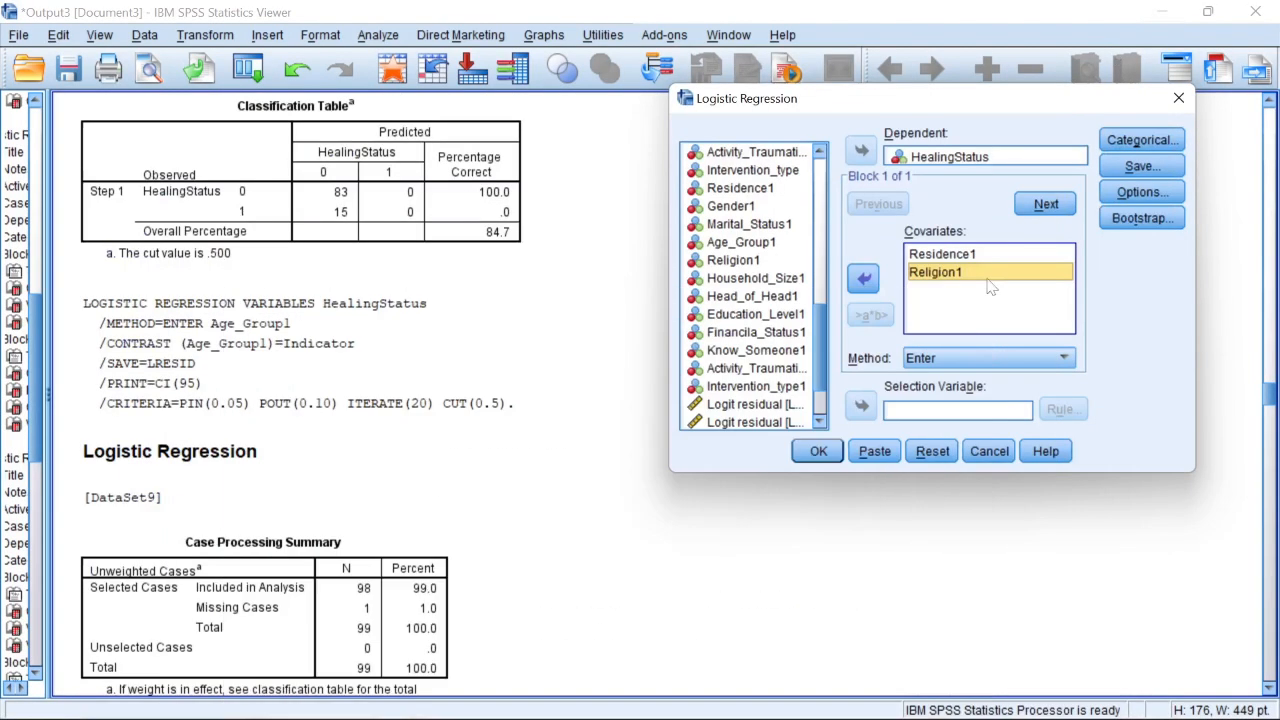
click(863, 278)
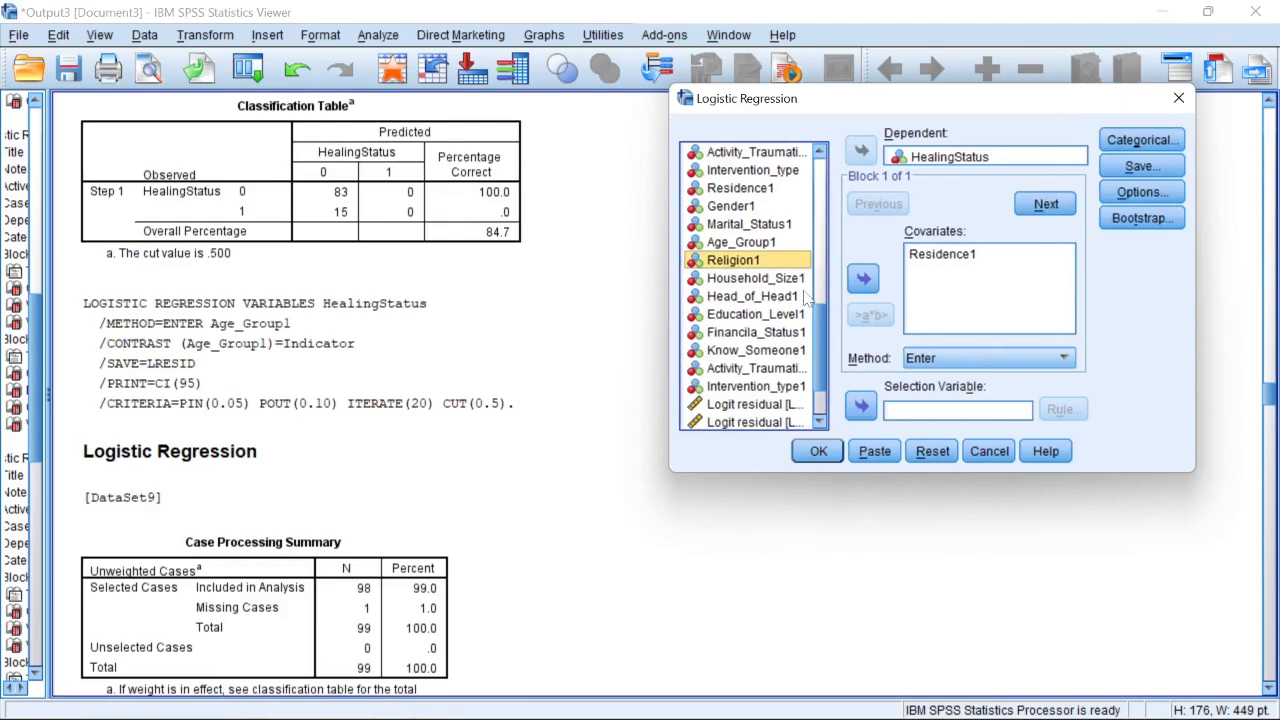
- Add Gender1, Religion1, Activity_Traumatized1 and Intervention_type1 to the covariates after Residence1
click(752, 243)
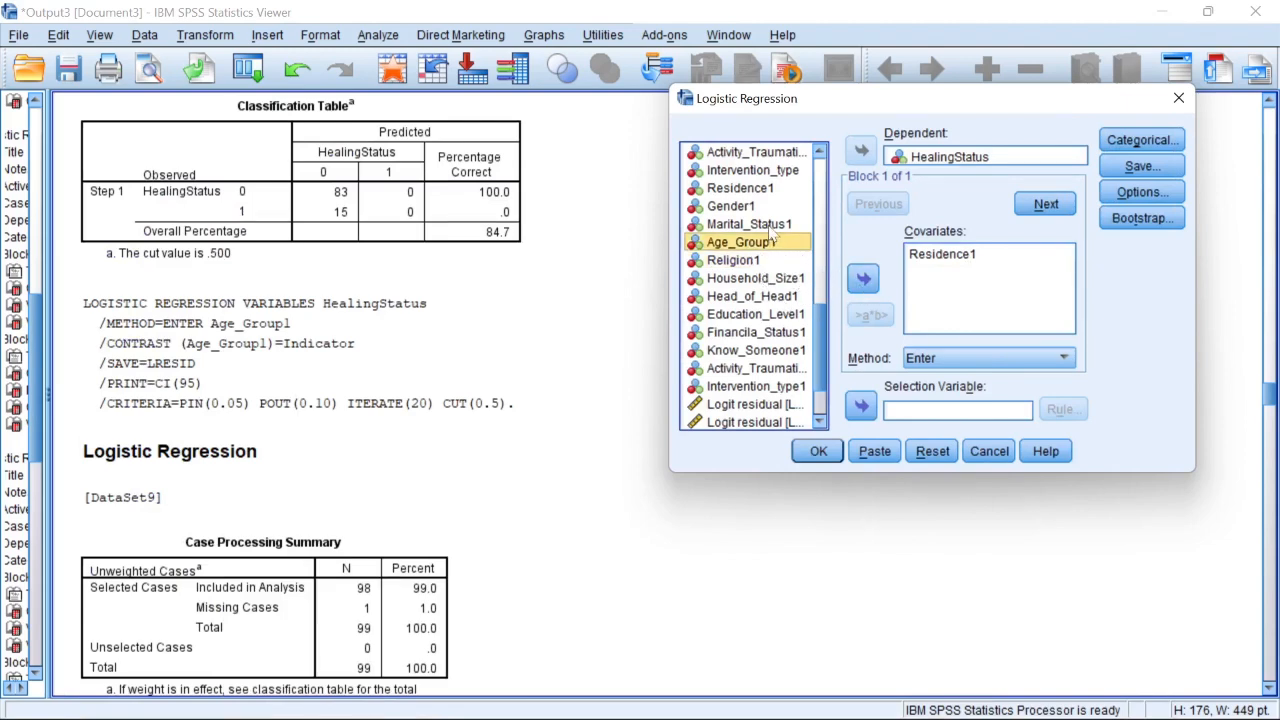
click(731, 206)
click(863, 278)
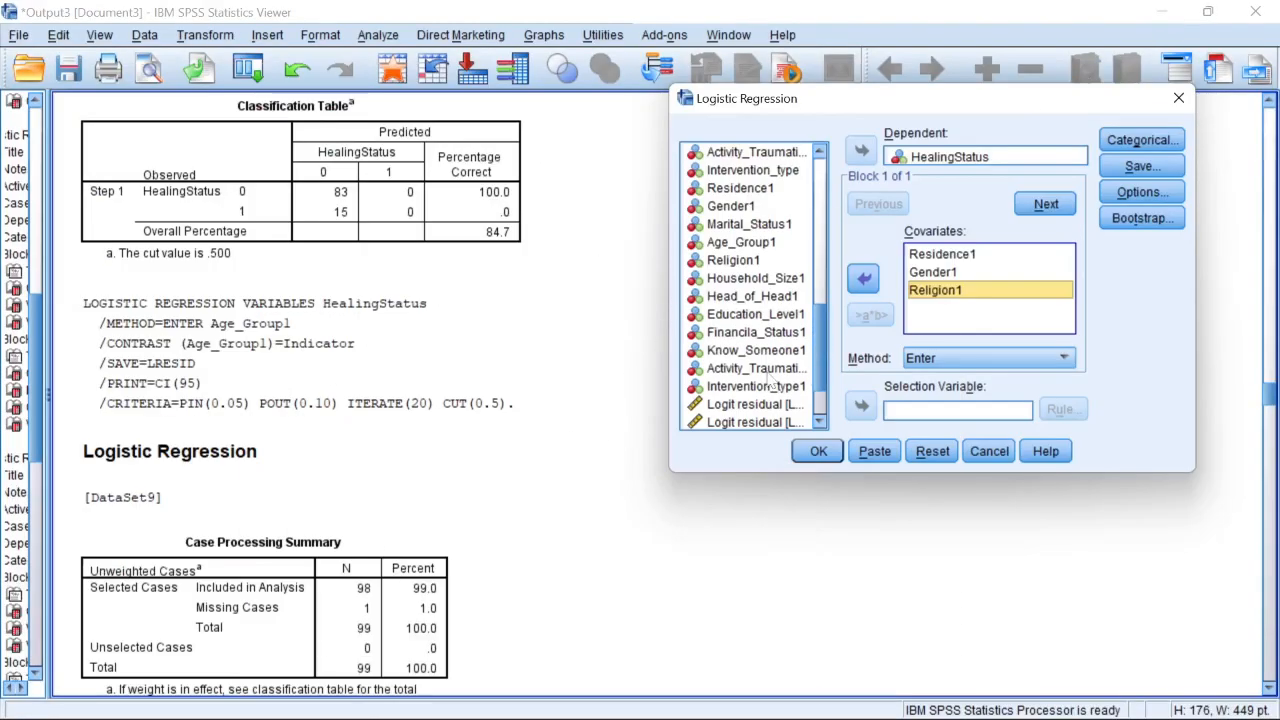
click(760, 369)
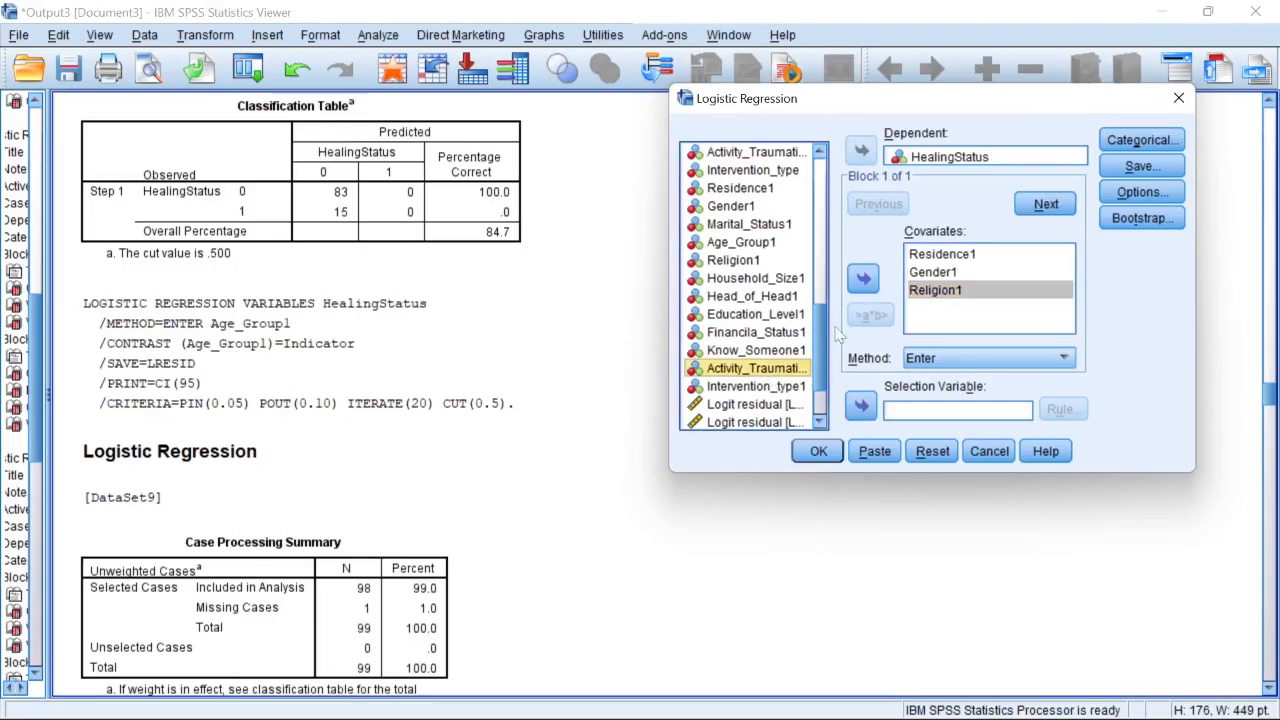
click(864, 280)
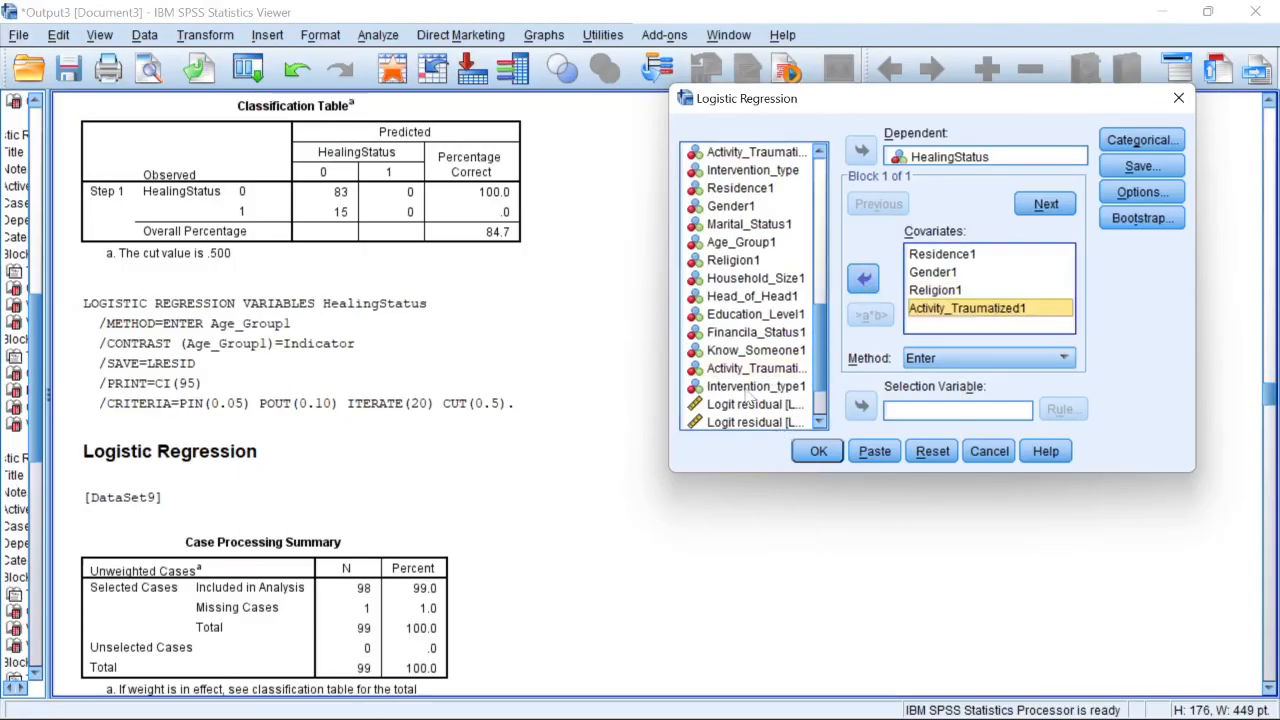
click(750, 387)
click(864, 283)
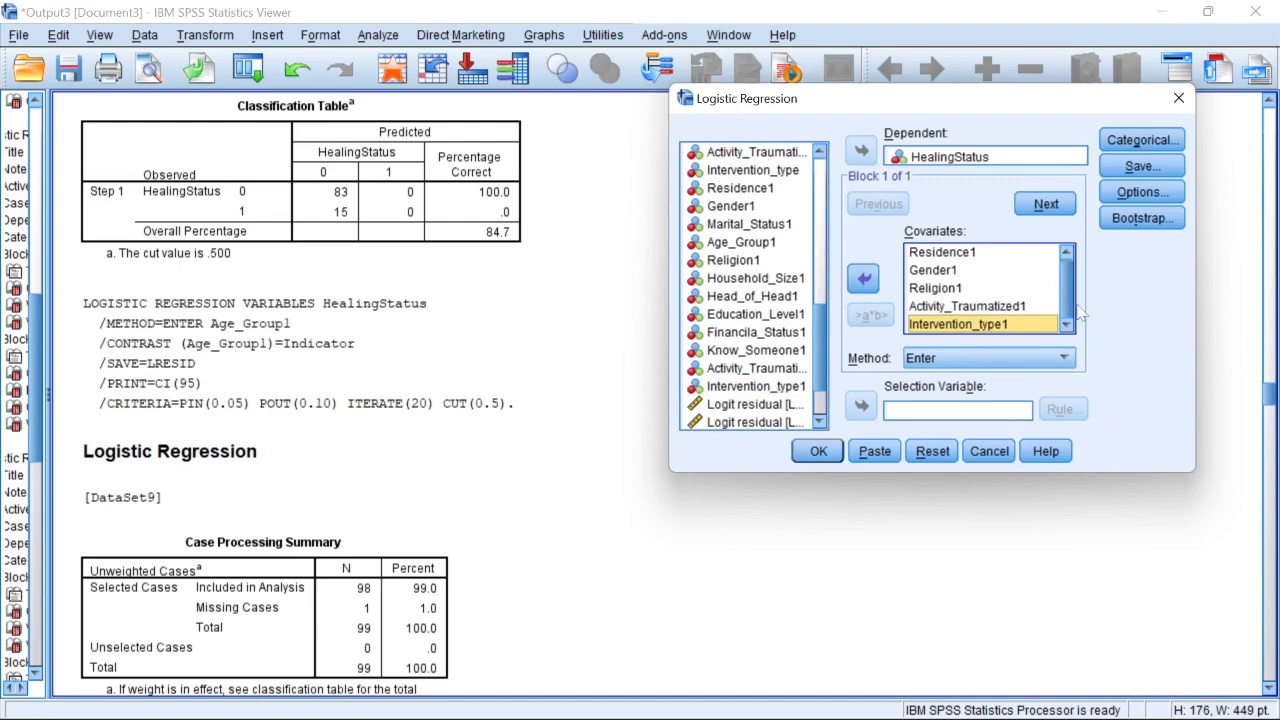
- Define all five covariates as categorical with the Indicator contrast and First as the reference category, and run the multivariate regression
click(1142, 140)
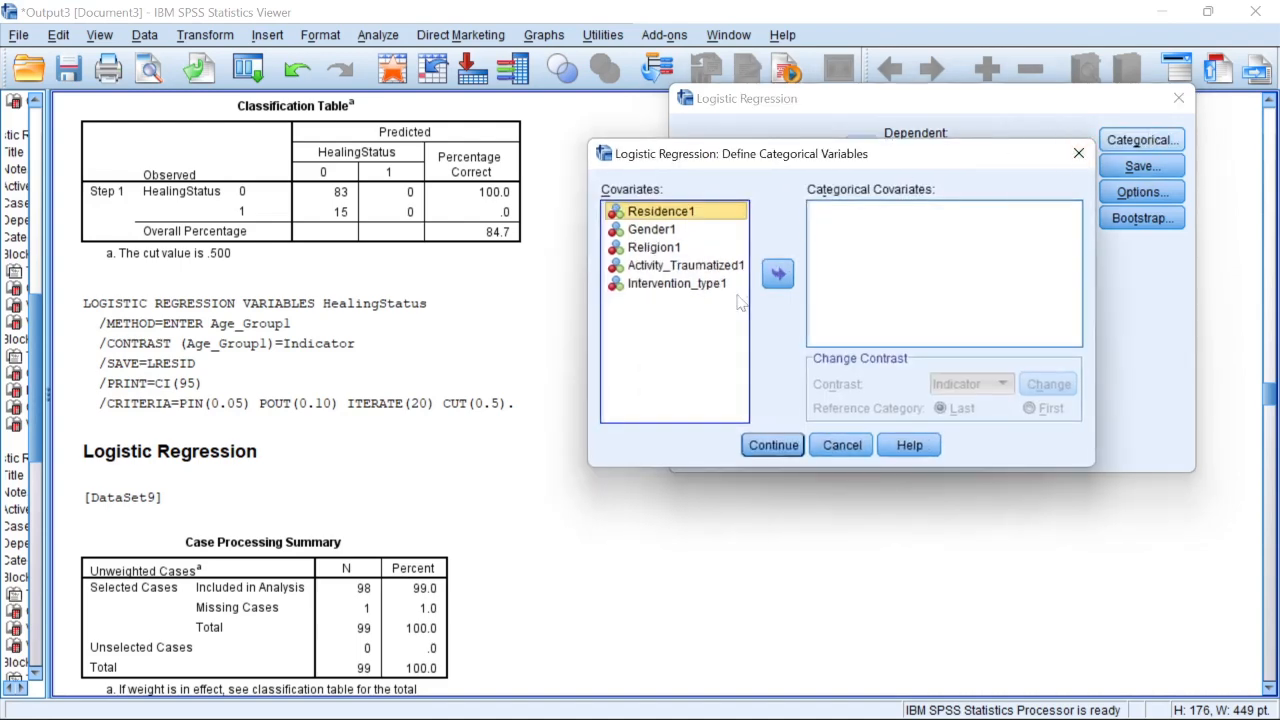
shift+click(725, 290)
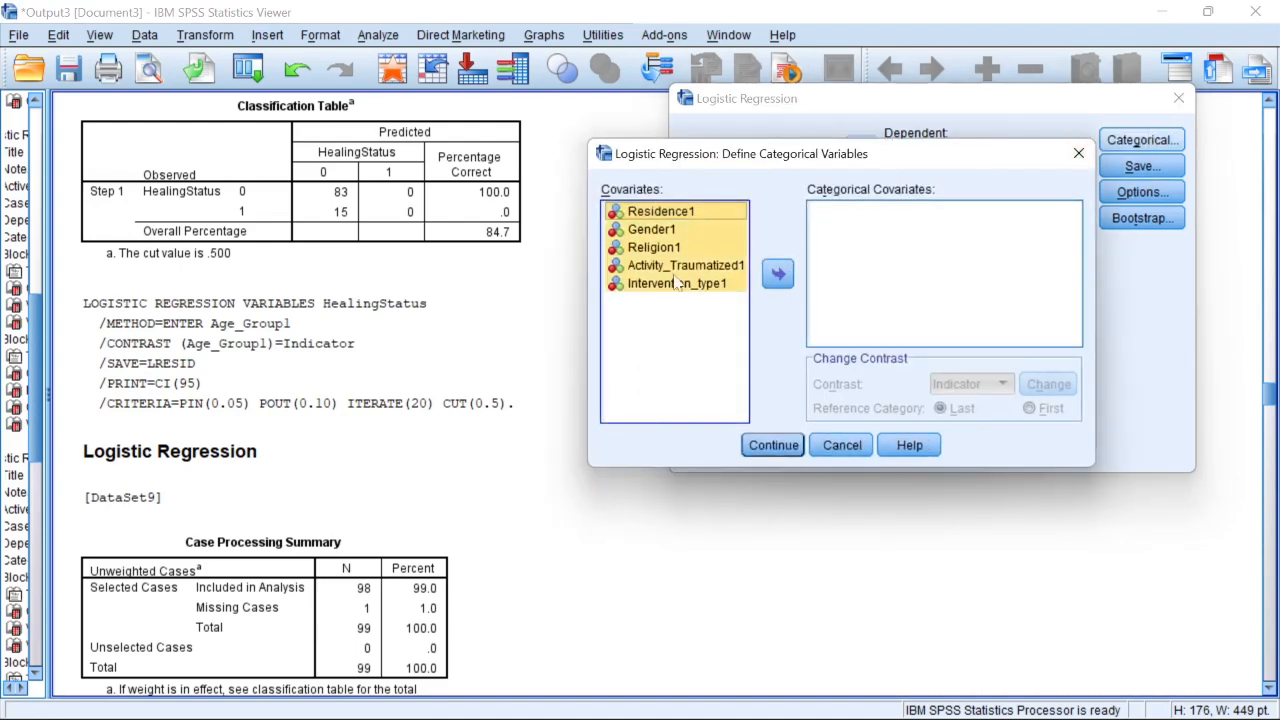
click(777, 274)
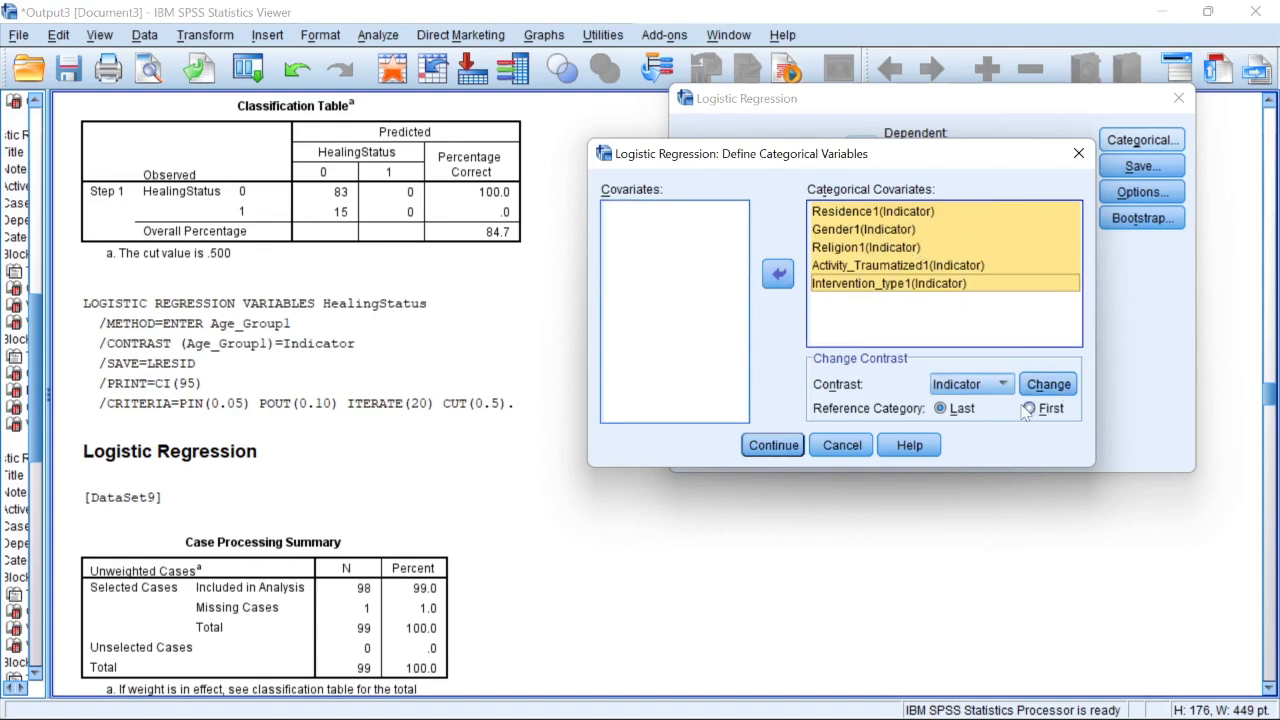
click(1033, 410)
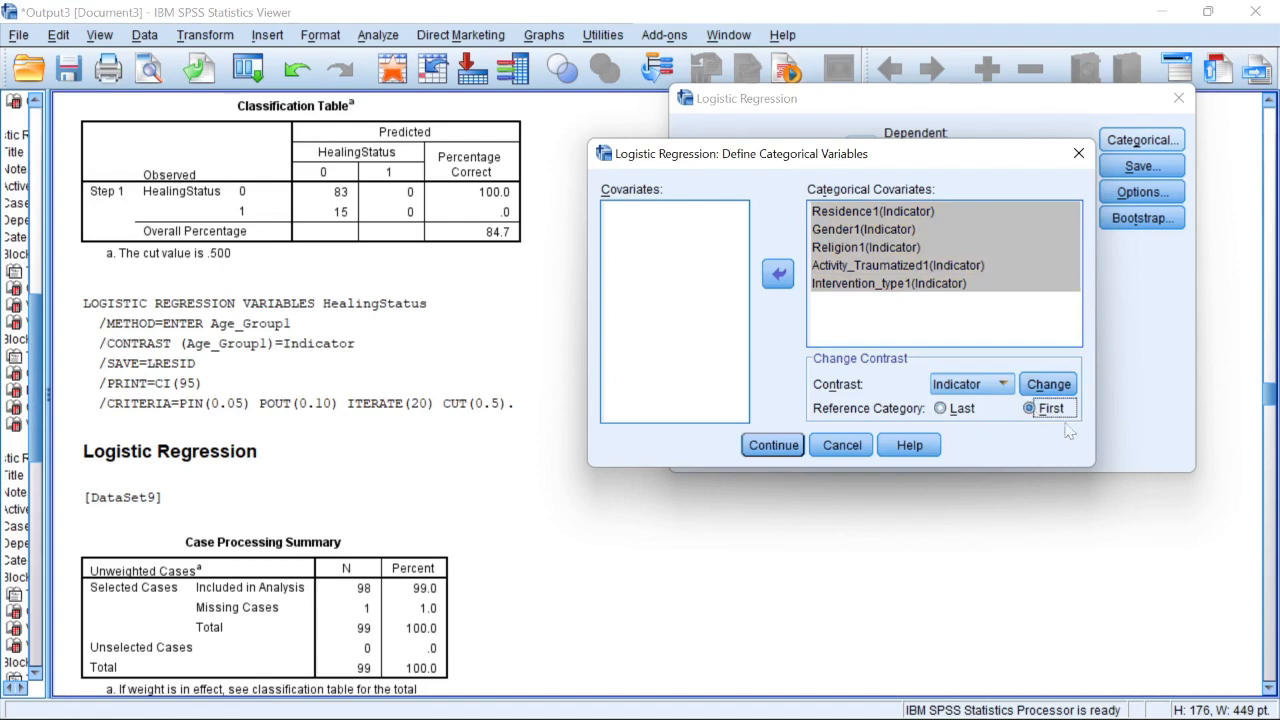
click(1050, 388)
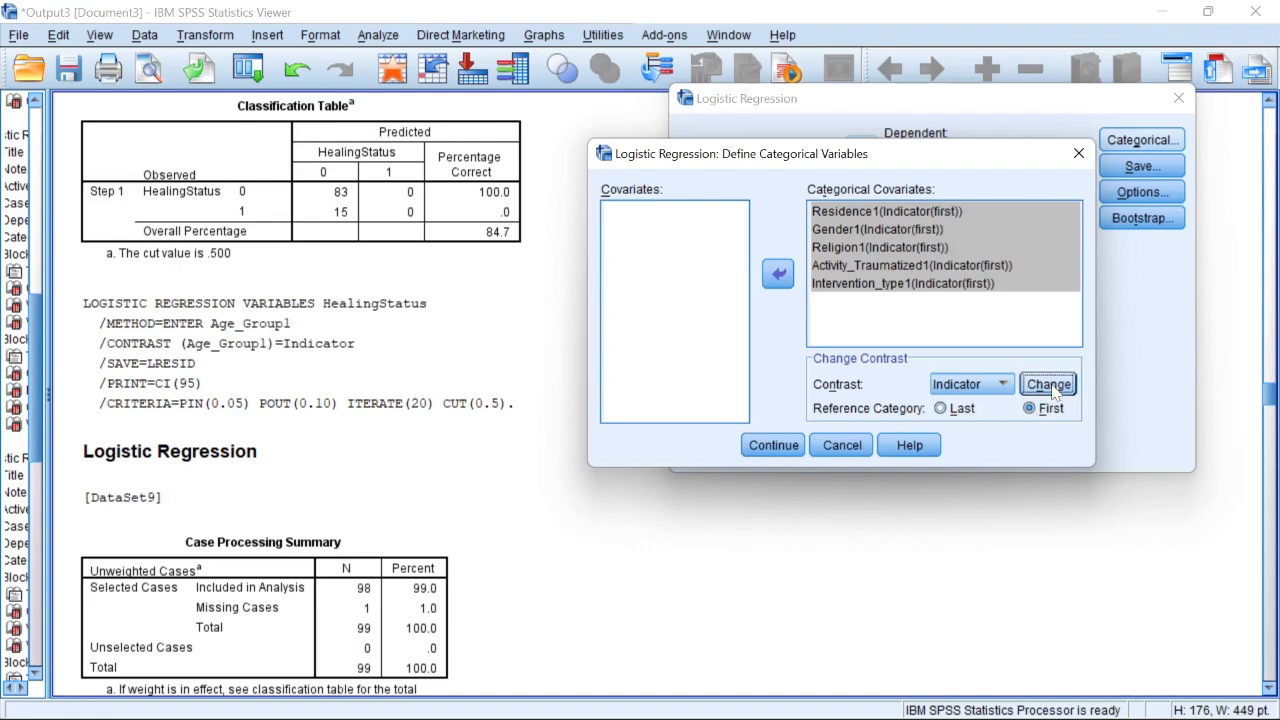
click(788, 450)
click(816, 450)
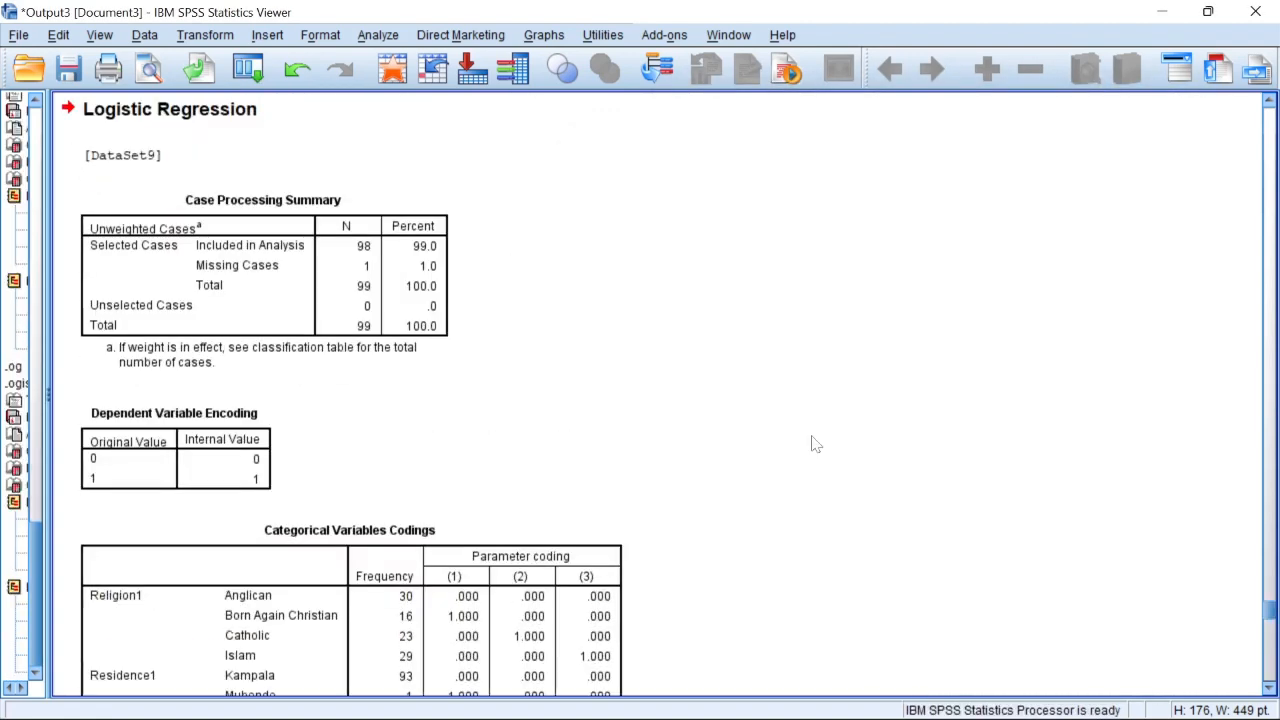
- Review the new multivariate regression output from the categorical variable codings down to the final Variables in the Equation table
scroll(864, 516, down, 3)
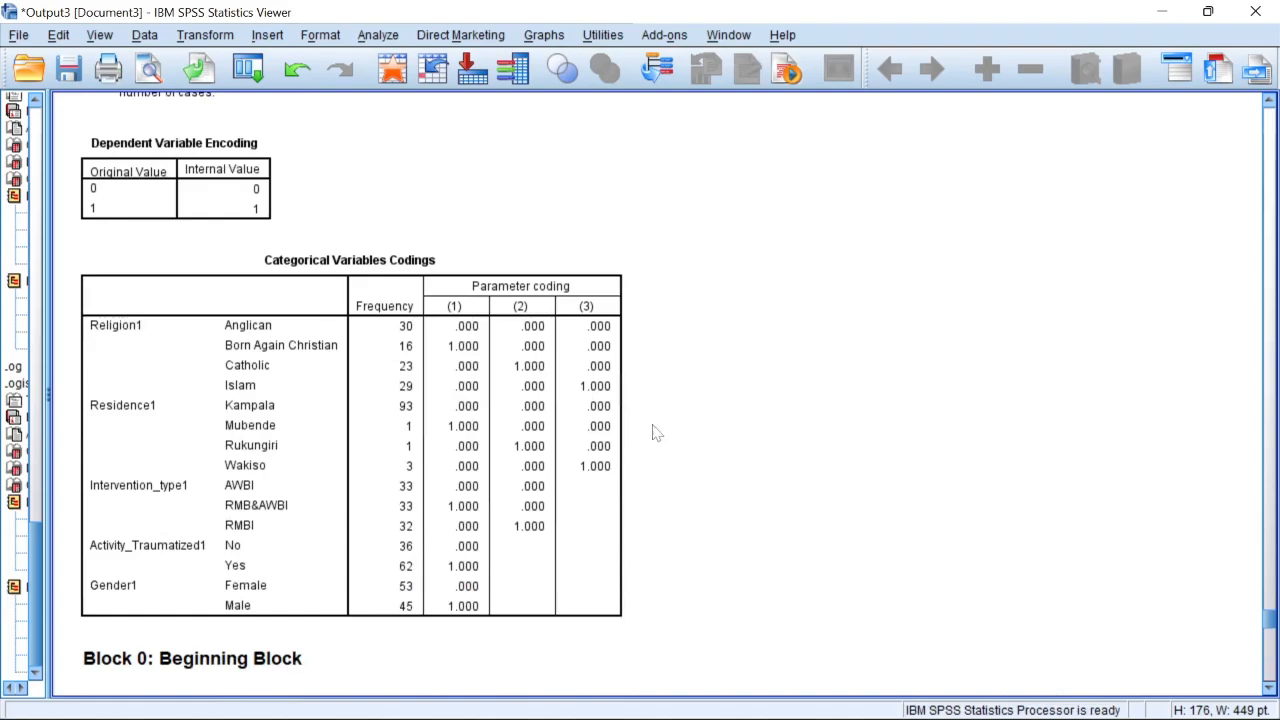
click(598, 420)
scroll(540, 416, down, 10)
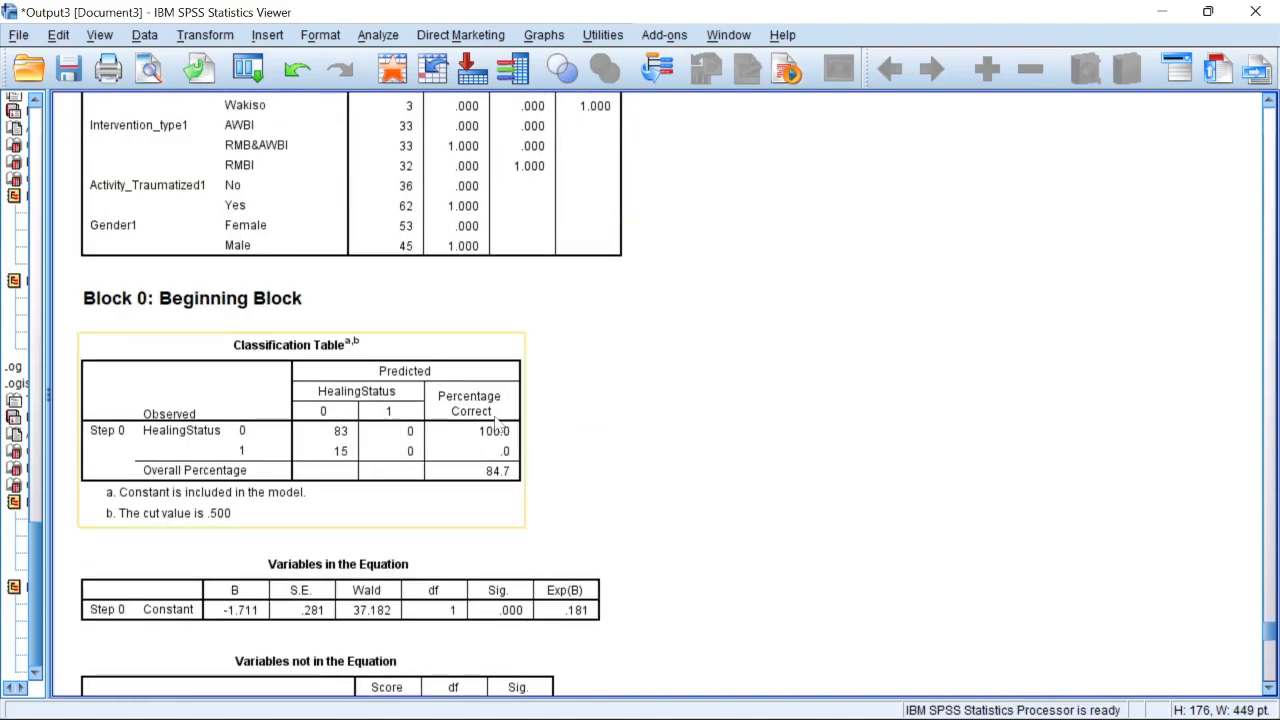
scroll(500, 415, down, 7)
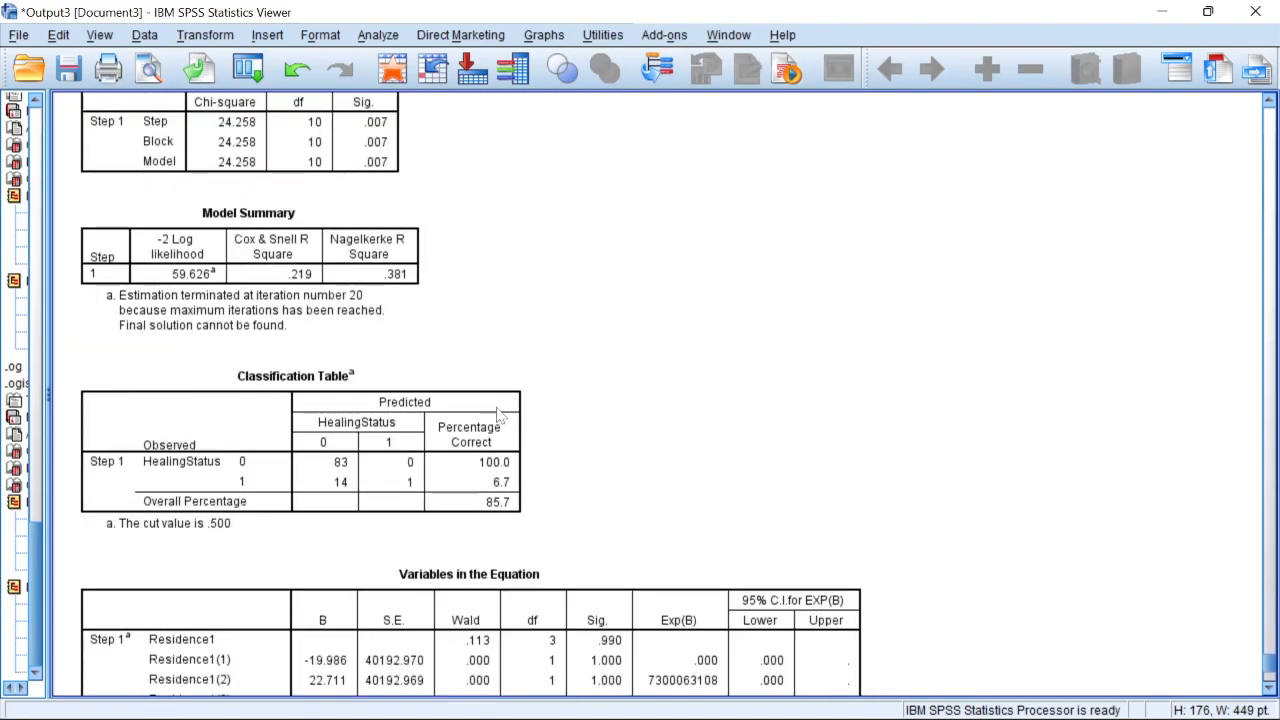
scroll(797, 473, up, 1)
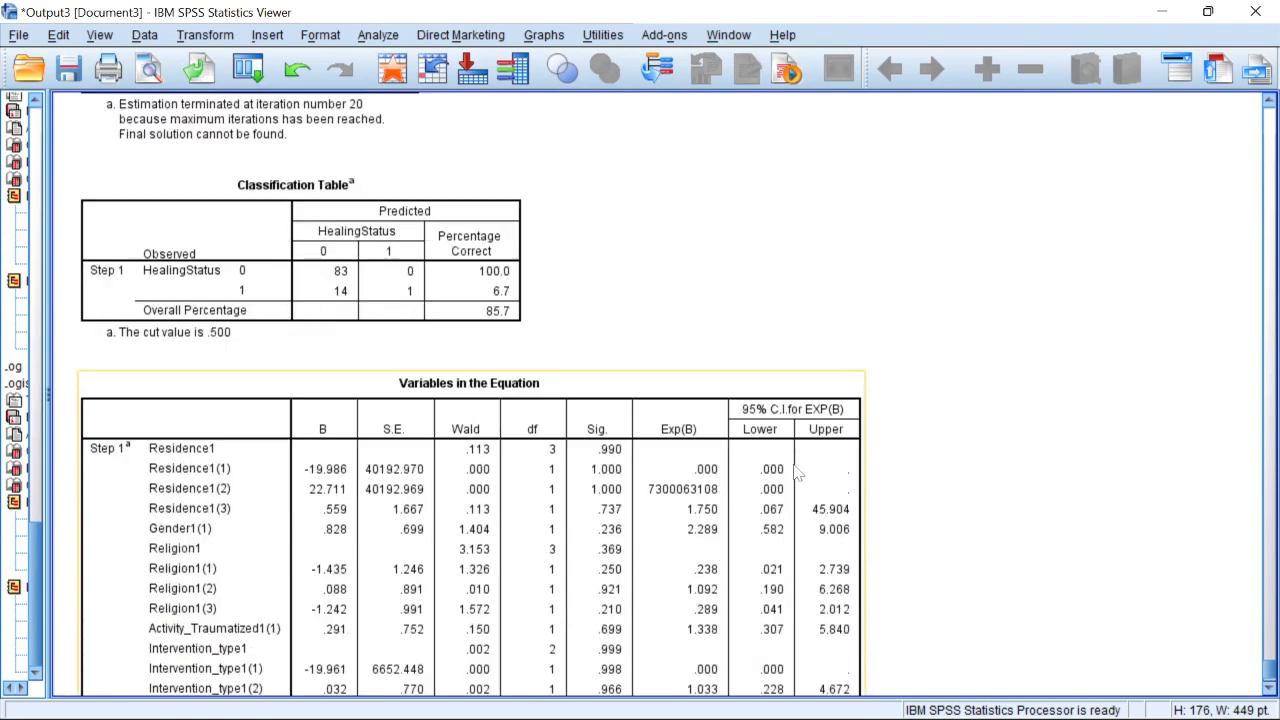
scroll(760, 495, down, 1)
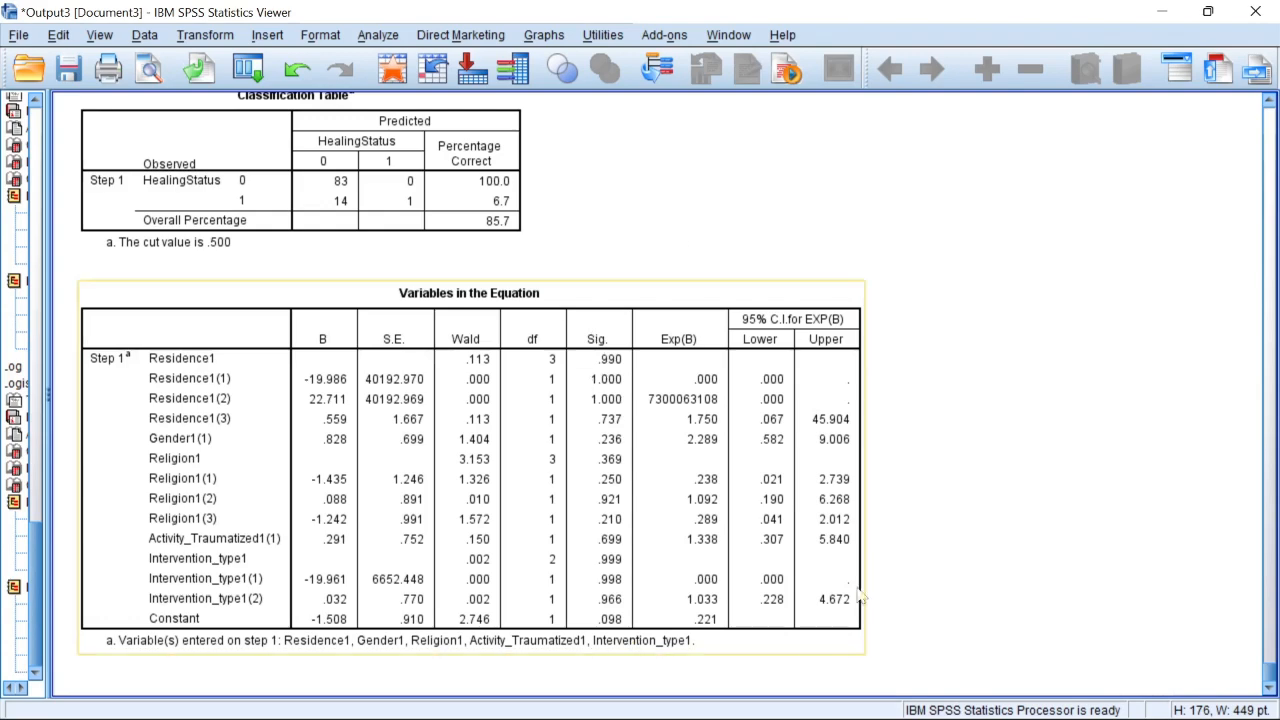
- Place the SPSS output beside the Word document, widen its half, and bring the Exp(B) column of Variables in the Equation into view
key(super+Right)
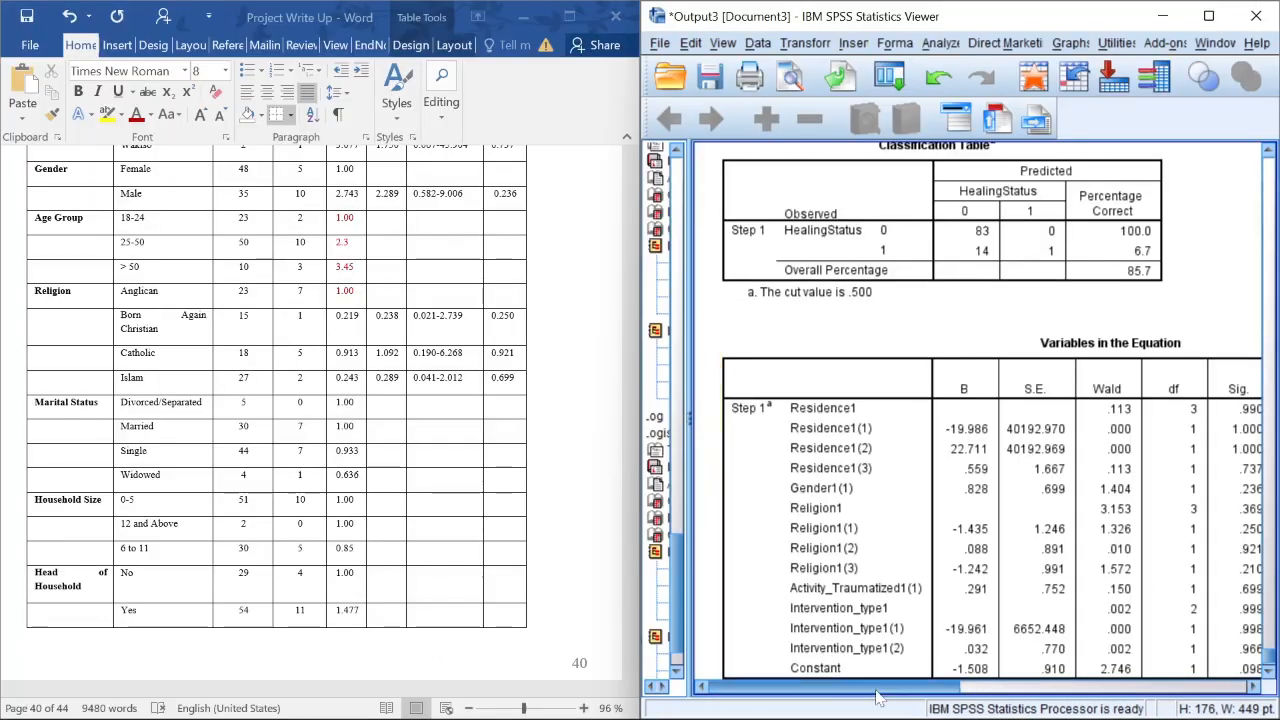
drag(855, 686, 930, 690)
click(575, 430)
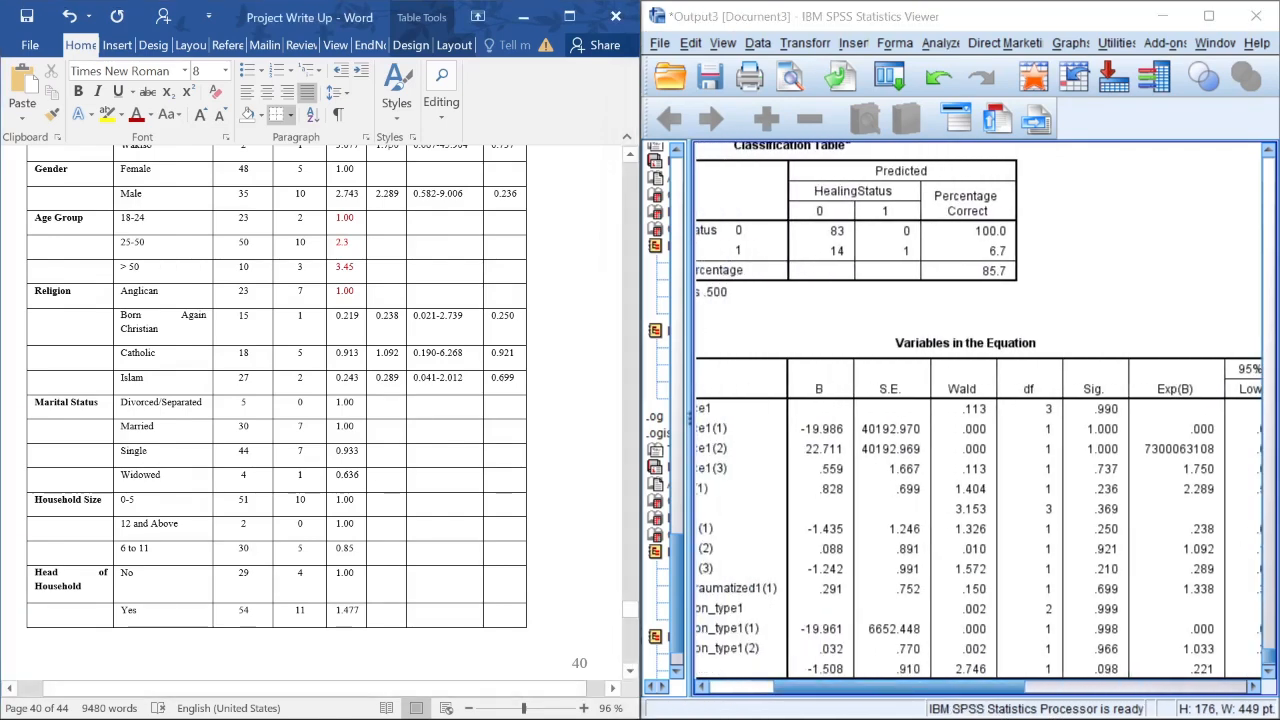
drag(634, 435, 556, 438)
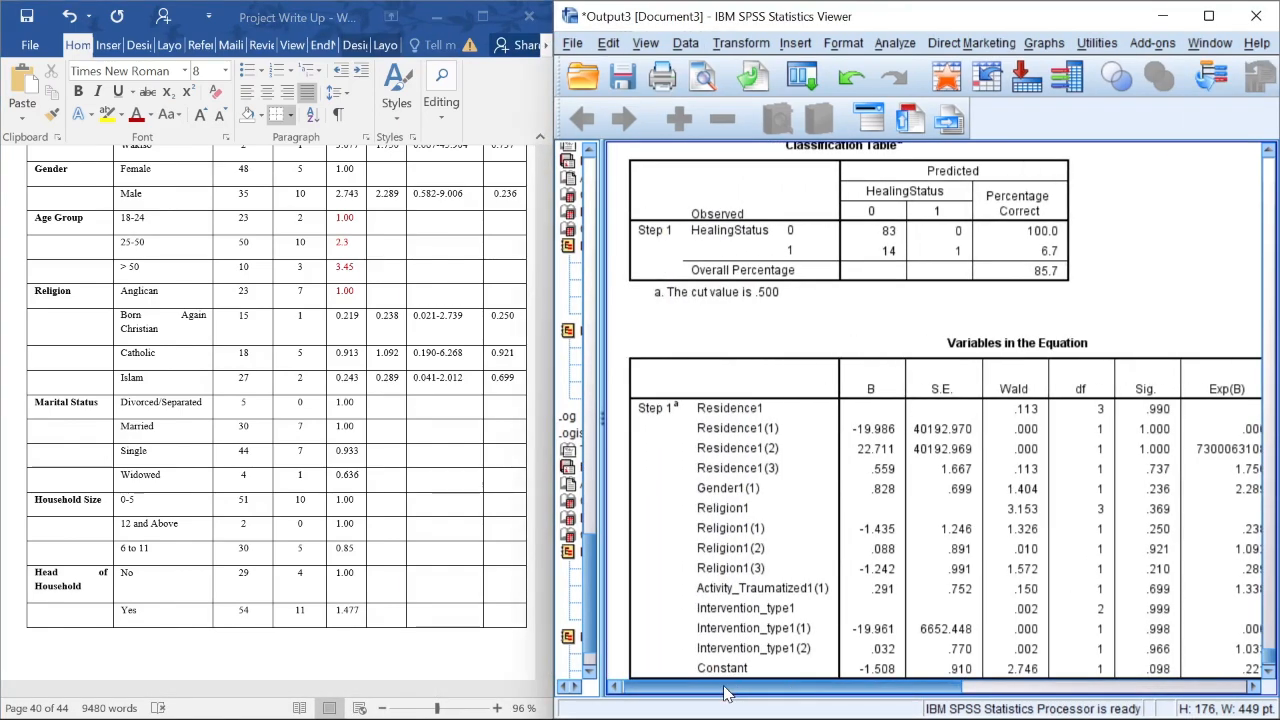
drag(725, 690, 741, 697)
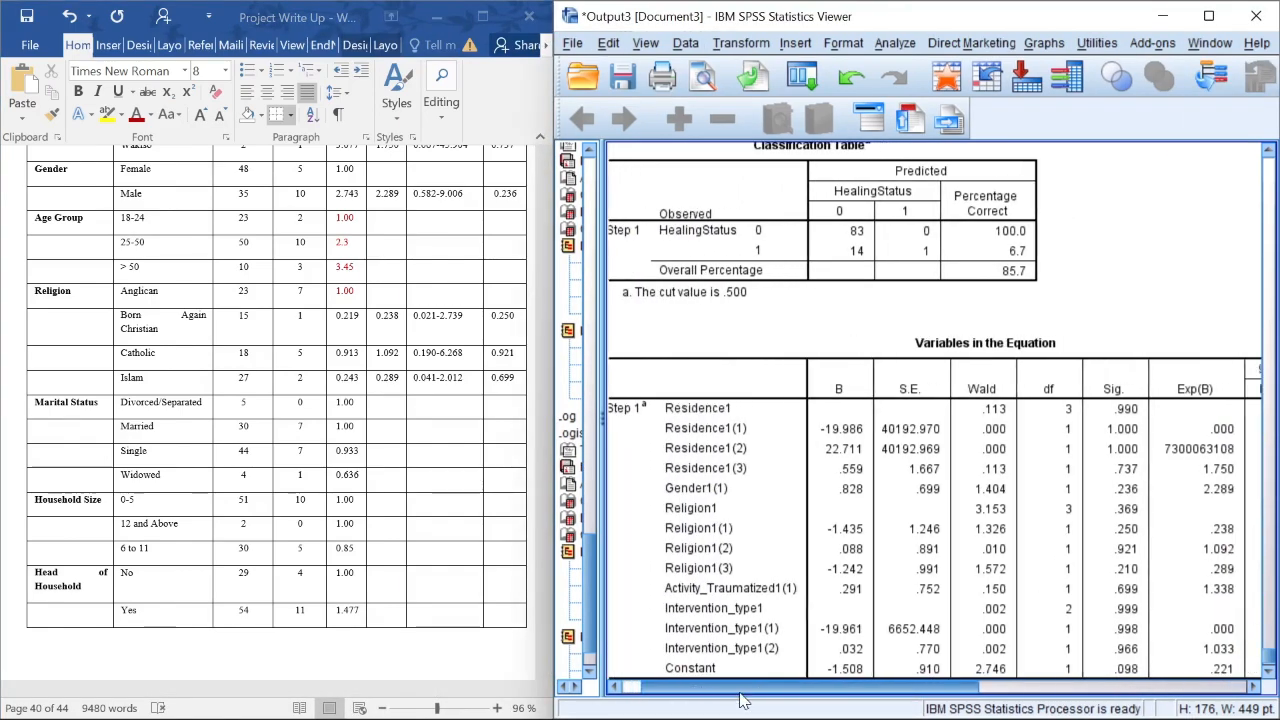
- Try applying text highlighting to the AOR column of Table 55 in Word and undo the change
click(343, 424)
scroll(355, 420, up, 5)
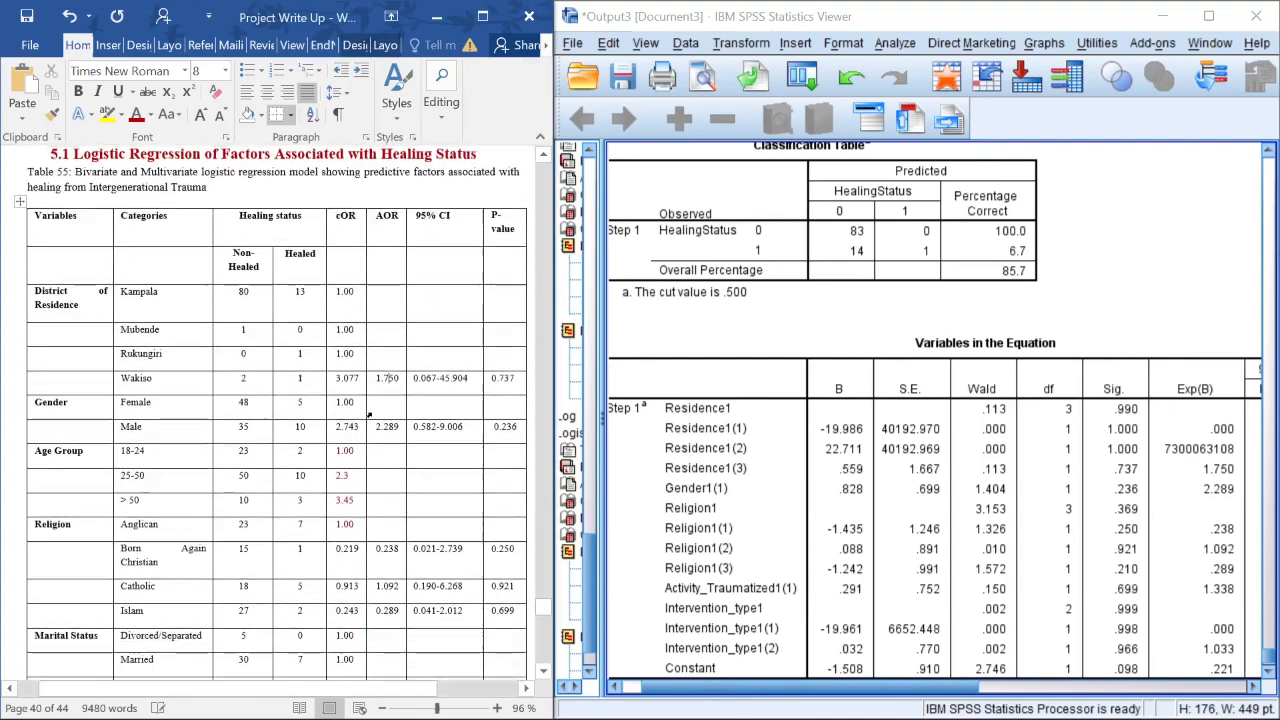
scroll(290, 400, down, 1)
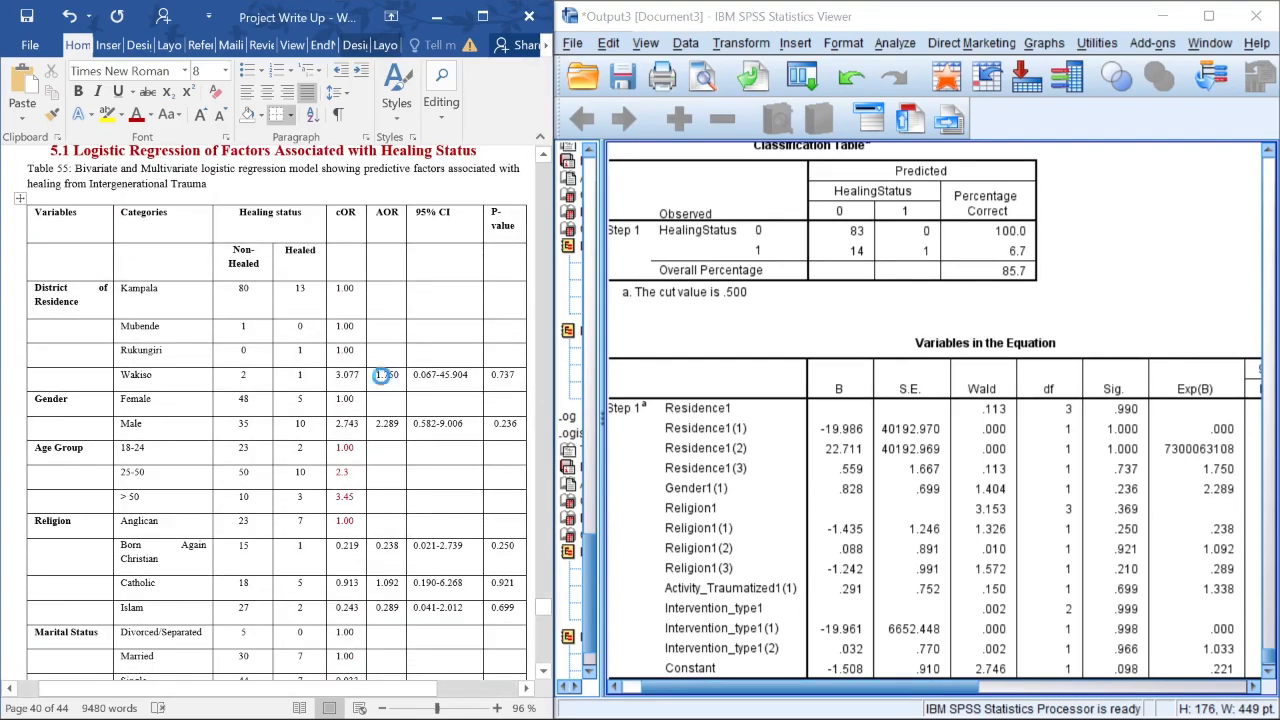
drag(386, 215, 386, 612)
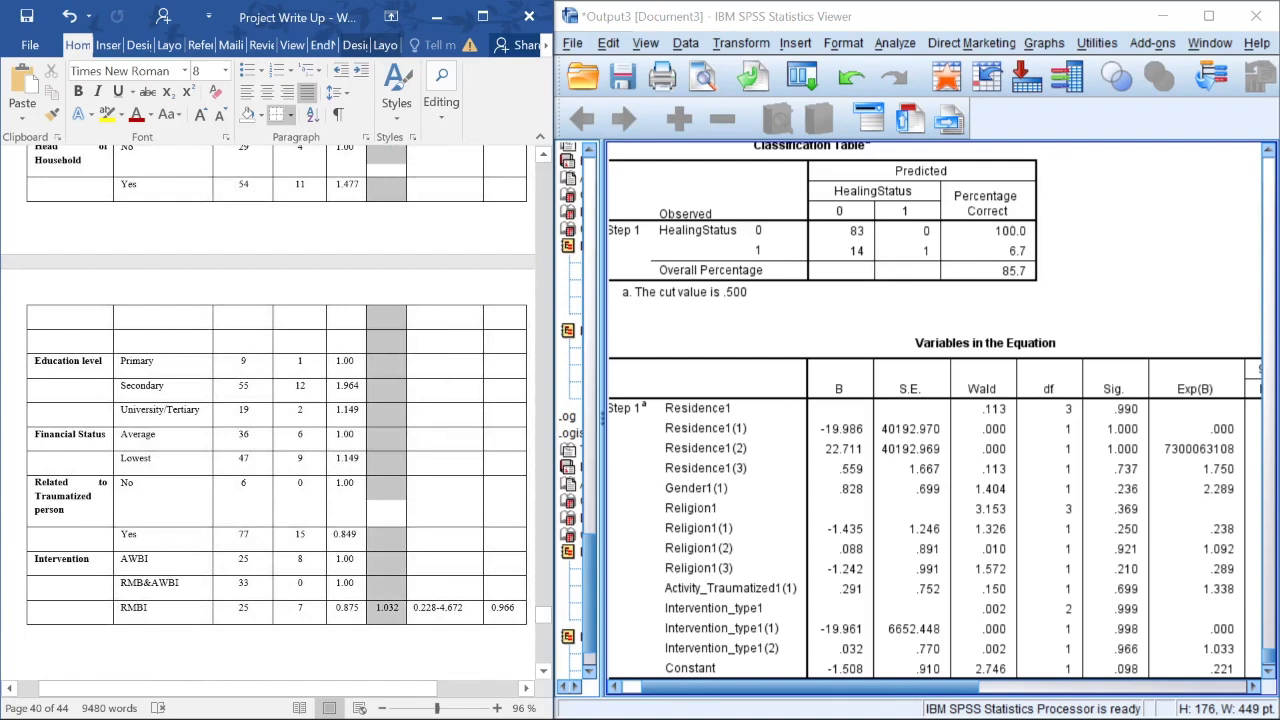
click(107, 113)
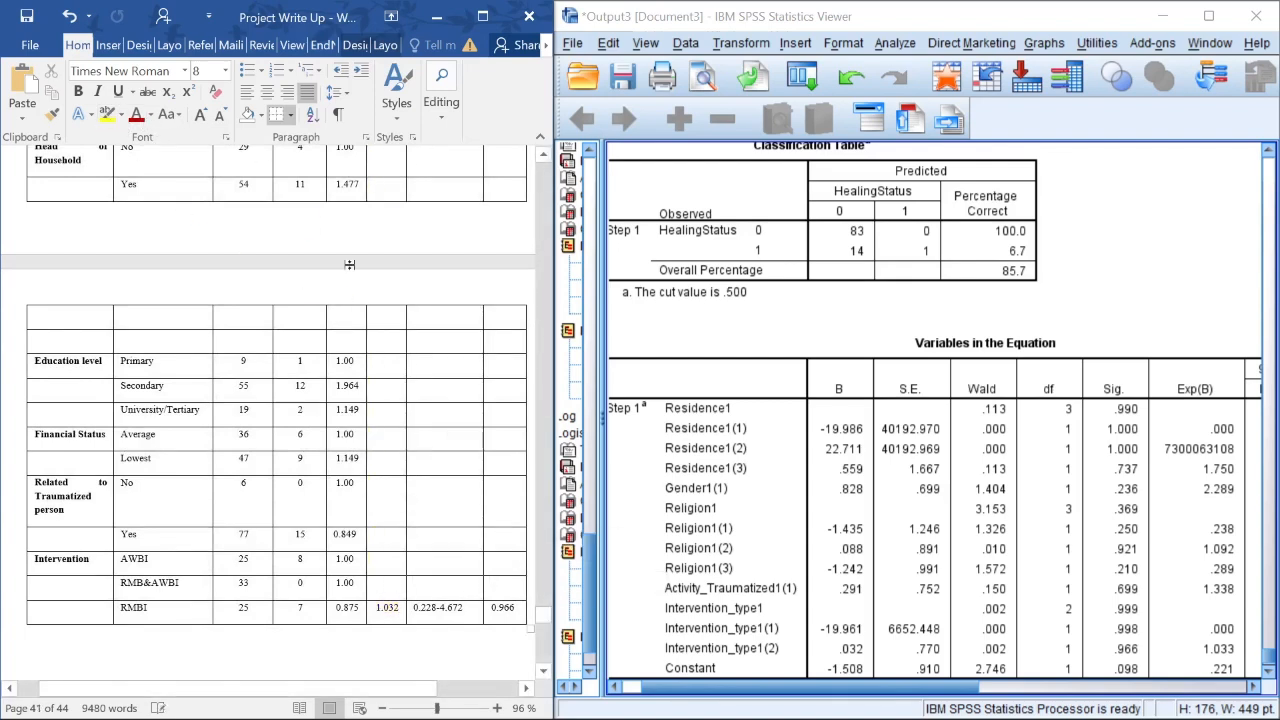
key(ctrl+z)
scroll(276, 410, up, 15)
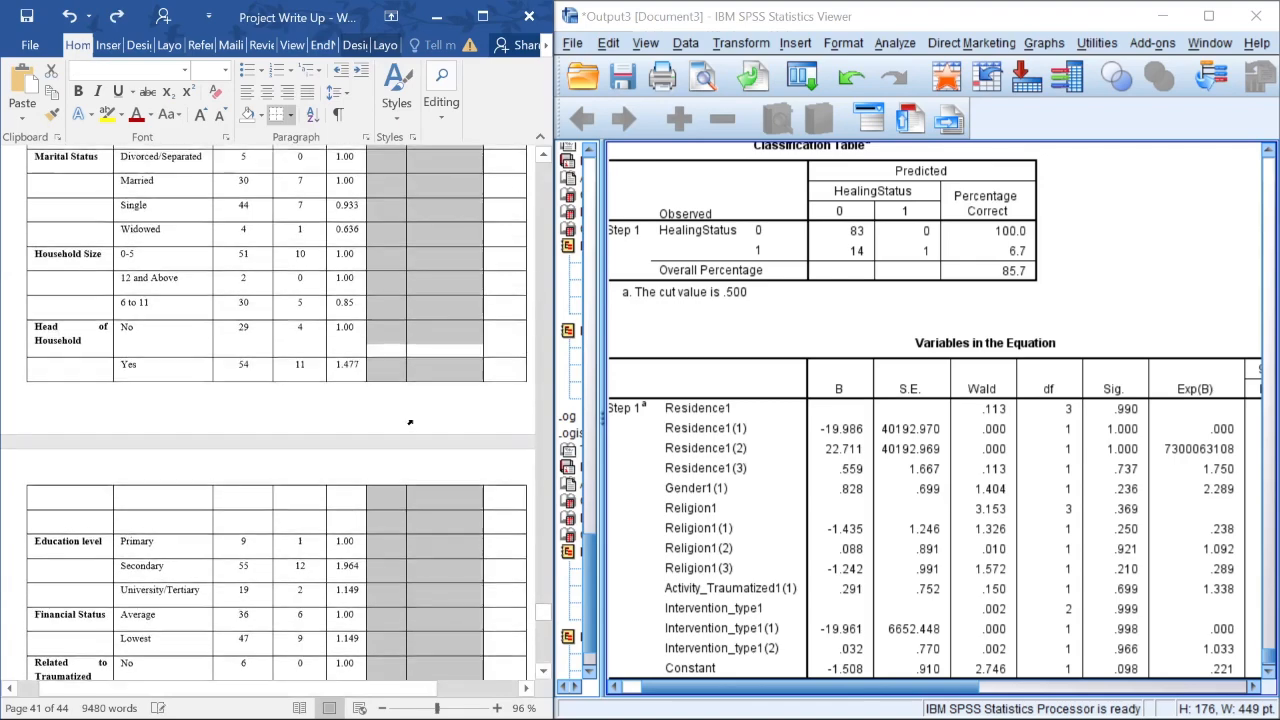
- Compare Wakiso's AOR in Table 55 with the Exp(B) of Residence1(3), and check the cOR cells of Kampala, Mubende and Rukungiri
click(398, 358)
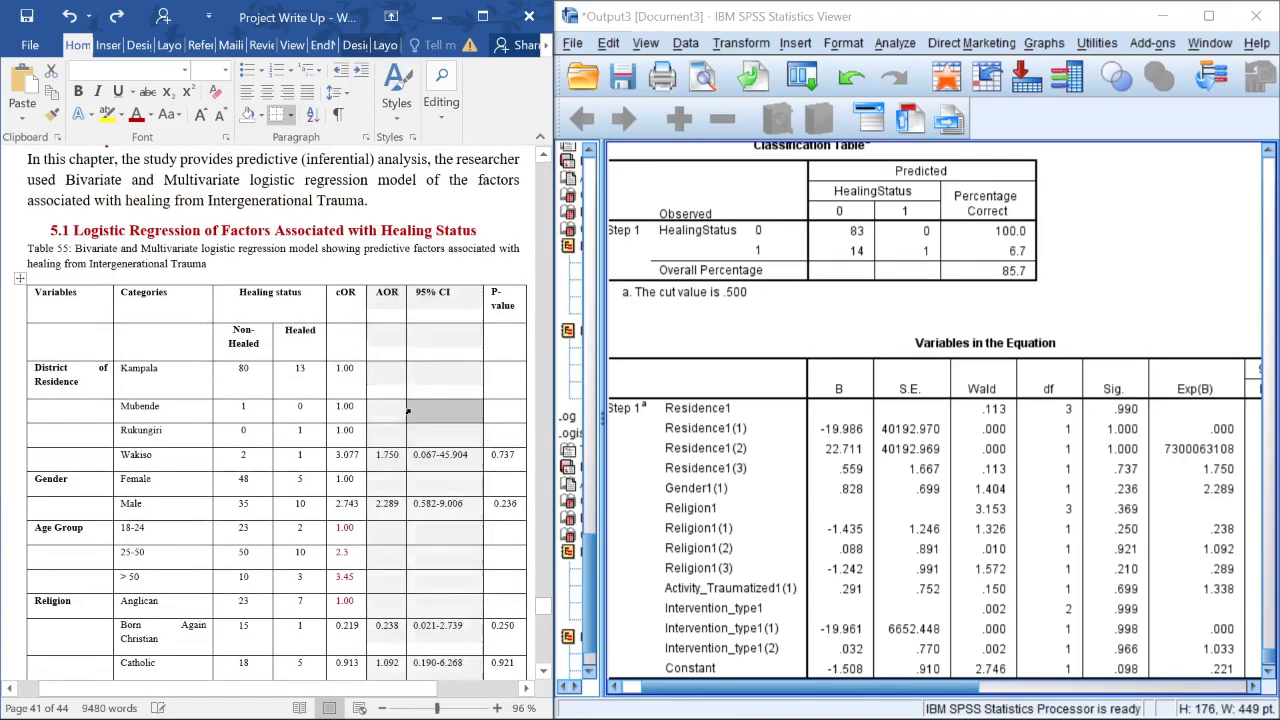
scroll(398, 358, down, 2)
click(400, 362)
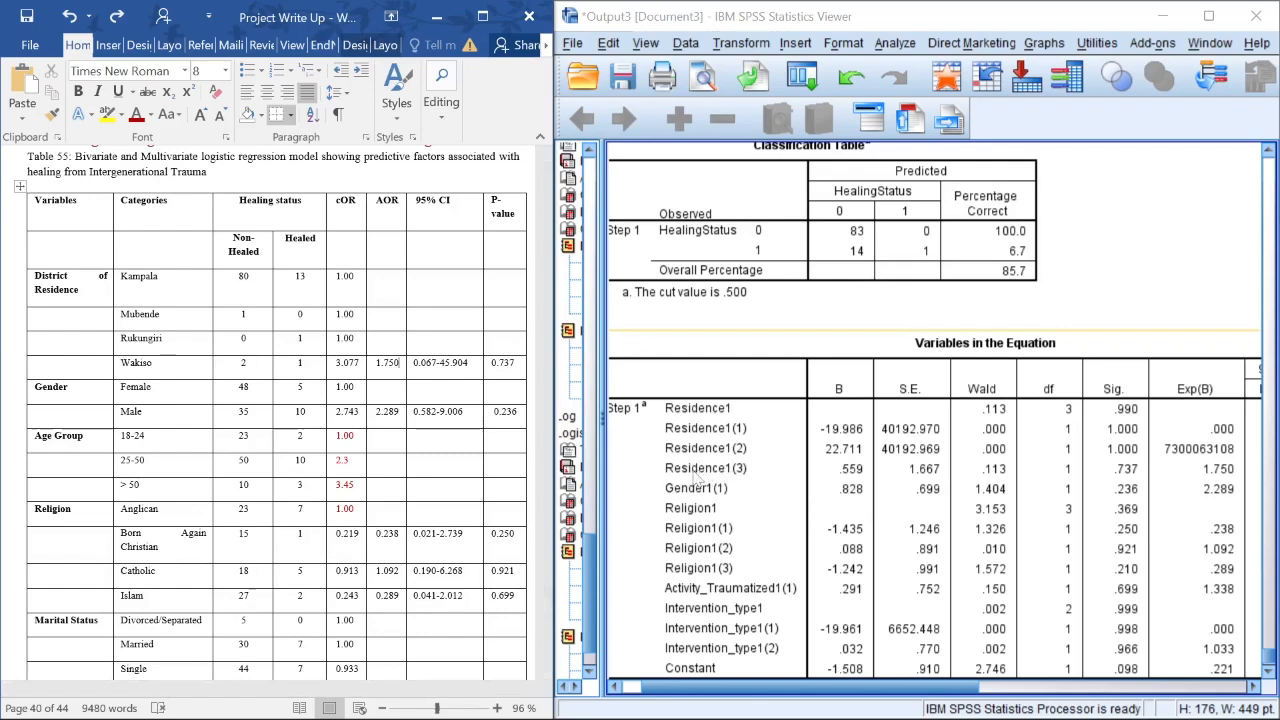
drag(768, 686, 830, 706)
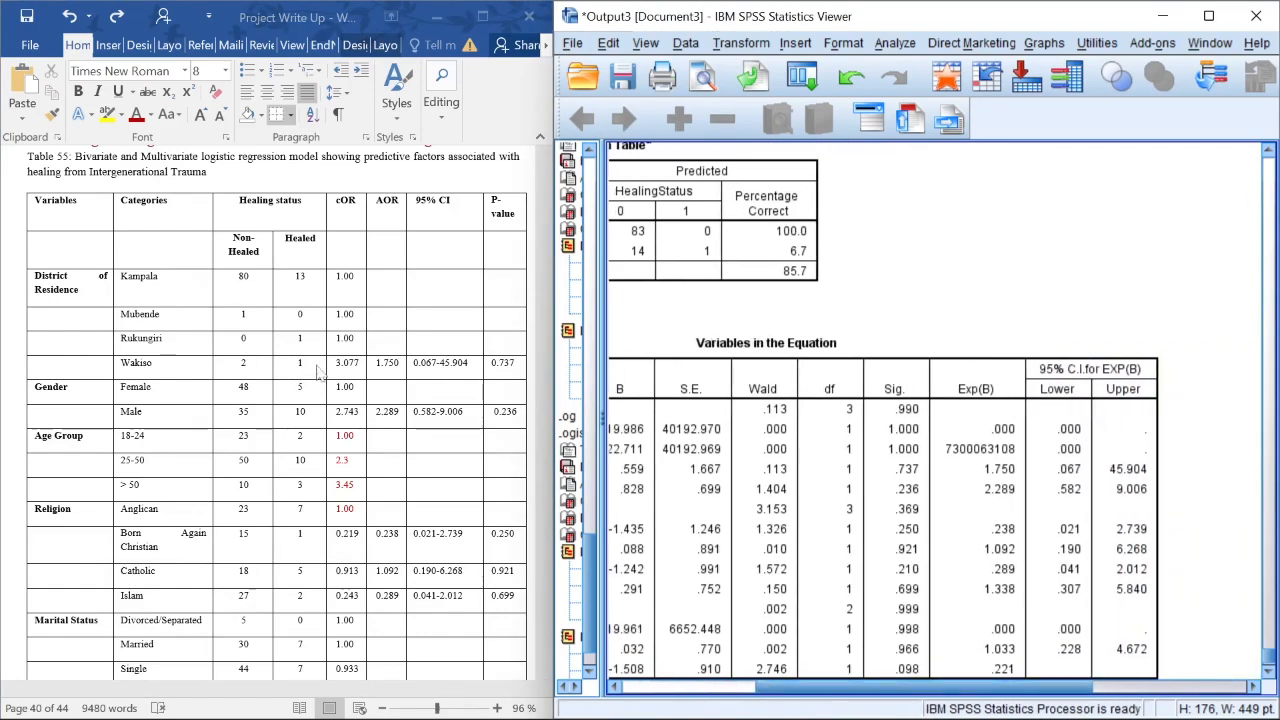
click(385, 377)
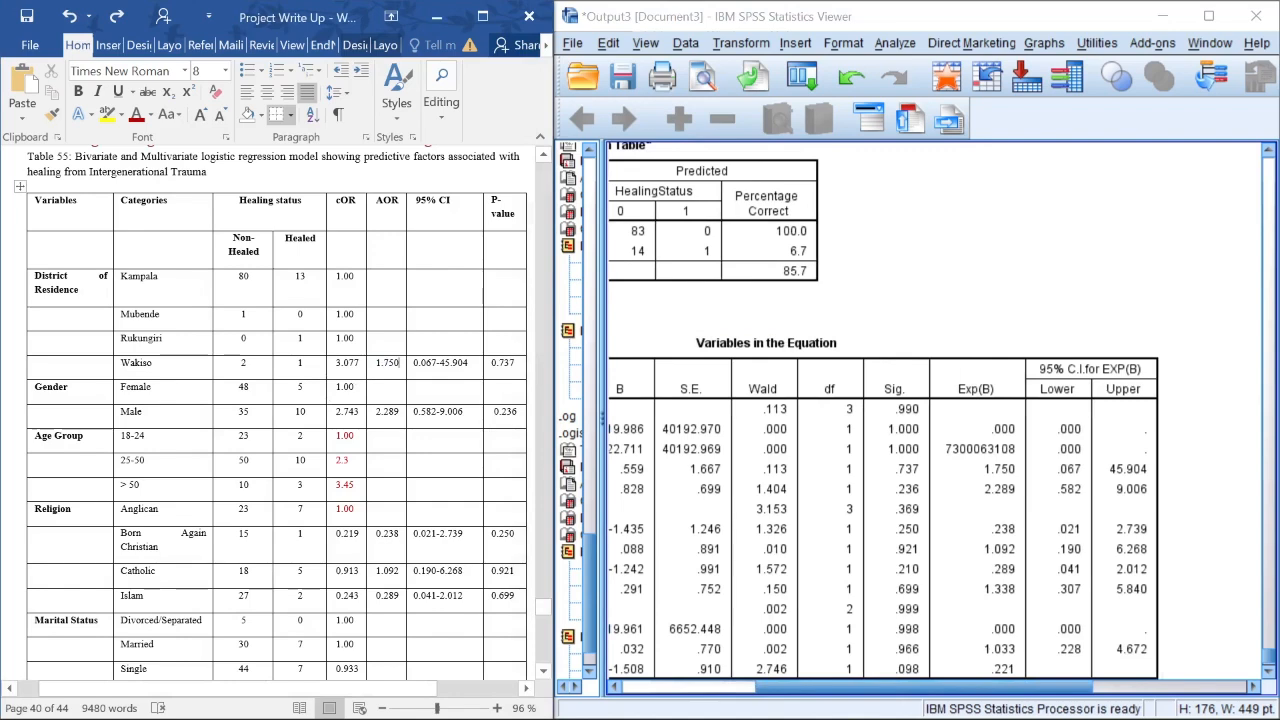
double_click(387, 363)
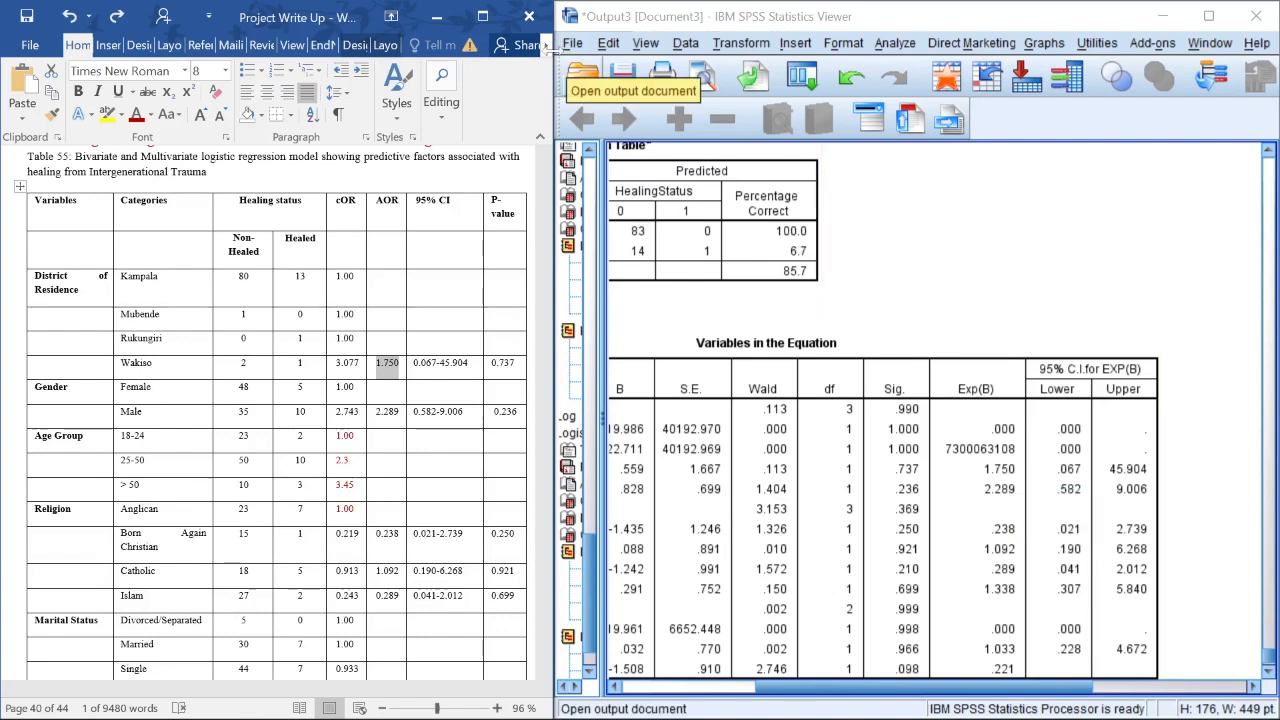
drag(345, 338, 345, 278)
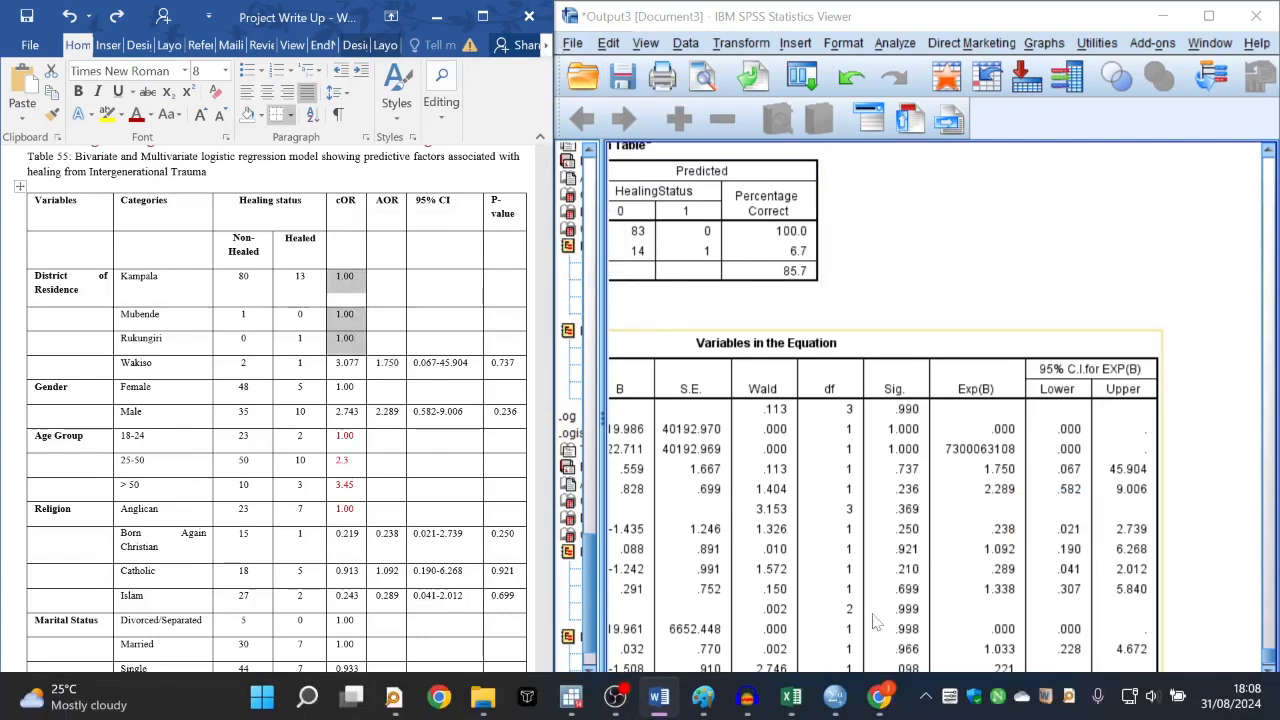
- Compare the Gender rows of Table 55 with the Gender1(1) row in the Variables in the Equation output
drag(836, 690, 722, 690)
click(357, 435)
scroll(357, 435, down, 2)
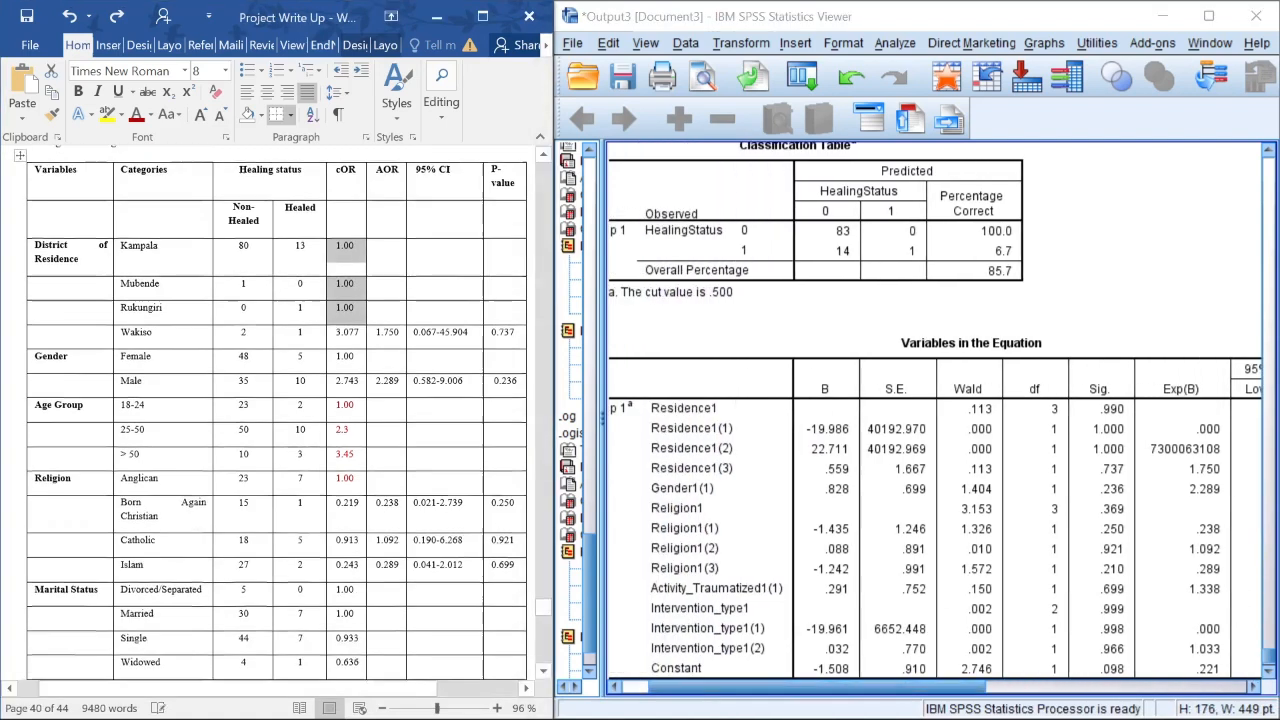
drag(330, 292, 480, 330)
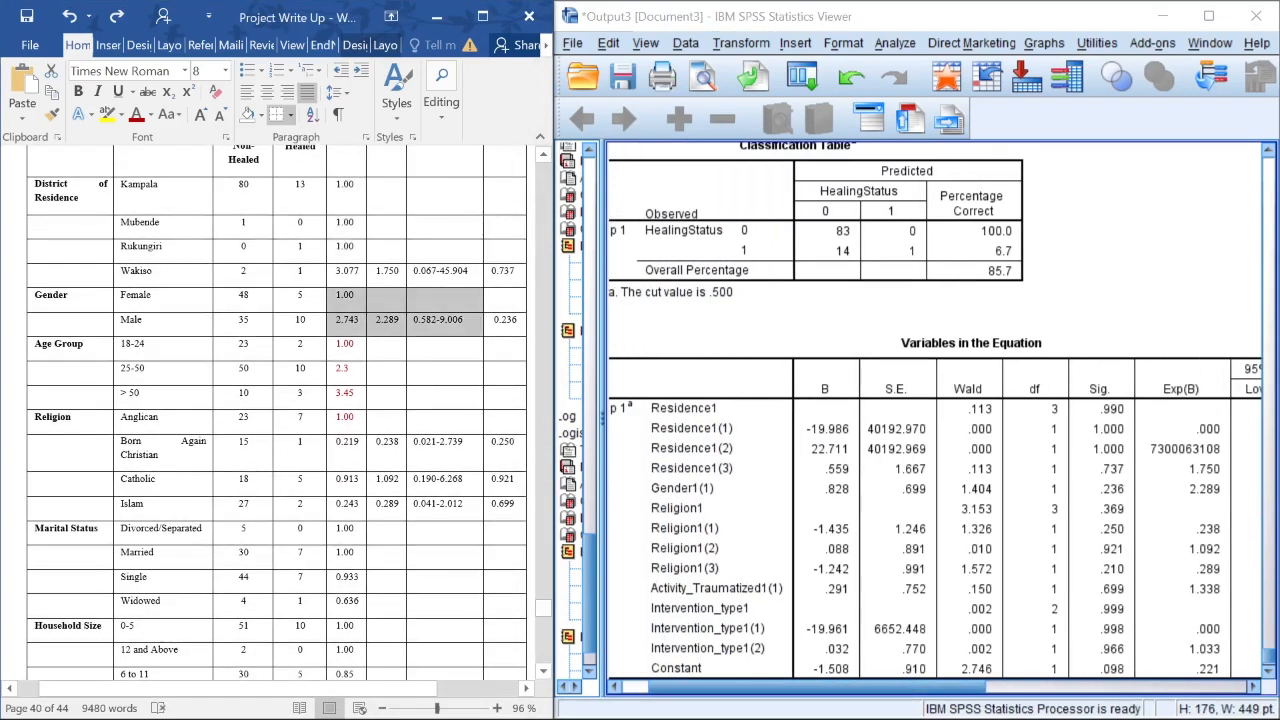
click(712, 568)
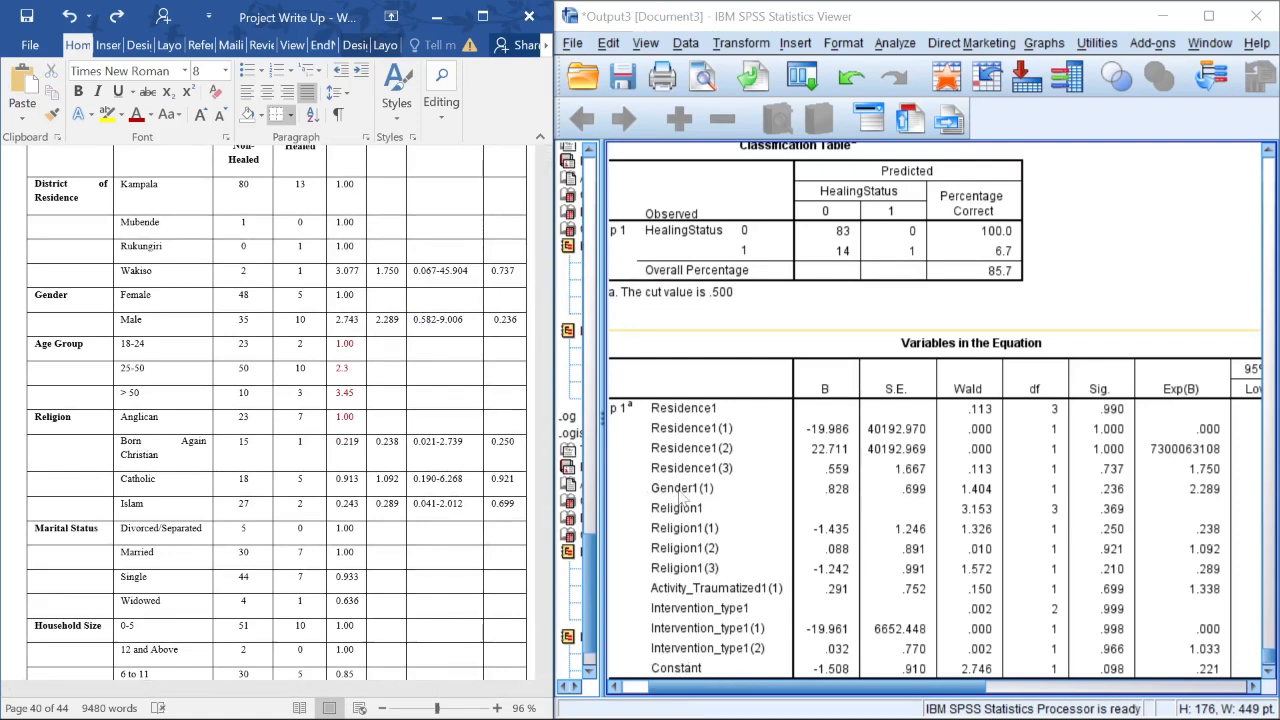
click(682, 497)
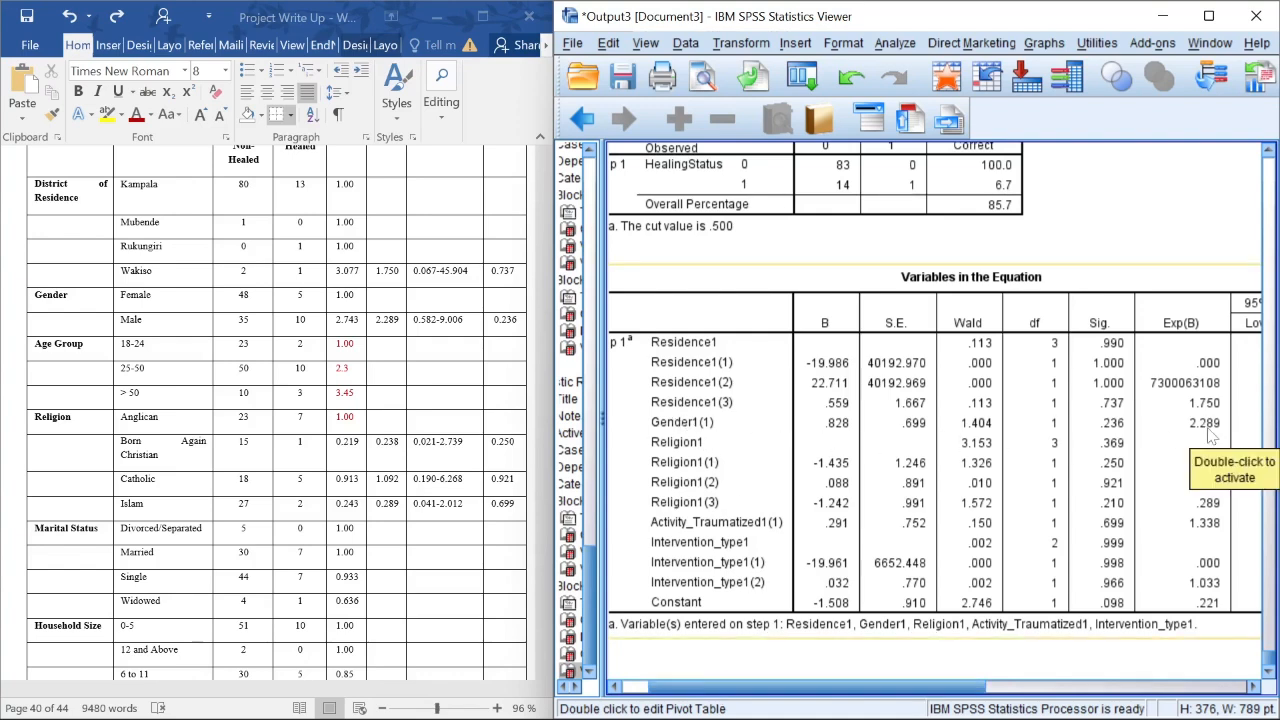
click(416, 319)
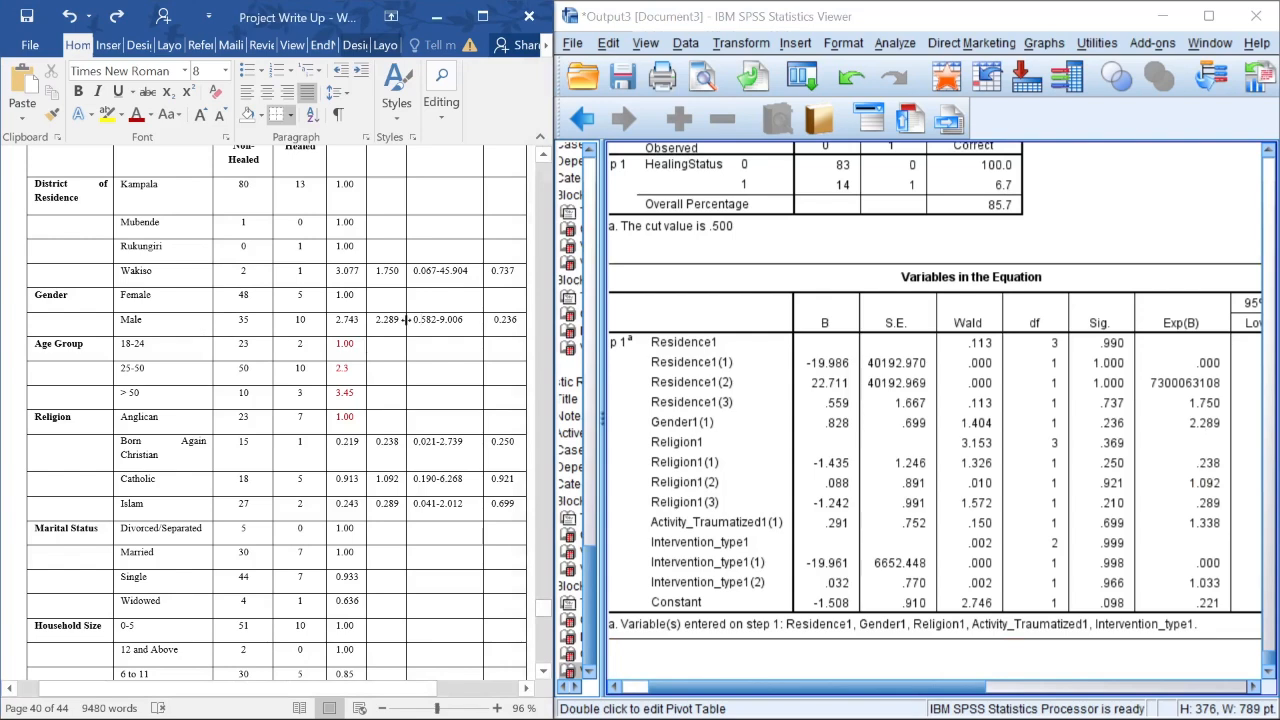
mouse_move(416, 319)
mouse_down()
mouse_move(135, 320)
mouse_move(394, 310)
mouse_up()
triple_click(136, 297)
click(394, 319)
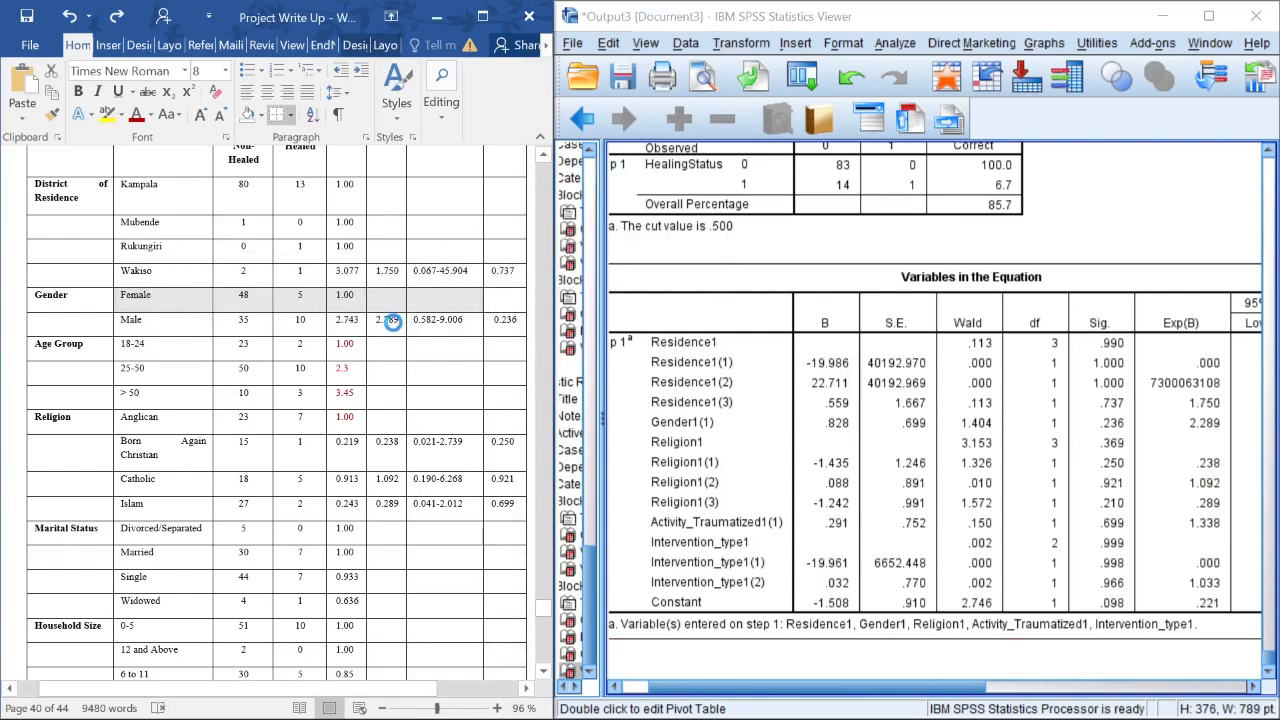
- Compare the RMBI intervention's AOR at the end of Table 55 with the Exp(B) of Intervention_type1(2) in the output
scroll(276, 410, down, 3)
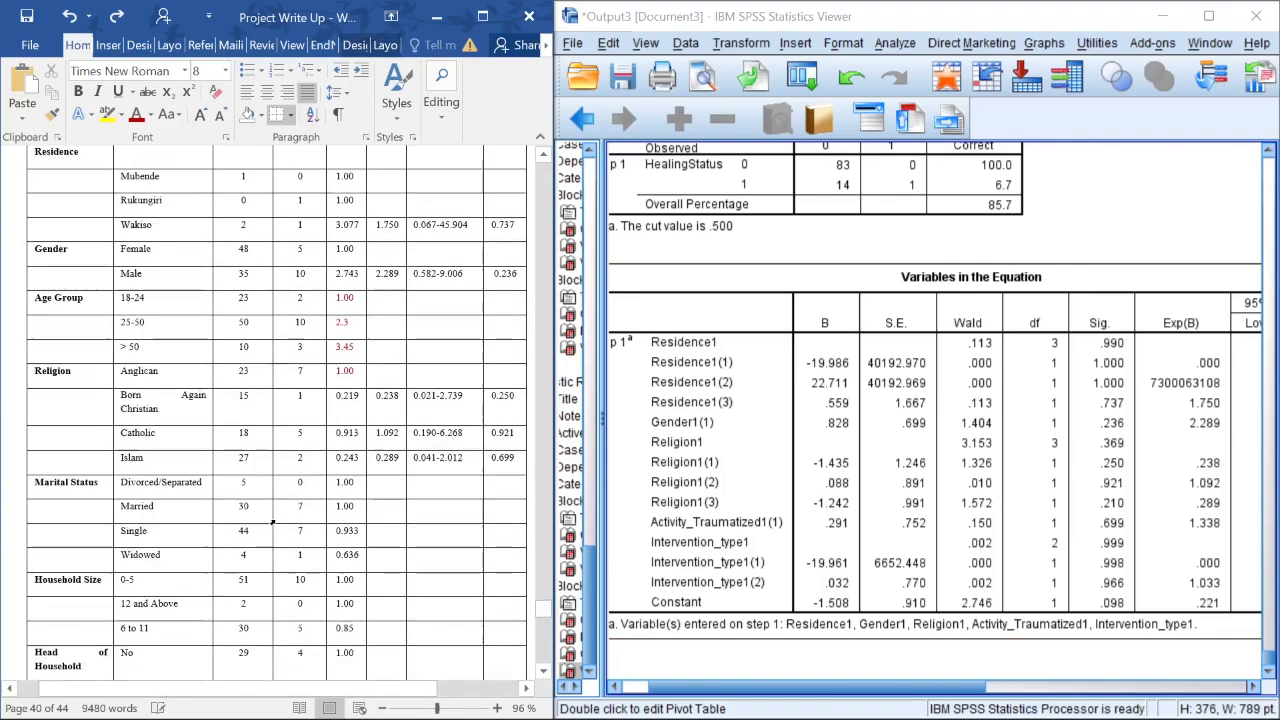
scroll(393, 181, down, 13)
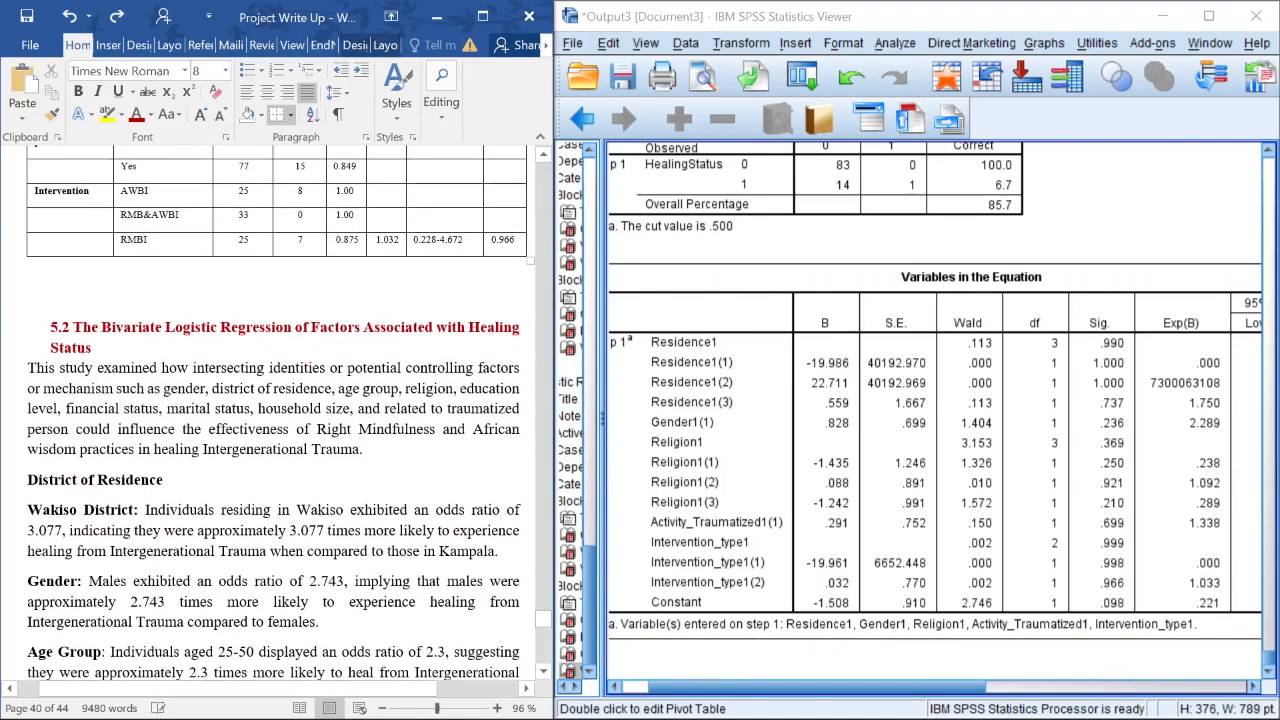
scroll(281, 413, down, 3)
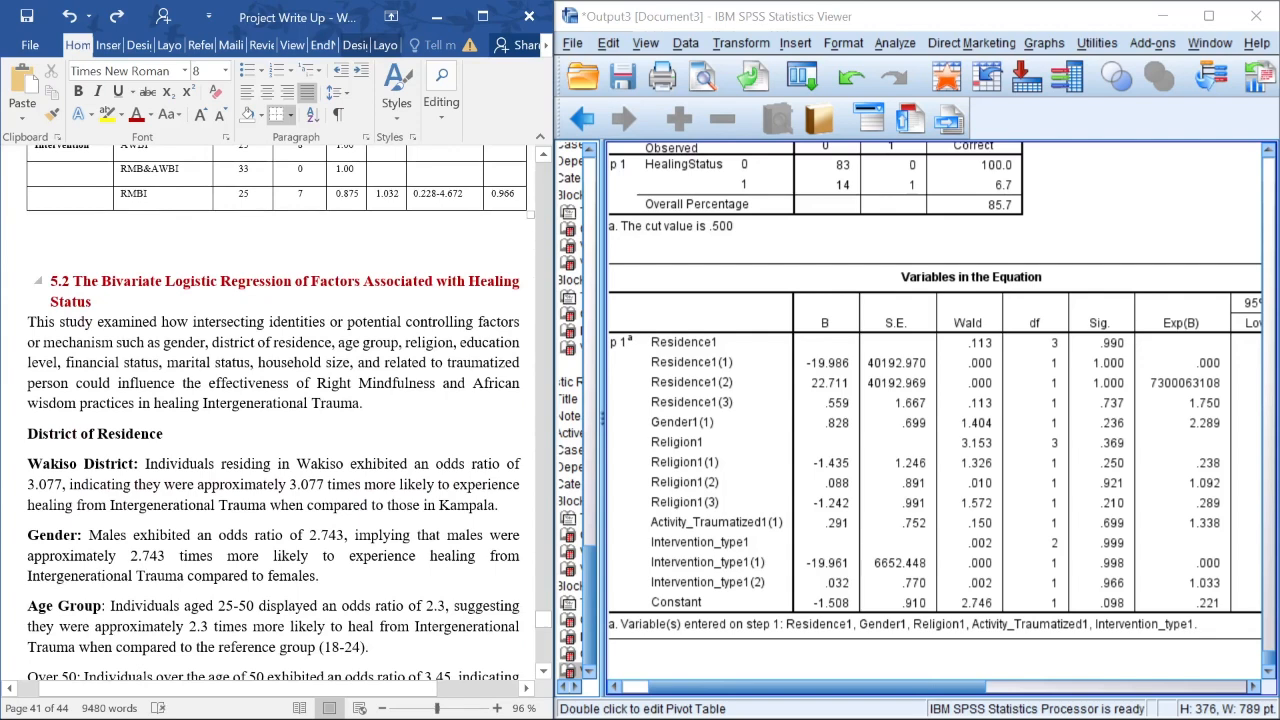
scroll(281, 413, up, 1)
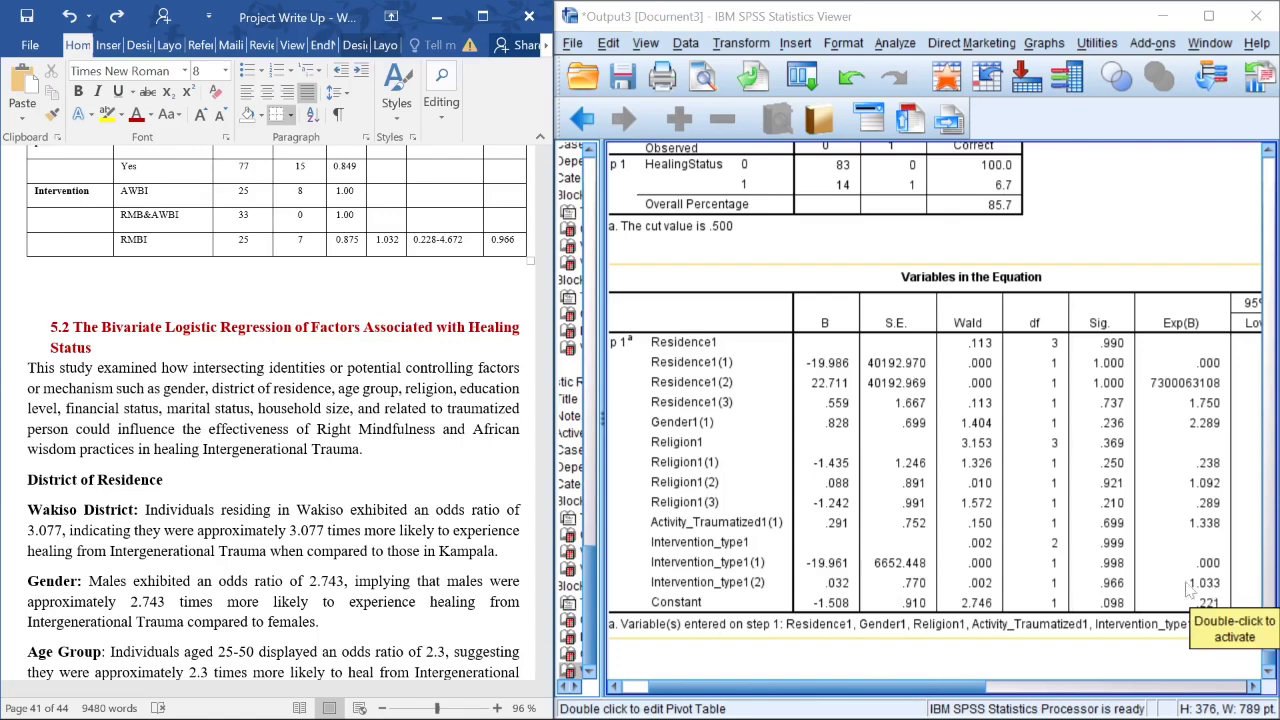
double_click(387, 240)
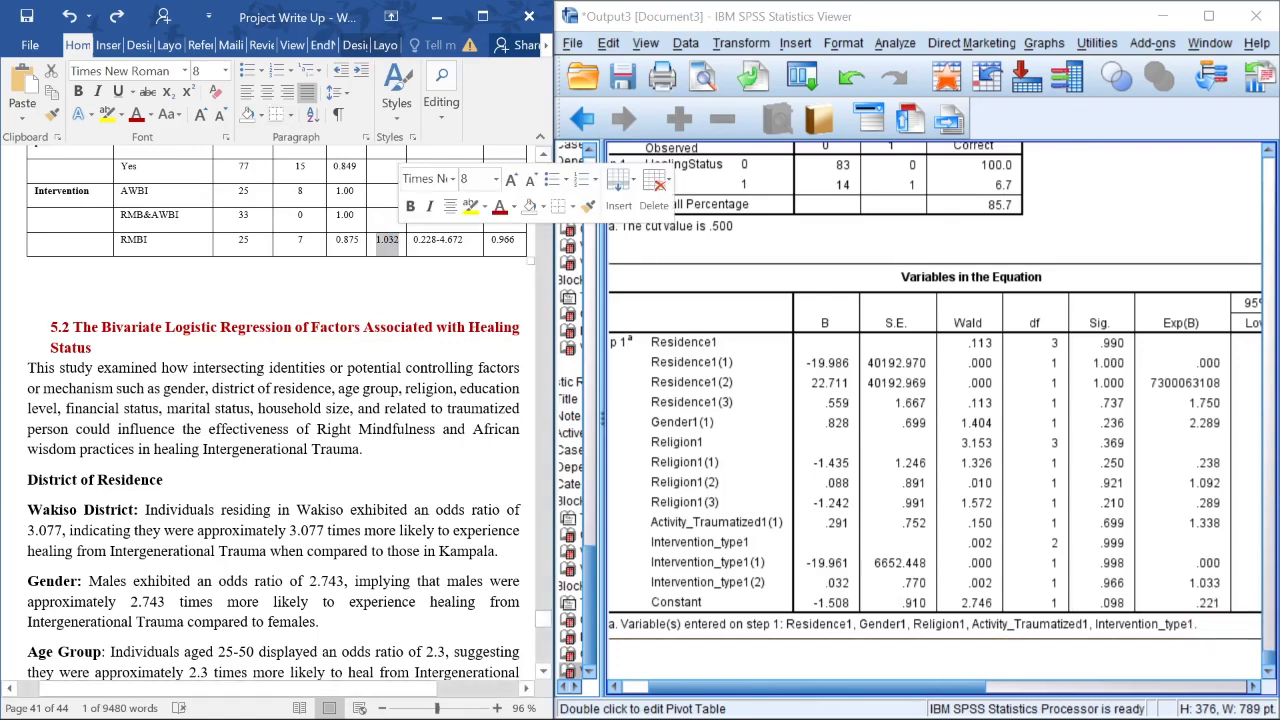
click(378, 240)
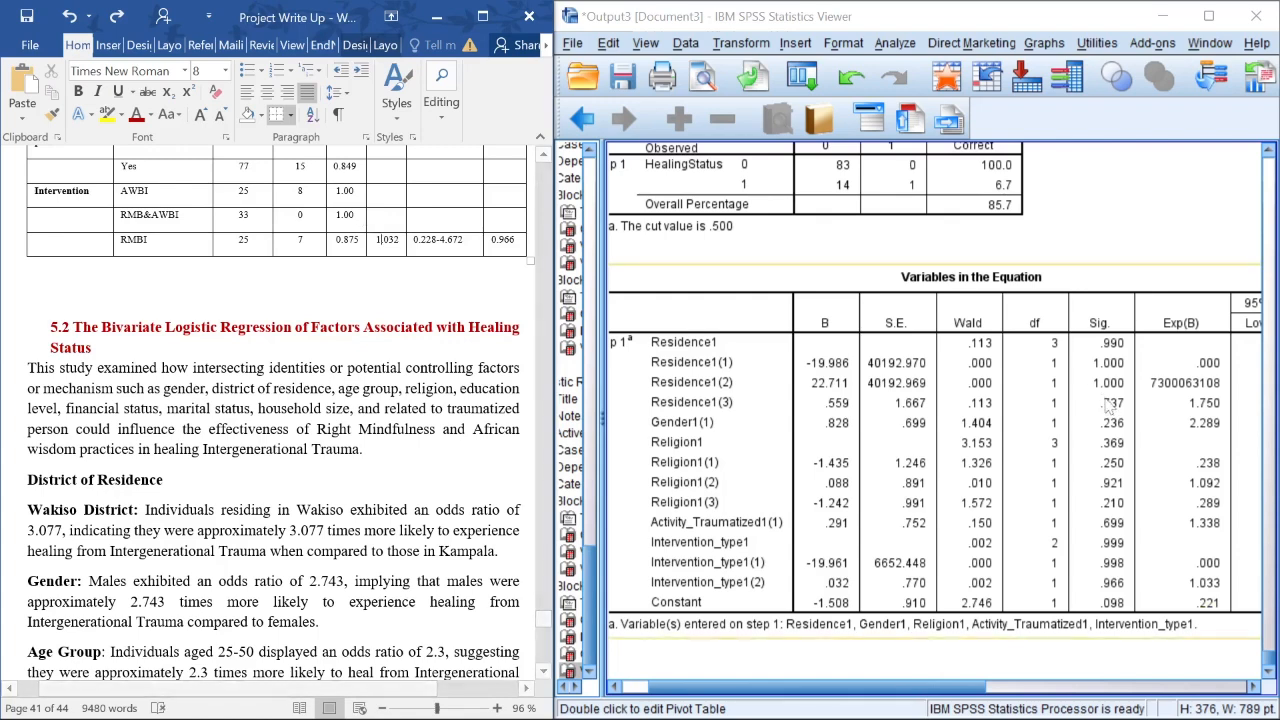
- Examine section 5.2 on the bivariate logistic regression, including the written interpretations for district of residence, gender and age group
scroll(1208, 598, up, 3)
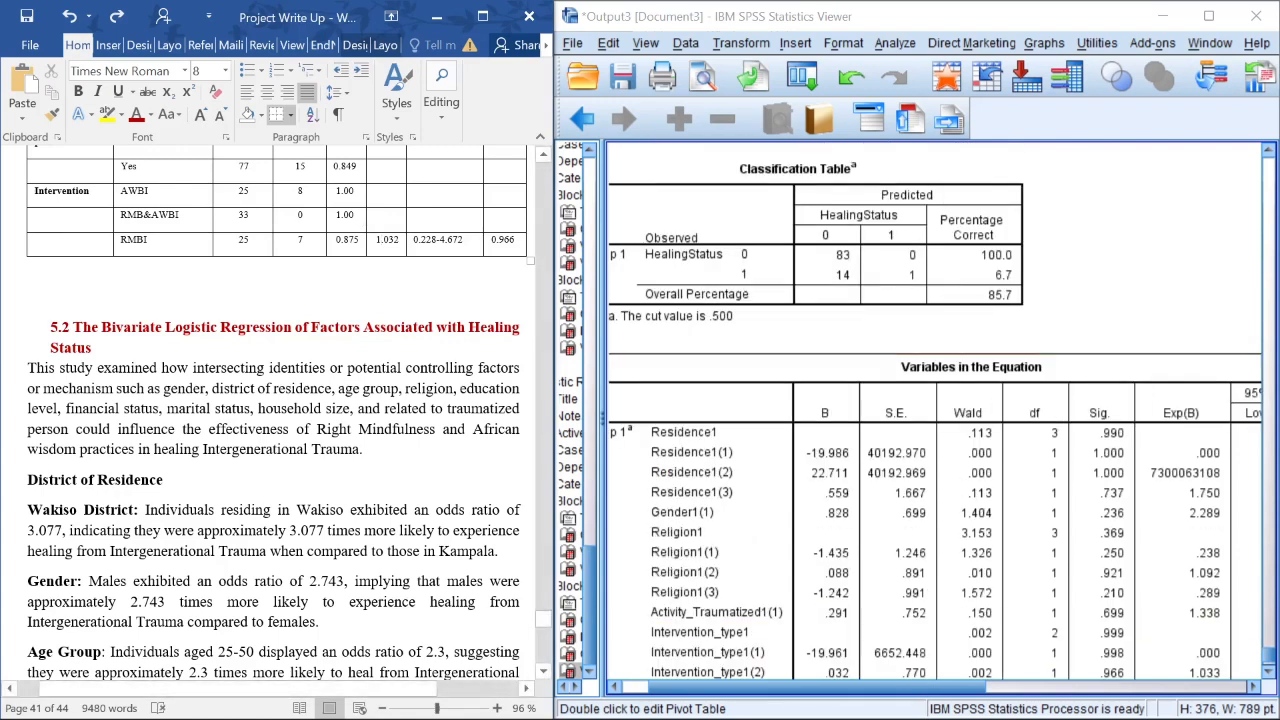
click(298, 352)
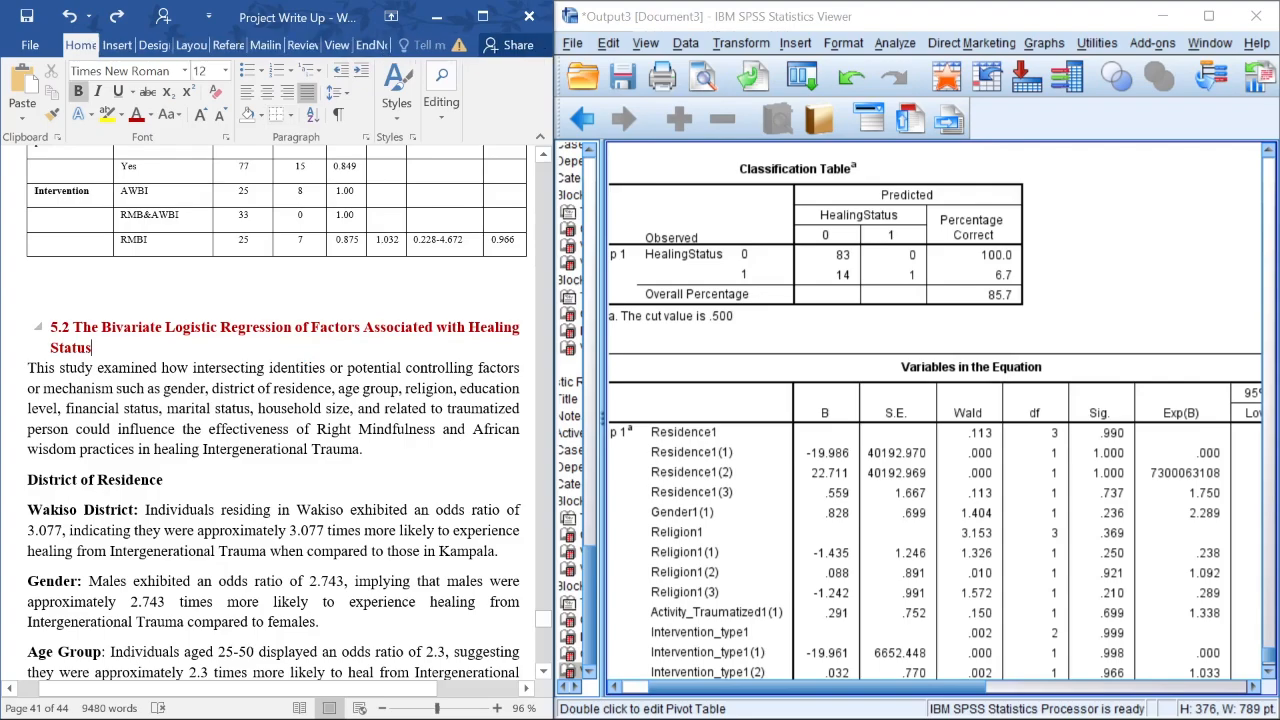
scroll(275, 400, up, 1)
scroll(275, 400, down, 3)
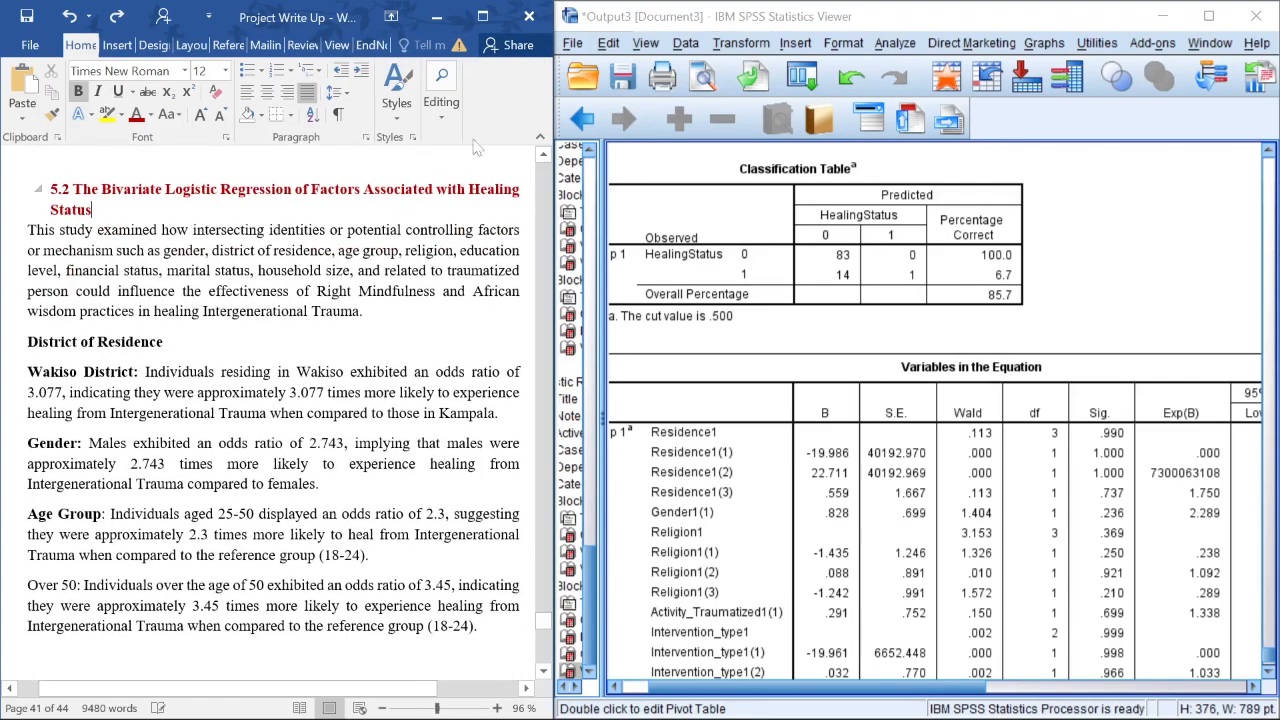
- Return to the start of Table 55 in section 5.1, keeping the SPSS output alongside, and dismiss the download manager's trial notice
click(487, 16)
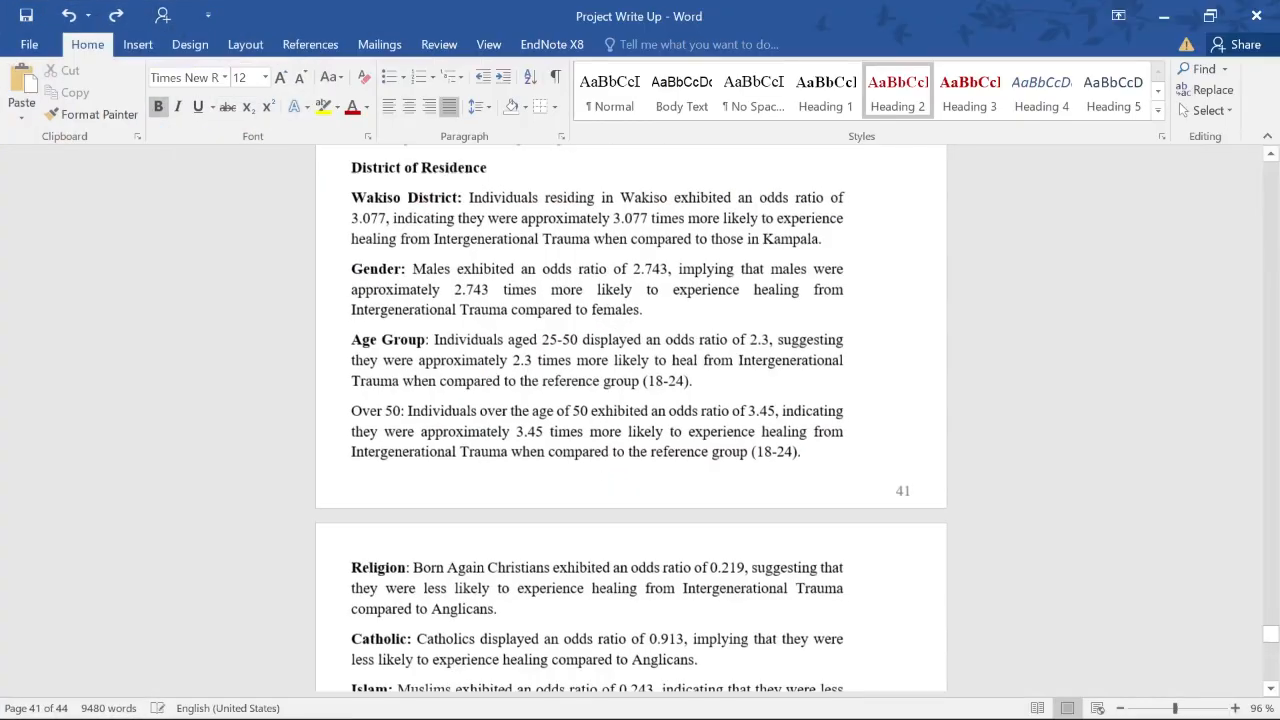
scroll(640, 400, up, 10)
scroll(109, 354, down, 2)
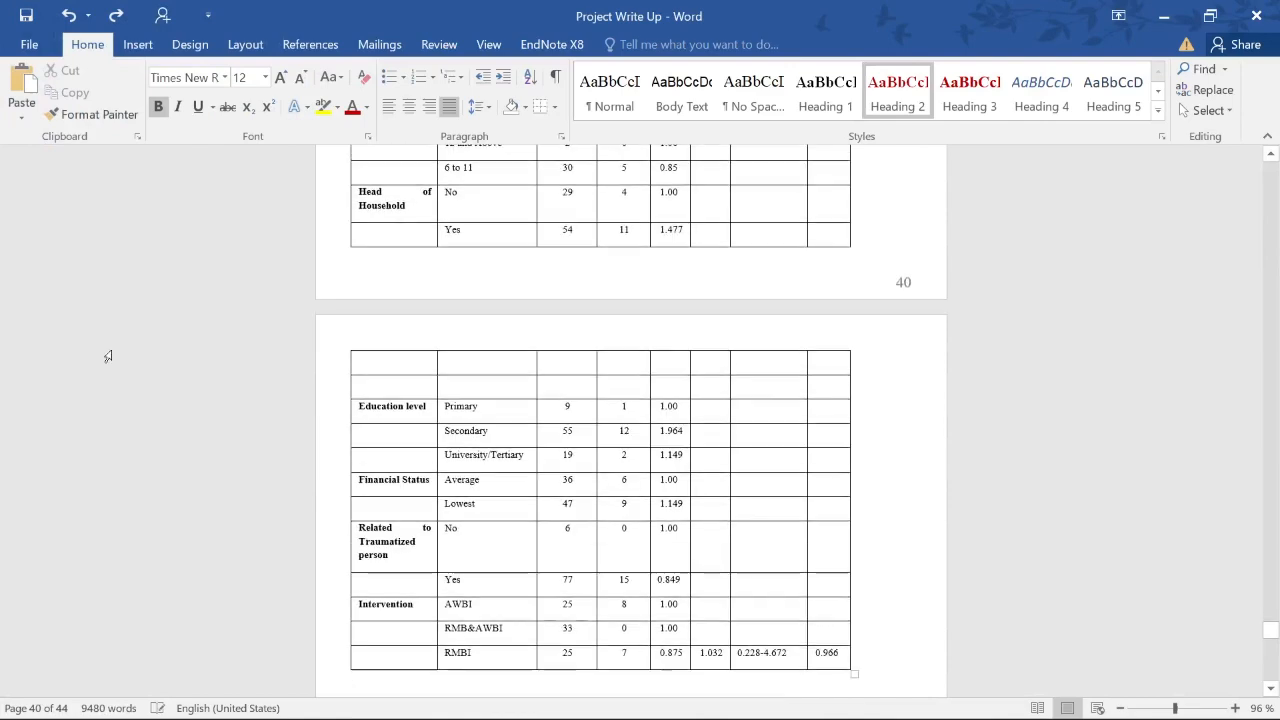
key(super+Down)
key(Up)
key(Up)
key(Up)
key(Up)
key(Up)
key(Up)
key(Up)
key(Up)
key(Up)
key(Up)
key(Up)
key(Up)
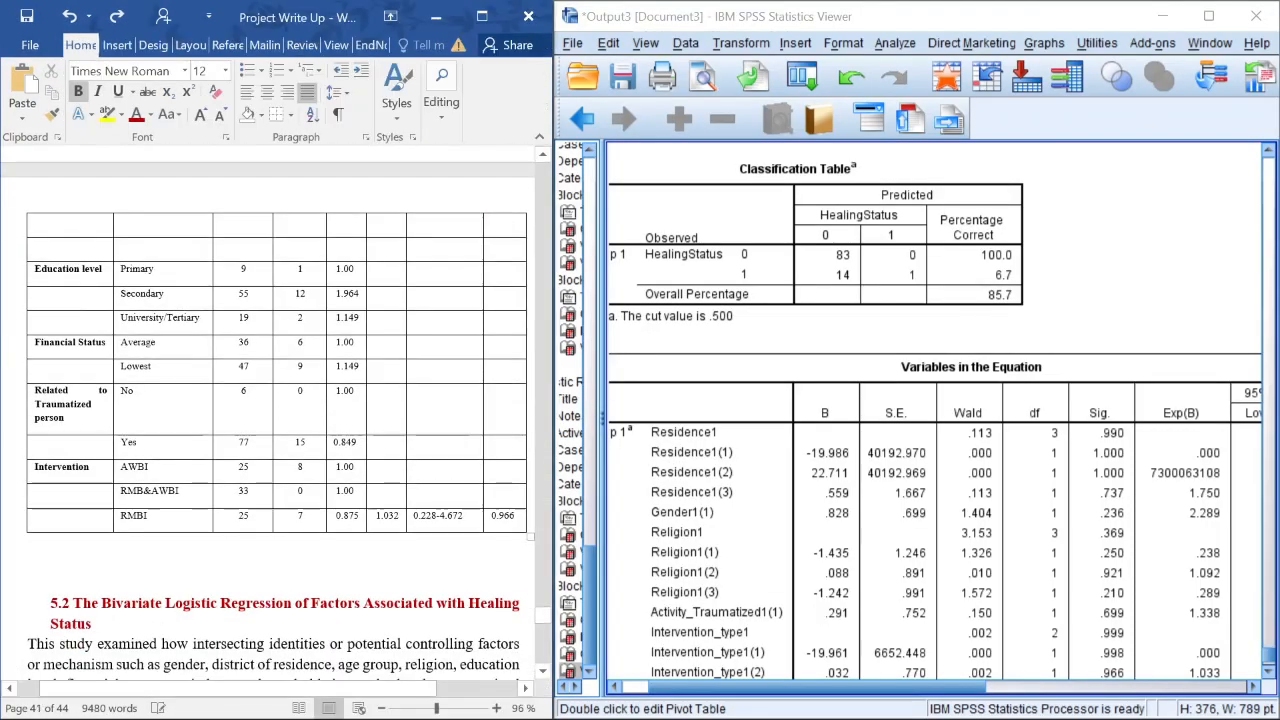
key(Up)
key(Up)
key(Up)
key(Up)
key(Up)
key(Up)
key(Up)
key(Up)
key(Up)
key(Up)
key(Up)
key(Up)
key(Up)
key(Up)
key(Up)
key(Up)
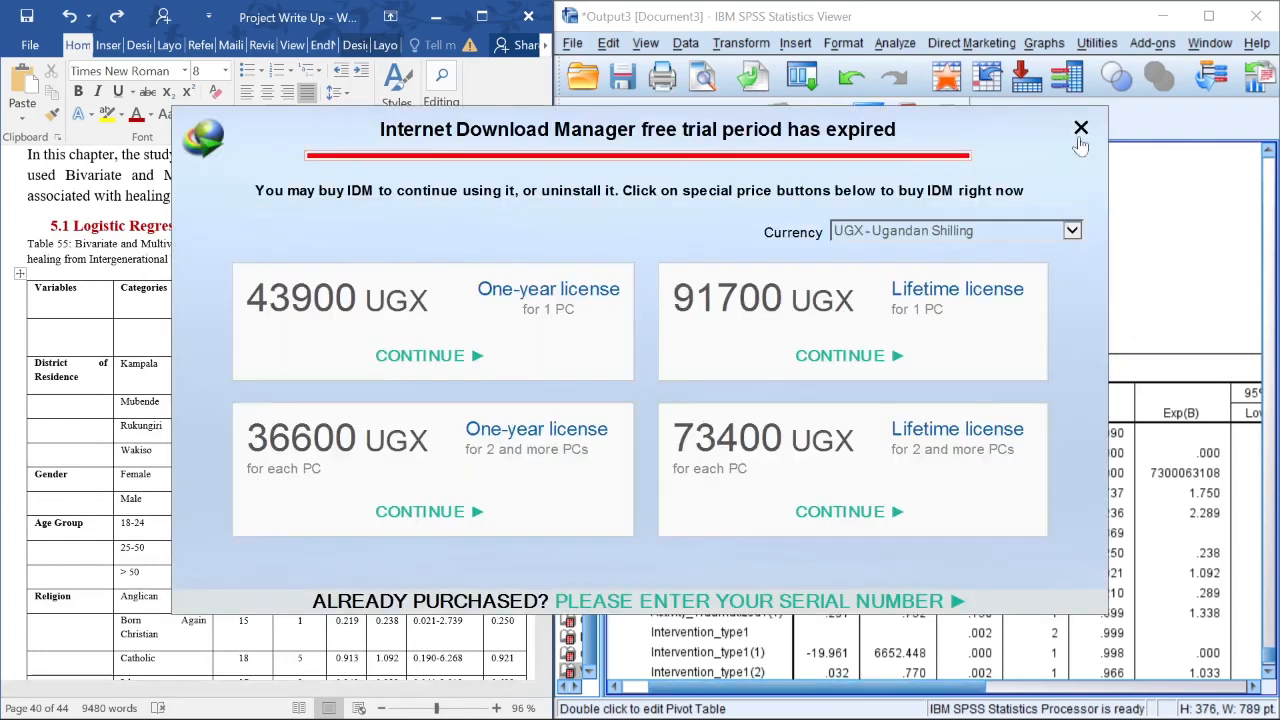
click(1081, 129)
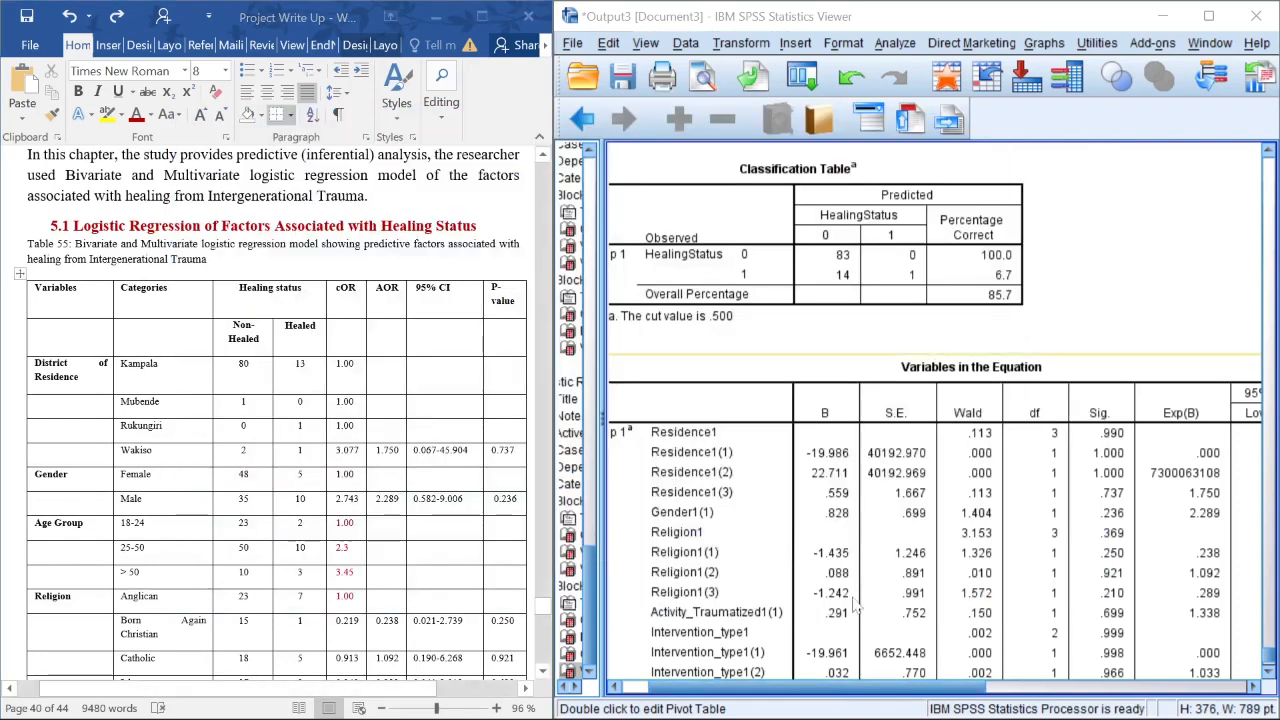
- Compare Wakiso's 95% CI in Table 55 with the lower and upper 95% C.I. for EXP(B) in the Variables in the Equation output
click(855, 600)
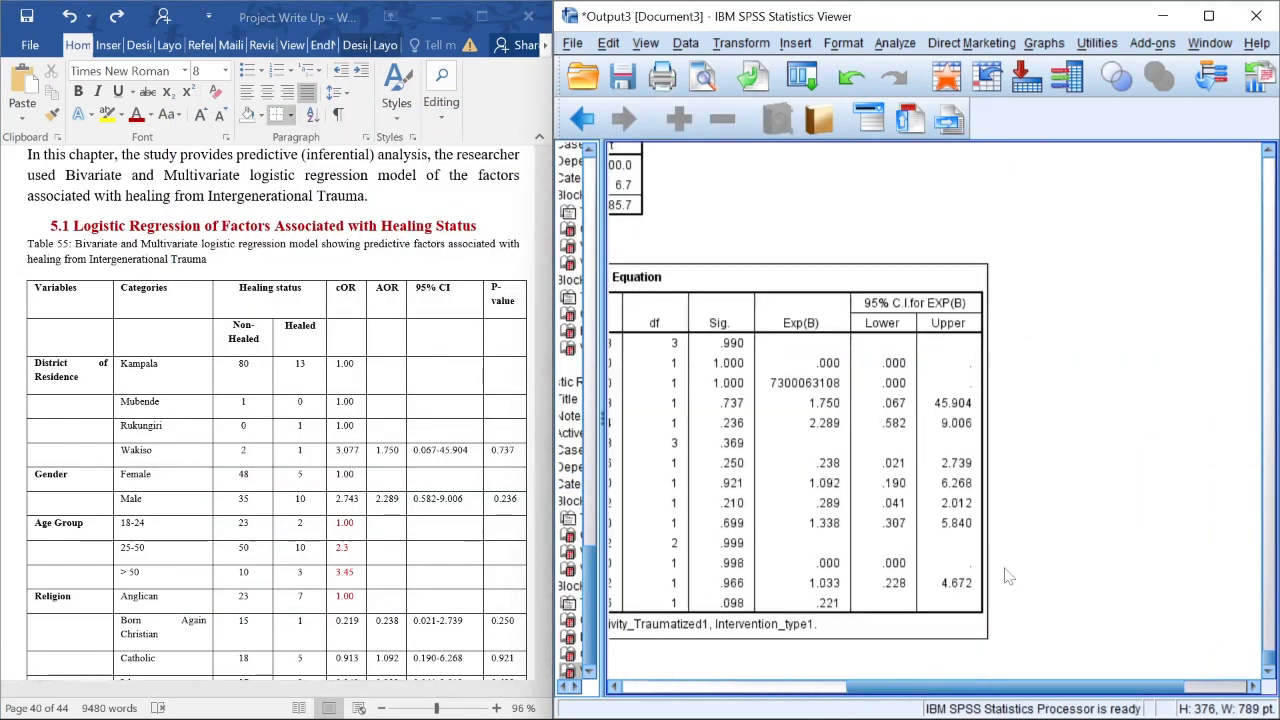
double_click(900, 377)
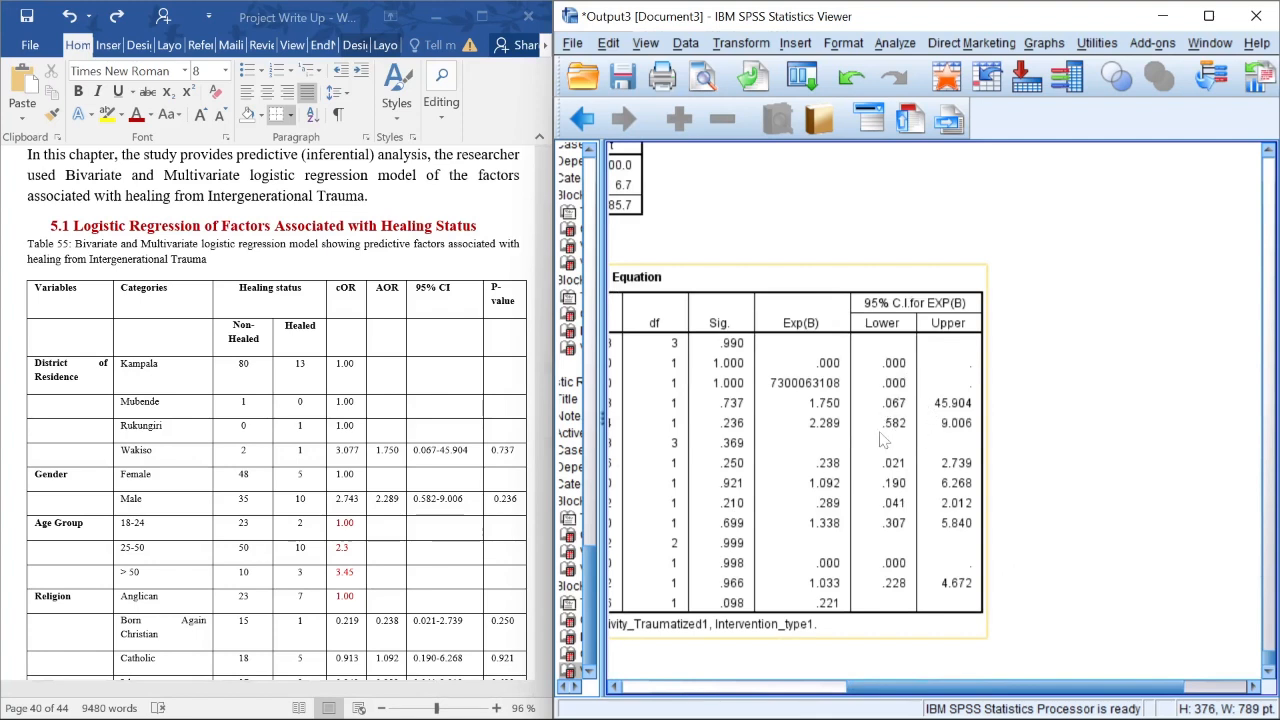
click(530, 367)
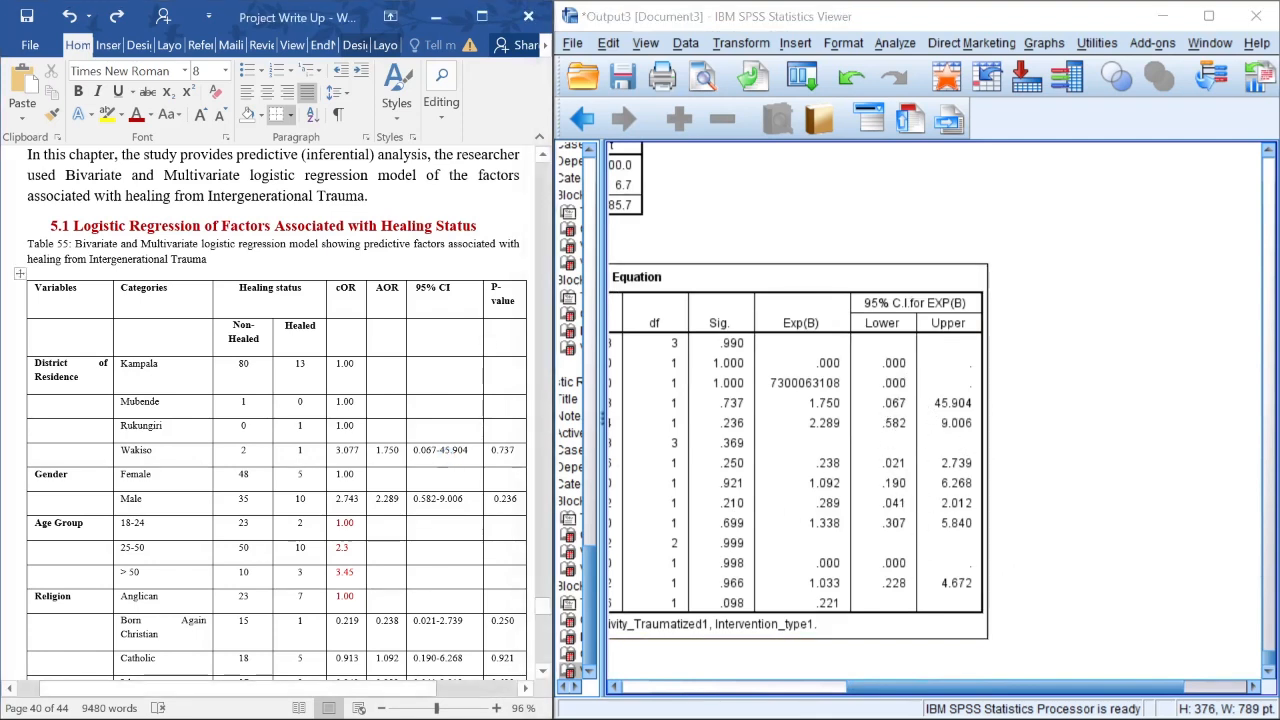
click(657, 402)
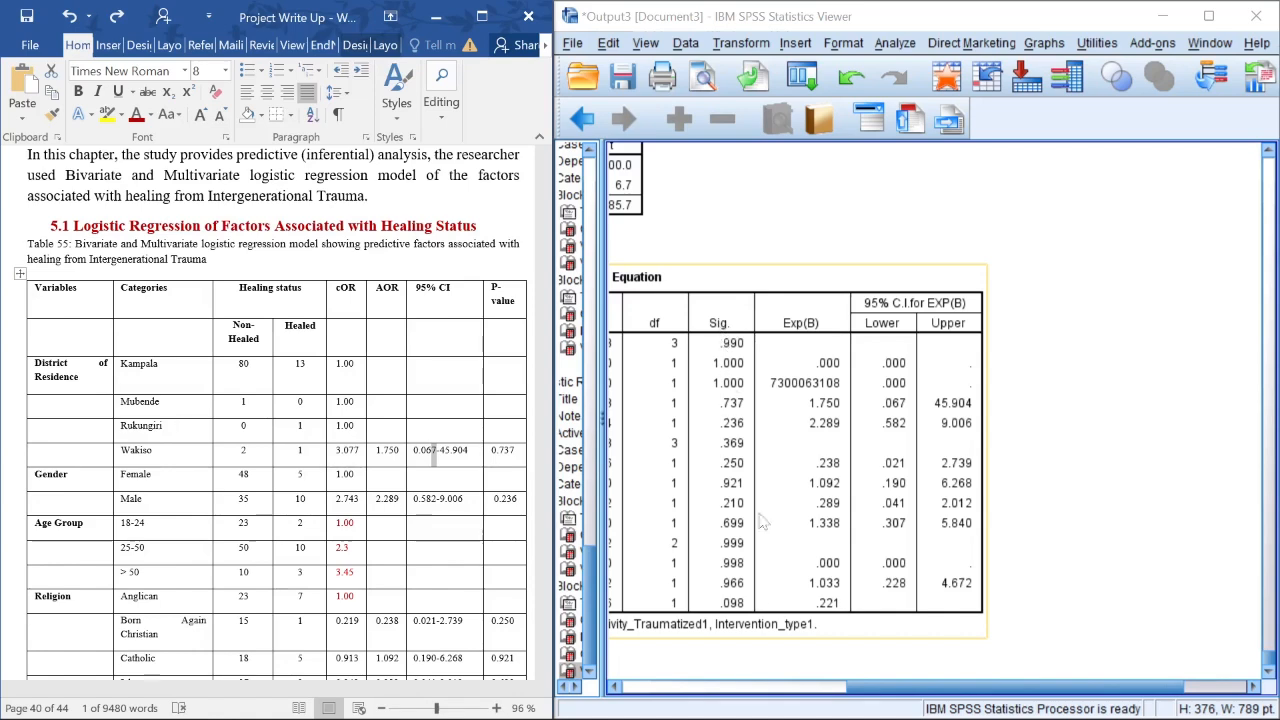
- Examine the P-value column of Table 55 down through its continuation on the following page, alongside the Sig. column of the output
click(522, 518)
key(shift+Down)
key(shift+Down)
key(shift+Down)
key(shift+Down)
key(shift+Down)
key(shift+Down)
key(shift+Down)
key(shift+Down)
key(shift+Down)
key(shift+Down)
key(shift+Down)
key(shift+Down)
key(shift+Down)
key(shift+Down)
key(shift+Down)
key(shift+Down)
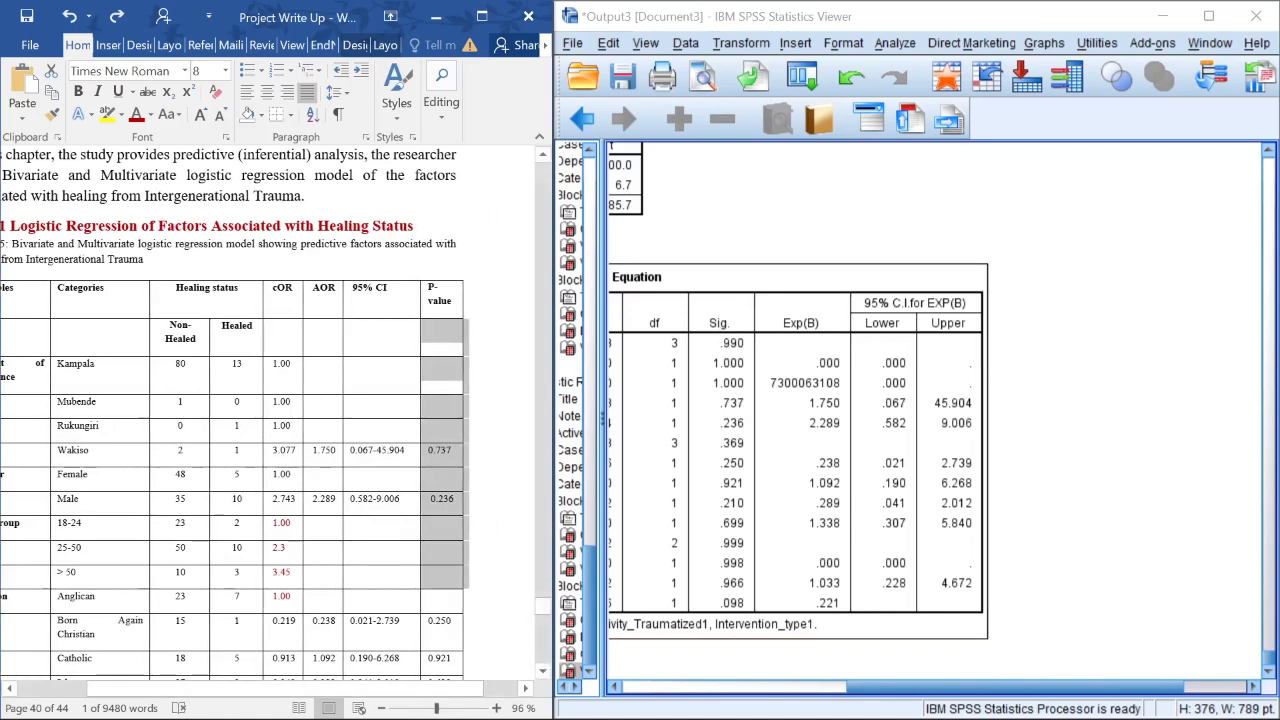
key(shift+Down)
key(shift+Down)
key(shift+Down)
key(shift+Down)
key(shift+Down)
key(shift+Down)
key(shift+Down)
key(shift+Down)
key(shift+Down)
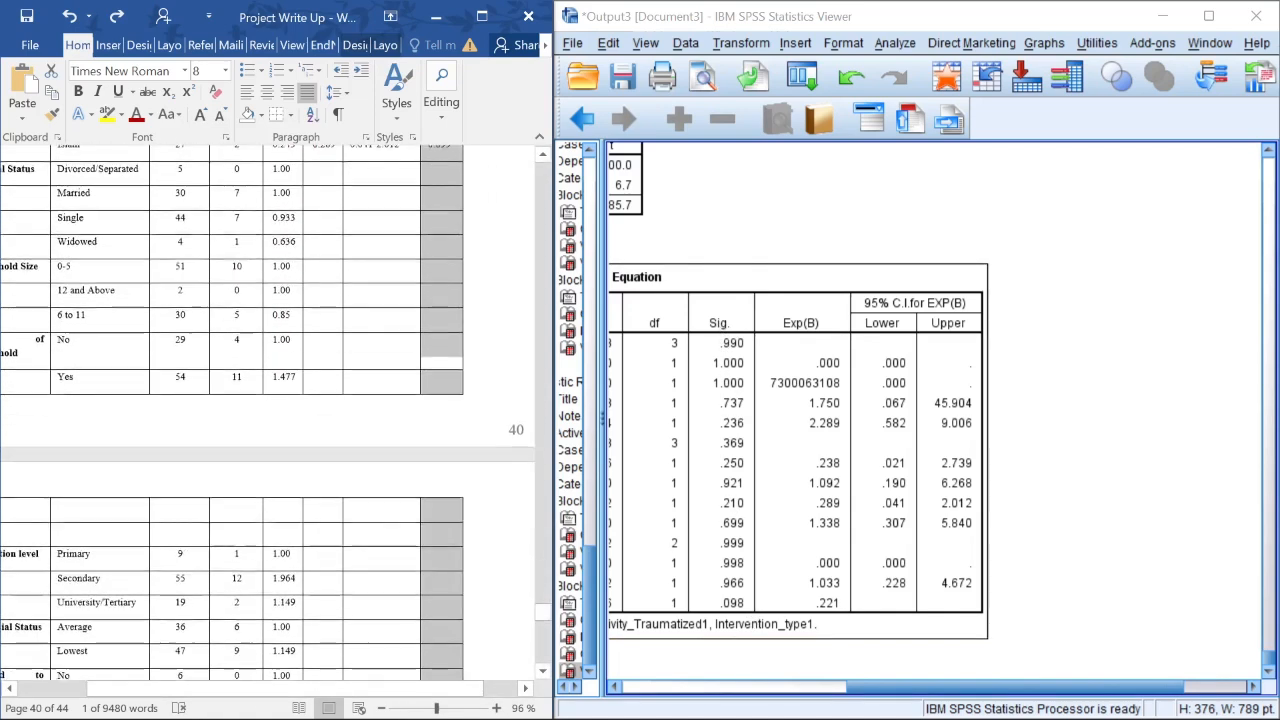
click(487, 440)
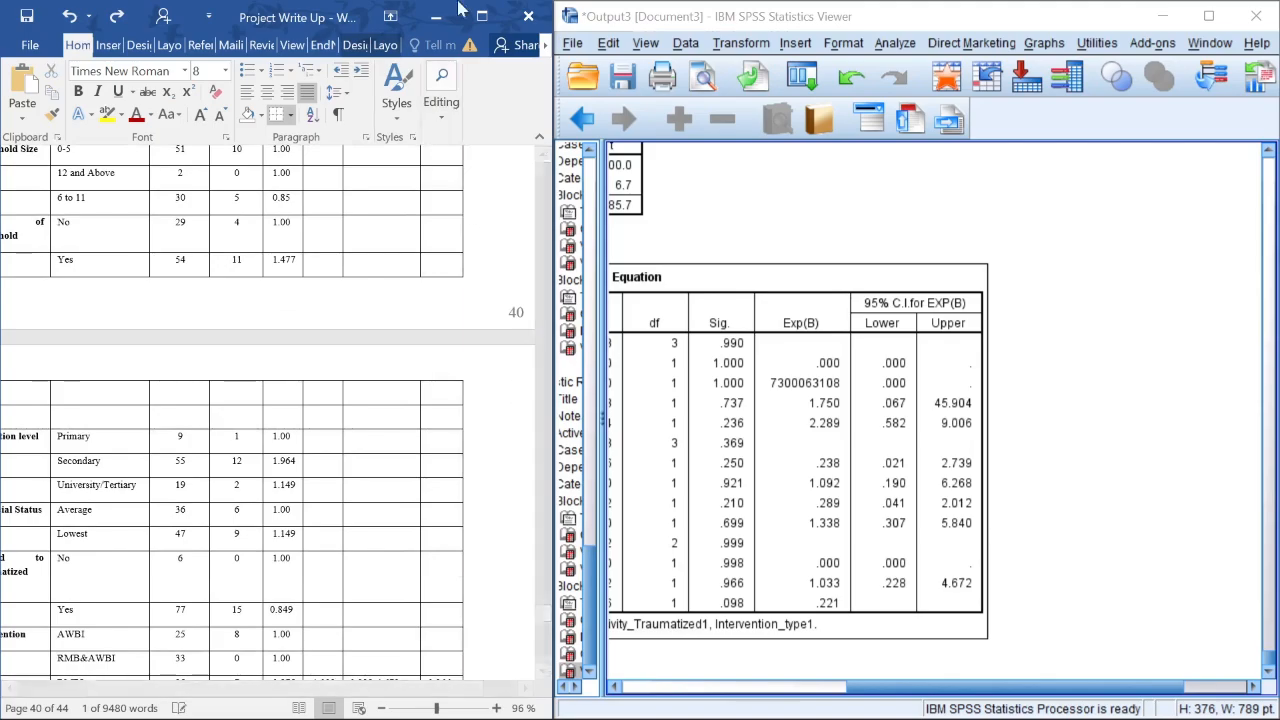
- View the write-up at full window size and review the section 5.2 interpretations for religion, marital status and household size
click(482, 16)
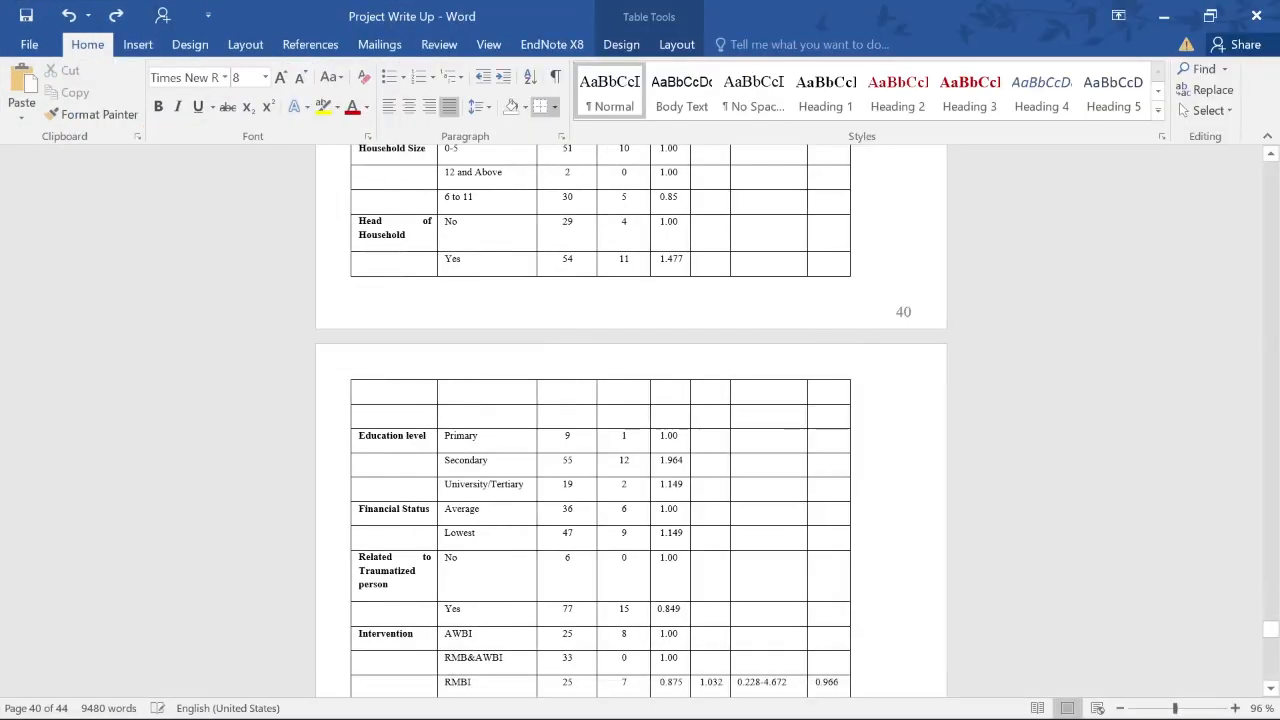
drag(1270, 613, 1276, 655)
scroll(630, 420, up, 20)
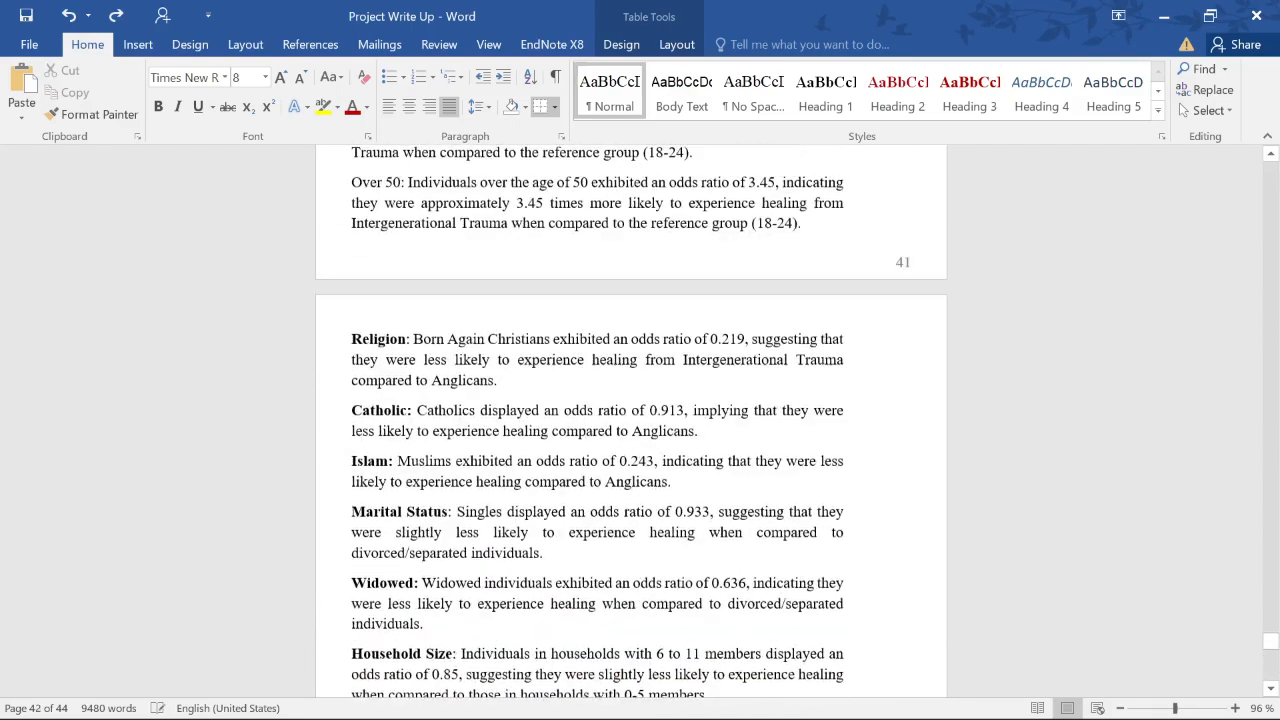
scroll(630, 420, down, 5)
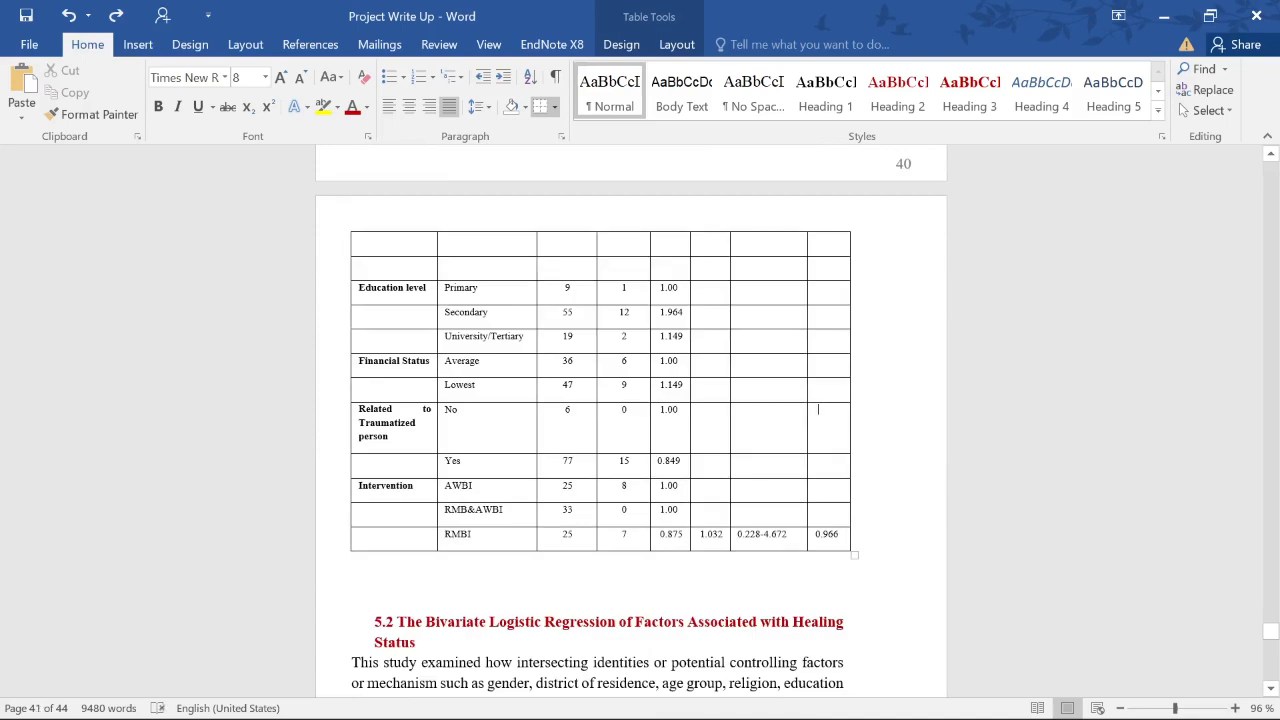
- Check the RMBI intervention's AOR in Table 55 against the AWBI reference row
double_click(458, 534)
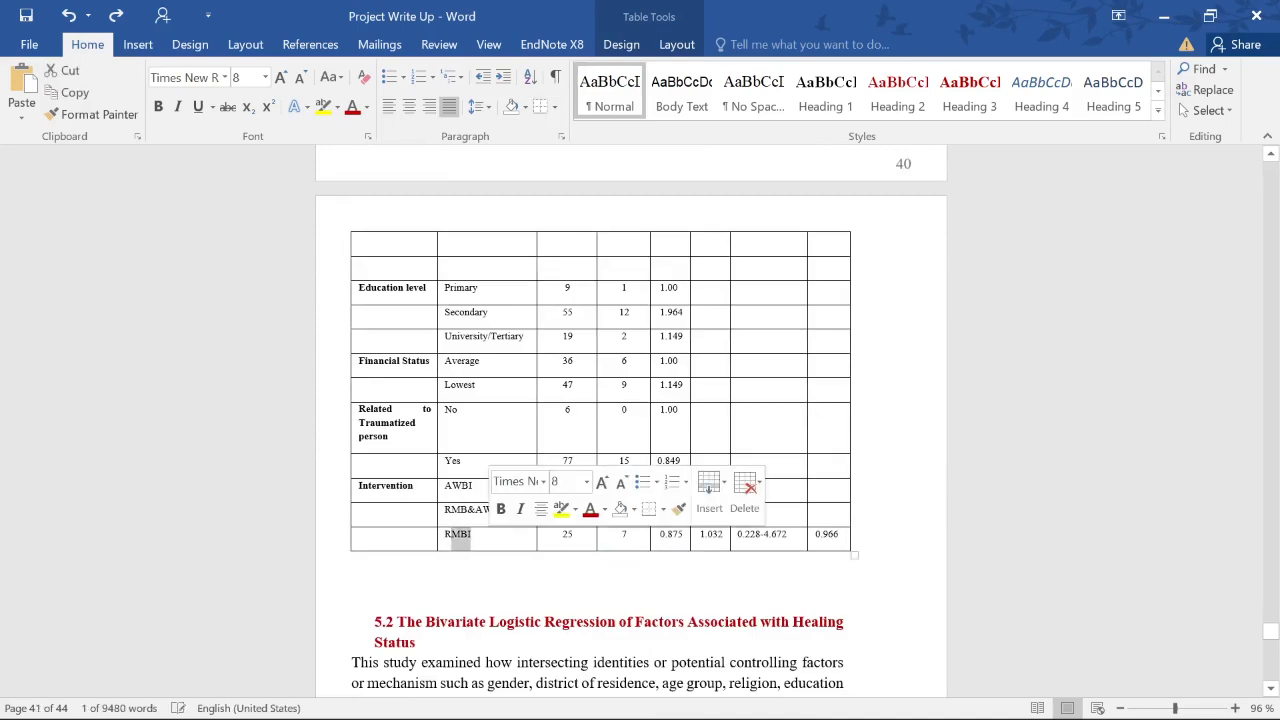
click(710, 535)
double_click(710, 534)
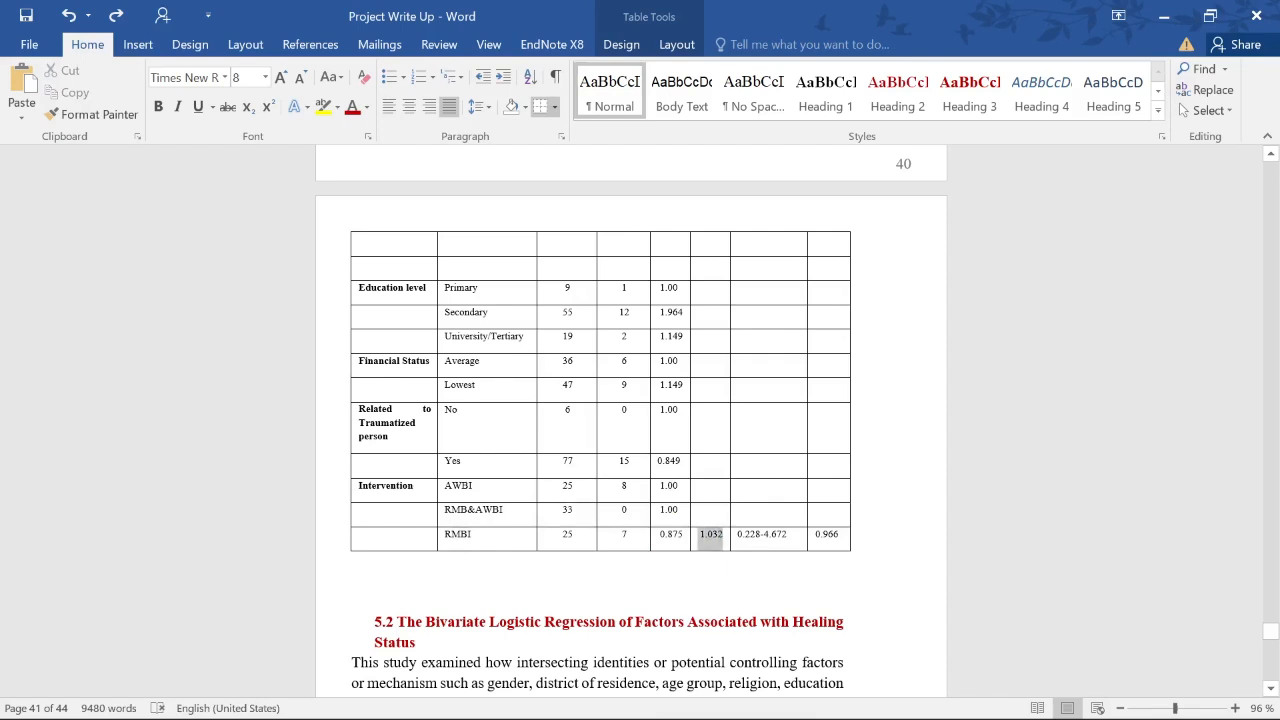
drag(446, 486, 670, 488)
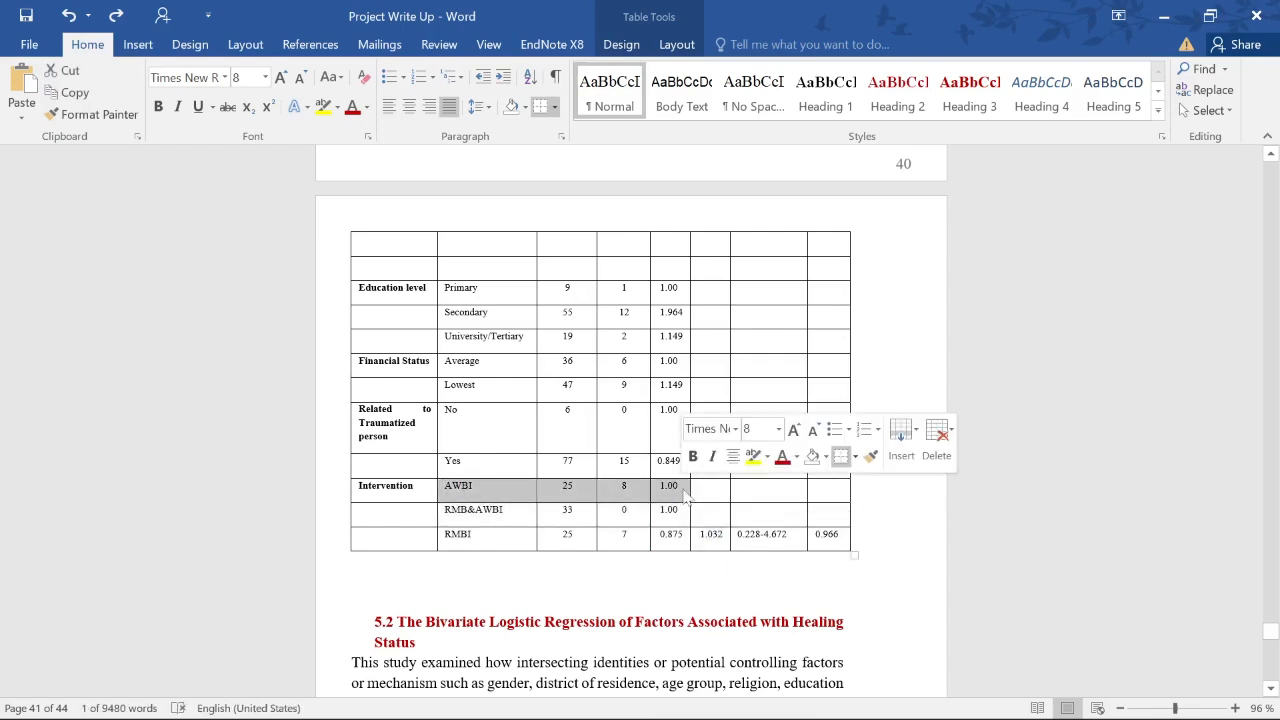
- Check the AOR of the Catholic category in the Religion rows of Table 55
scroll(693, 451, up, 3)
scroll(693, 451, up, 7)
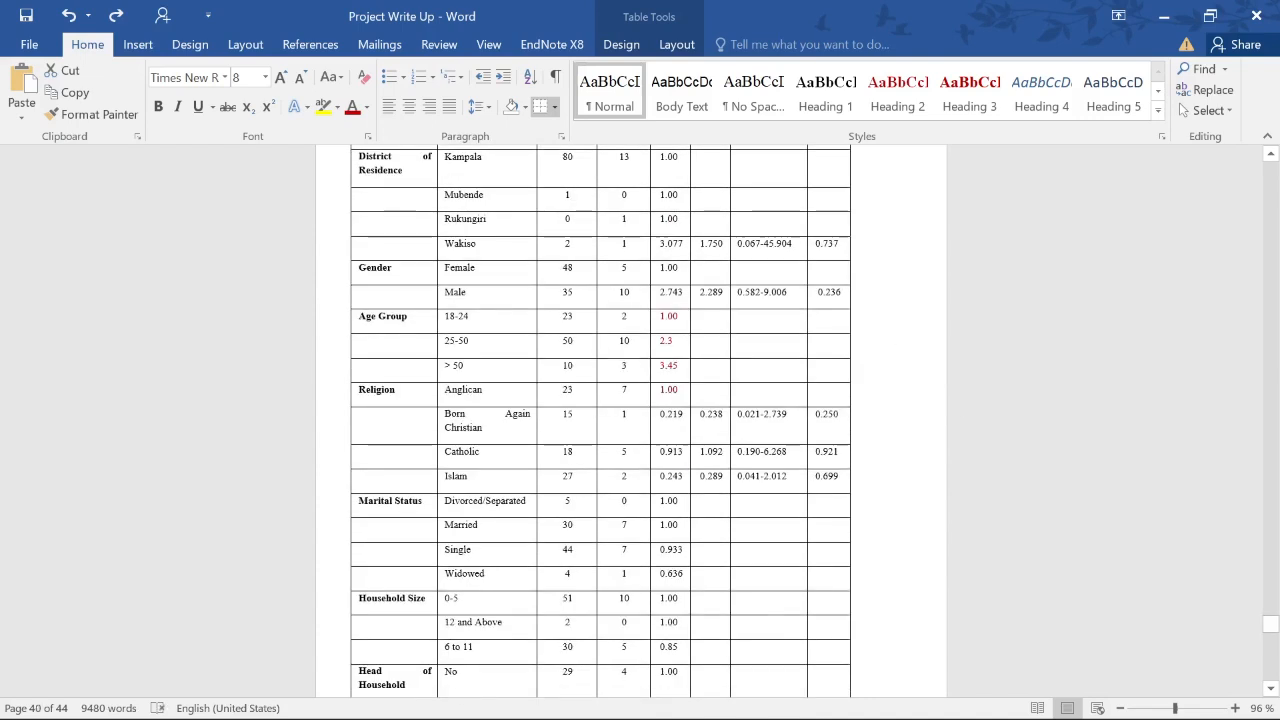
click(701, 476)
drag(700, 451, 723, 452)
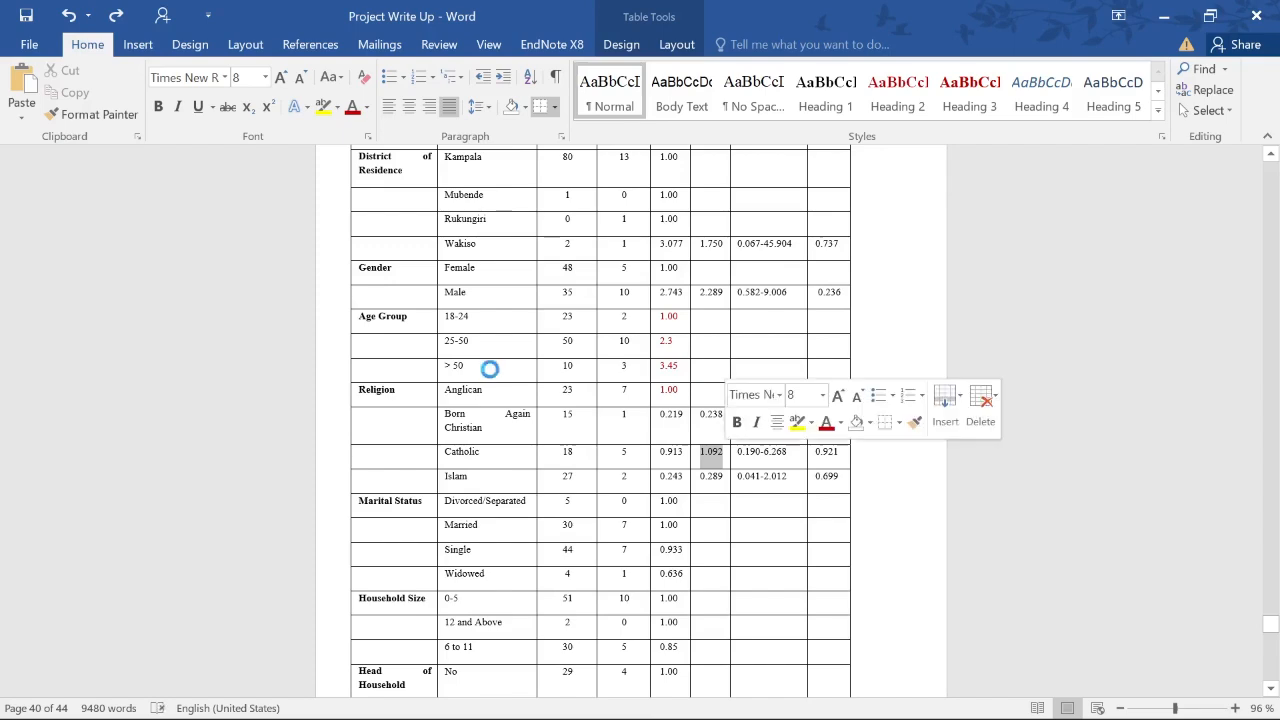
- Examine the Islam category's AOR and 95% CI in Table 55 relative to the Anglican reference category
click(467, 476)
scroll(630, 420, down, 2)
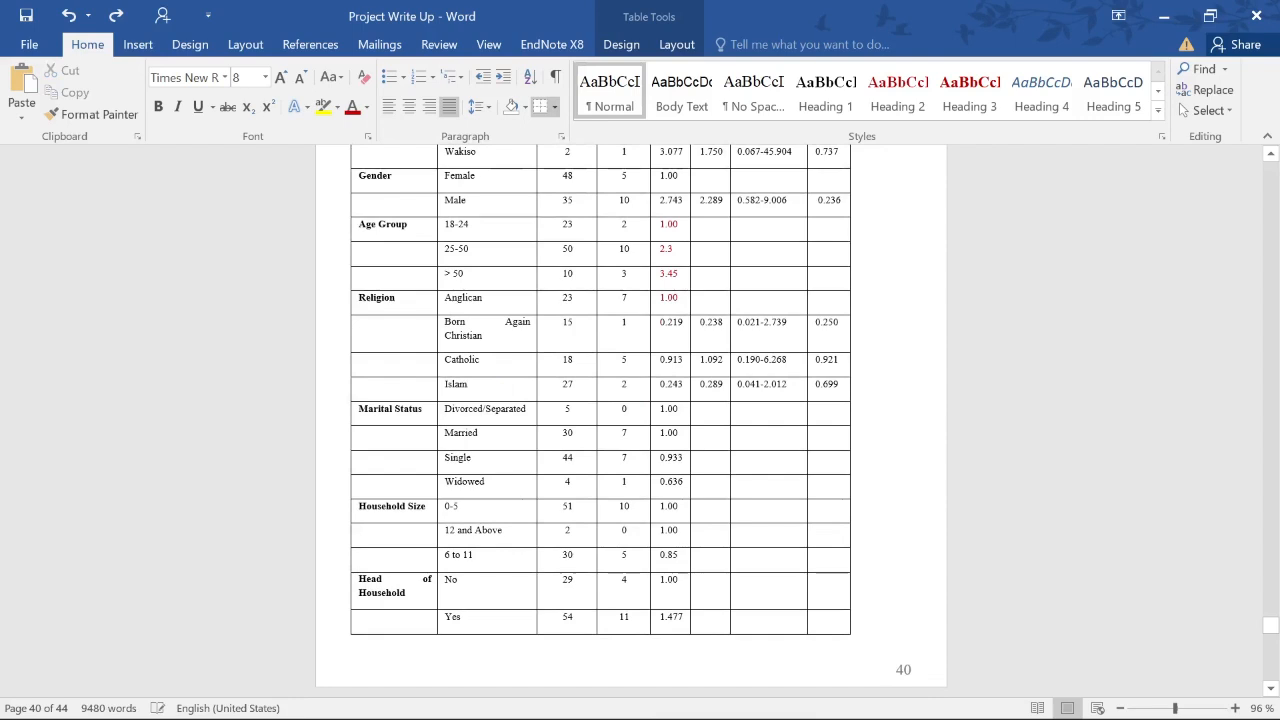
double_click(706, 386)
key(shift+Right)
key(shift+Right)
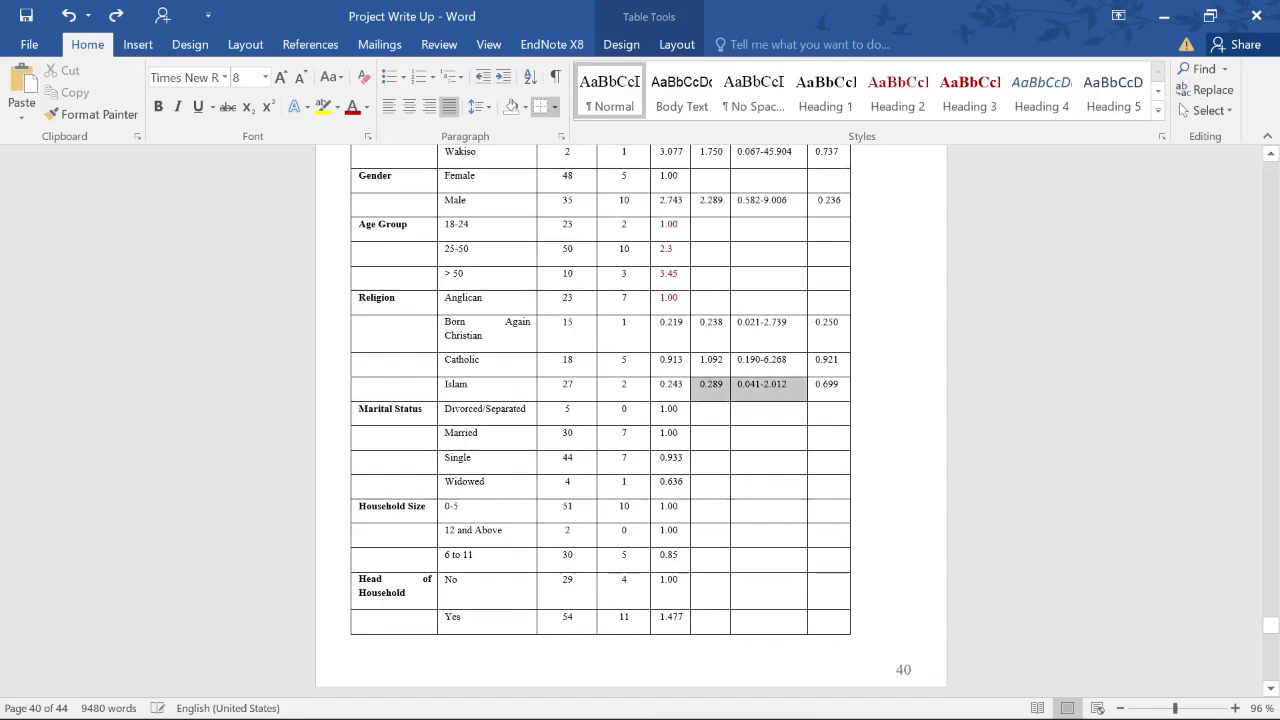
drag(700, 386, 722, 388)
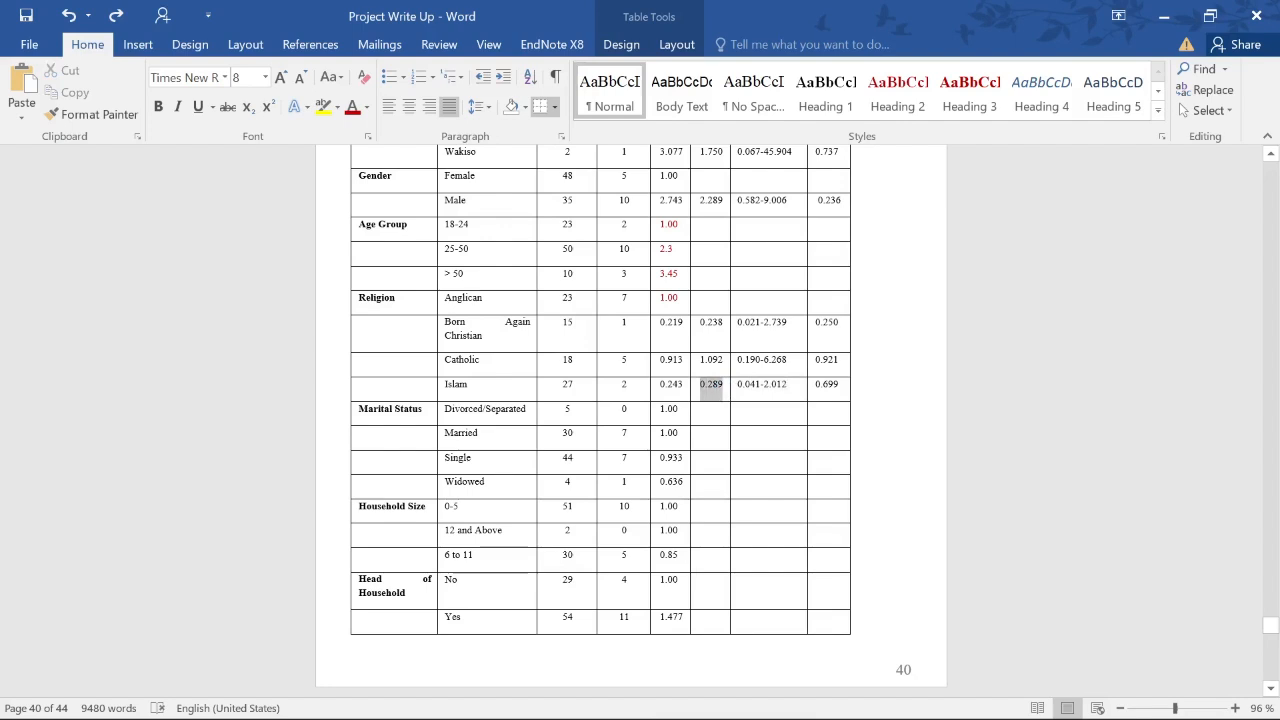
click(468, 384)
double_click(478, 306)
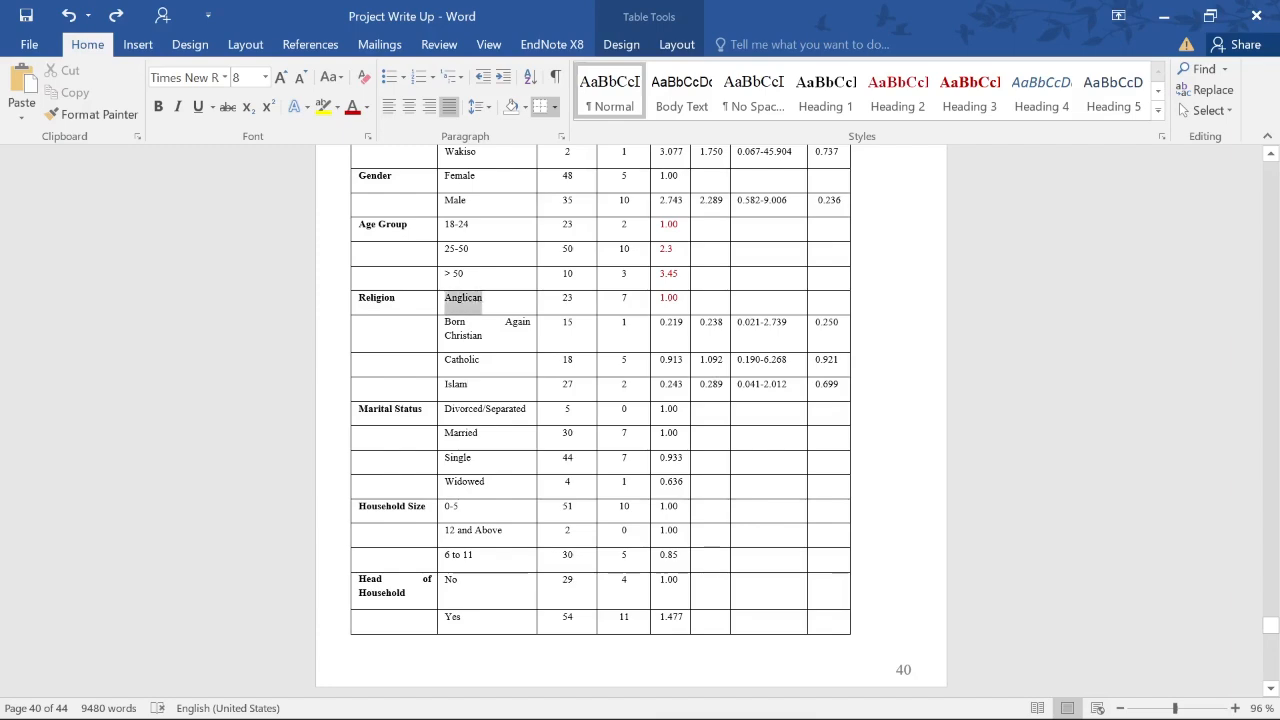
click(470, 300)
scroll(470, 300, up, 4)
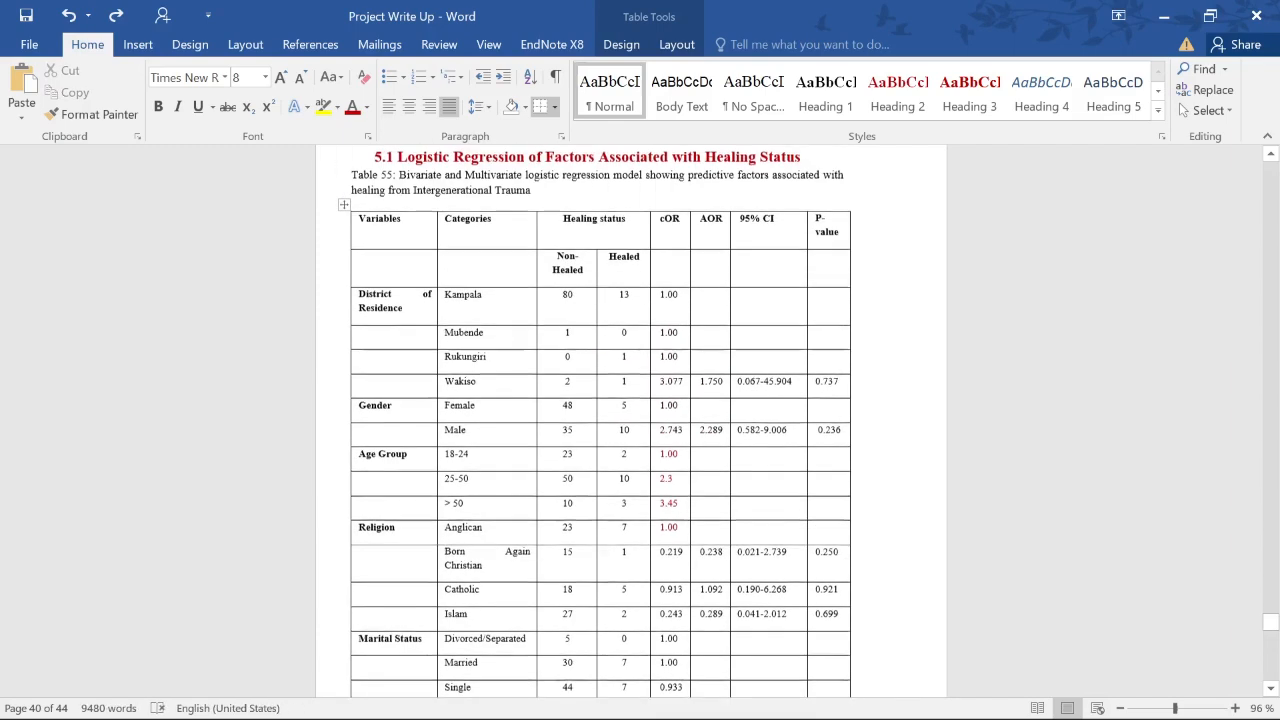